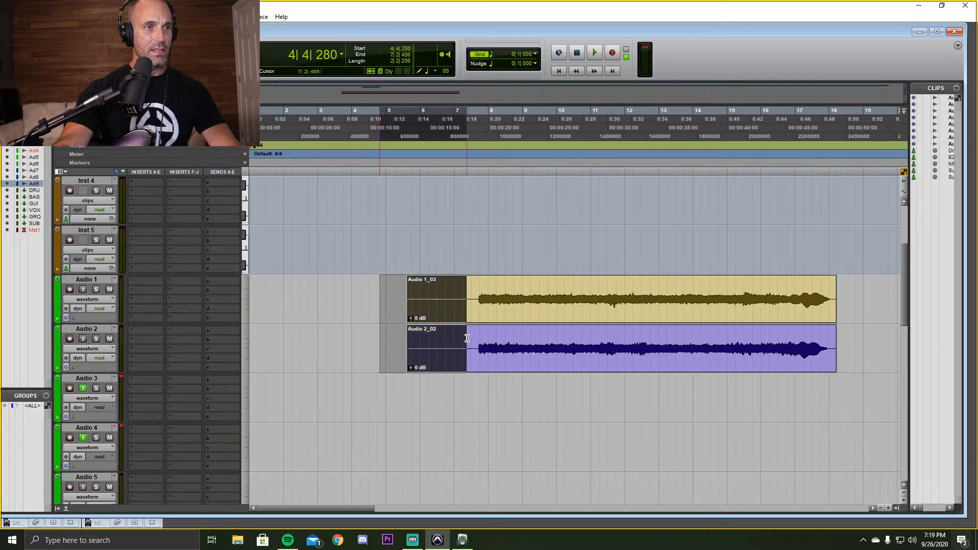
Delete the selected silent lead-in before the guitar parts on the Audio 1 and Audio 2 tracks.
key(Delete)
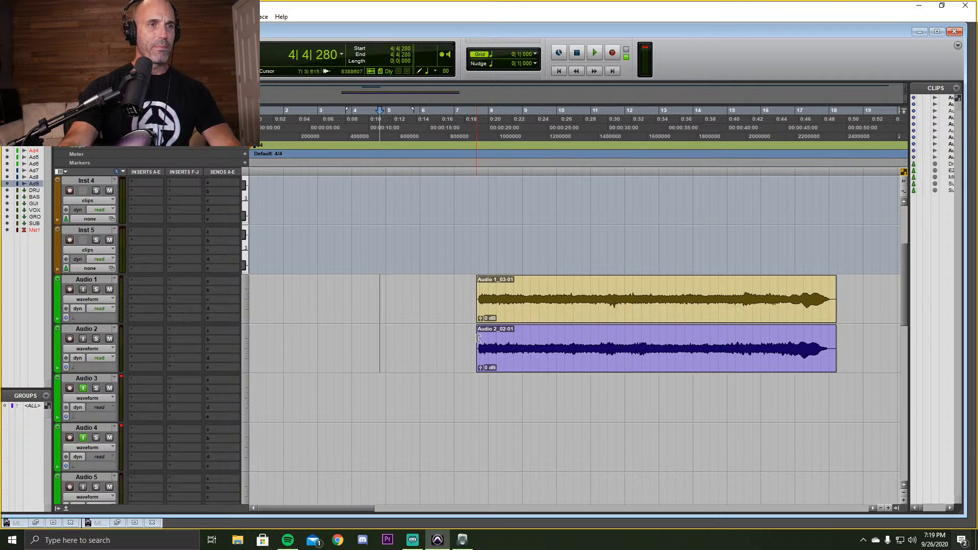
scroll(569, 362, up, 3)
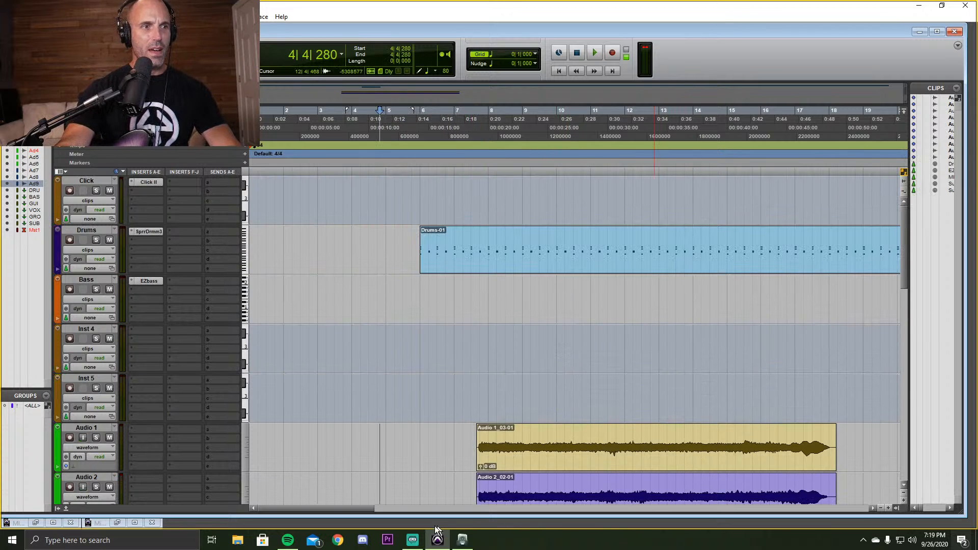
Switch to Spotify, listen to the opening of "Do I Wanna Know?" by Arctic Monkeys, pause it and return to Pro Tools.
click(284, 544)
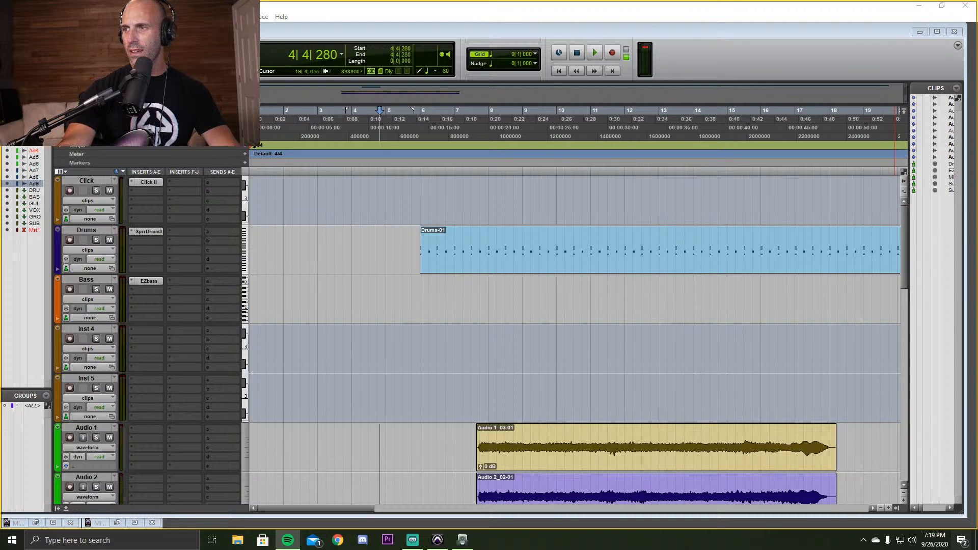
drag(977, 71, 490, 40)
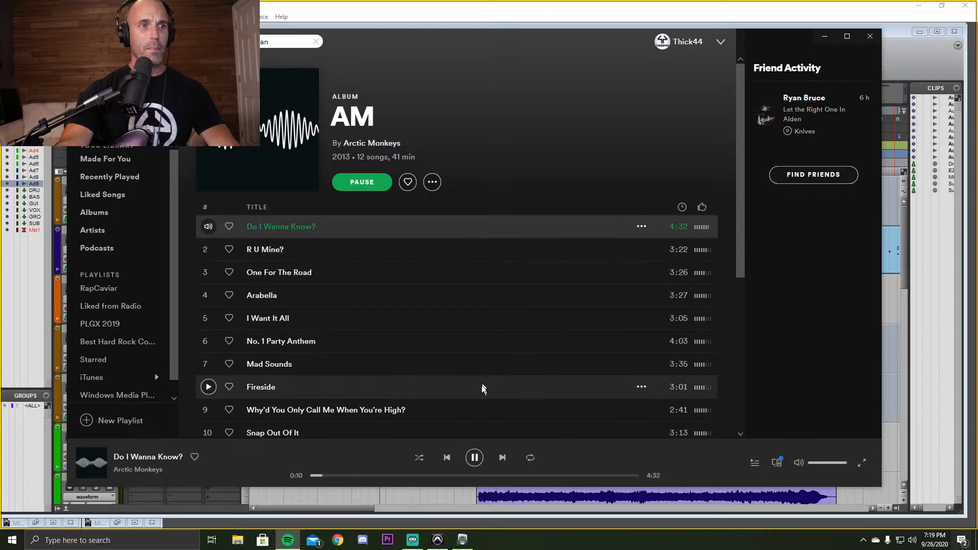
click(474, 458)
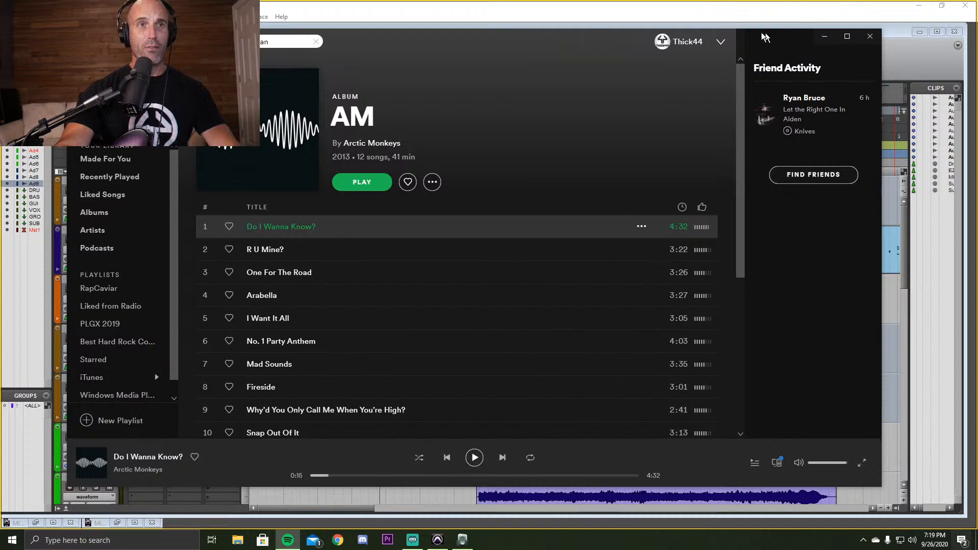
drag(584, 46, 977, 56)
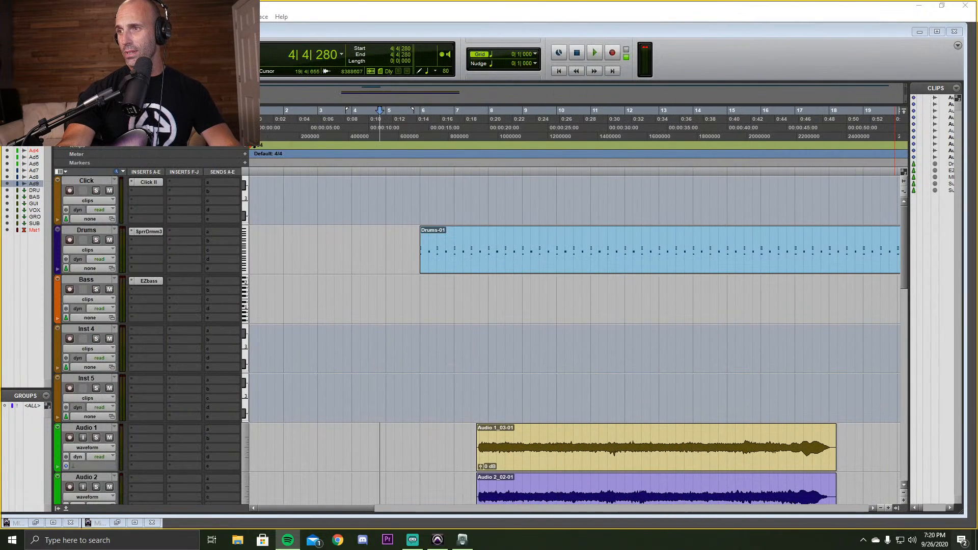
key(alt+Tab)
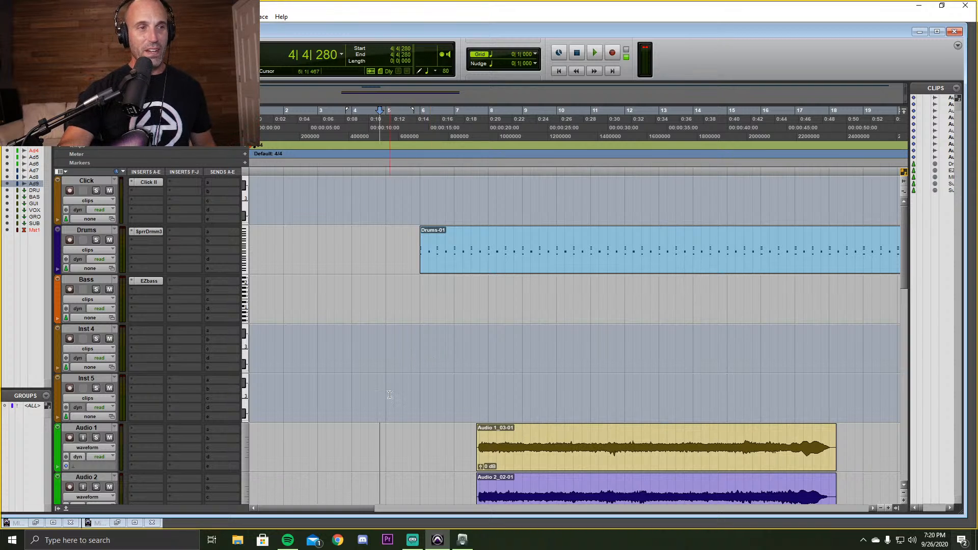
Play back the drums and the recorded guitar tracks from just before the Drums clip, at 5|3|382, and stop.
click(406, 432)
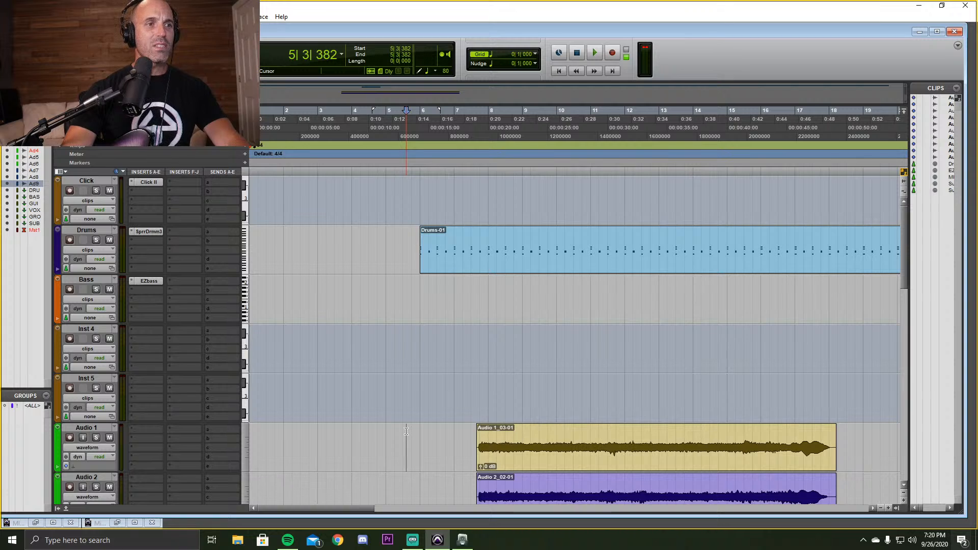
key(space)
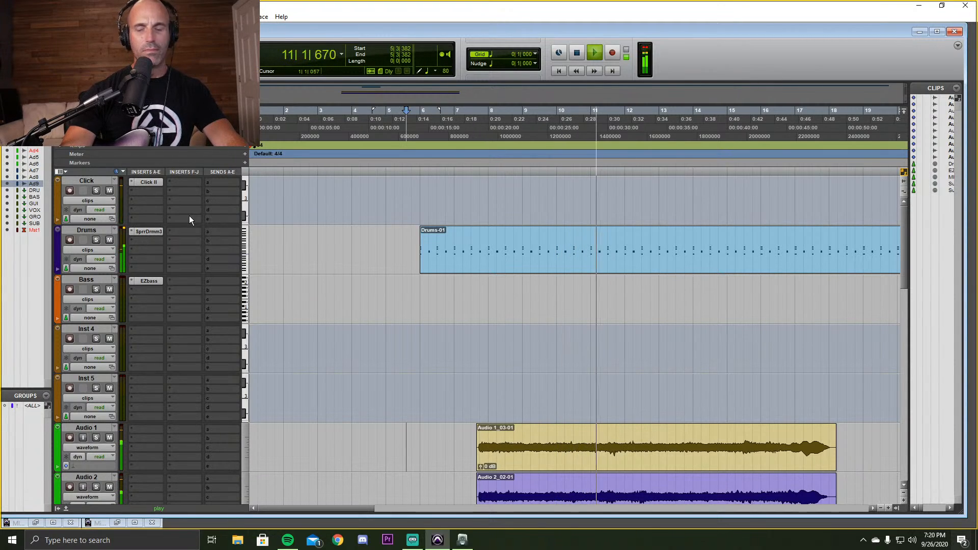
key(space)
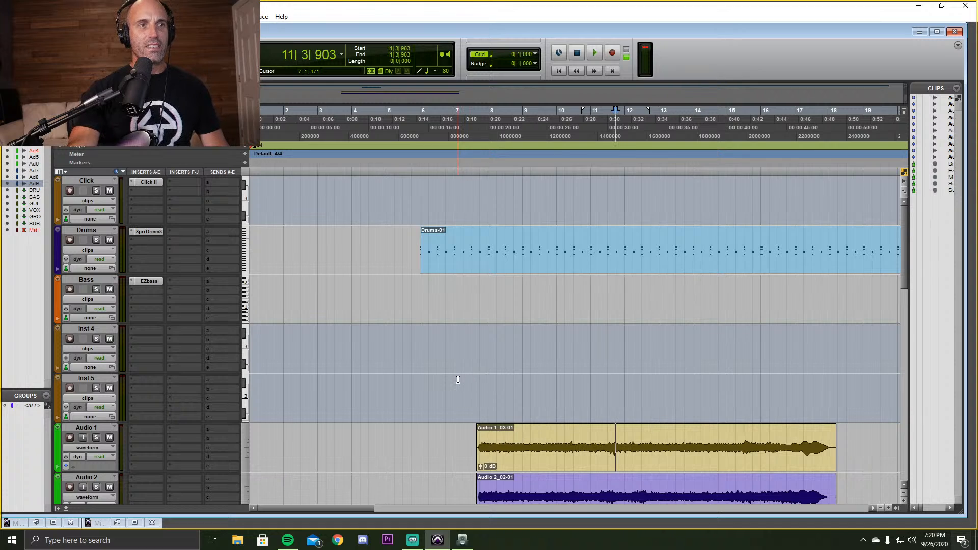
Delete the recorded guitar clips from the Audio 1 and Audio 2 tracks.
scroll(461, 387, down, 3)
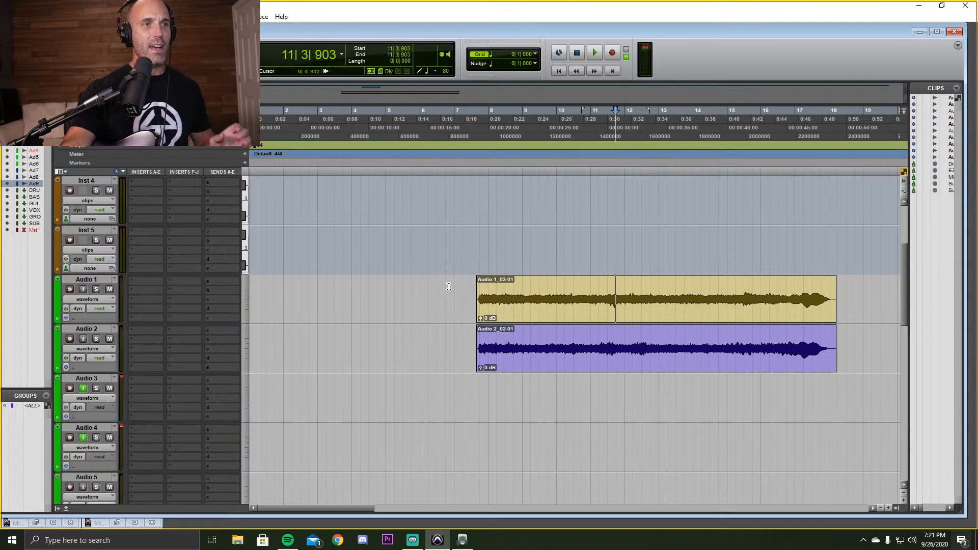
drag(449, 286, 855, 347)
key(Delete)
scroll(628, 308, up, 3)
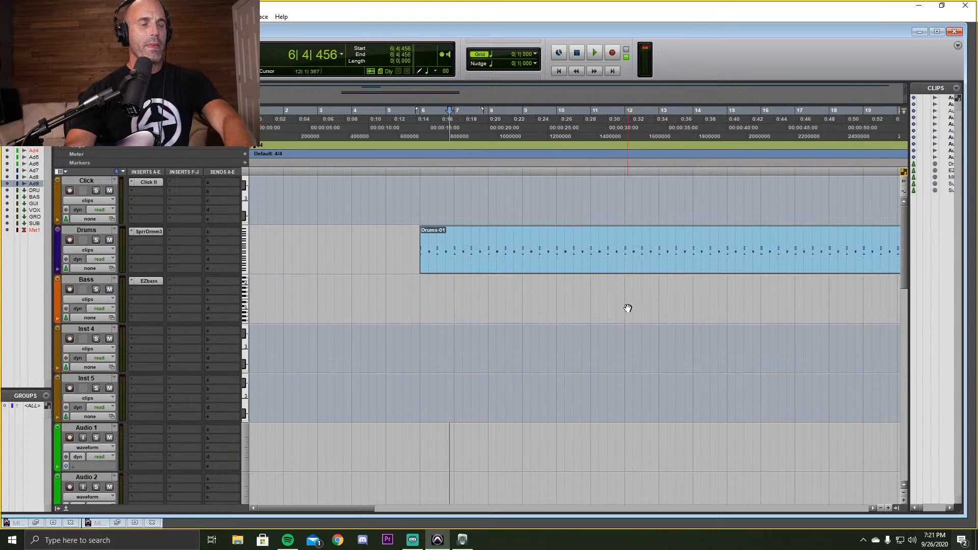
Apply a constant tempo of 90 from bar 1 beat 4 with Tempo Operations and close the dialog.
click(355, 245)
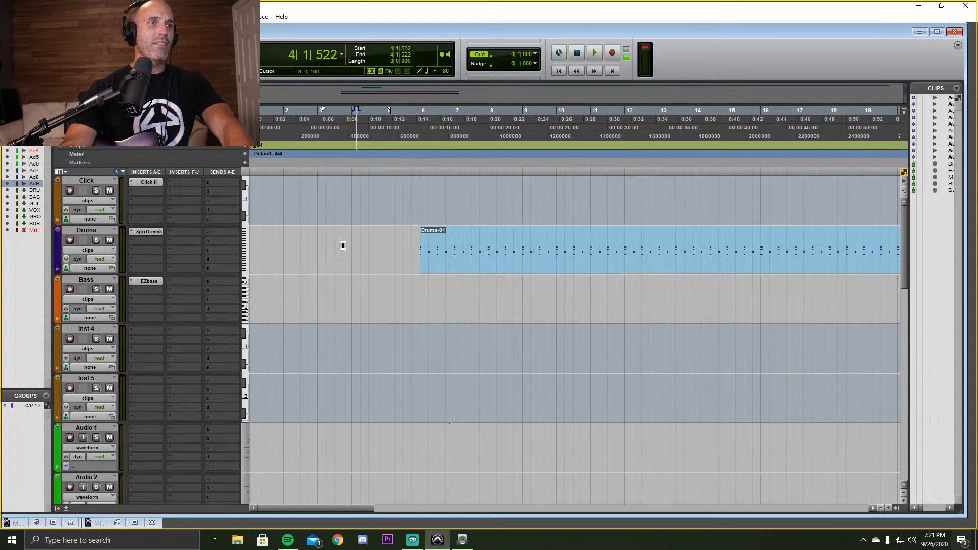
click(269, 239)
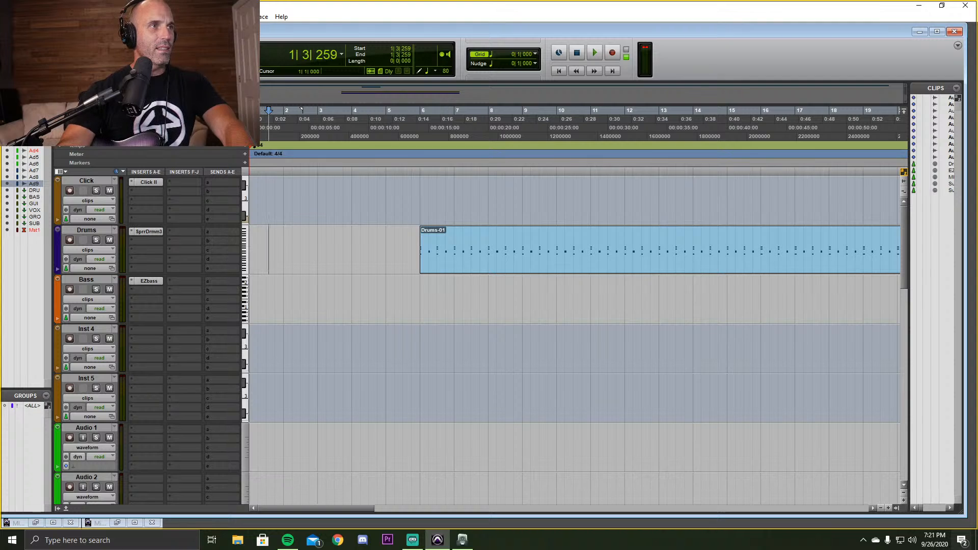
drag(259, 235, 240, 236)
click(277, 238)
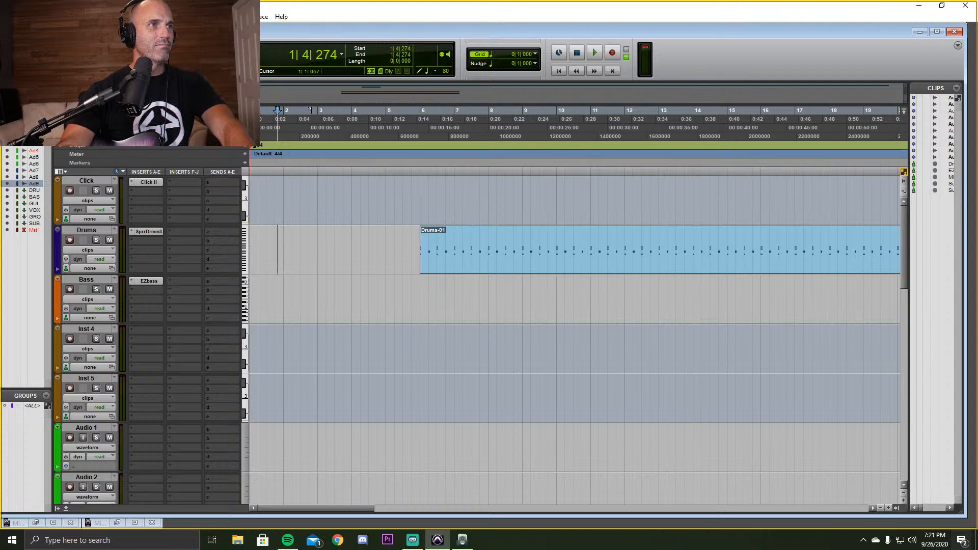
click(191, 17)
click(211, 39)
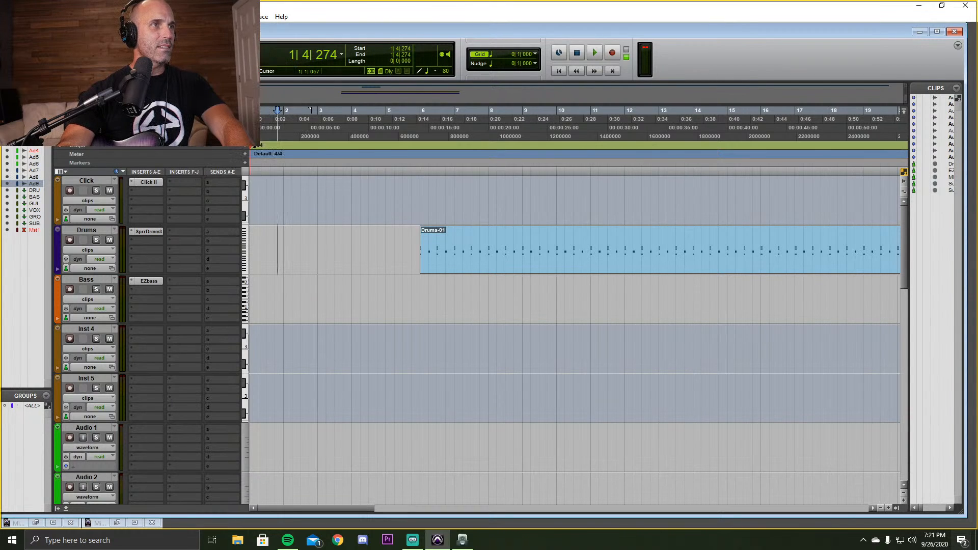
click(108, 17)
mouse_move(130, 38)
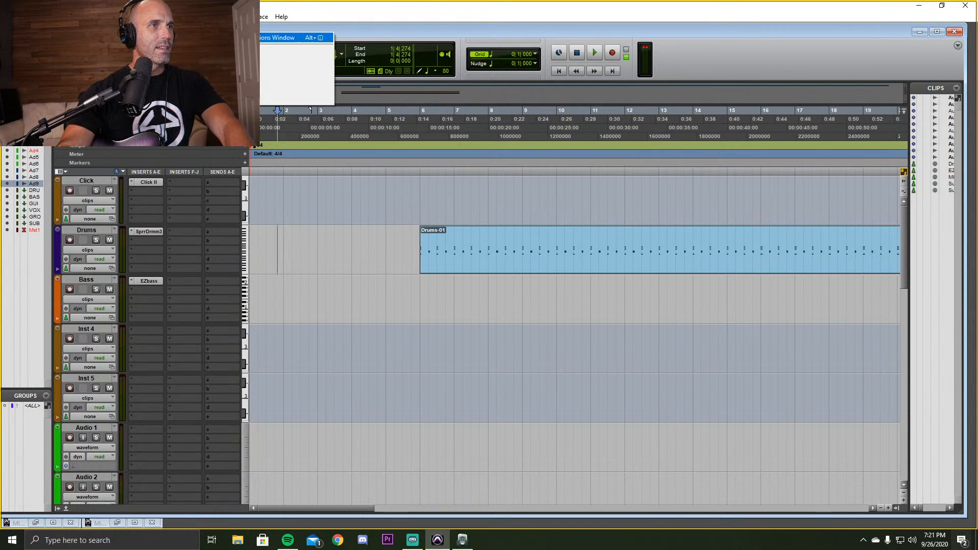
click(245, 37)
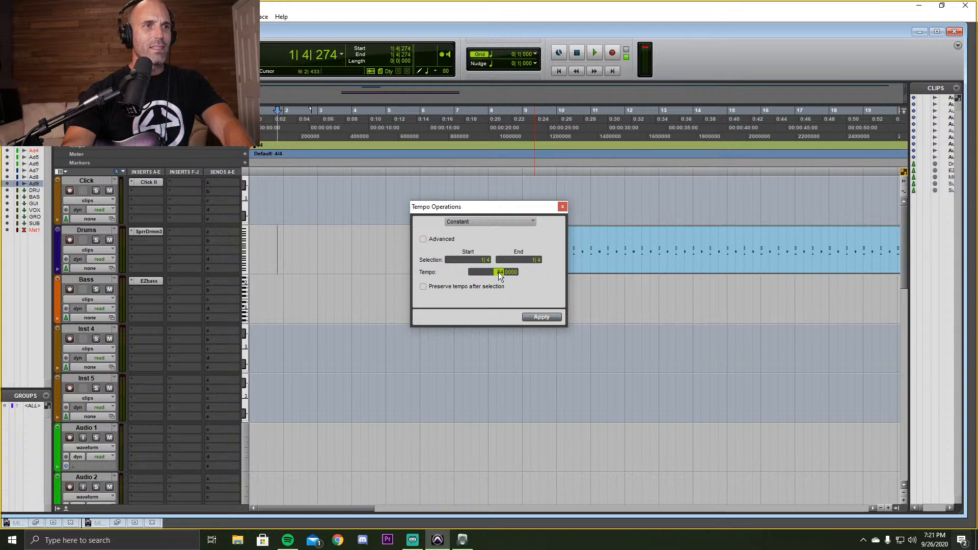
text(90)
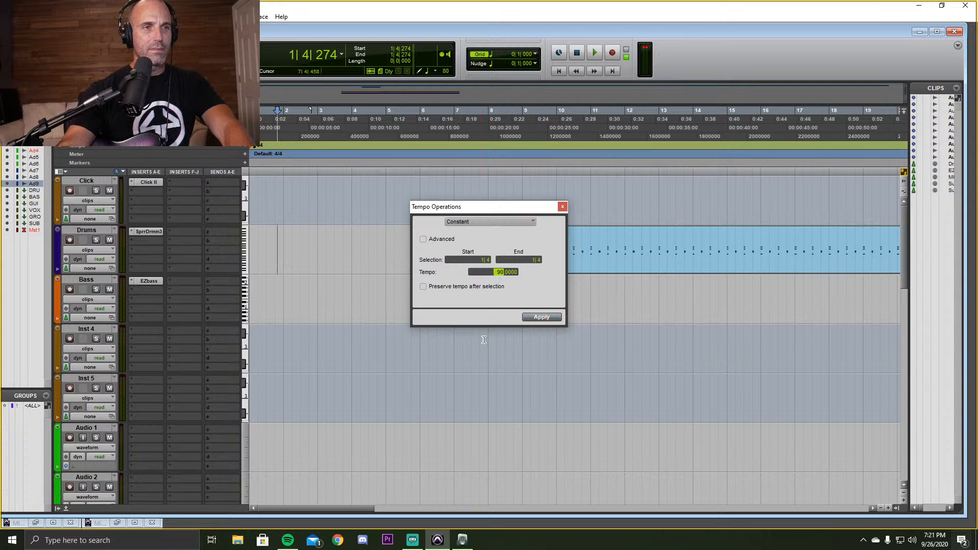
click(541, 319)
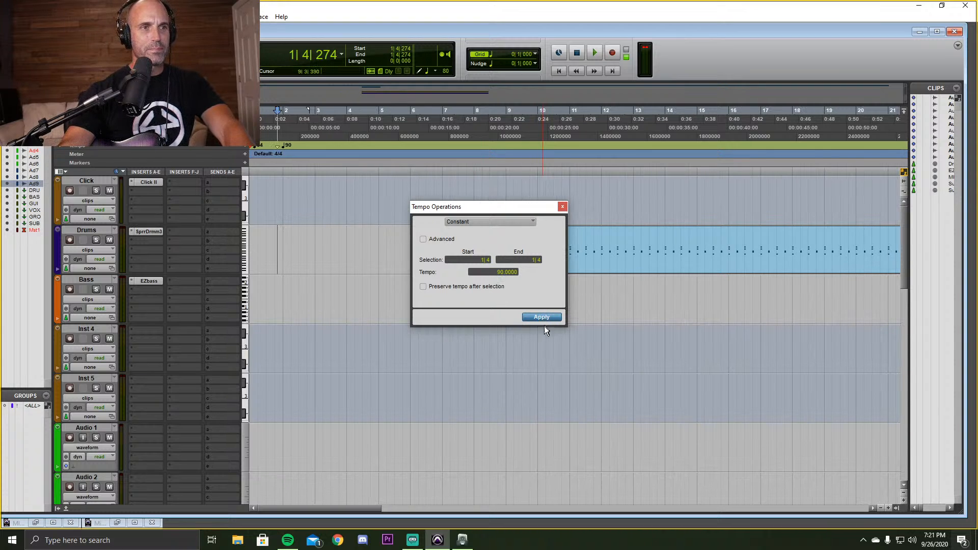
click(563, 207)
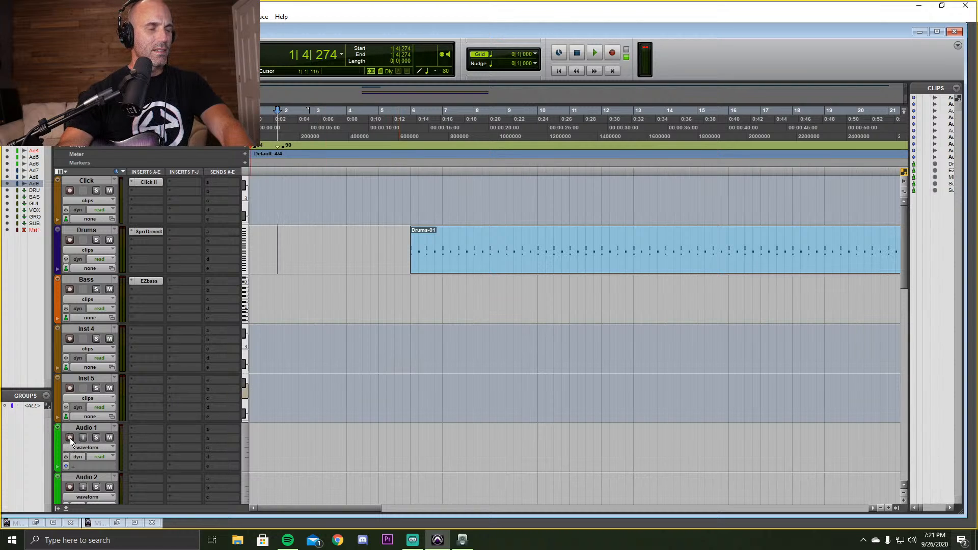
Turn off input monitoring on Audio 3 and Audio 4, and enable recording and input monitoring on Audio 1 and Audio 2.
scroll(93, 436, down, 3)
click(82, 437)
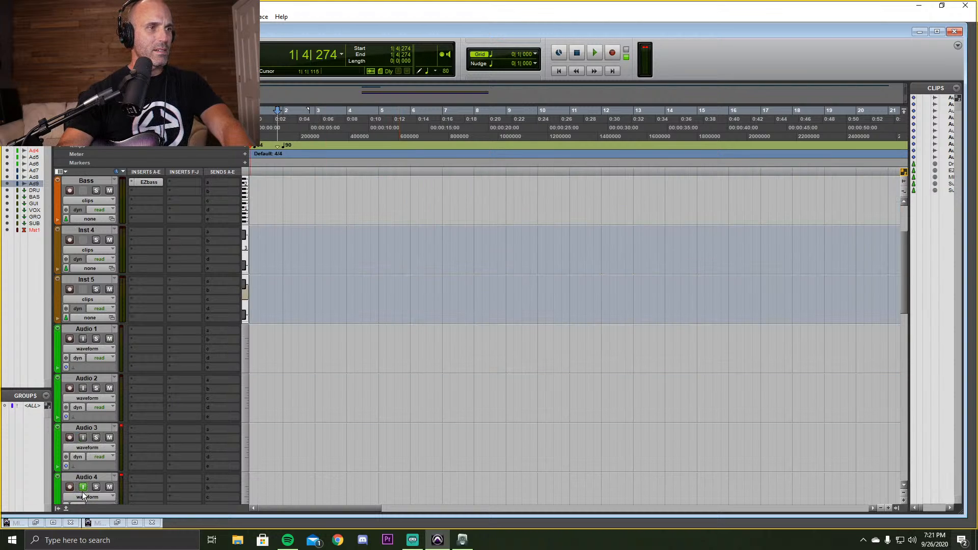
click(68, 341)
click(72, 387)
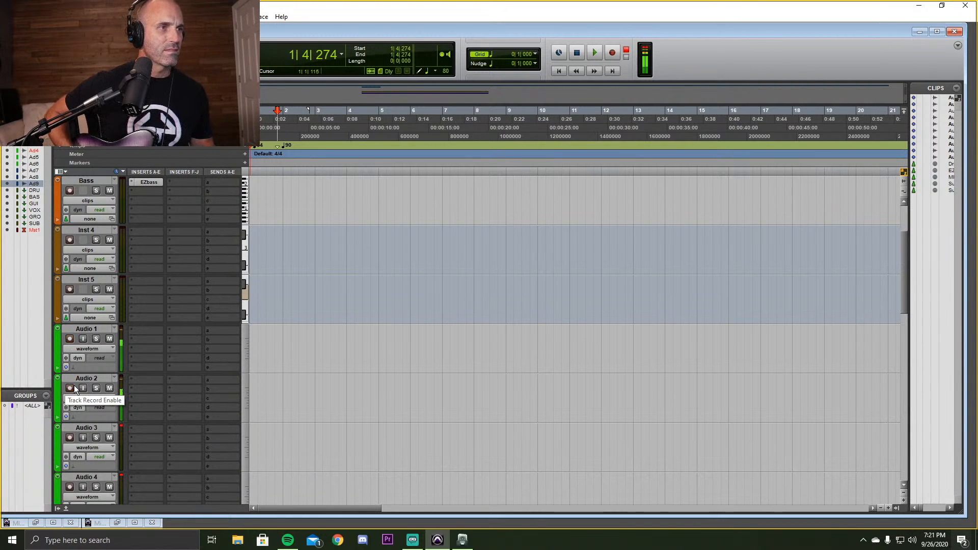
click(84, 338)
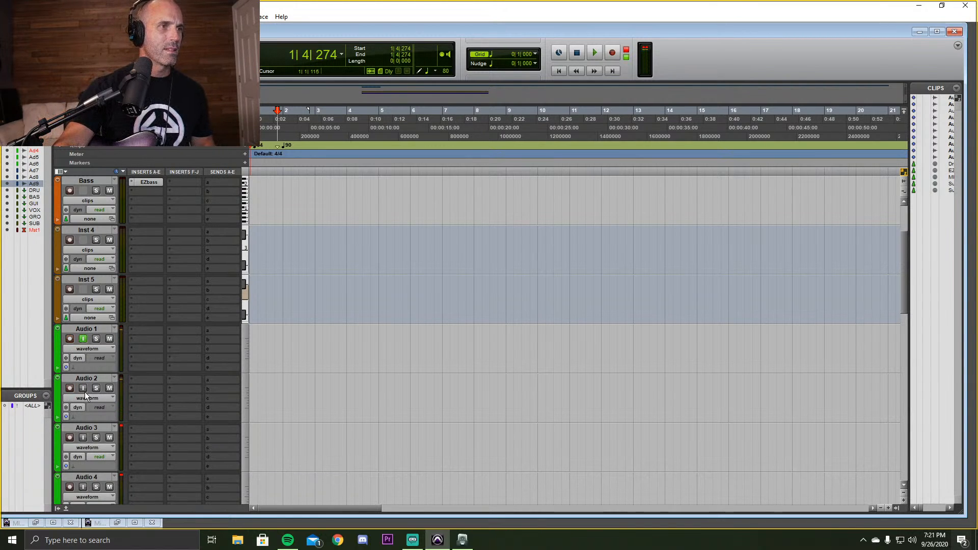
Play the drum part from just before the Drums clip to hear the new tempo, and stop.
scroll(354, 368, up, 2)
click(408, 287)
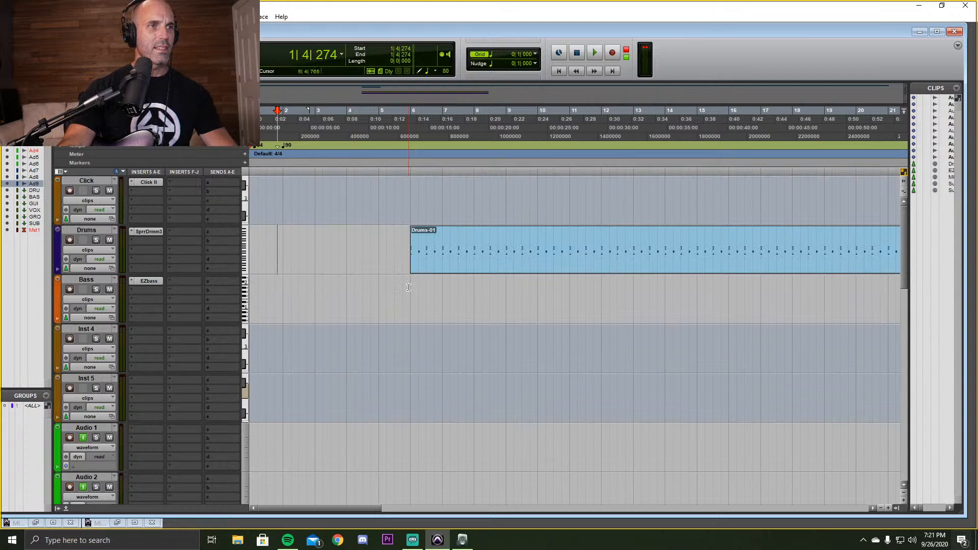
key(space)
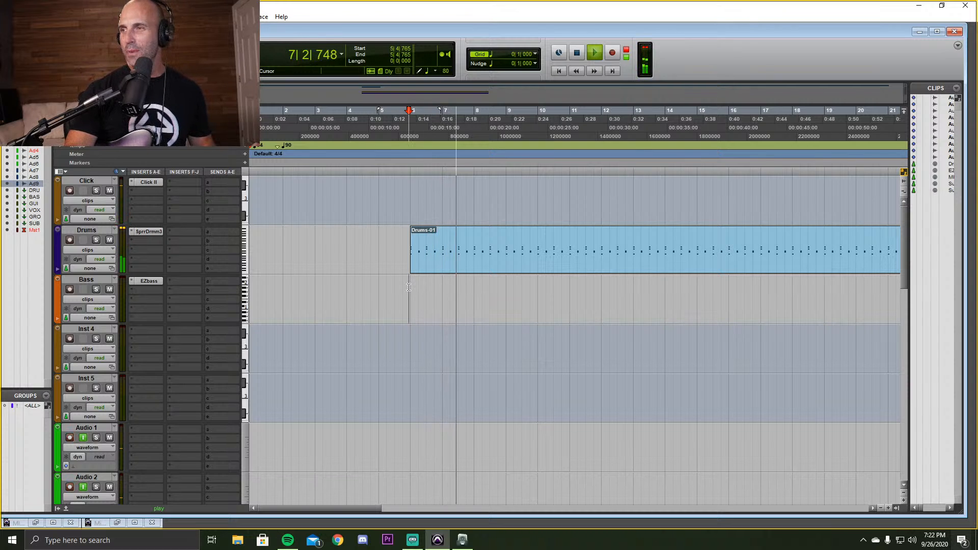
key(space)
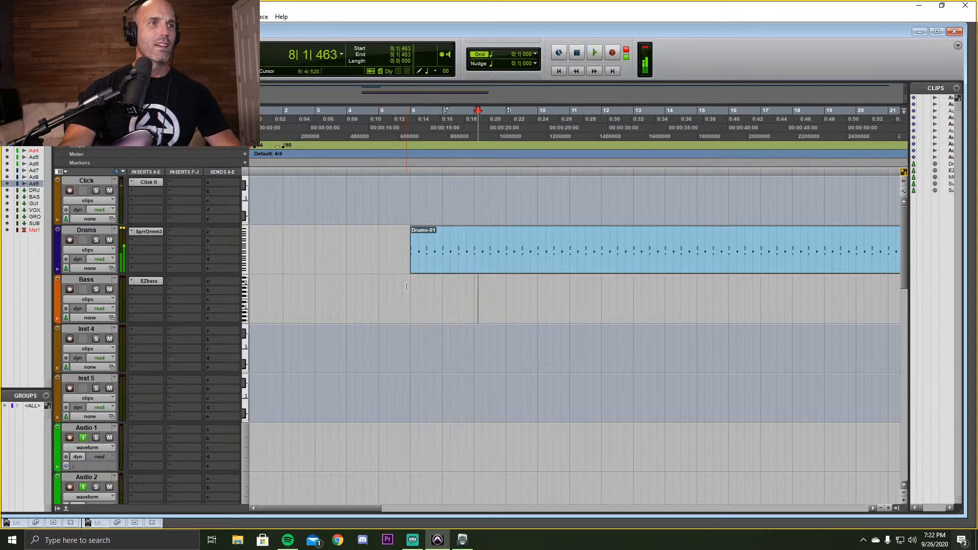
Record a guitar take on Audio 1 and Audio 2 from 5|3|865 to about bar 15 beat 4.
click(401, 284)
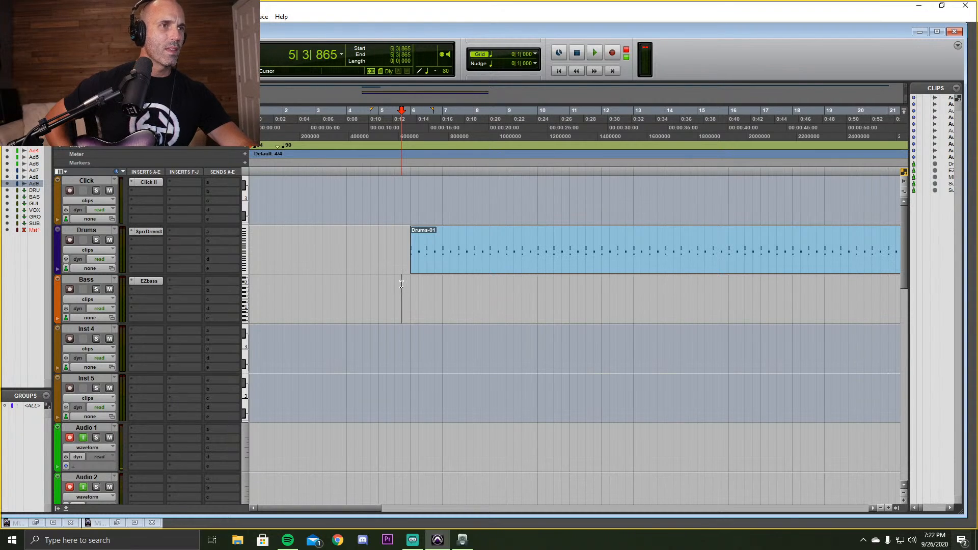
key(space)
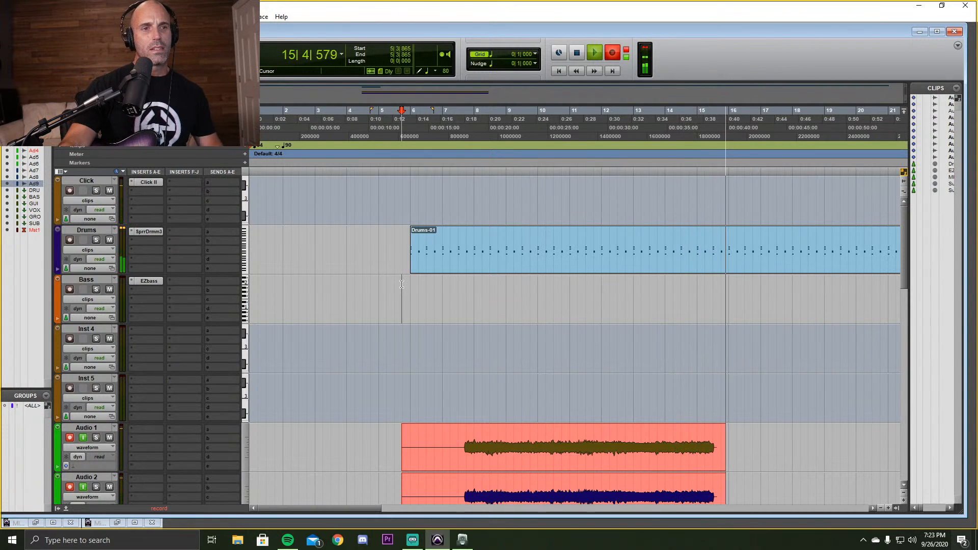
key(space)
Move the newly recorded clip from the Audio 2 track down to Audio 3, keeping its timeline position.
scroll(561, 270, down, 2)
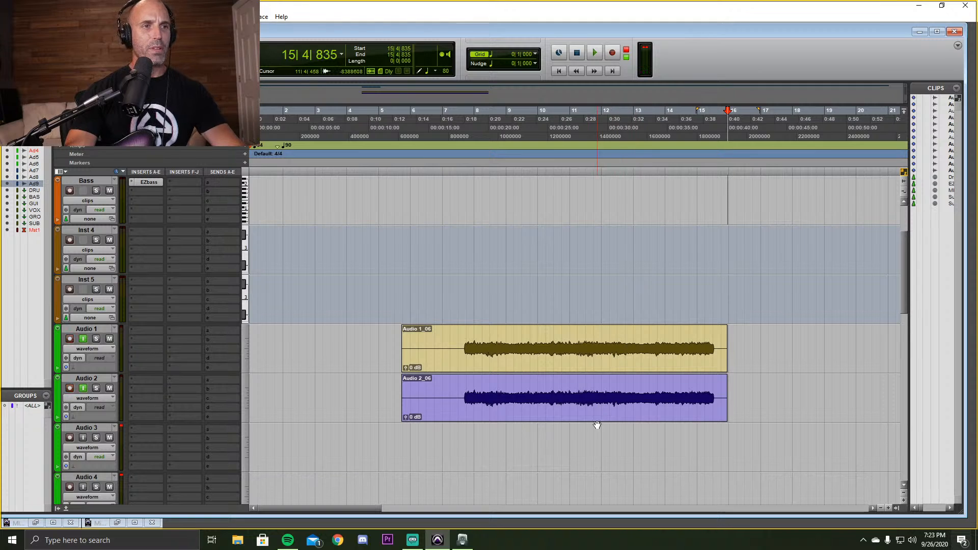
drag(595, 420, 587, 426)
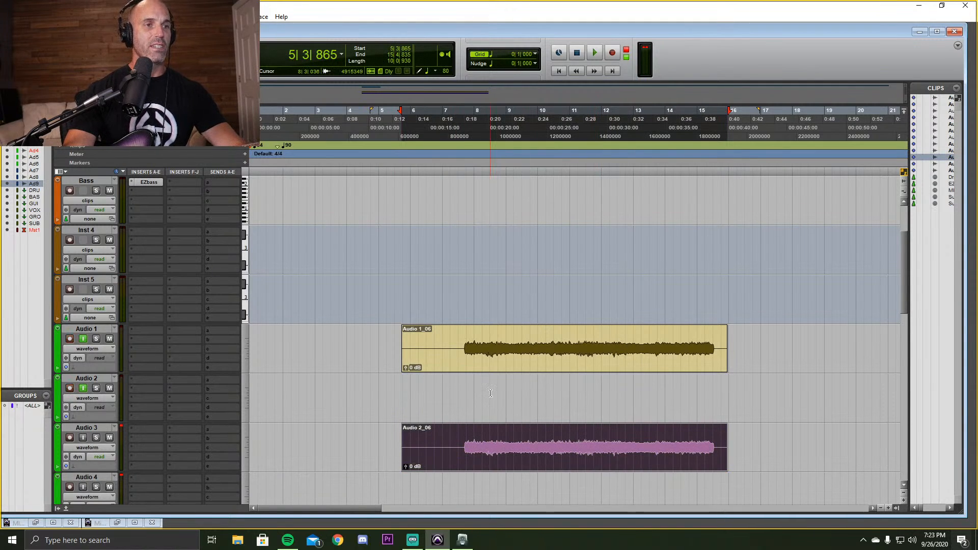
Mute Audio 3 and record a second guitar take on Audio 1 and Audio 2 from 7|3|251 to about bar 15 beat 3.
click(460, 341)
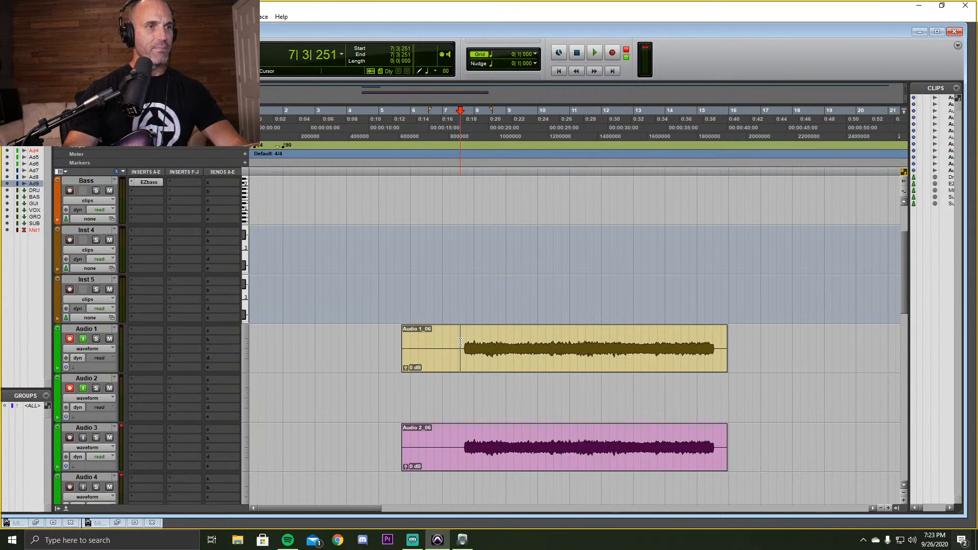
click(109, 438)
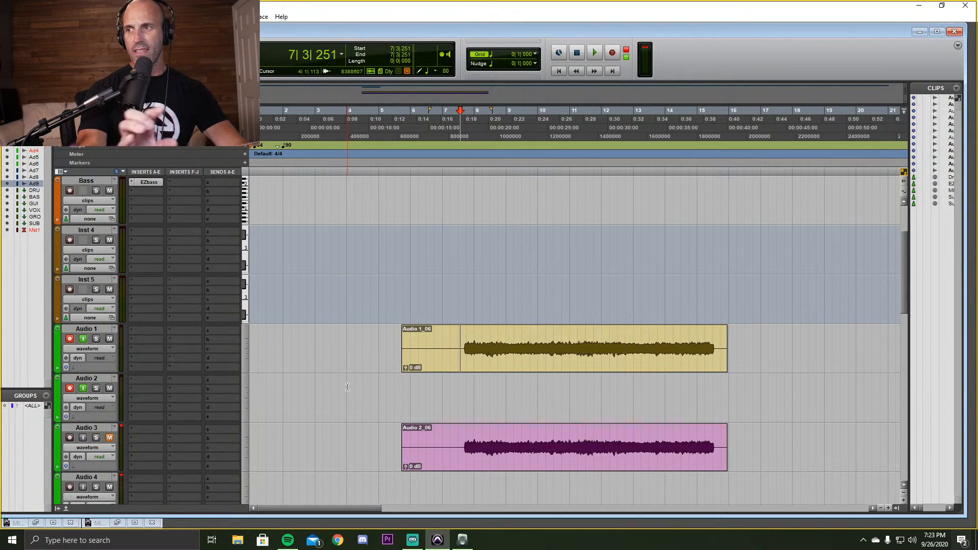
key(ctrl+space)
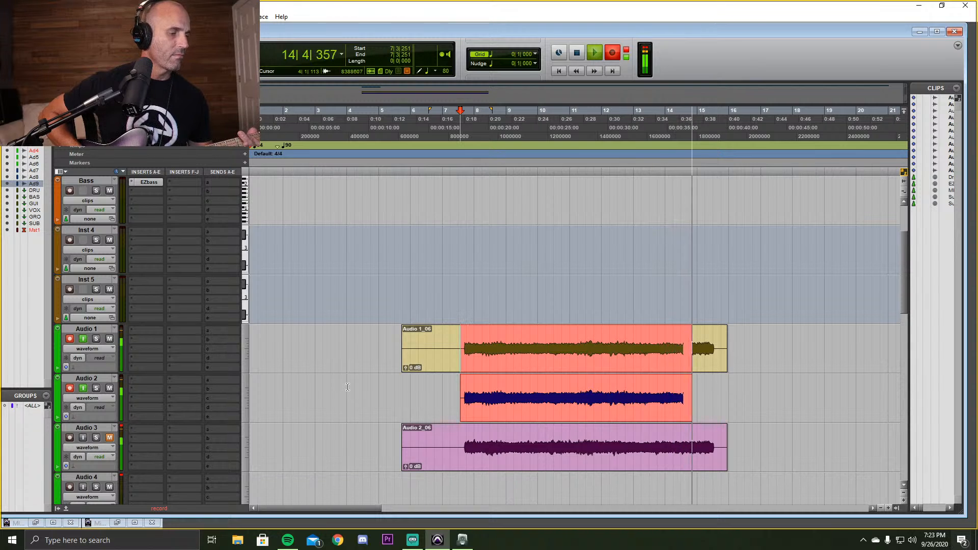
key(space)
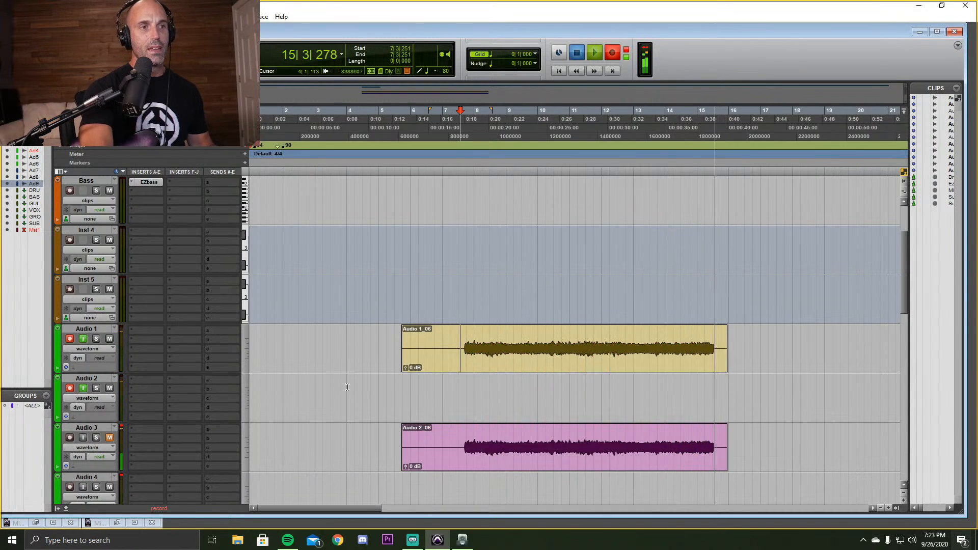
Move the guitar clip from Audio 3 back up to Audio 2 and briefly play both takes from 7|4|613.
click(517, 469)
drag(517, 473, 525, 397)
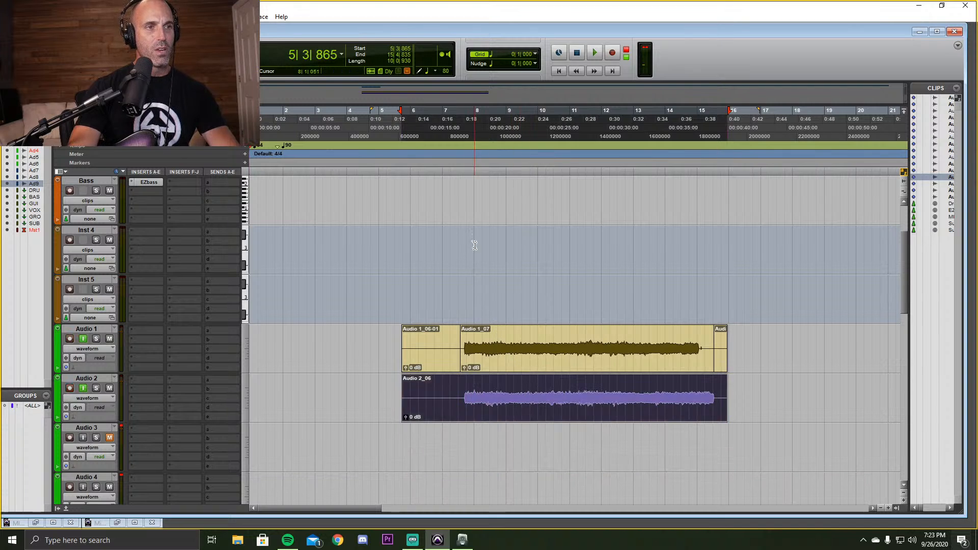
click(488, 294)
key(space)
key(space)
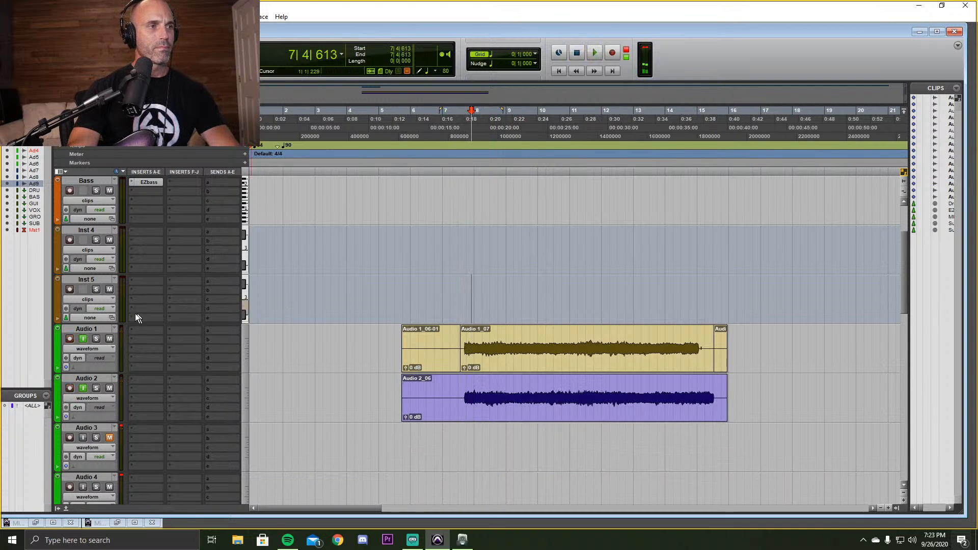
Turn off input monitoring on Audio 1 and Audio 2, play both takes together from just after bar 8, and stop.
click(83, 389)
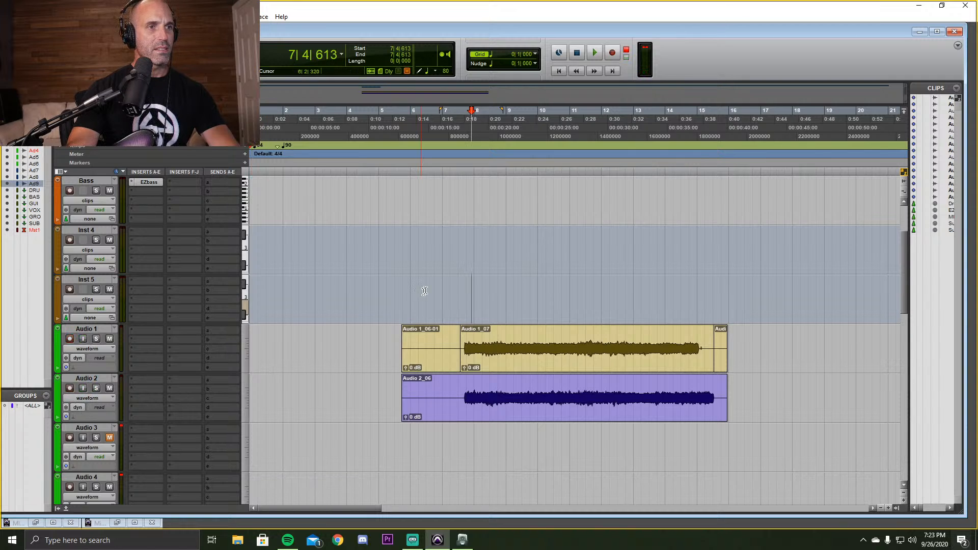
click(479, 293)
key(space)
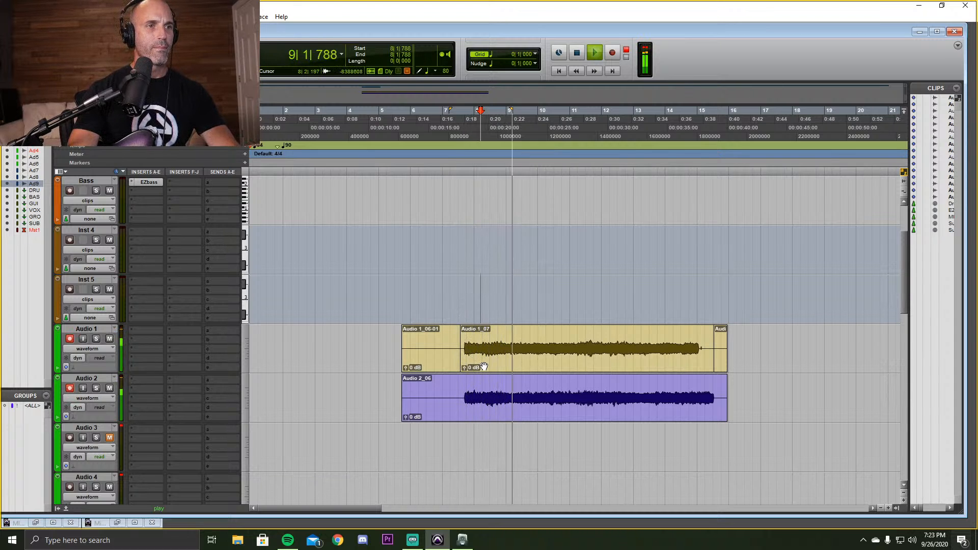
key(space)
Select the takes on Audio 1 and Audio 2 and move them together slightly later on the timeline.
click(484, 366)
shift+click(488, 410)
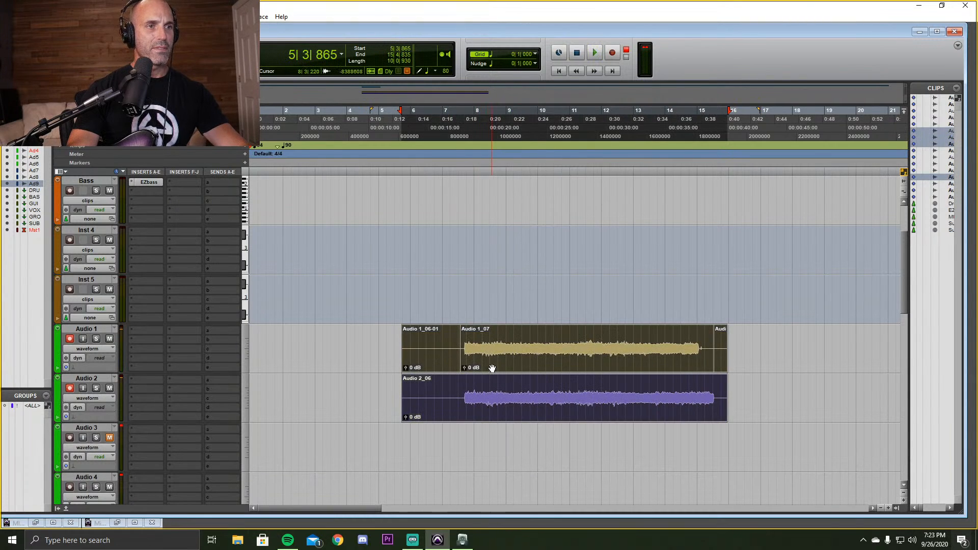
key(t)
key(t)
key(t)
key(e)
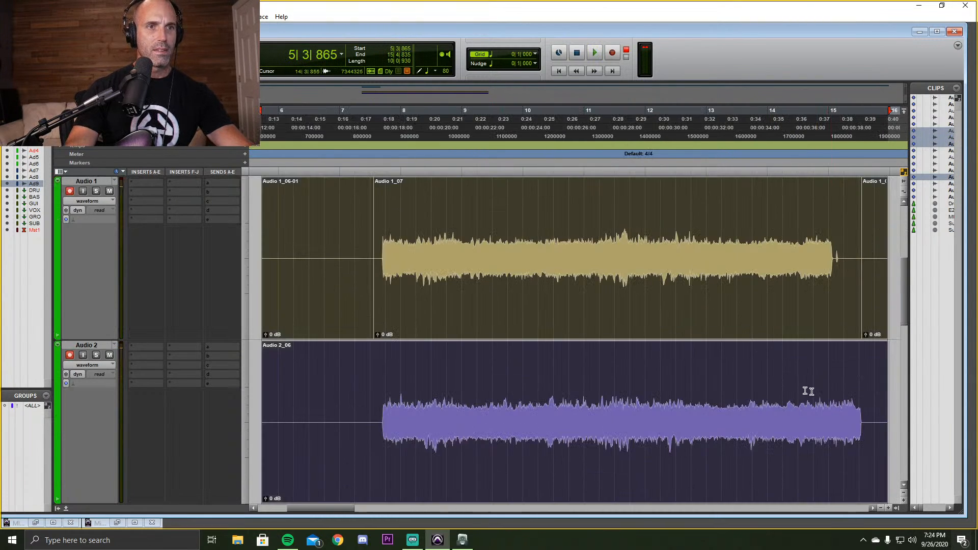
key(e)
key(e)
key(e)
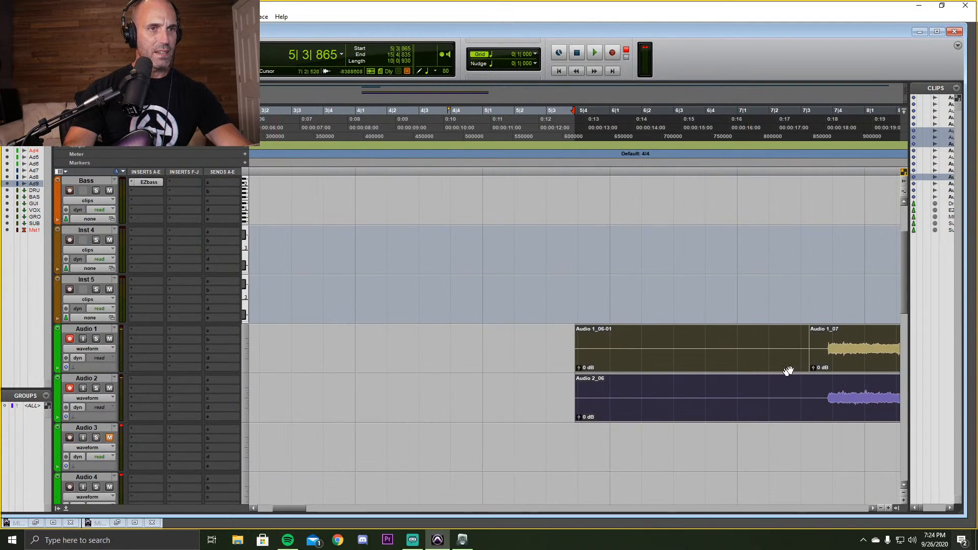
drag(823, 365, 827, 366)
Play the shifted guitar takes against the drums from 7|2|873 to about bar 13, and stop.
click(797, 295)
key(space)
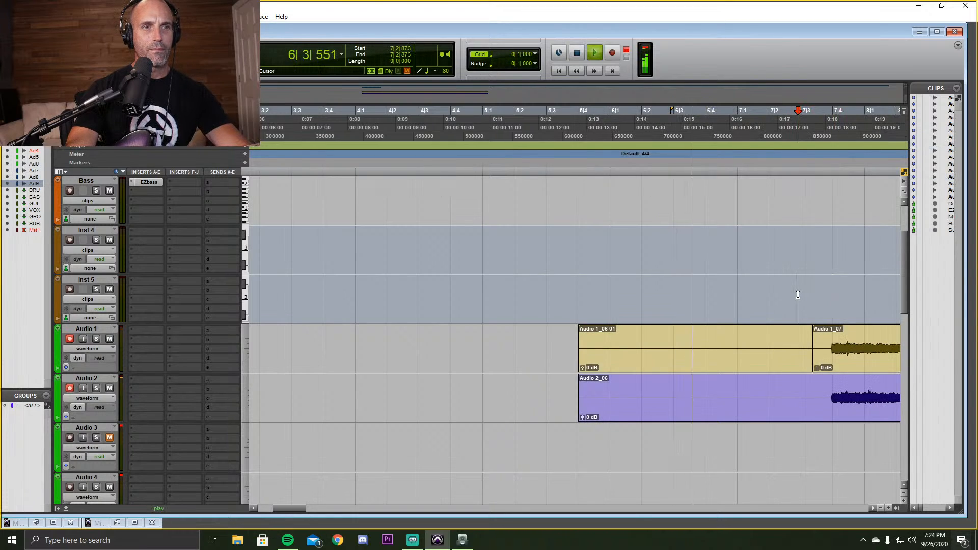
click(880, 507)
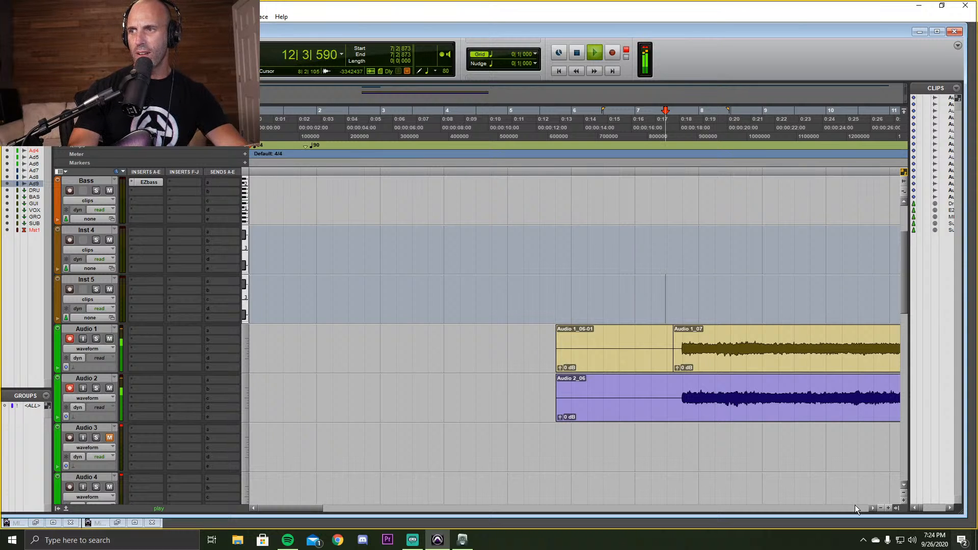
key(space)
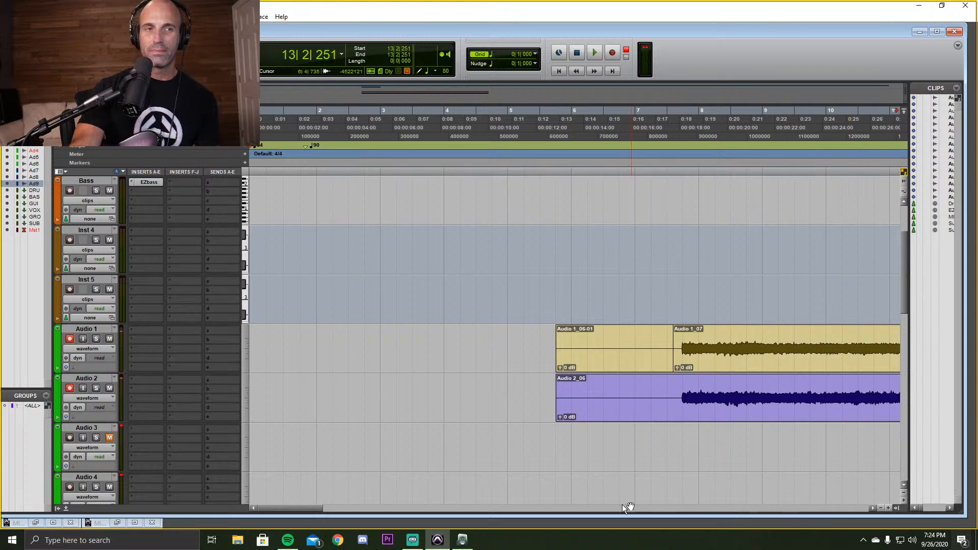
Delete the test guitar takes from Audio 1 and Audio 2 and keep both tracks in waveform view.
drag(551, 344, 524, 417)
key(Delete)
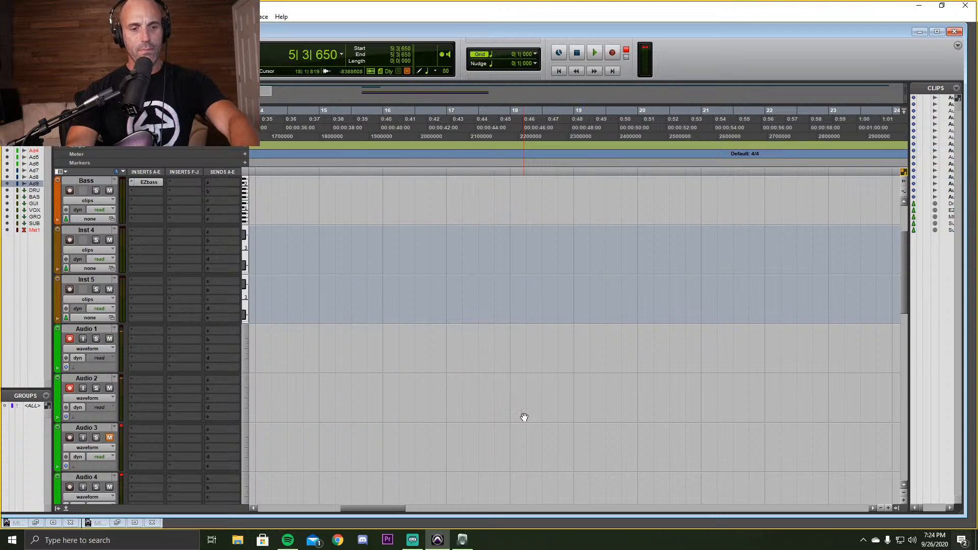
key(minus)
key(minus)
key(minus)
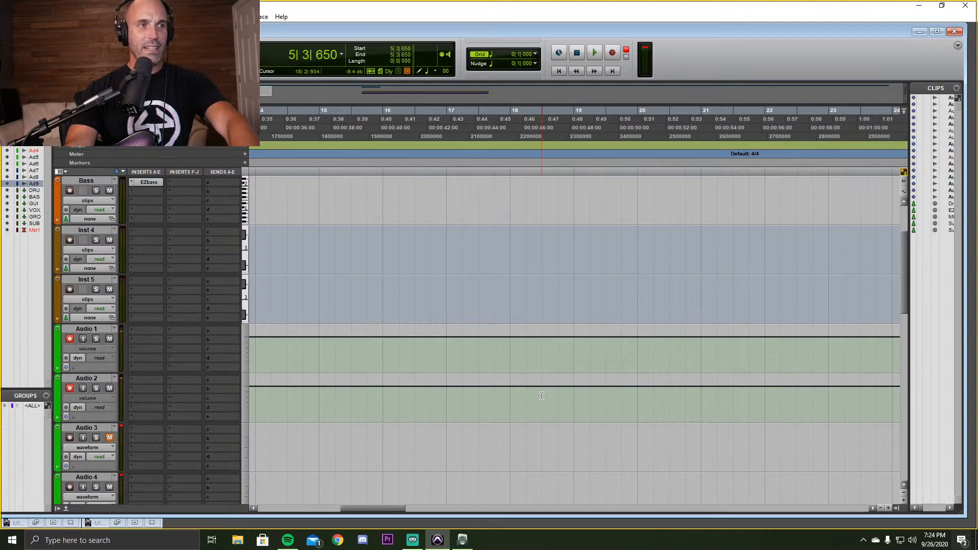
key(minus)
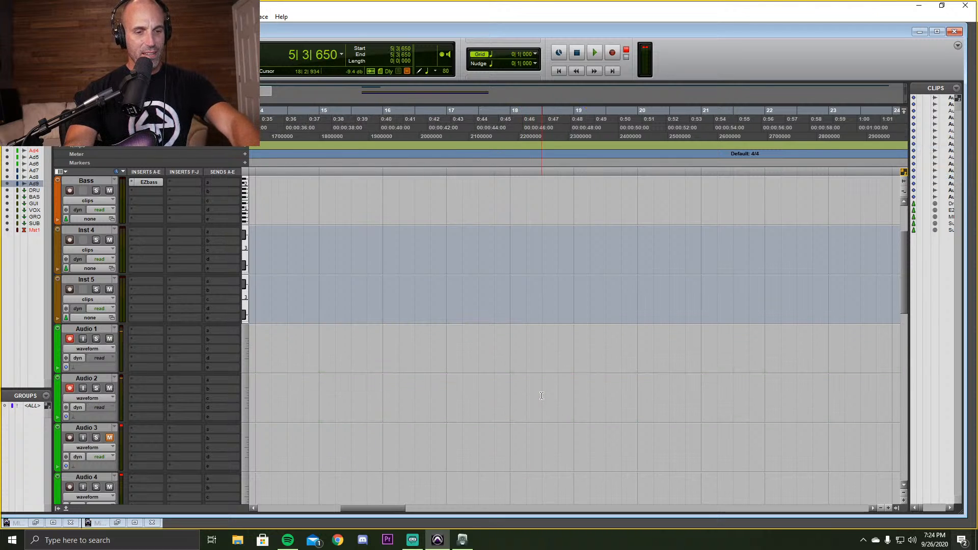
Return to the beginning of the drum part and place the cursor just before the Drums-01 clip, at 5|4|581.
key(r)
key(r)
key(r)
key(r)
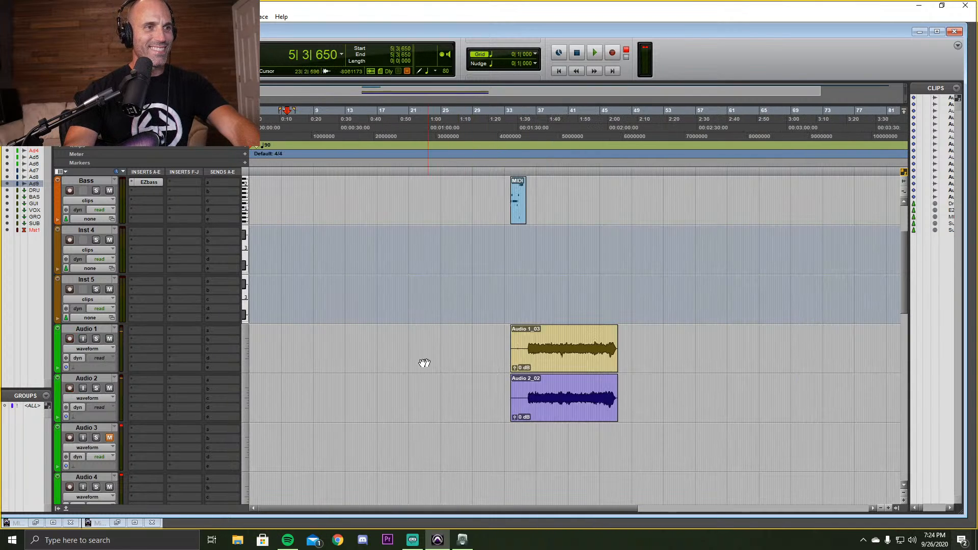
key(t)
key(t)
scroll(362, 301, up, 2)
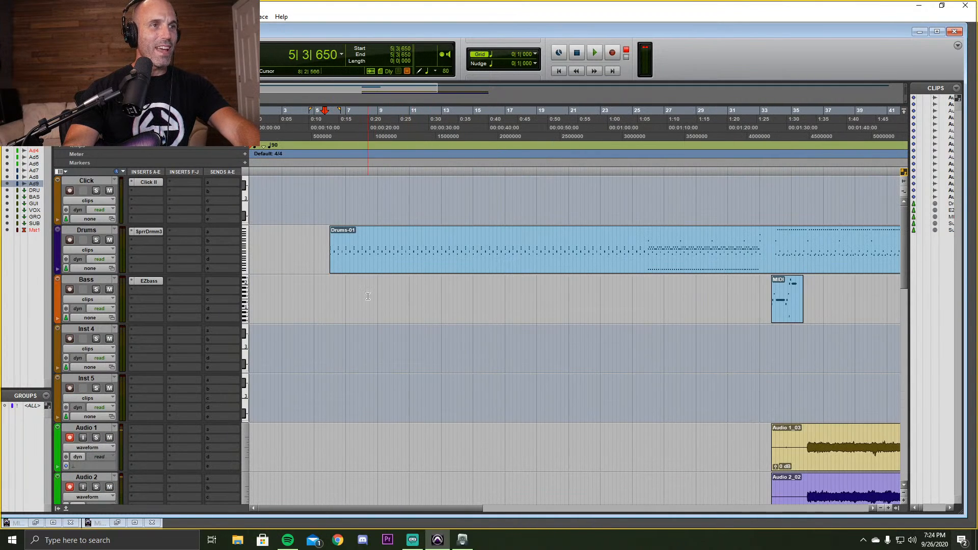
click(328, 292)
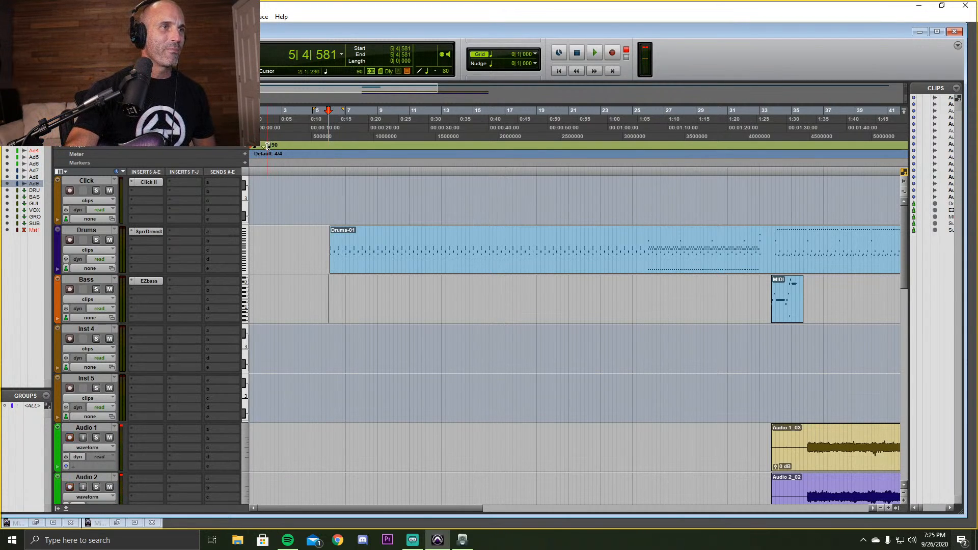
Delete the older guitar clips Audio 1_03 and Audio 2_02 from Audio 1 and Audio 2 around bar 33.
scroll(703, 279, down, 2)
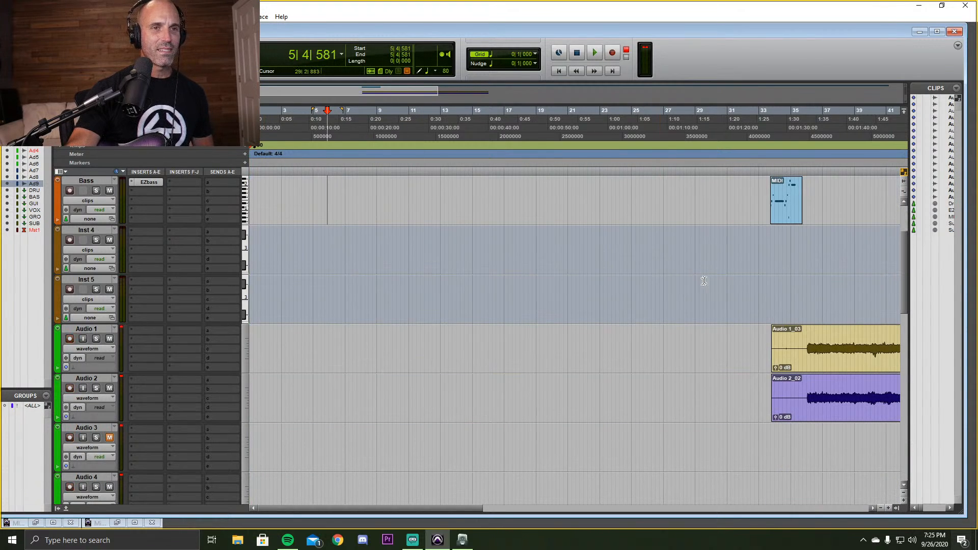
drag(759, 327, 672, 389)
key(Delete)
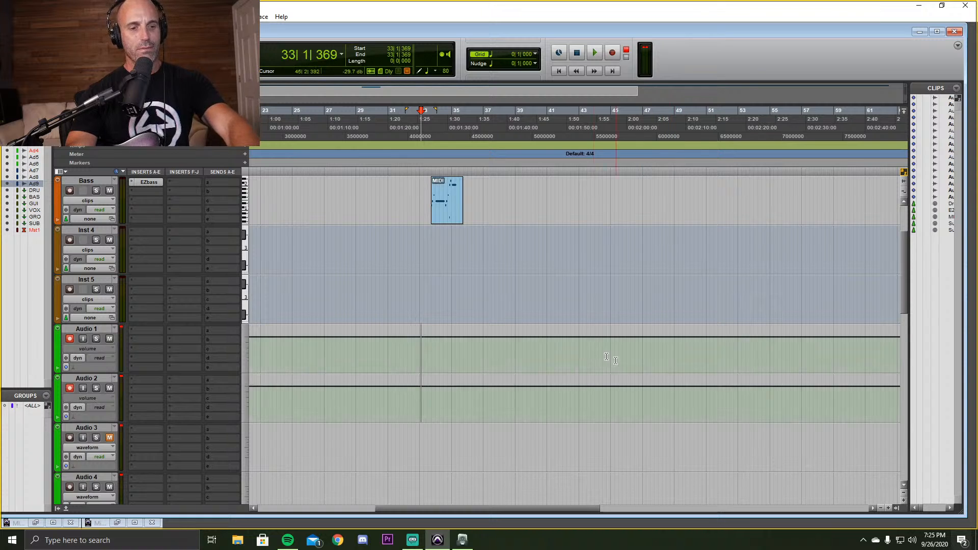
Bring the Bass track's MIDI clip into close view, with the cursor just before its start at 33|3|814.
key(r)
scroll(433, 305, up, 2)
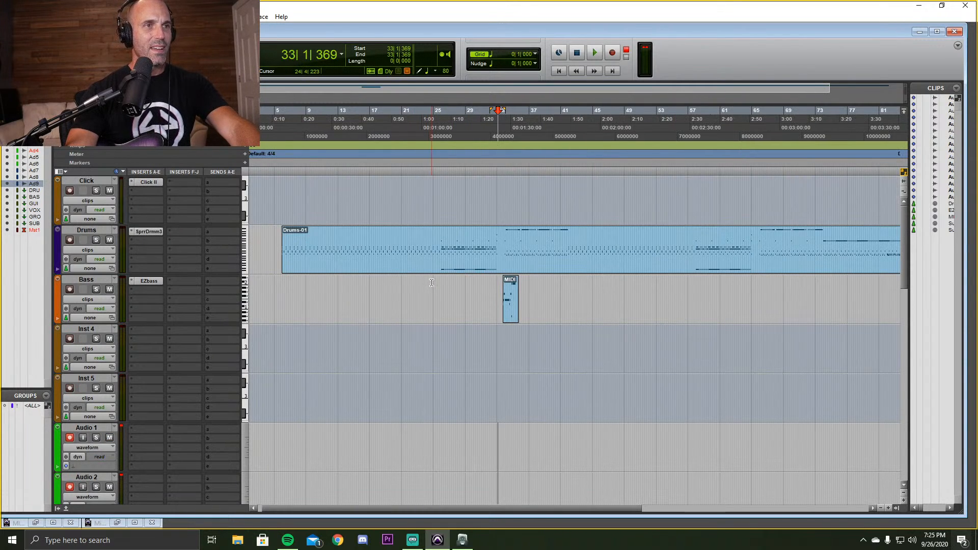
click(504, 335)
key(t)
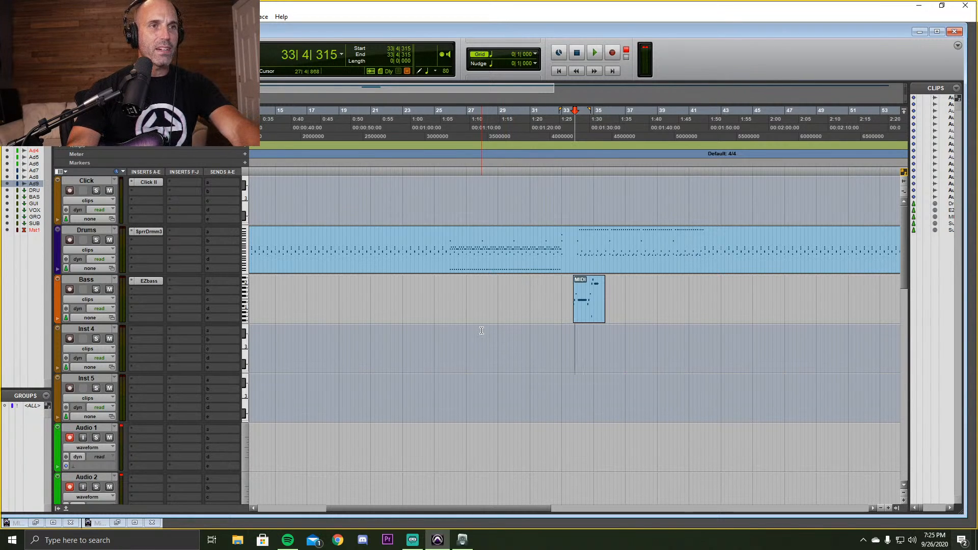
key(t)
key(t)
click(550, 341)
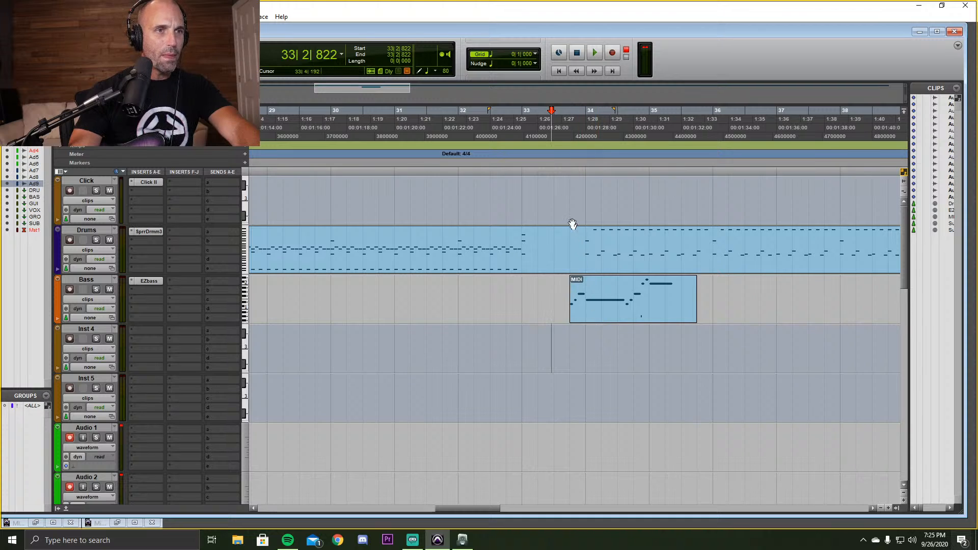
click(567, 165)
key(t)
key(t)
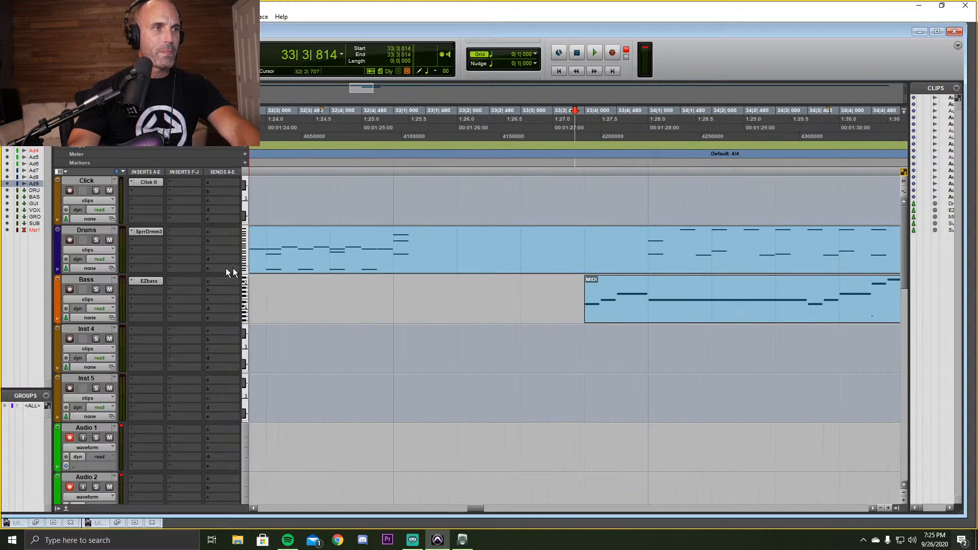
Open EZbass on the Bass track, sound some notes across the virtual bass neck, and close the plug-in.
click(148, 280)
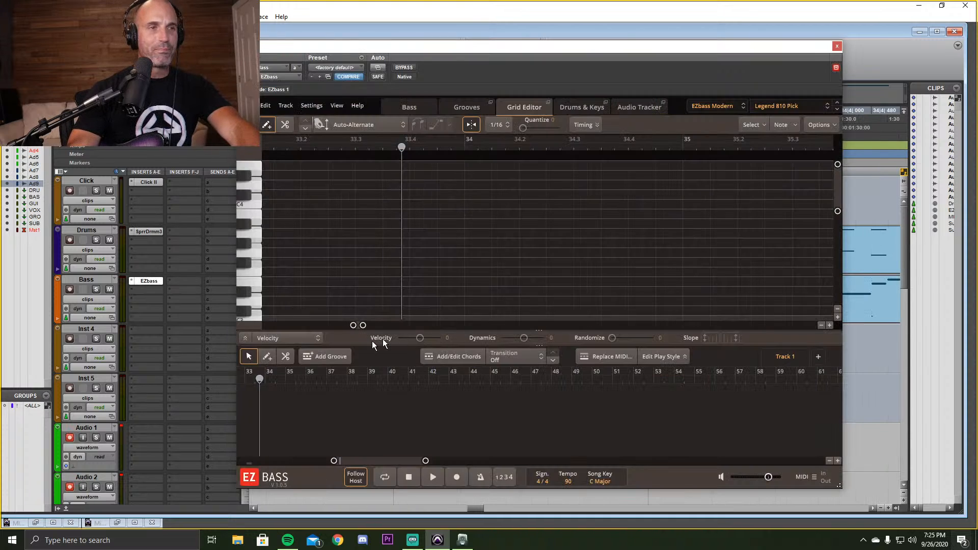
click(413, 108)
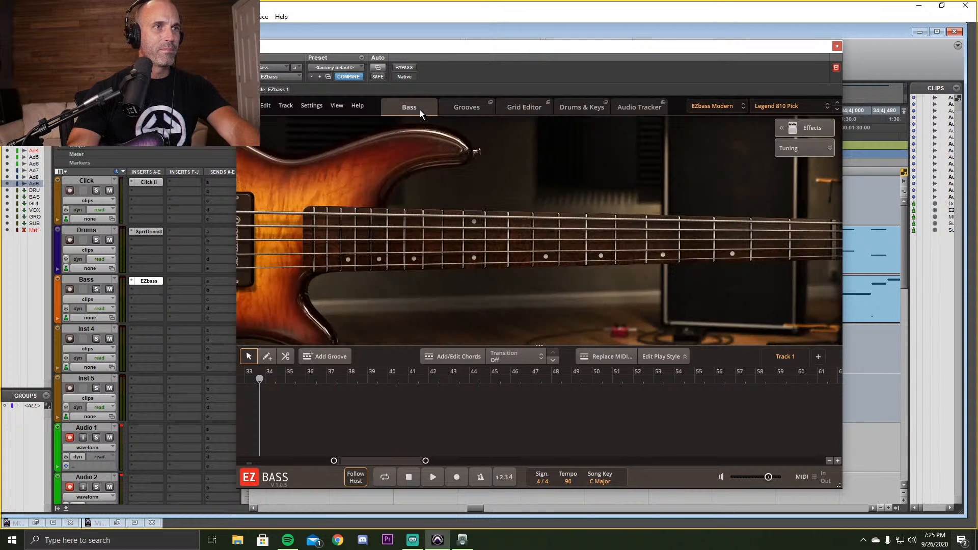
drag(597, 220, 802, 245)
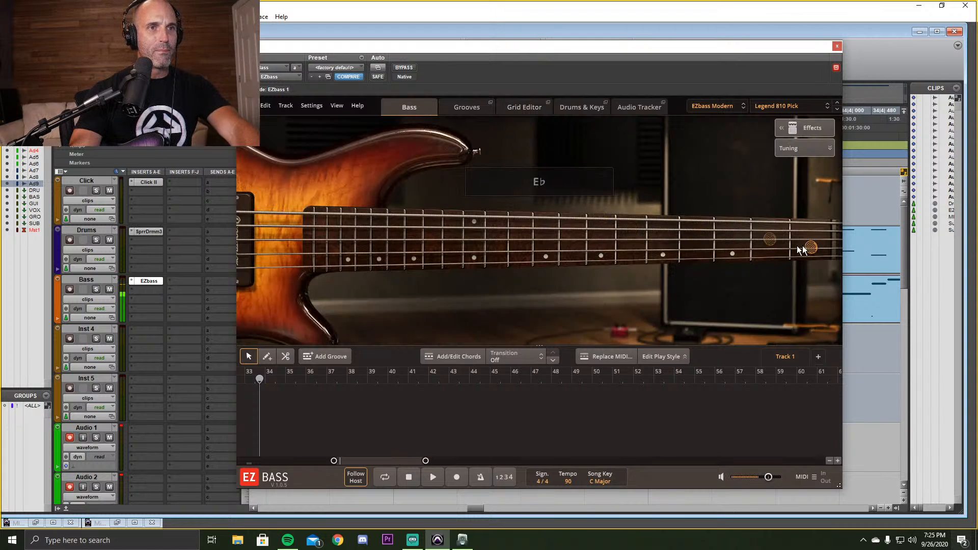
mouse_move(696, 222)
mouse_down()
mouse_move(535, 228)
mouse_move(629, 236)
mouse_move(517, 231)
mouse_move(587, 254)
mouse_move(631, 252)
mouse_move(500, 236)
mouse_move(662, 250)
mouse_move(479, 244)
mouse_up()
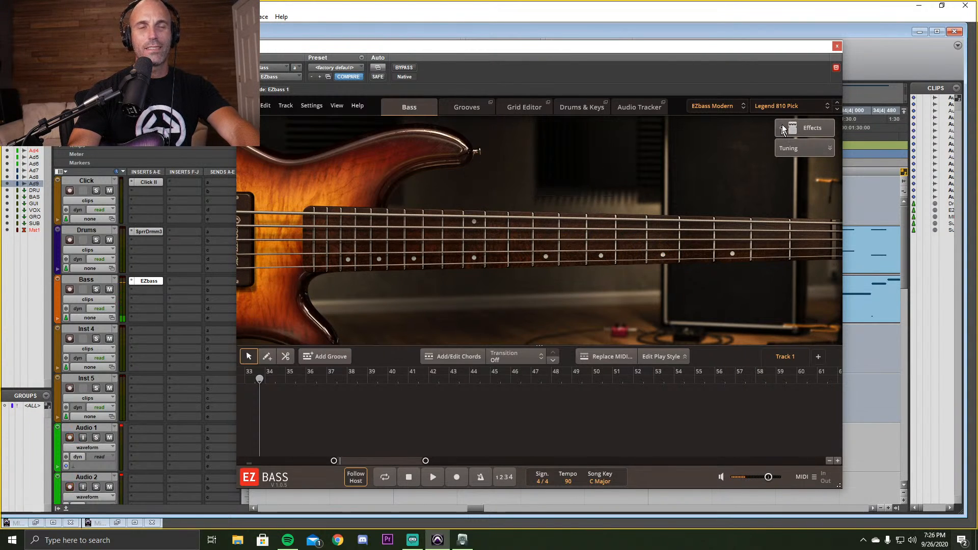
click(837, 45)
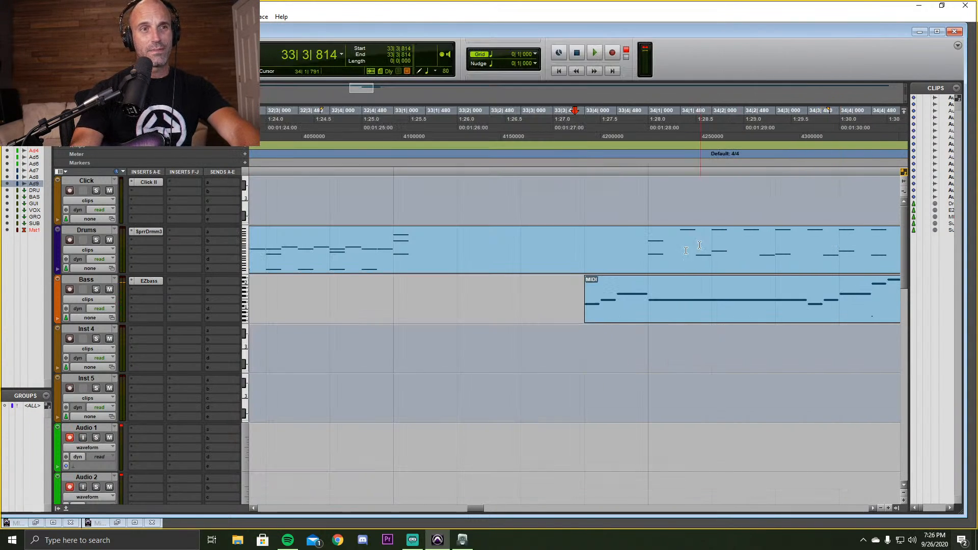
Solo the Bass track and play its MIDI part from 33|3|883 to about bar 35 beat 2.
click(96, 289)
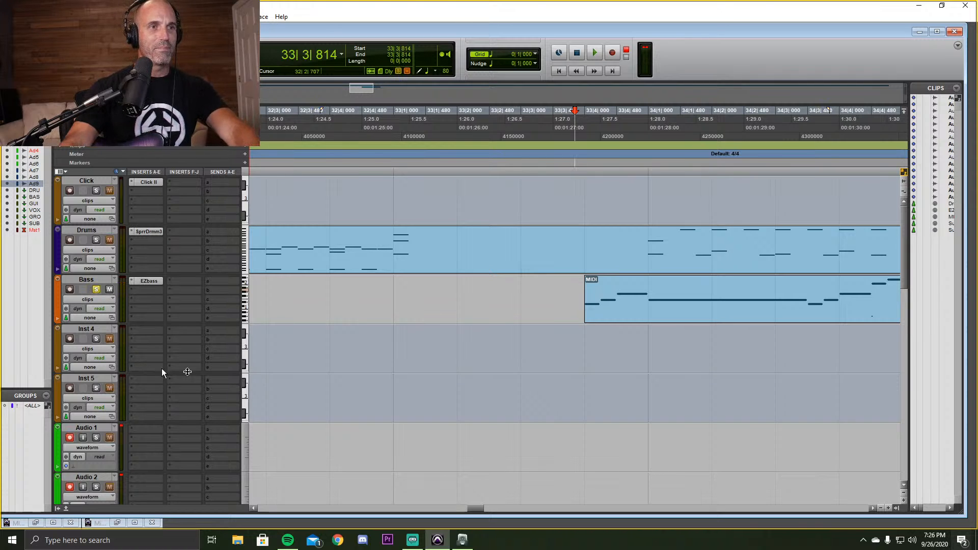
click(579, 290)
key(space)
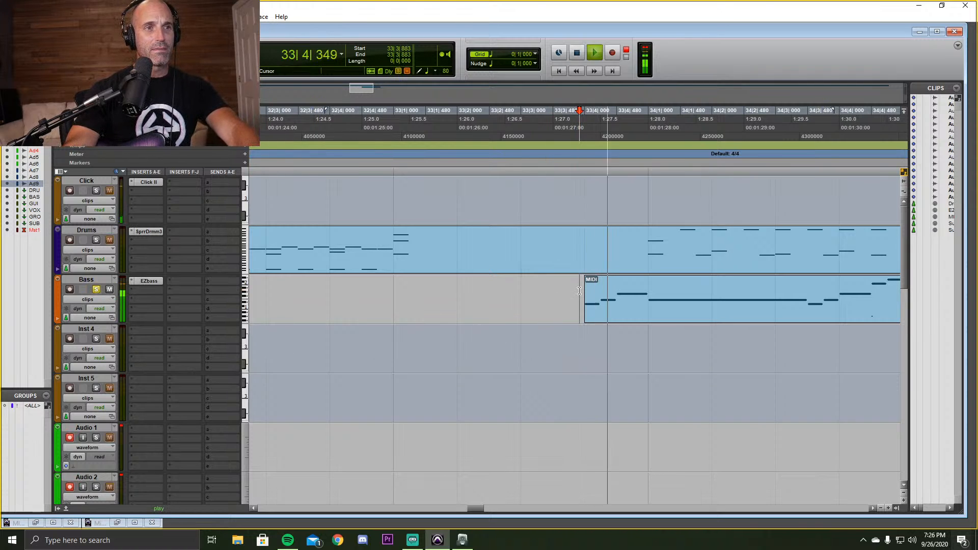
click(879, 509)
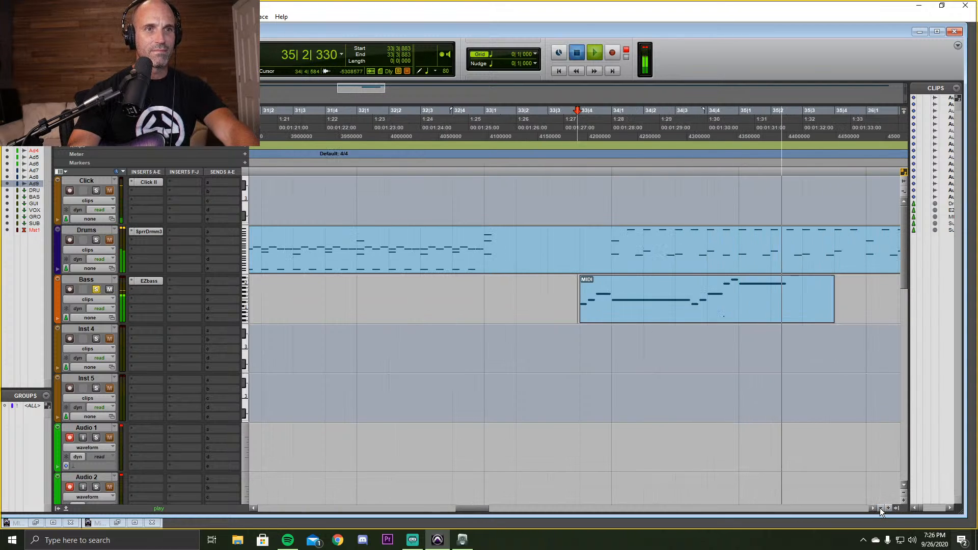
key(space)
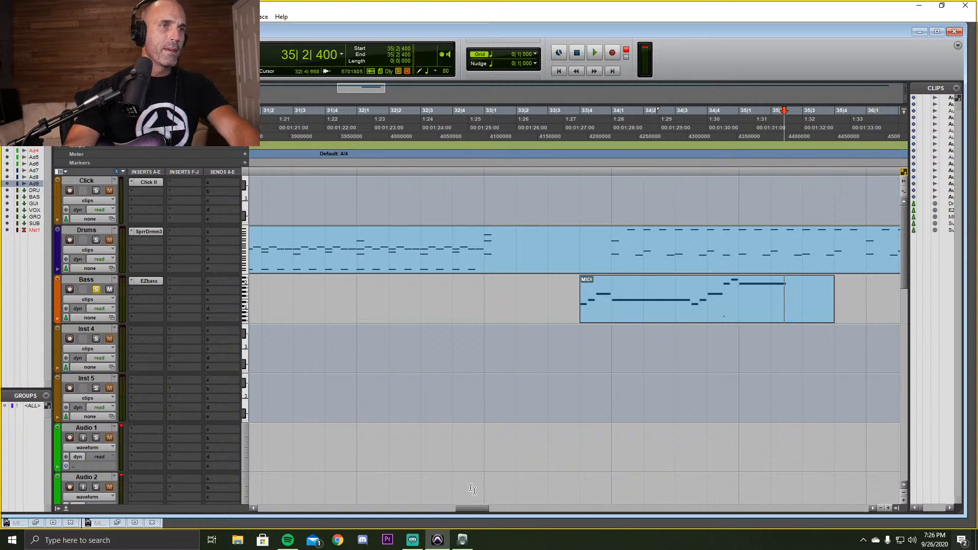
Replay the soloed bass part from 33|3|676 to the end of its last note, and stop.
click(570, 292)
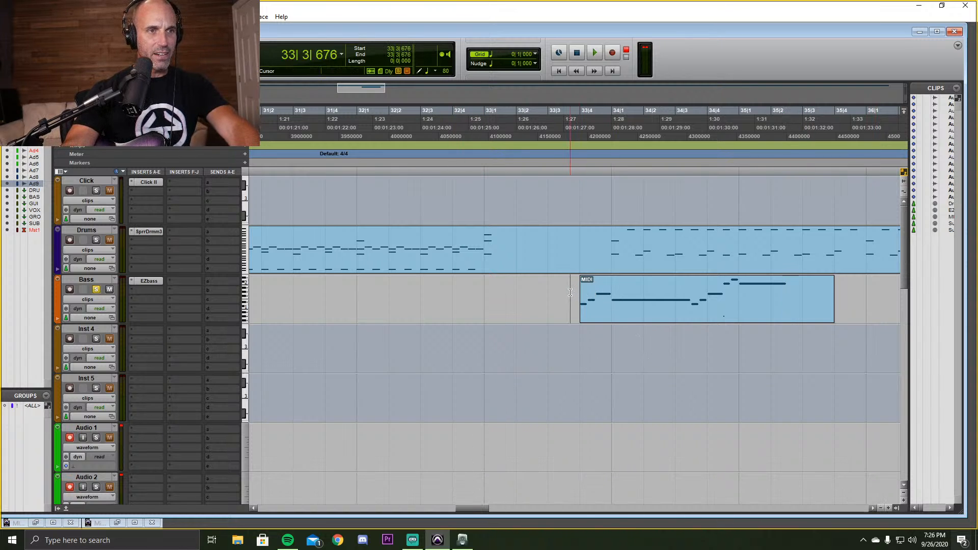
key(space)
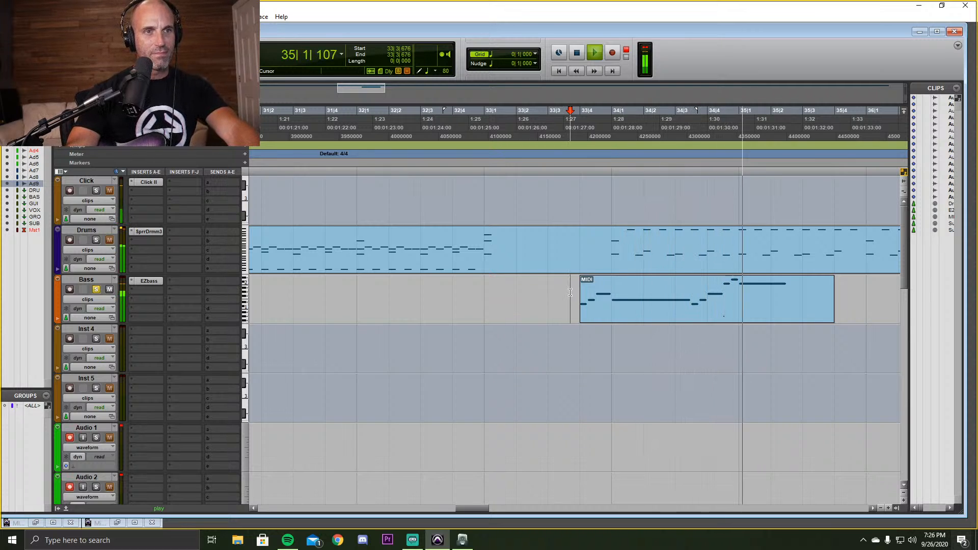
key(space)
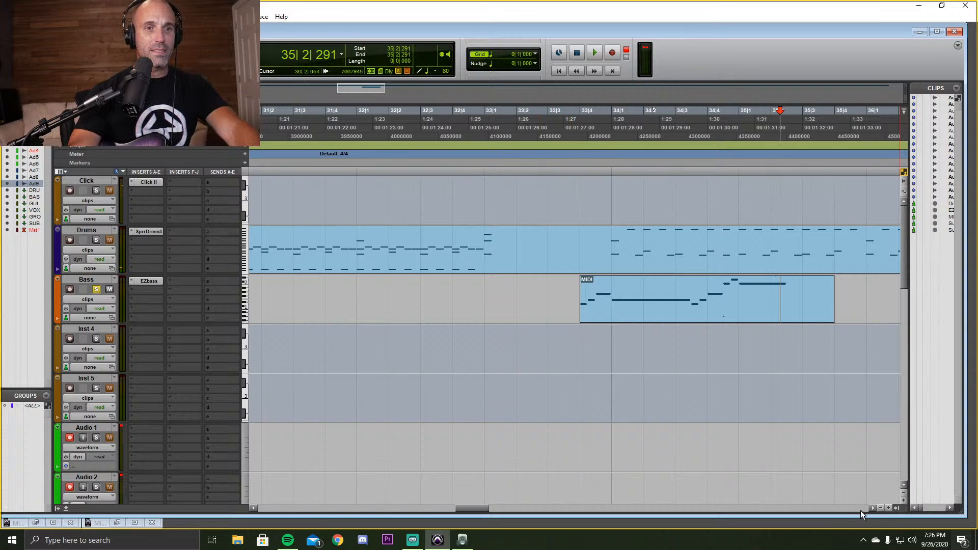
click(880, 508)
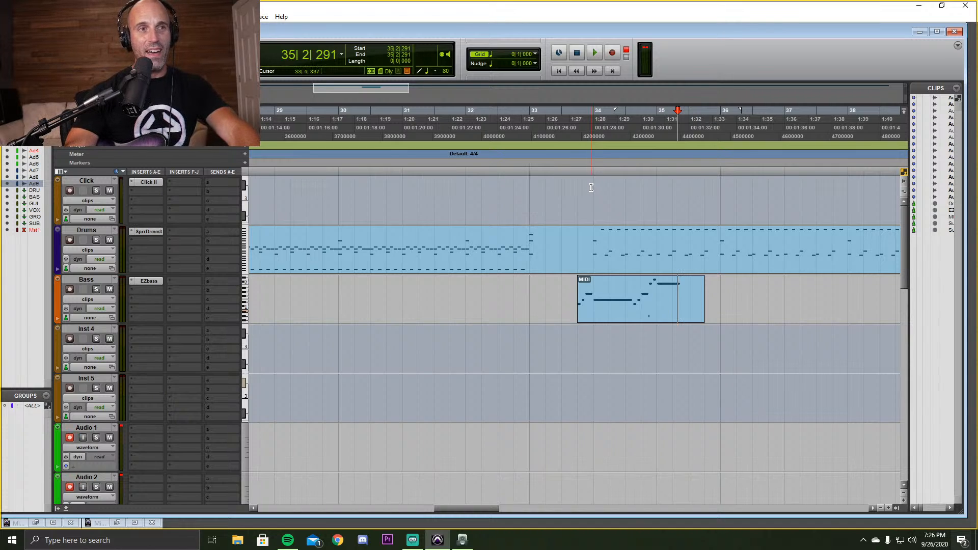
Play the bass and drum parts together from 33|2|576 to about bar 35 beat 3, and stop.
click(554, 186)
key(space)
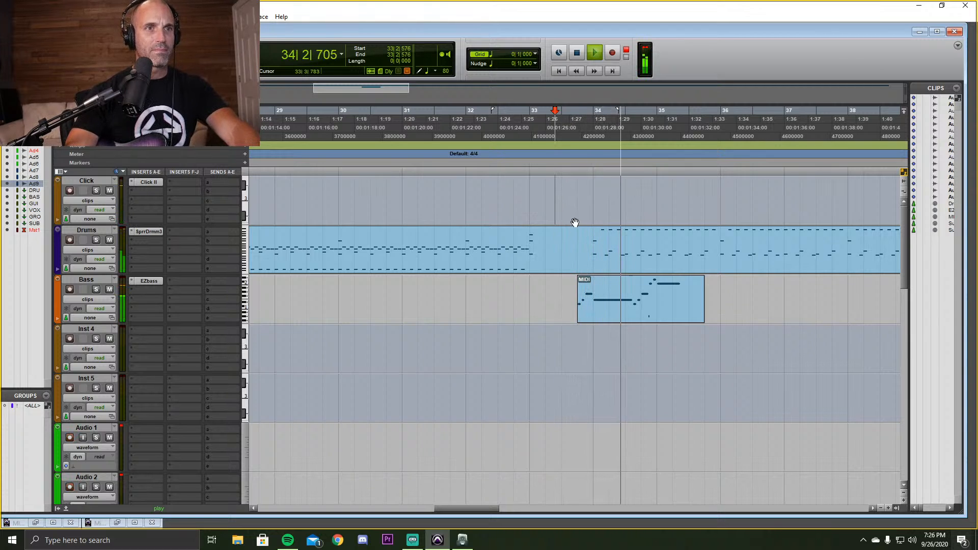
click(880, 507)
key(space)
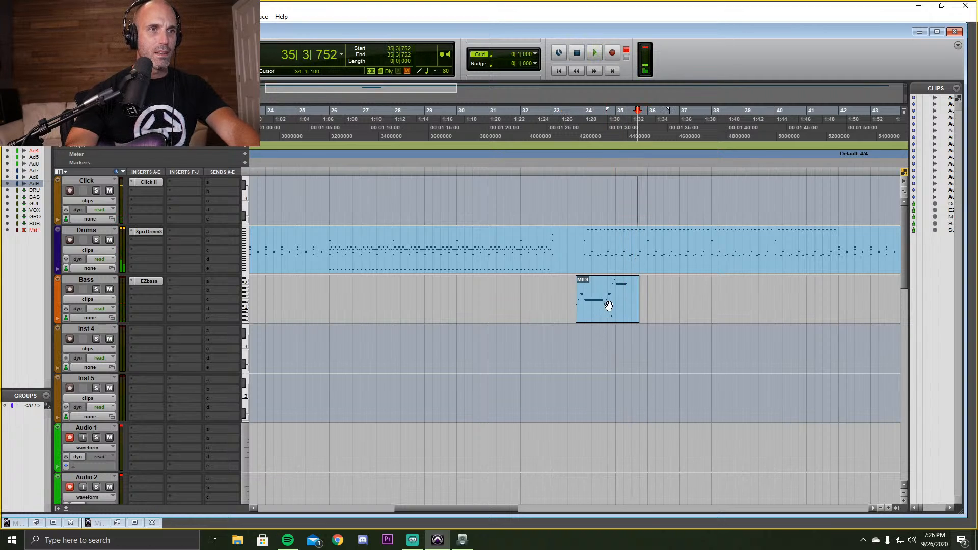
Replay the bass part with the drums from 33|3|108 to about bar 35 beat 2, and stop.
click(619, 294)
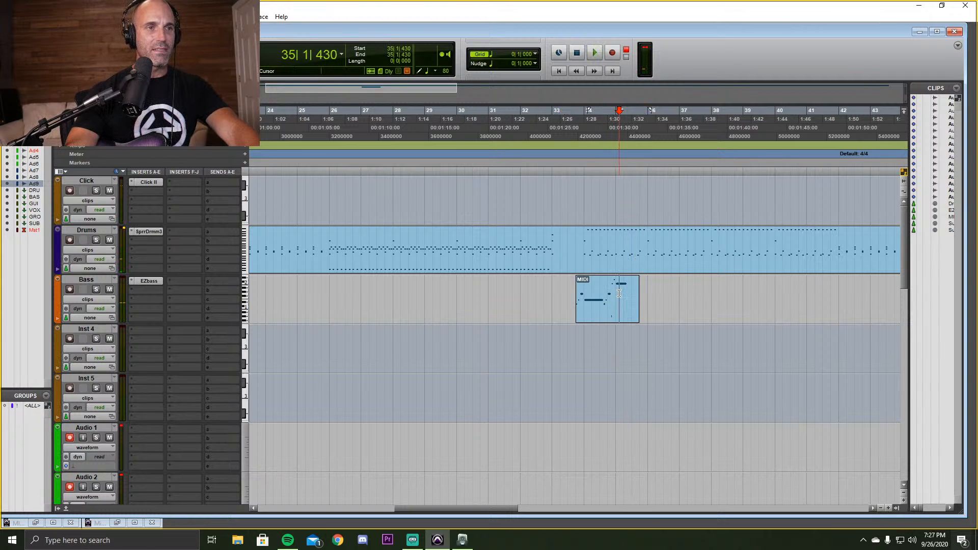
click(569, 343)
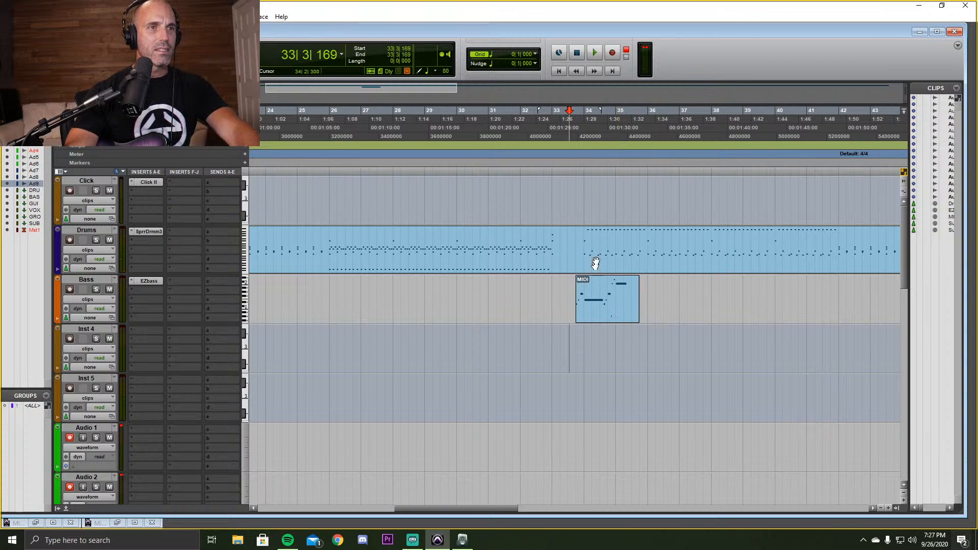
click(569, 239)
key(space)
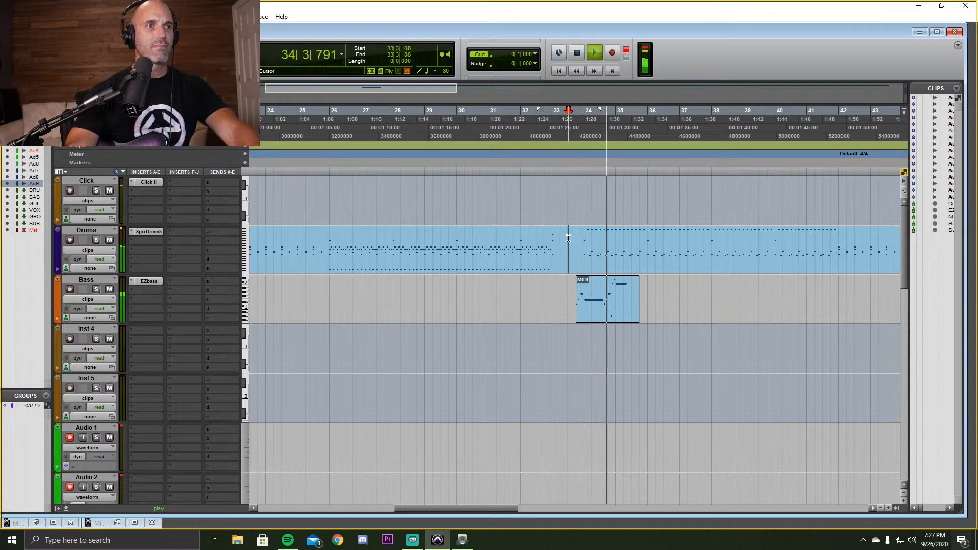
key(space)
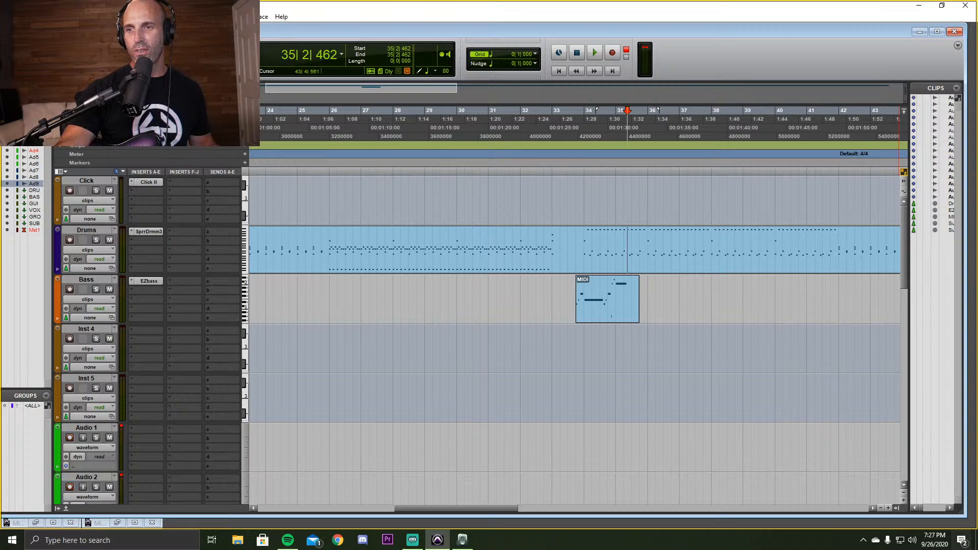
Switch to Spotify and place its window so the album AM and the playback controls are fully on screen.
key(alt+Tab)
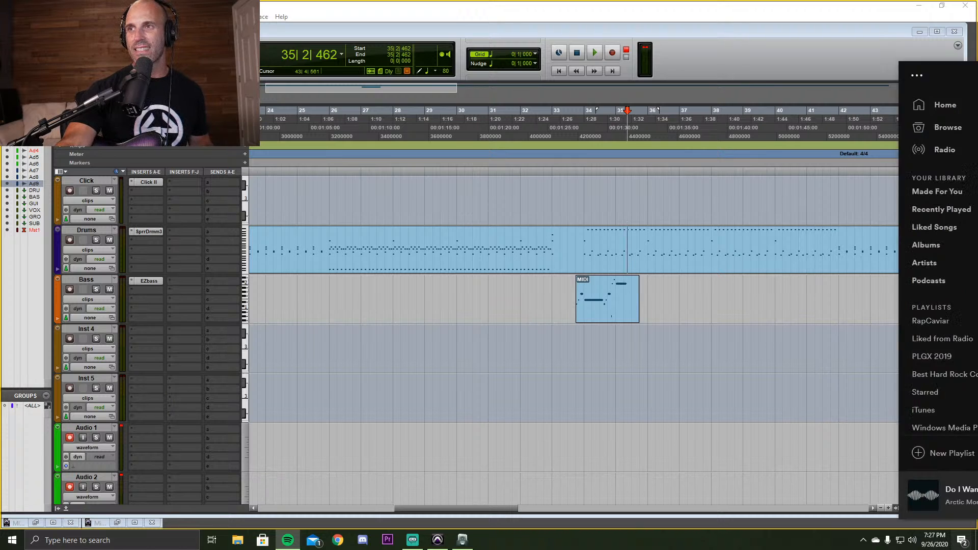
drag(977, 72, 404, 140)
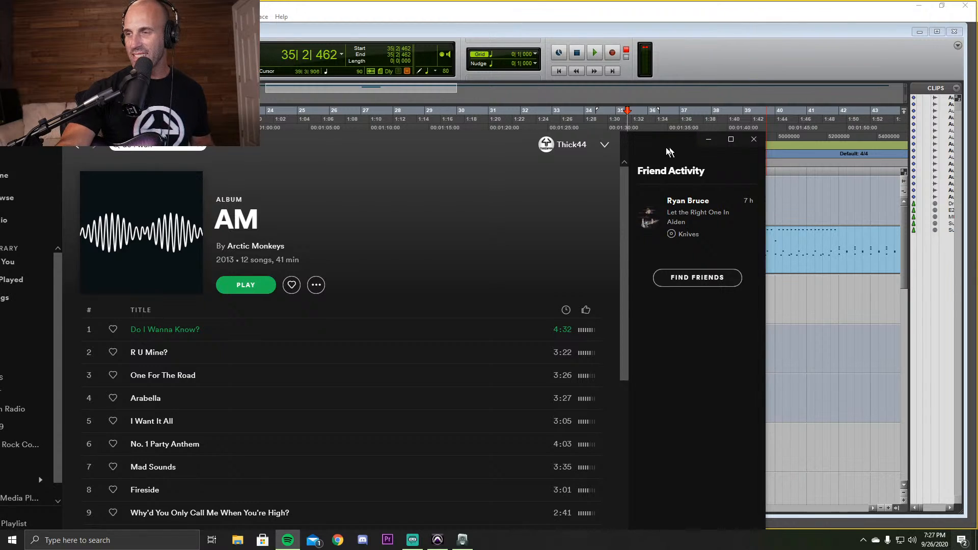
drag(669, 151, 722, 71)
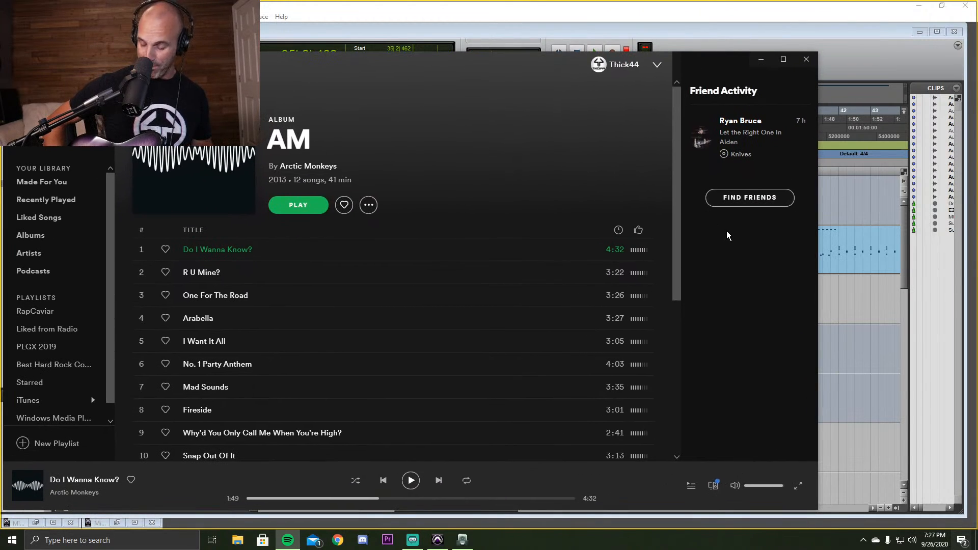
Play "Do I Wanna Know?" and sample several points between the first half and 3:01, pause it, and return to Pro Tools.
click(410, 480)
click(420, 498)
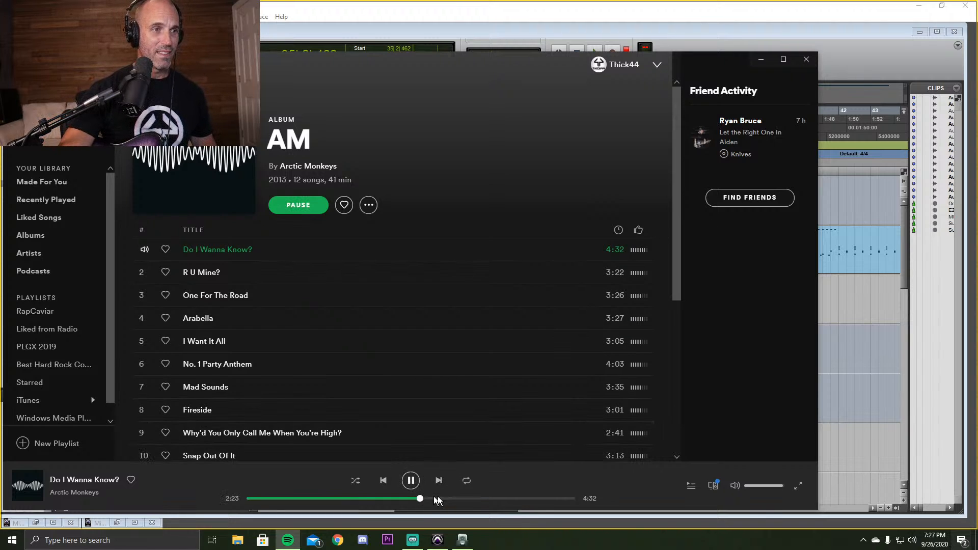
click(439, 499)
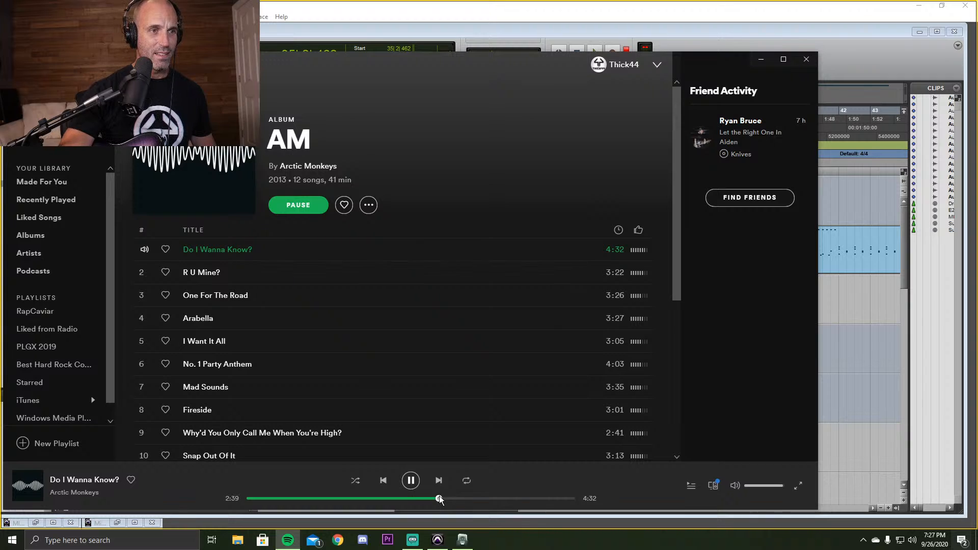
click(457, 498)
click(464, 498)
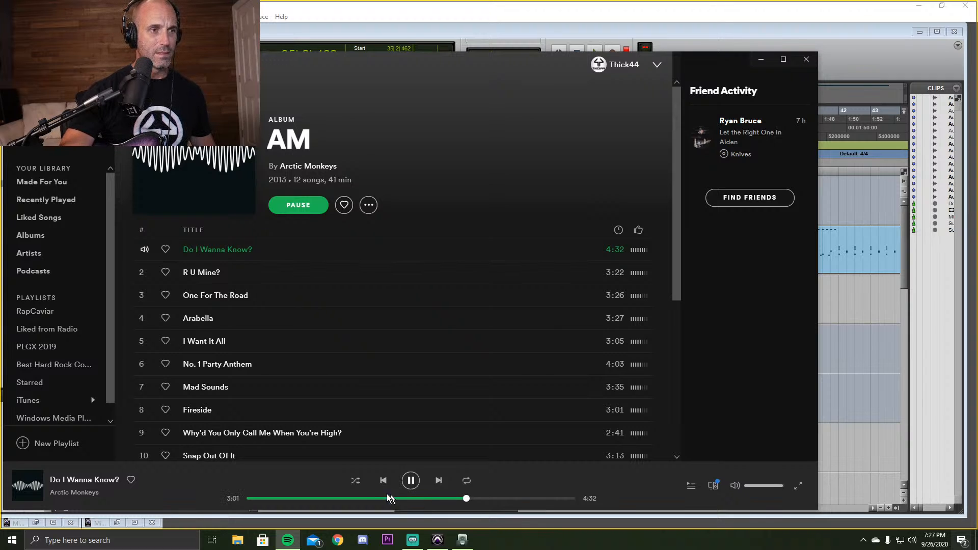
drag(346, 499, 363, 499)
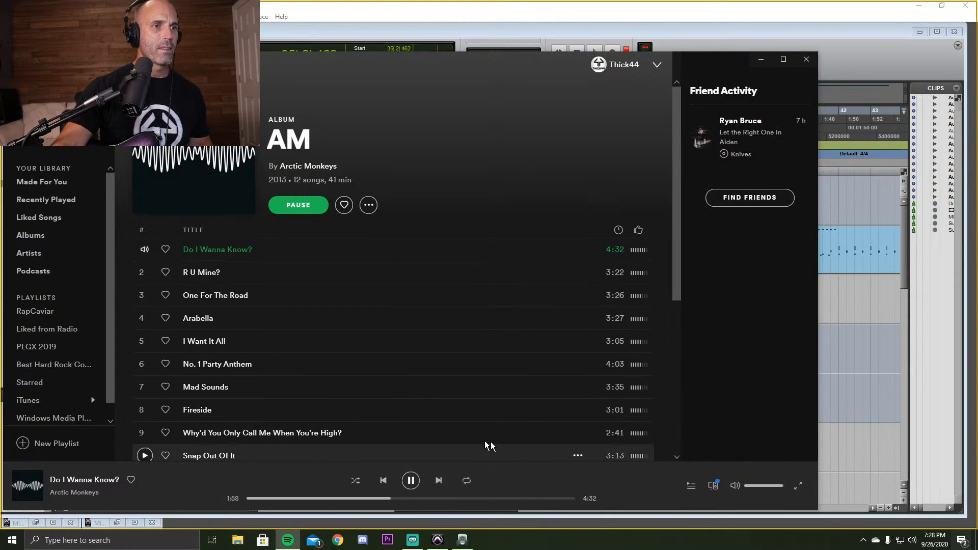
click(417, 482)
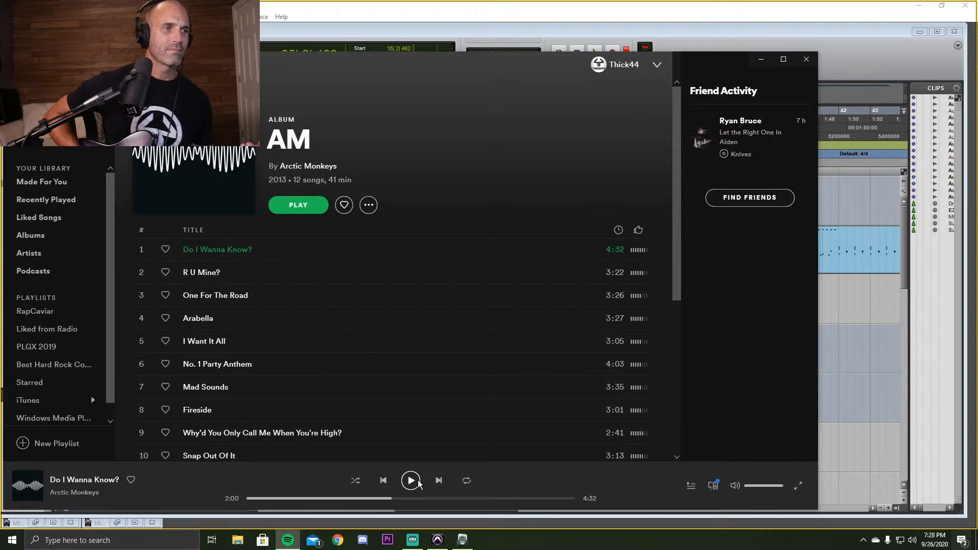
click(761, 60)
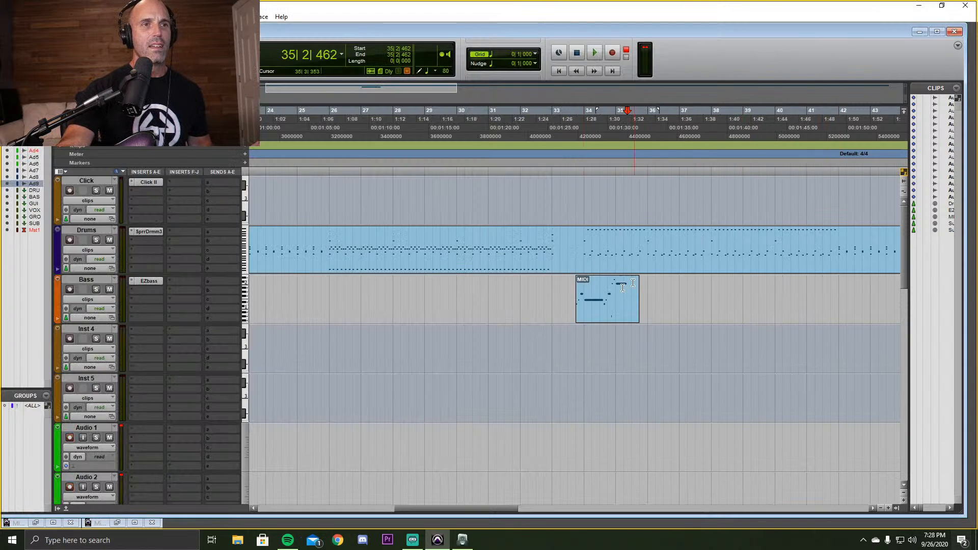
Mute the Bass track and place the edit cursor before its clip at 33|2|637.
click(109, 289)
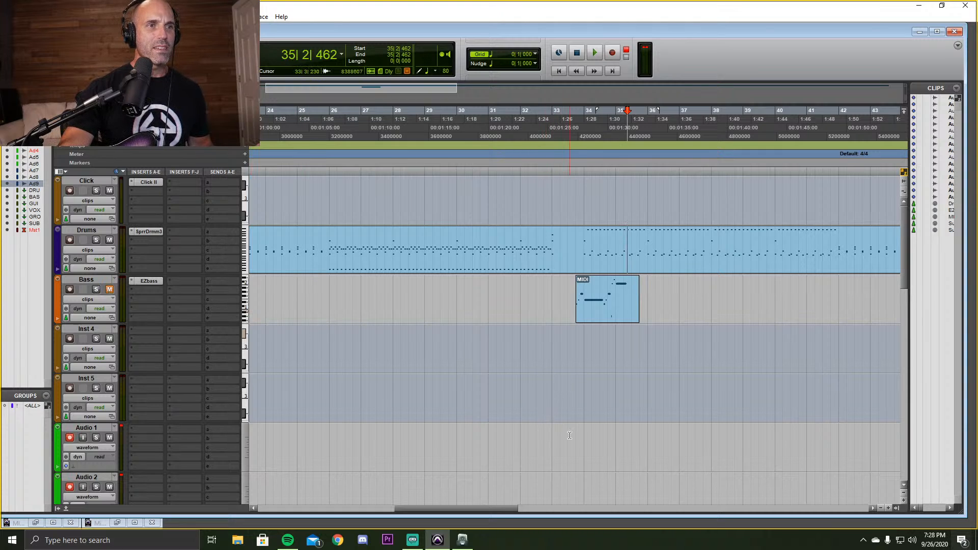
click(565, 386)
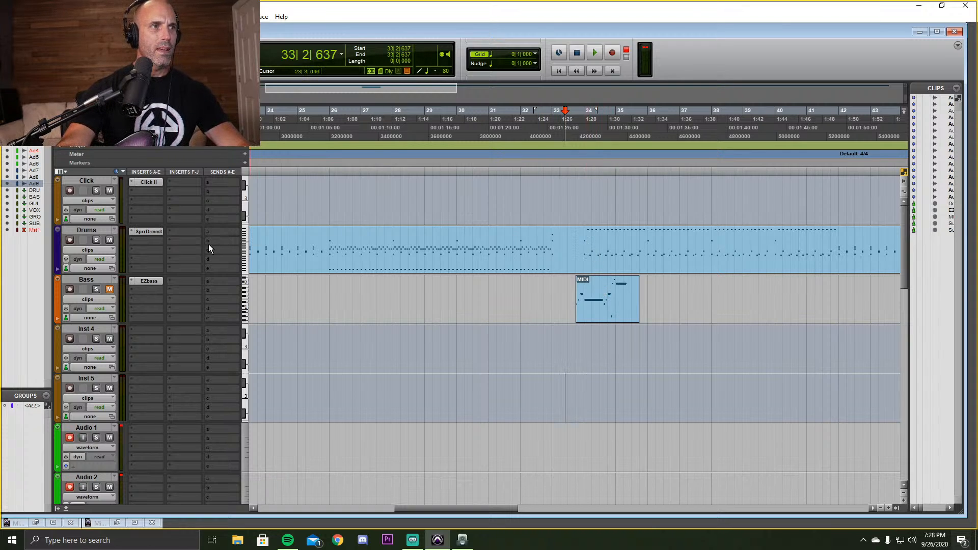
Open Superior Drummer 3 on the Drums track and sound the kick, the rack toms and the floor toms in the drum kit view.
click(148, 231)
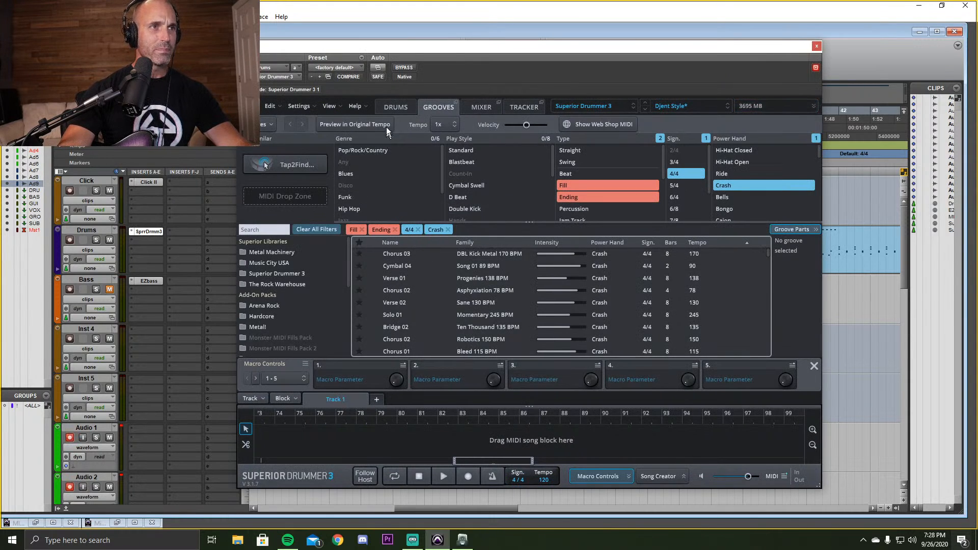
click(390, 112)
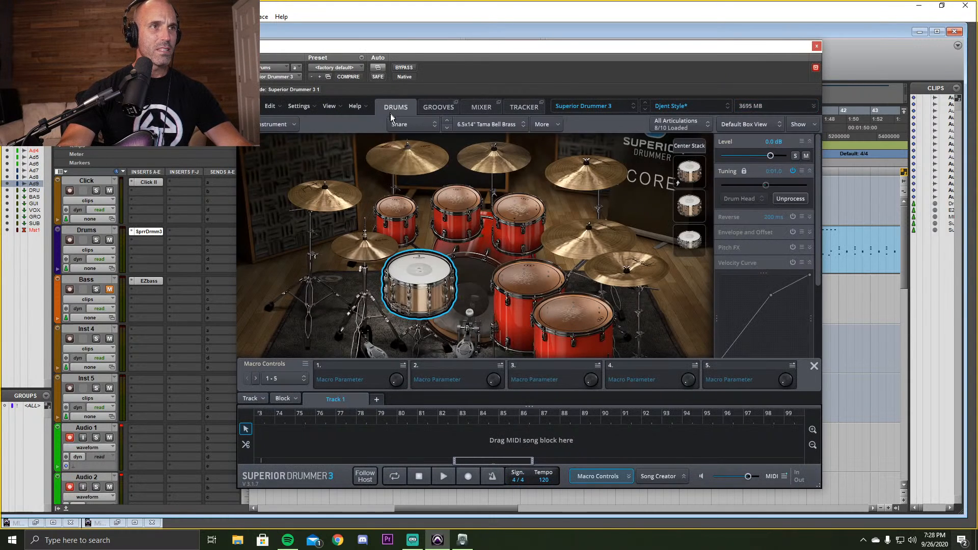
click(471, 291)
click(396, 210)
click(457, 207)
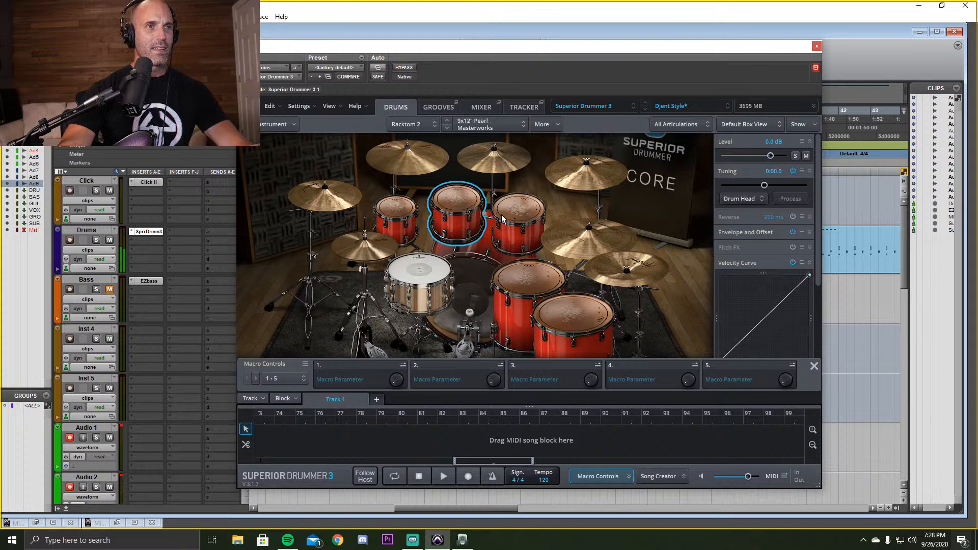
click(518, 219)
click(519, 288)
click(570, 313)
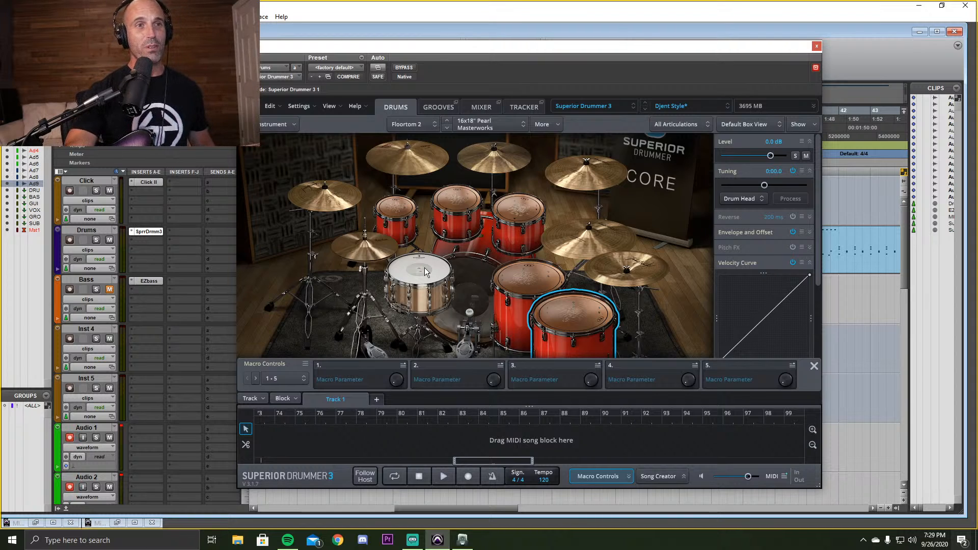
Preview the groove Verse 01 from Progenies 138 BPM in the groove library, and stop it.
click(439, 108)
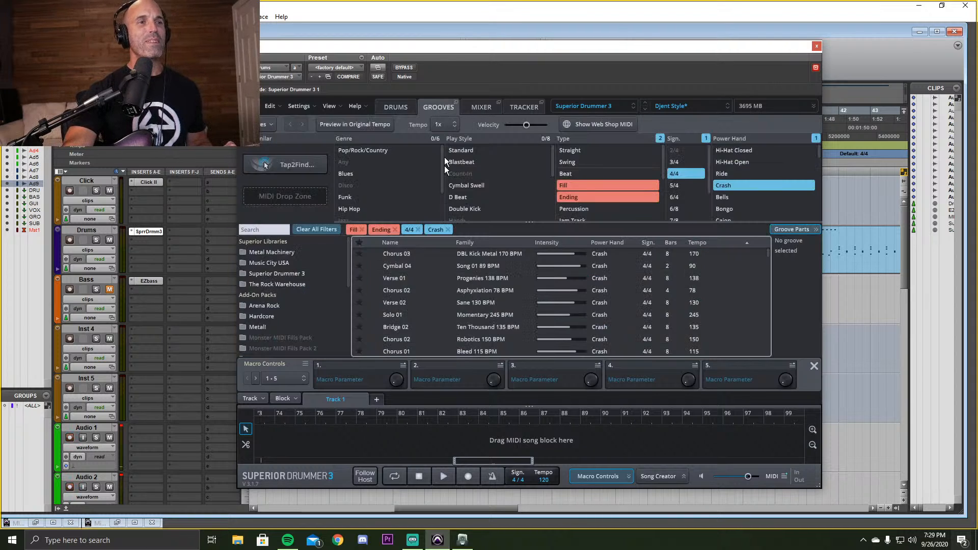
mouse_move(373, 277)
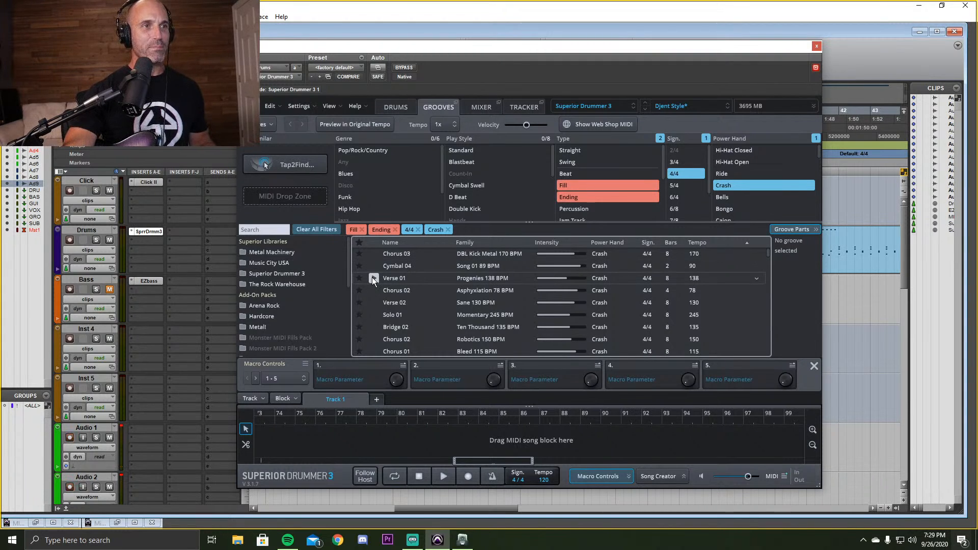
click(373, 277)
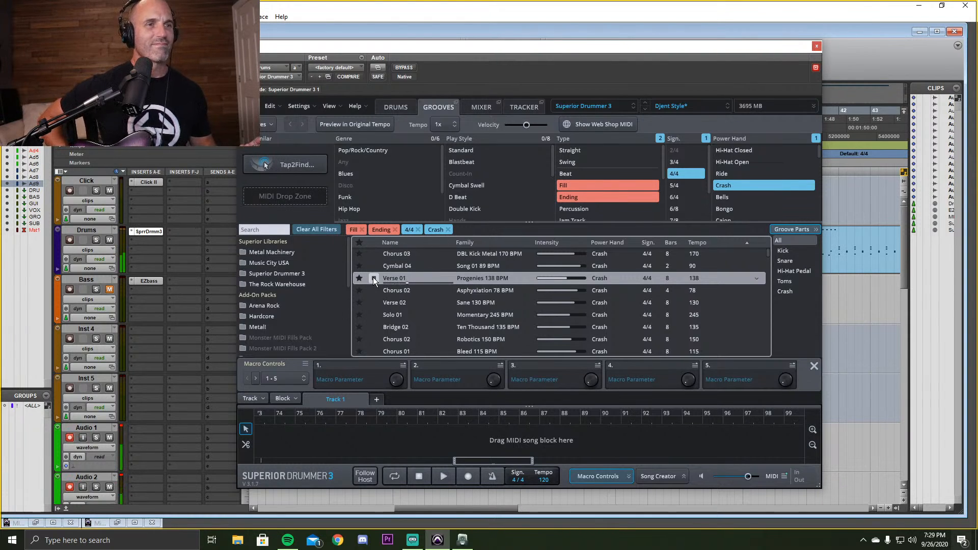
click(373, 278)
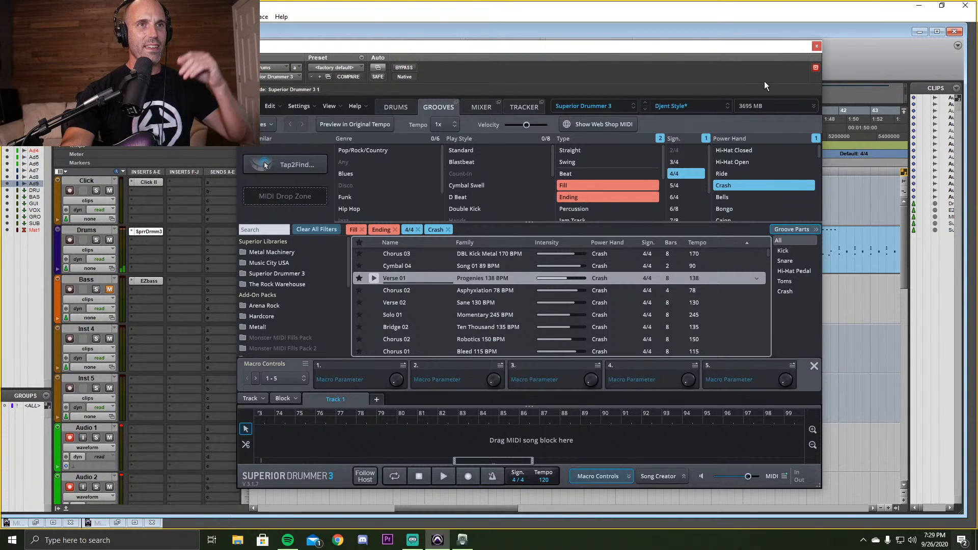
Close Superior Drummer 3 and play the drum part from 33|2|330 with the bass muted, and stop.
click(816, 46)
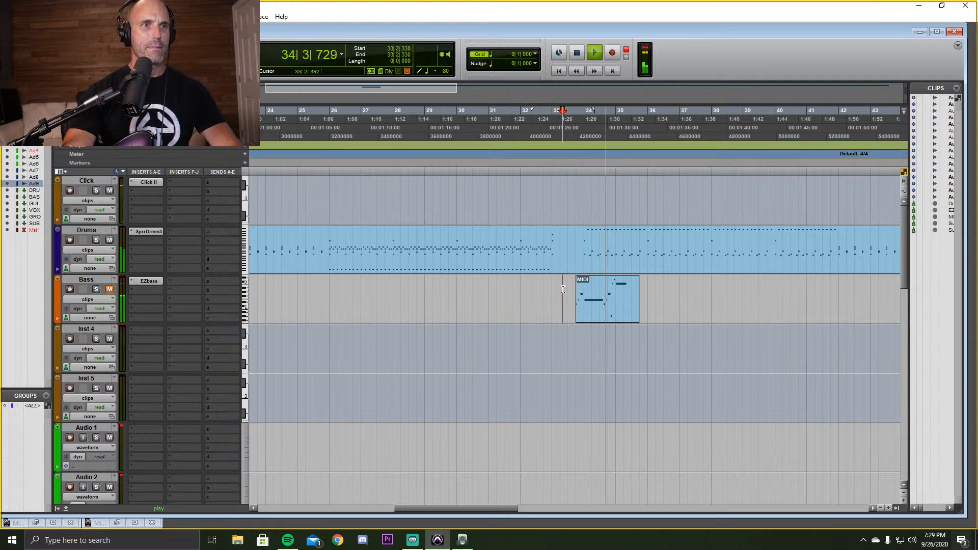
key(space)
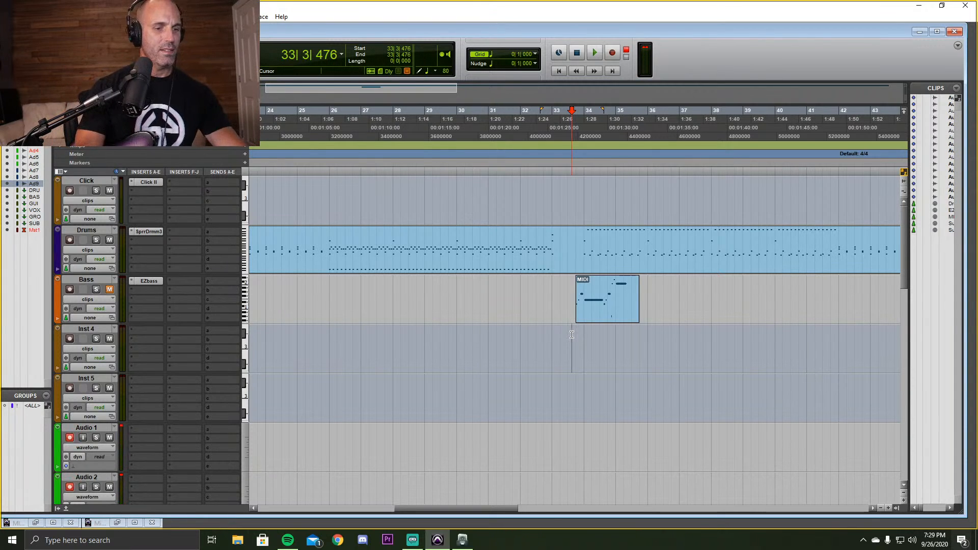
Record a guitar take over the drums on Audio 1 and Audio 2 from 33|3|230 to about the end of bar 41.
key(ctrl+space)
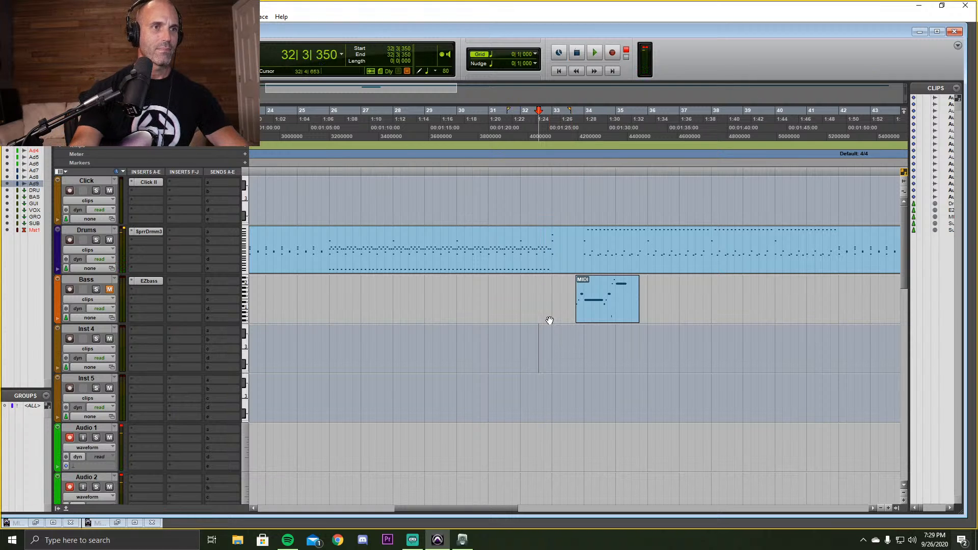
key(ctrl+space)
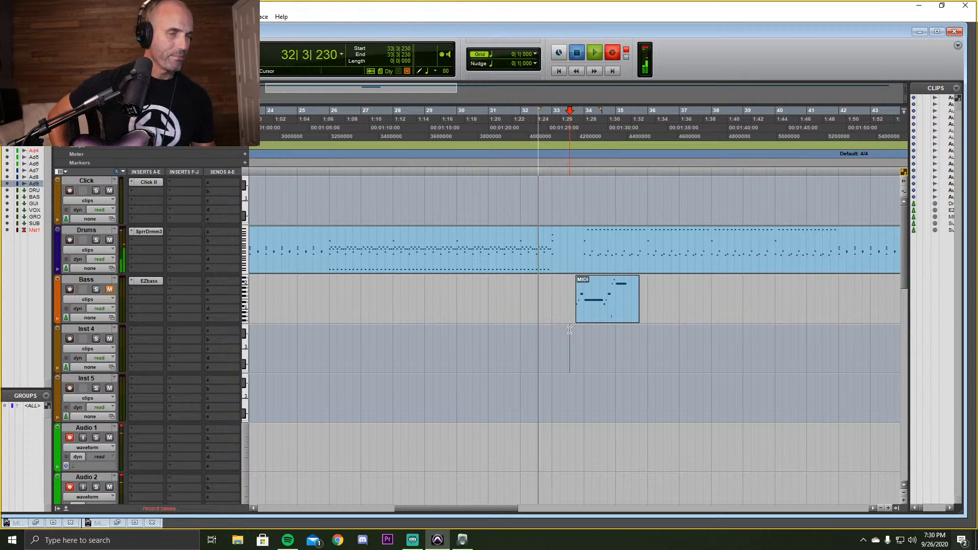
key(space)
click(569, 330)
key(space)
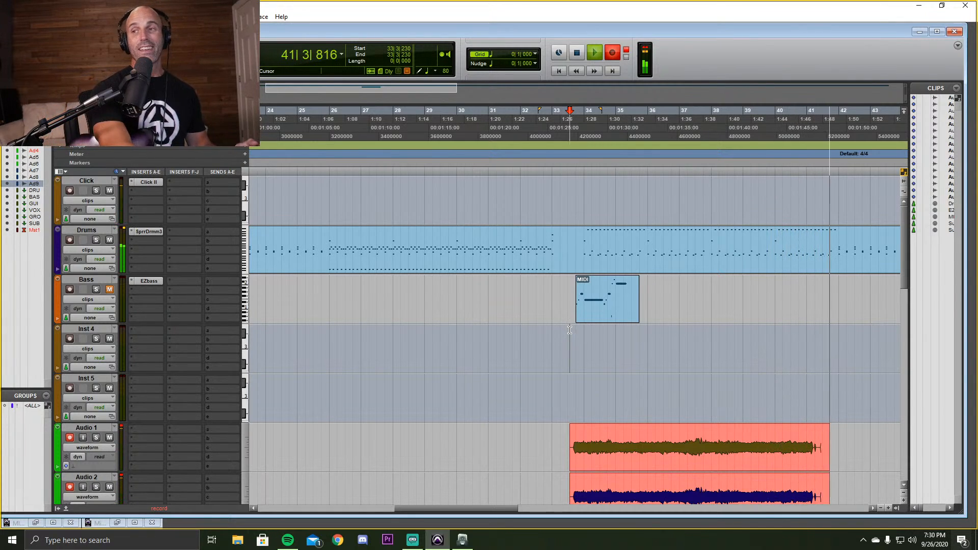
key(space)
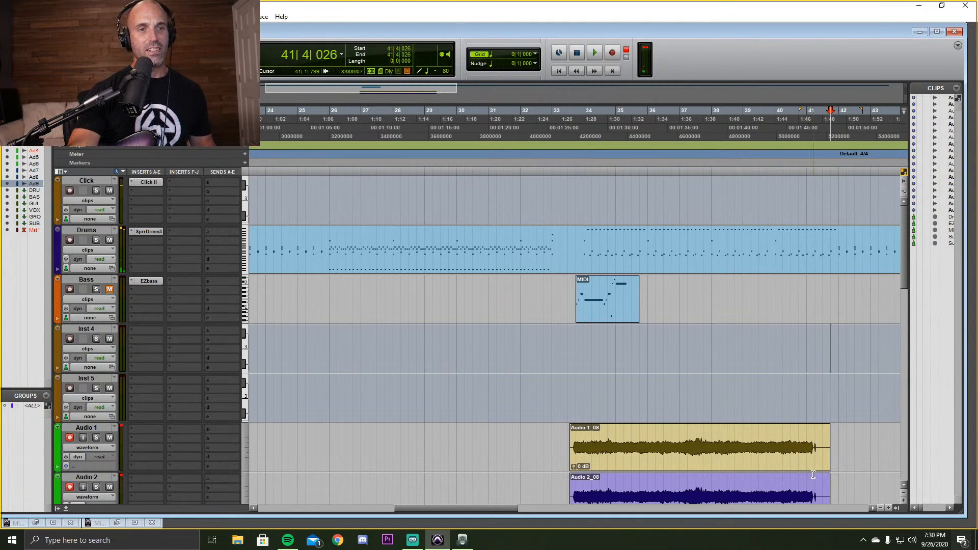
Try to punch in a new ending over the guitar take on Audio 1 and Audio 2 from 40|2|177.
click(793, 451)
click(793, 444)
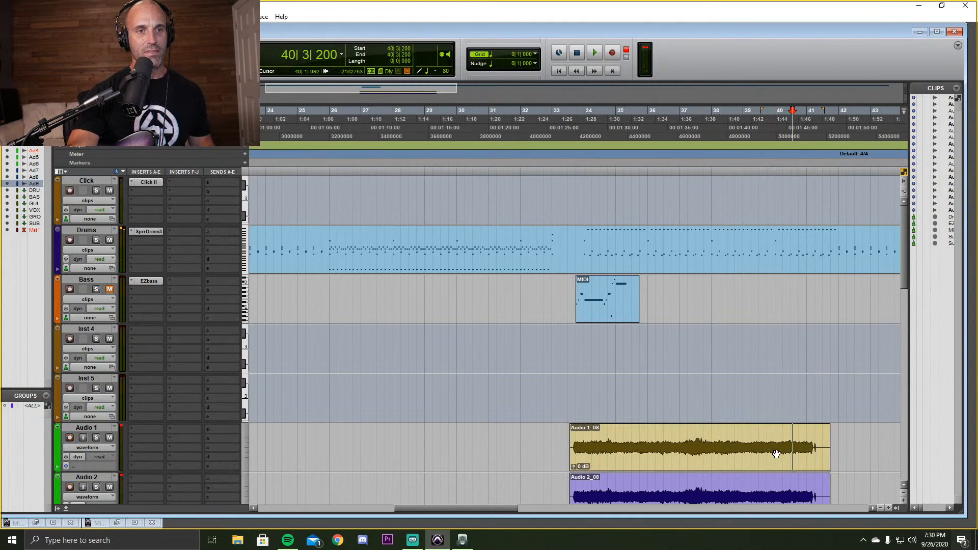
key(ctrl+space)
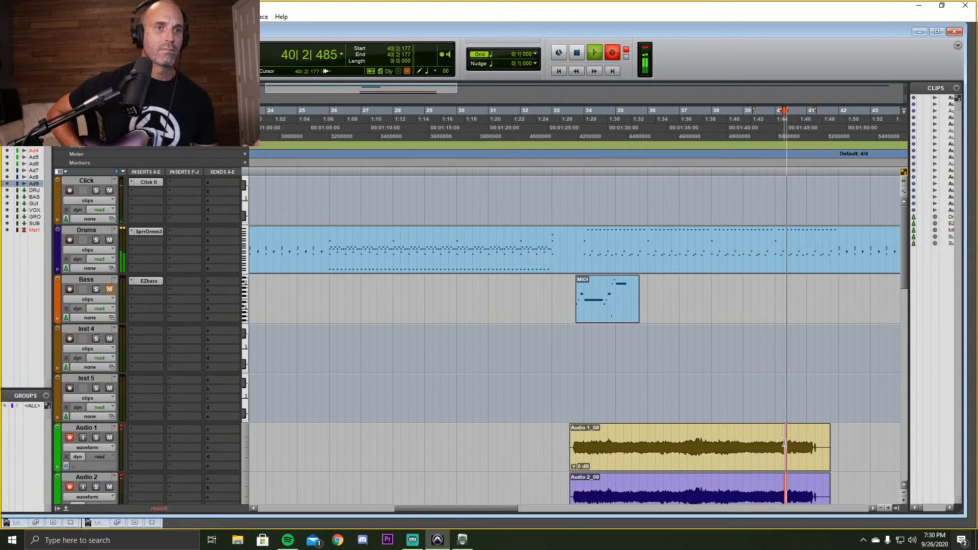
key(space)
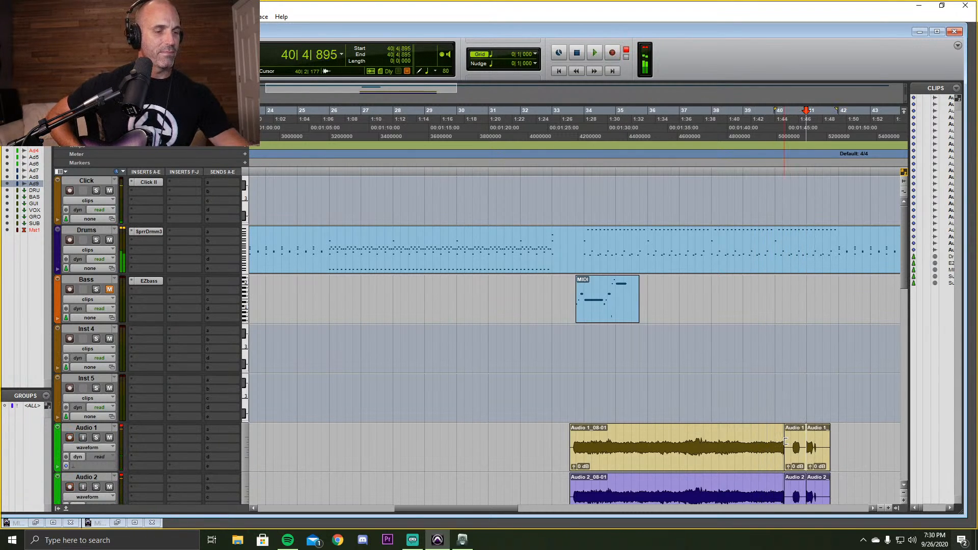
key(ctrl+z)
key(ctrl+space)
key(space)
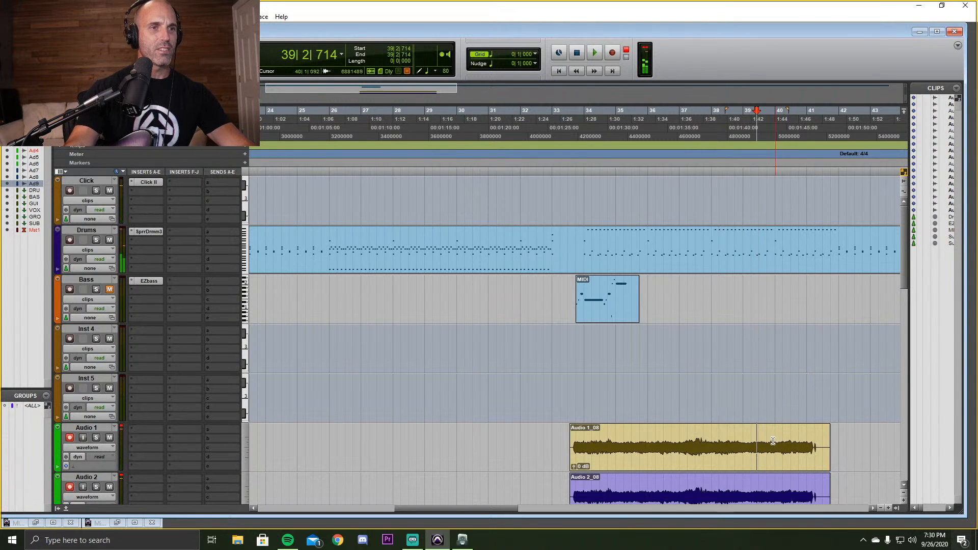
Undo the guitar take and re-record it on Audio 1 and Audio 2 from 33|3|230 to about the end of bar 43.
key(ctrl+z)
key(ctrl+space)
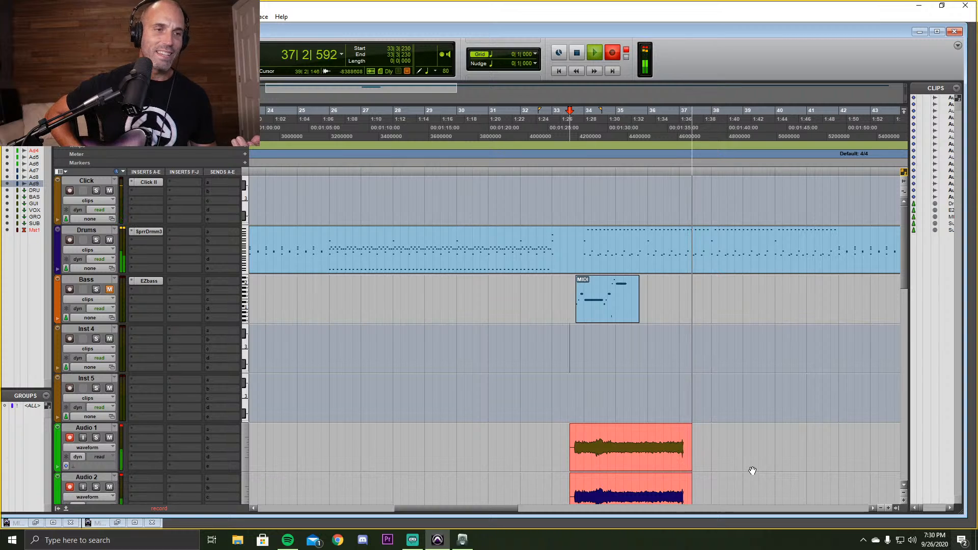
key(space)
key(ctrl+z)
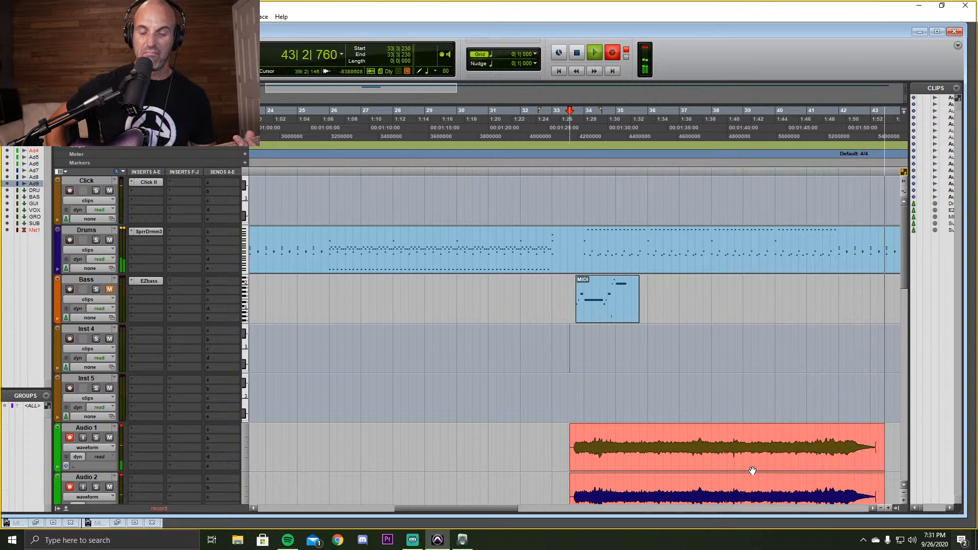
key(space)
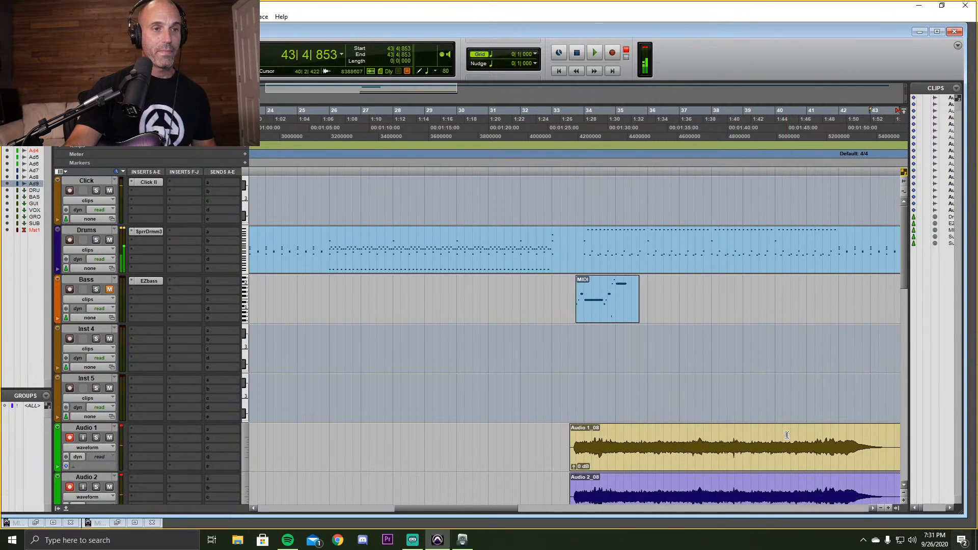
Move the Audio 2 take to the muted Audio 3 and record another guitar take on Audio 1 and Audio 2 from 33|3|230 to about bar 44.
scroll(743, 391, down, 2)
drag(699, 417, 700, 446)
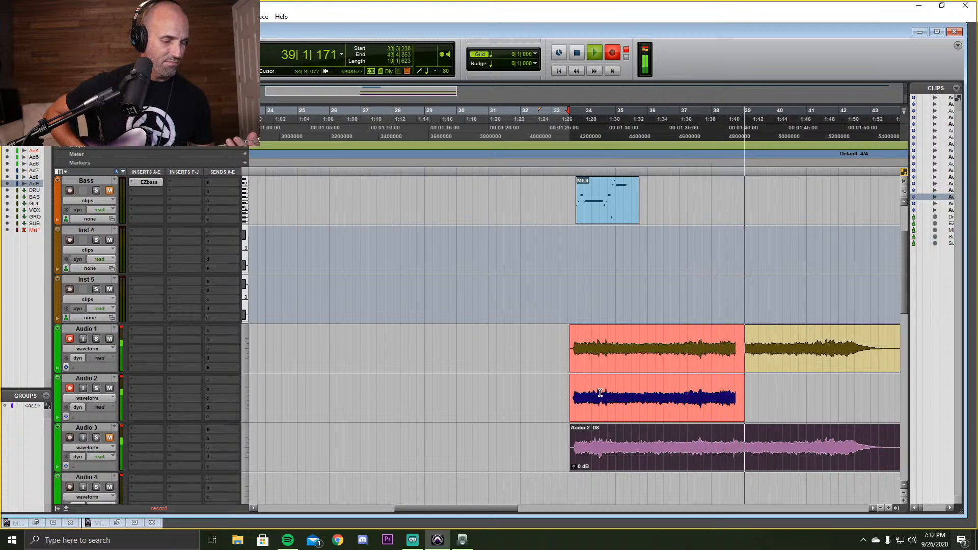
key(space)
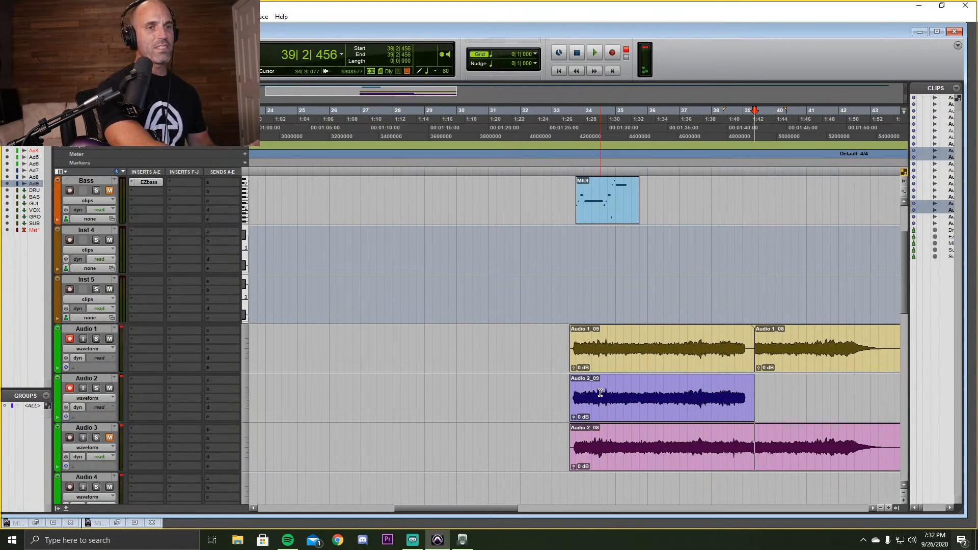
key(ctrl+z)
key(space)
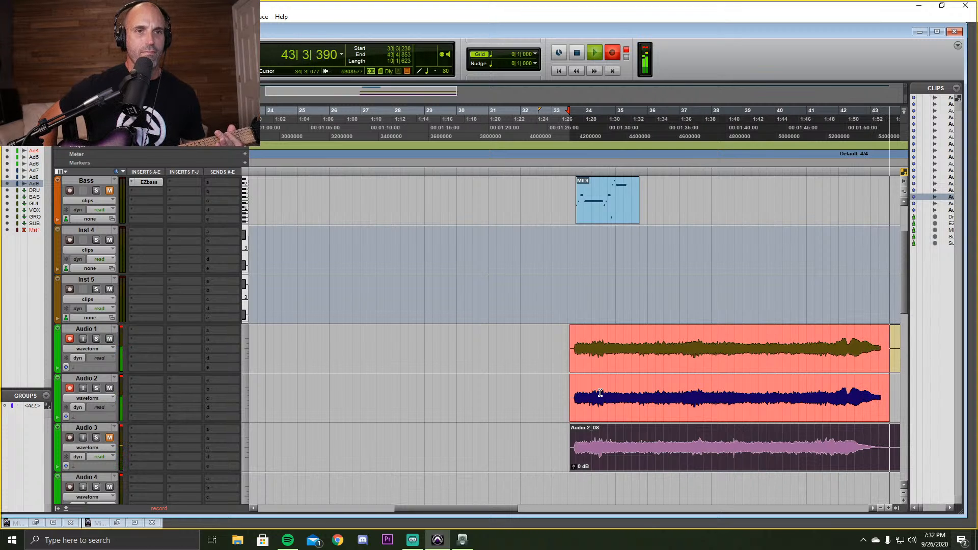
key(space)
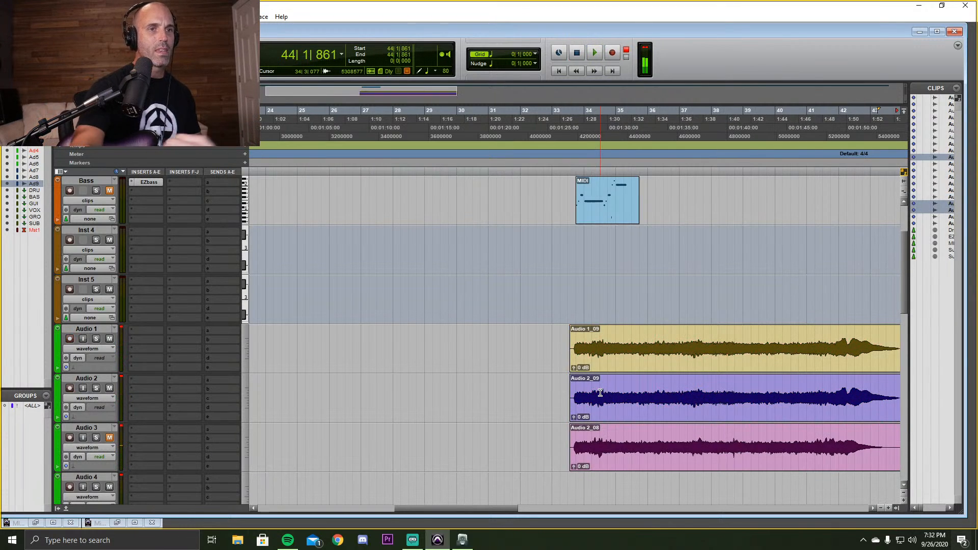
Move the first guitar take from Audio 3 back onto Audio 2, replacing the newer clip there.
click(701, 470)
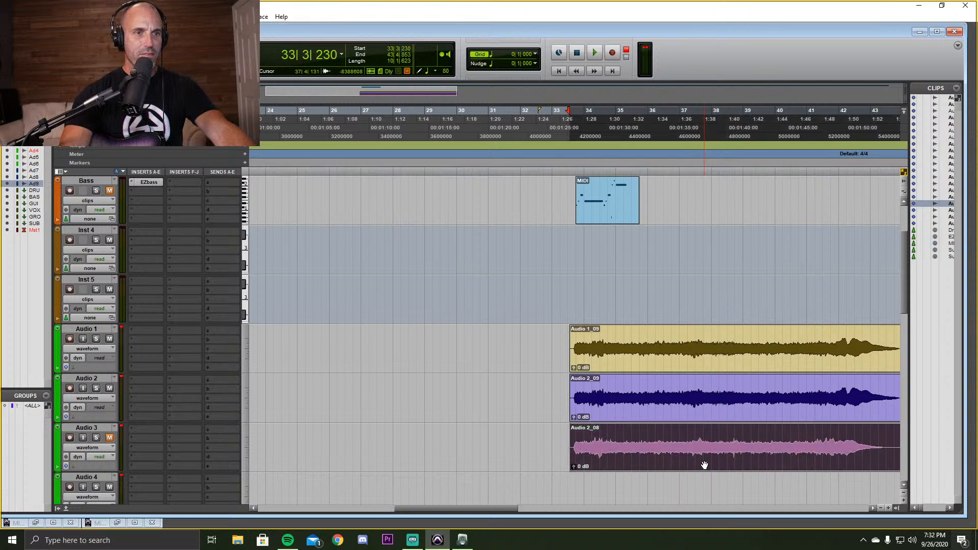
drag(704, 465, 681, 422)
key(ctrl+z)
click(615, 298)
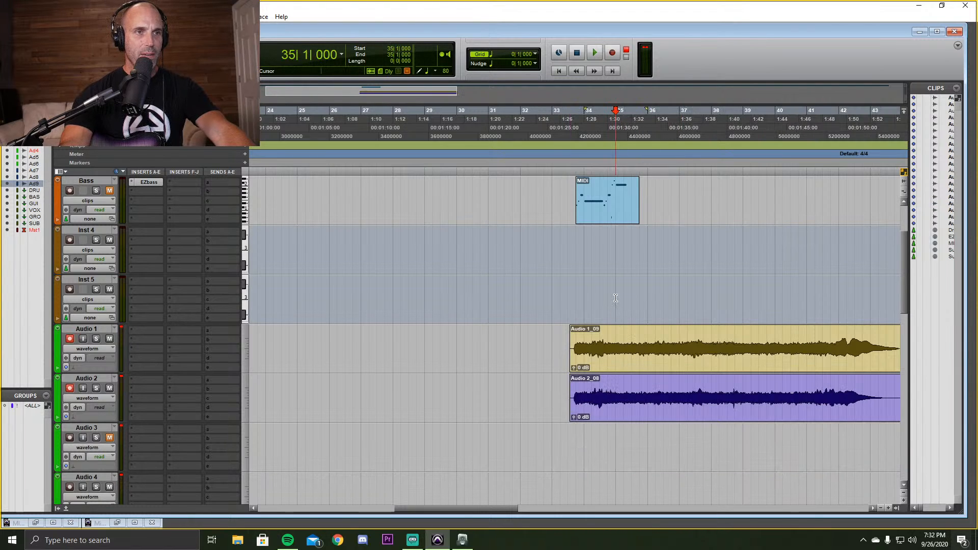
Shift both guitar clips slightly later toward the bass clip's start and trim the silence before their first notes.
scroll(583, 297, up, 4)
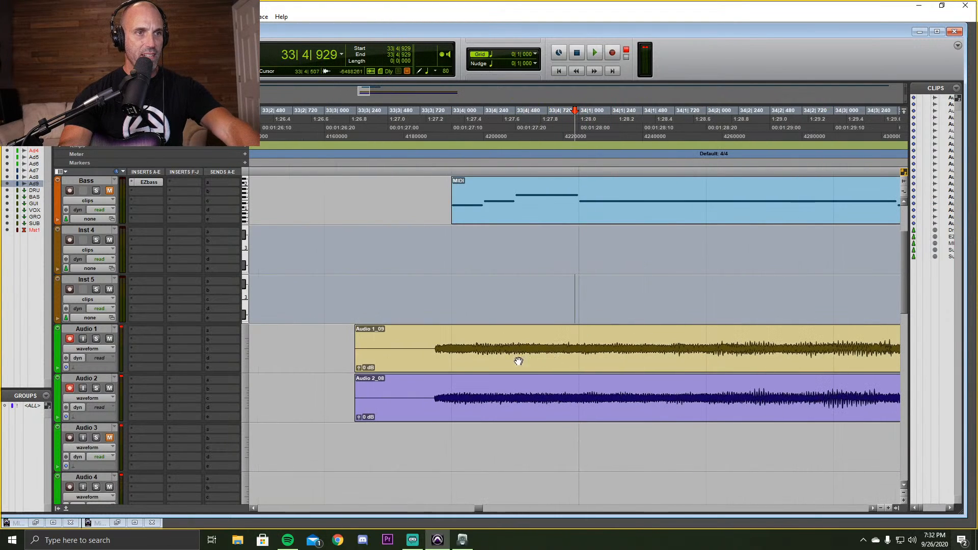
click(455, 370)
drag(454, 375, 463, 375)
click(415, 294)
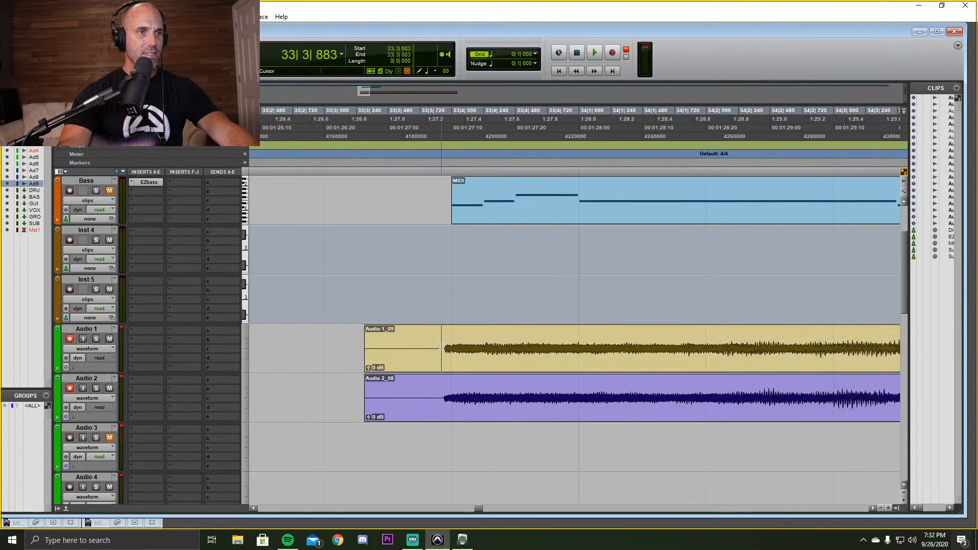
drag(439, 346, 338, 399)
key(Delete)
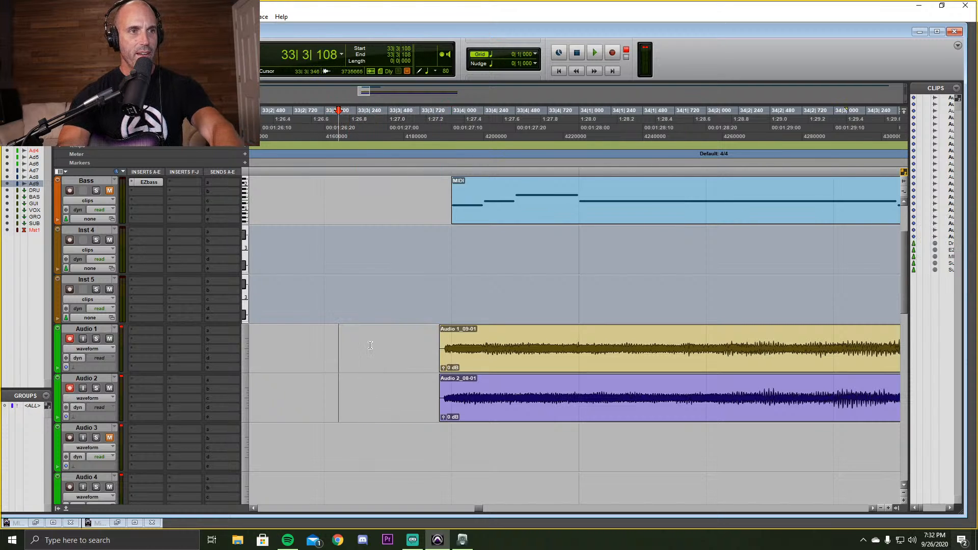
Play the layered guitar takes with the drums from 33|3|503 to the end of the part, and stop.
key(r)
key(r)
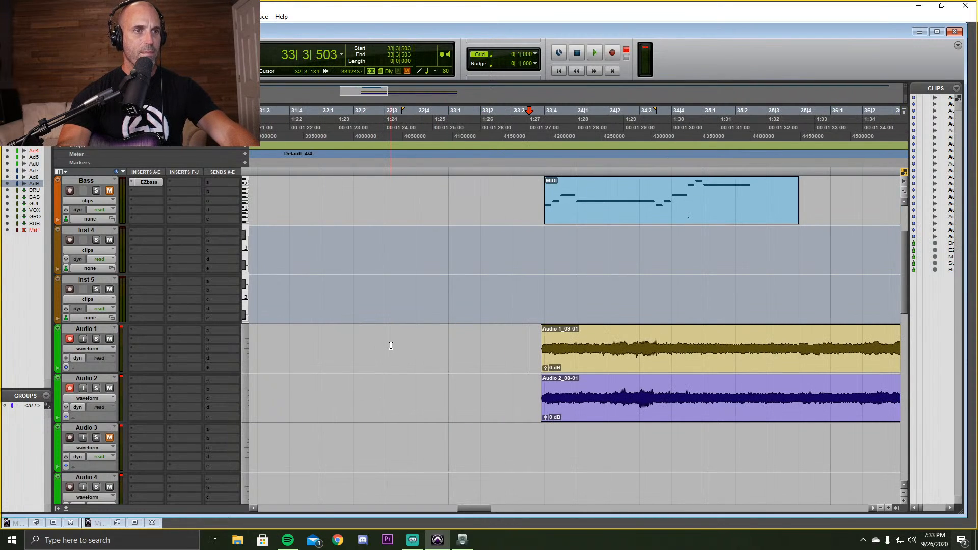
key(space)
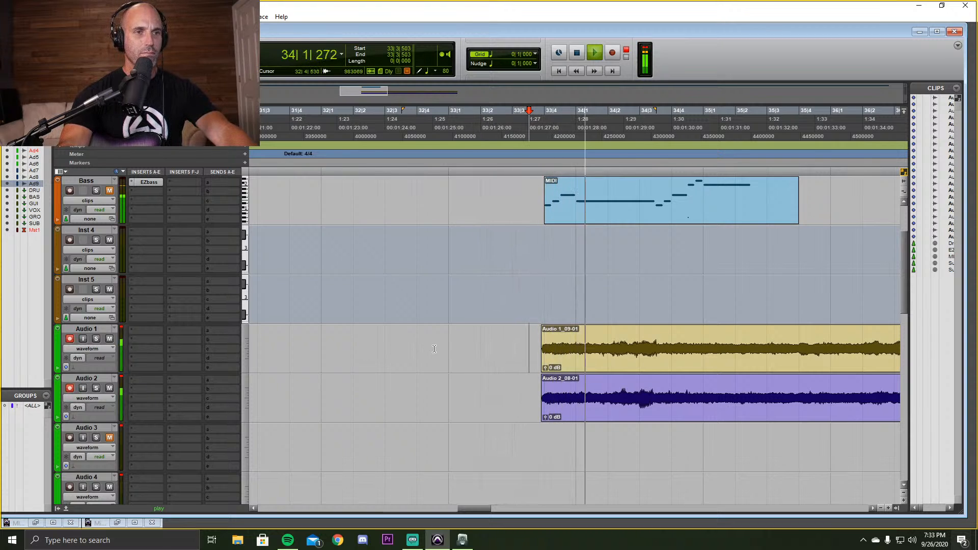
click(881, 507)
click(881, 508)
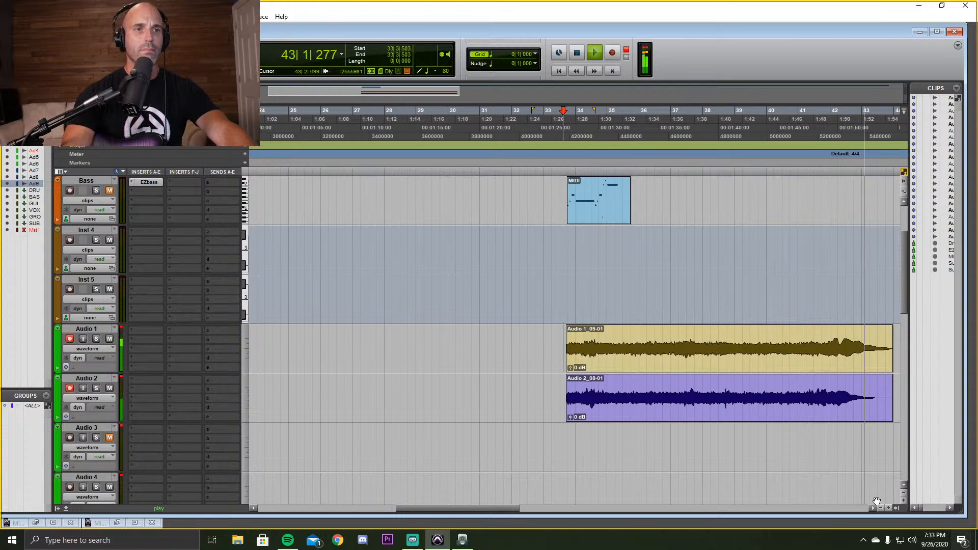
key(space)
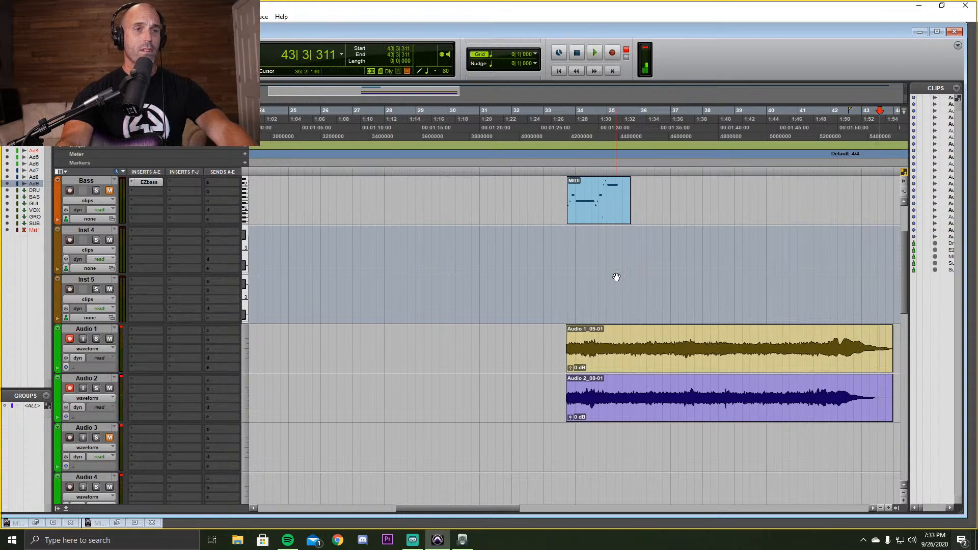
Unmute the Bass track, open EZbass in its Grid Editor, and move the plug-in window clear of the bass MIDI clip.
scroll(641, 237, up, 2)
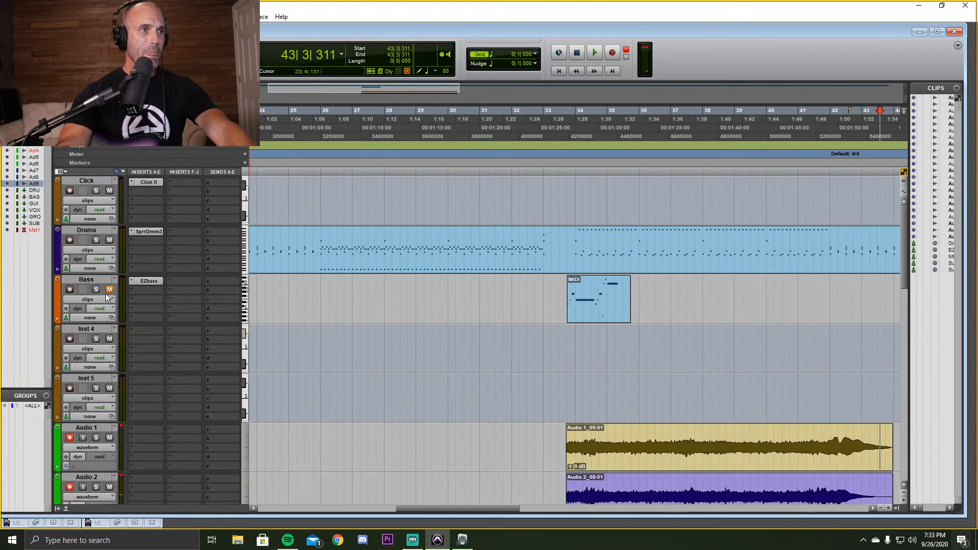
click(150, 281)
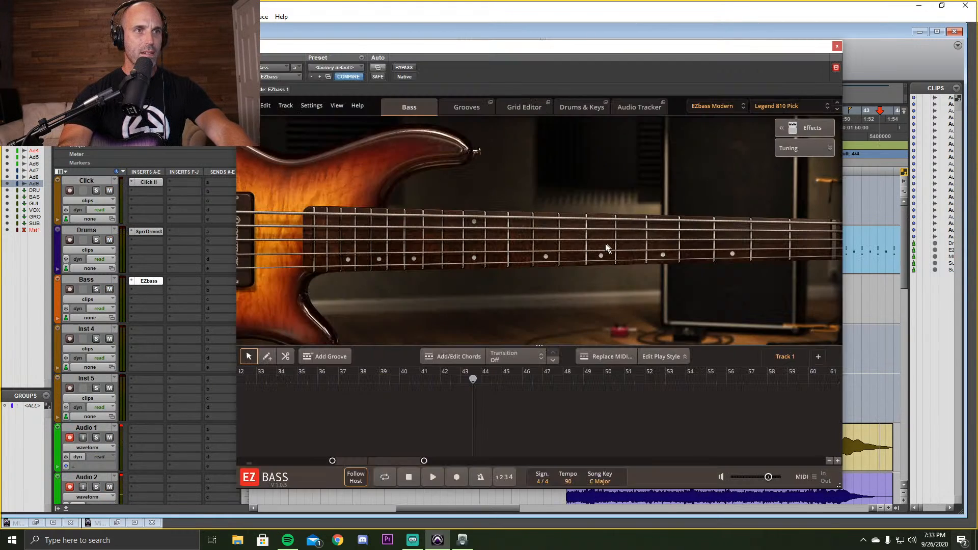
mouse_move(525, 230)
mouse_down()
mouse_move(538, 232)
mouse_move(520, 246)
mouse_move(573, 248)
mouse_move(554, 240)
mouse_move(383, 259)
mouse_move(682, 252)
mouse_move(714, 230)
mouse_move(593, 259)
mouse_move(641, 248)
mouse_move(576, 243)
mouse_move(589, 282)
mouse_up()
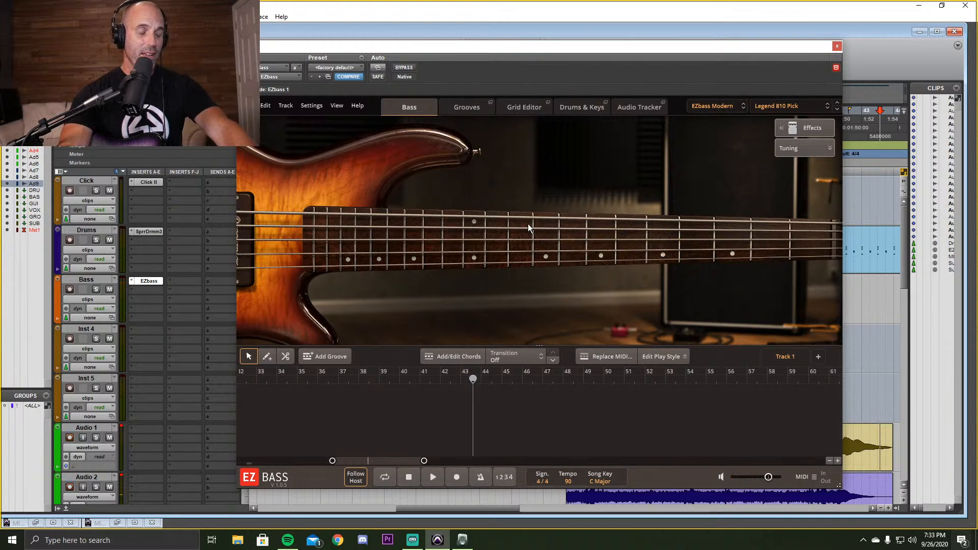
click(474, 107)
click(420, 106)
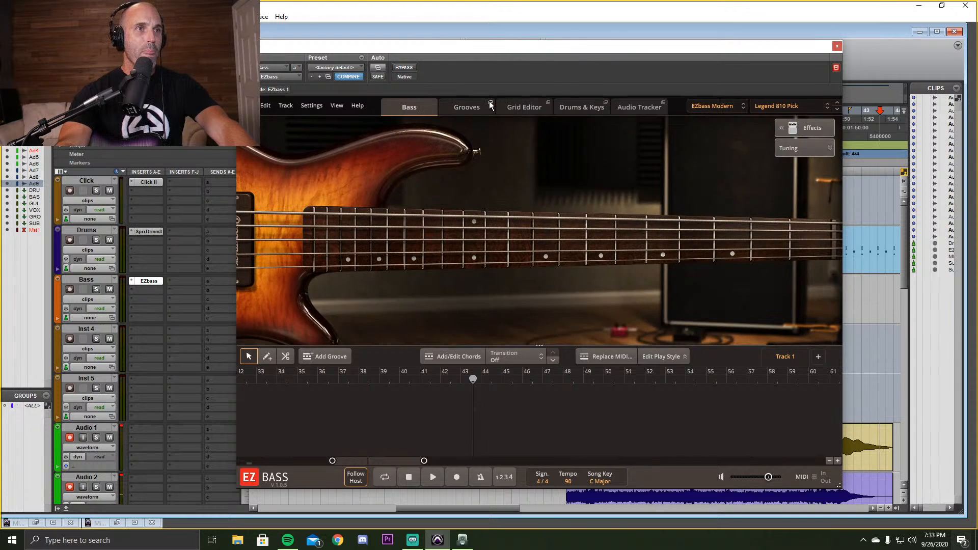
click(519, 105)
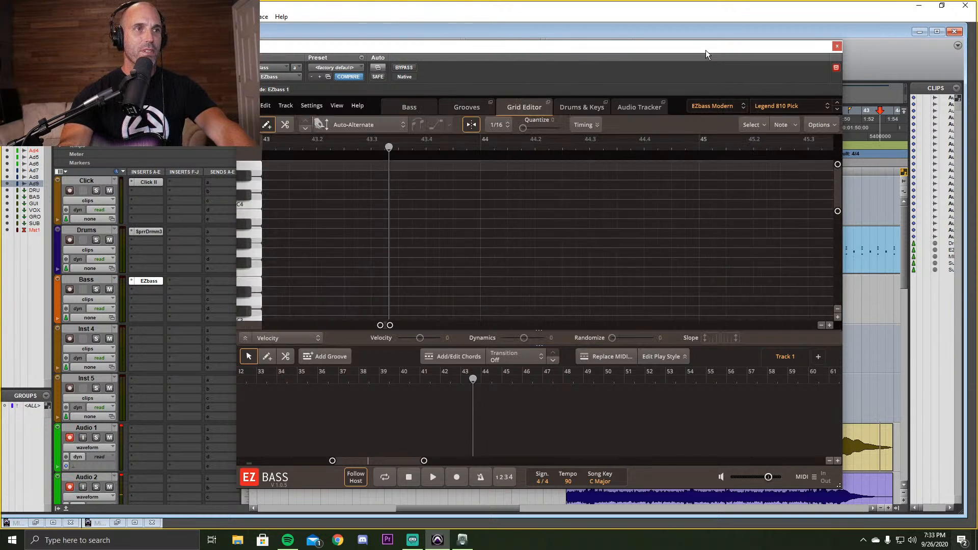
drag(705, 50, 968, 50)
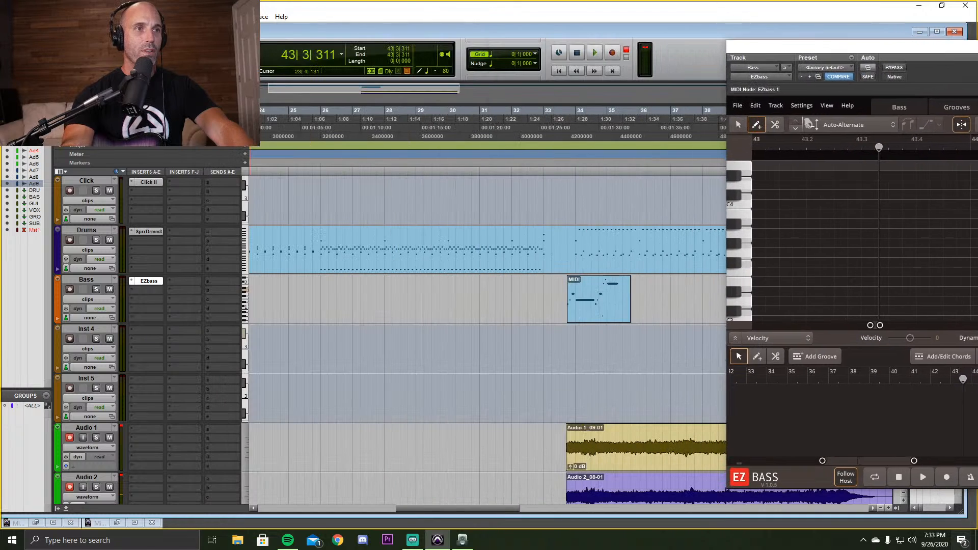
Play the bass part from 33|3|660 and solo the Bass track.
click(564, 280)
key(space)
key(space)
key(space)
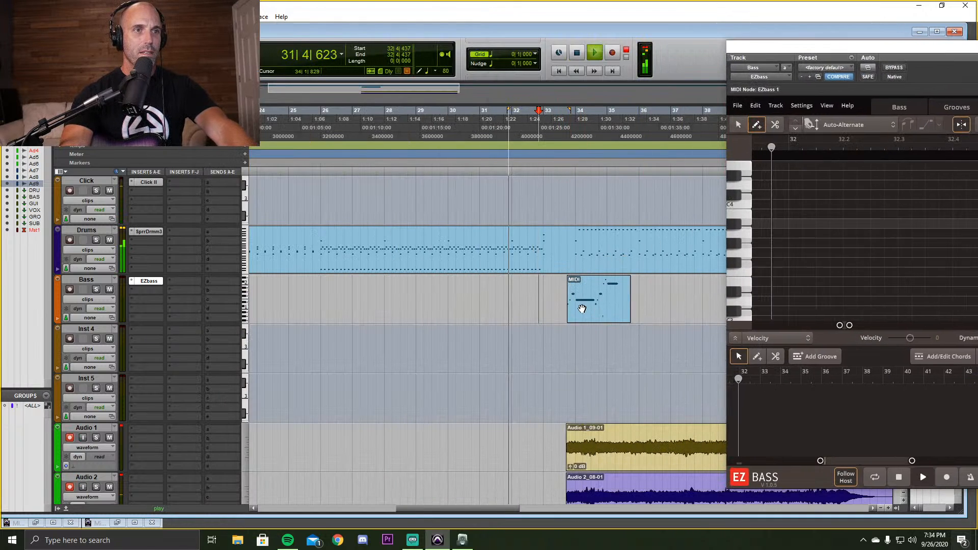
key(space)
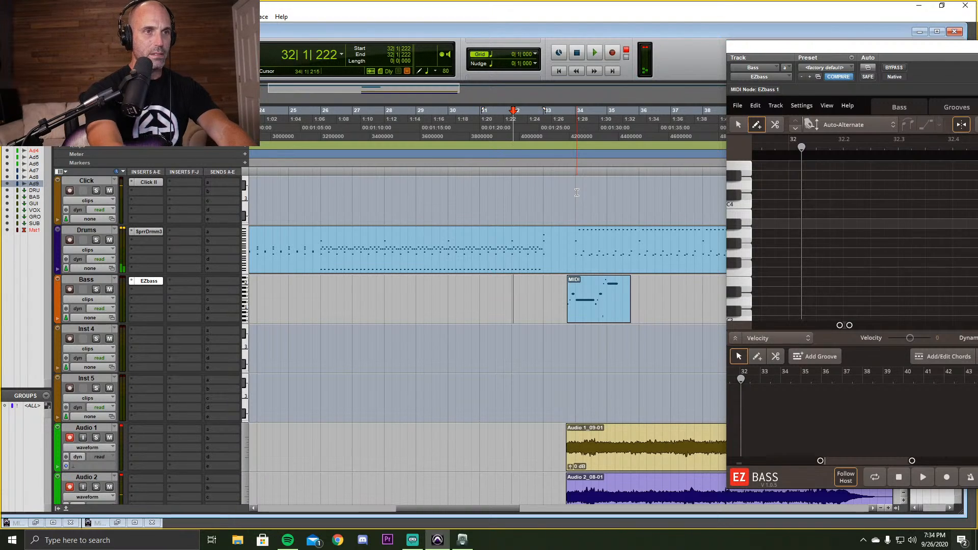
click(565, 297)
key(space)
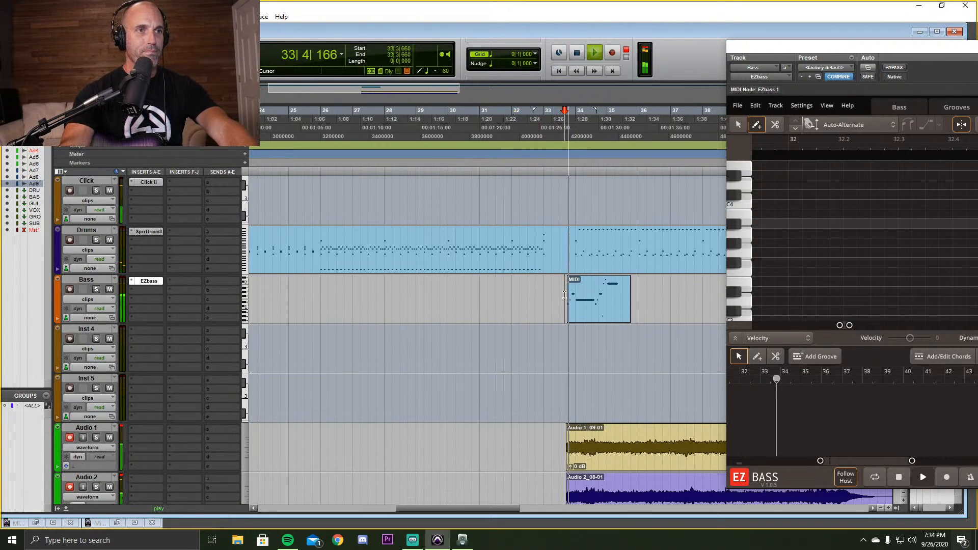
click(94, 289)
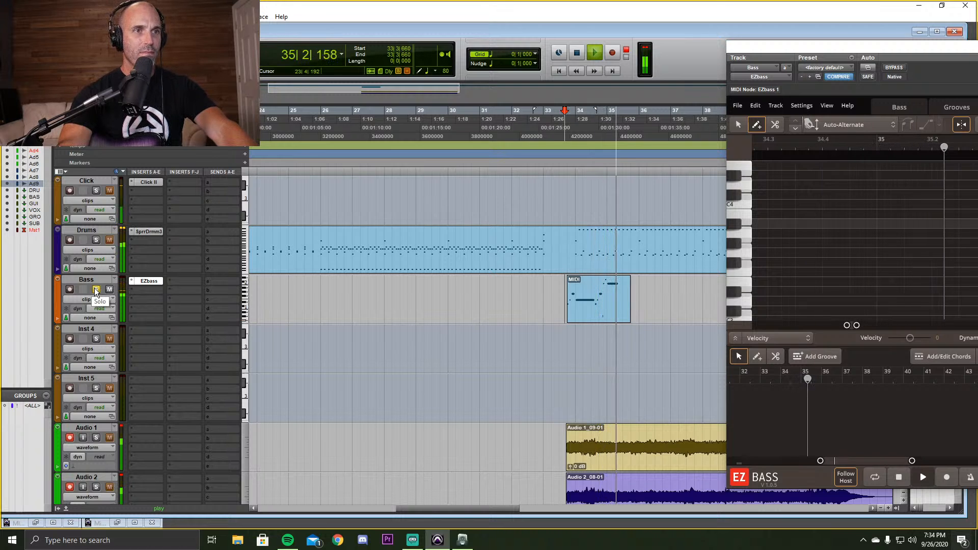
Bring EZbass back into full view, try out notes around bar 26 in the Grid Editor, and move the playhead to bar 1.
drag(863, 50, 447, 55)
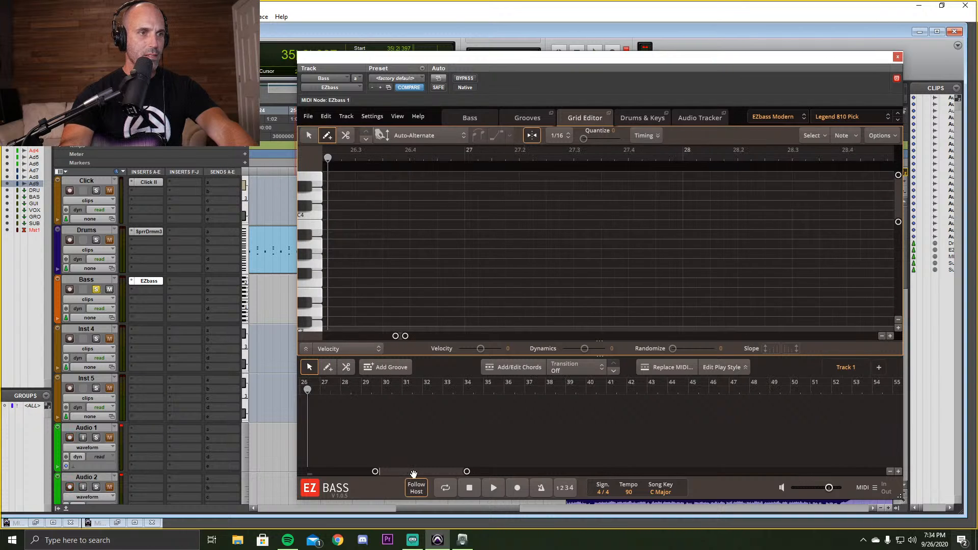
drag(414, 474, 325, 460)
click(339, 277)
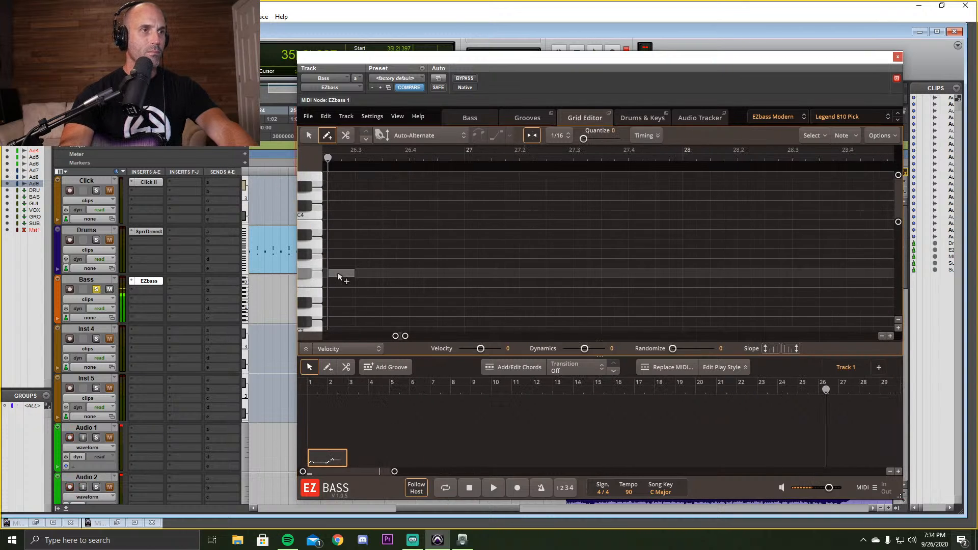
click(335, 322)
scroll(339, 319, down, 3)
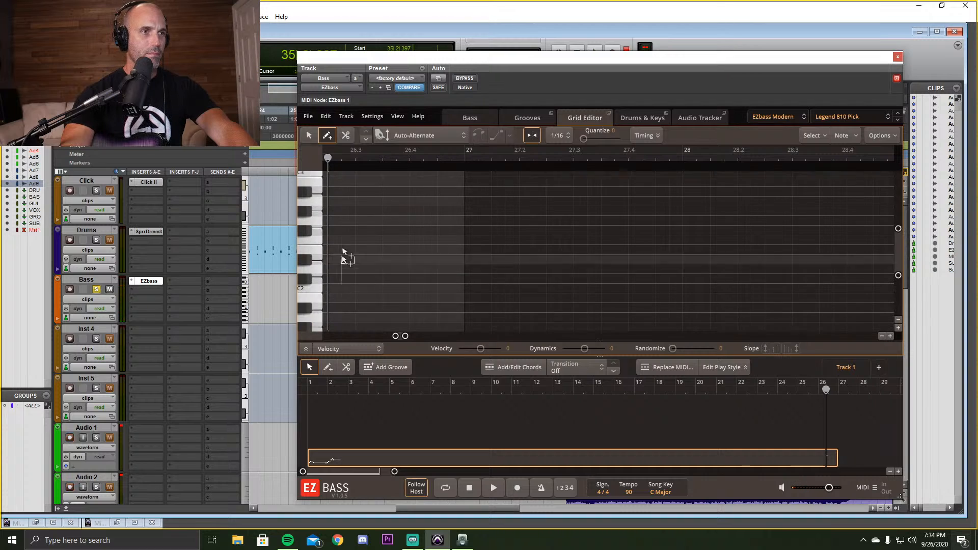
scroll(343, 253, up, 1)
drag(335, 217, 348, 301)
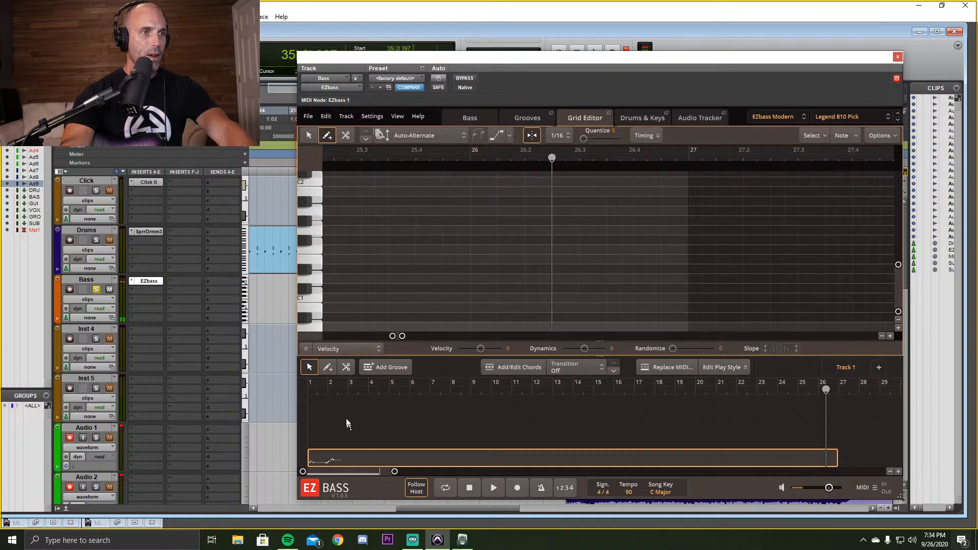
drag(825, 393, 635, 393)
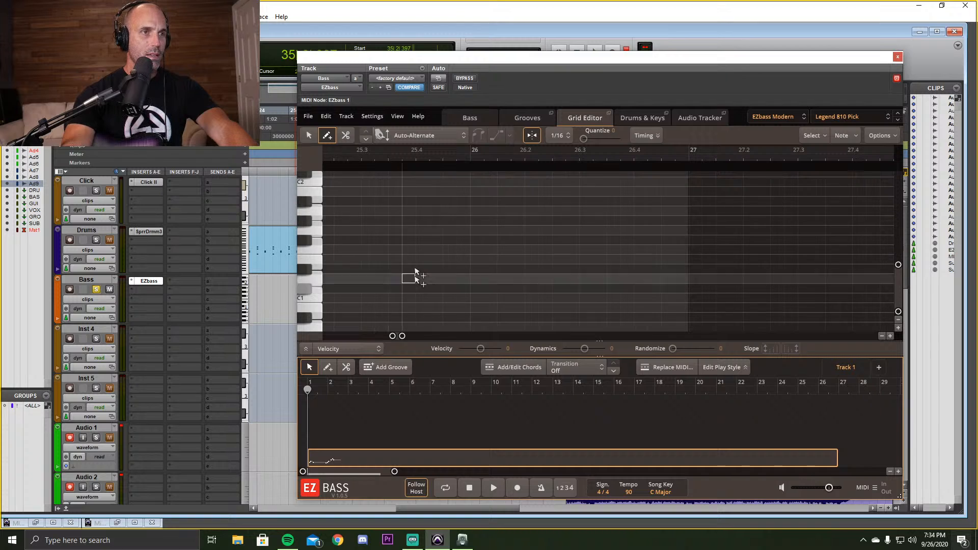
Work back through the Grid Editor from bar 26 towards bar 1 to find the notes of the bass line.
drag(411, 158, 237, 170)
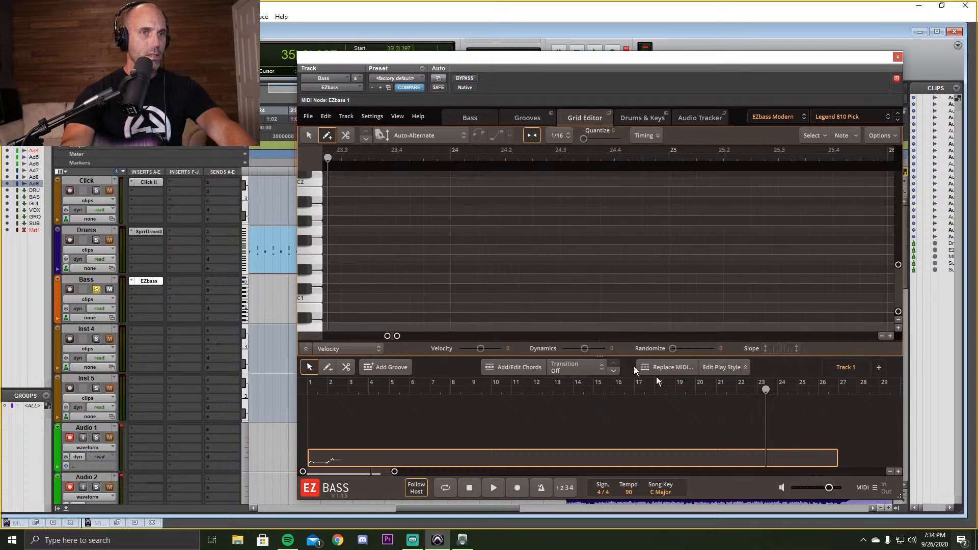
drag(765, 391, 297, 395)
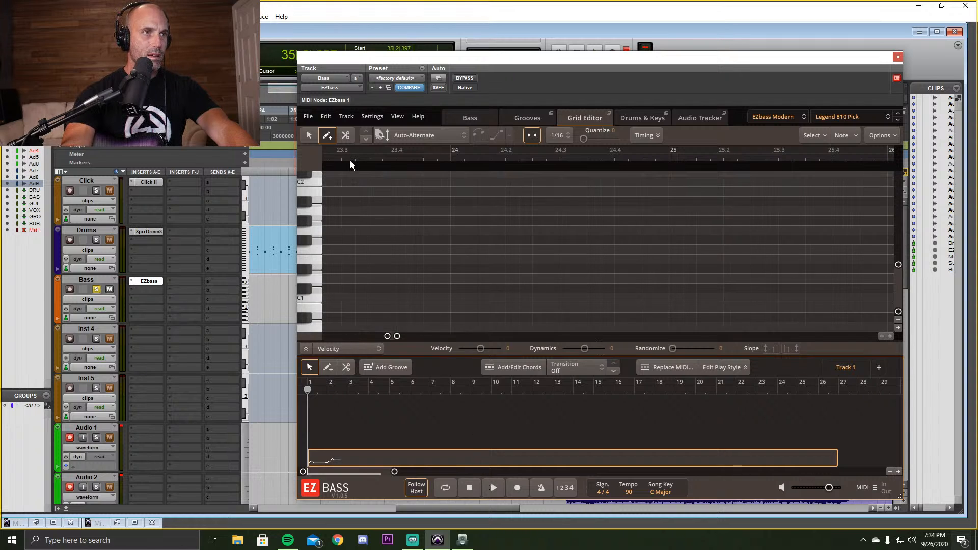
drag(350, 160, 314, 162)
scroll(314, 166, down, 10)
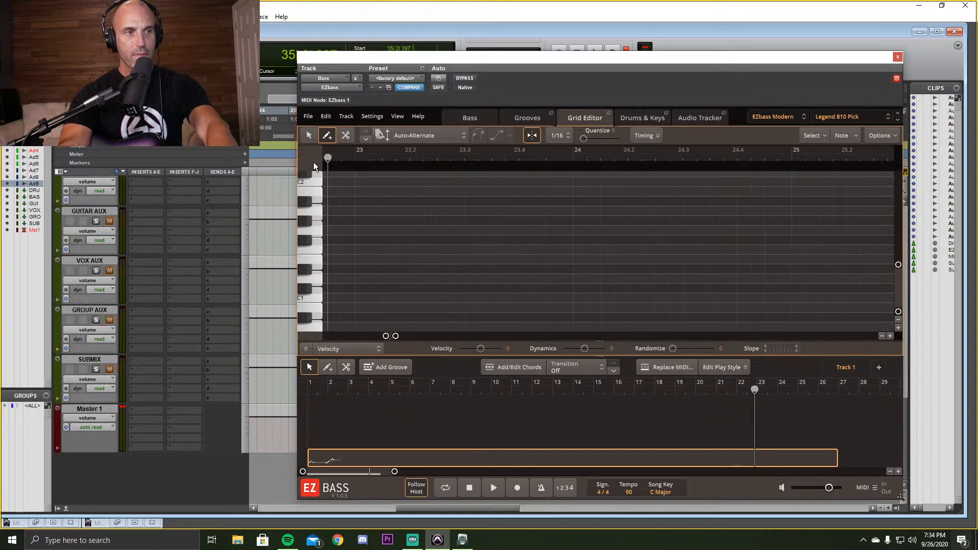
scroll(360, 192, up, 5)
scroll(283, 274, up, 8)
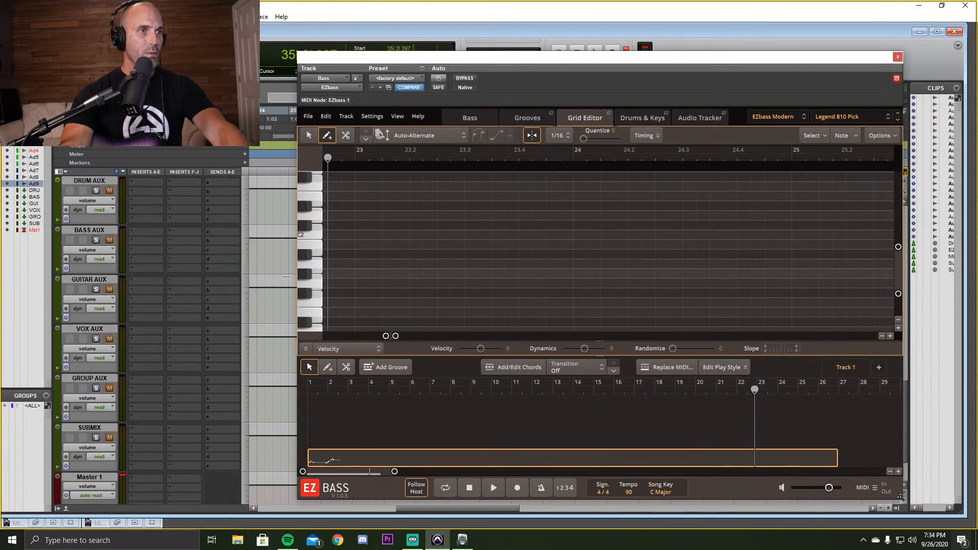
scroll(283, 273, down, 5)
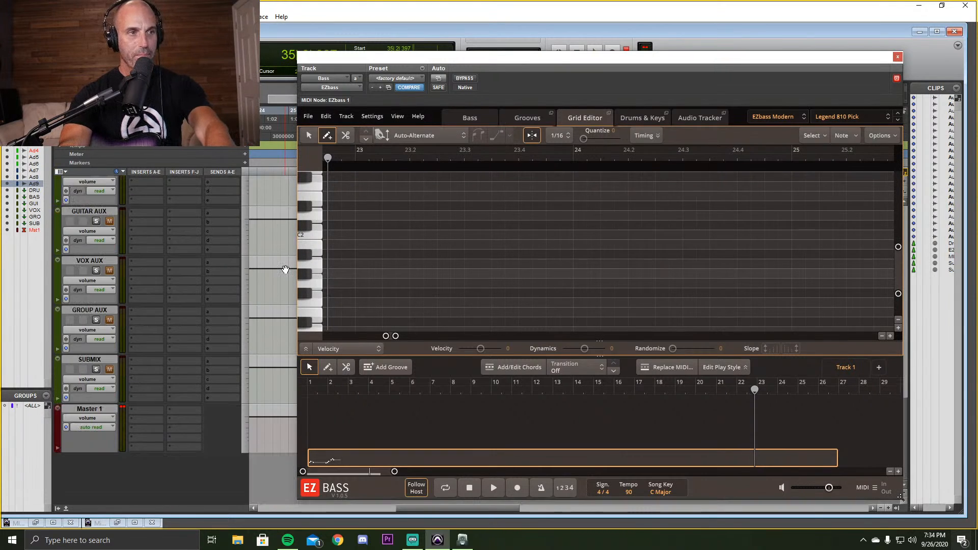
scroll(343, 273, up, 5)
drag(341, 159, 241, 168)
drag(716, 392, 516, 399)
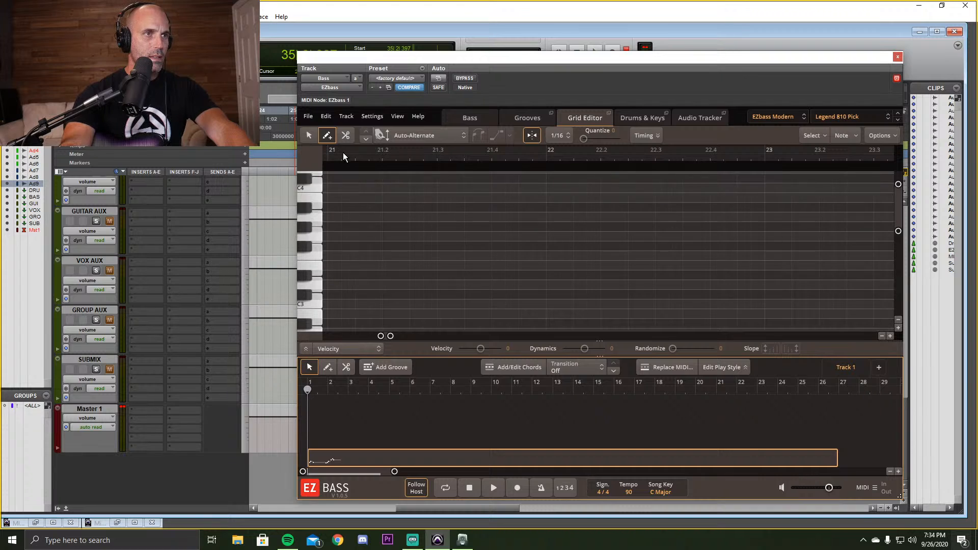
drag(342, 157, 200, 162)
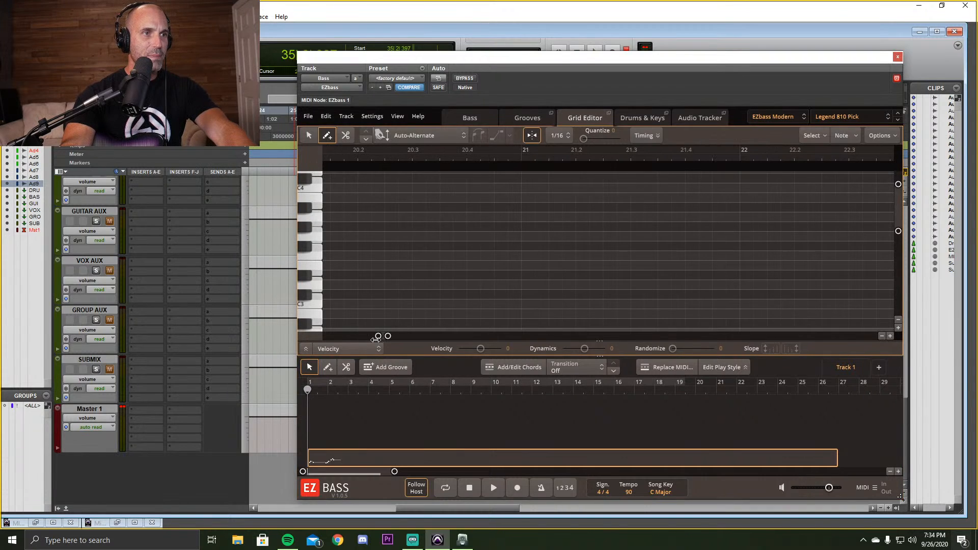
drag(378, 335, 327, 336)
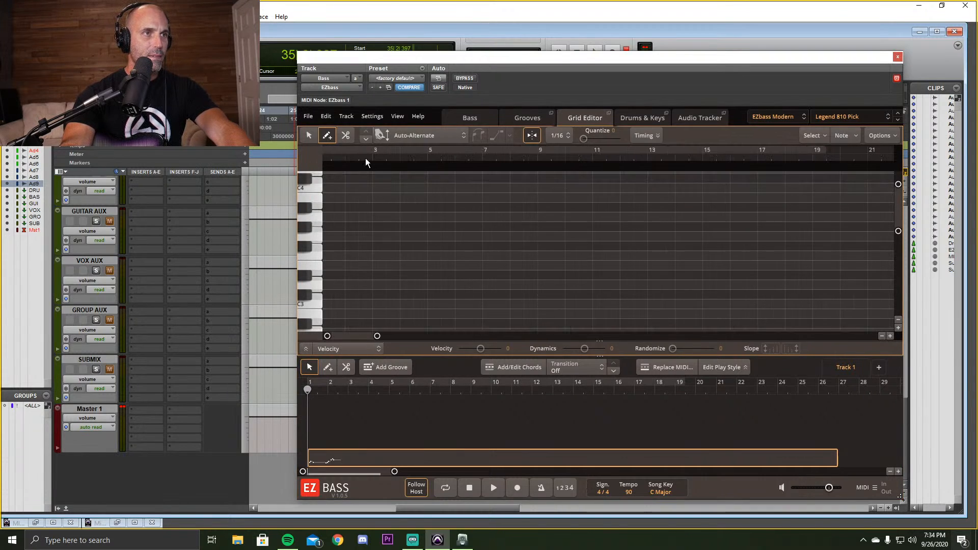
drag(365, 159, 261, 164)
Return EZbass's song track to the start and shorten the bass MIDI block so it ends just before bar 3.
key(space)
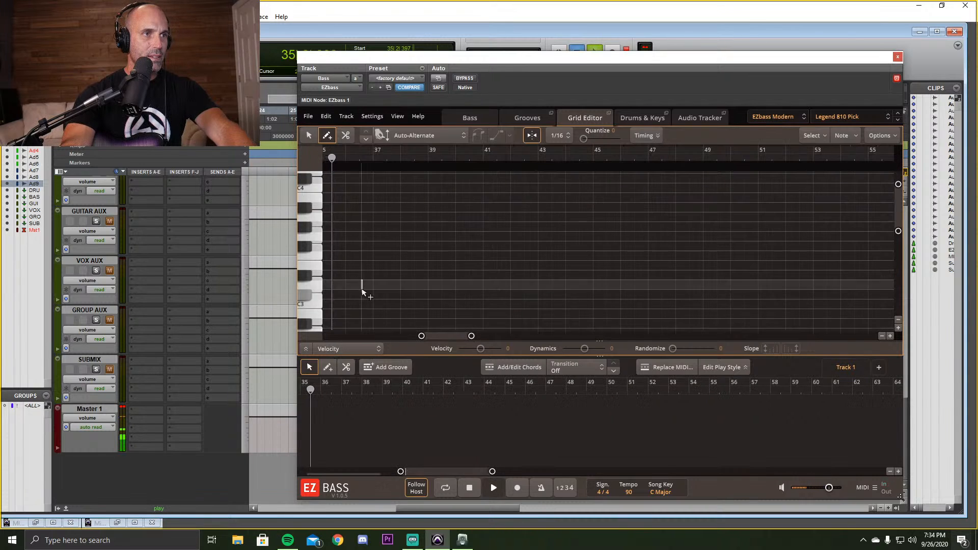
key(space)
scroll(361, 286, down, 6)
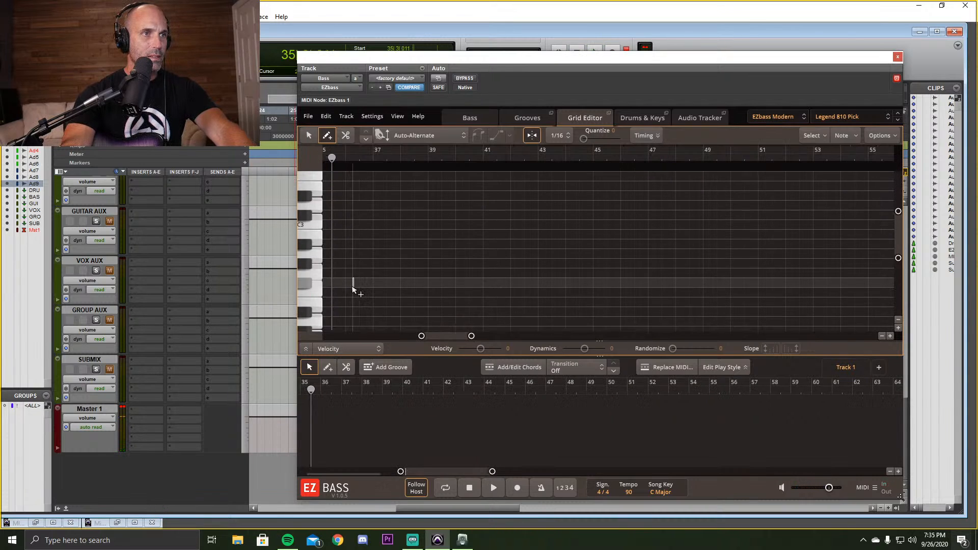
scroll(352, 285, up, 6)
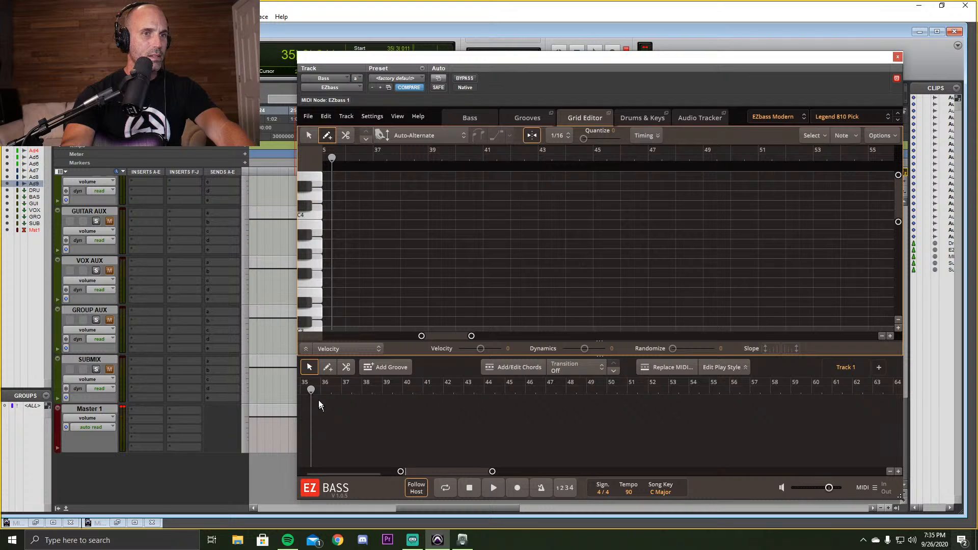
drag(434, 472, 305, 469)
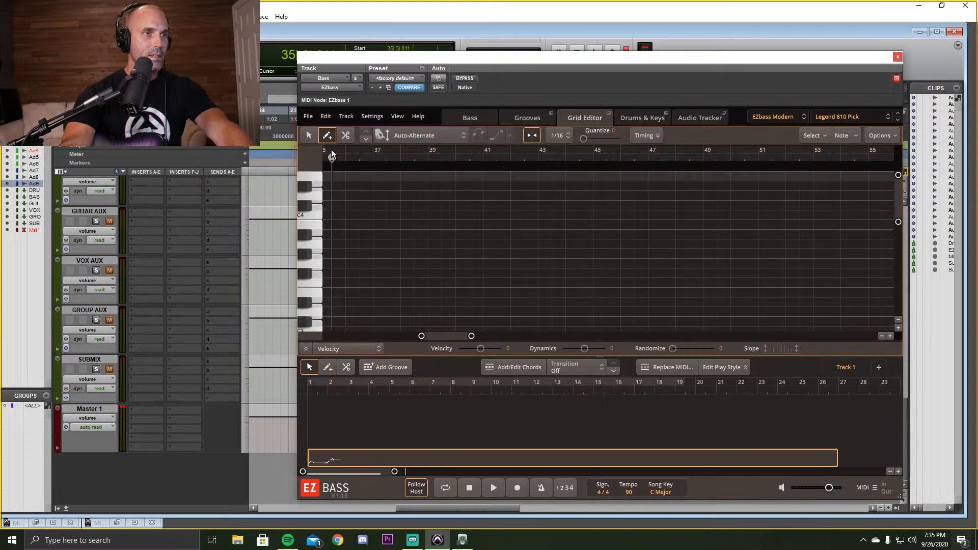
drag(331, 151, 698, 154)
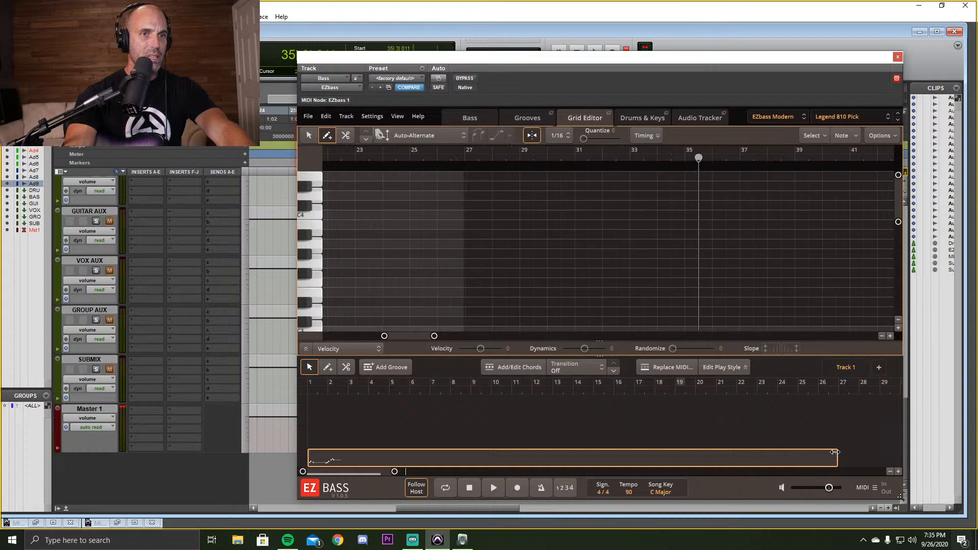
drag(835, 452, 345, 427)
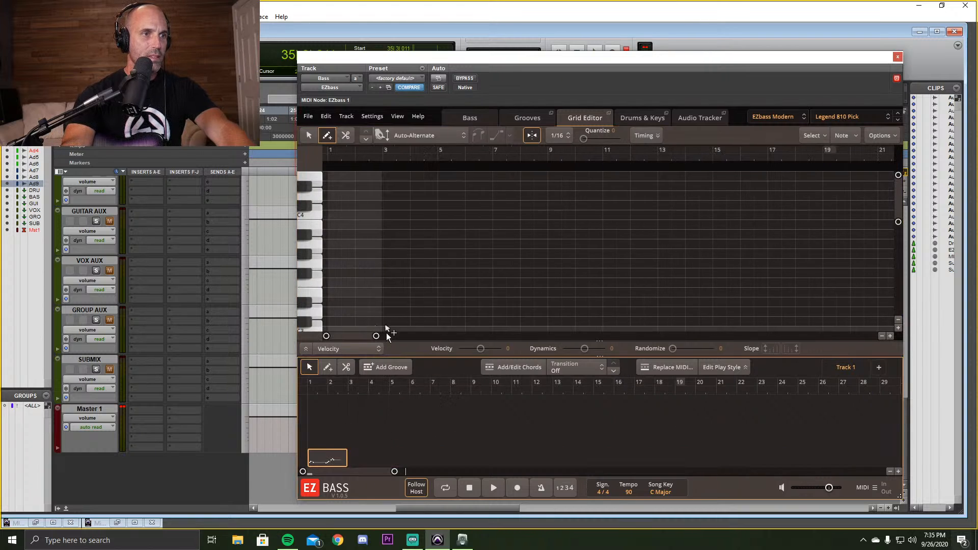
Show the bass notes of bars 1 and 2 enlarged in the Grid Editor, play them from bar 1, and stop.
scroll(351, 234, down, 5)
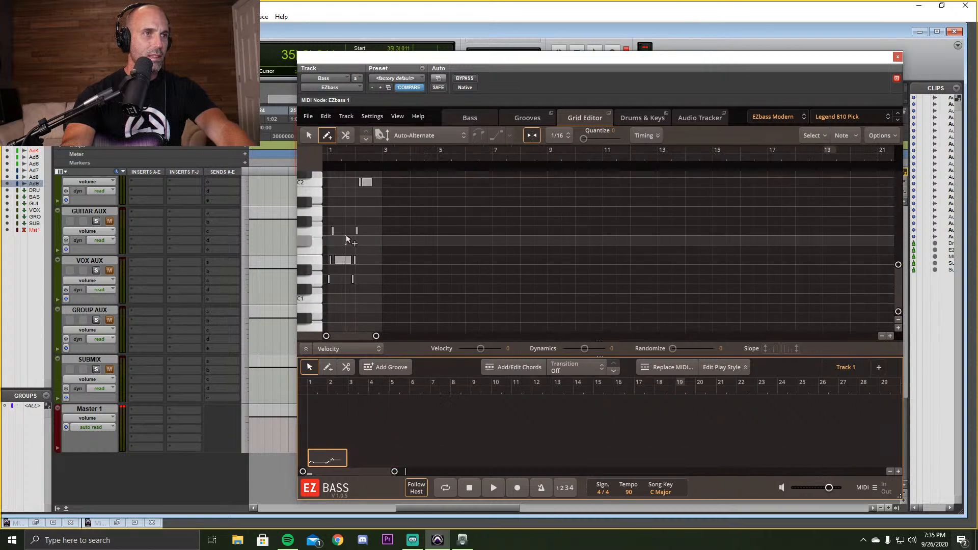
click(336, 158)
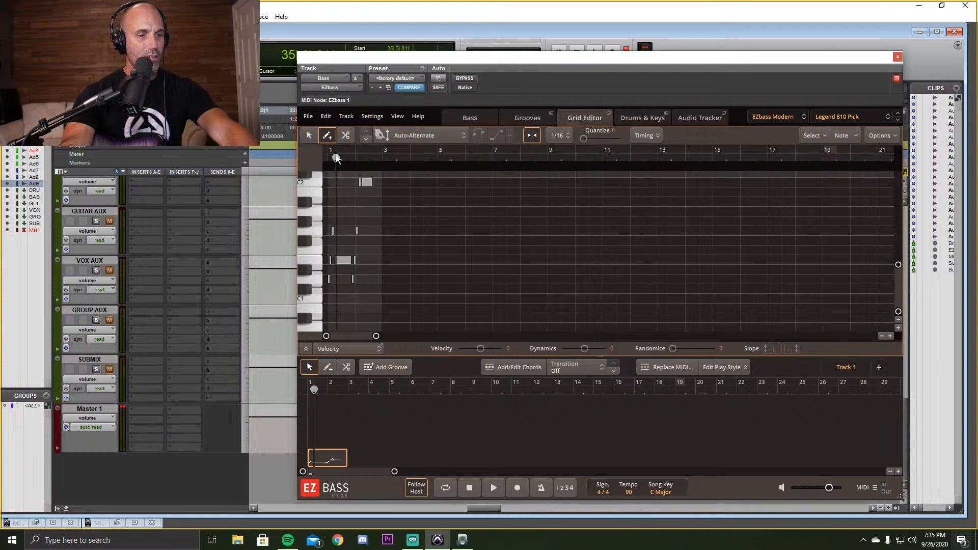
click(890, 336)
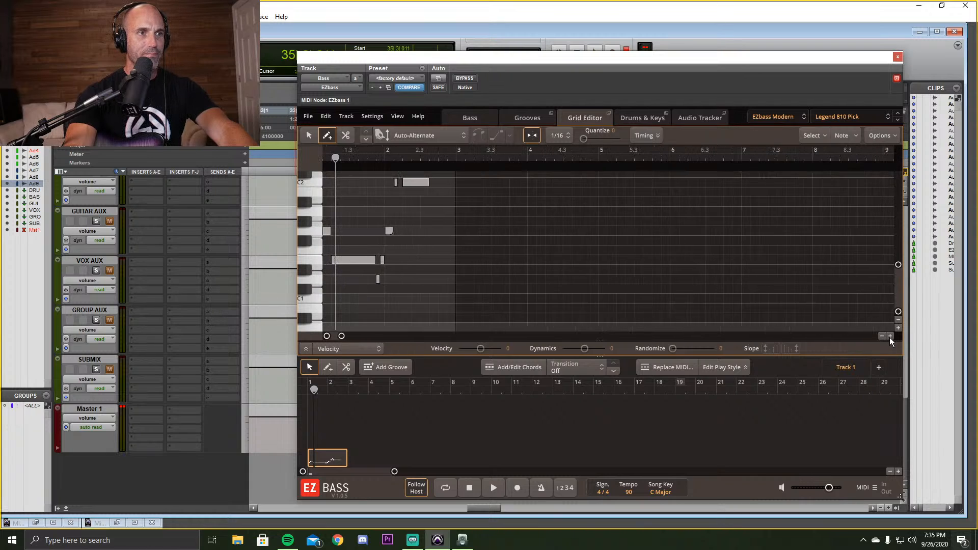
click(890, 336)
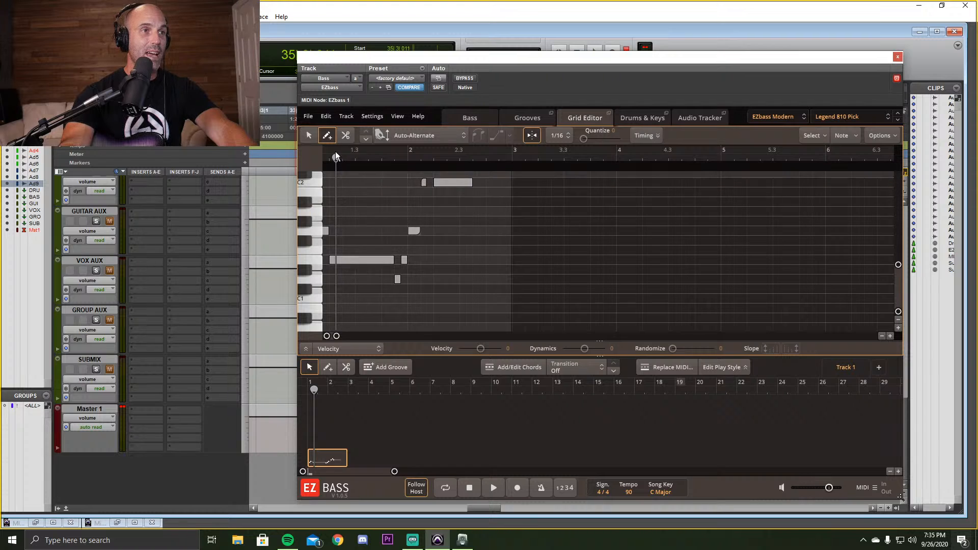
drag(336, 158, 308, 163)
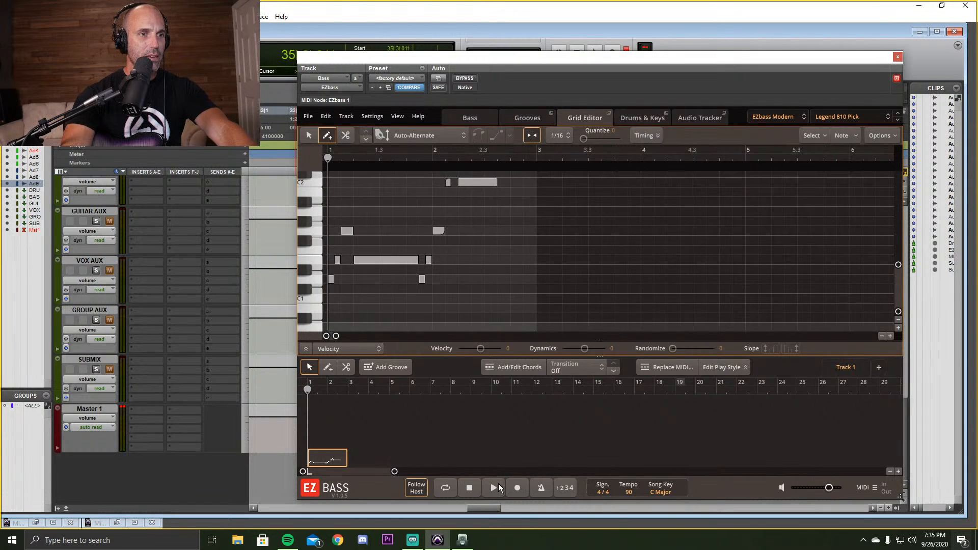
click(499, 485)
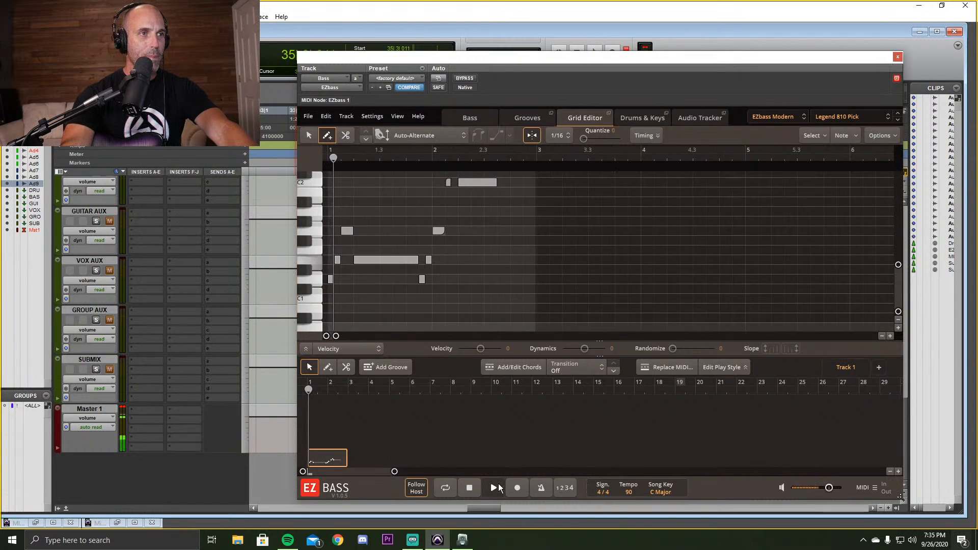
click(470, 487)
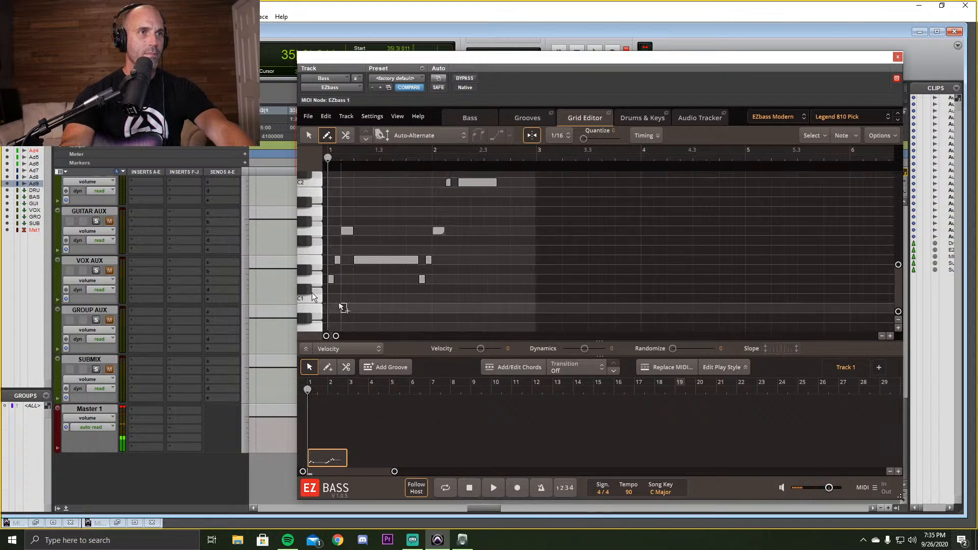
Draw a short B1 note after the long C2 note in bar 2, followed by a short A1 note.
click(500, 183)
click(501, 193)
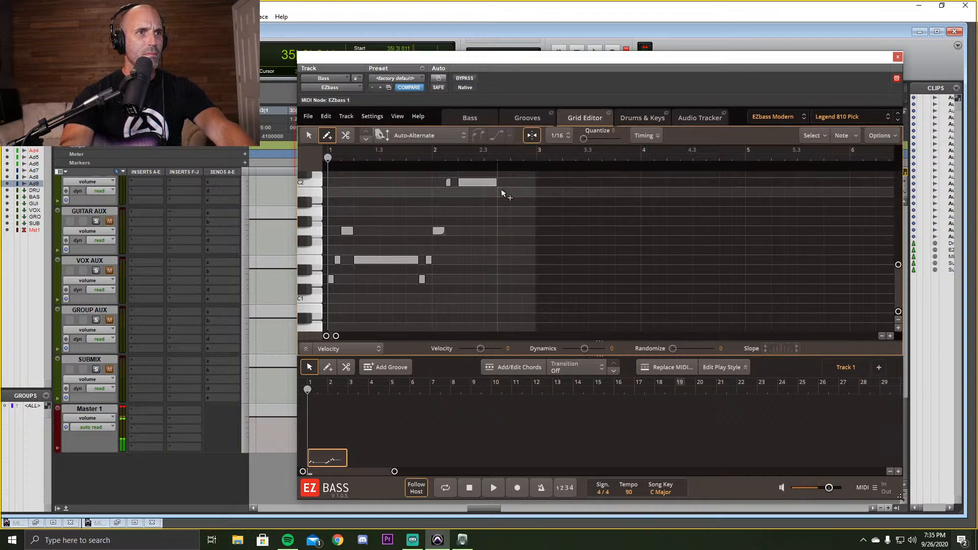
click(508, 195)
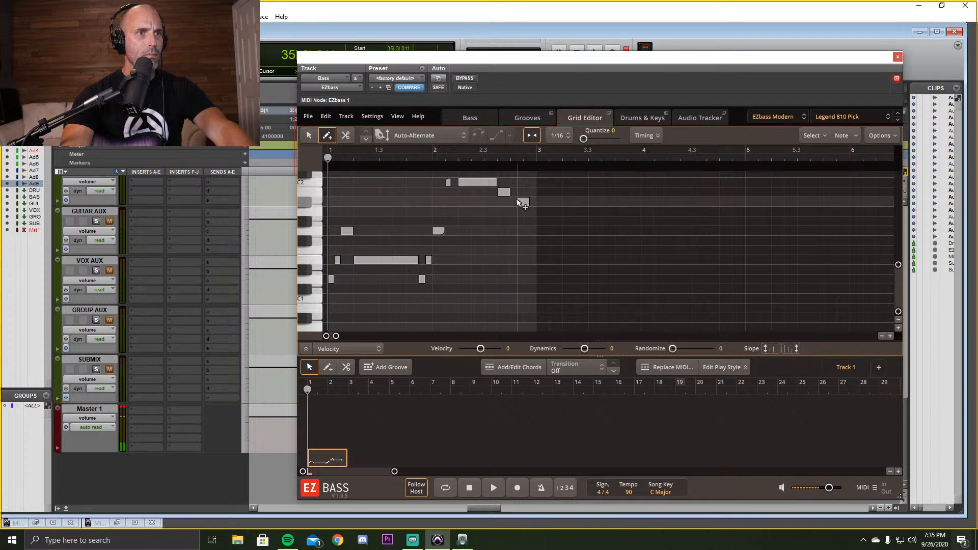
click(512, 203)
drag(509, 203, 516, 214)
Play the added B1 and A1 notes in EZbass from just after the start of bar 2, and pause.
click(448, 158)
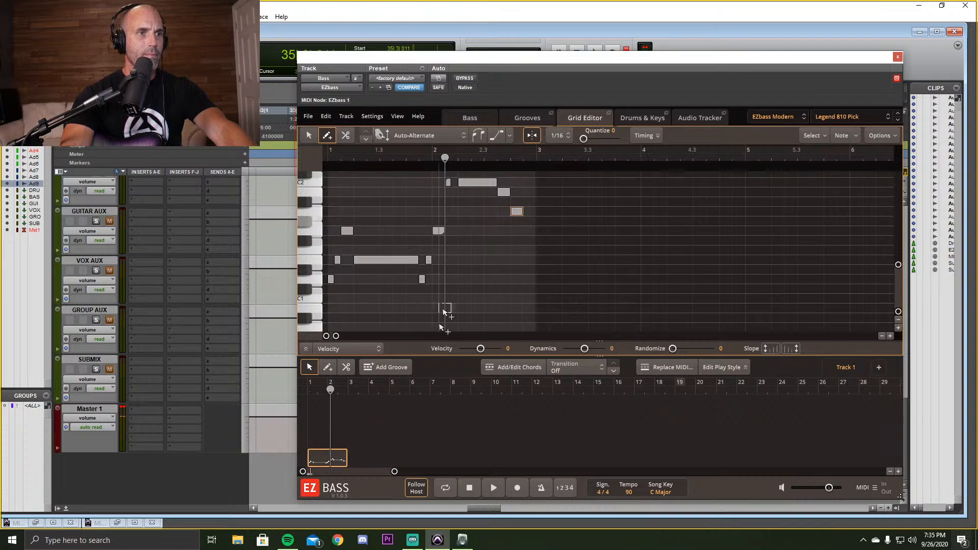
click(497, 484)
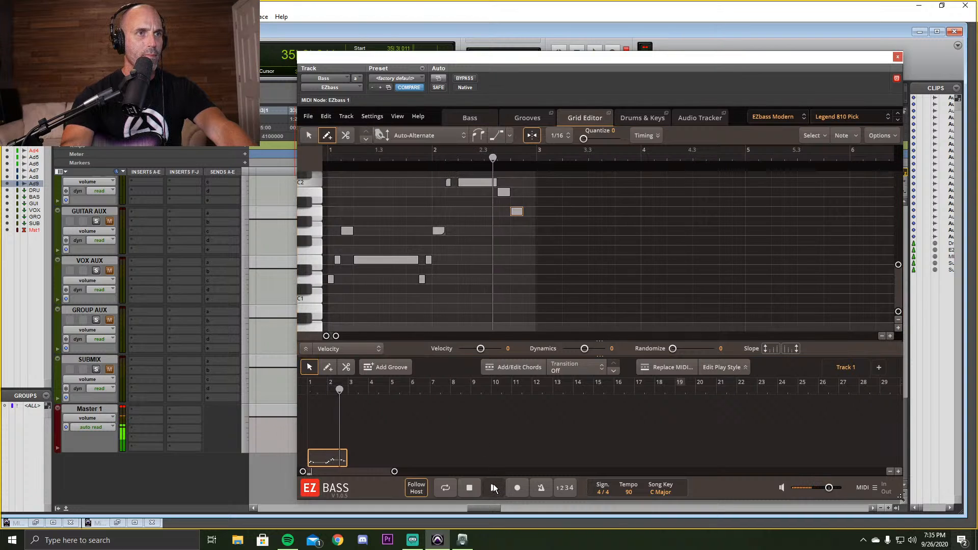
click(493, 487)
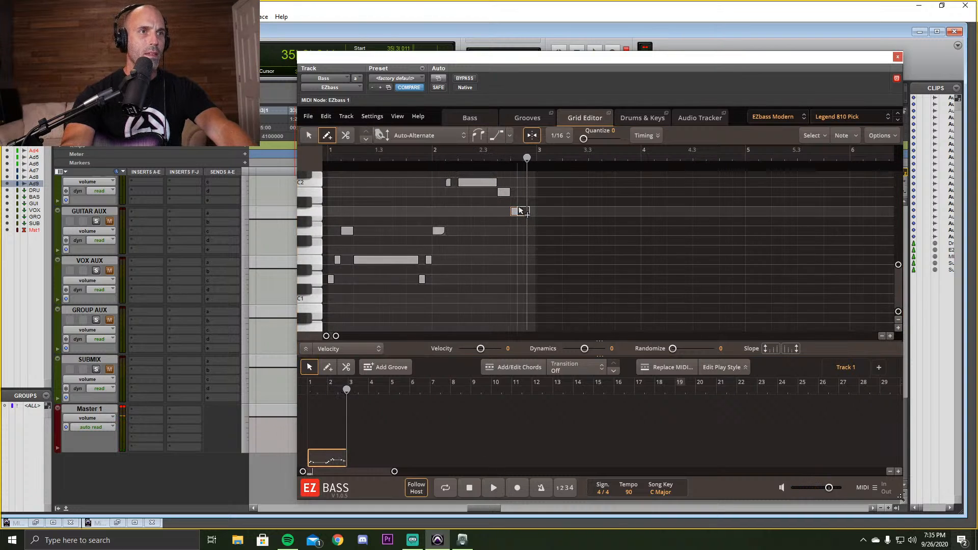
Lengthen the A1 note to the end of bar 2, play the phrase from bar 2, and stop.
drag(523, 210, 531, 210)
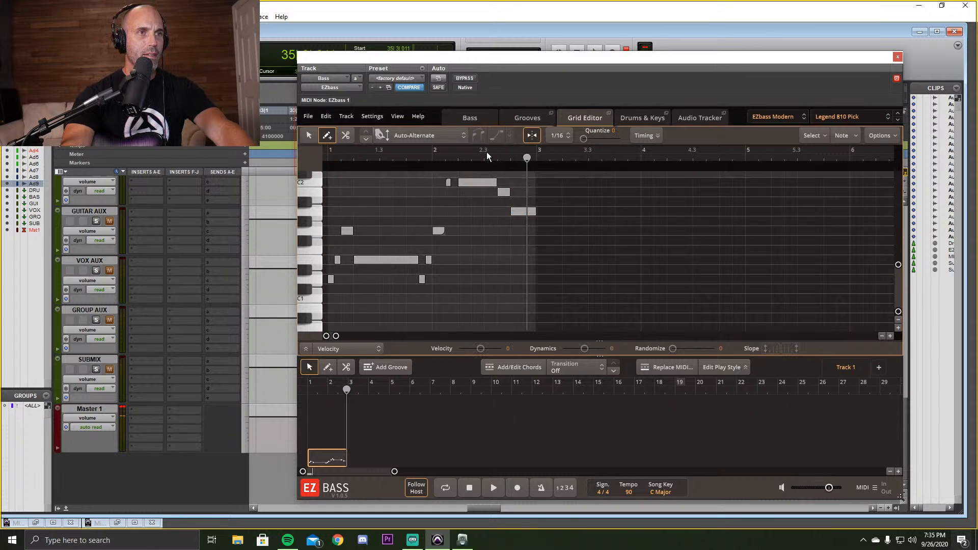
click(484, 159)
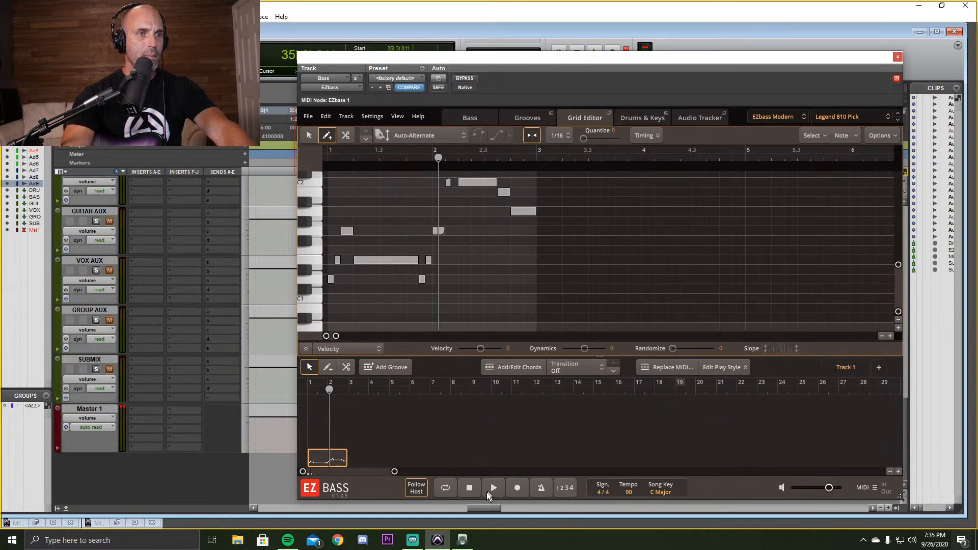
click(493, 488)
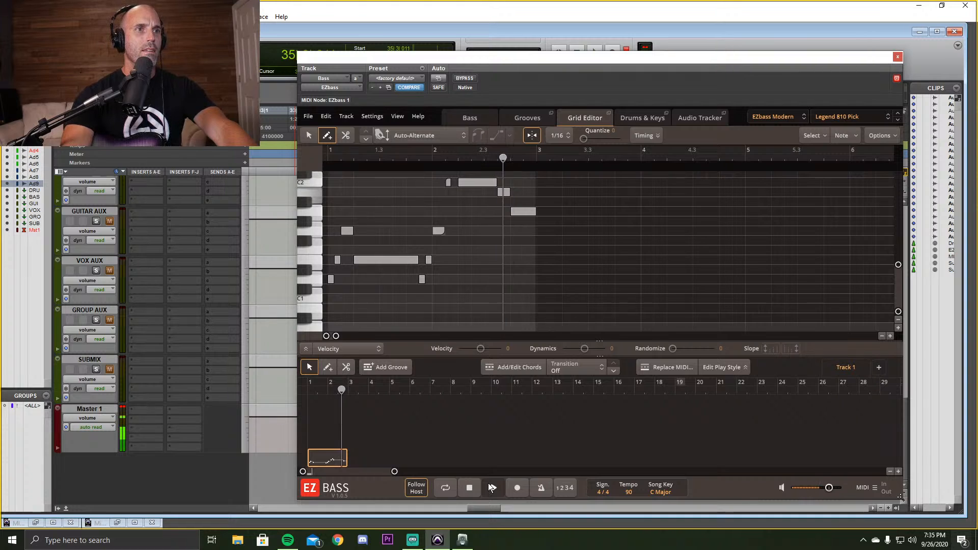
key(space)
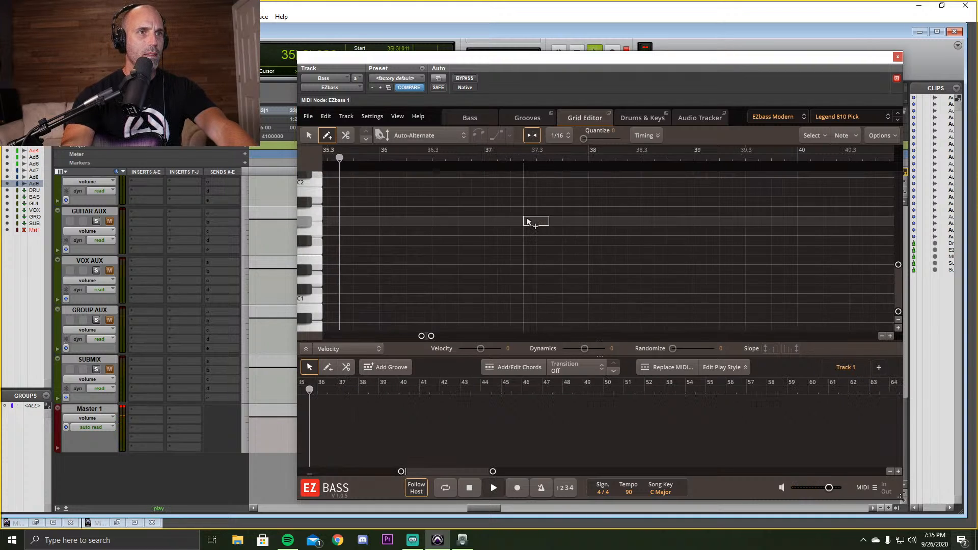
click(469, 488)
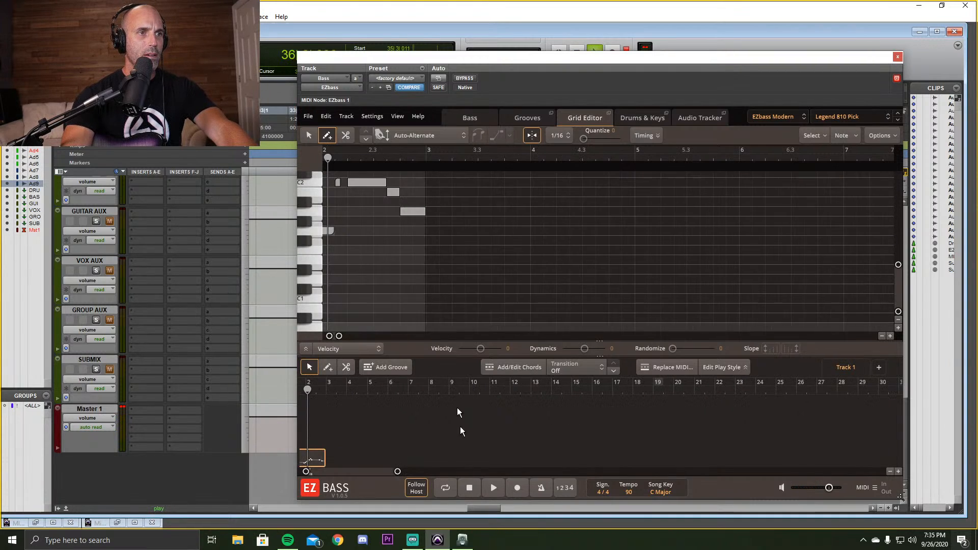
Extend the A1 note about one beat into bar 3, start playback with the playhead in bar 1, and stop.
drag(424, 212, 452, 212)
click(335, 162)
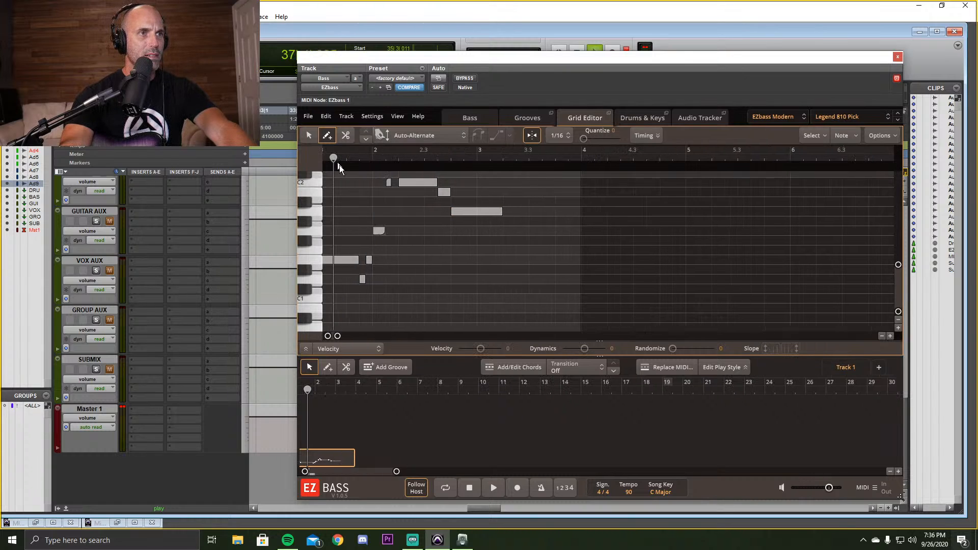
click(493, 488)
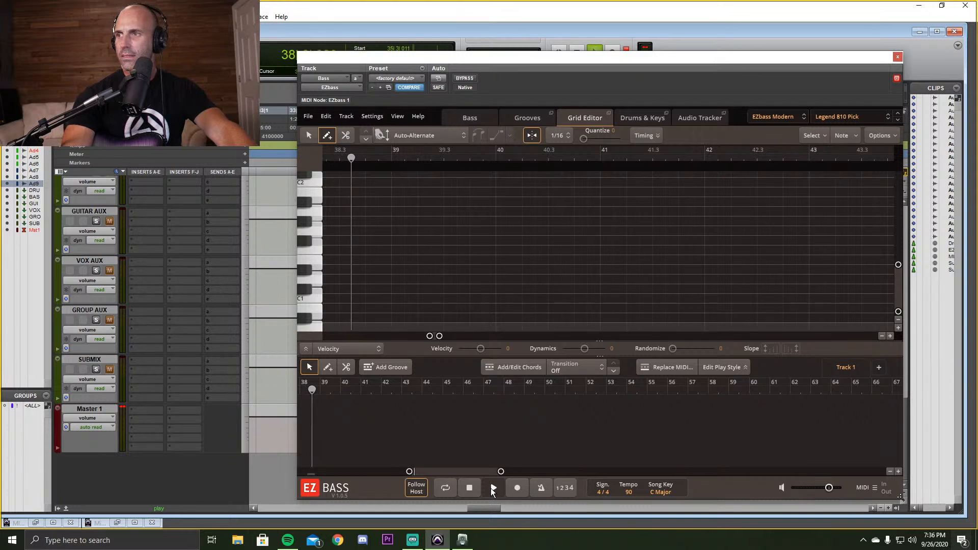
scroll(447, 308, up, 8)
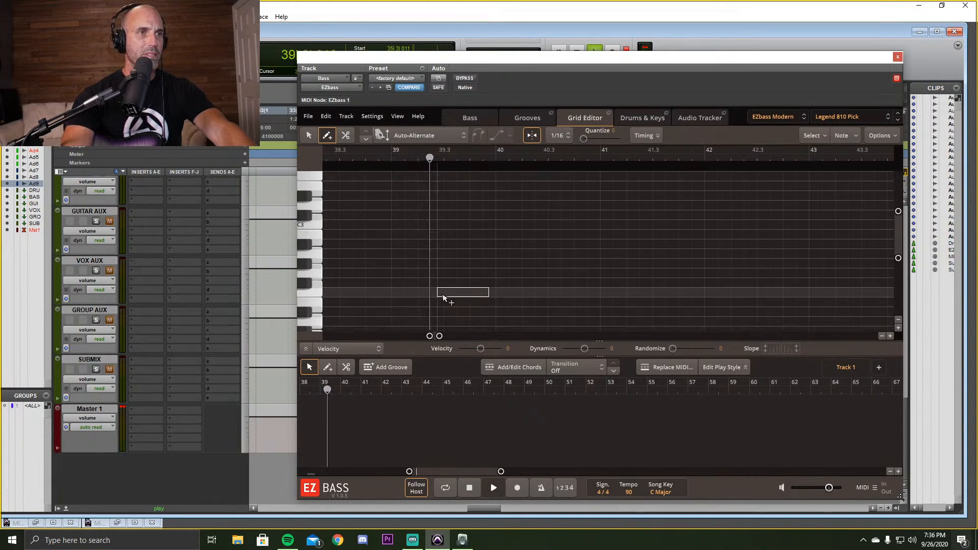
click(470, 479)
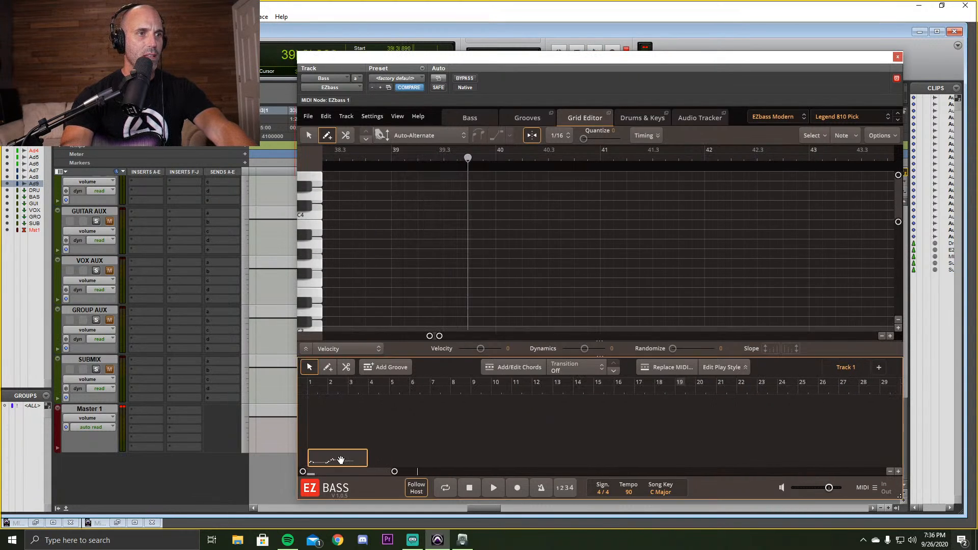
Play the bass phrase into bar 3 and stop, and add short G#1, A1 and B1 notes in sequence after the long A1 note.
click(493, 488)
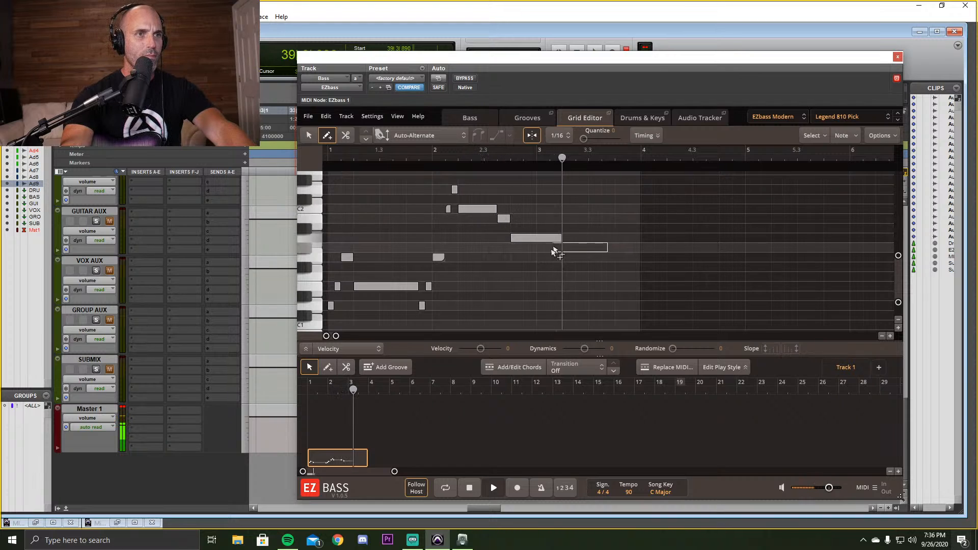
click(469, 488)
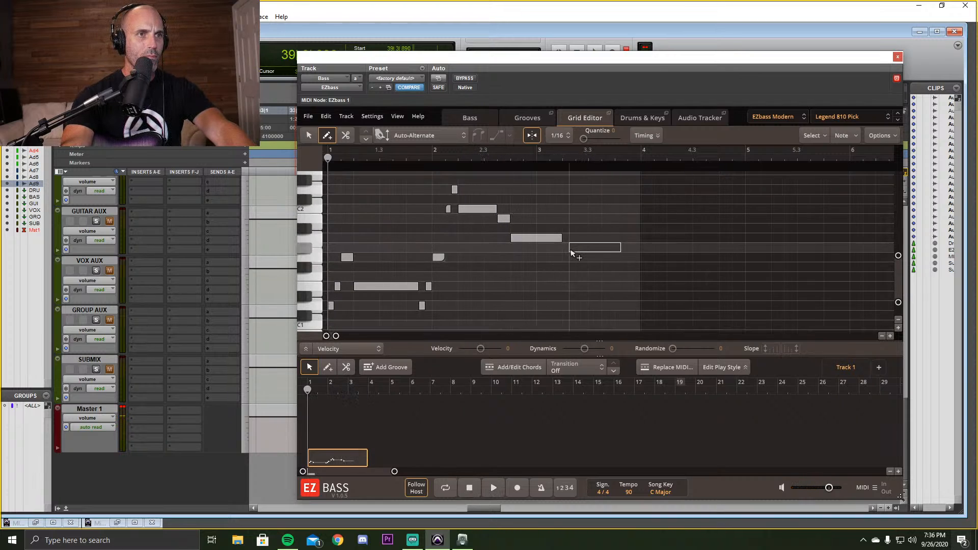
click(566, 249)
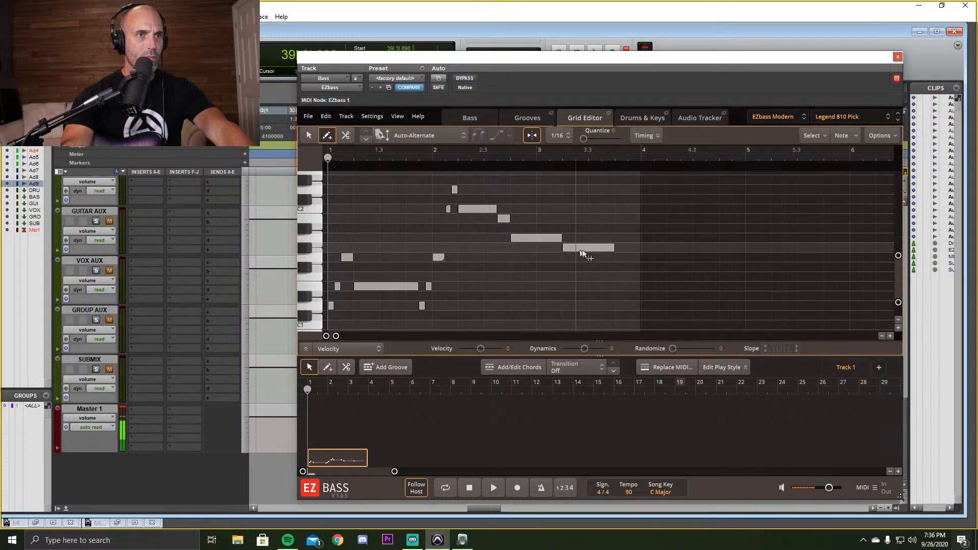
click(612, 250)
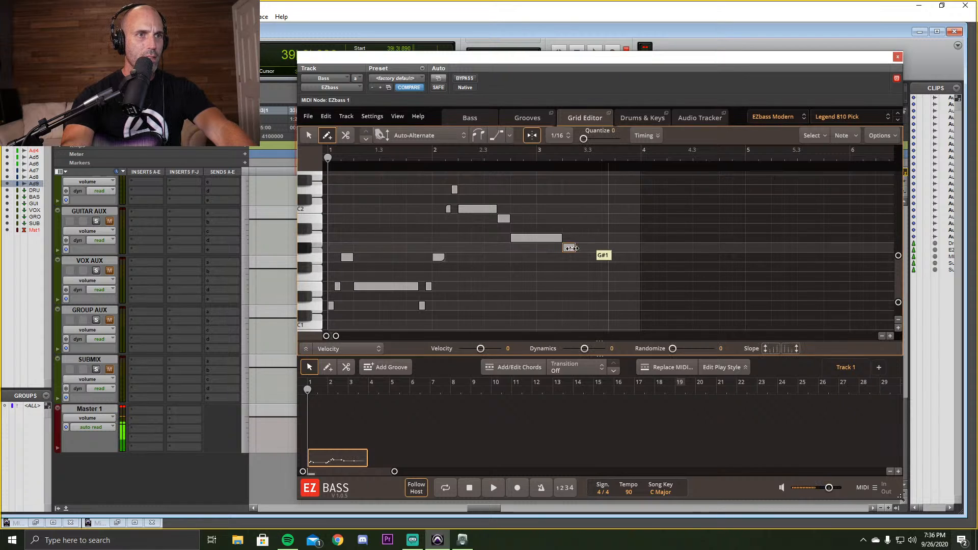
drag(575, 248, 573, 249)
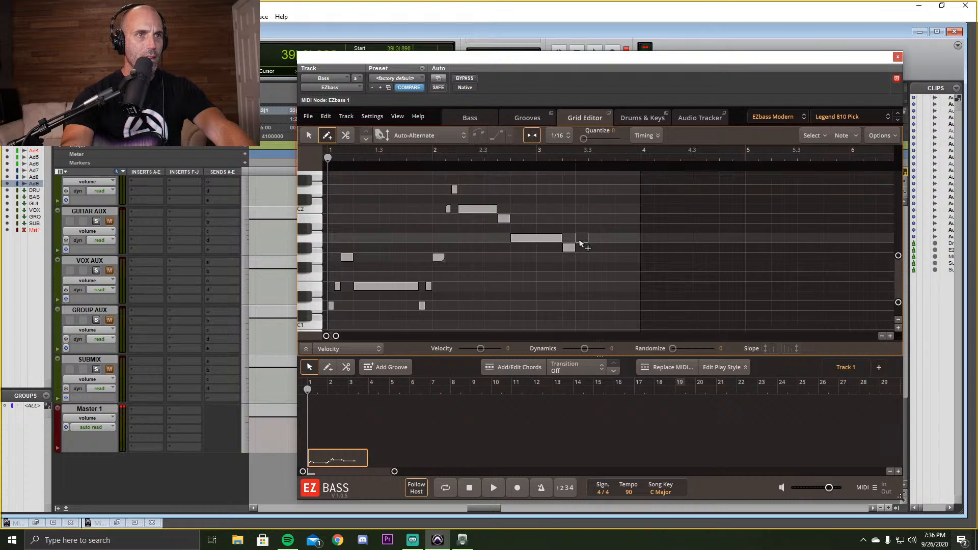
click(580, 240)
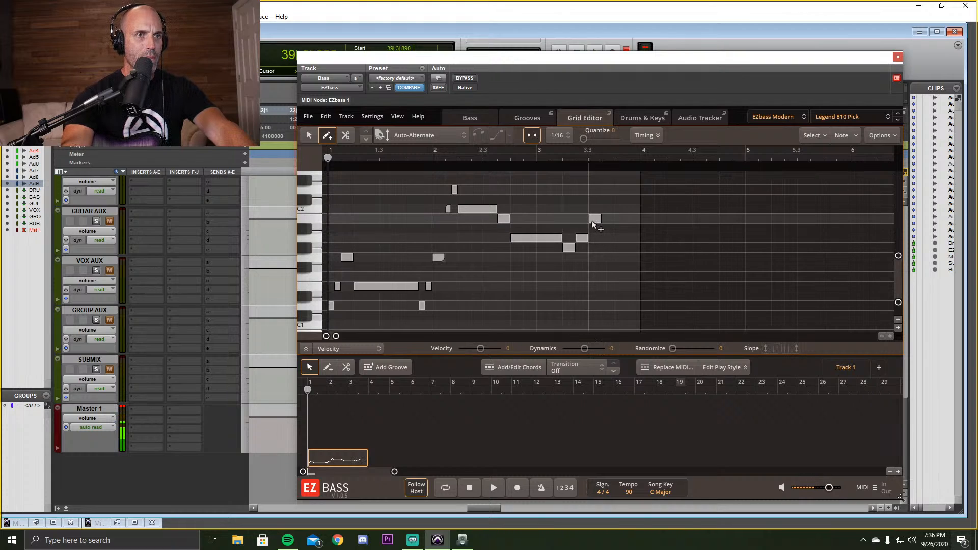
Play the added bar 3 notes from late in bar 2, replay from just after the start of bar 2, and pause.
click(518, 167)
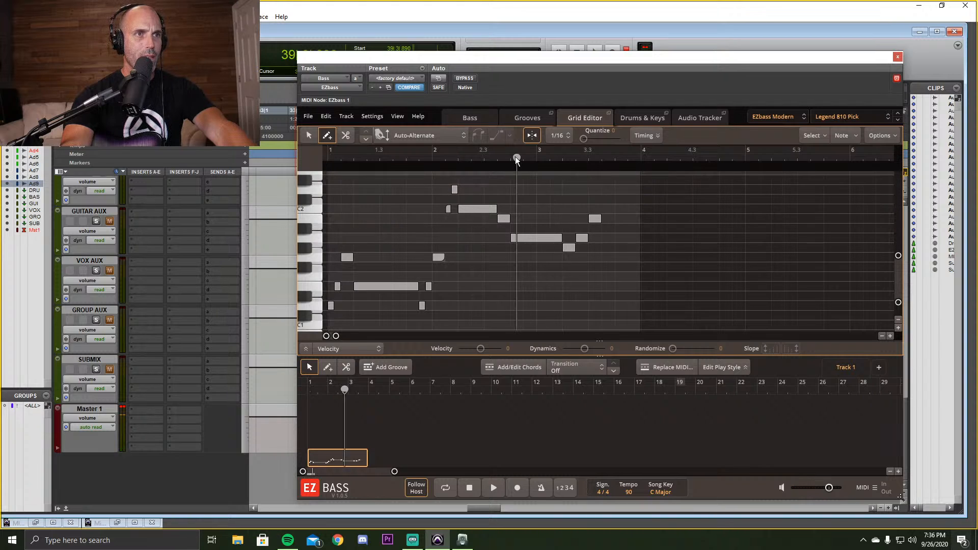
click(494, 484)
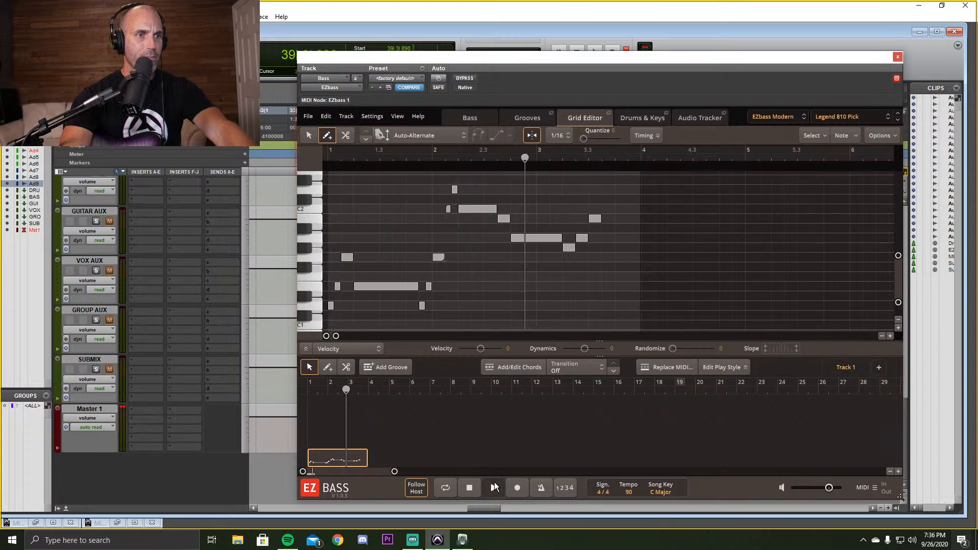
key(space)
click(448, 164)
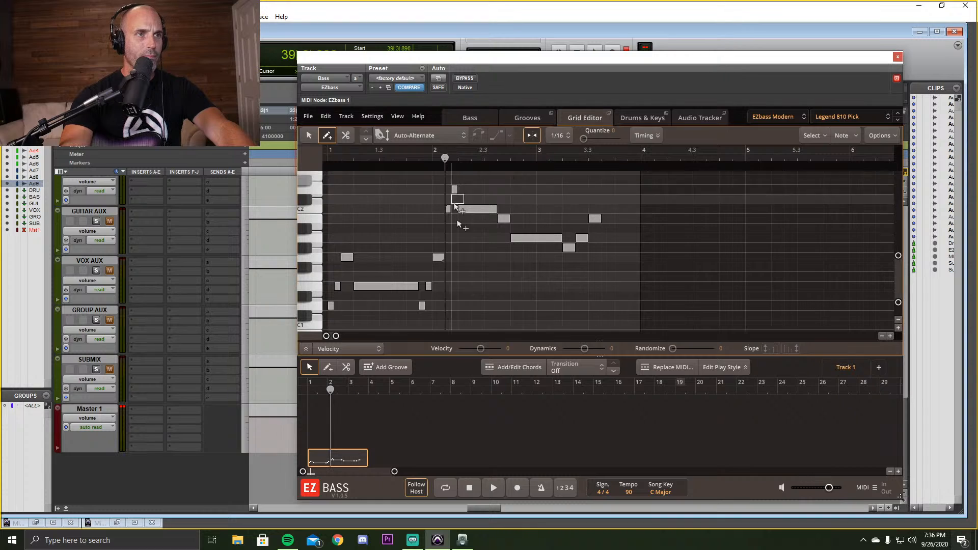
click(494, 485)
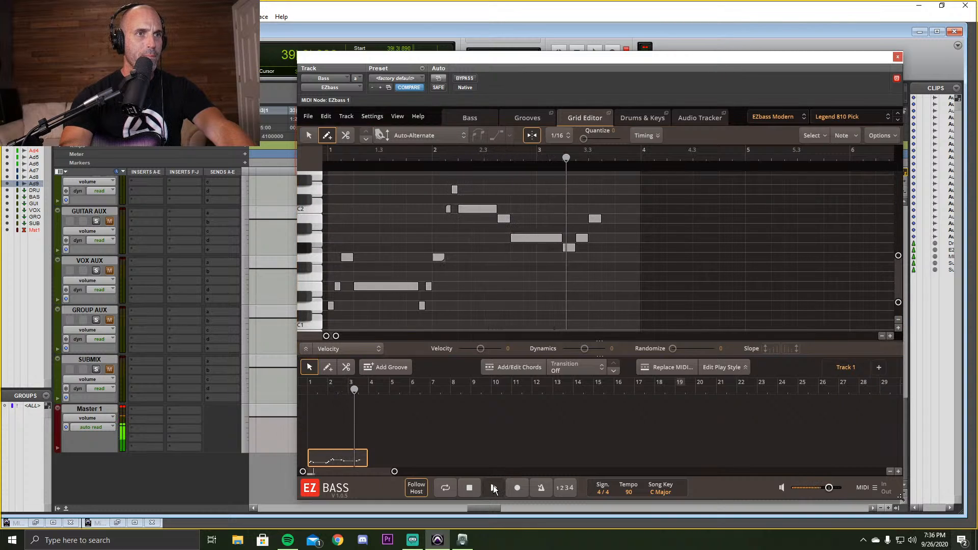
click(493, 484)
Shorten the G#1, A1 and B1 notes in bar 3 to sixteenths placed back to back, play from beat 3 of bar 2, and pause.
drag(574, 248, 584, 222)
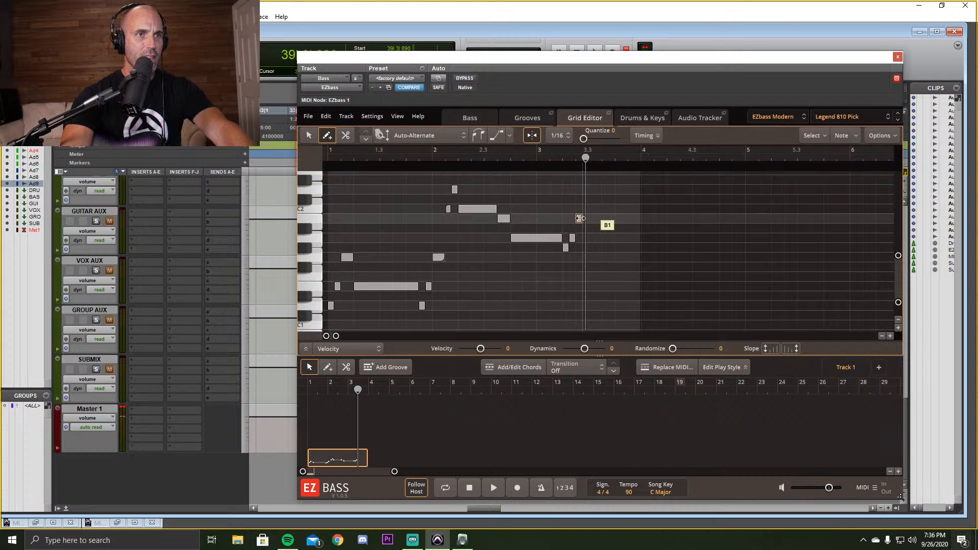
click(486, 158)
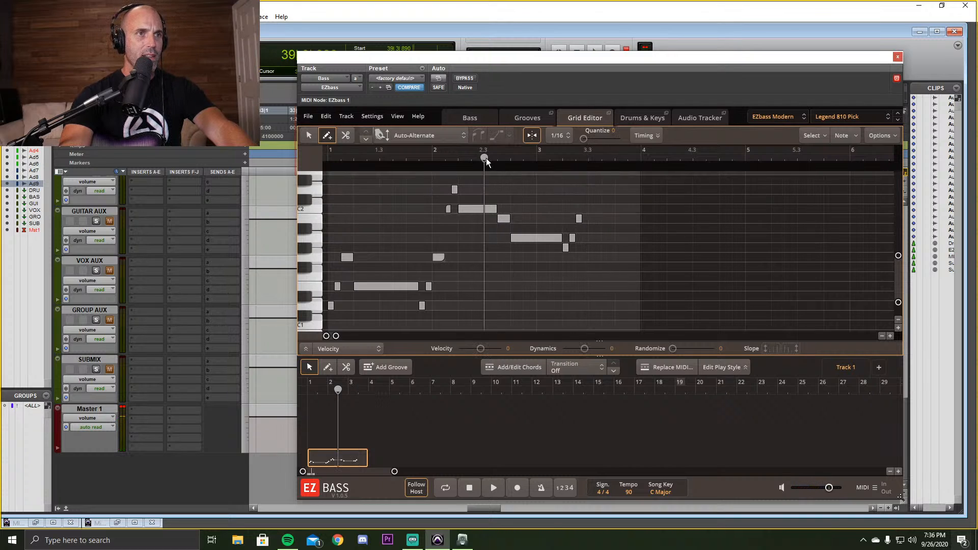
click(493, 484)
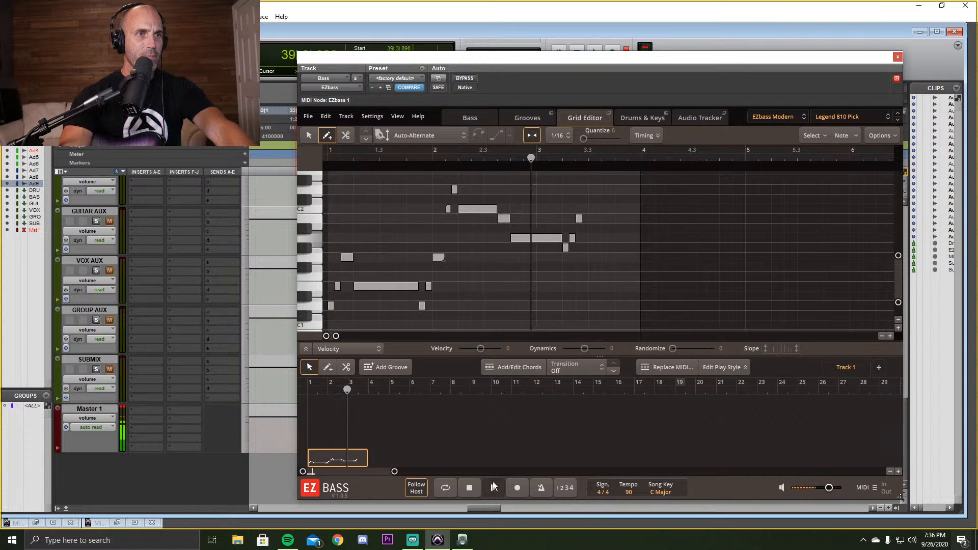
click(493, 486)
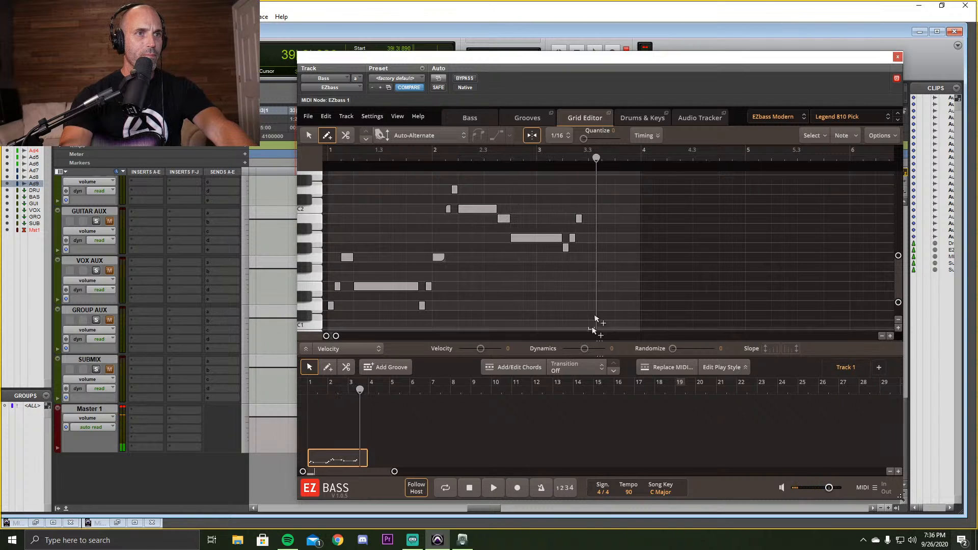
Draw an A1 note after the short B1 in bar 3, play it from late in bar 2, and lengthen it to the end of the bar.
click(584, 249)
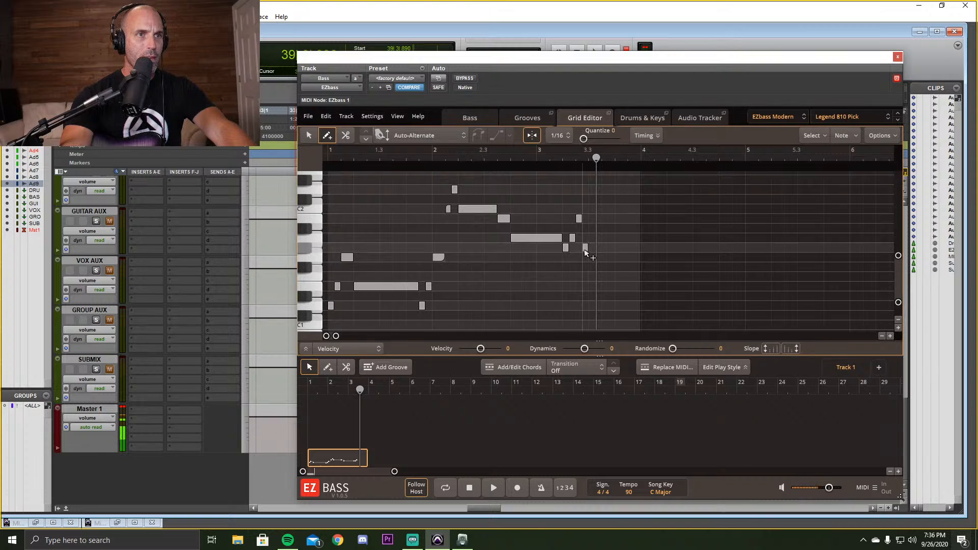
mouse_move(585, 251)
mouse_down()
mouse_move(586, 228)
mouse_move(587, 247)
mouse_up()
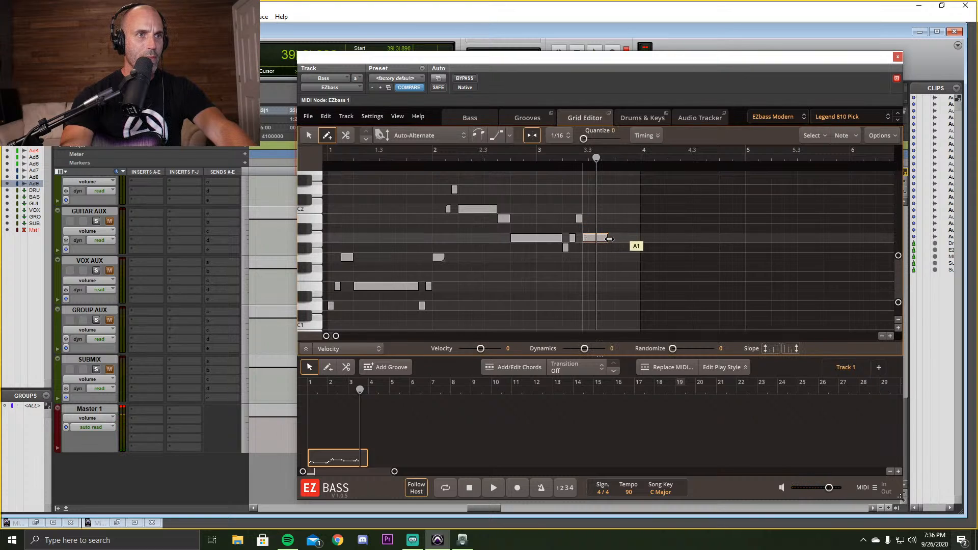
click(505, 159)
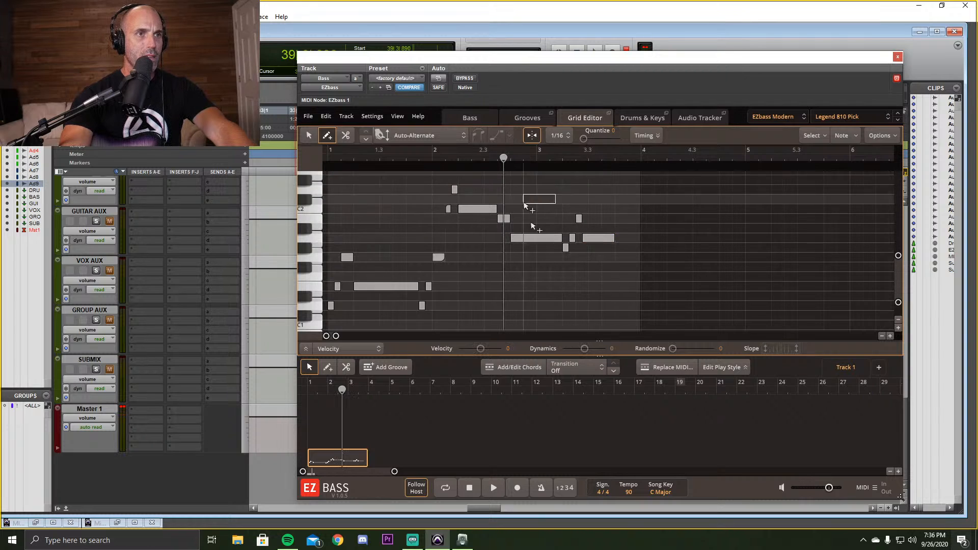
click(489, 488)
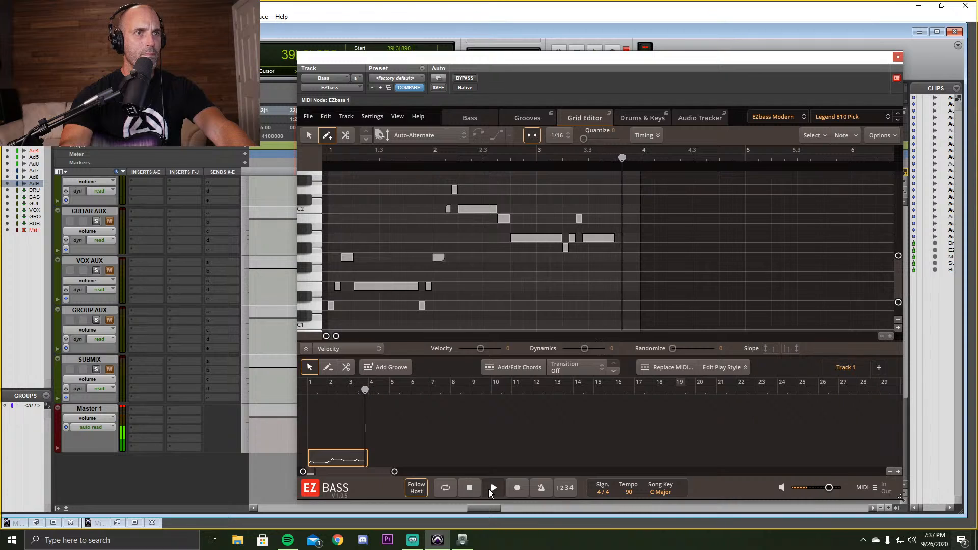
key(space)
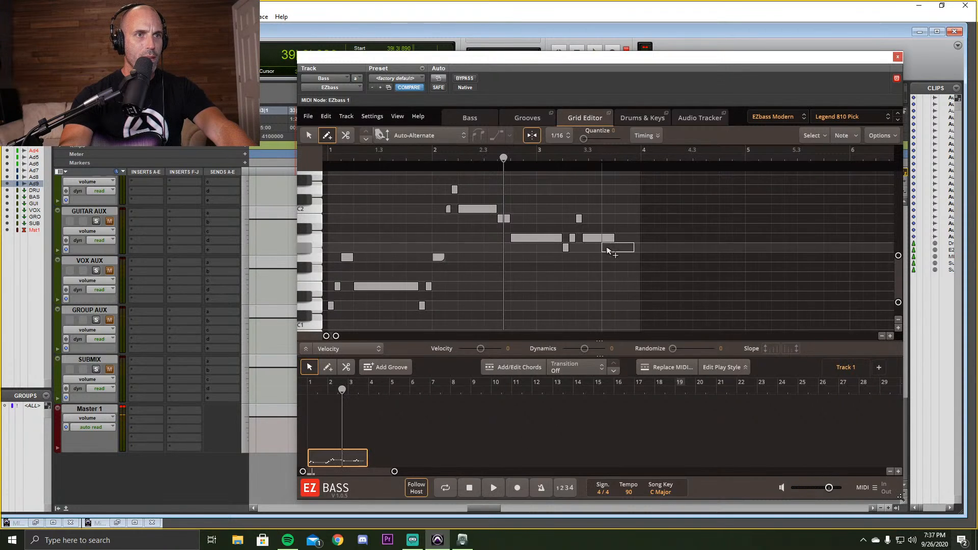
drag(614, 237, 637, 237)
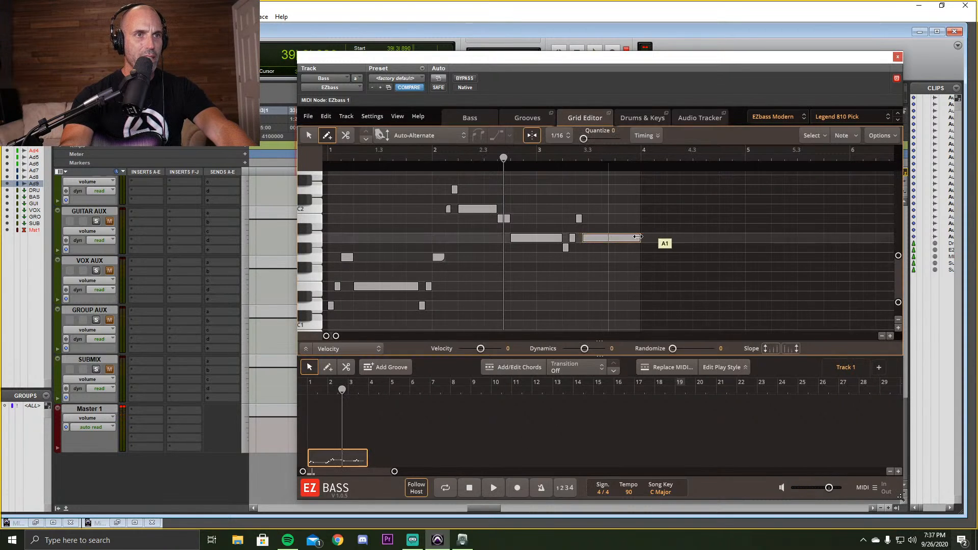
Draw short G1 and A1 notes at the start of bar 4, followed after a small gap by a B1 eighth note.
click(642, 286)
drag(645, 287, 651, 259)
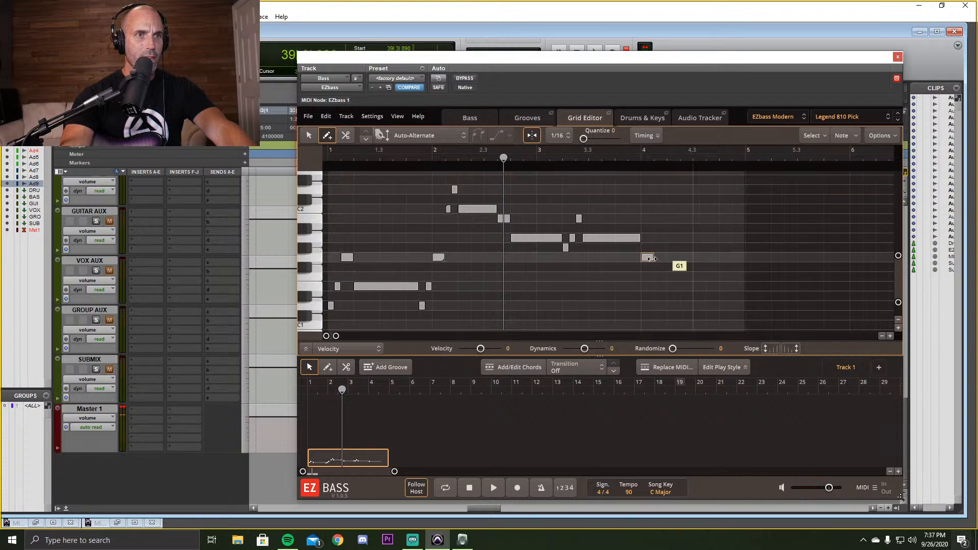
click(650, 248)
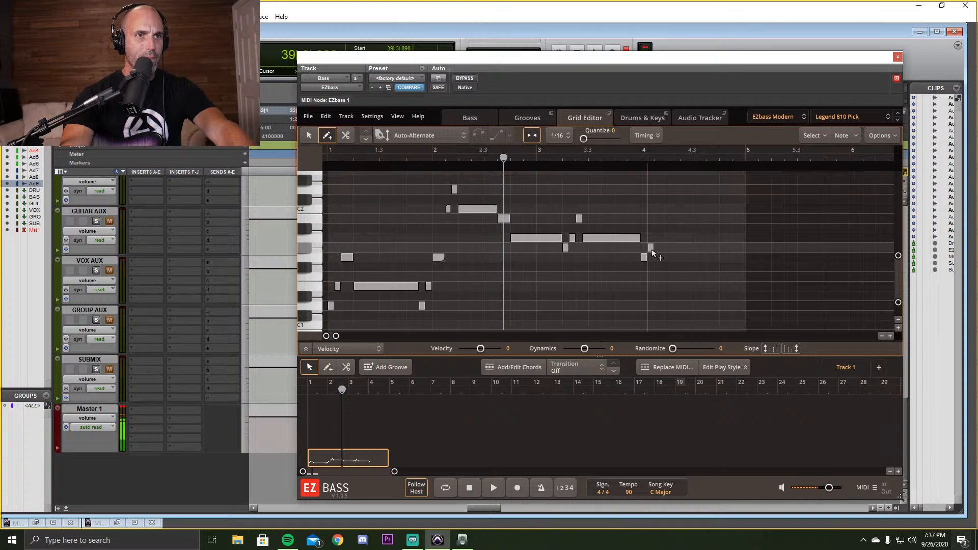
drag(652, 249, 651, 238)
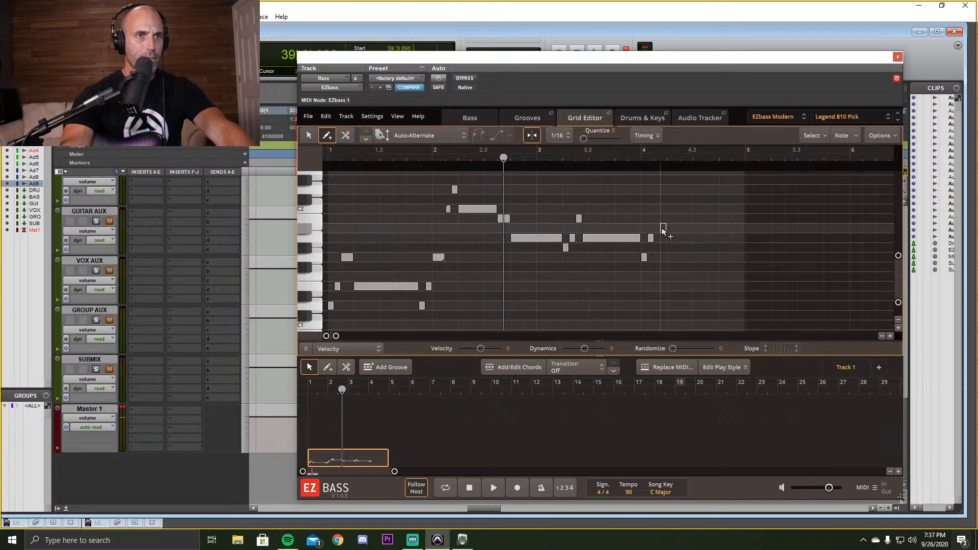
click(663, 228)
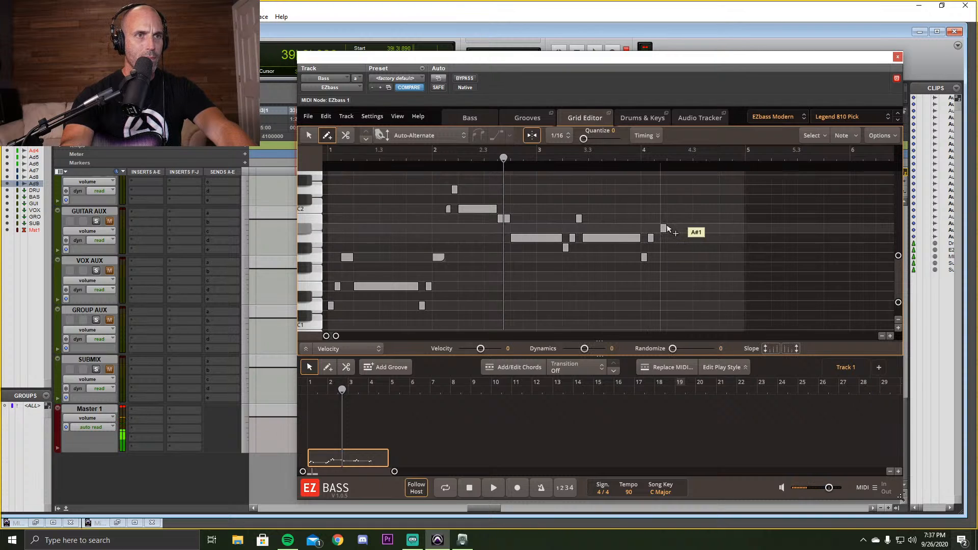
drag(667, 227, 667, 221)
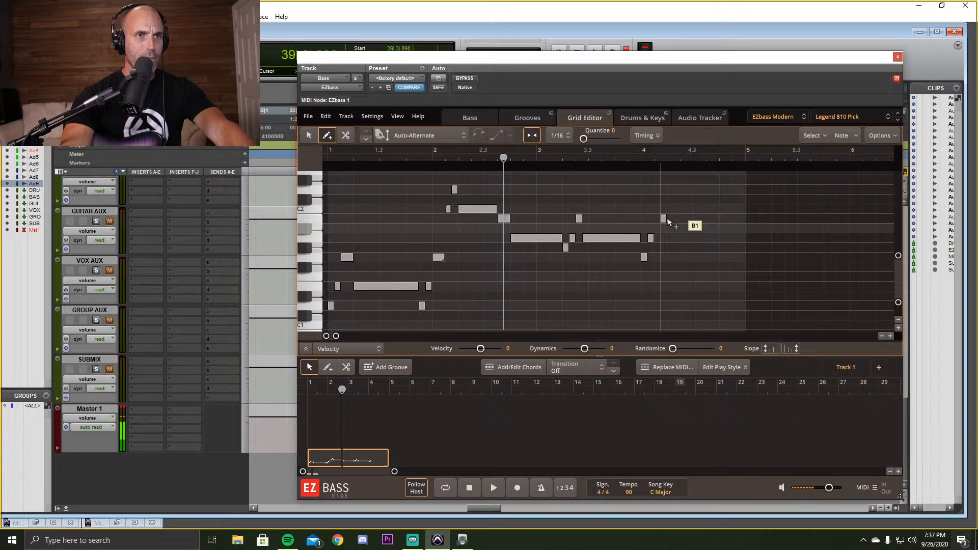
Play from early in bar 3, move the bar 4 B1 note directly behind the A1, and add a second B1 note after it.
click(619, 160)
click(555, 160)
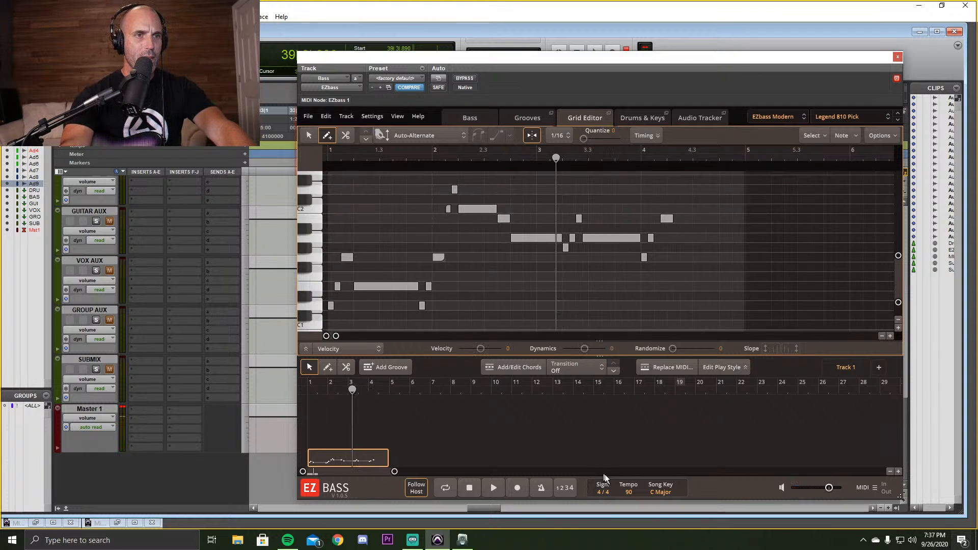
click(497, 482)
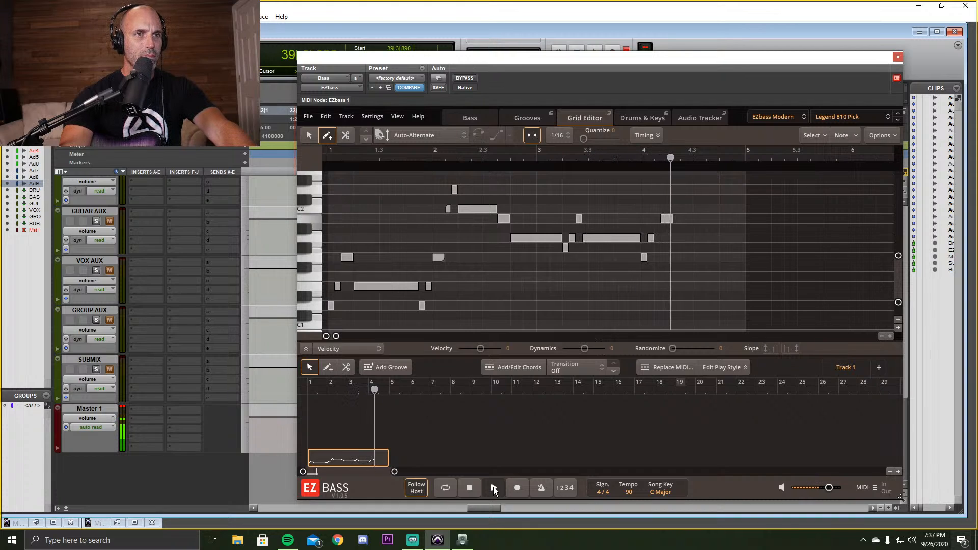
drag(669, 220, 663, 220)
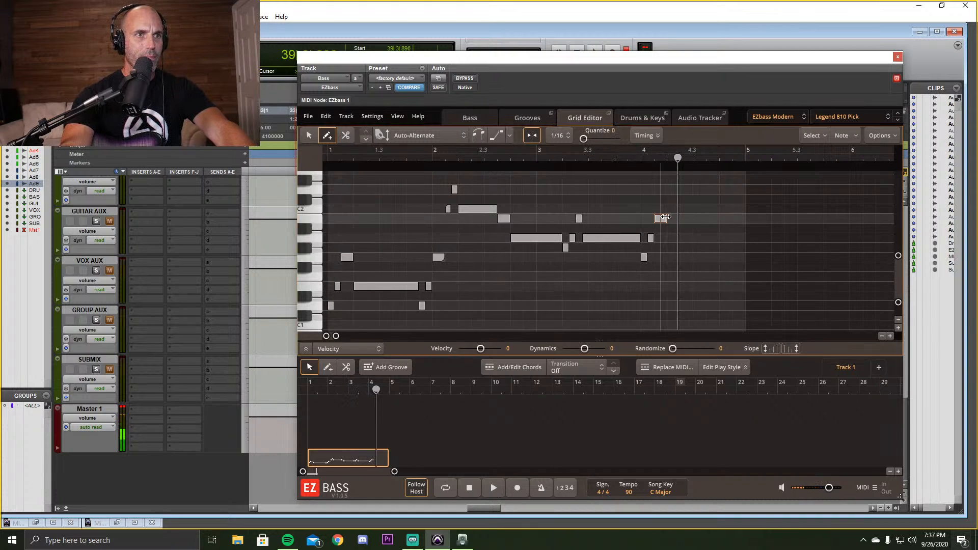
click(672, 220)
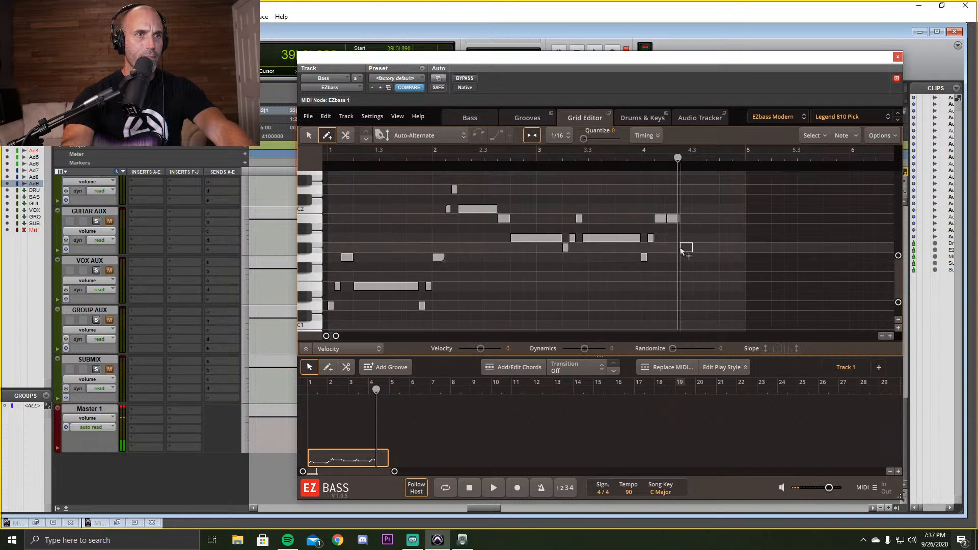
Draw an E1 note after the two B1 notes in bar 4 and lengthen it to just before beat 3 of bar 5.
click(683, 258)
drag(685, 269, 685, 278)
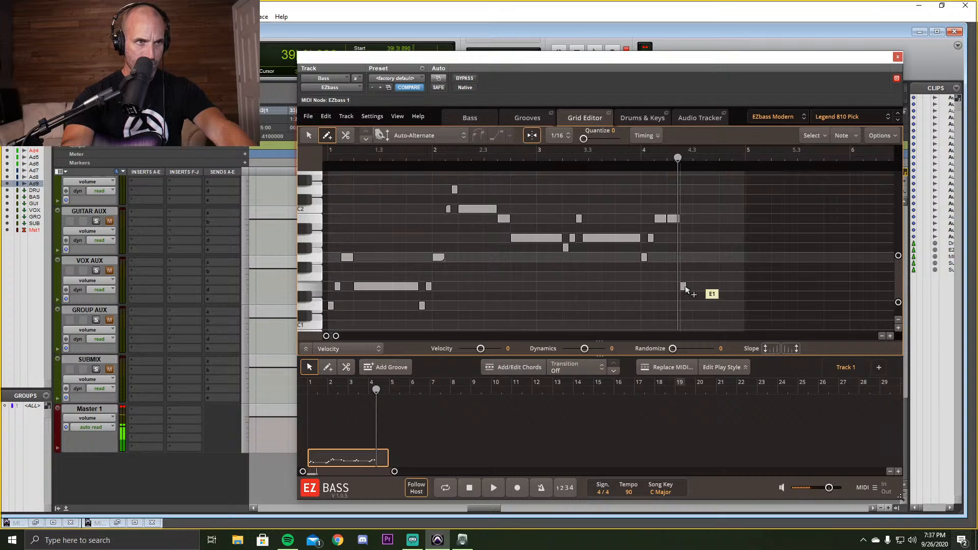
drag(685, 287, 790, 288)
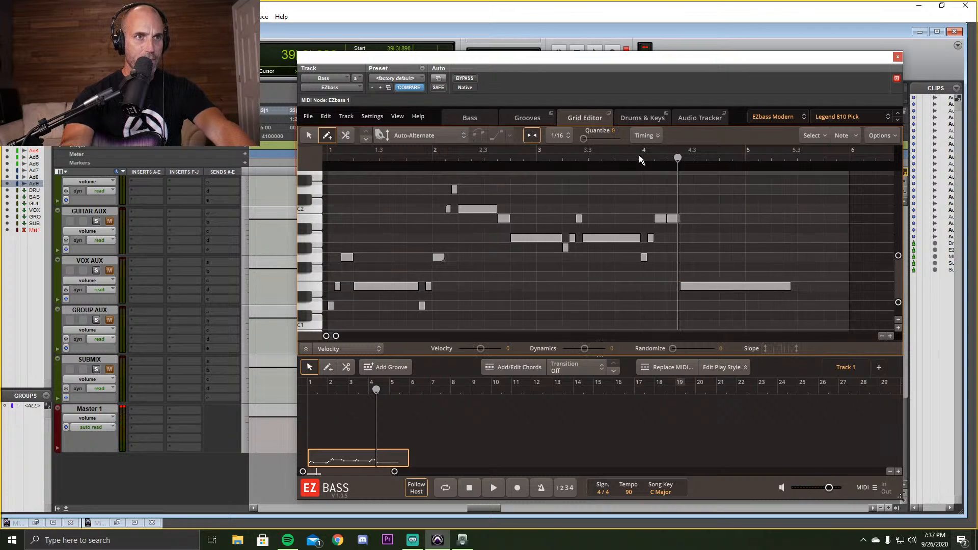
Play the phrase from early in bar 3 through the long E1 note, stop, and move the EZbass window aside to uncover the Pro Tools timeline.
click(557, 161)
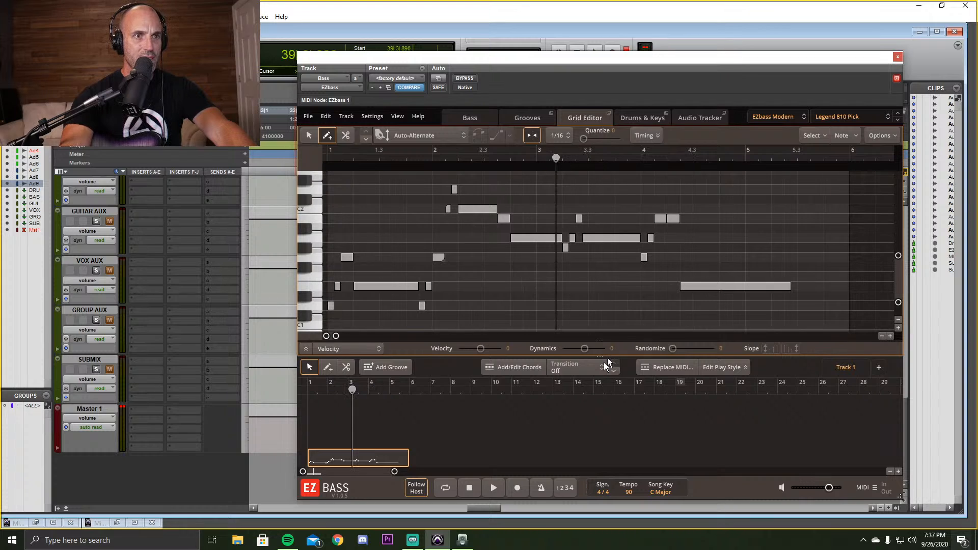
click(489, 490)
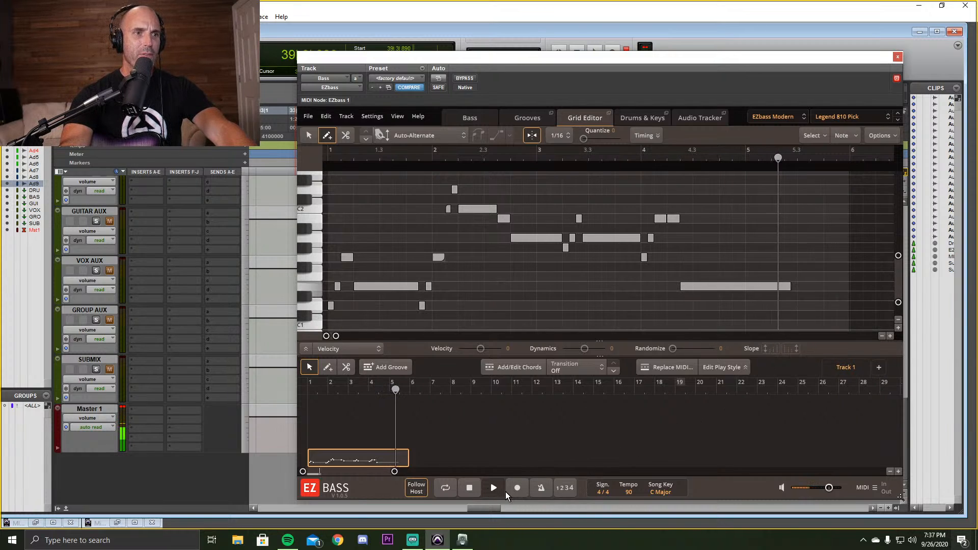
click(469, 487)
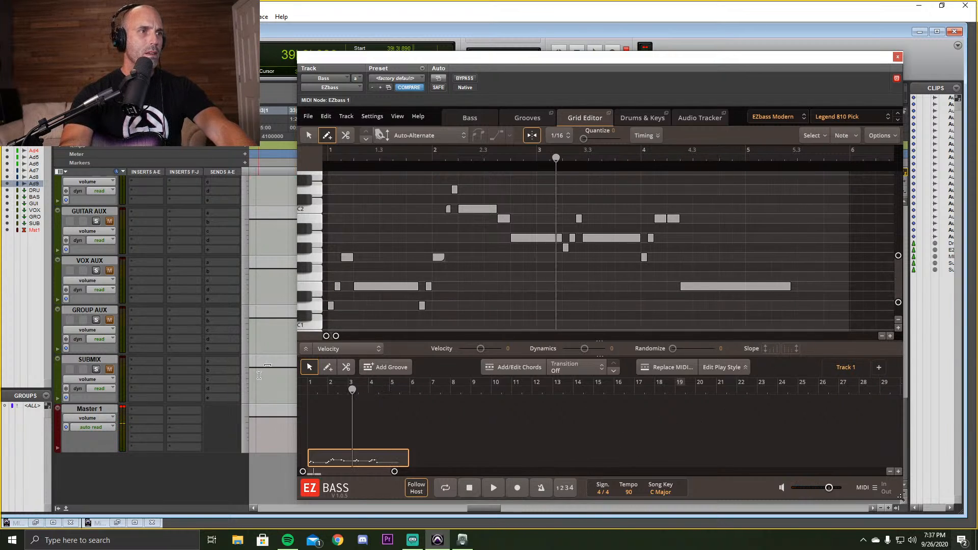
drag(711, 54, 977, 24)
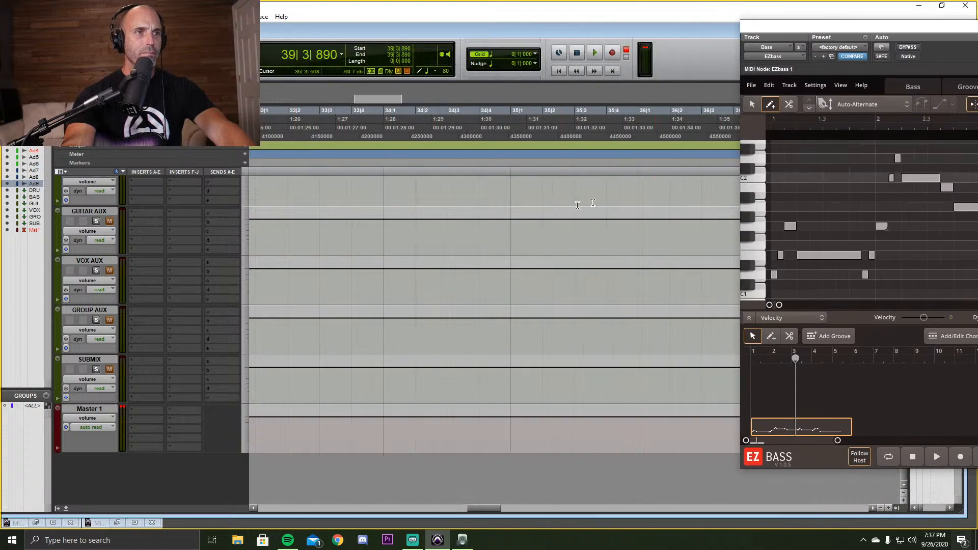
Delete the existing MIDI clip from the Bass track in the Pro Tools timeline.
scroll(501, 306, up, 5)
click(462, 320)
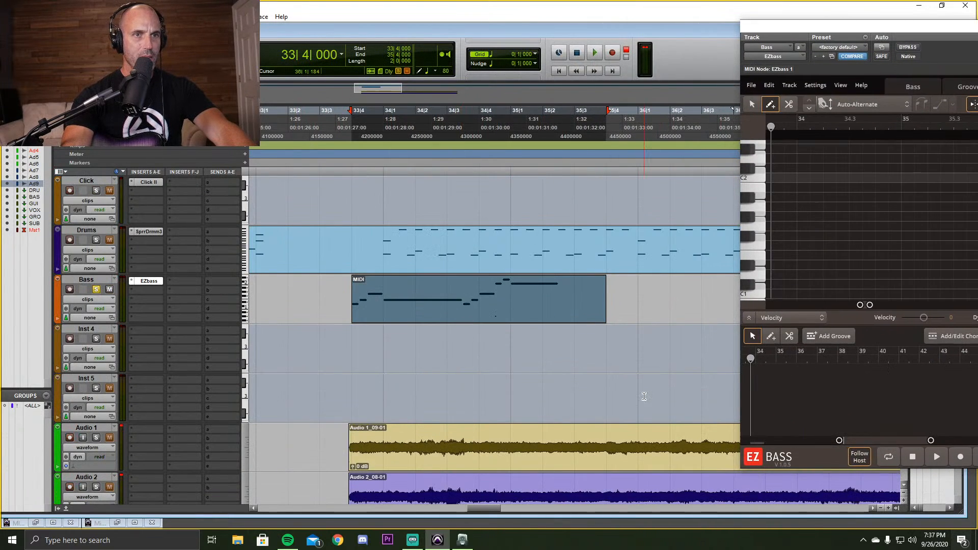
key(Delete)
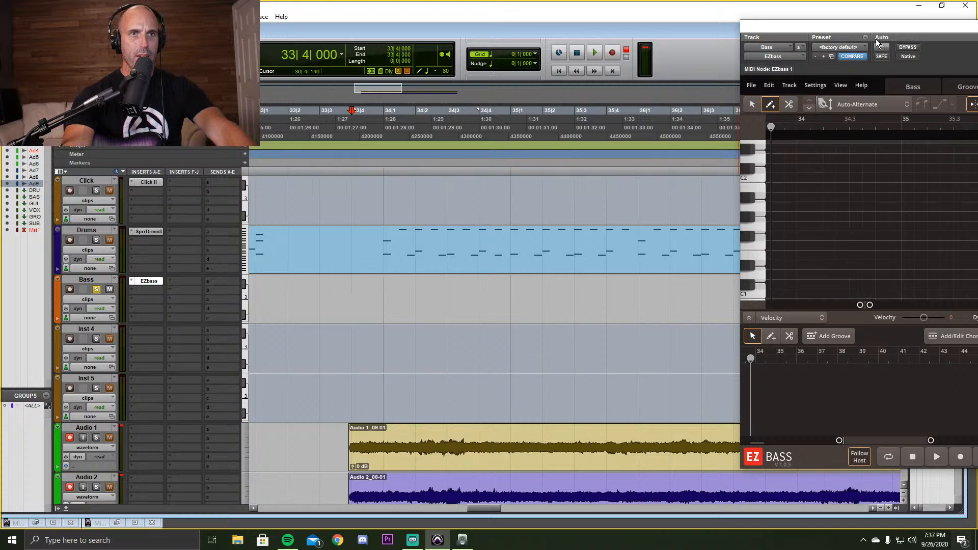
Place the updated EZbass line on the Bass track as a MIDI clip and align its start to 33|4|000.
drag(886, 25, 977, 13)
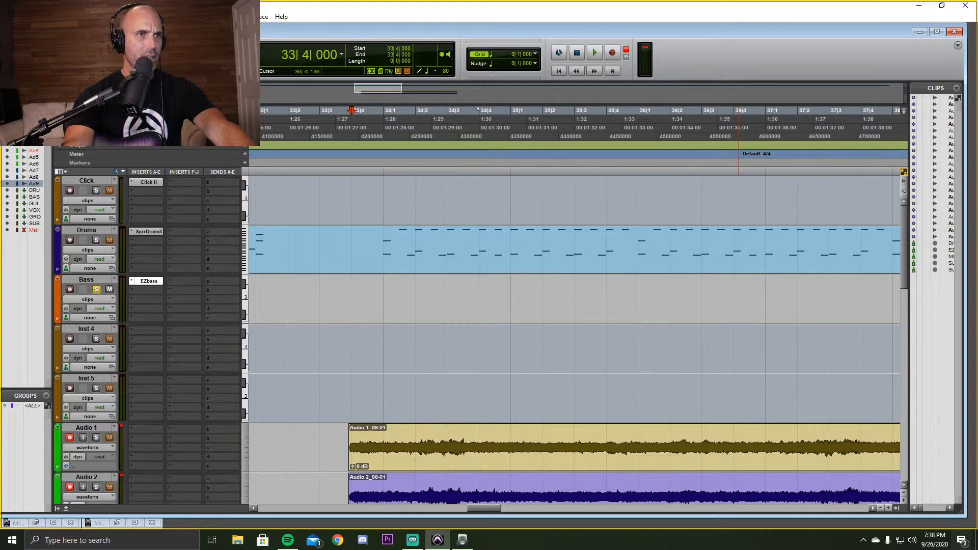
drag(977, 349, 315, 315)
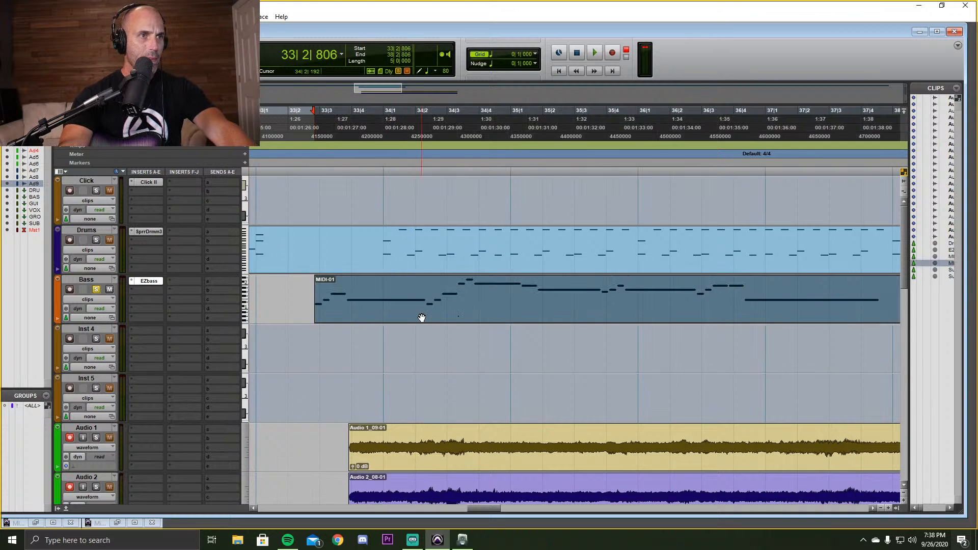
drag(422, 319, 446, 320)
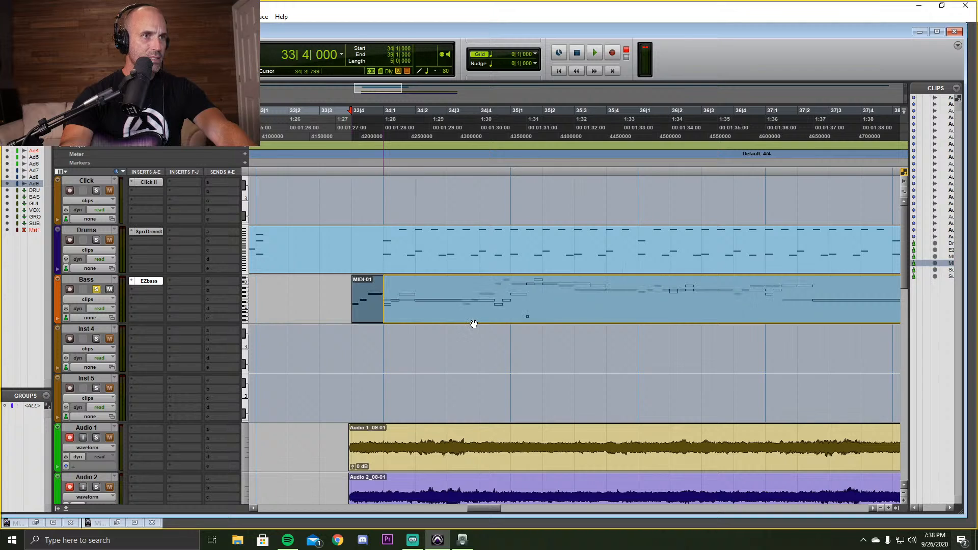
Remove the pickup notes before bar 34 from the new bass clip so that it starts at 34|1|000.
click(381, 294)
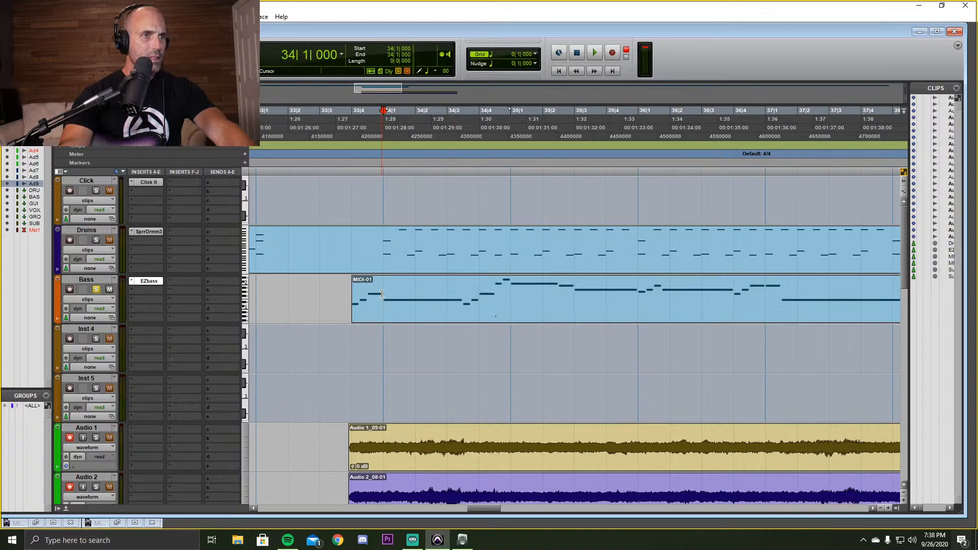
drag(382, 294, 341, 292)
key(Delete)
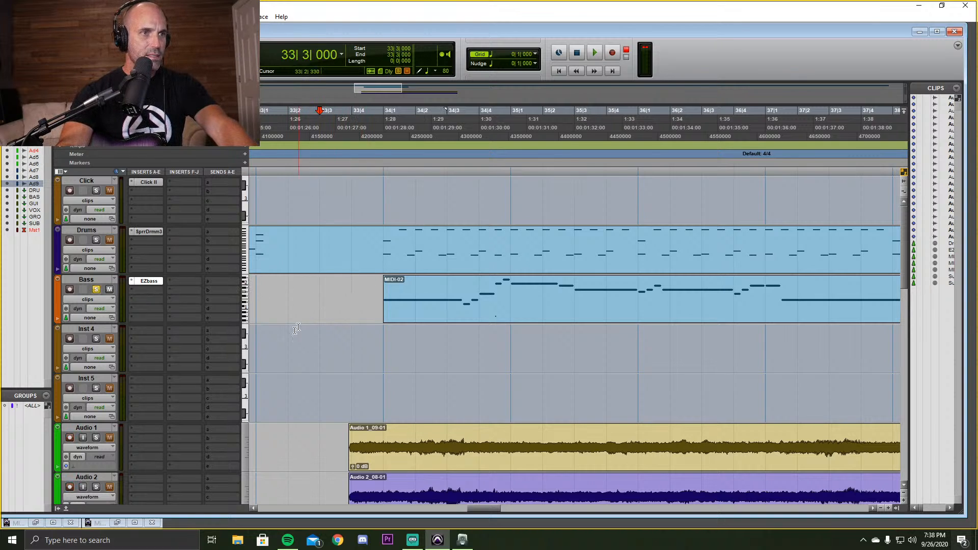
Unsolo the Bass track and play the full arrangement from 33|3|000 into bar 36.
click(99, 290)
key(space)
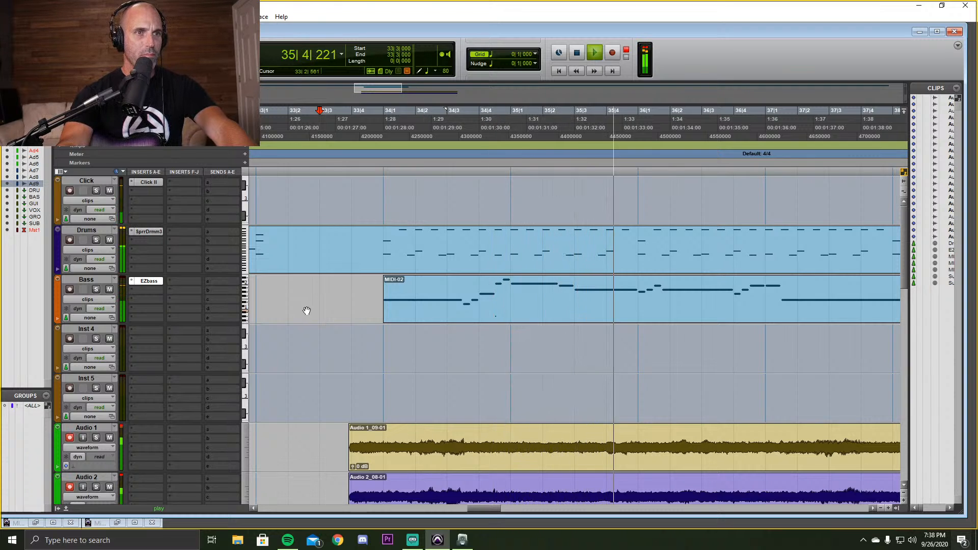
key(space)
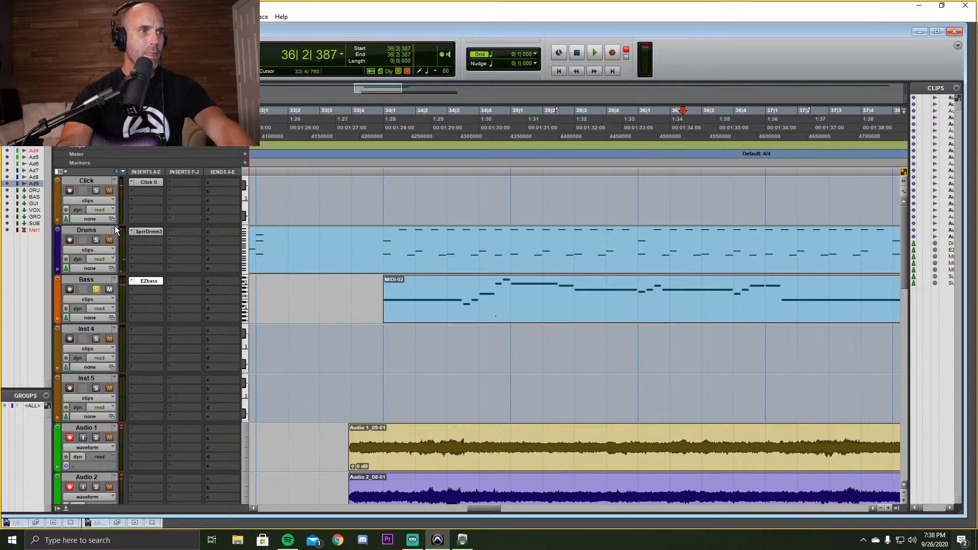
Solo the Drums together with the Bass and play them from 34|1|000, then again from 36|1|000.
click(383, 150)
key(space)
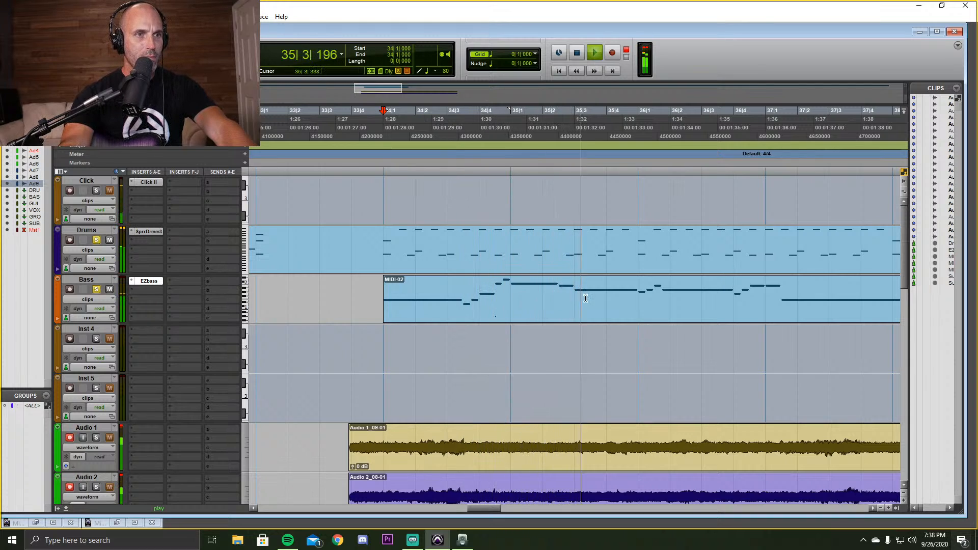
key(space)
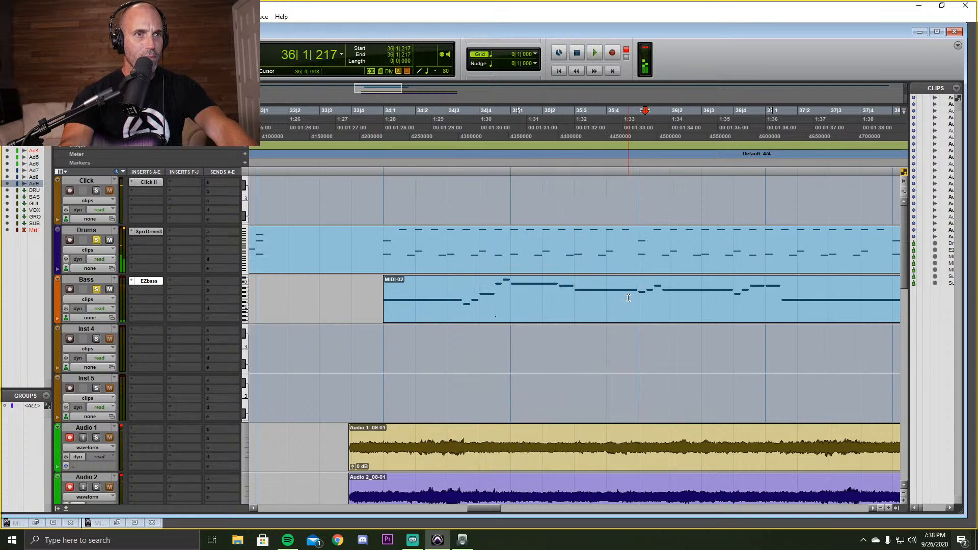
key(space)
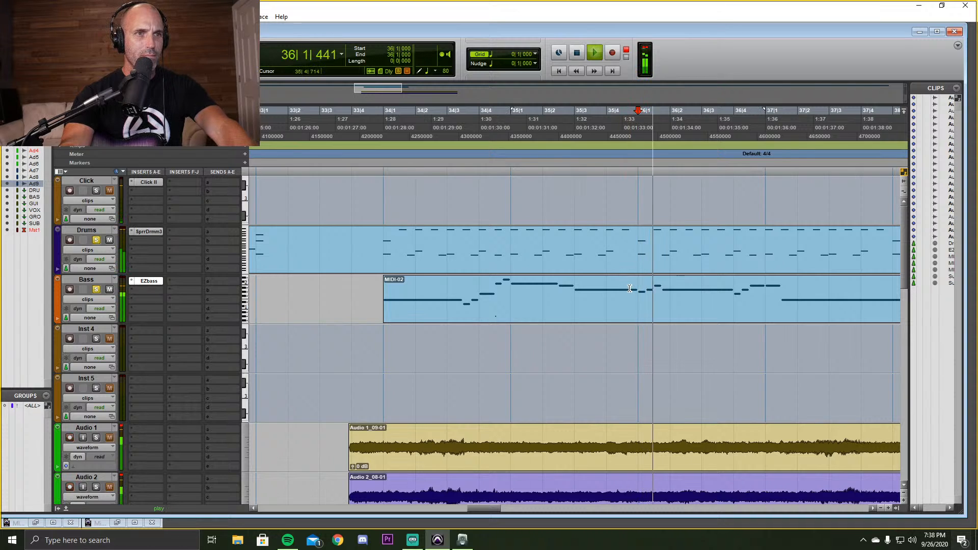
Open the bass clip in the MIDI Editor, focused on the notes around bar 36.
right_click(626, 290)
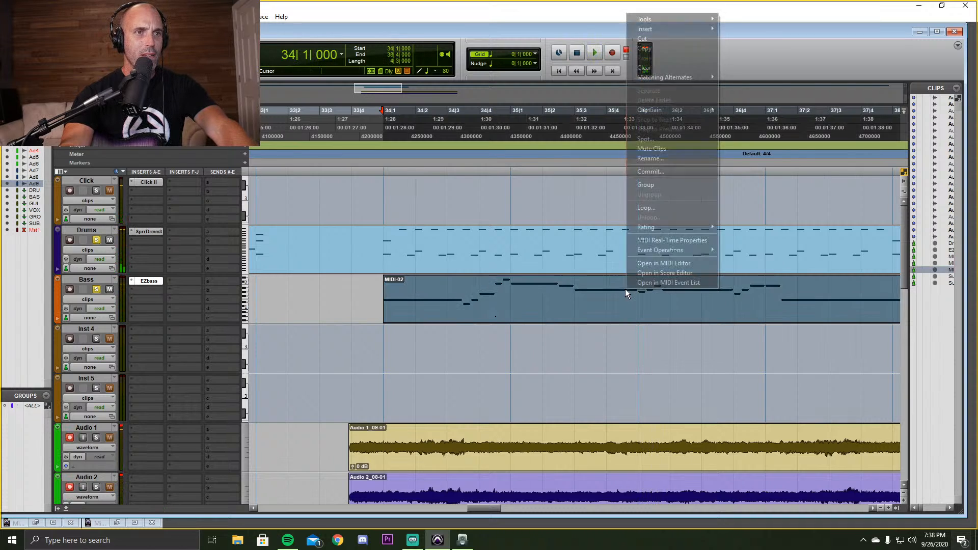
click(657, 263)
click(53, 522)
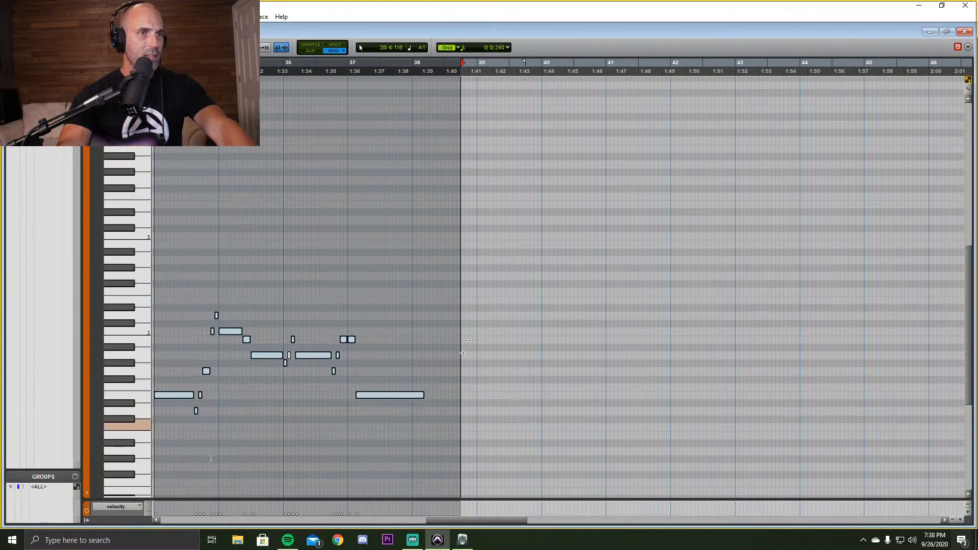
key(t)
key(t)
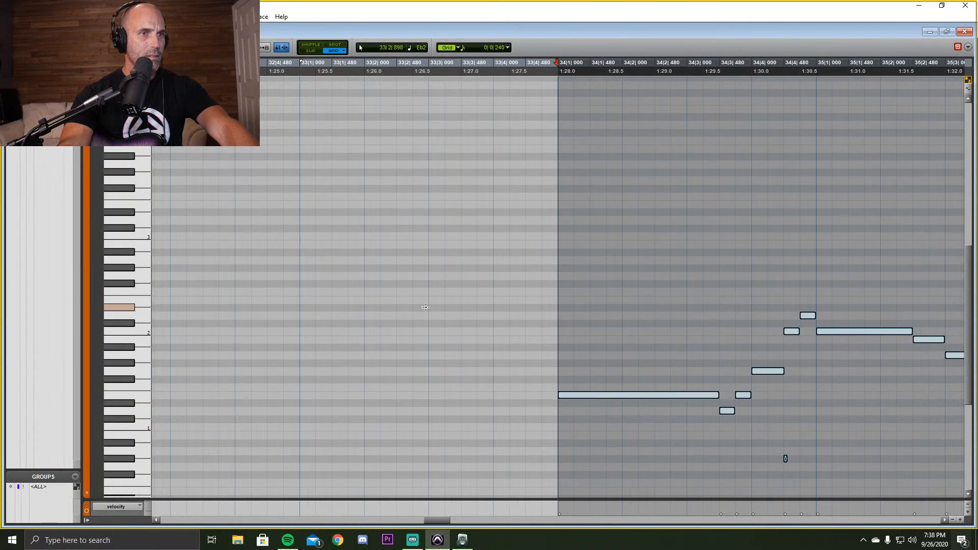
key(r)
click(714, 61)
key(r)
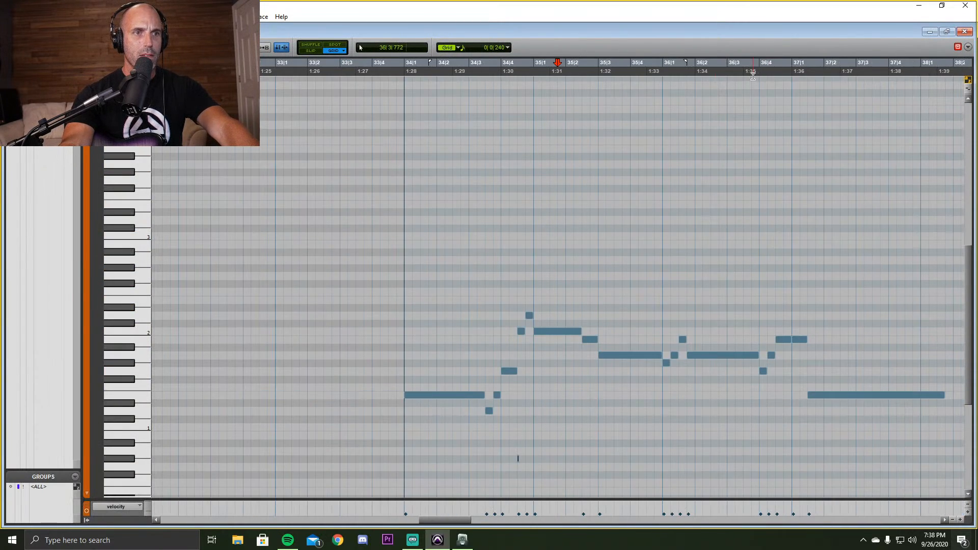
key(r)
click(623, 70)
key(t)
key(t)
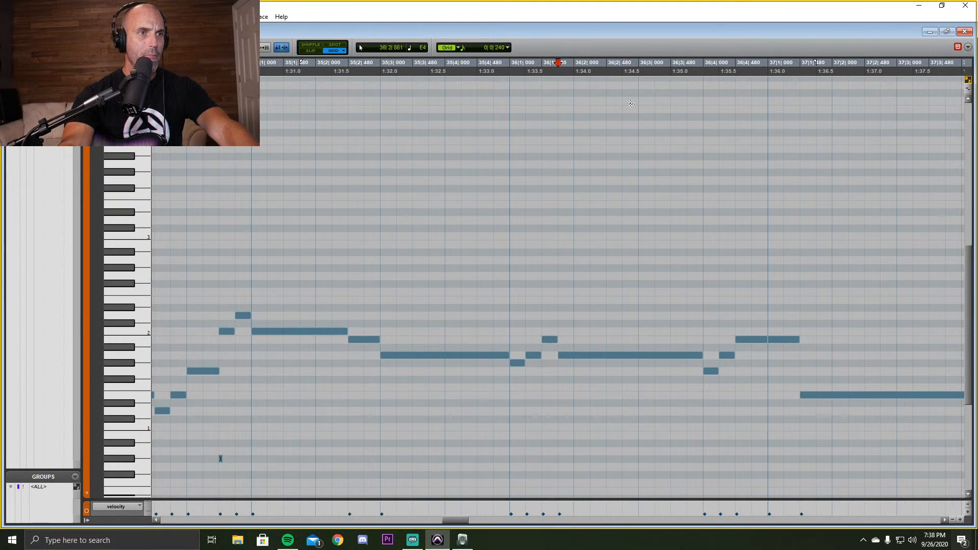
Play the bass notes from 35|3|480 across the start of bar 36.
click(415, 91)
key(space)
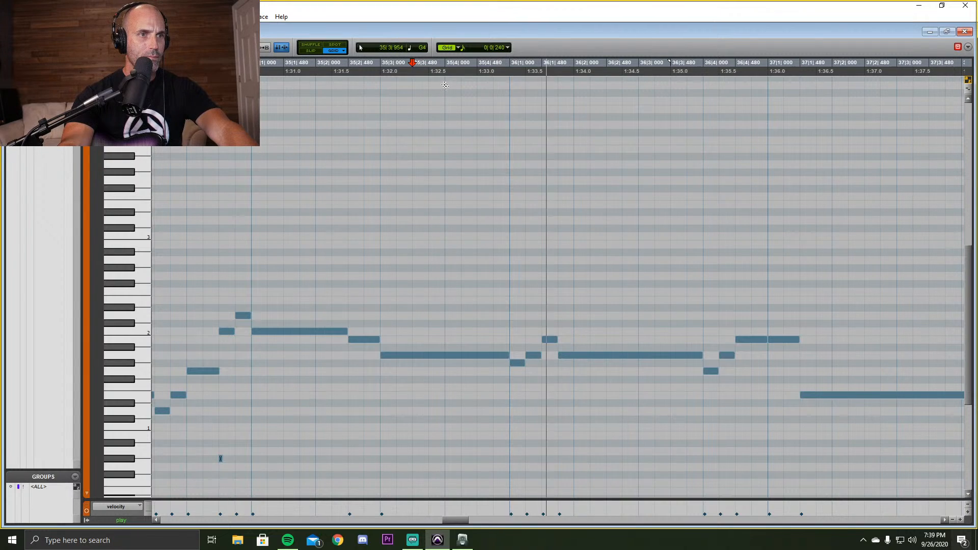
key(space)
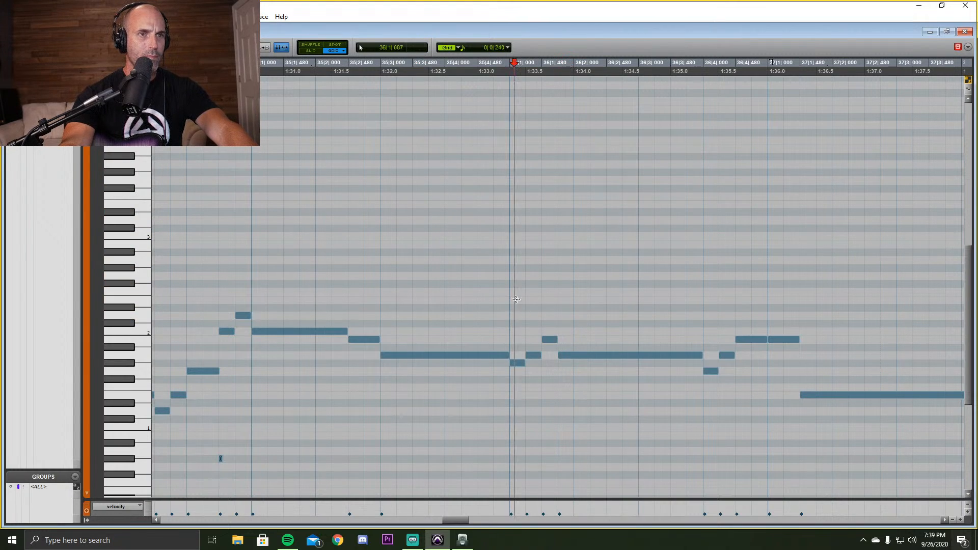
Shift all notes from bar 36 onward a sixteenth later and extend the long A1 note in bar 35 to meet them.
drag(510, 298, 897, 449)
drag(521, 367, 539, 368)
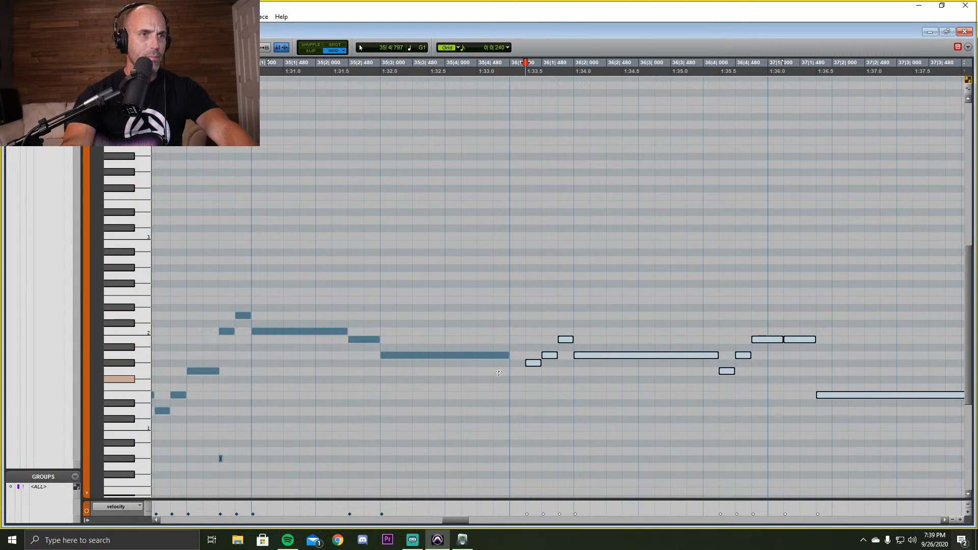
click(508, 356)
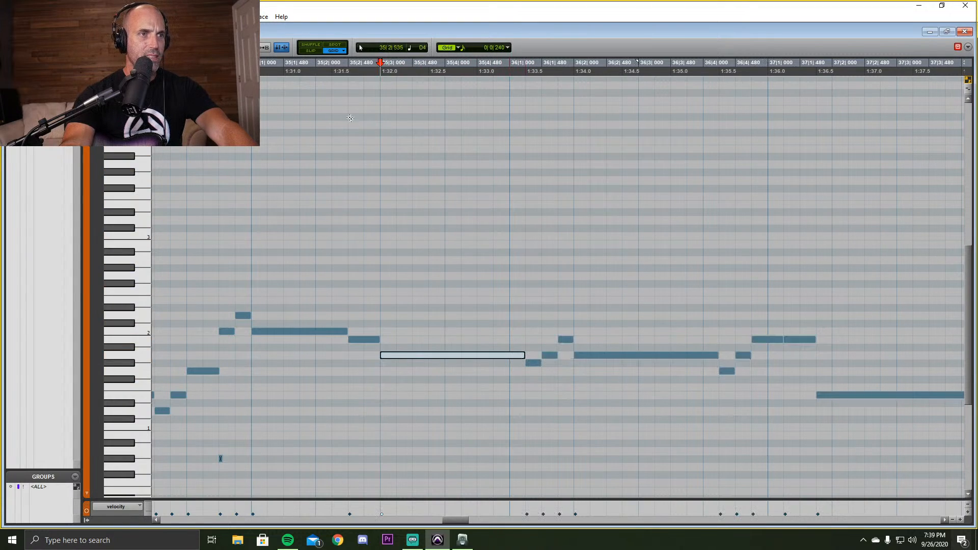
Play the shifted bass notes from about beat 3 of bar 35, then replay them from slightly earlier.
click(374, 67)
key(space)
key(space)
click(357, 75)
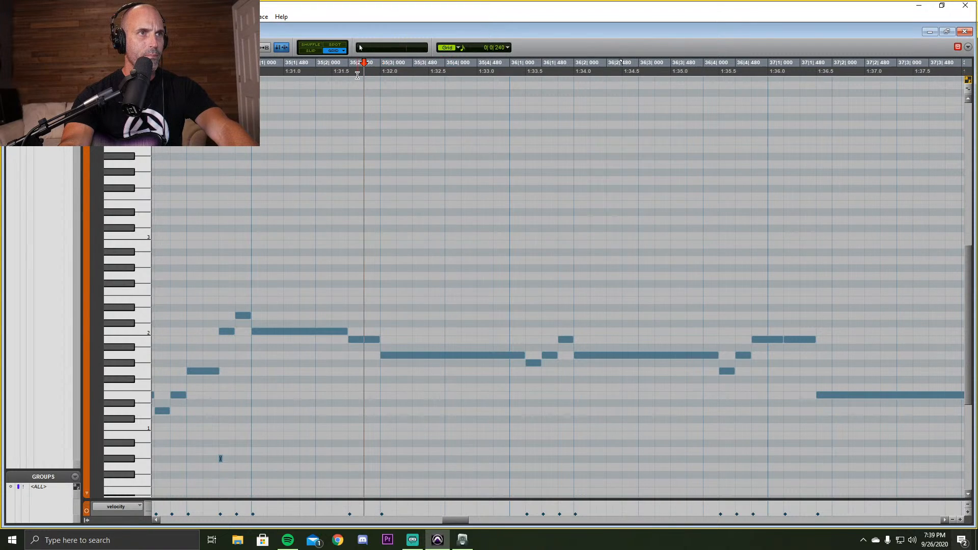
key(space)
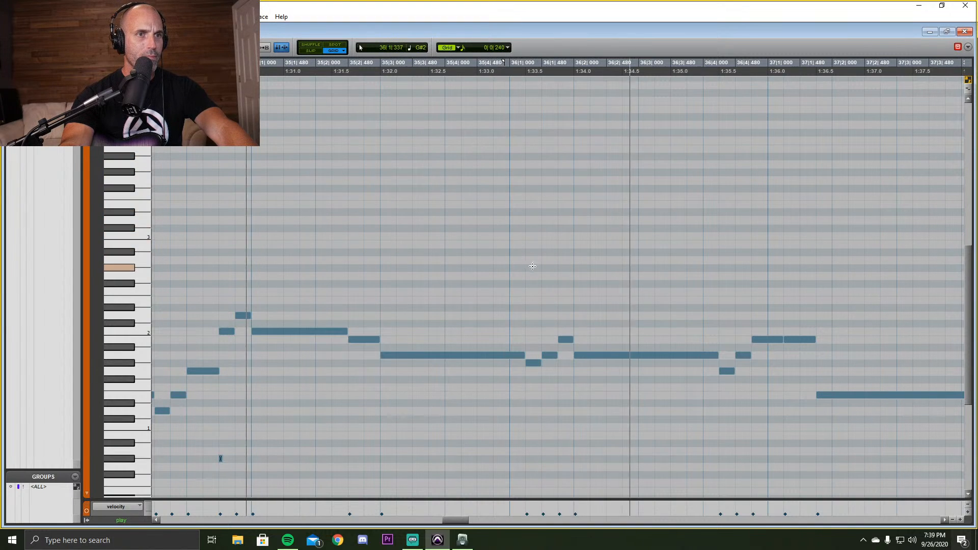
key(space)
Return to the Edit window and play from 34|1|000, then solo Audio 1 and Audio 2 as well and play from 35|4|000.
click(931, 32)
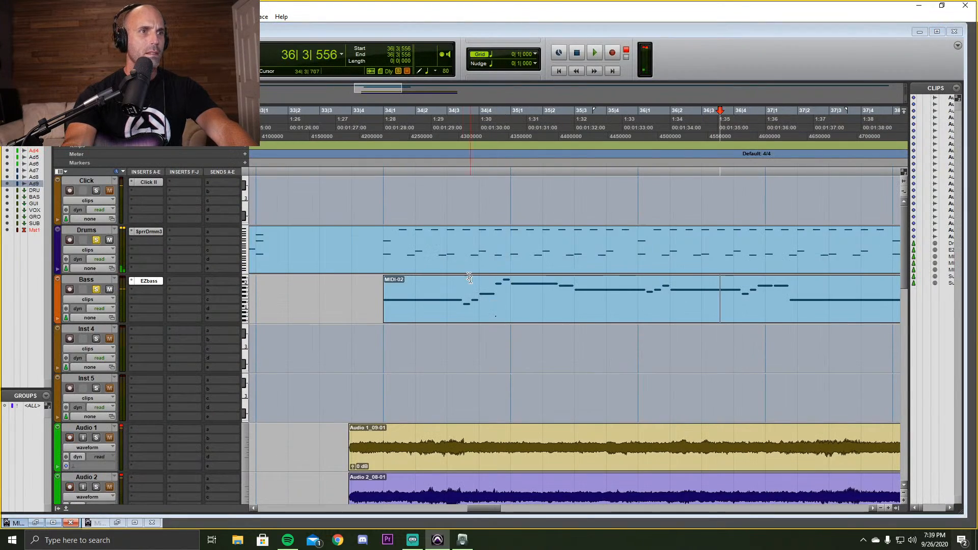
click(383, 149)
key(space)
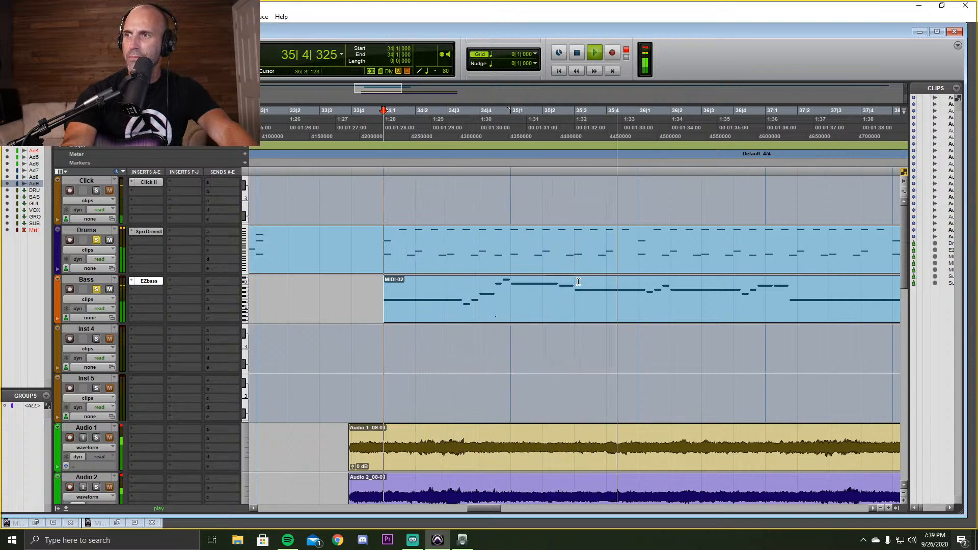
key(space)
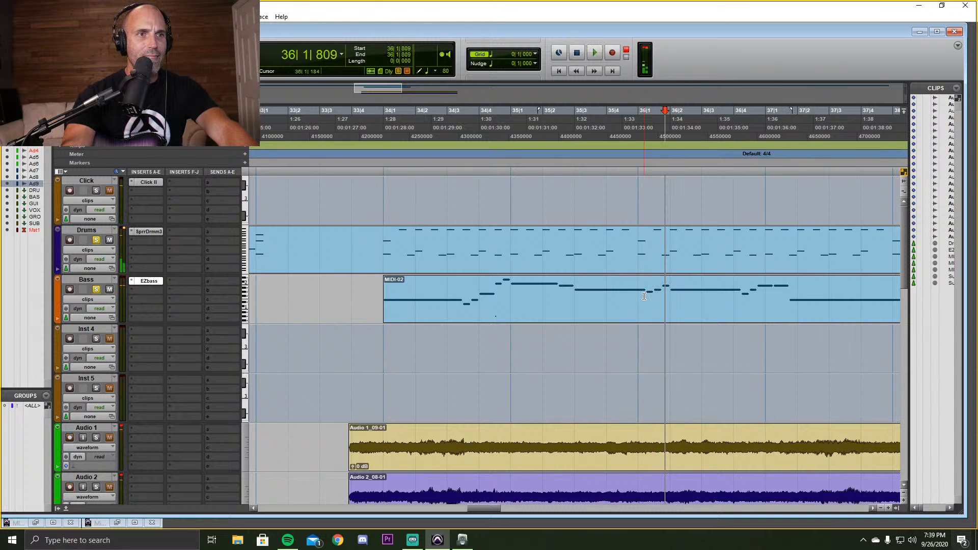
click(632, 291)
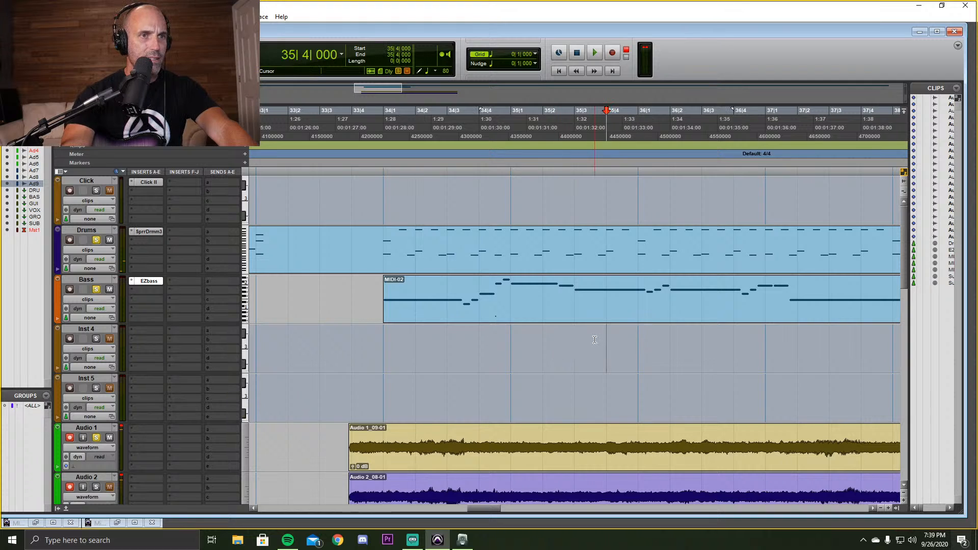
key(space)
key(space)
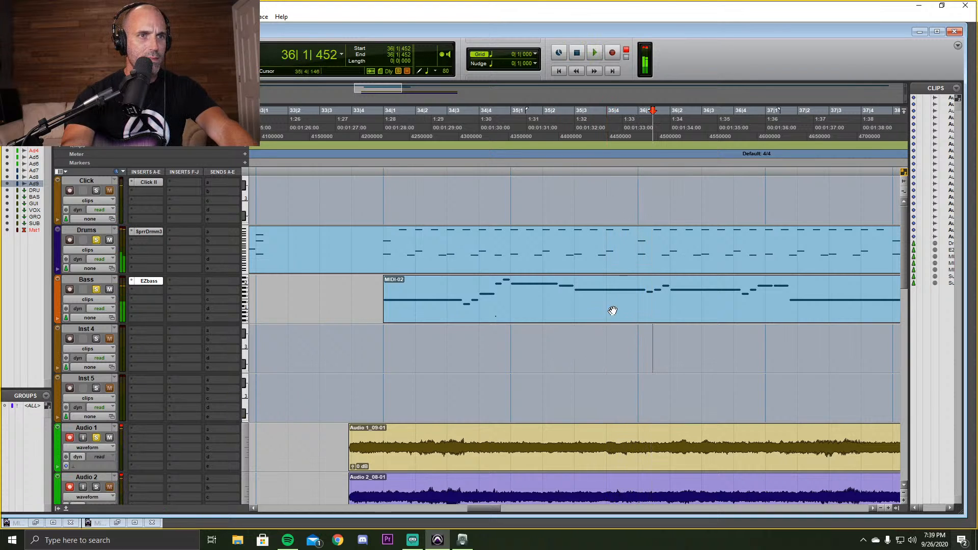
Reopen the bass clip in the MIDI Editor and shorten the long A1 note in bar 35 by two sixteenths.
right_click(636, 290)
click(664, 263)
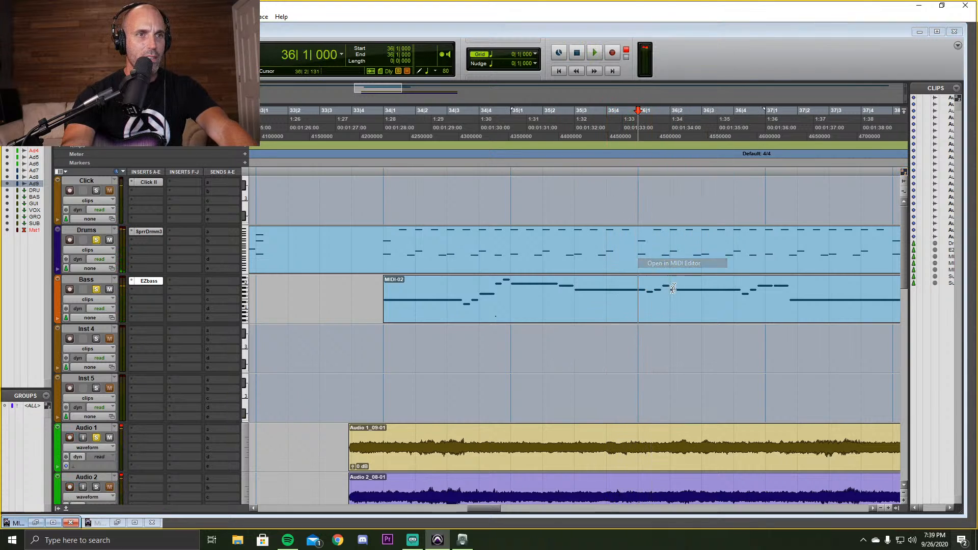
click(53, 523)
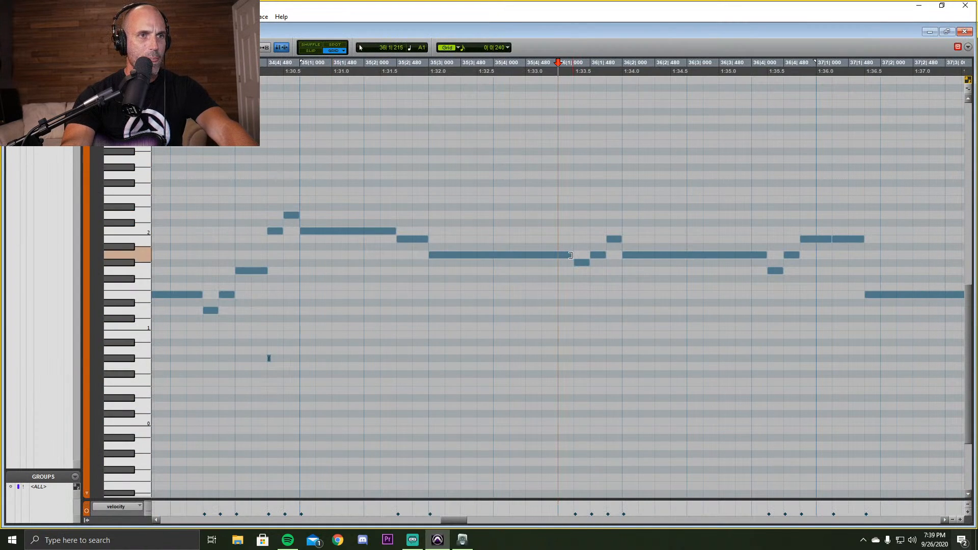
drag(570, 255, 541, 254)
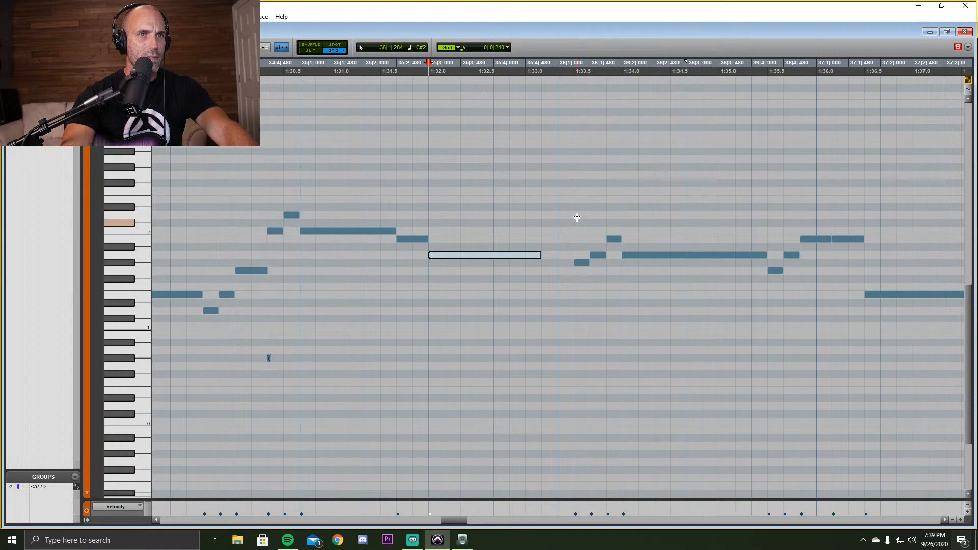
Play from 35|3|480, move all notes after the shortened A1 two sixteenths earlier to follow it directly, and replay the passage.
key(space)
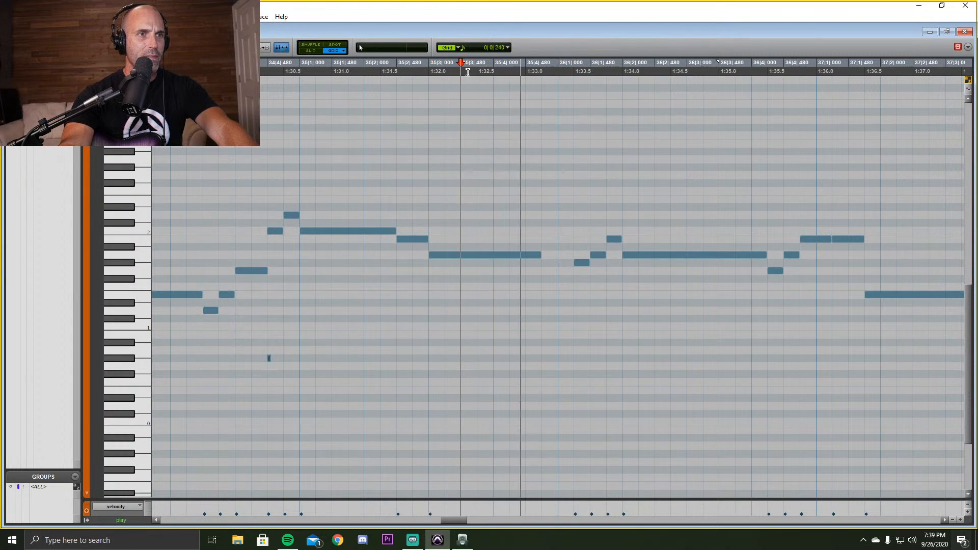
key(space)
drag(585, 202, 963, 350)
drag(582, 265, 550, 263)
click(499, 68)
key(space)
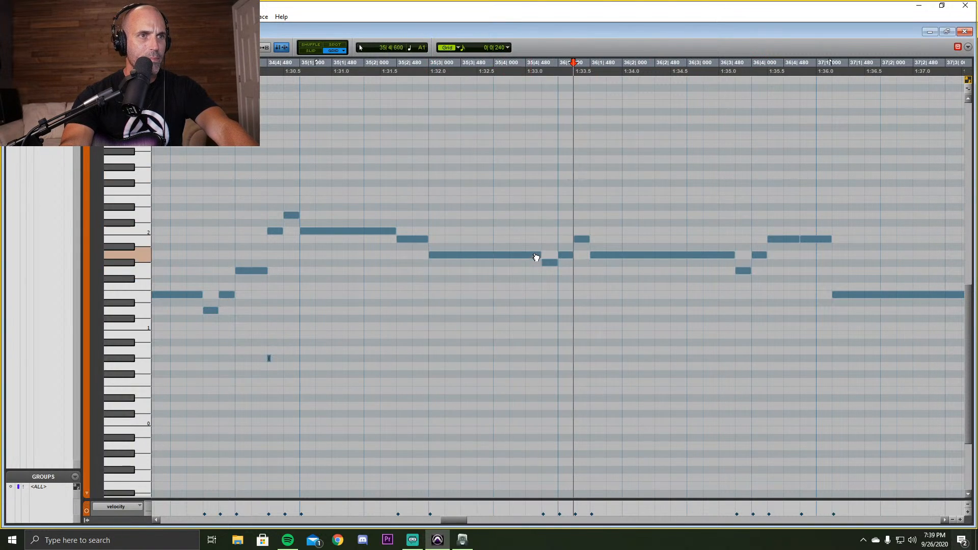
Shorten the bar 35 A1 note by another sixteenth, move all following notes a sixteenth earlier, and play from beat 2 of bar 35.
drag(537, 254, 525, 254)
drag(550, 203, 899, 342)
drag(634, 260, 626, 261)
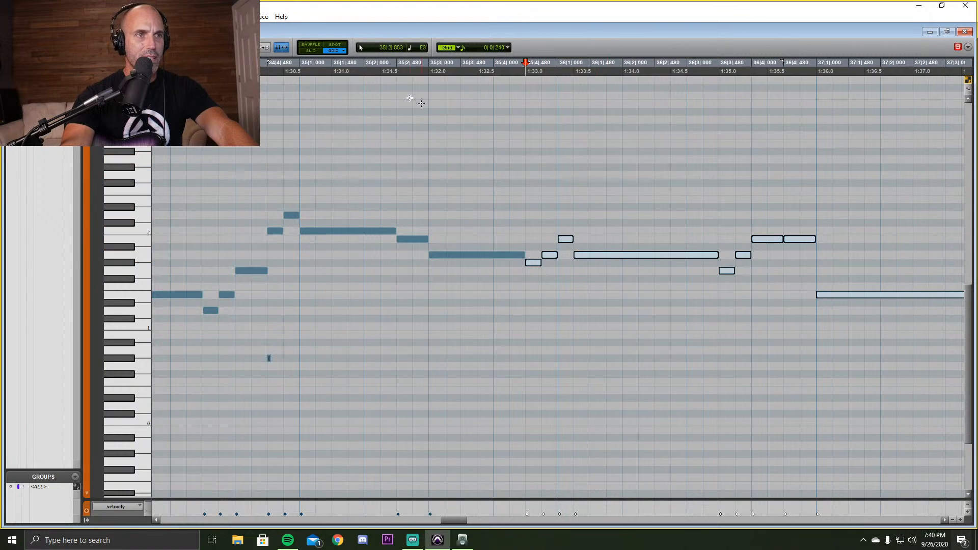
click(377, 71)
key(space)
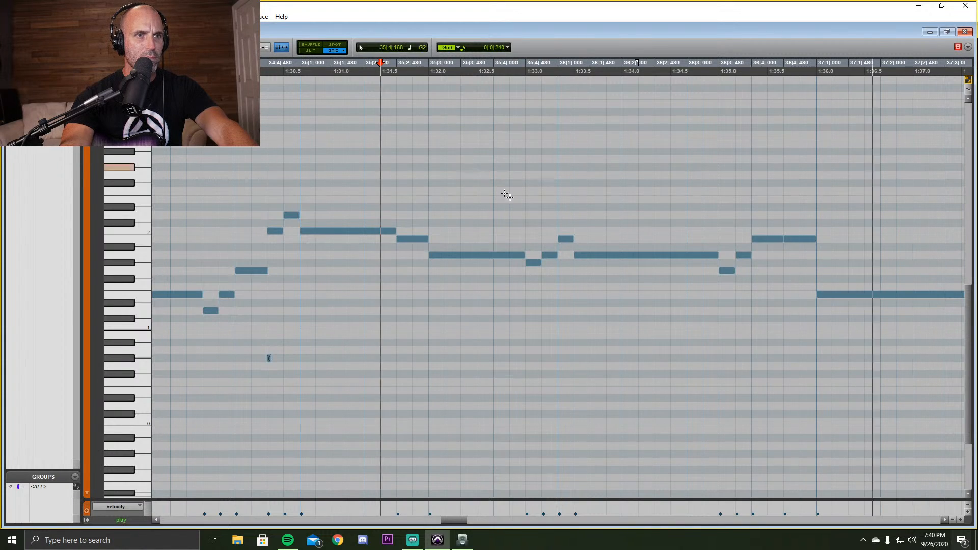
Play from 35|2|480, move the three short notes around bar 36 two sixteenths later, and trim the following A1 note to start at 36|1|720.
key(space)
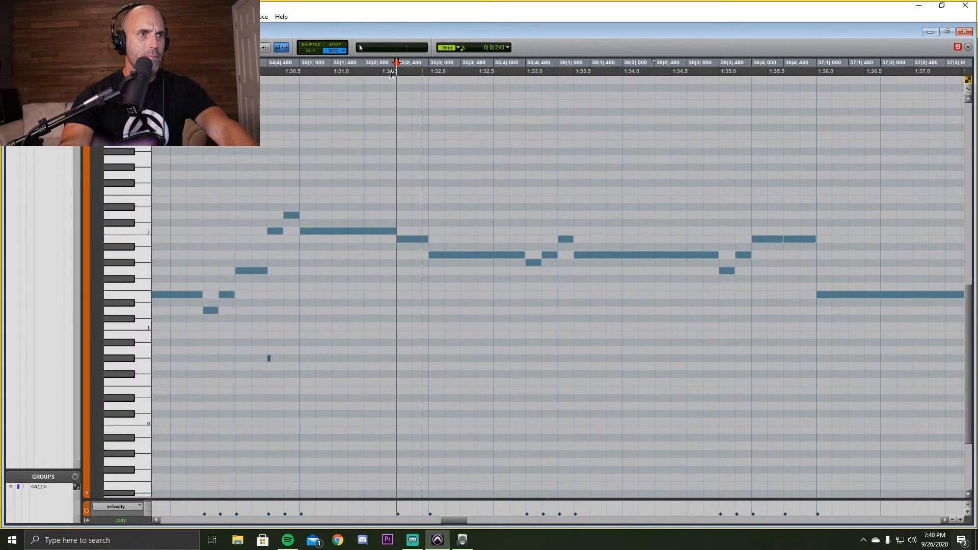
key(space)
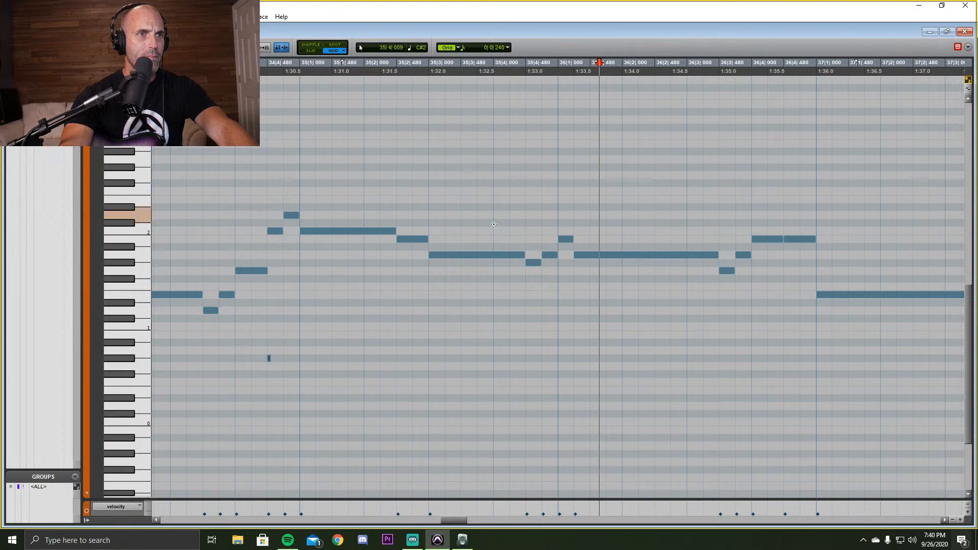
drag(529, 227, 566, 263)
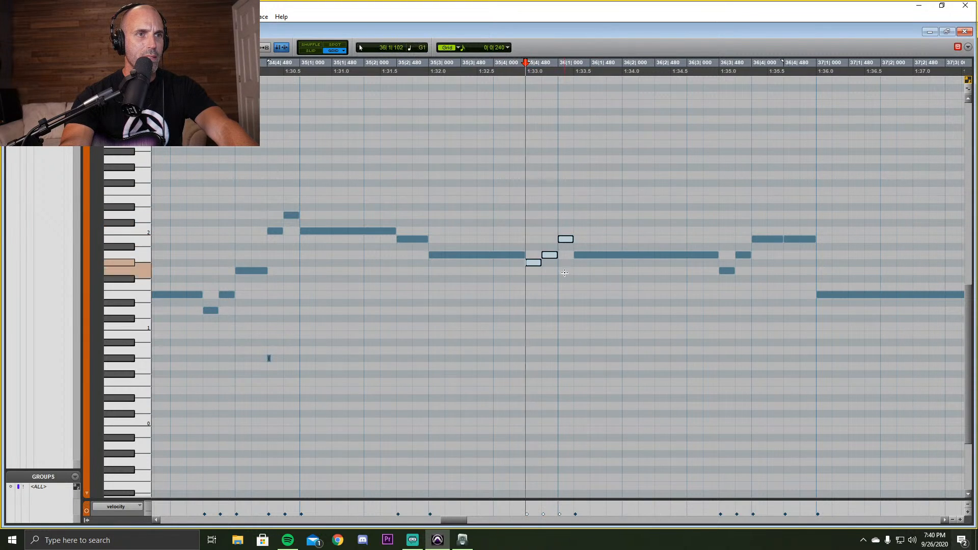
click(577, 255)
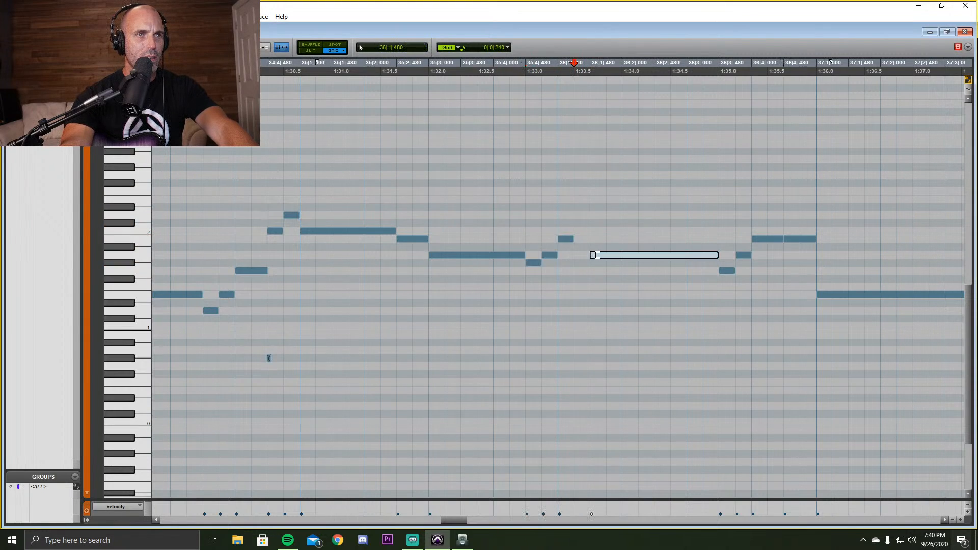
drag(578, 209, 536, 269)
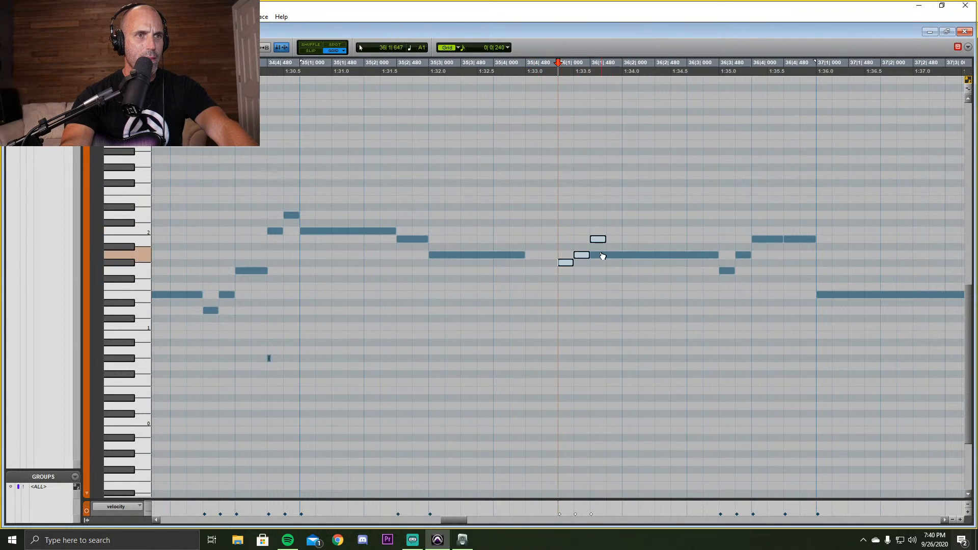
click(598, 255)
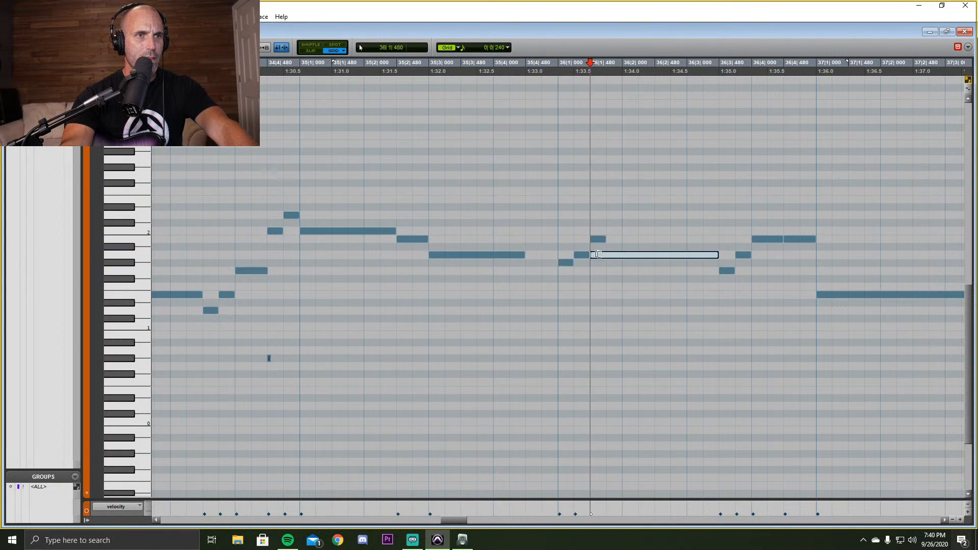
Play the moved notes from just before bar 36, including once from 35|4|720.
click(555, 67)
key(space)
key(space)
click(547, 67)
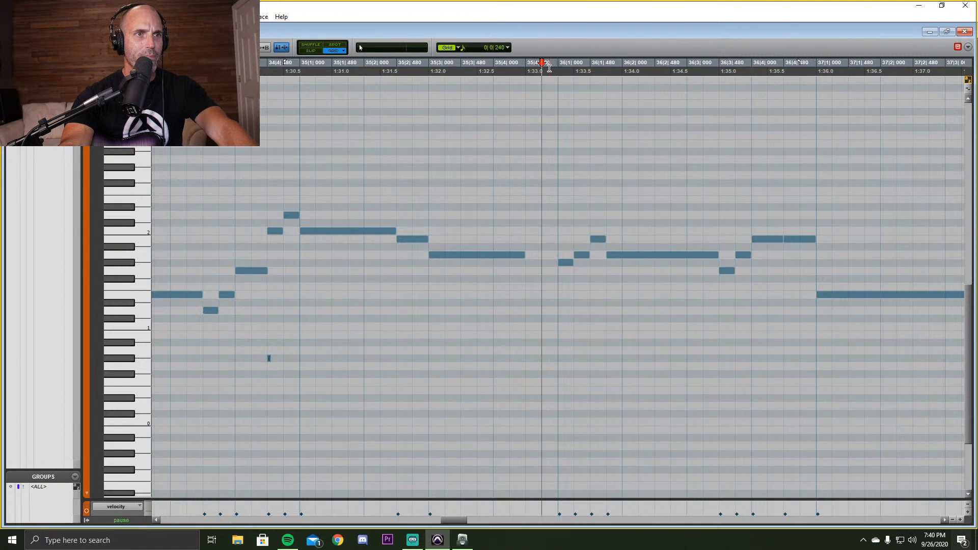
key(space)
key(space)
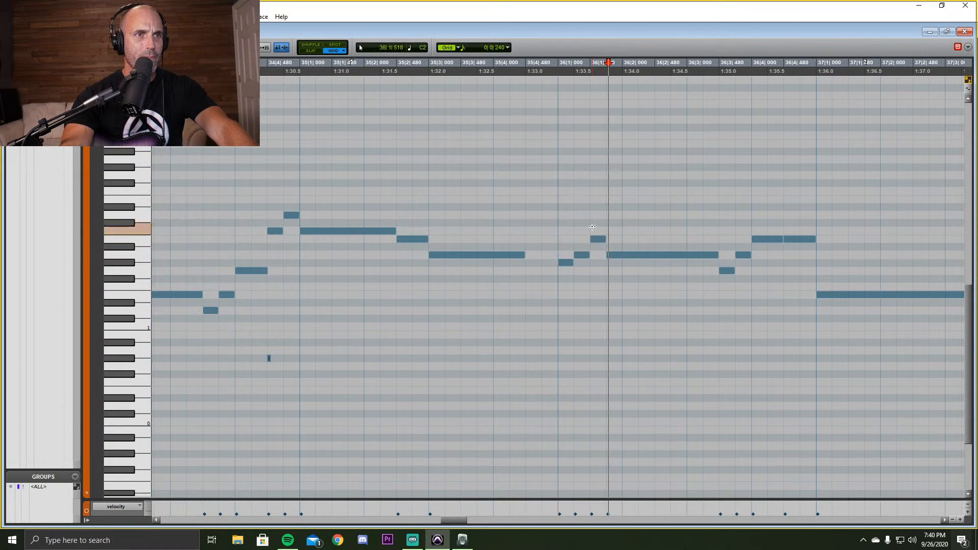
Move the three short notes a sixteenth earlier, extend the A1 notes on either side to meet them, and play from 35|3|000.
drag(601, 220, 568, 267)
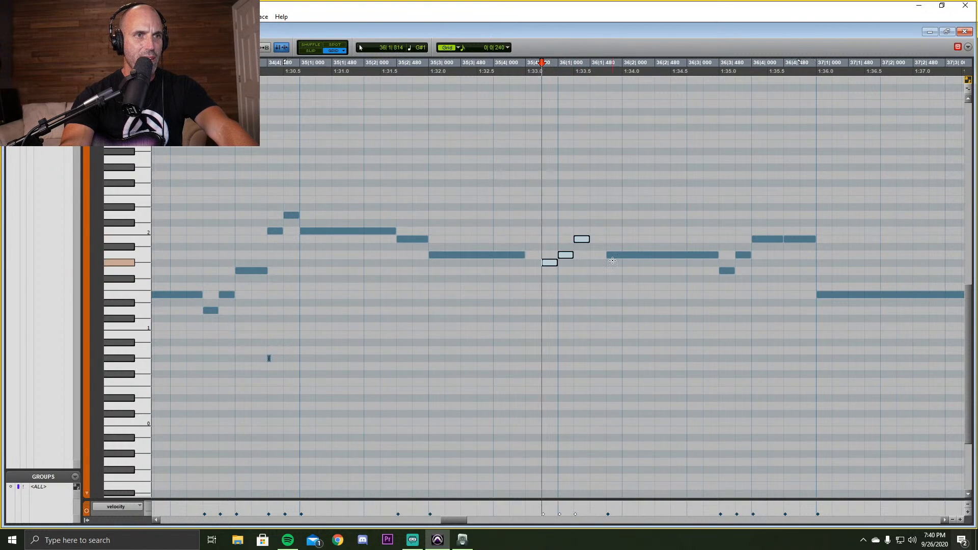
drag(607, 254, 591, 255)
click(523, 255)
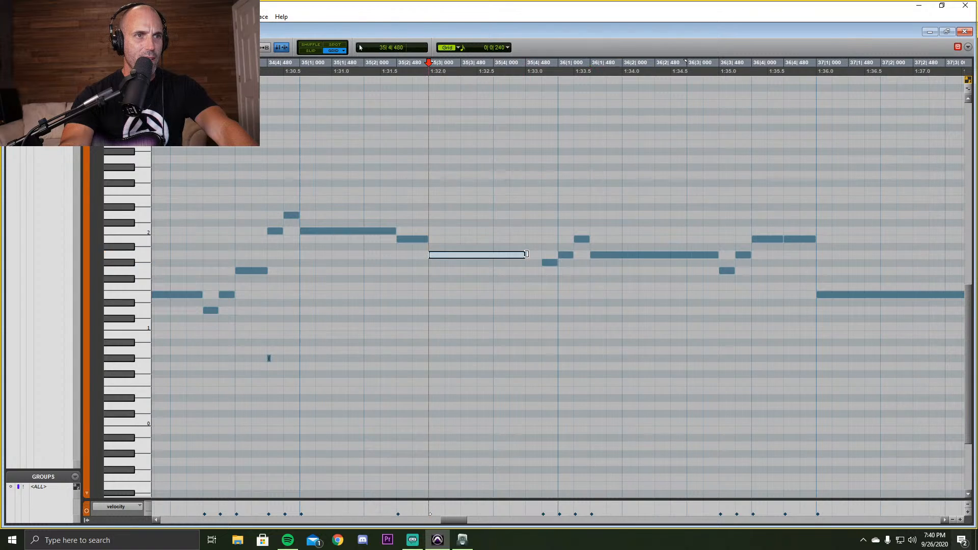
click(424, 72)
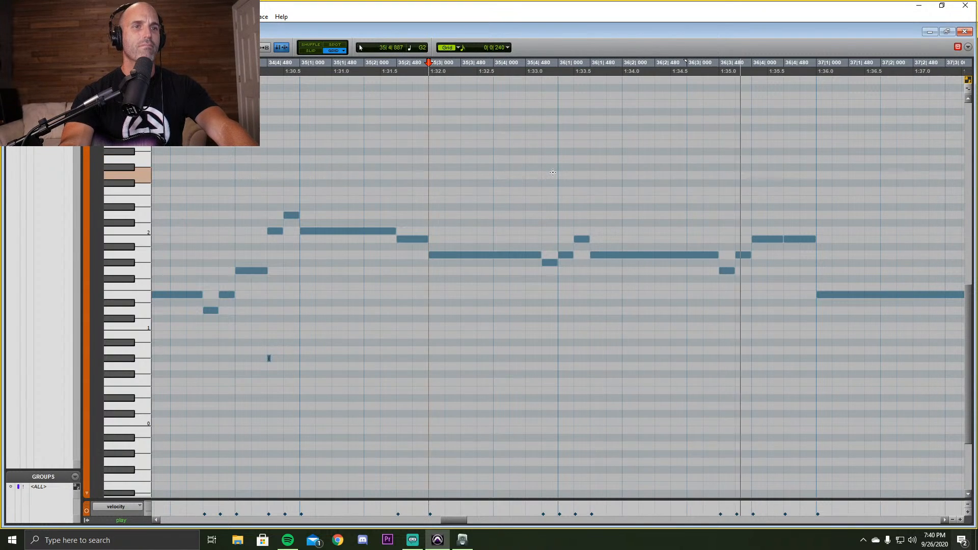
double_click(952, 520)
key(space)
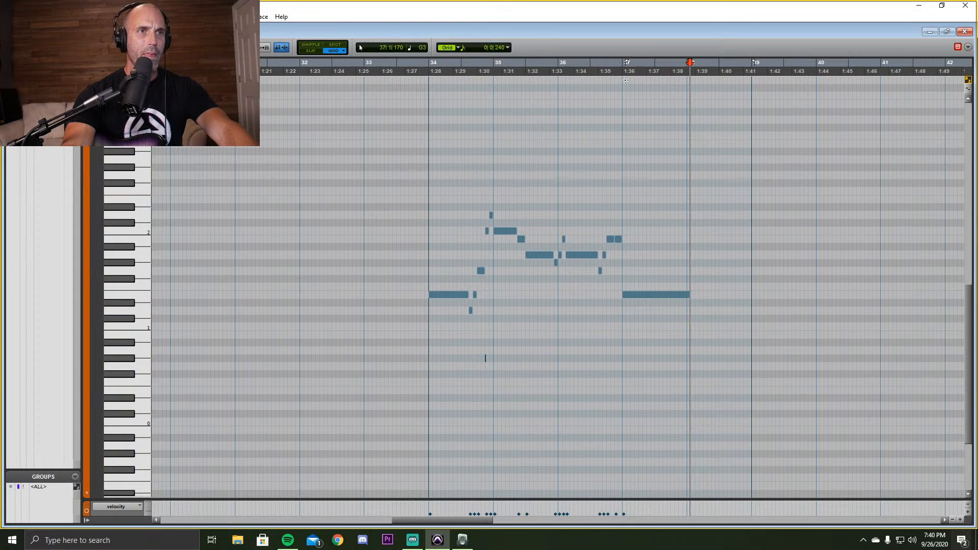
Copy all the bass notes to start at 38|2|000 and play from 37|1|000.
key(t)
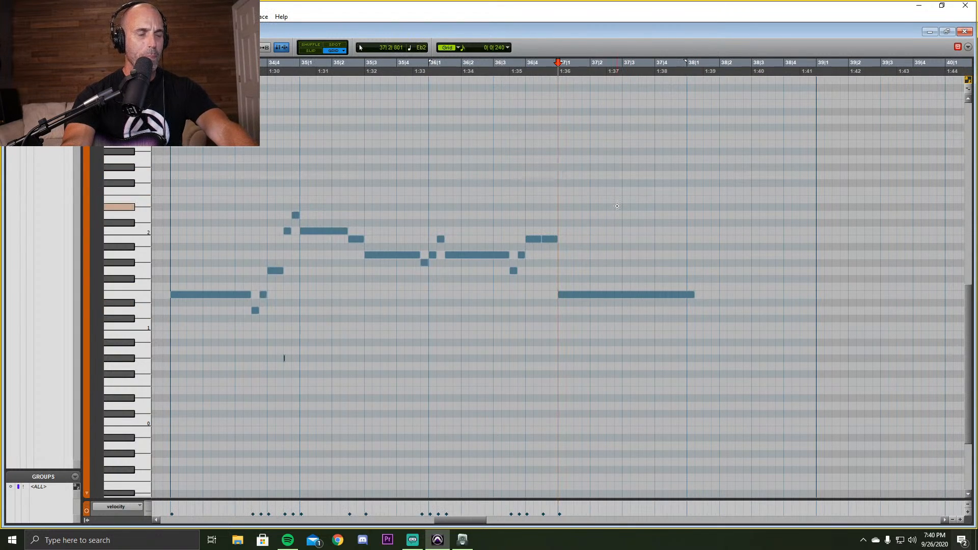
key(r)
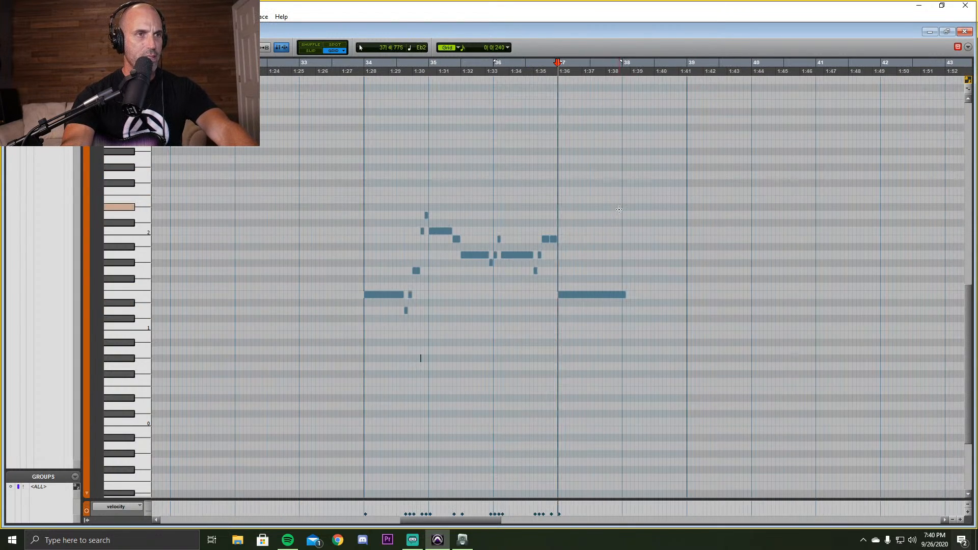
click(407, 310)
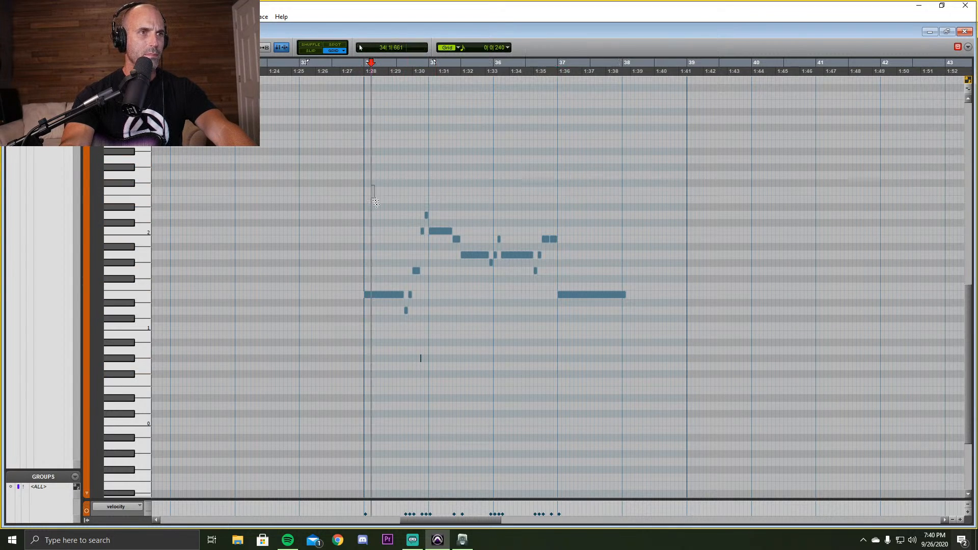
key(ctrl+a)
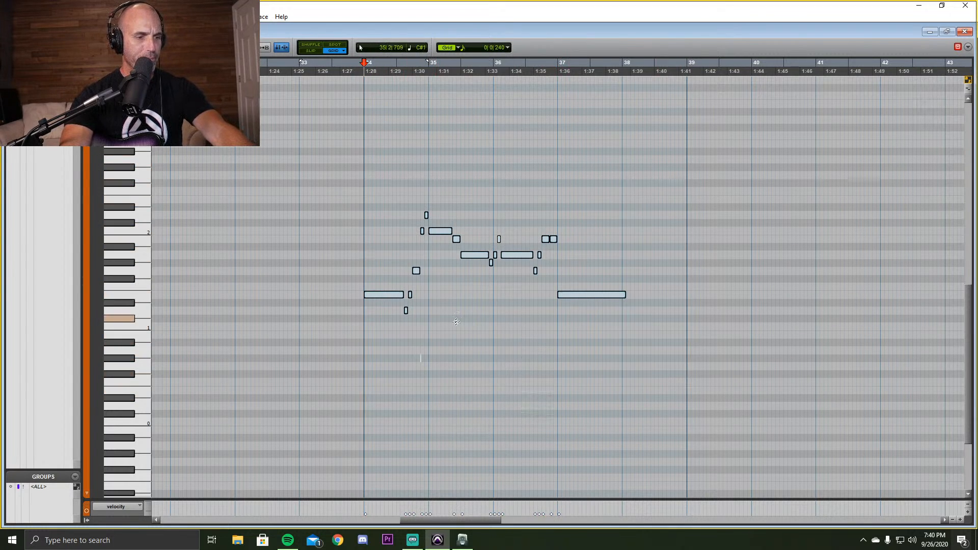
drag(375, 297, 649, 300)
click(552, 150)
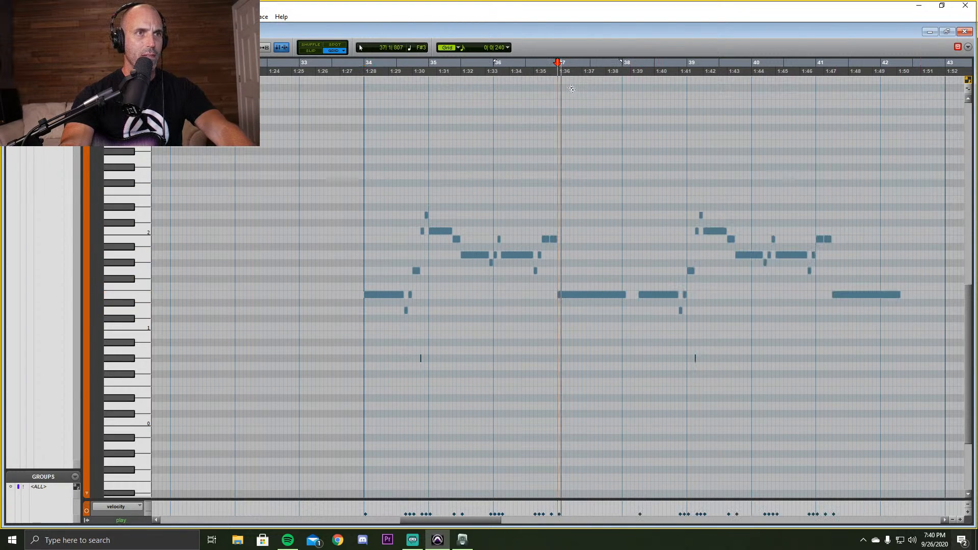
key(space)
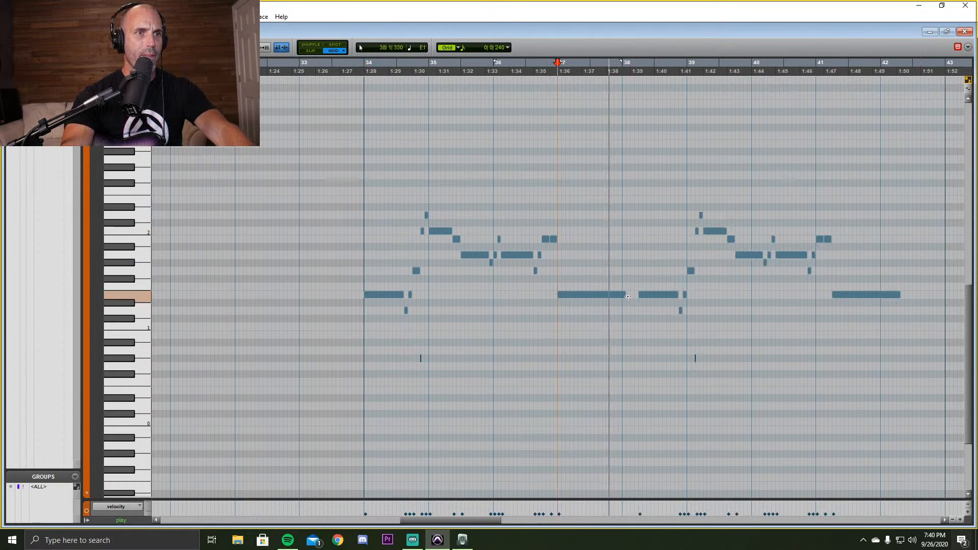
key(space)
Shorten the long bar 37 note to end at 37|3|240 and delete the copied notes after it.
drag(623, 295, 592, 293)
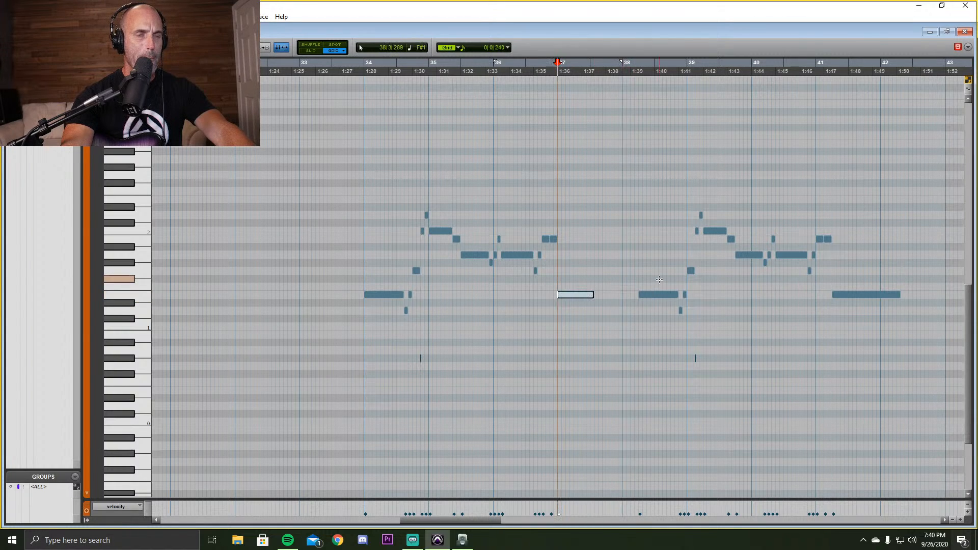
drag(627, 168, 866, 388)
key(Delete)
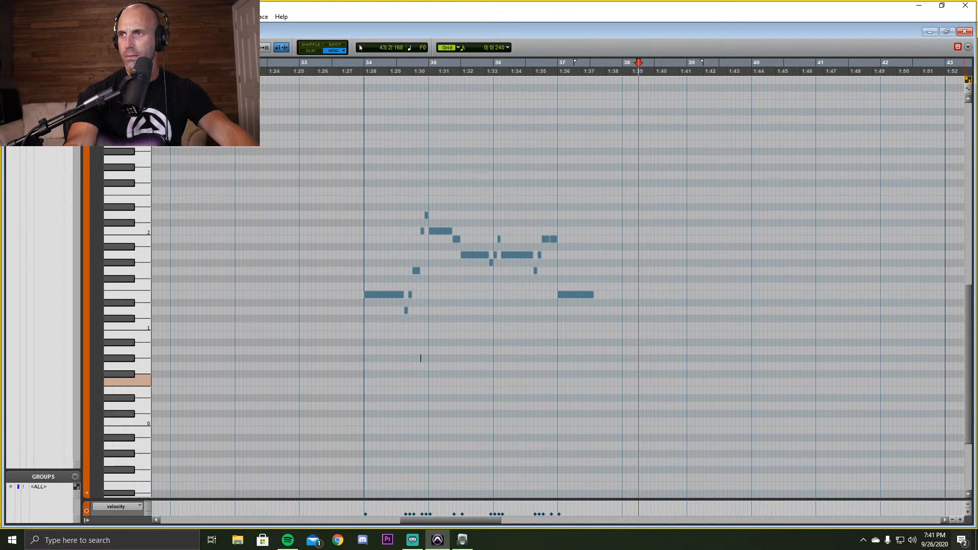
Return to the Edit window, place a copy of the bass clip at 37|4|000 on the Bass track, and play from 37|2|000.
key(ctrl+=)
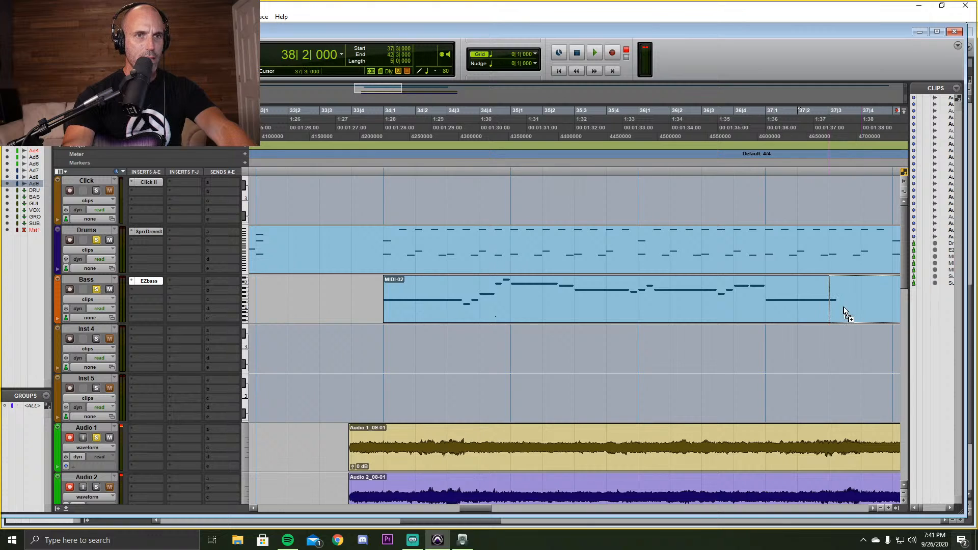
drag(853, 310, 854, 312)
click(797, 130)
key(space)
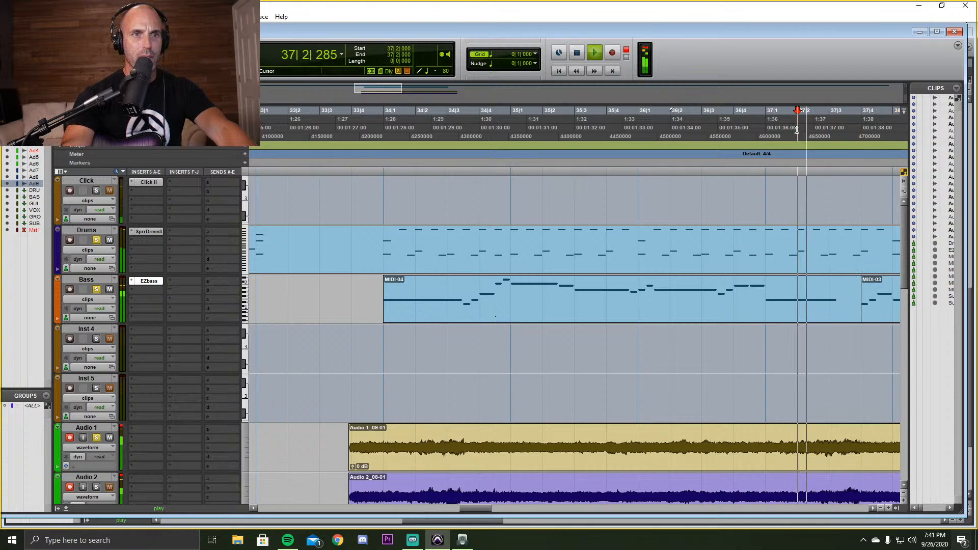
key(space)
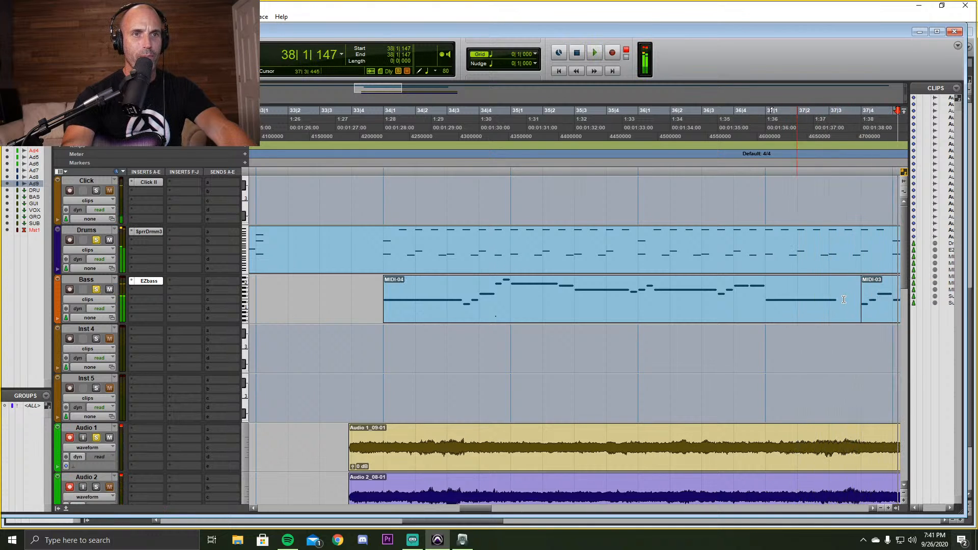
Open the first bass clip in the MIDI Editor and extend its long bar 37 note to end at 37|4|000.
right_click(845, 300)
click(880, 272)
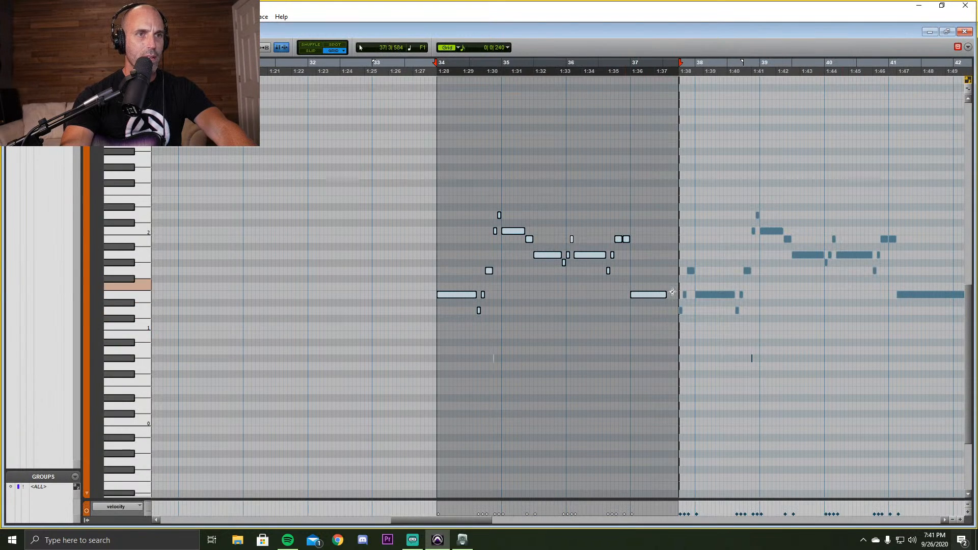
key(ctrl+bracketright)
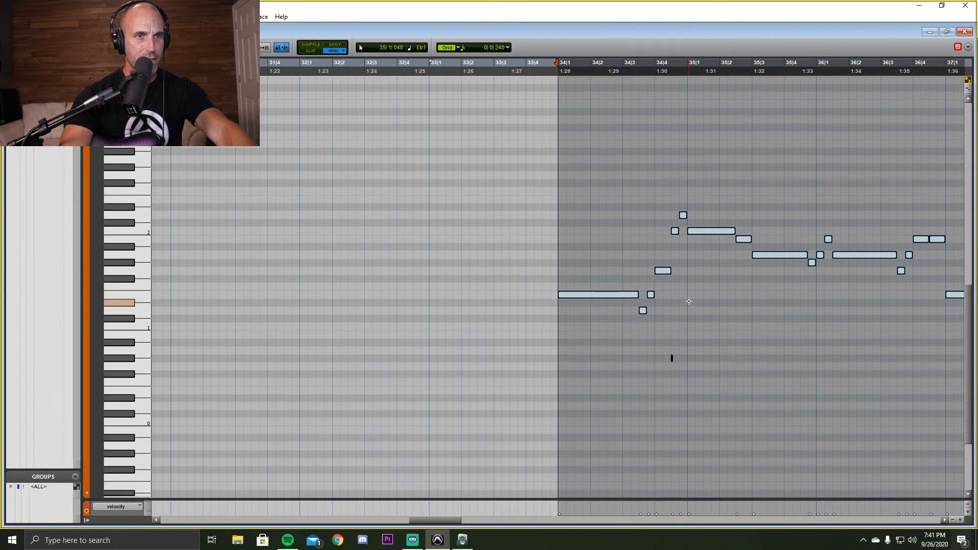
key(r)
key(r)
click(673, 68)
key(t)
key(t)
key(t)
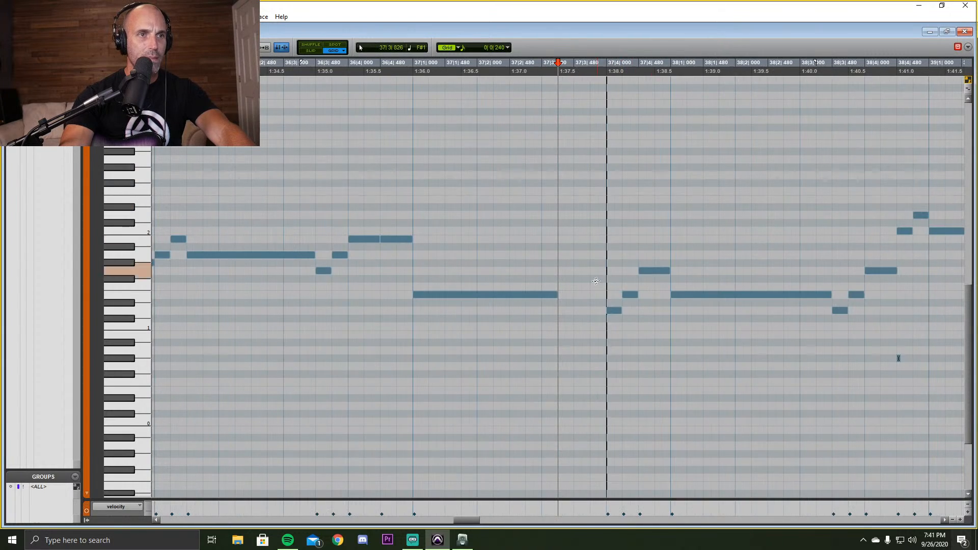
key(t)
drag(557, 294, 633, 295)
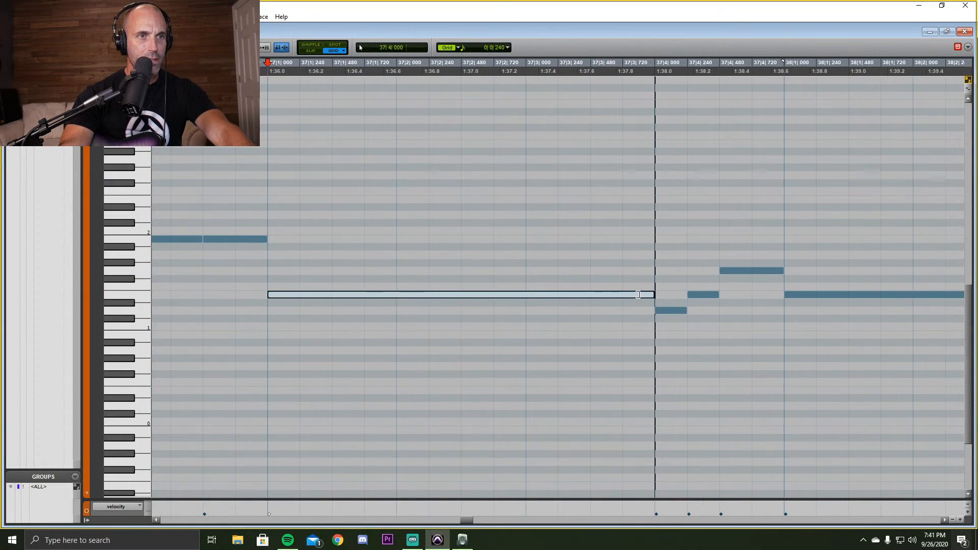
Play the whole bass line across both clips from the start of bar 34.
key(r)
key(r)
key(r)
key(r)
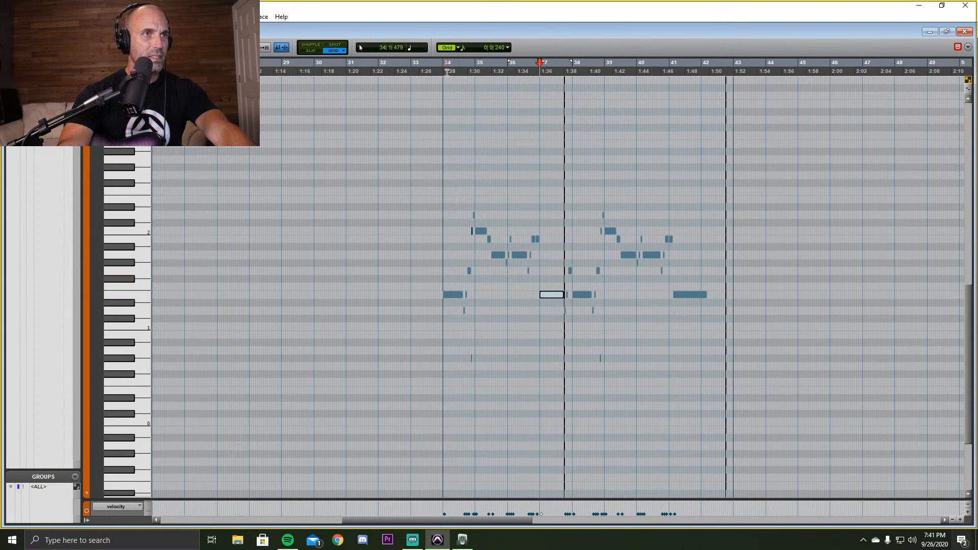
key(space)
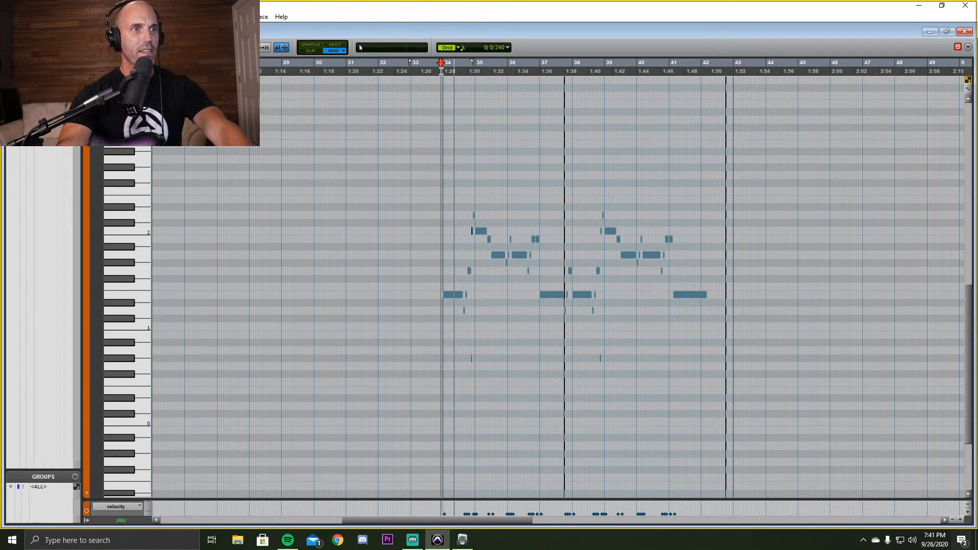
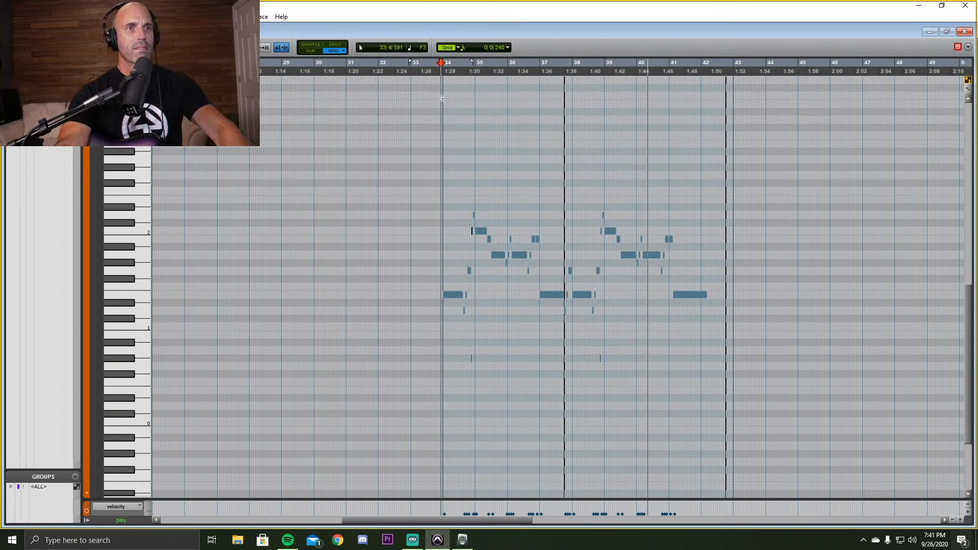
key(space)
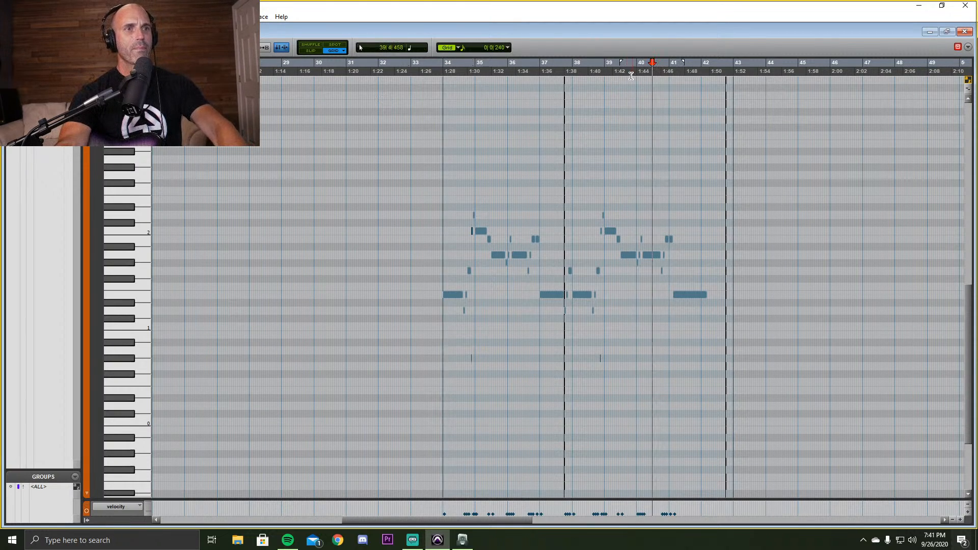
Turn off the solo on Audio 1, raise the Bass fader to +5.8 dB in the Mix window, and return to the Edit window.
click(930, 32)
click(97, 439)
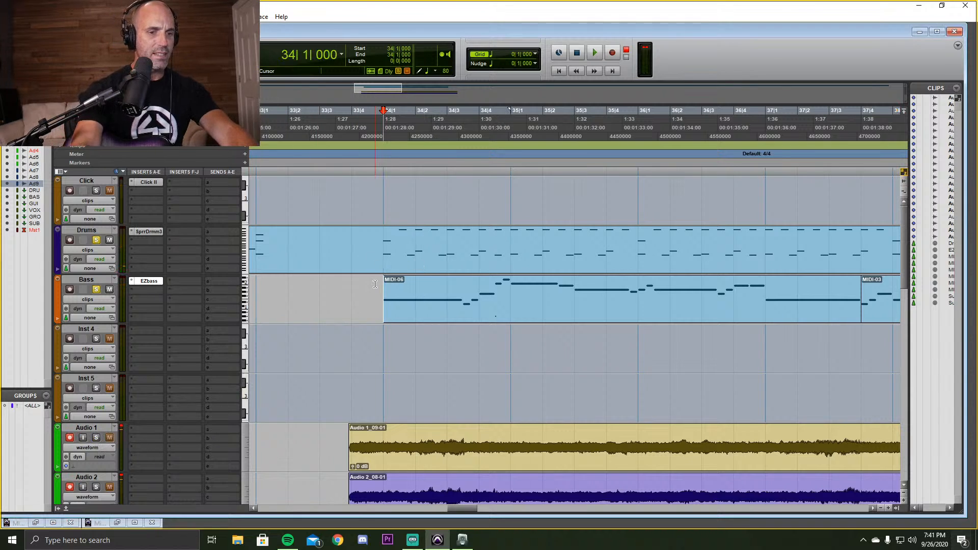
key(ctrl+equal)
click(135, 522)
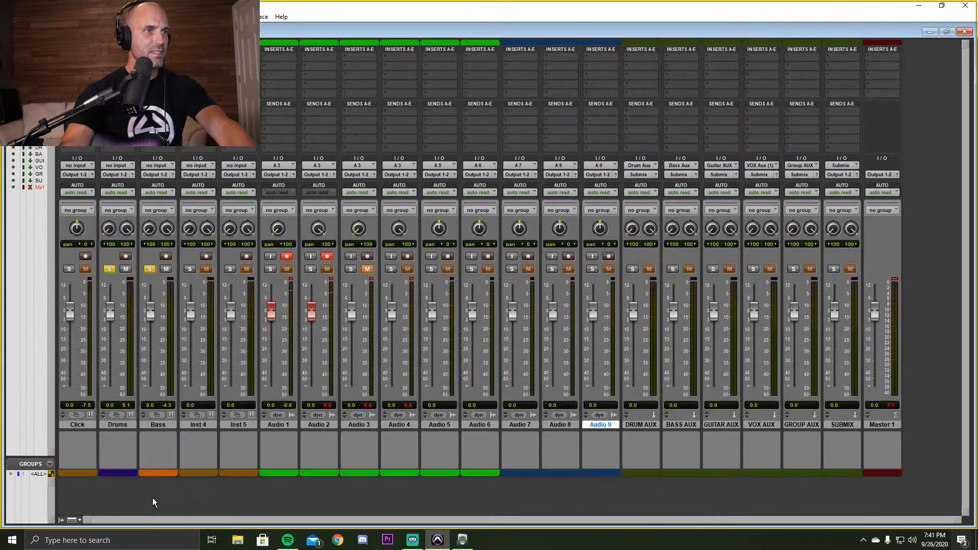
drag(150, 307, 151, 295)
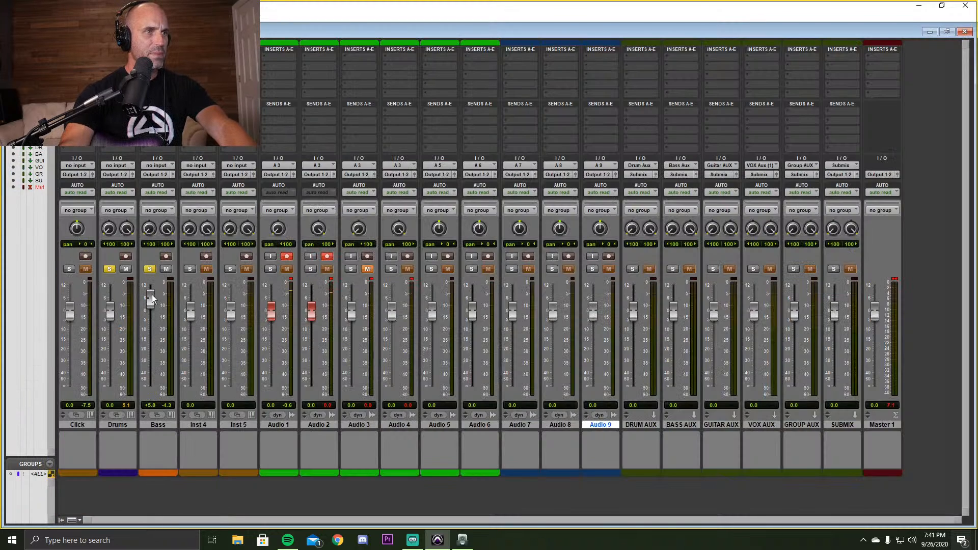
key(ctrl+equal)
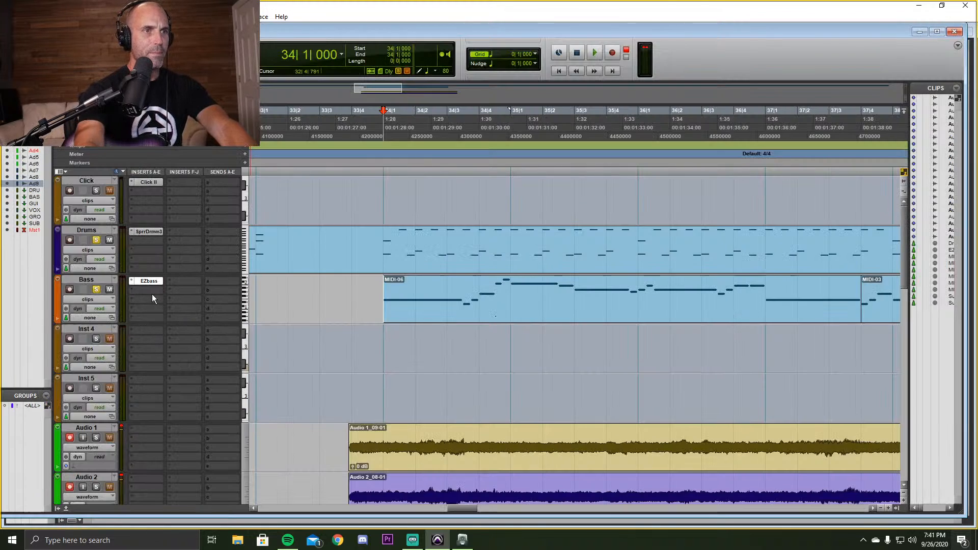
Play the bass line with the drums and guitars from 33|4|000 through both bass clips into bar 40.
click(356, 290)
key(space)
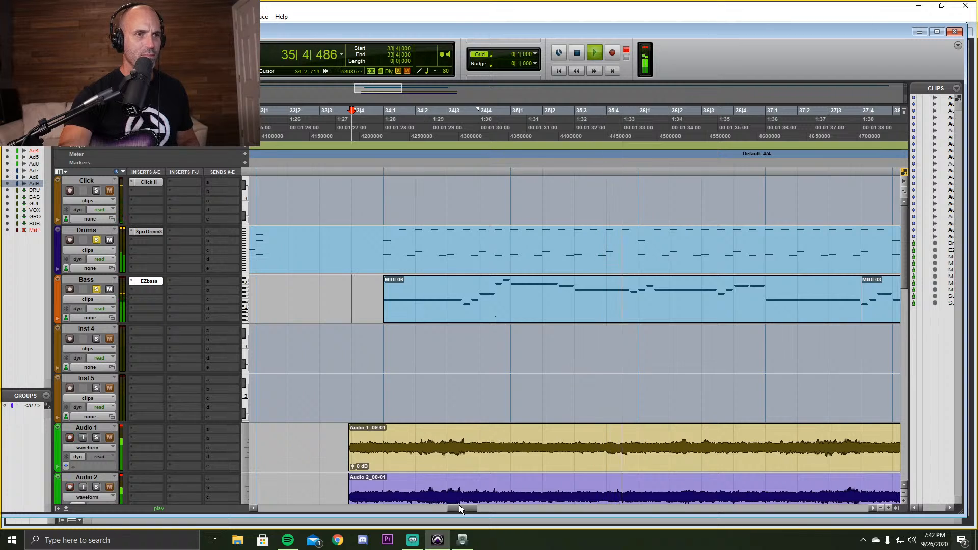
drag(460, 505, 463, 503)
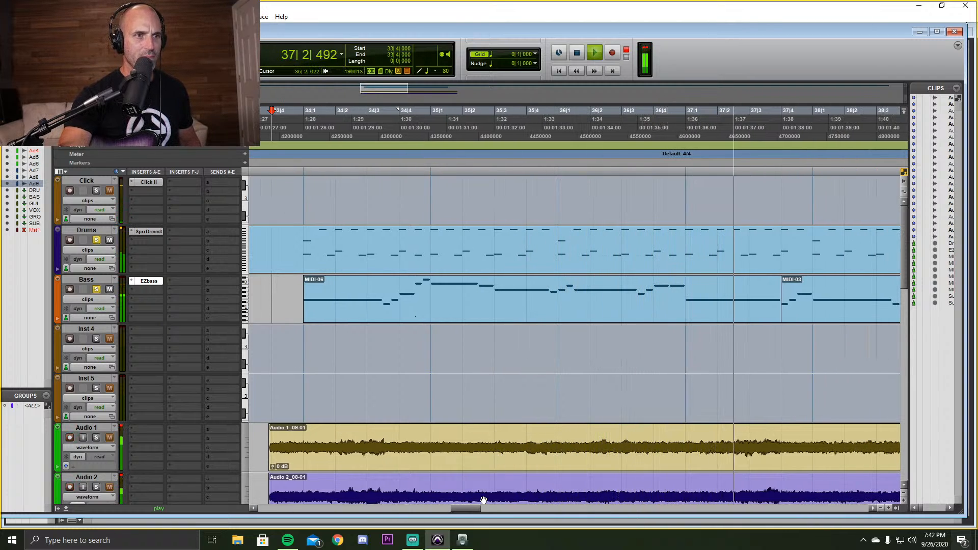
drag(476, 507, 491, 506)
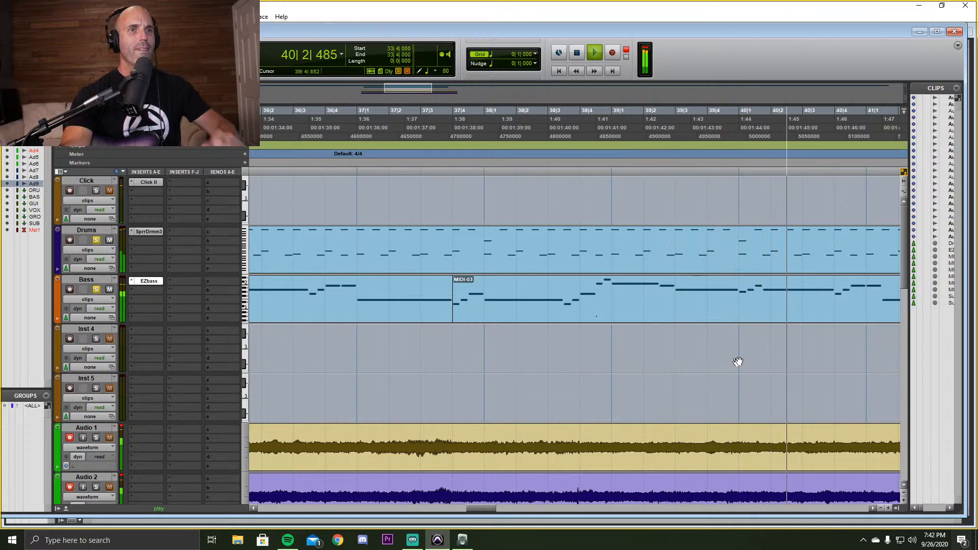
key(space)
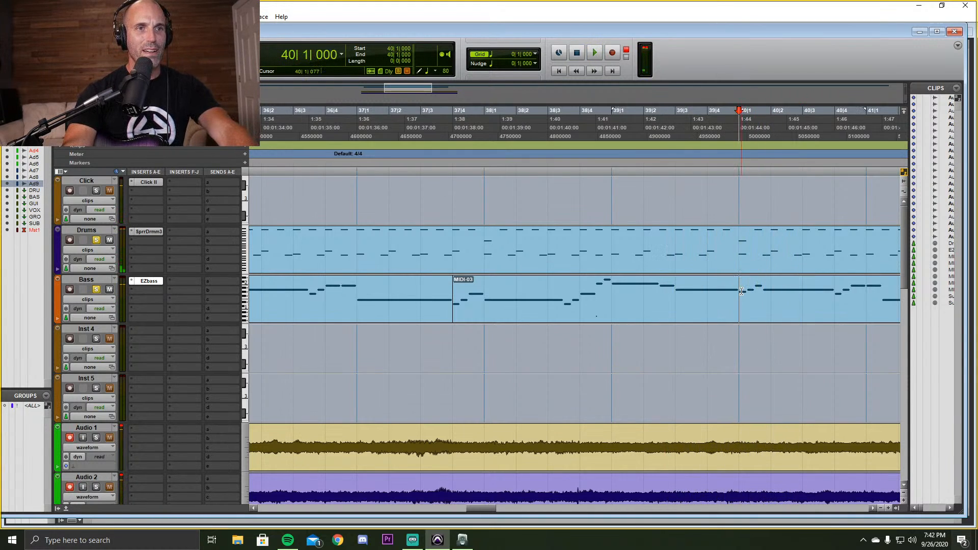
Open the second bass clip in the MIDI Editor at 40|1|000 and play the passage leading into bar 40.
right_click(741, 296)
click(774, 271)
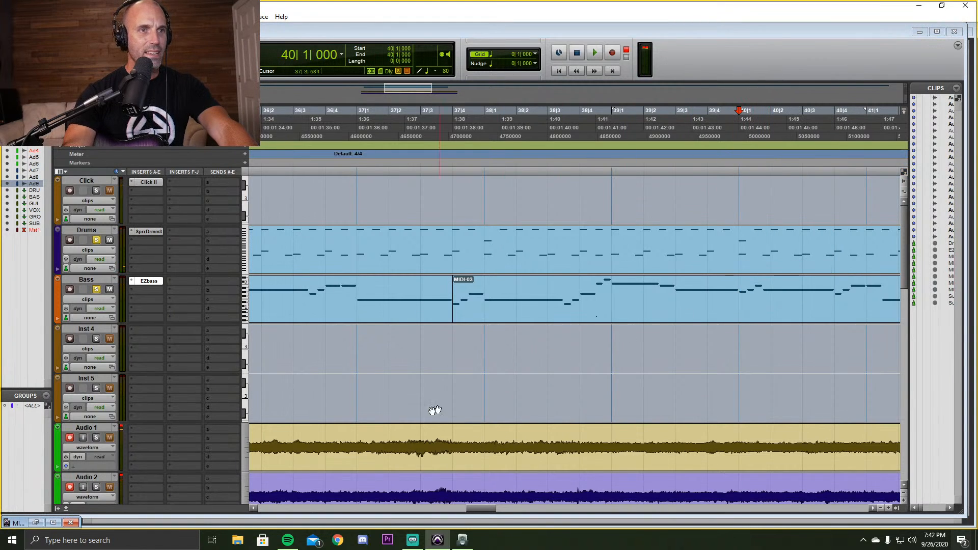
click(53, 522)
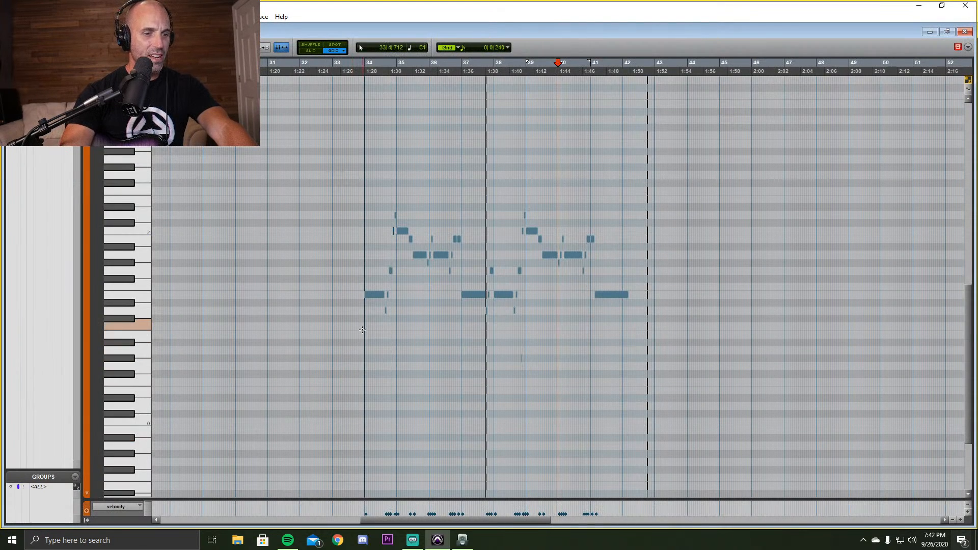
key(t)
key(t)
key(t)
key(t)
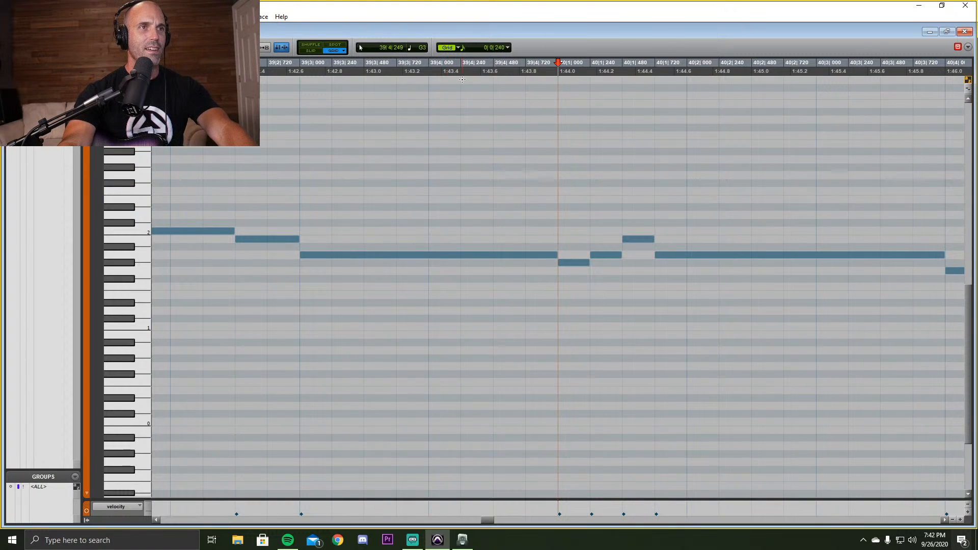
key(space)
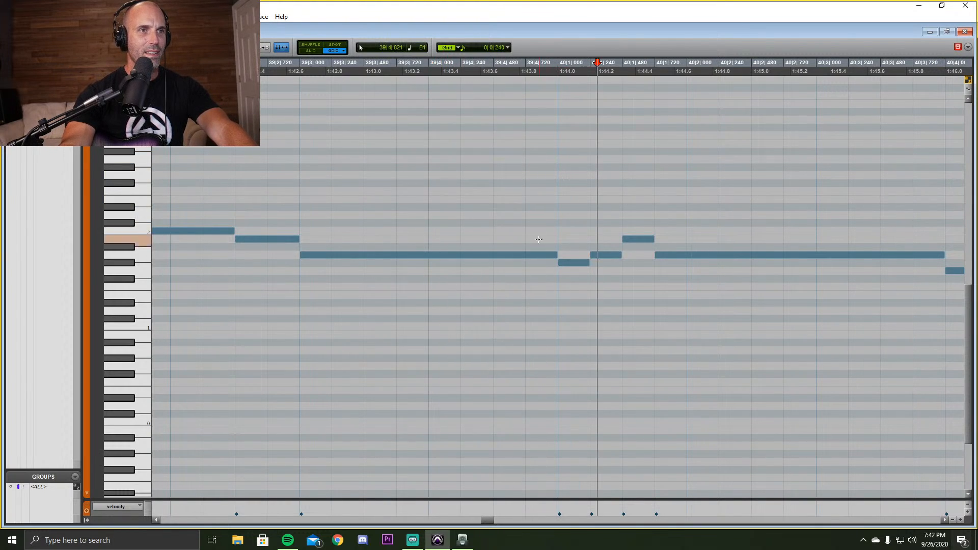
key(space)
Shorten the long A1 note starting at 39|3|000 to end at 39|4|480 and play the transition into bar 40.
click(551, 253)
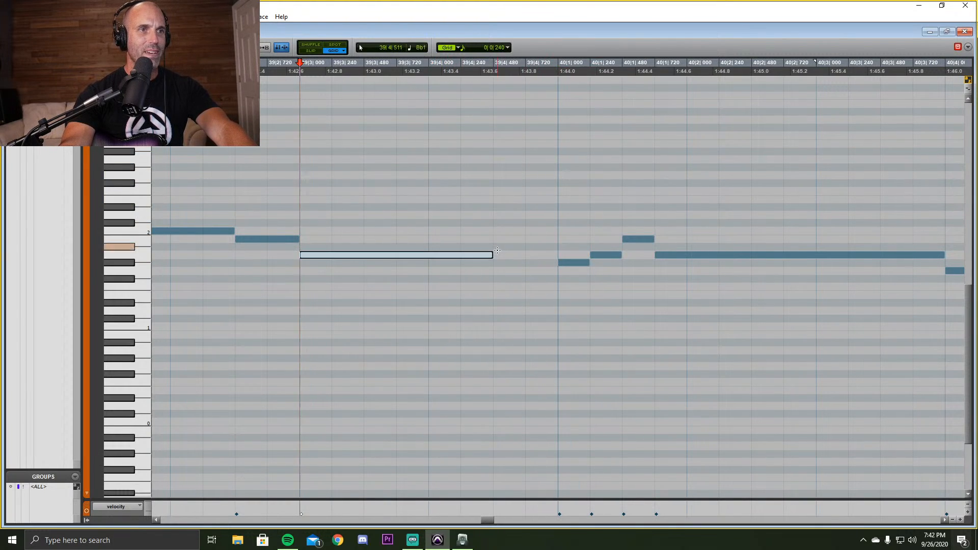
click(463, 74)
key(space)
key(space)
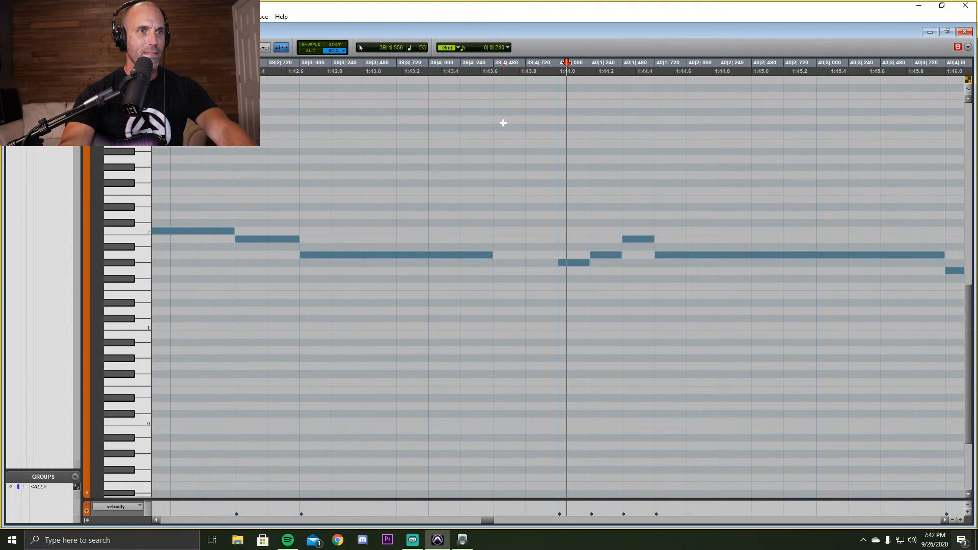
click(376, 69)
key(space)
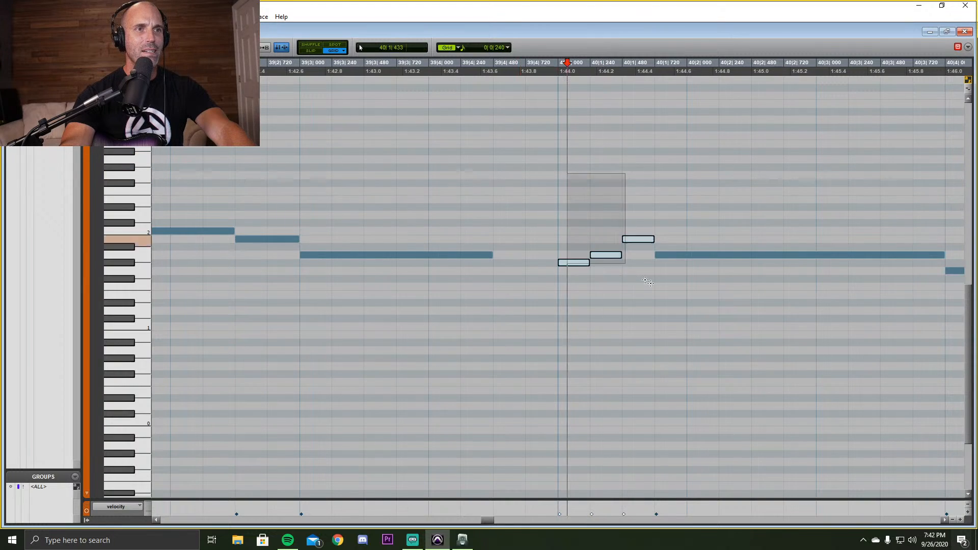
Try moving all bass notes from 40|1|000 to the end of the clip to start at 39|4|720, play them, and undo the move.
drag(963, 381, 750, 381)
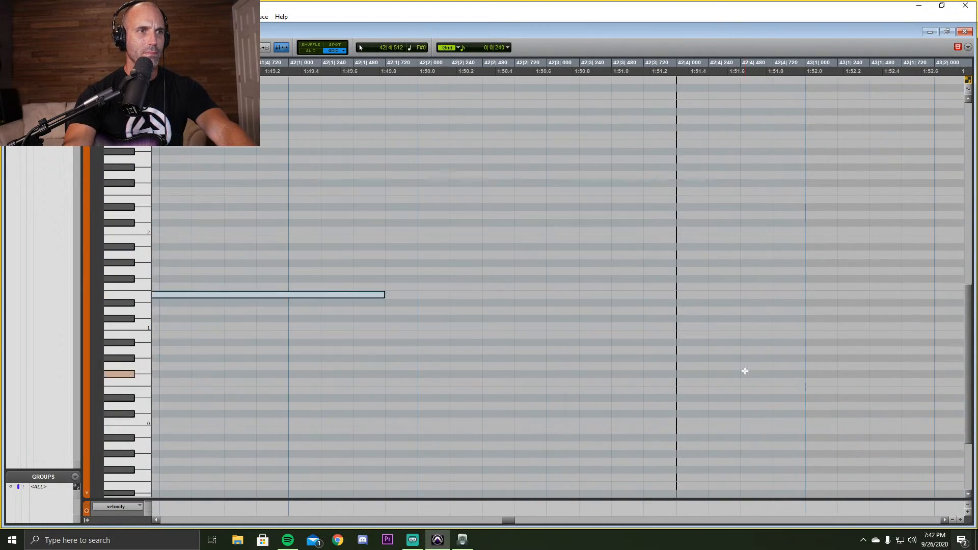
key(r)
key(r)
key(r)
key(t)
key(t)
key(t)
key(t)
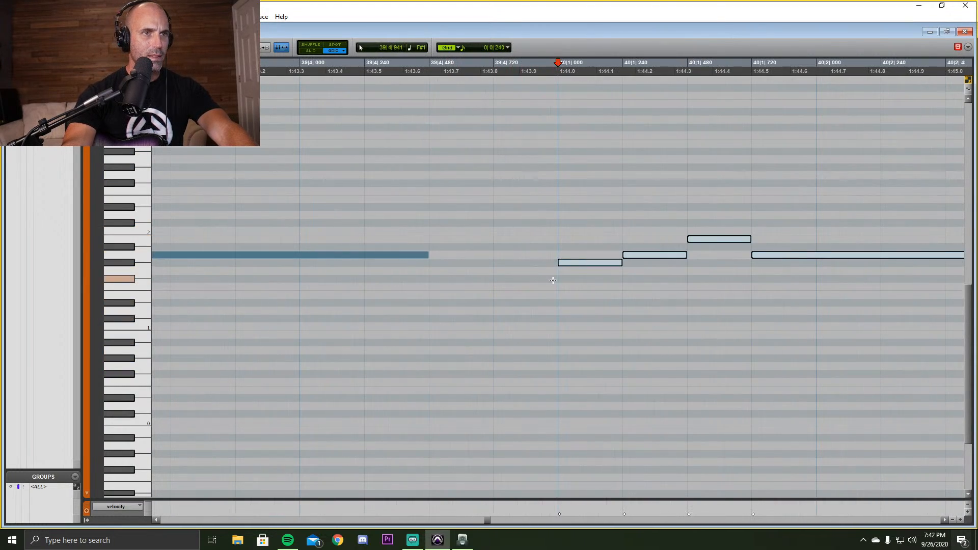
drag(559, 266, 534, 269)
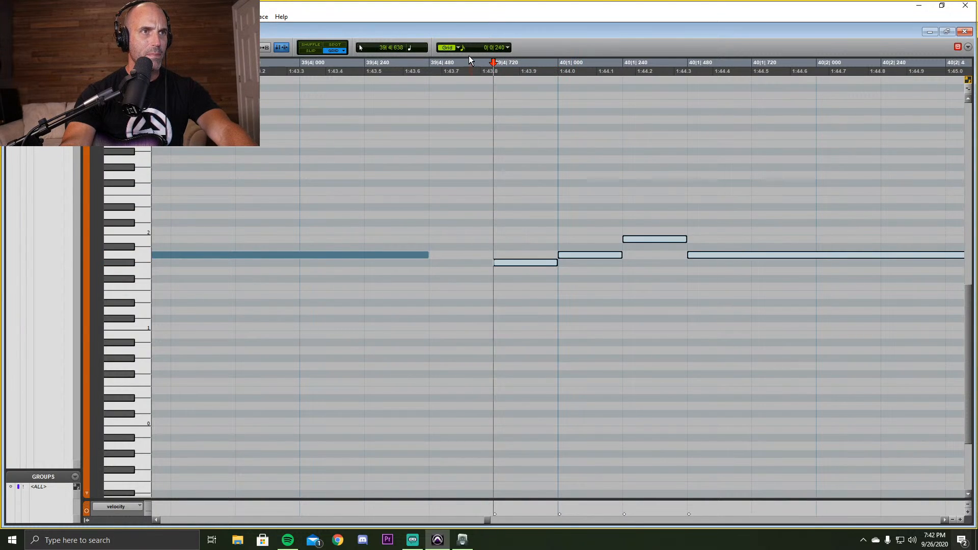
key(space)
click(456, 66)
key(space)
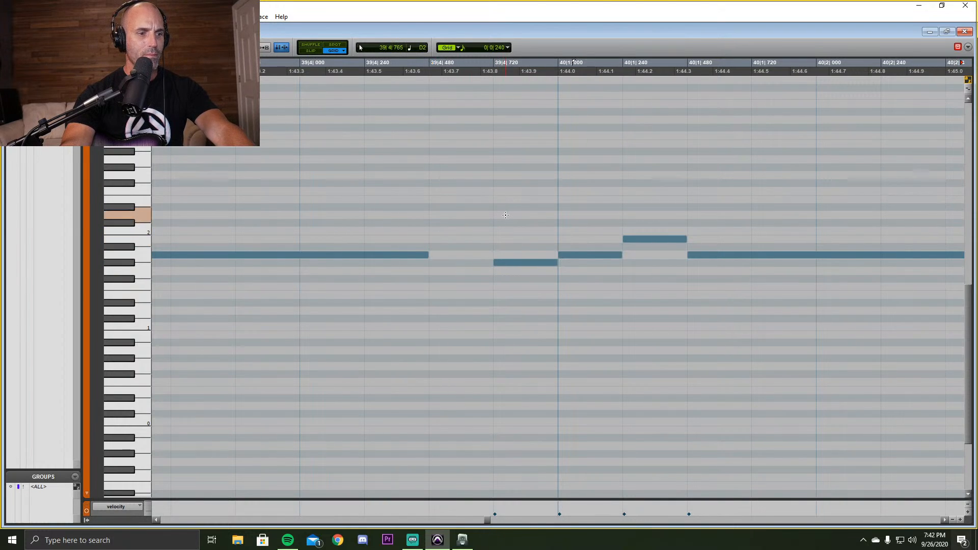
key(ctrl+z)
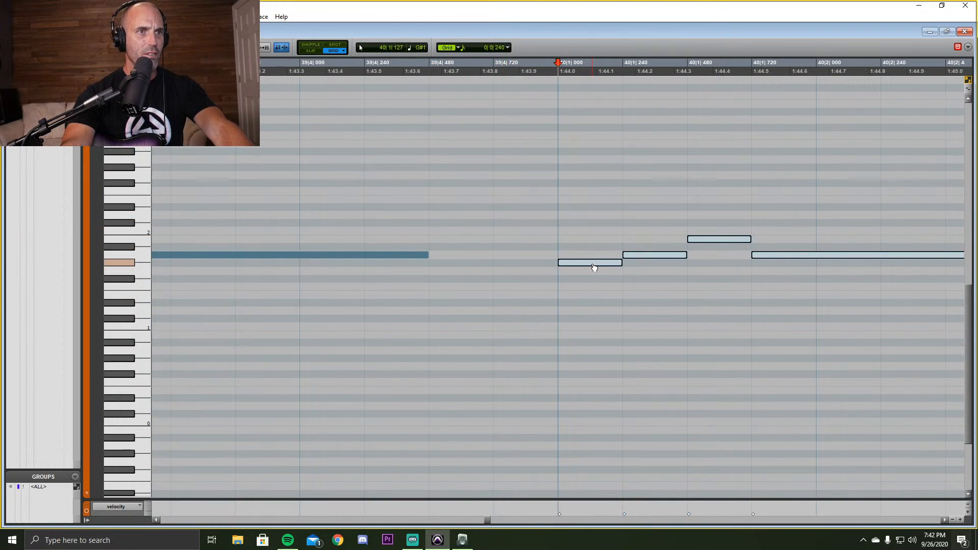
Move the selected notes from bar 40 onward earlier to start at 39|4|480 and play the result.
drag(594, 268, 480, 269)
key(space)
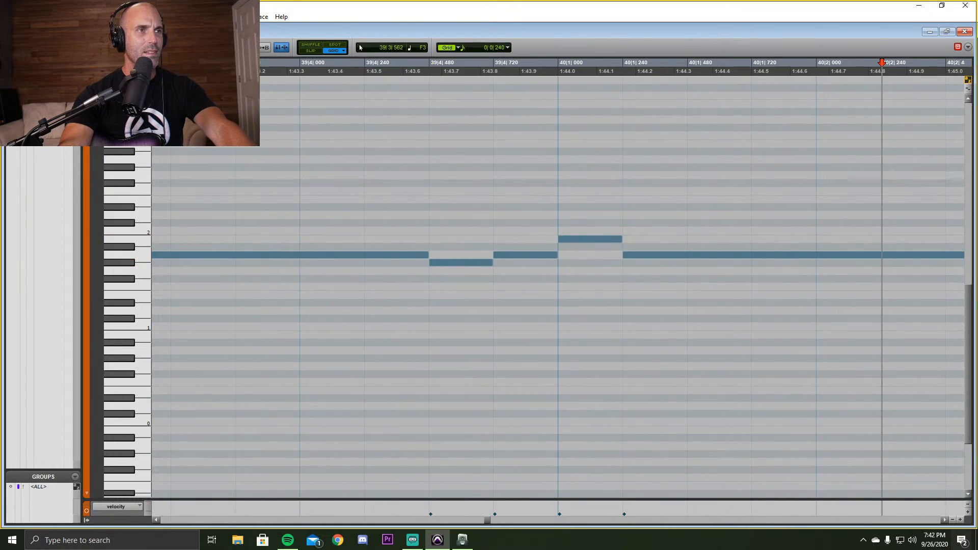
key(space)
key(space)
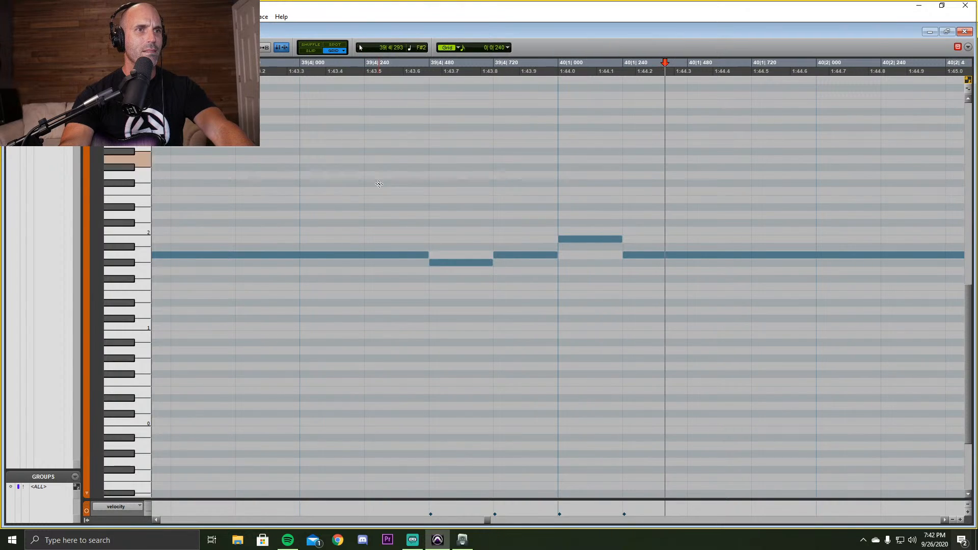
key(r)
key(r)
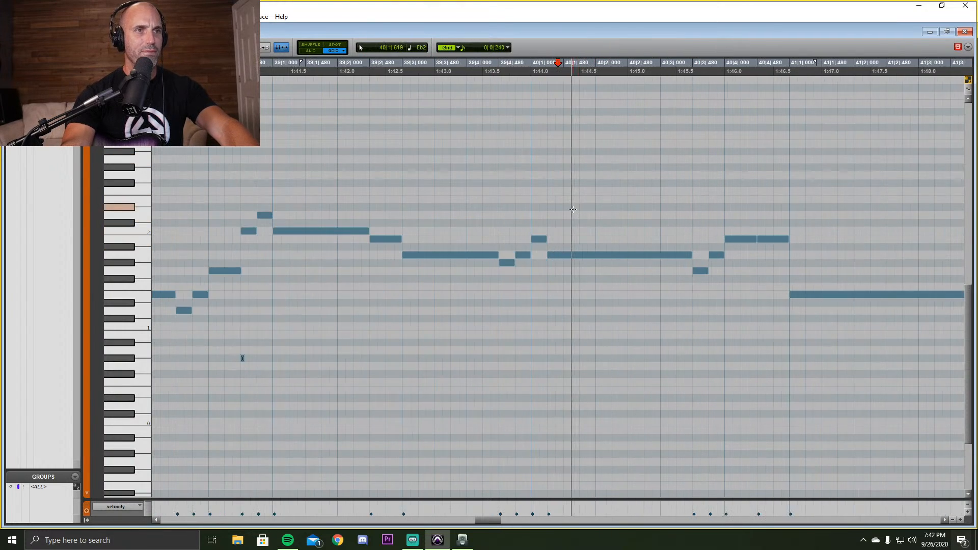
key(r)
Cut all bass notes from 39|4|480 to the end of the clip and play the remaining line into bar 40 several times.
drag(532, 212, 787, 377)
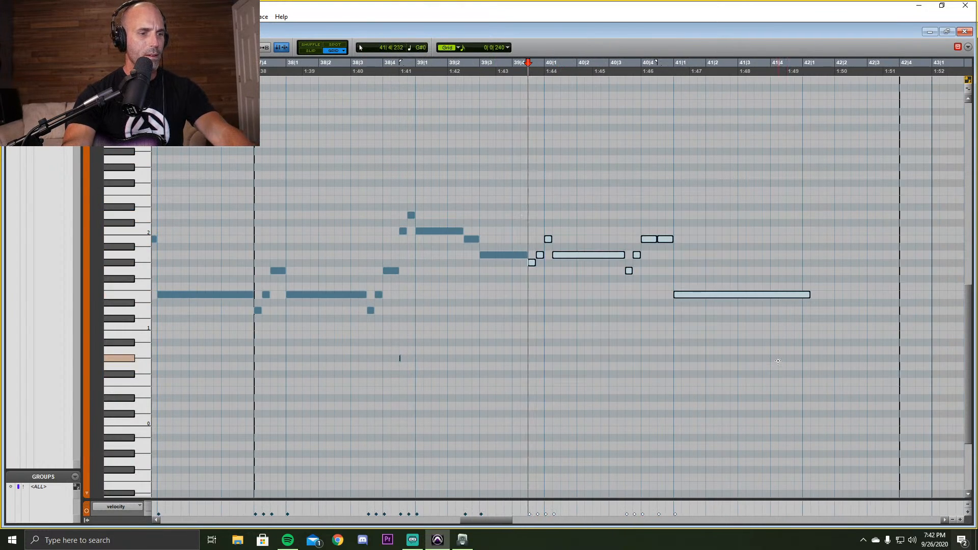
key(Delete)
click(465, 64)
key(space)
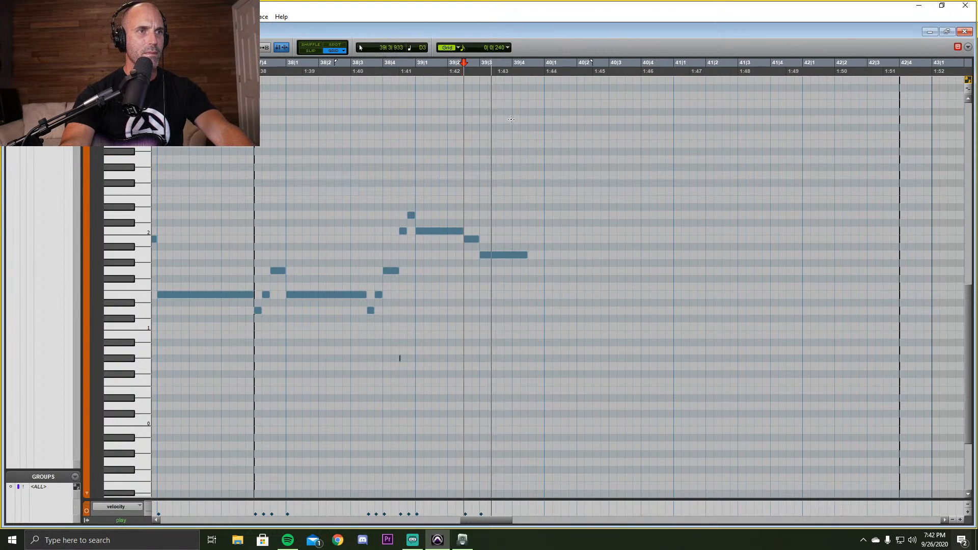
key(space)
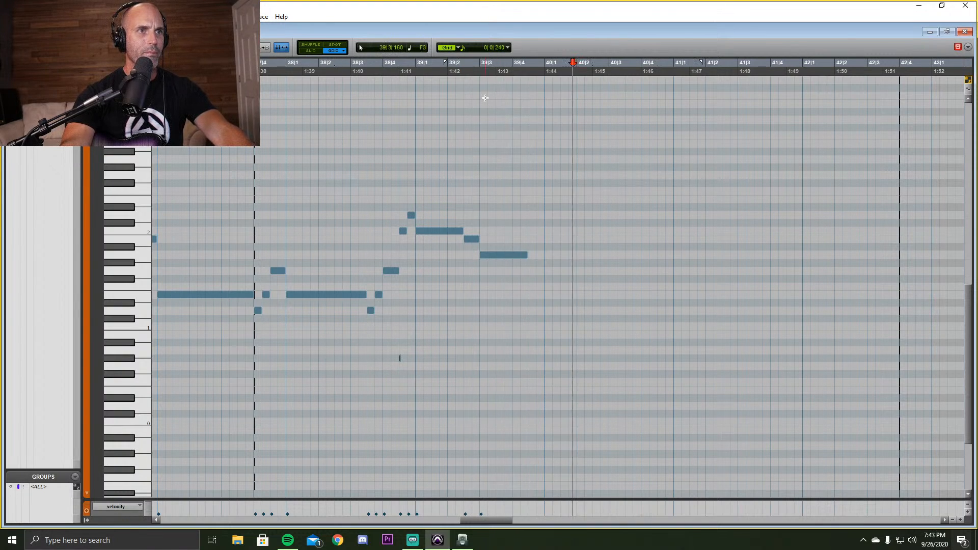
click(399, 69)
key(space)
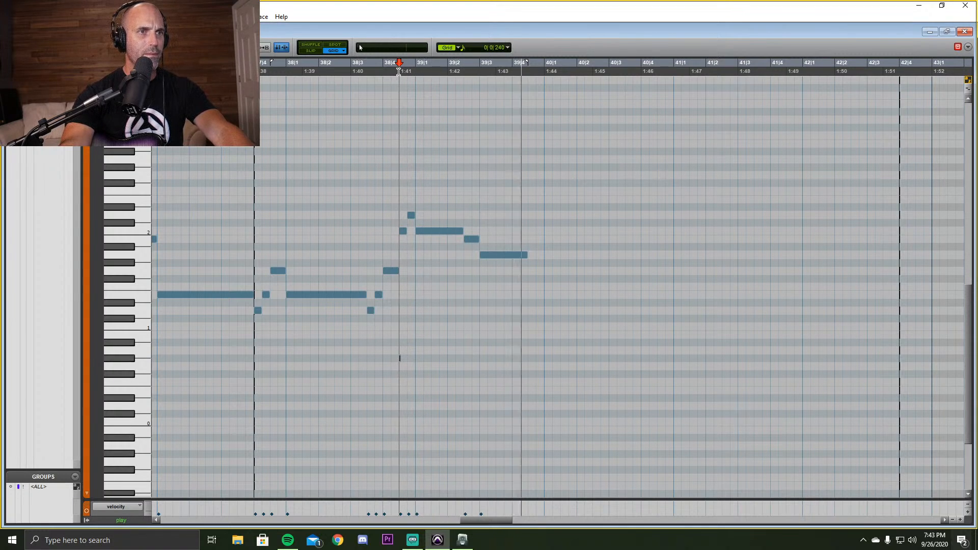
key(space)
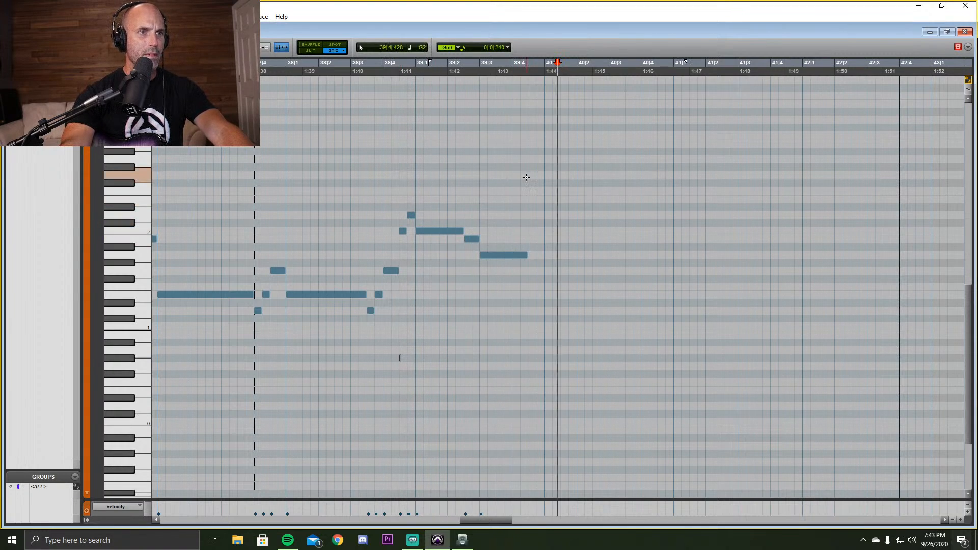
click(511, 63)
key(space)
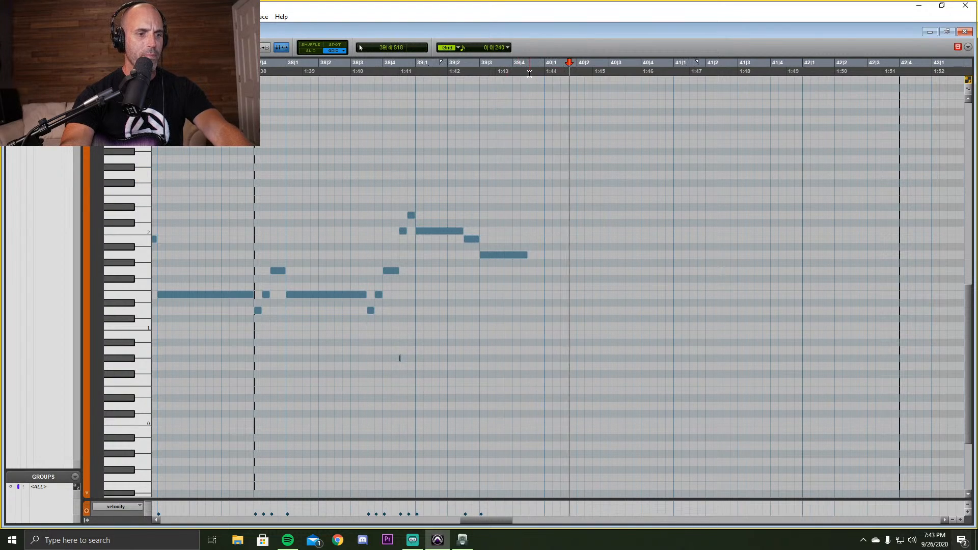
Paste the cut notes back starting at 39|4|240, trim the preceding long A1 note to end there, and play the passage.
key(ctrl+v)
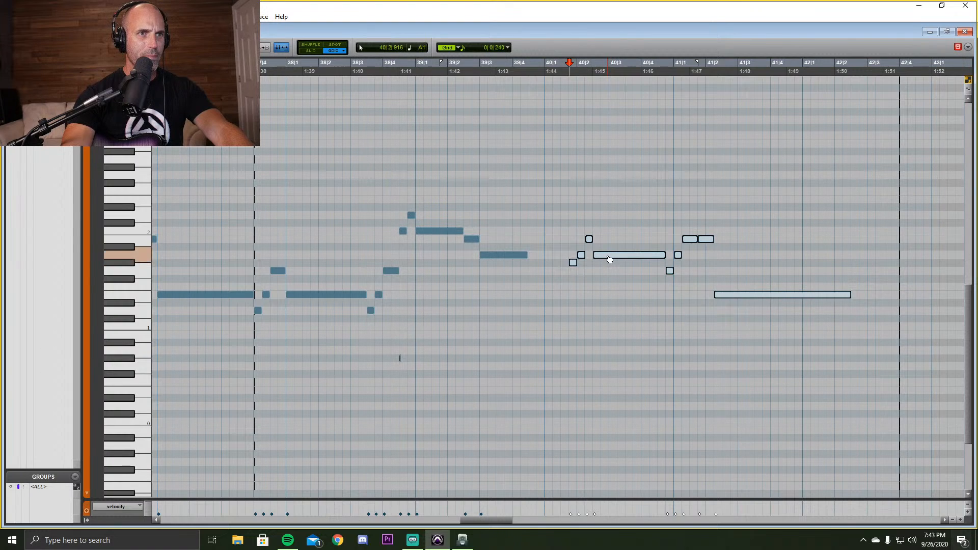
drag(609, 259, 563, 259)
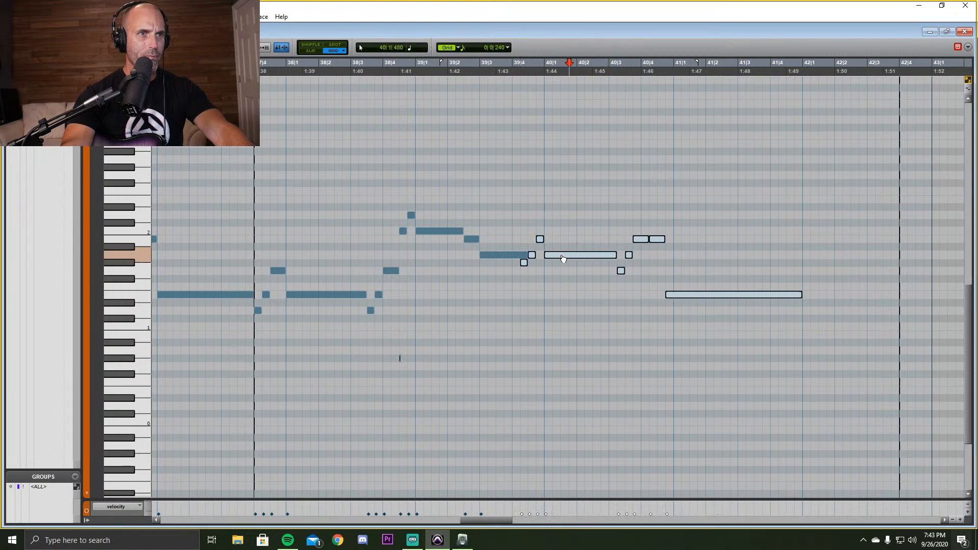
click(502, 254)
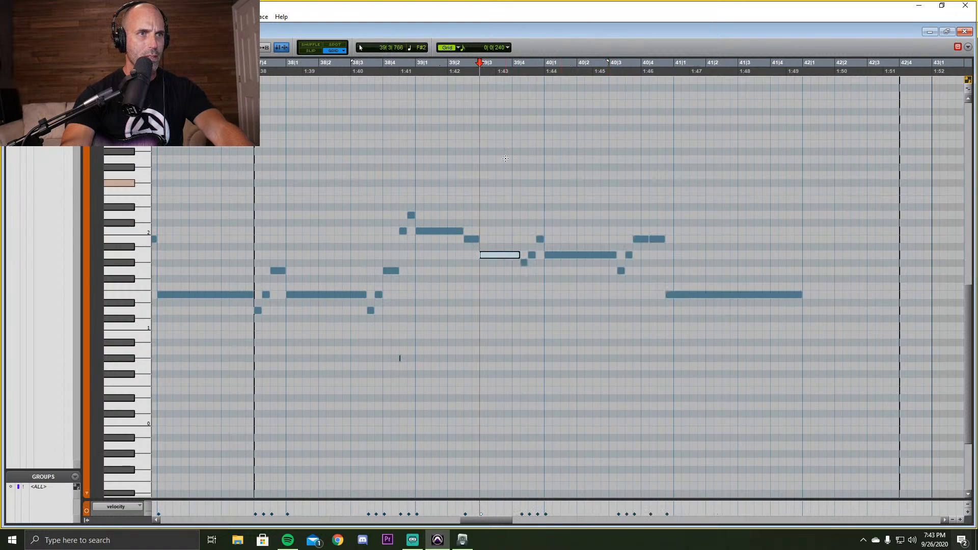
click(470, 67)
key(space)
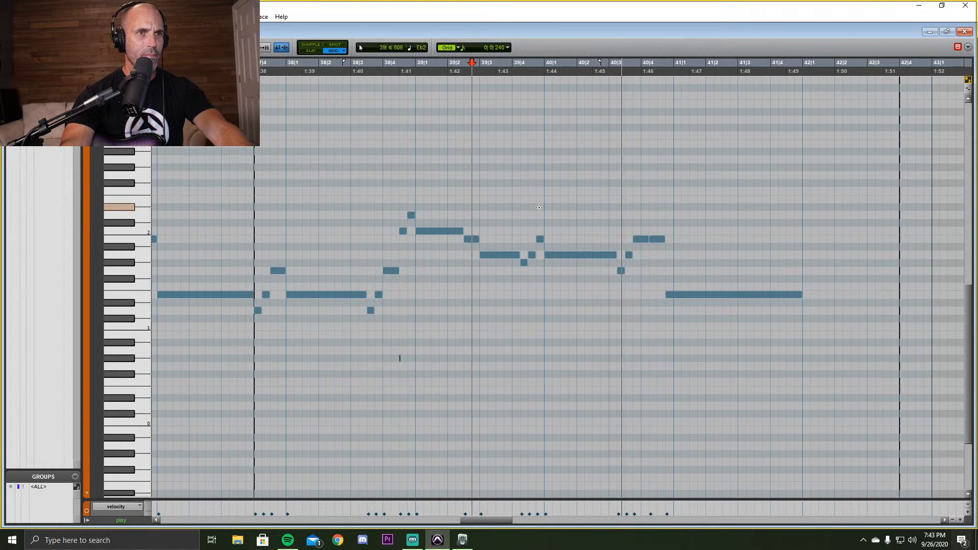
Try moving the pasted notes to 39|4|480 and the long bar 40 note 240 ticks later, and undo both moves.
drag(527, 216, 774, 350)
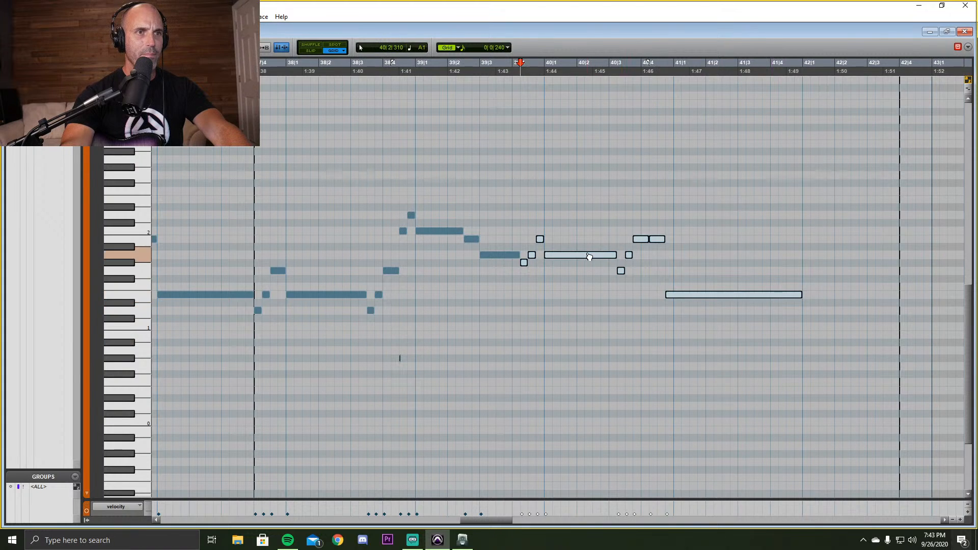
drag(591, 257, 599, 257)
key(space)
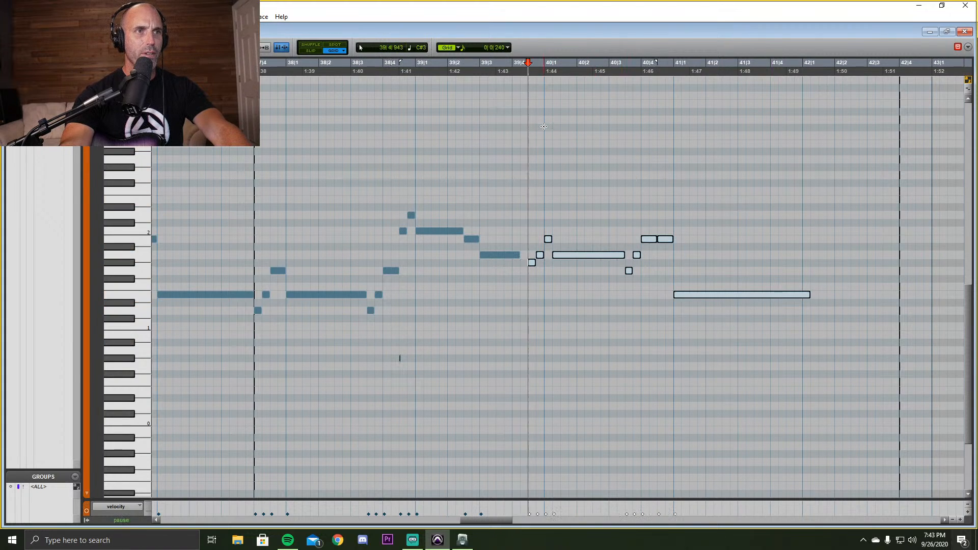
key(space)
drag(581, 259, 586, 260)
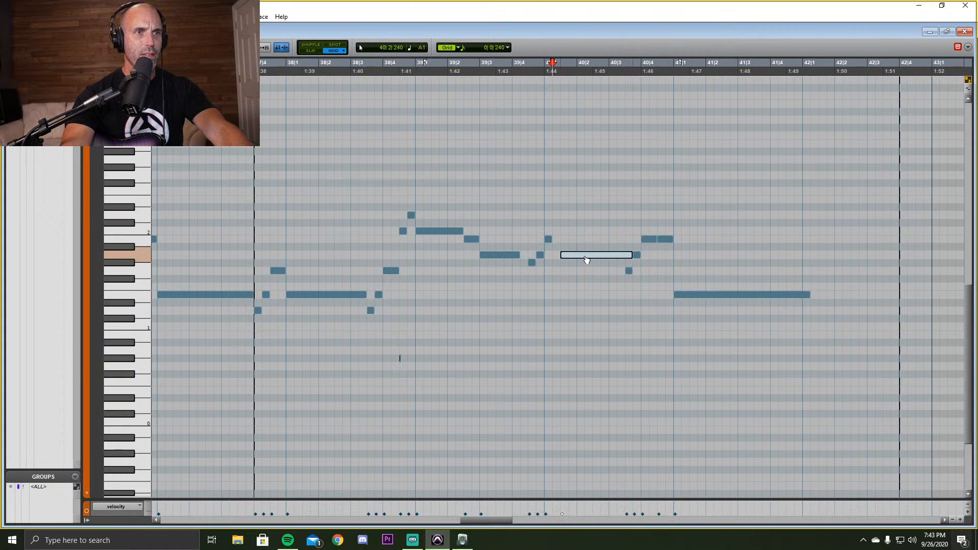
key(ctrl+z)
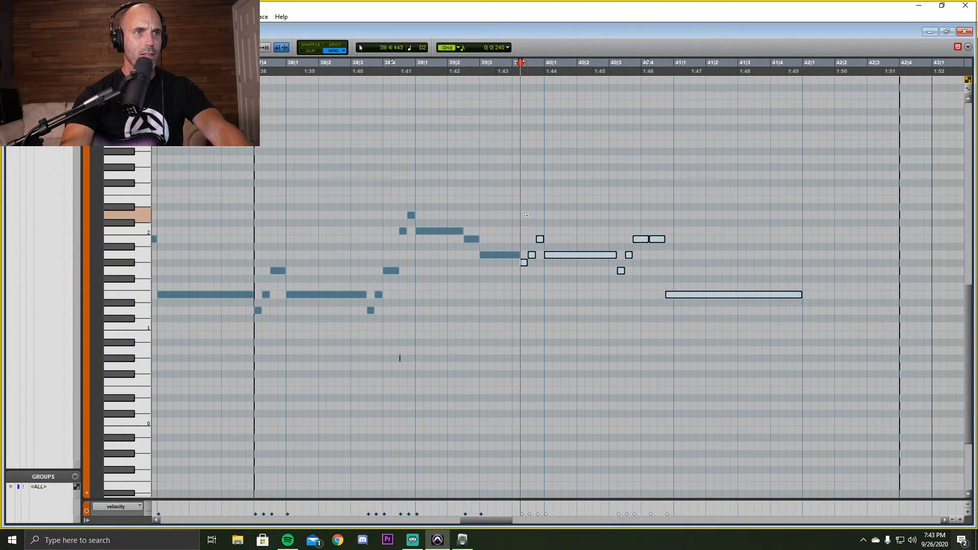
Move the selected pasted notes to start at 39|4|720 and play the transition into bar 40.
drag(567, 255, 583, 257)
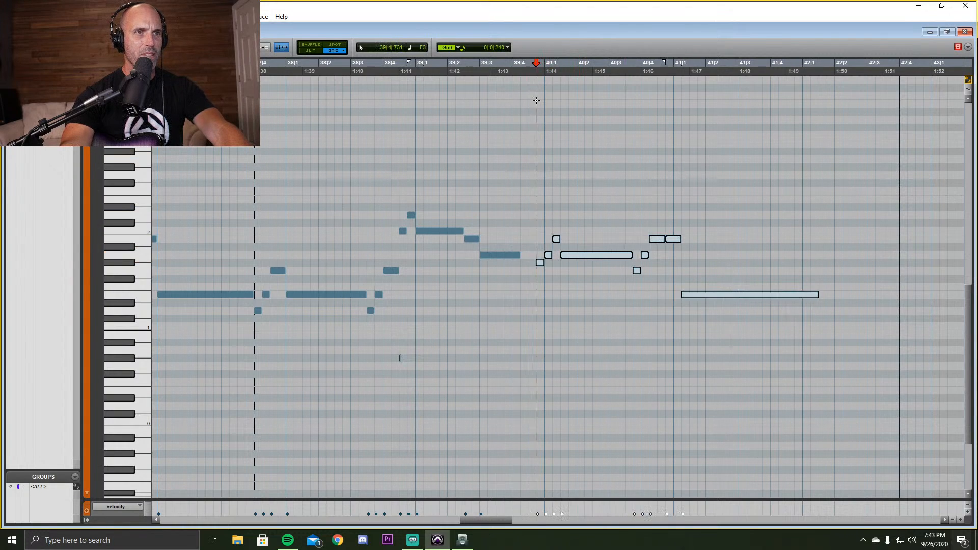
click(526, 65)
key(space)
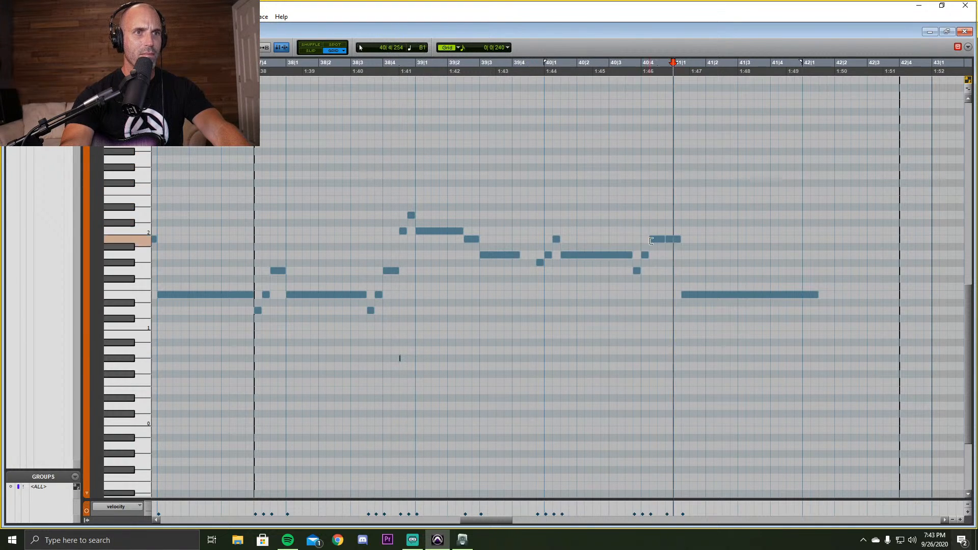
Move the last five bass notes 240 ticks earlier so the long final note starts at 41|1, and play the passage from several points.
drag(632, 255, 762, 335)
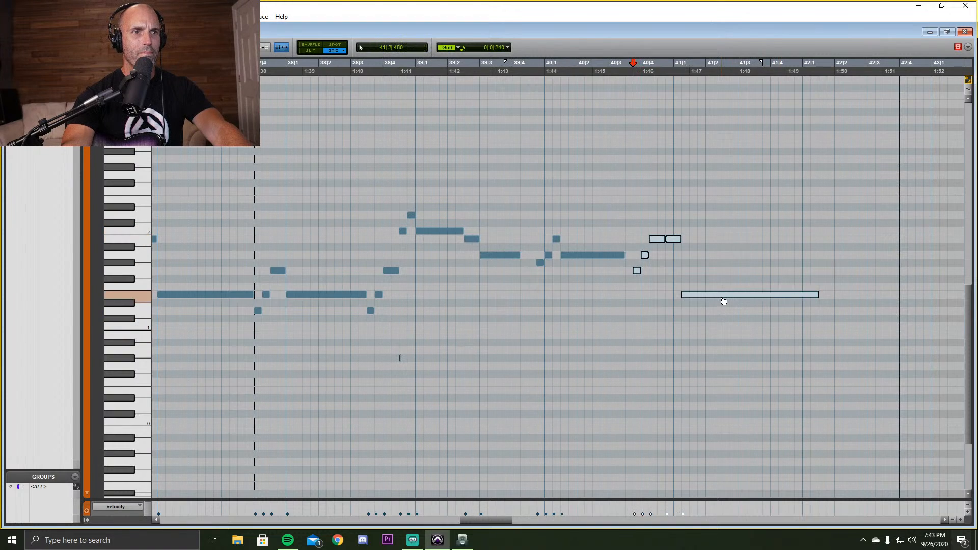
drag(726, 300, 716, 301)
click(612, 88)
key(space)
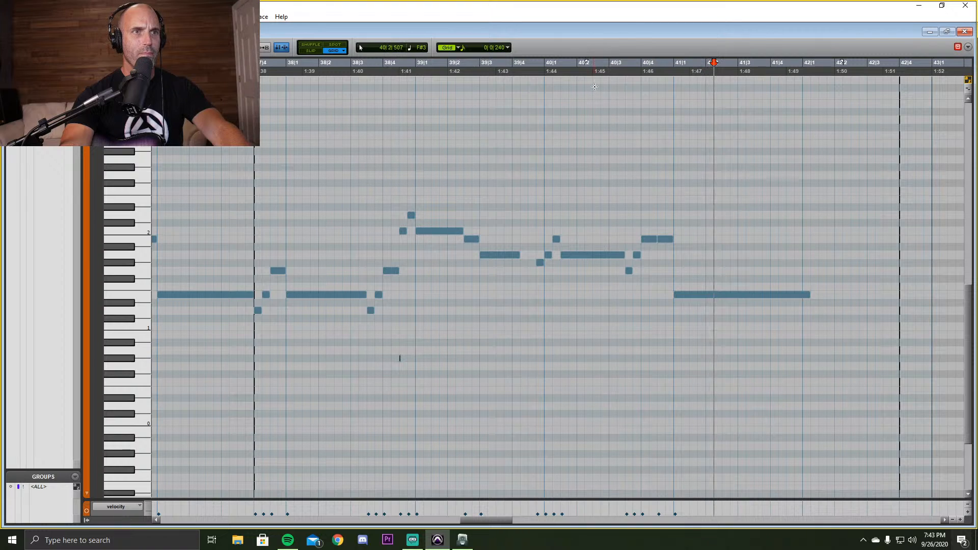
click(597, 71)
key(space)
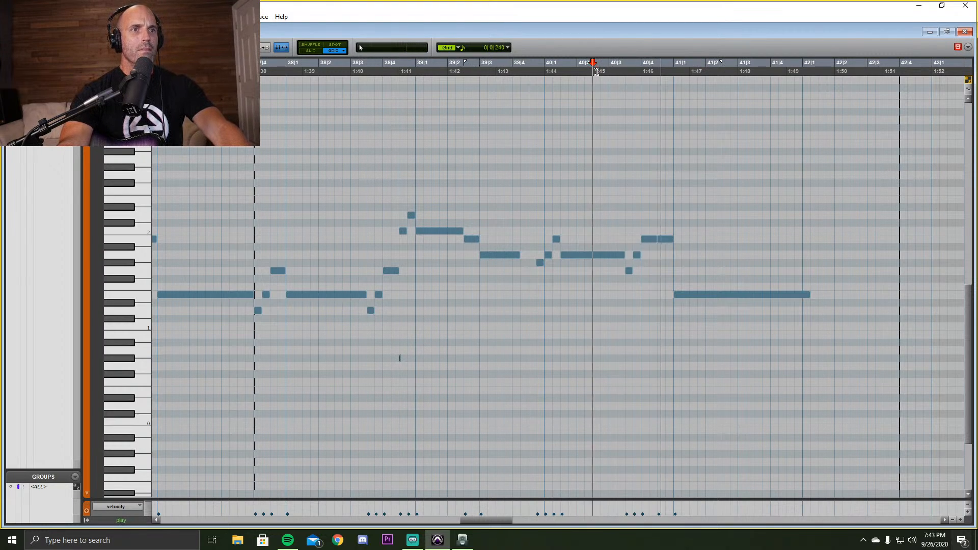
key(space)
click(454, 71)
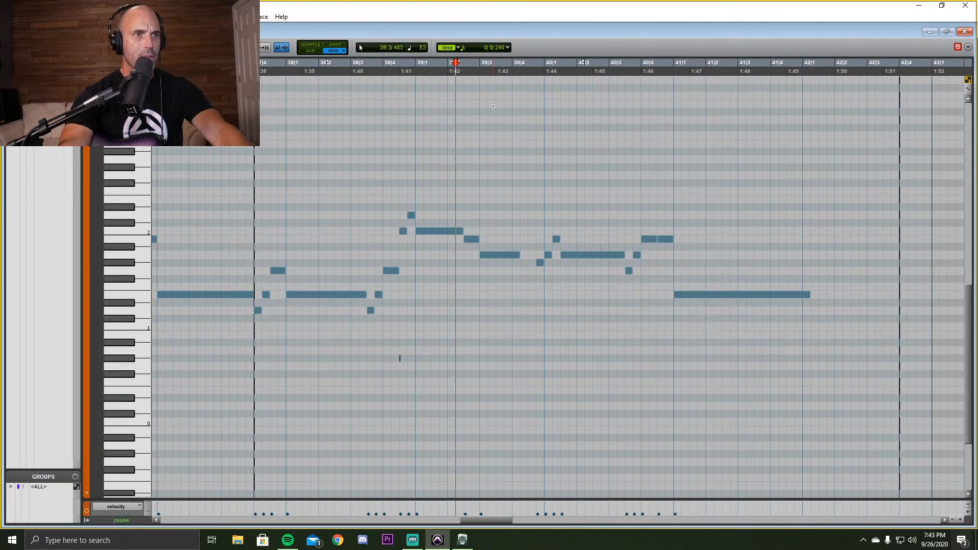
key(space)
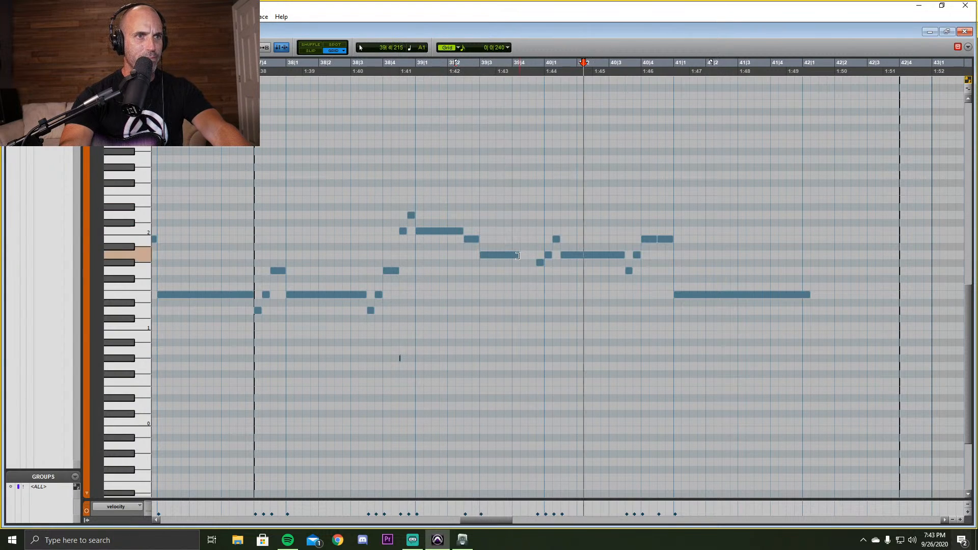
Lengthen the A1 note starting at 39|3 to end at 39|4|720 and return to the Edit window.
drag(517, 256, 531, 256)
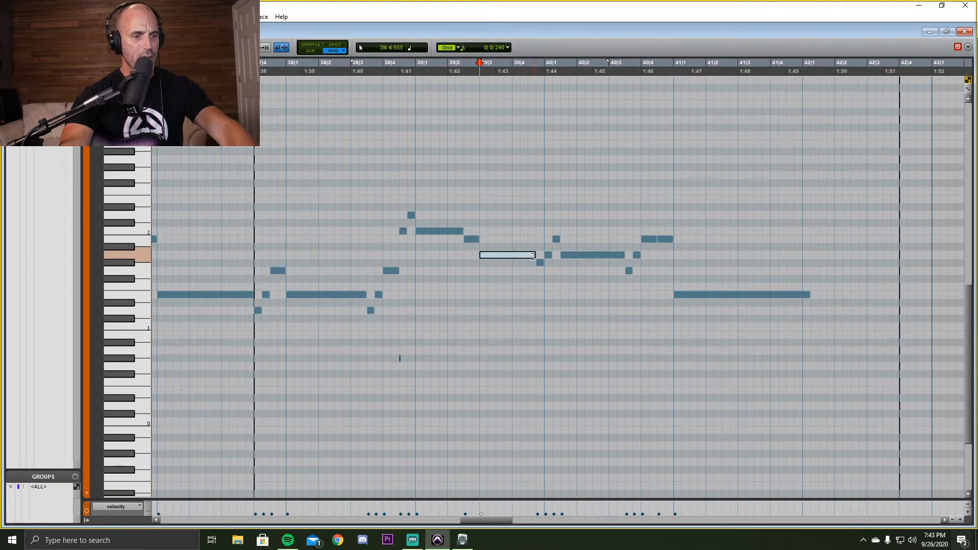
key(r)
key(r)
key(ctrl+=)
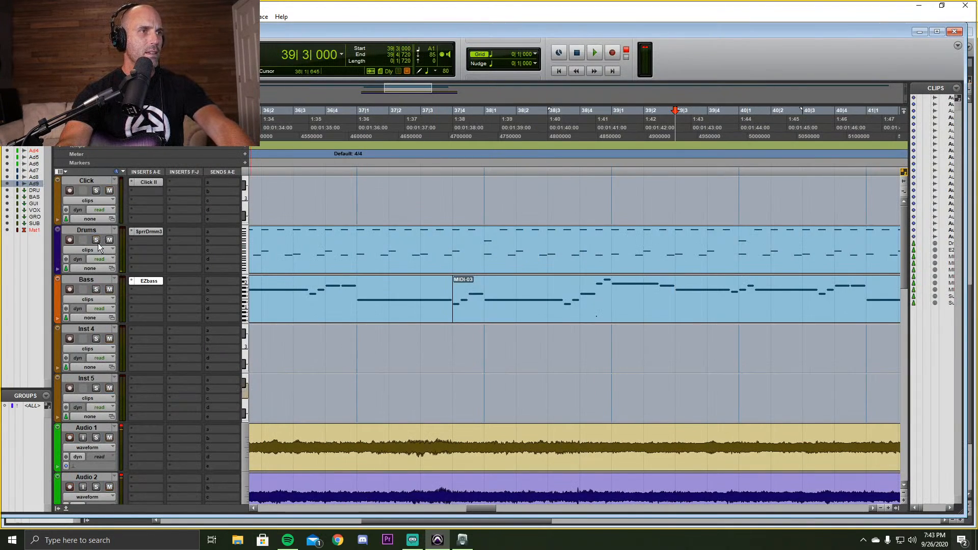
Play the bass and guitar section in the Edit window from 33|2.
scroll(228, 350, down, 2)
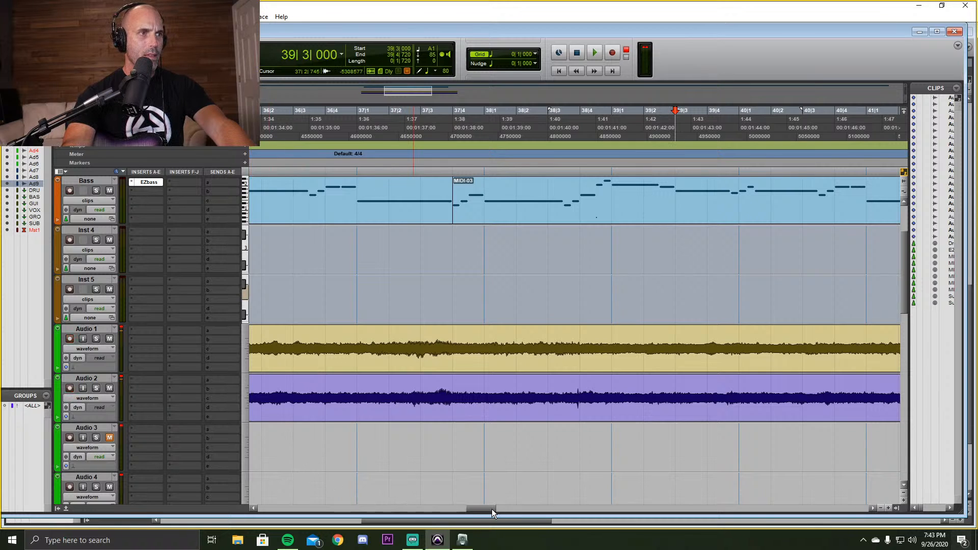
drag(491, 509, 464, 508)
click(472, 350)
key(space)
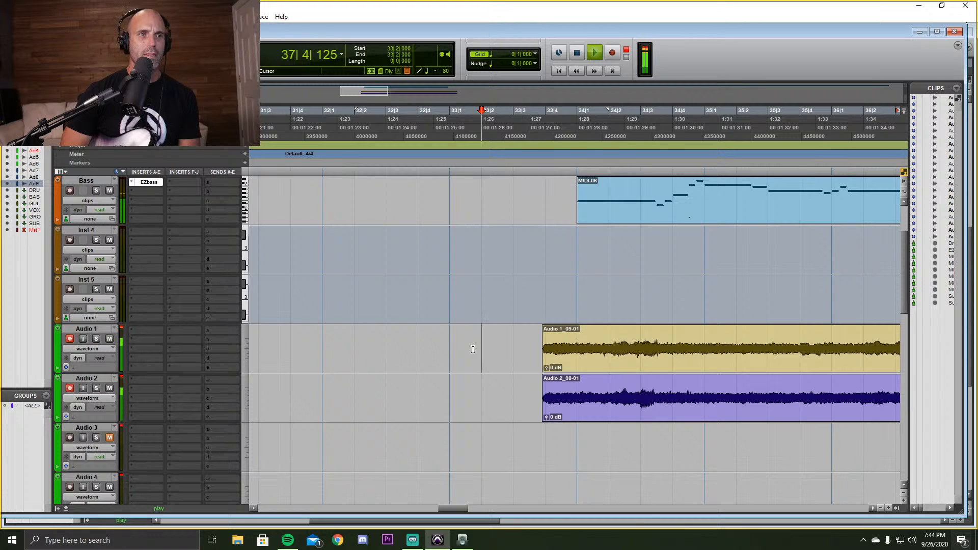
click(880, 508)
click(880, 508)
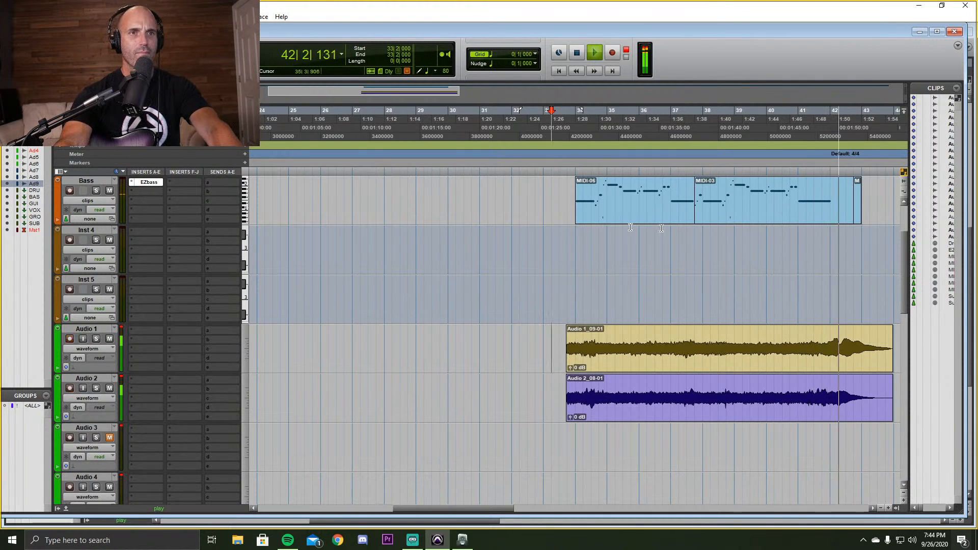
Stop playback and delete the leftover bass MIDI after 42|2.
drag(838, 209, 907, 209)
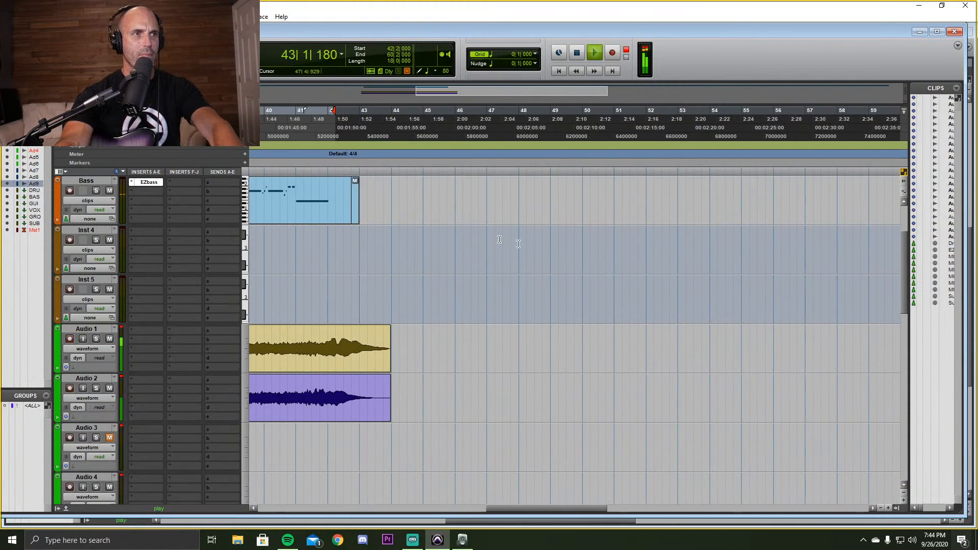
key(space)
drag(367, 197, 335, 200)
key(Delete)
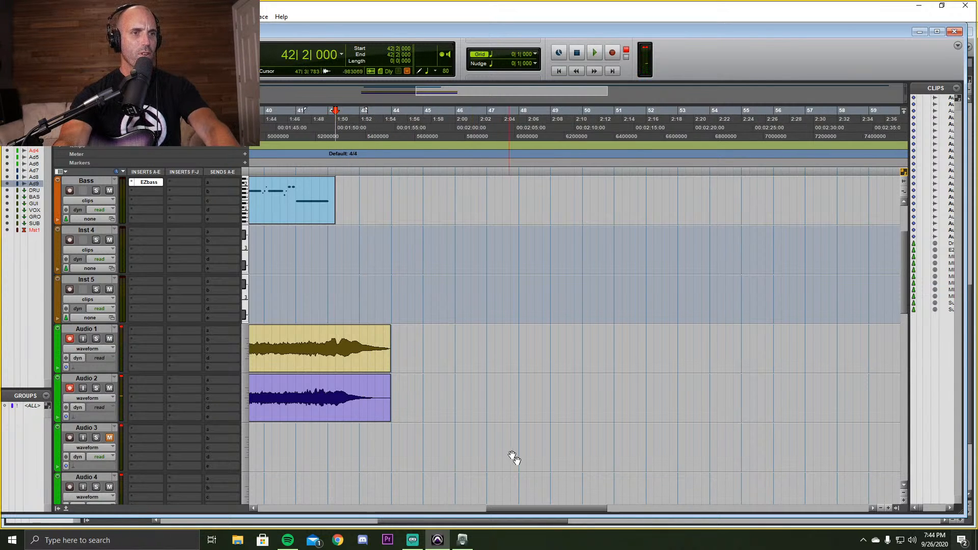
Listen to short stretches of the drum arrangement from about bar 58 and from 66|1.
drag(549, 508, 615, 502)
scroll(489, 360, up, 2)
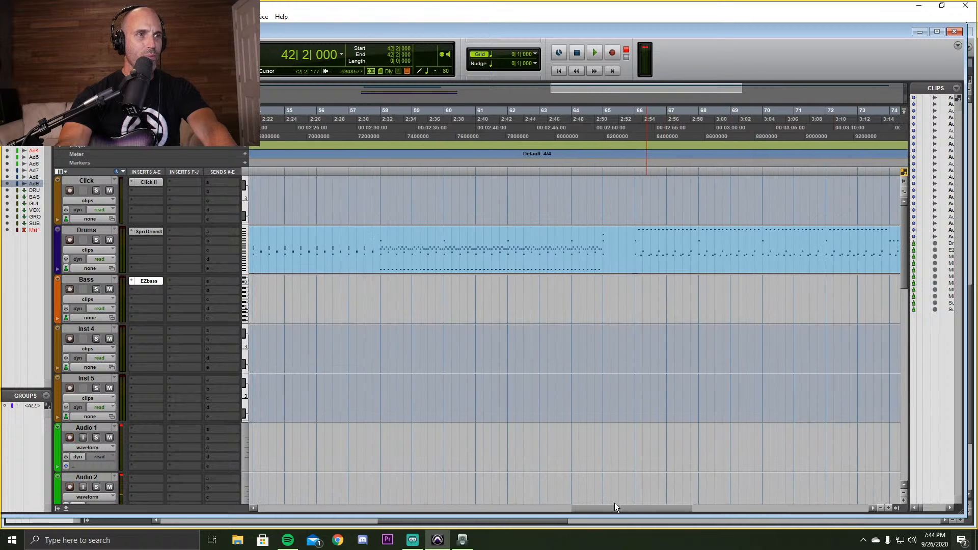
click(377, 281)
key(space)
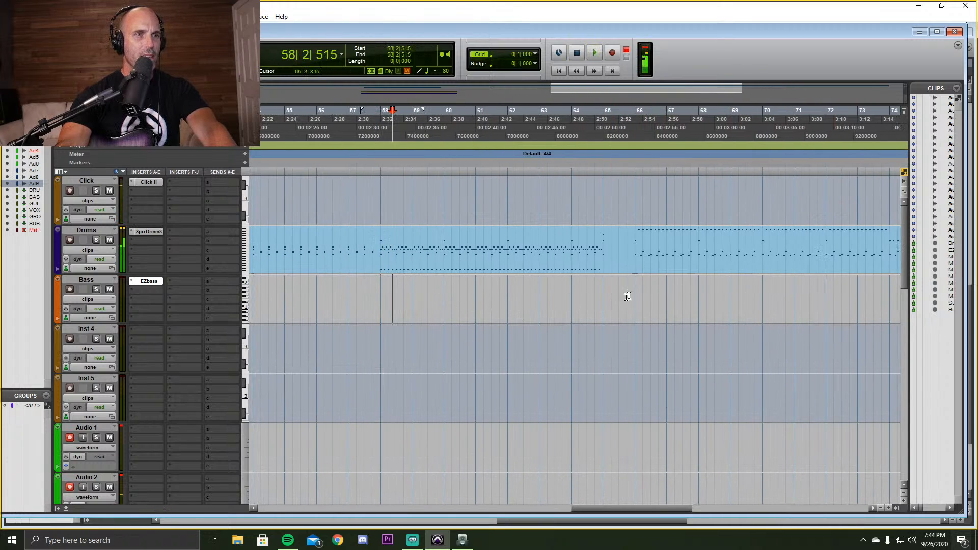
click(627, 296)
key(space)
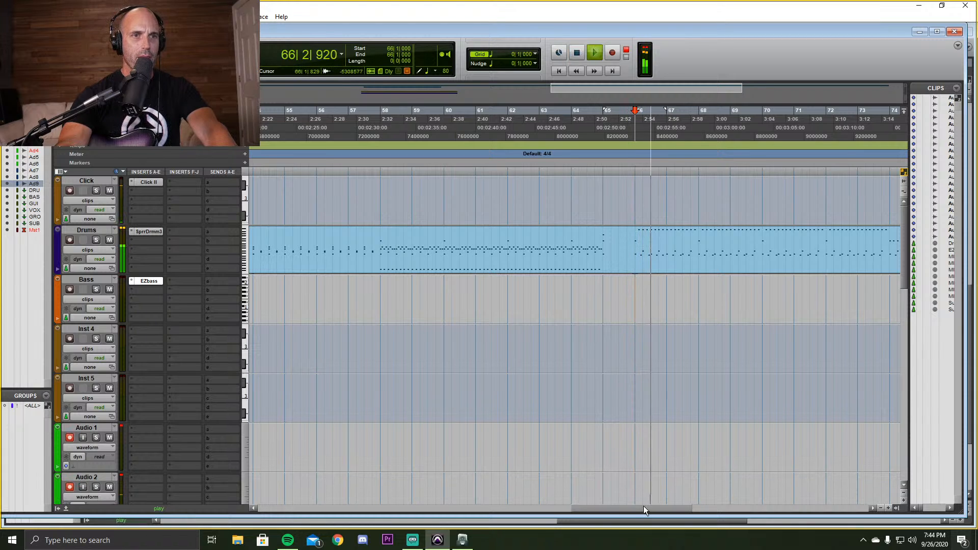
drag(643, 505, 672, 504)
key(space)
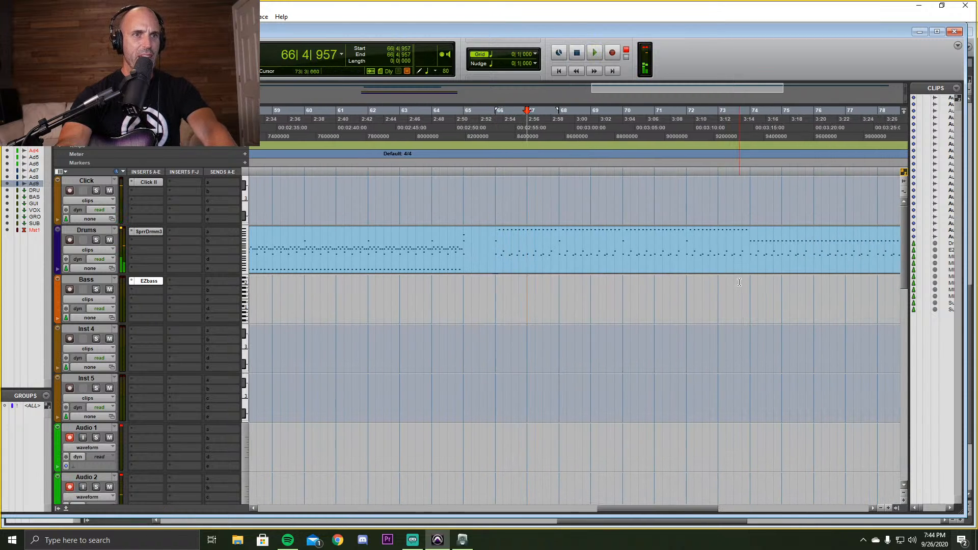
Listen to the following drum sections from 73|4 and from 82|1.
click(739, 283)
key(space)
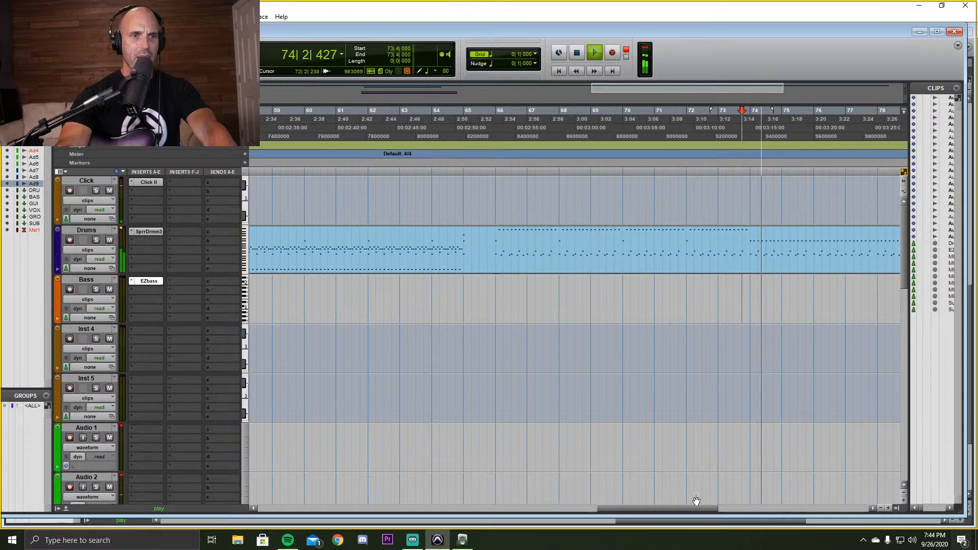
drag(696, 508, 722, 505)
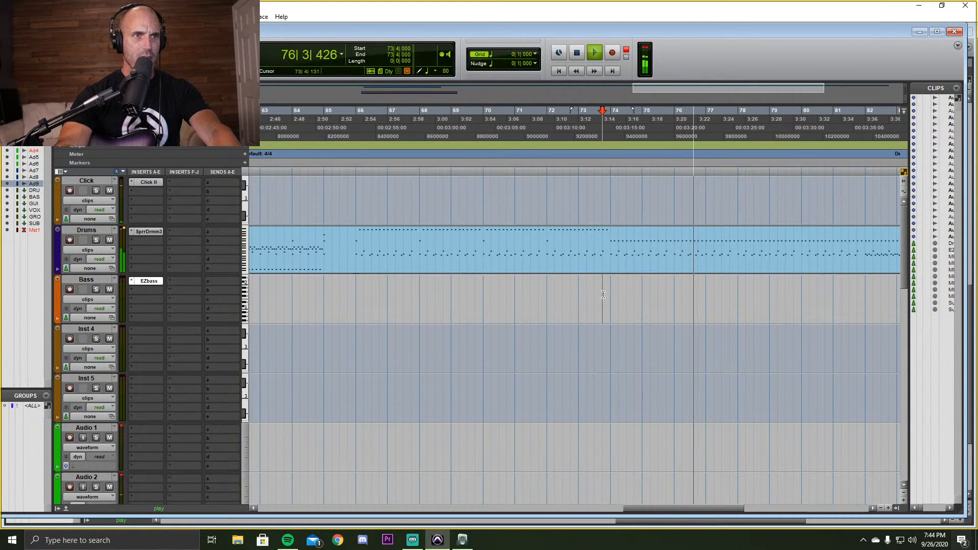
key(space)
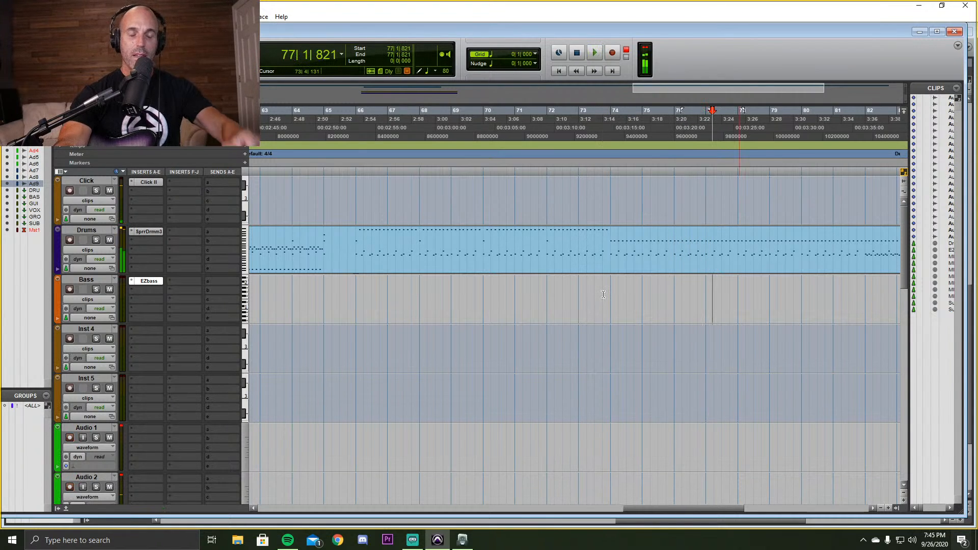
click(858, 289)
key(space)
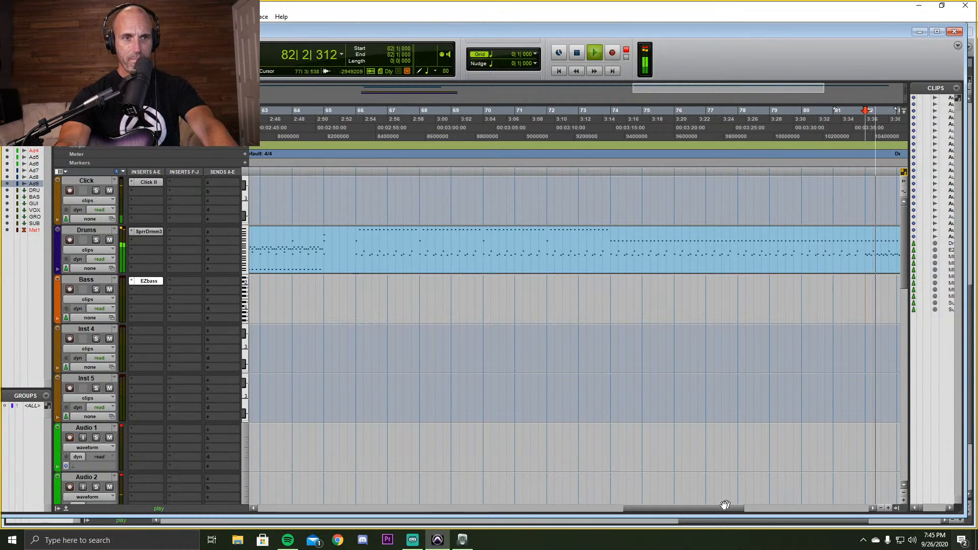
key(space)
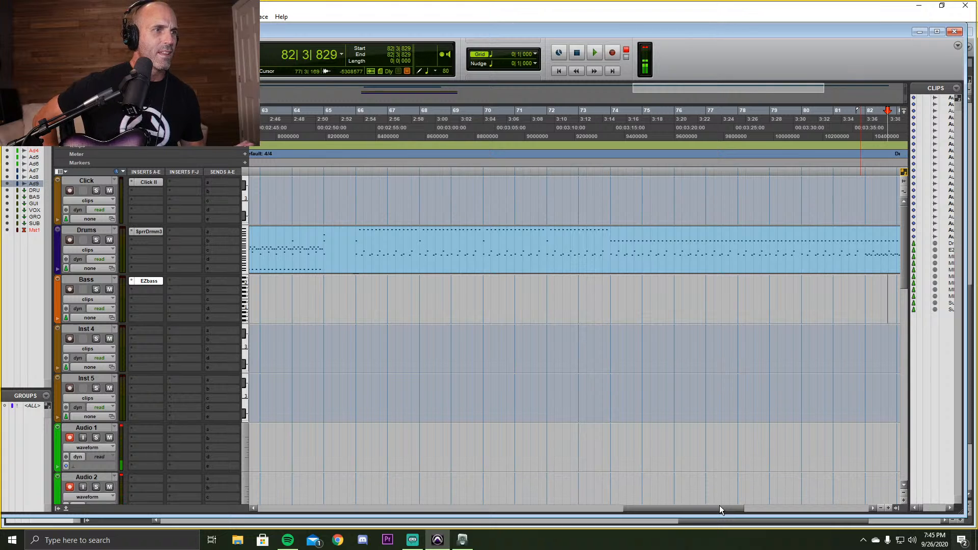
Return to the beginning of the song and place the edit cursor on Audio 1 at 5|4, just before the drum clip.
drag(719, 505, 520, 480)
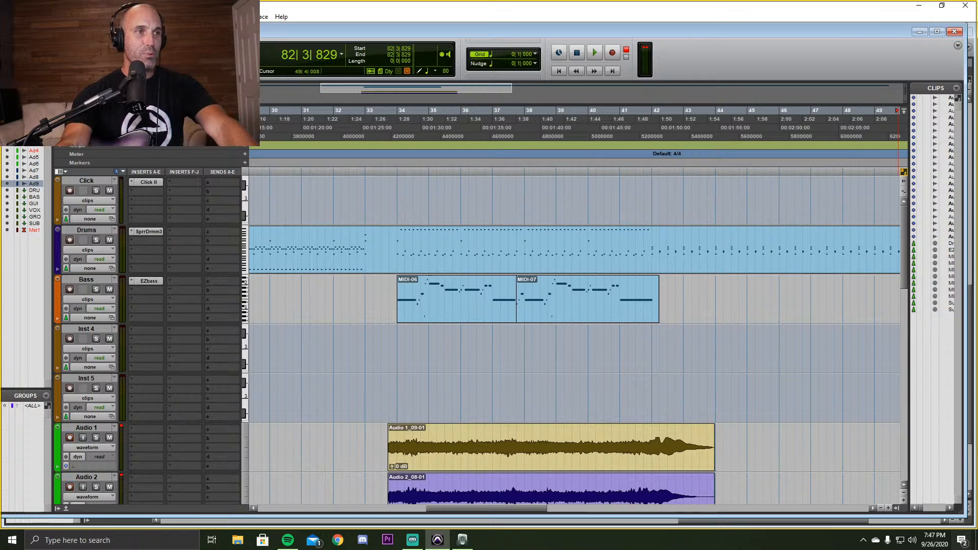
click(880, 508)
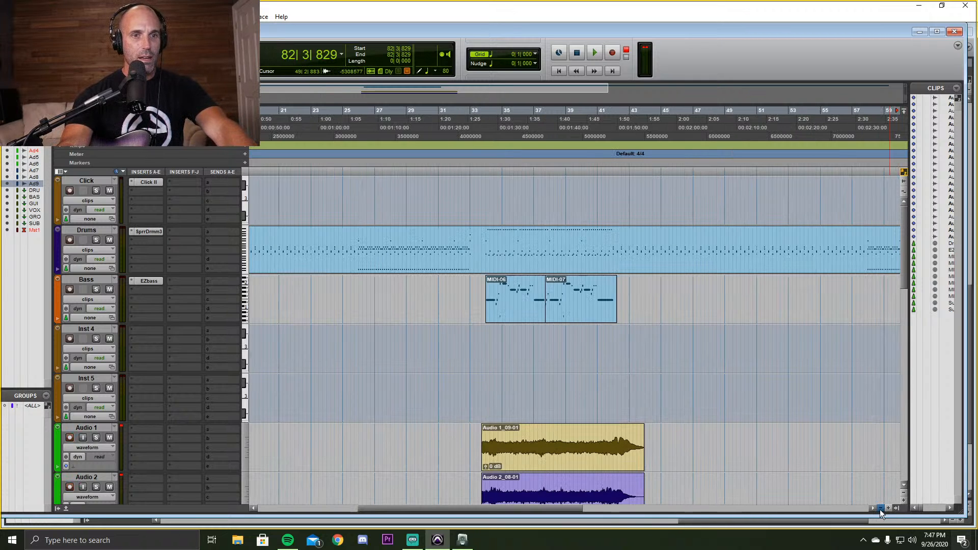
drag(554, 508, 456, 501)
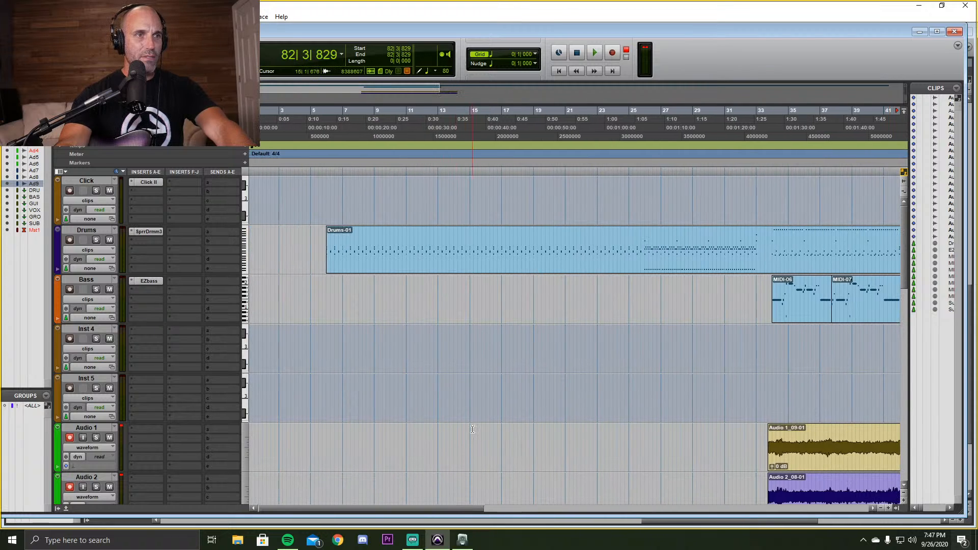
scroll(470, 430, down, 1)
scroll(435, 425, up, 1)
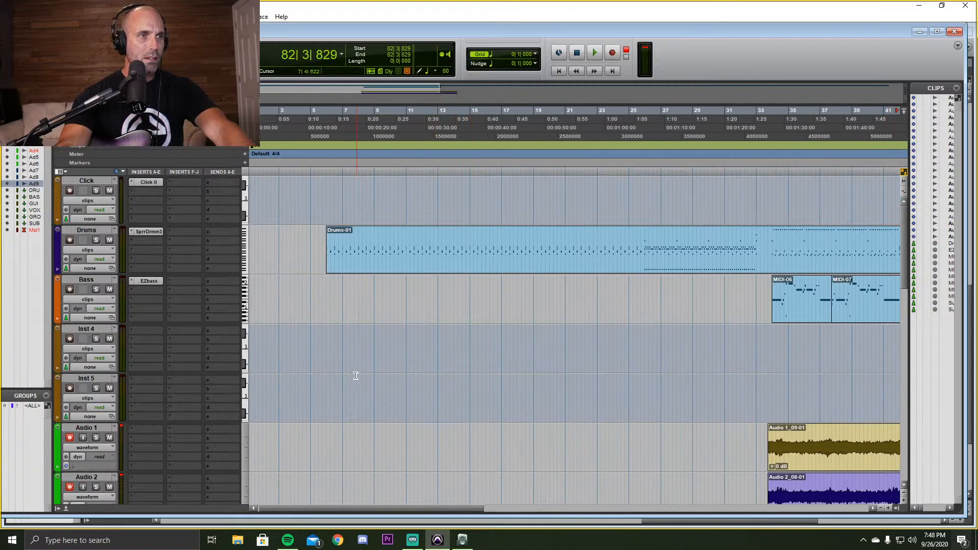
click(316, 337)
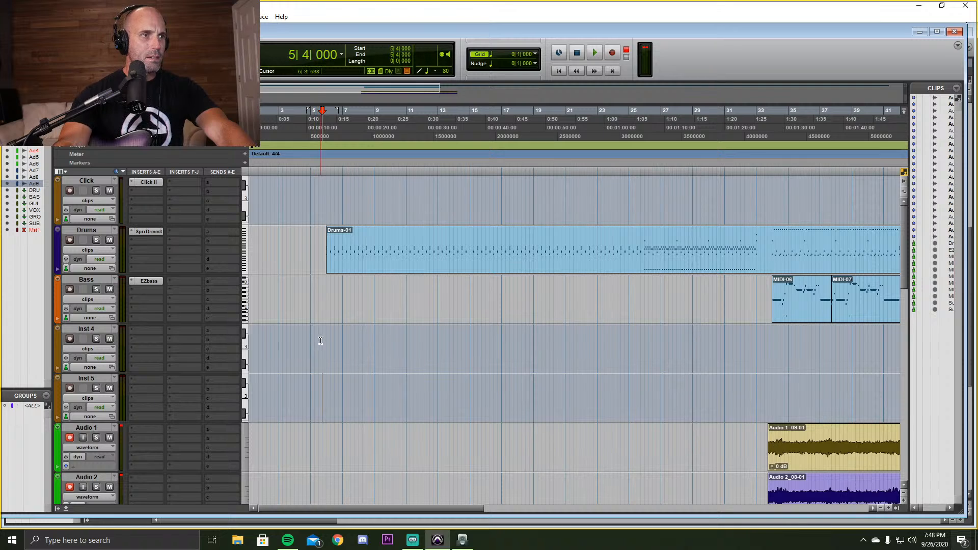
key(ctrl+])
key(ctrl+])
key(ctrl+])
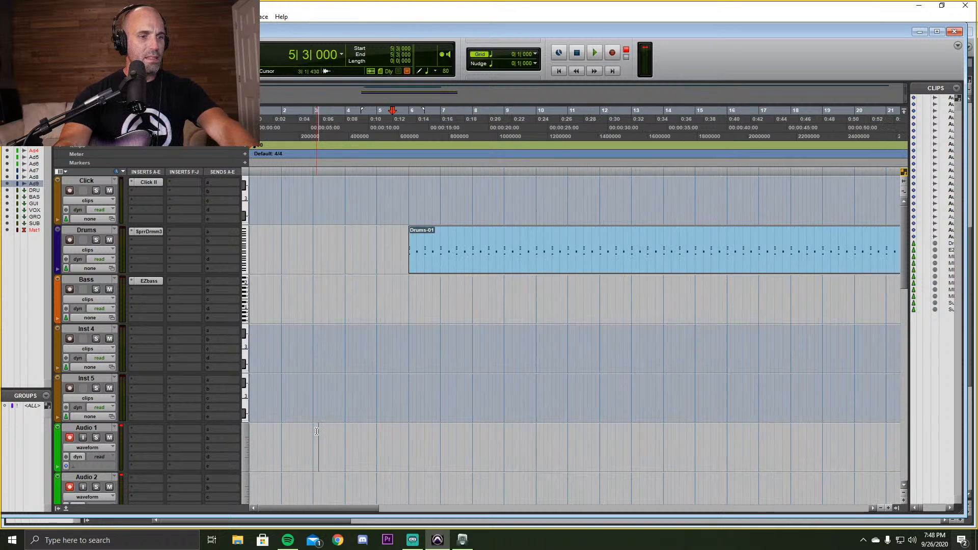
click(604, 439)
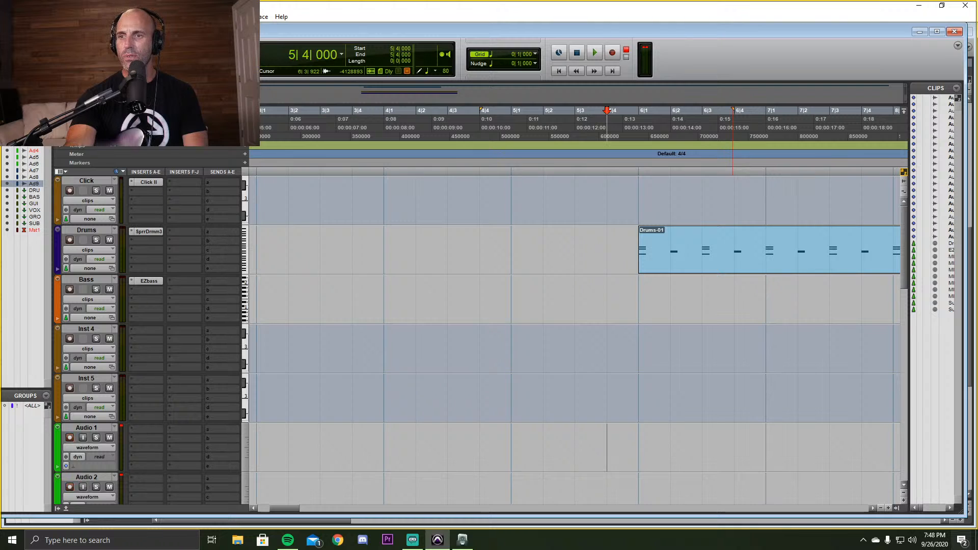
Switch to Spotify, look through the Liked Songs list, and minimize it to return to Pro Tools.
click(287, 539)
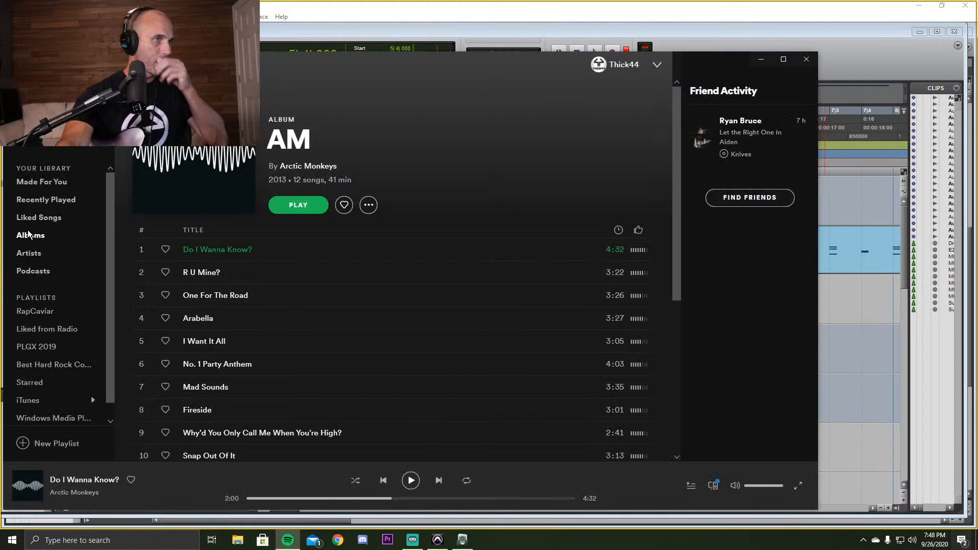
click(39, 218)
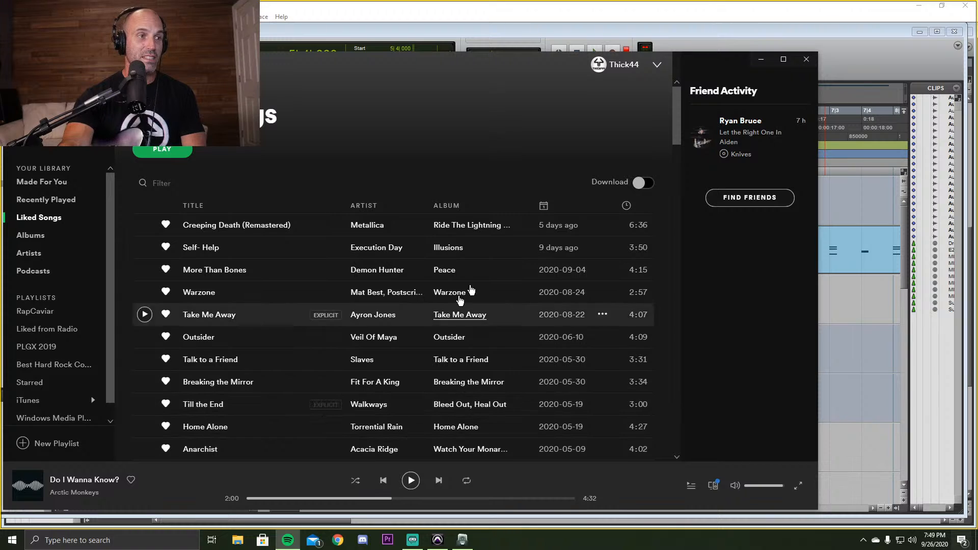
click(760, 62)
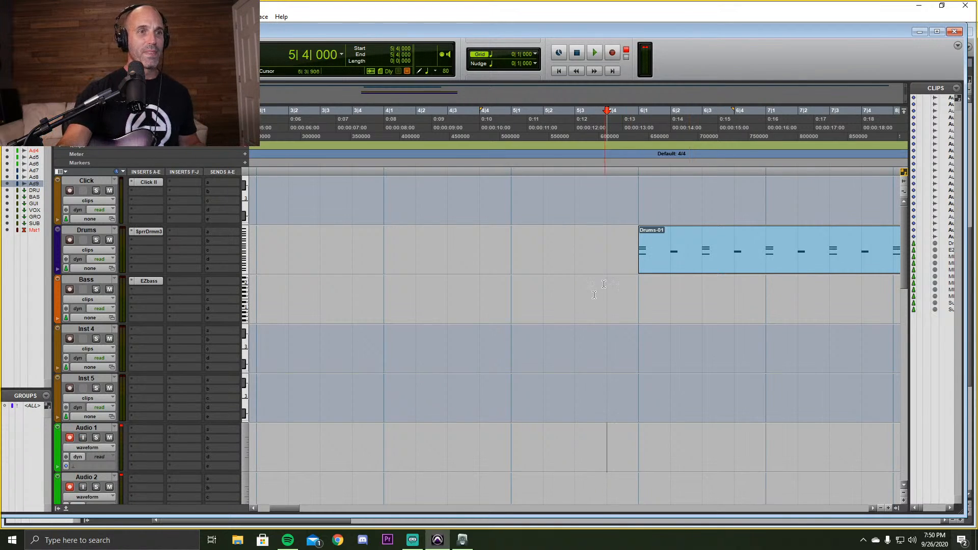
Record a very short take on Audio 1 and Audio 2 starting at 4|3.
scroll(616, 389, down, 1)
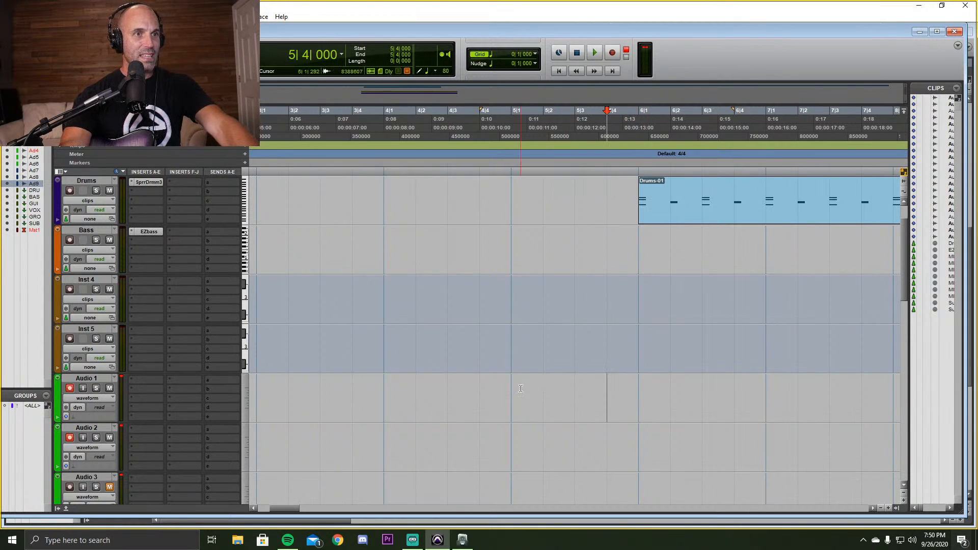
click(458, 390)
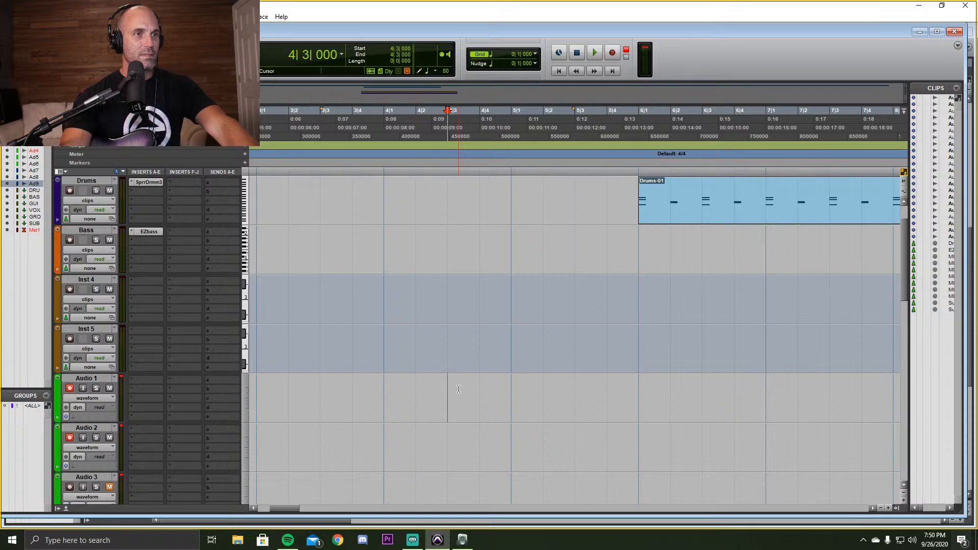
key(space)
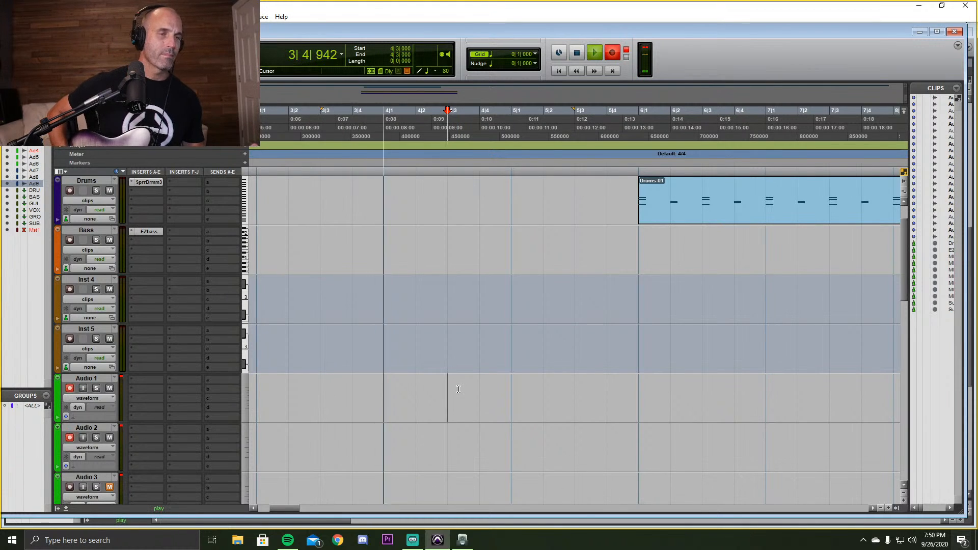
key(space)
scroll(459, 389, up, 1)
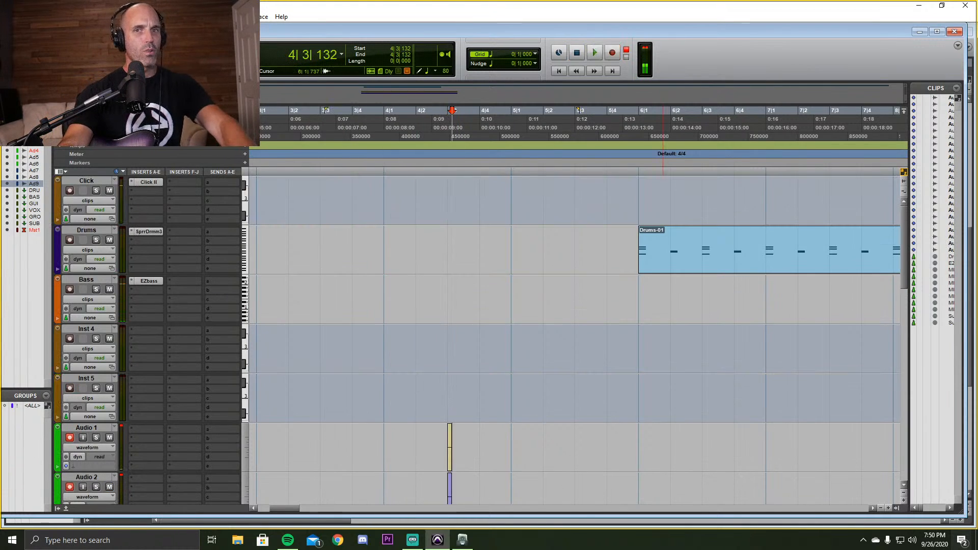
Undo the short take on Audio 1 and Audio 2 and briefly play the song from 5|2.
key(ctrl+z)
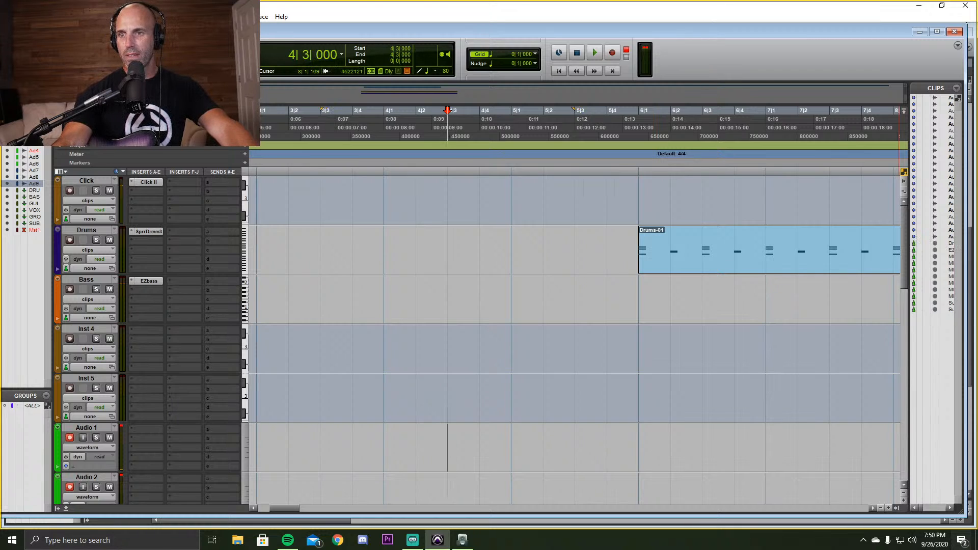
click(146, 280)
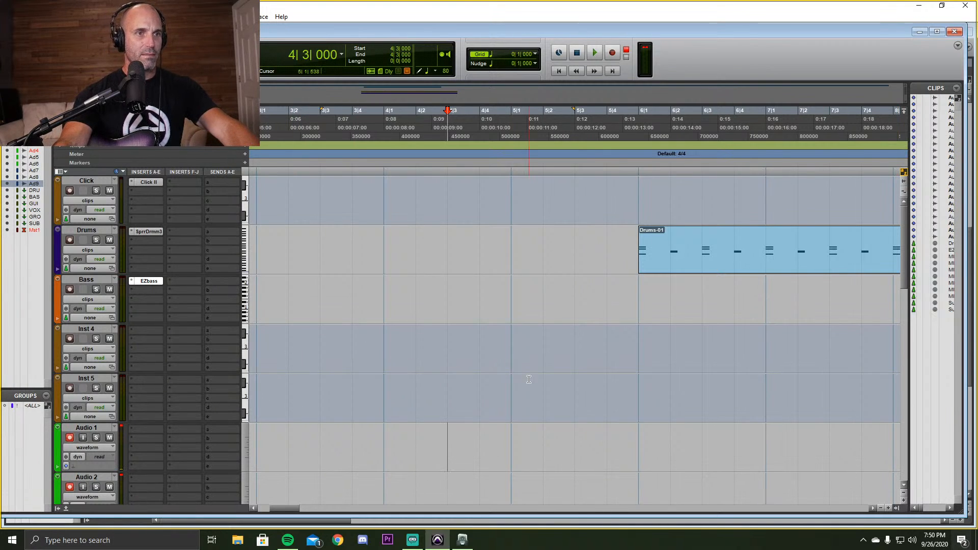
click(541, 394)
key(space)
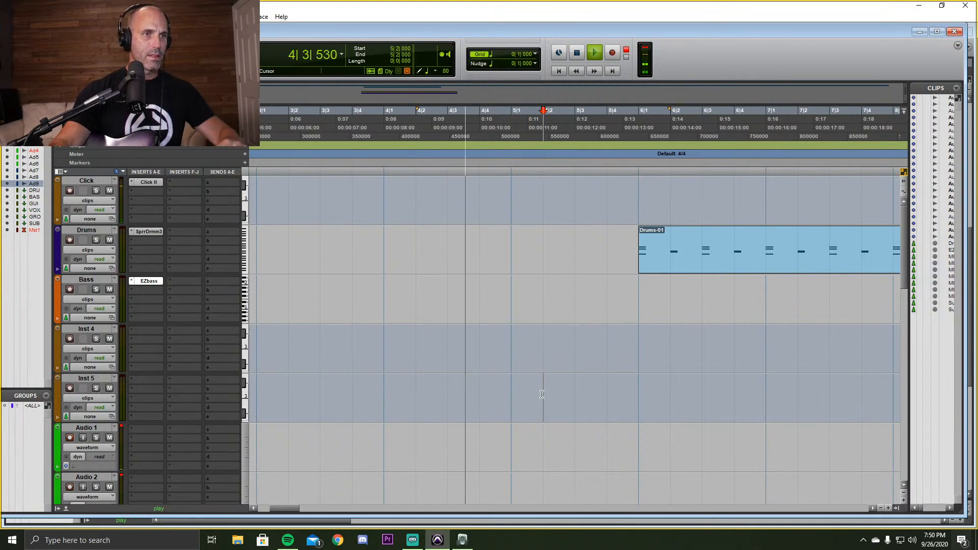
key(space)
Try twice to record a guitar take on Audio 1 and Audio 2 from 5|4, undoing each attempt.
click(626, 389)
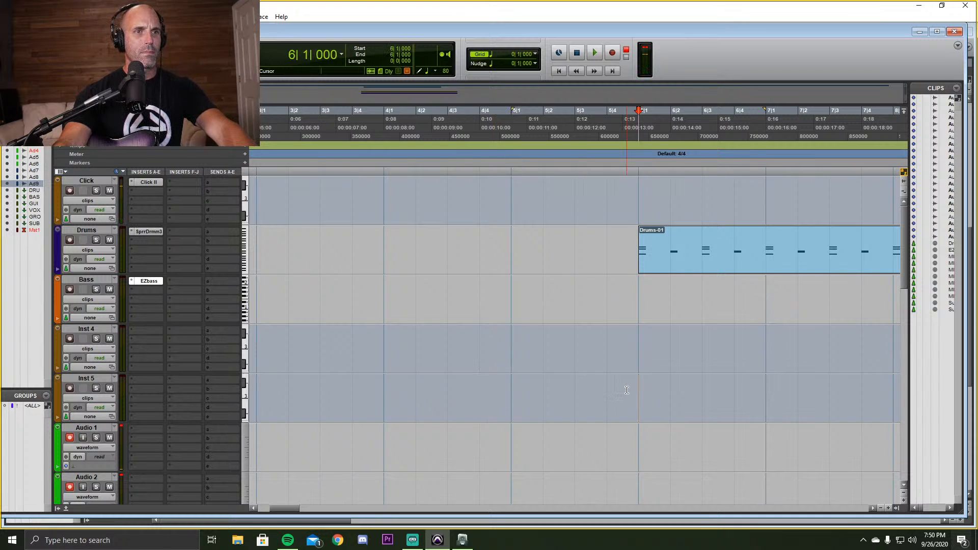
click(603, 389)
key(ctrl+space)
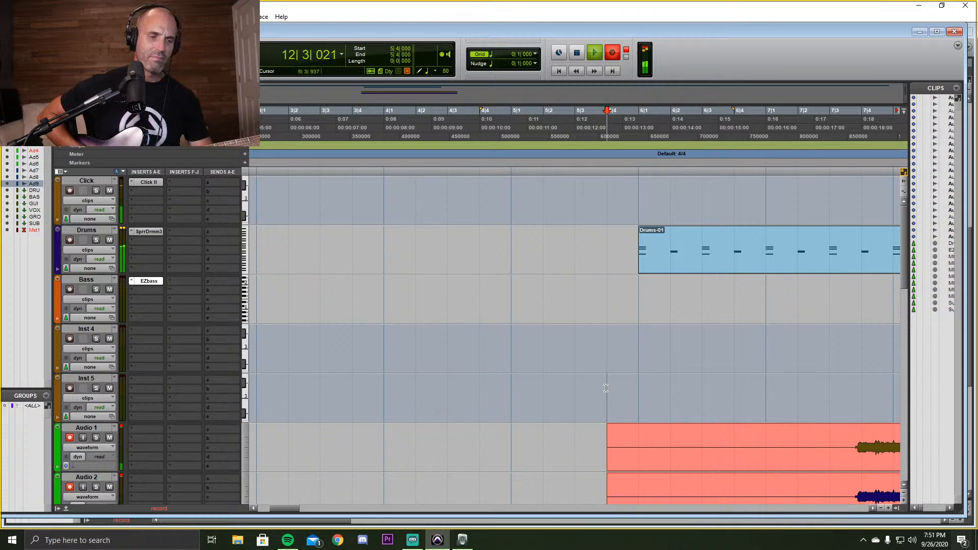
key(space)
key(ctrl+z)
key(space)
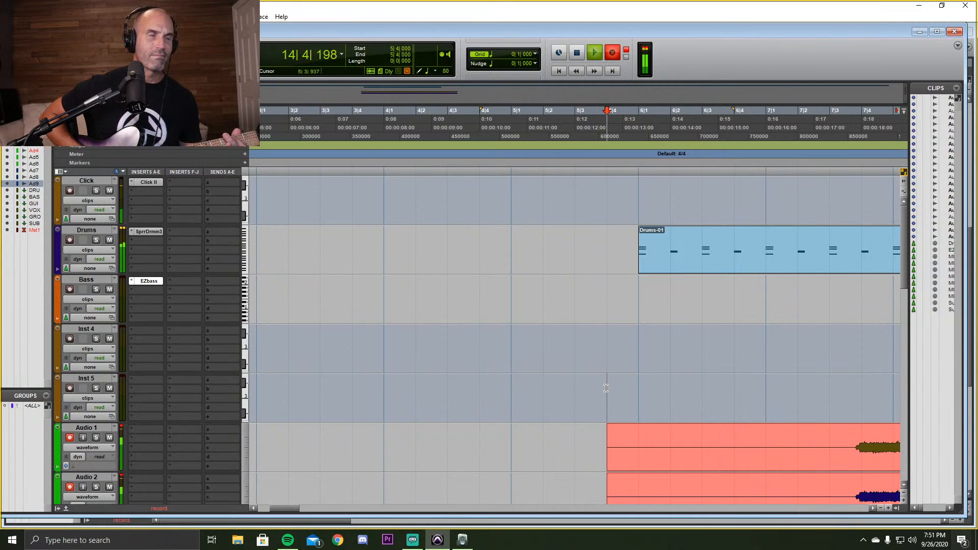
key(space)
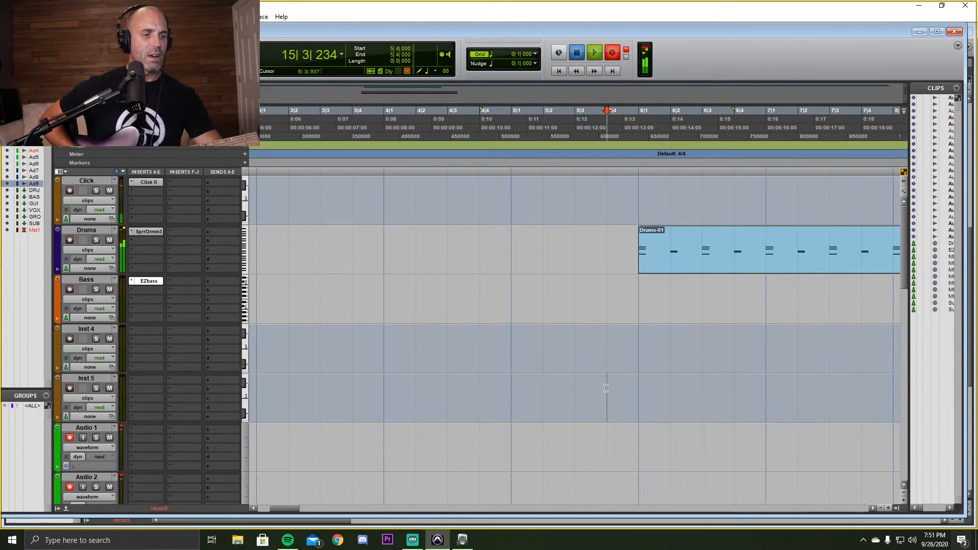
key(ctrl+z)
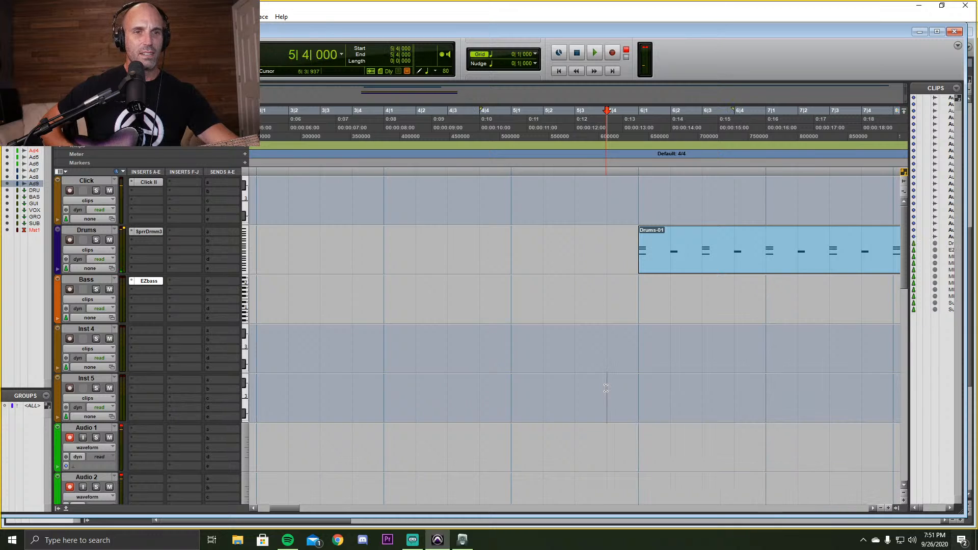
Record a guitar take on Audio 1 and Audio 2 from 7|1 to about bar 18, and move the Audio 2 clip to Audio 3.
click(754, 440)
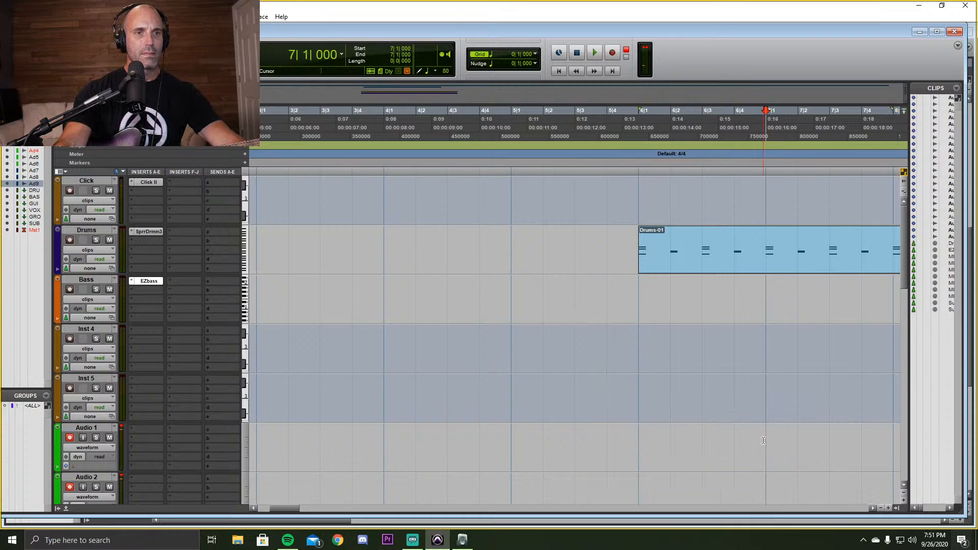
key(ctrl+space)
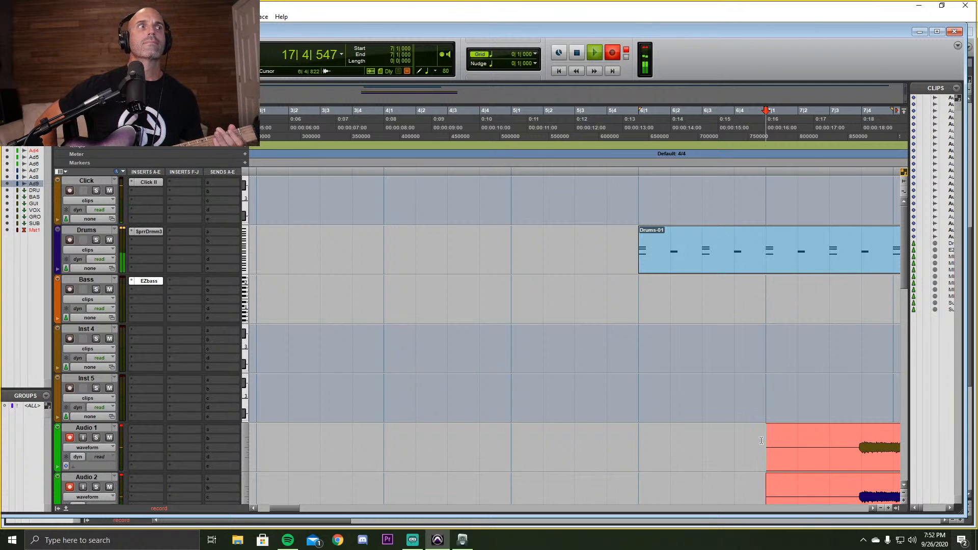
key(space)
scroll(761, 440, down, 2)
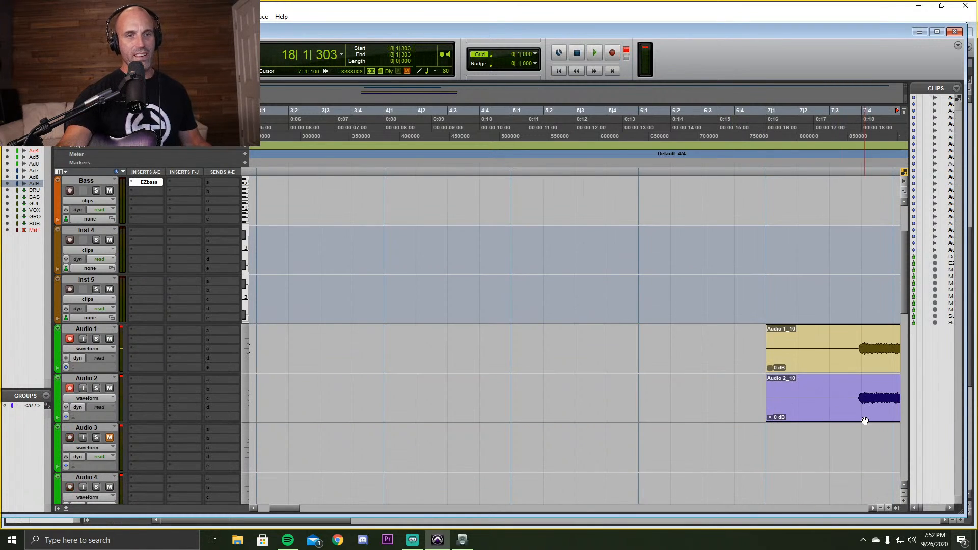
drag(864, 414, 868, 432)
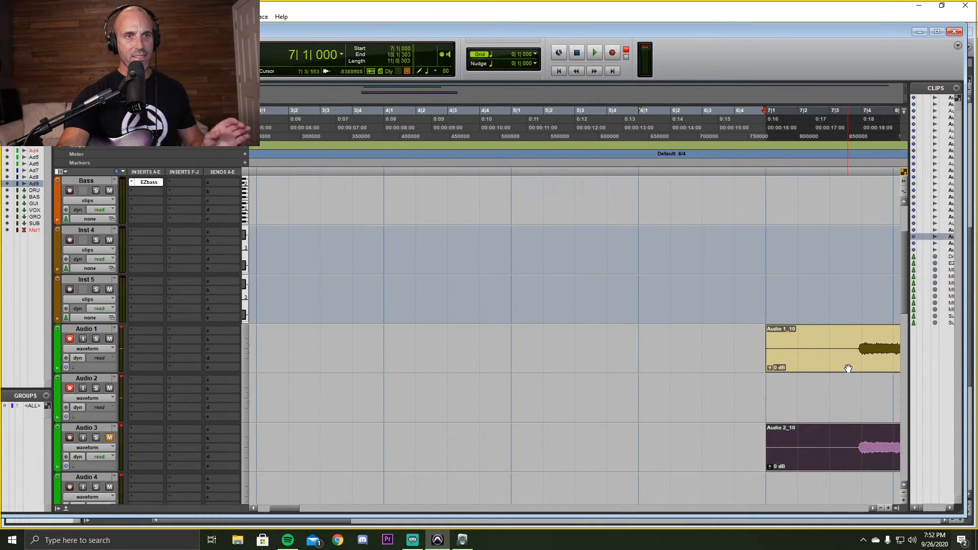
Record a second guitar take from 7|1, and replace its Audio 2 clip with the first take's clip from Audio 3.
key(space)
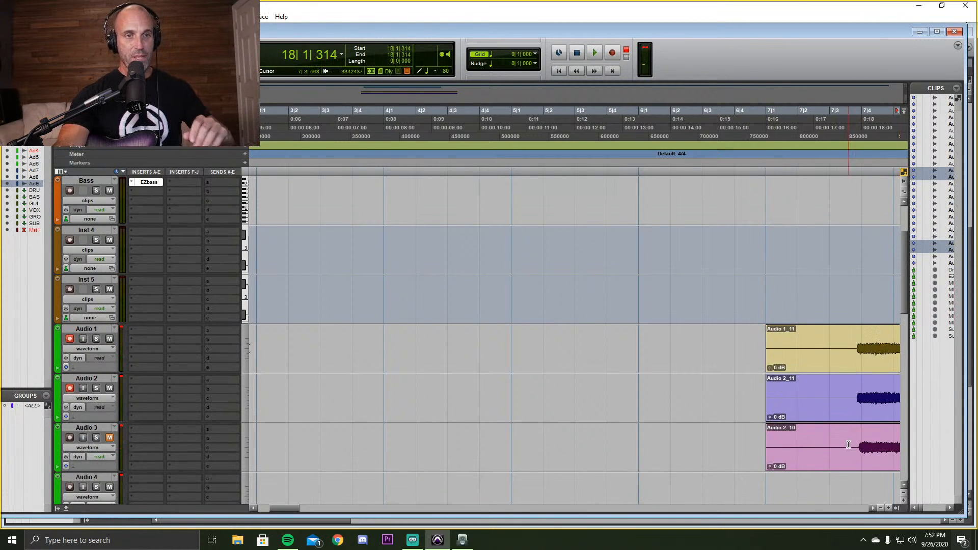
drag(861, 456, 859, 403)
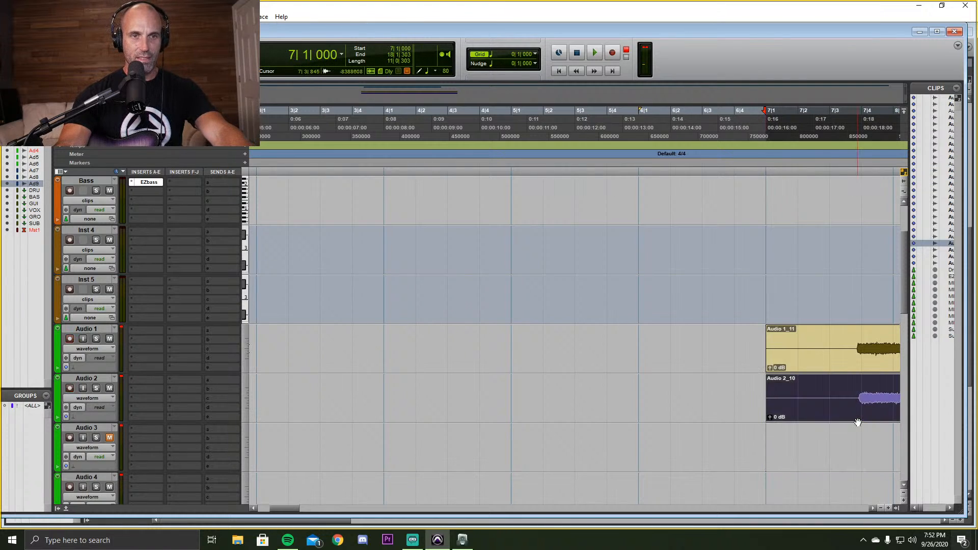
Shift both guitar clips on Audio 1 and Audio 2 slightly later and delete their silent lead-in up to 7|3|799.
click(861, 362)
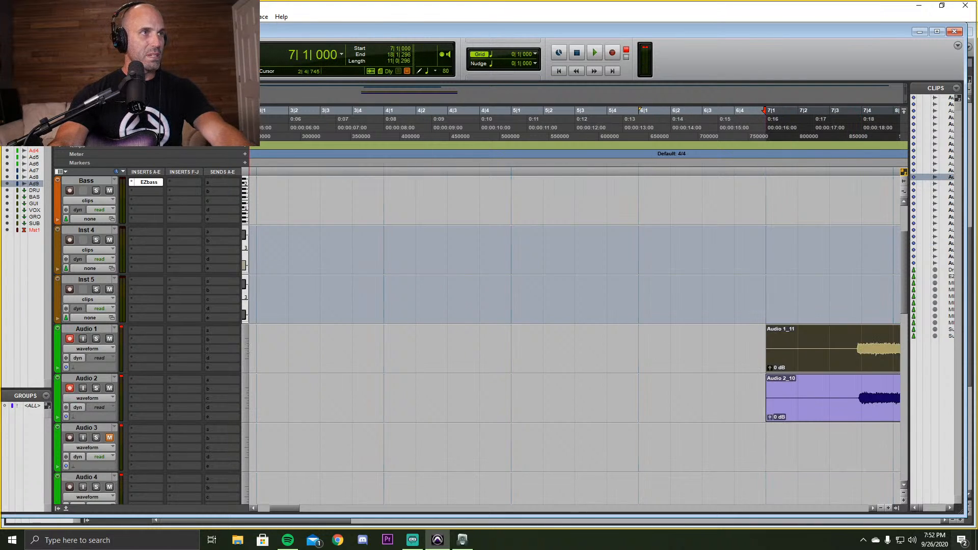
shift+click(863, 414)
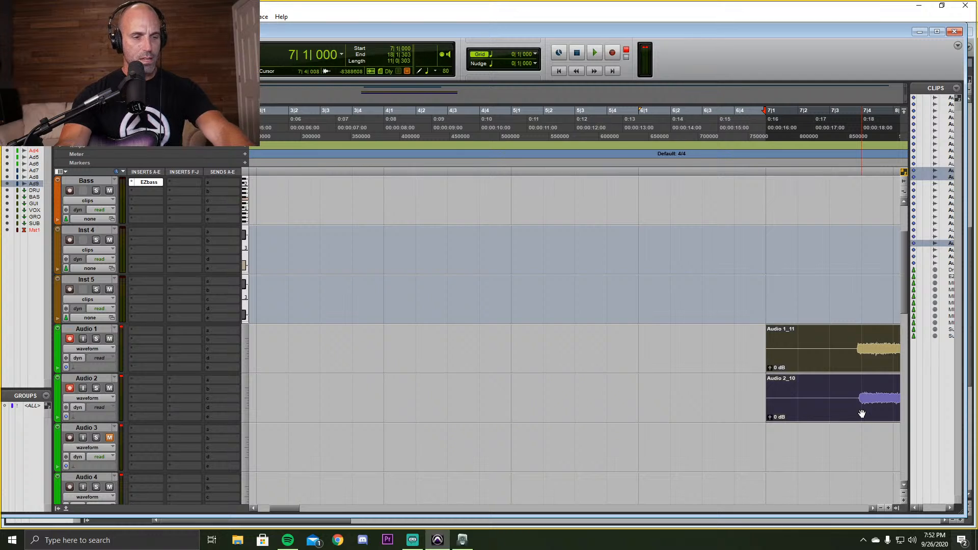
key(t)
key(t)
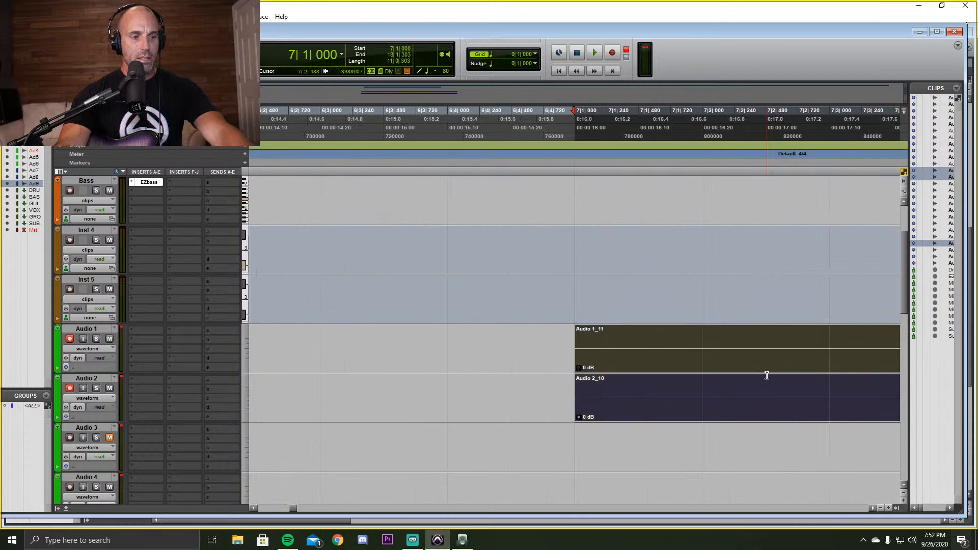
key(r)
key(r)
double_click(695, 385)
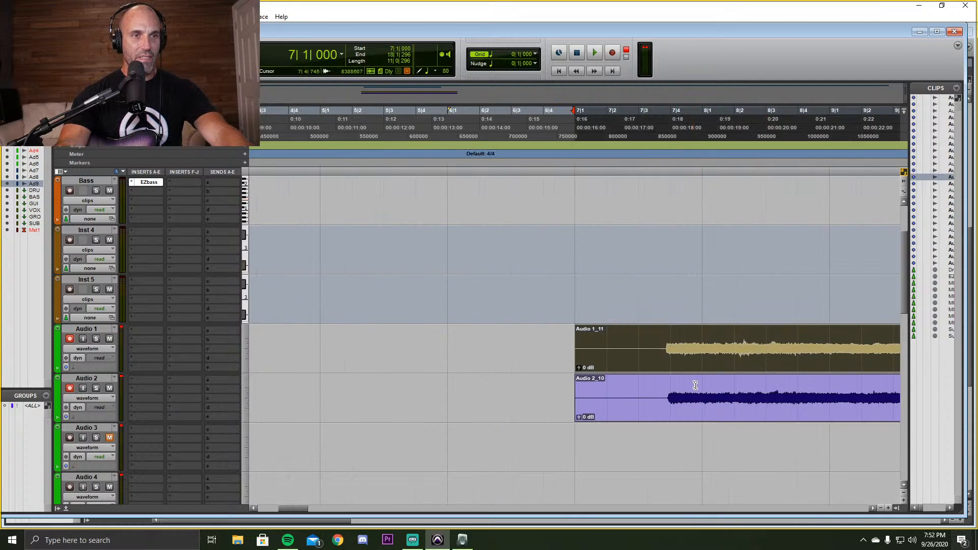
click(696, 391)
click(688, 413)
shift+click(688, 362)
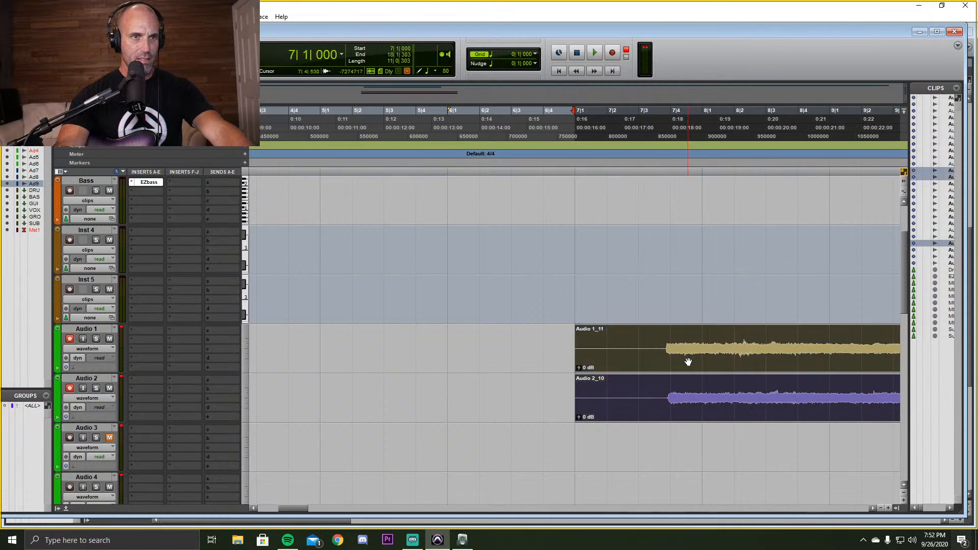
key(t)
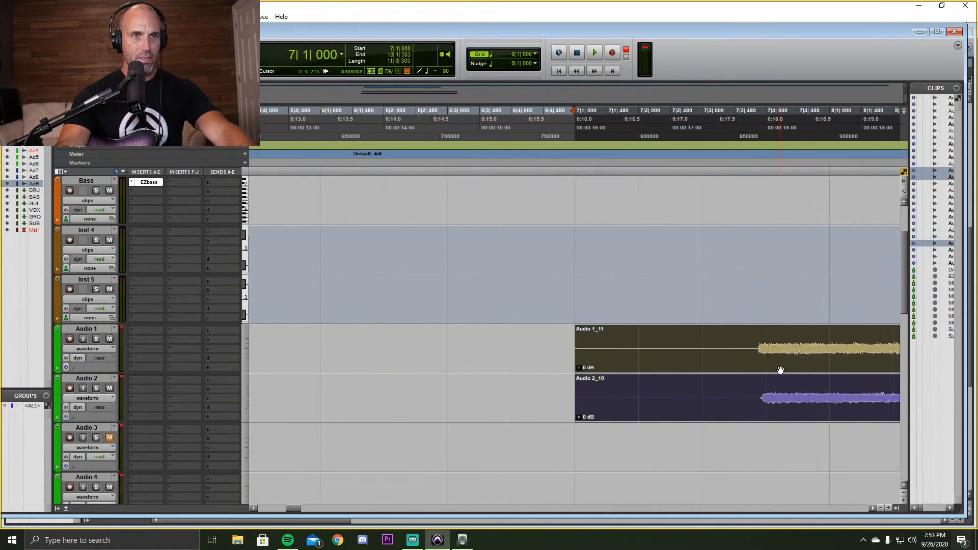
drag(780, 370, 557, 398)
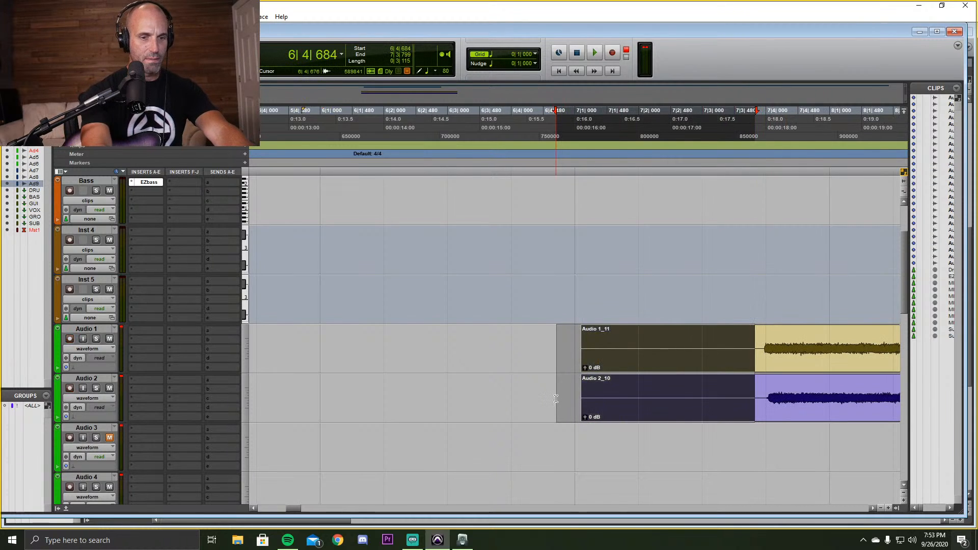
key(Delete)
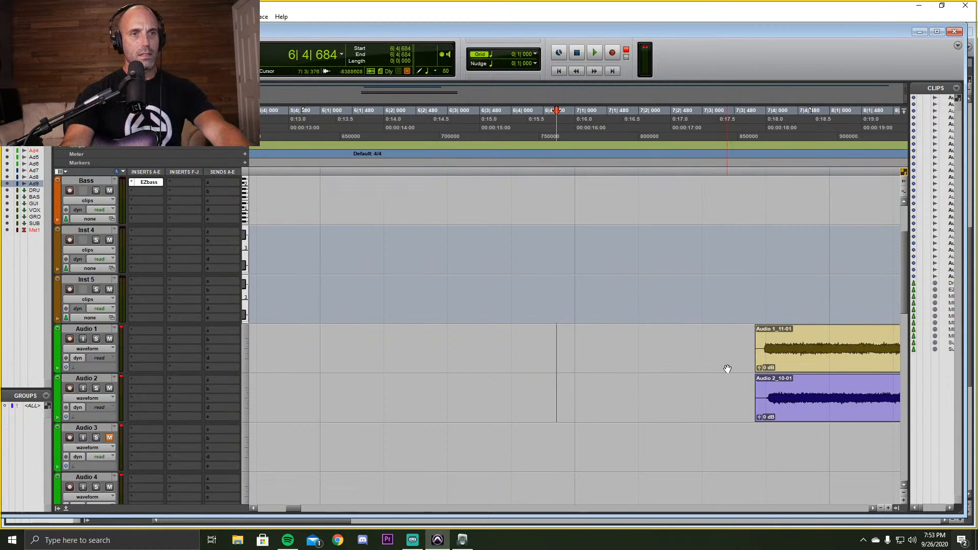
Listen to the trimmed guitar clips with the drums from 7|3 to about the end of bar 15.
click(732, 348)
key(space)
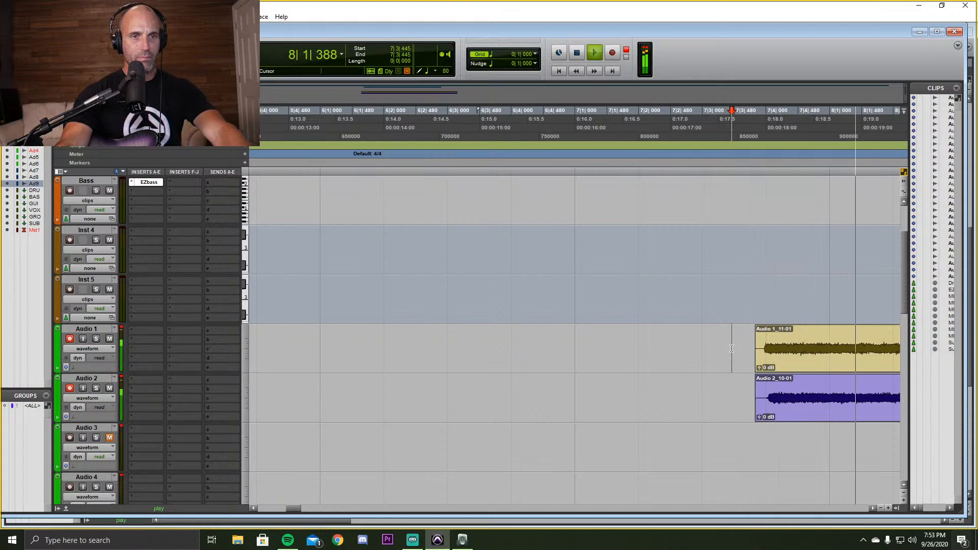
click(880, 508)
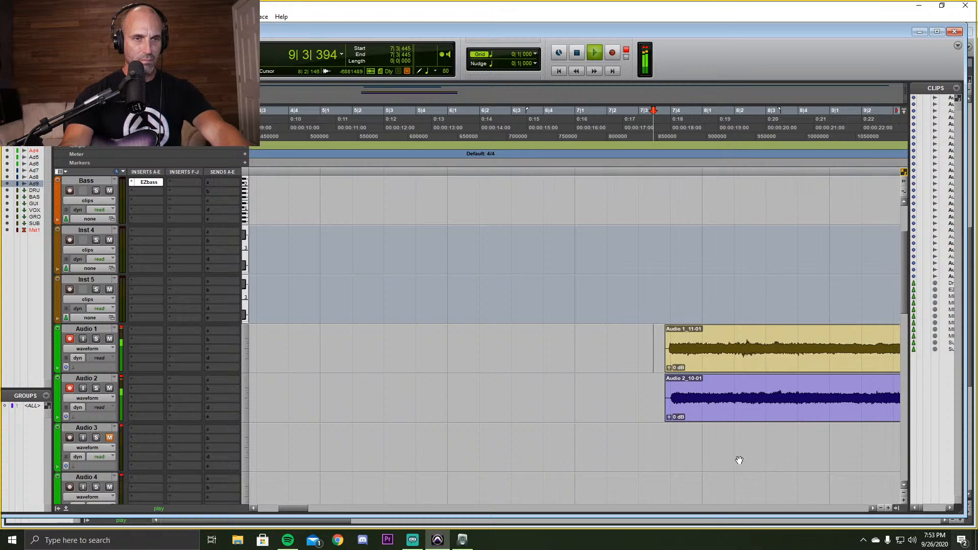
click(879, 507)
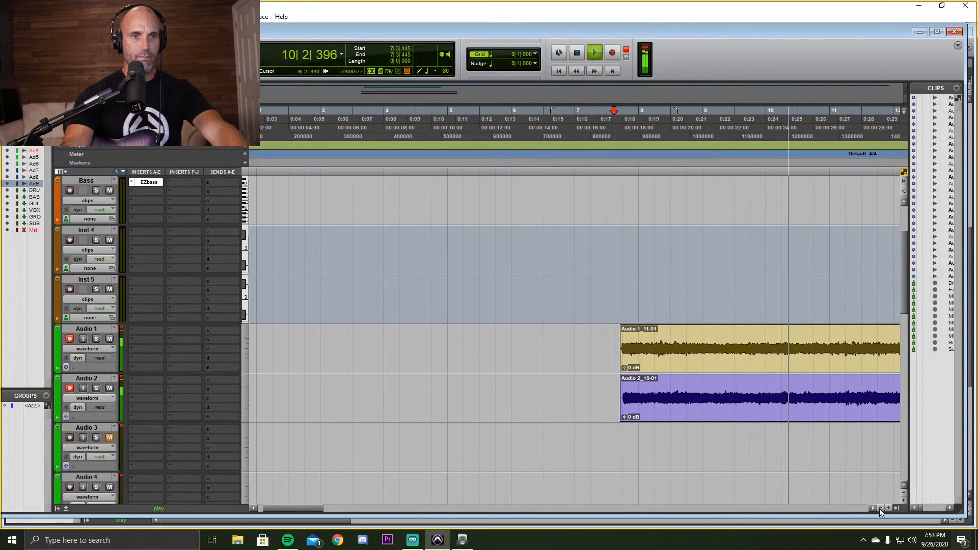
click(879, 508)
click(880, 508)
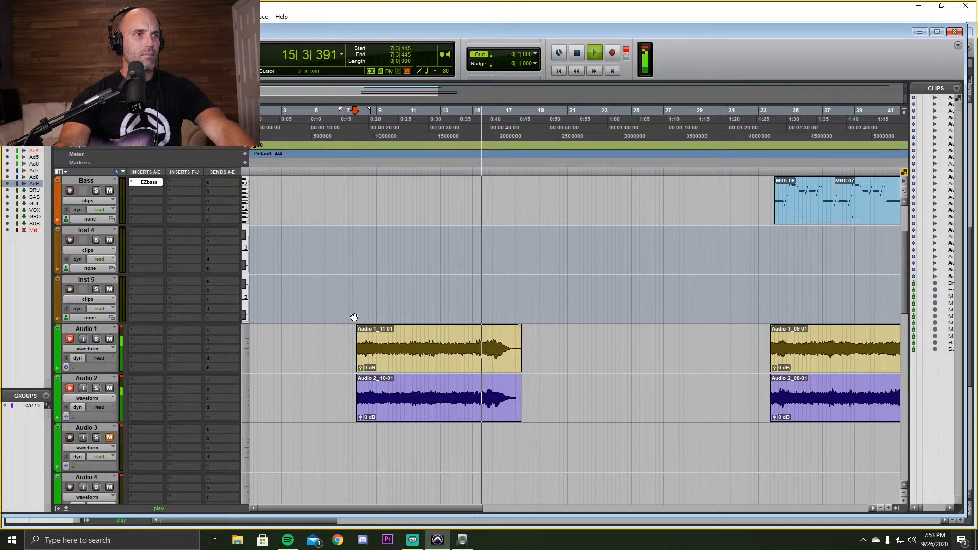
scroll(355, 313, up, 3)
key(space)
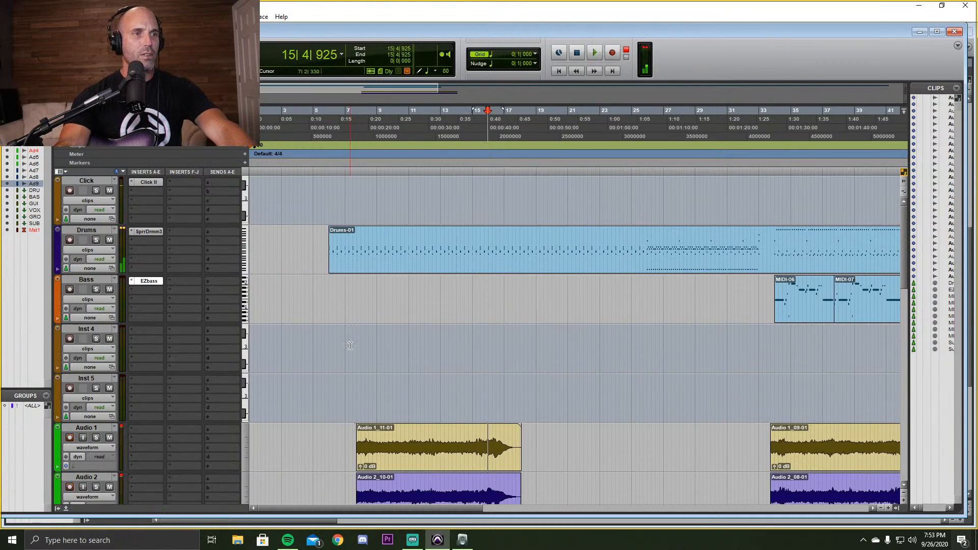
Place the edit cursor on Inst 5 at about 16|2, near the end of the new guitar clips.
click(484, 394)
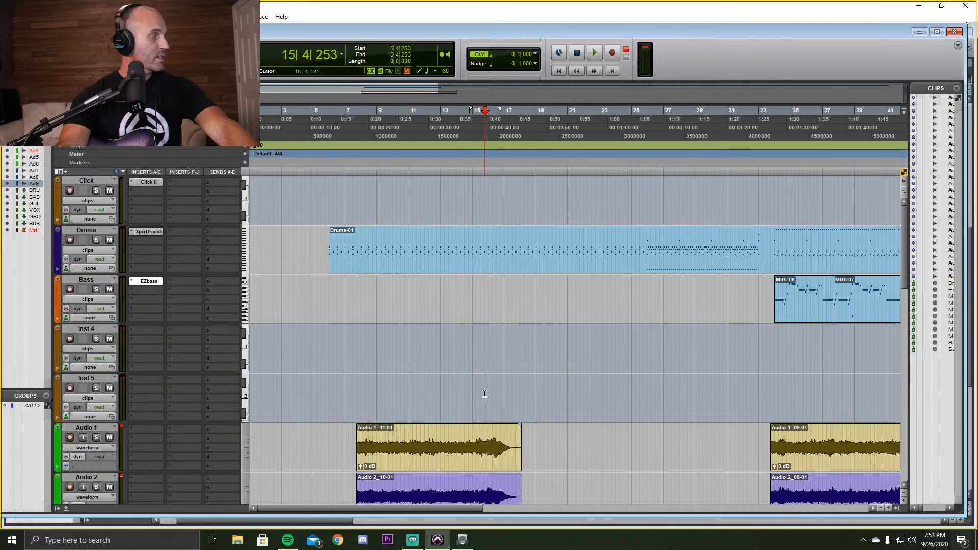
key(ctrl+bracketright)
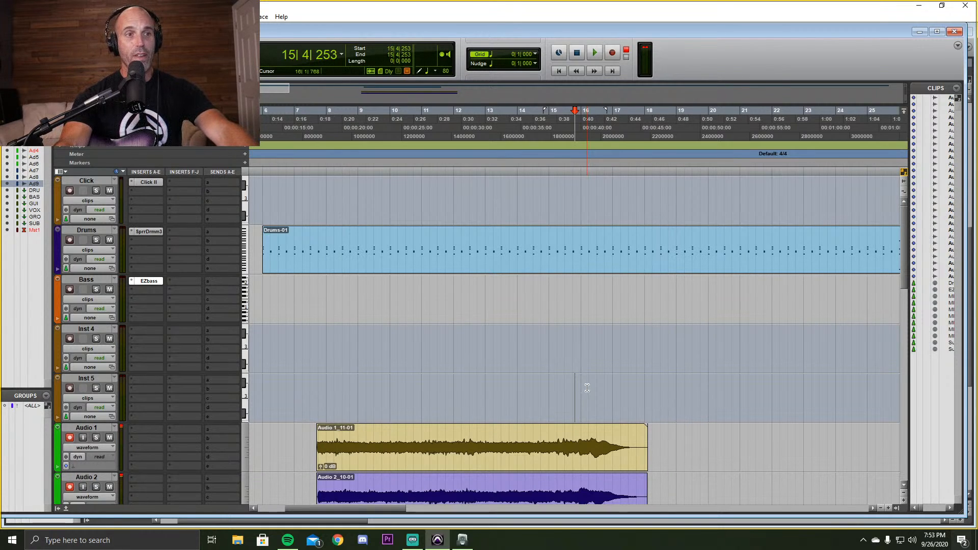
click(589, 389)
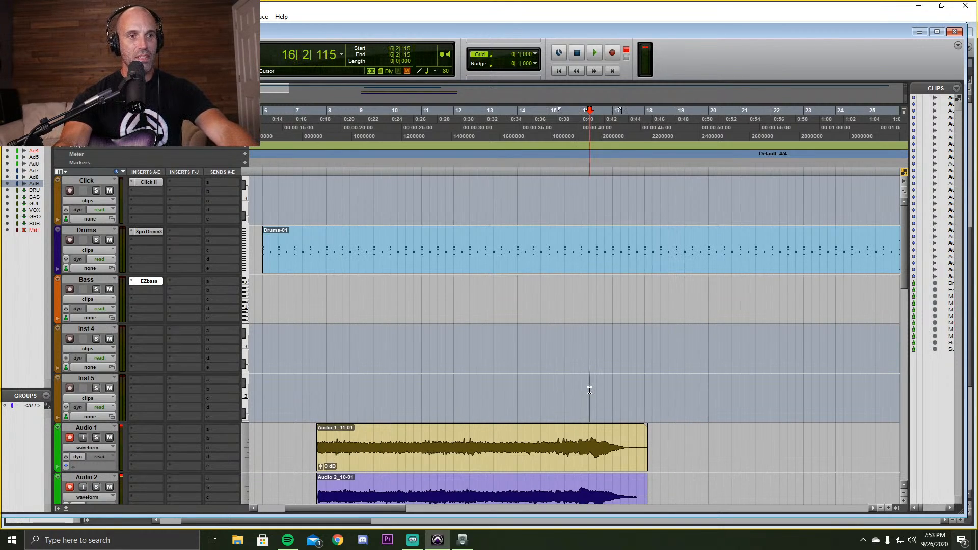
Play the session from just before bar 16 and stop with the edit cursor at bar 17.
key(ctrl+])
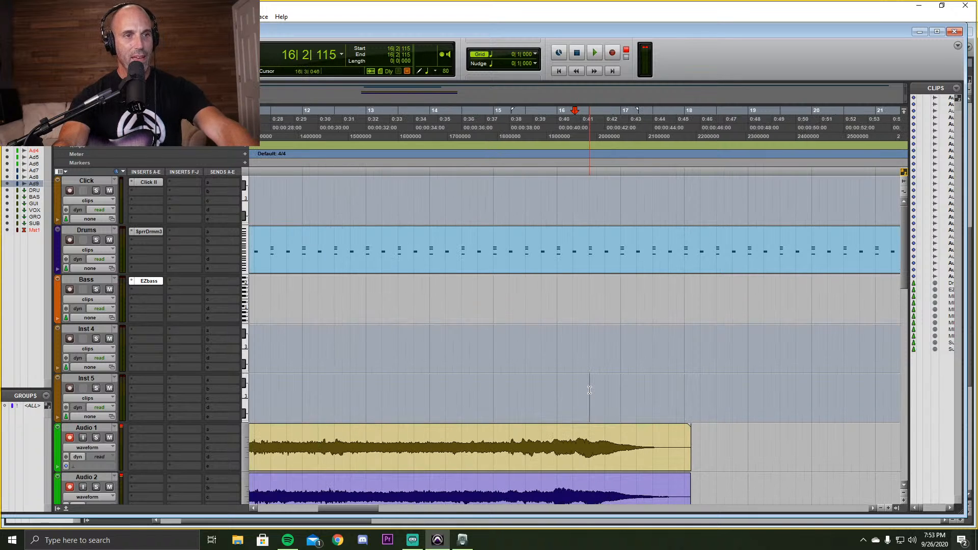
click(555, 386)
key(space)
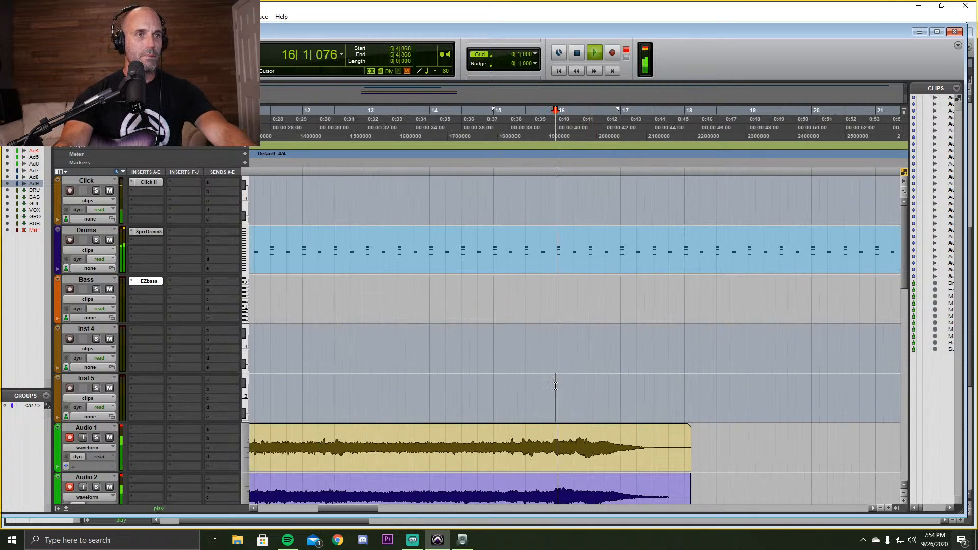
click(620, 387)
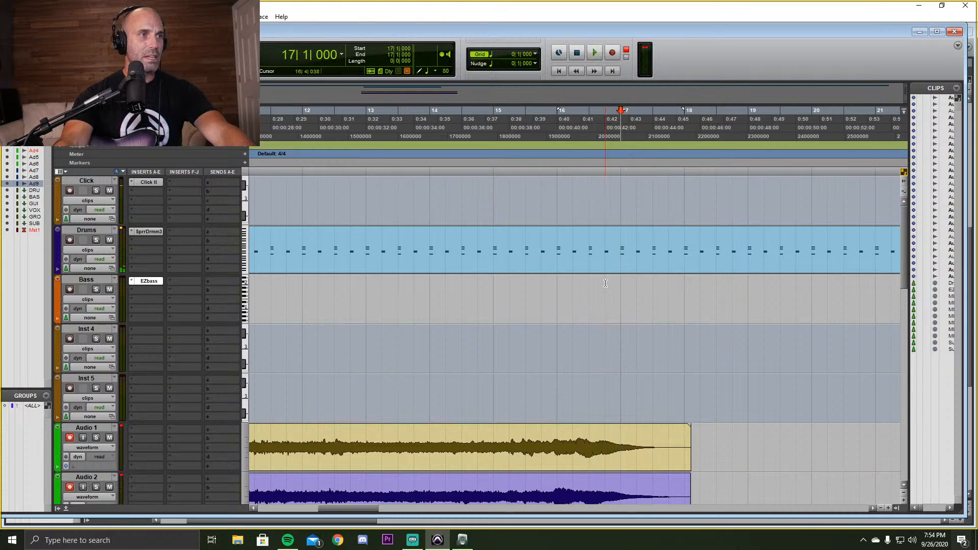
Place the edit cursor exactly at 17|1|000 on the Bass track, using grid mode.
click(620, 293)
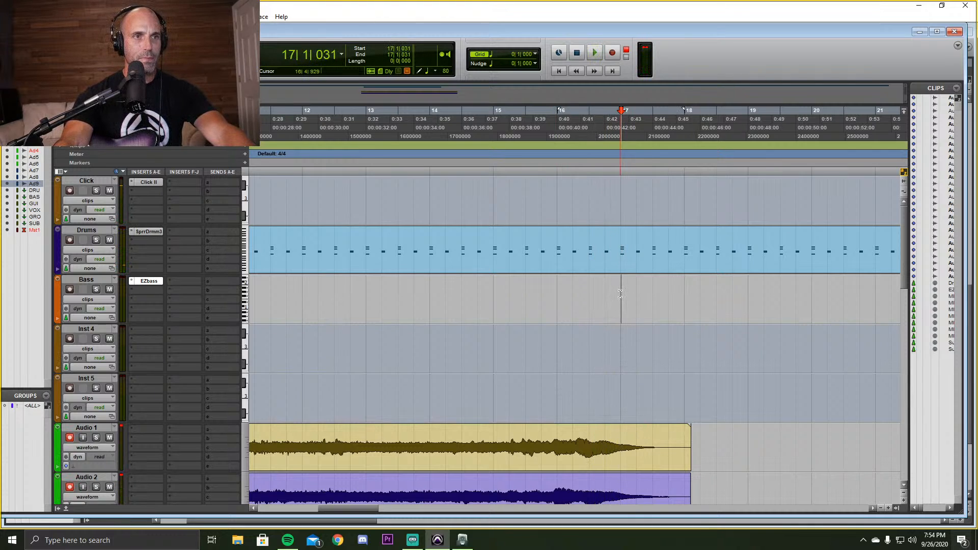
click(619, 301)
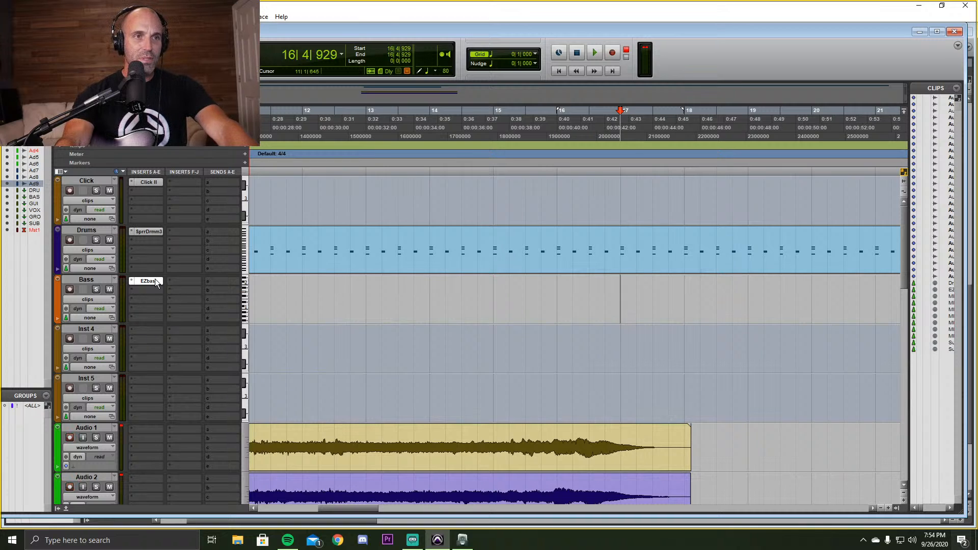
click(620, 294)
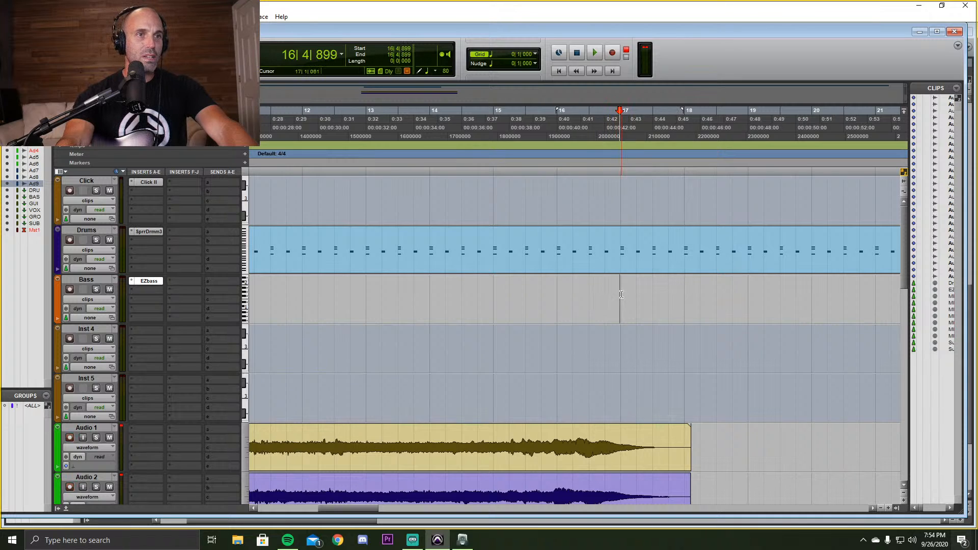
click(621, 295)
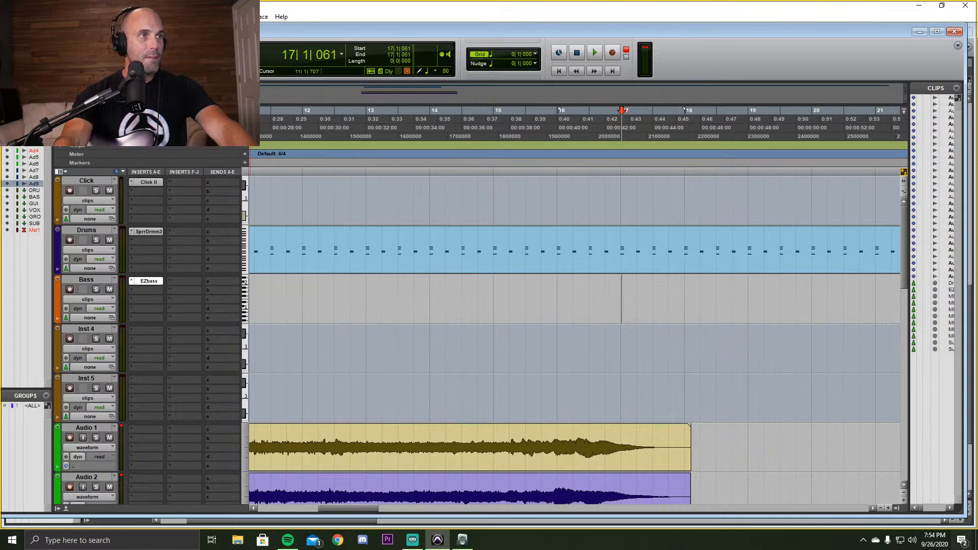
click(614, 293)
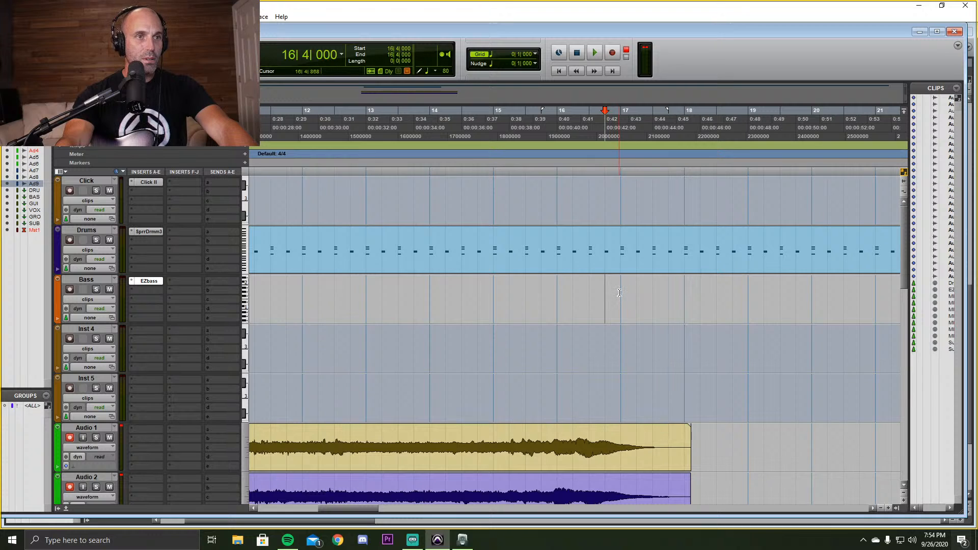
click(620, 292)
right_click(620, 291)
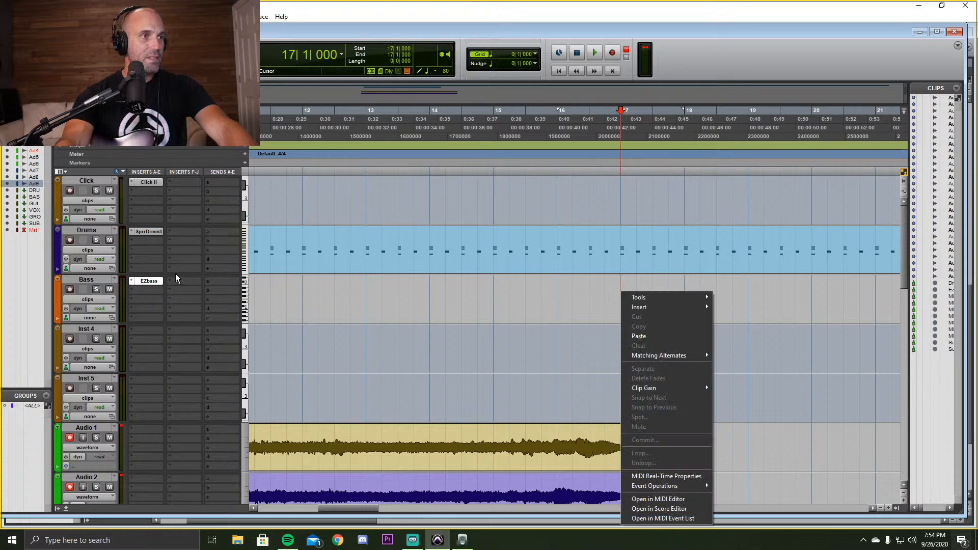
In the Bass track's EZbass Grid Editor, create an empty eight-bar block starting at bar 1 and return the playhead there.
click(151, 280)
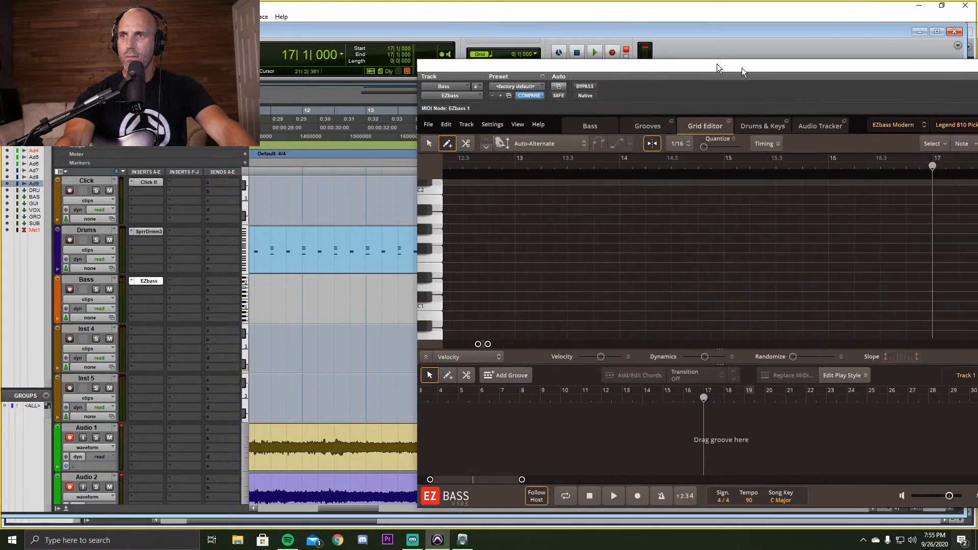
drag(741, 68, 618, 84)
click(375, 335)
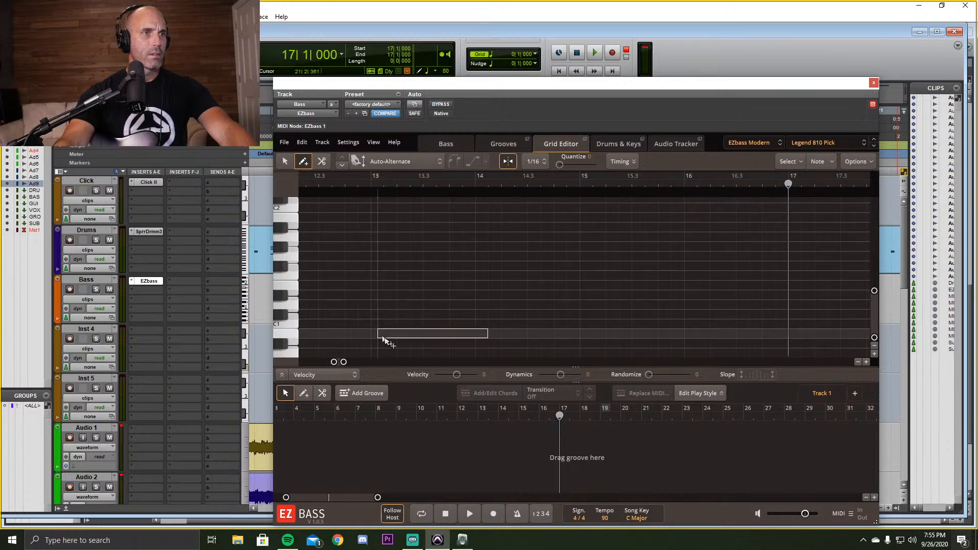
drag(376, 336, 404, 339)
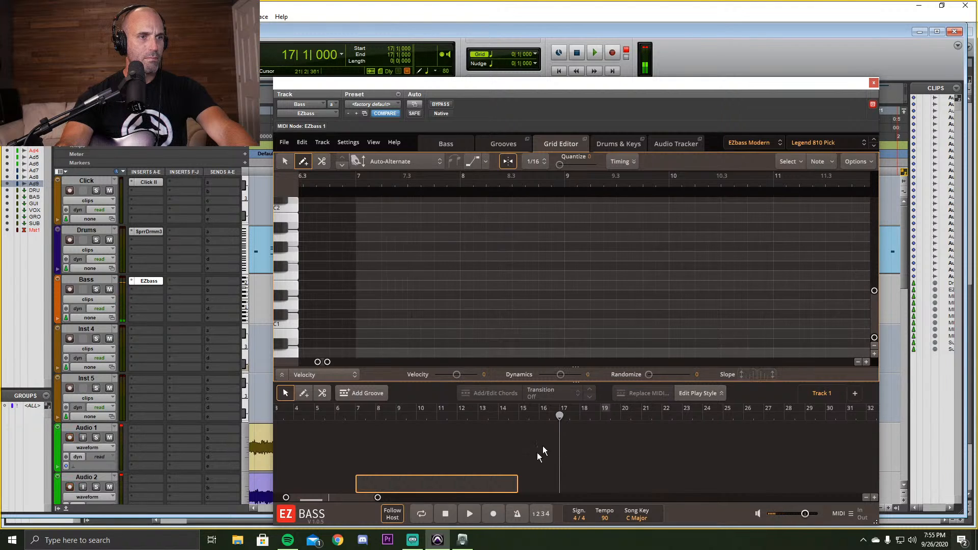
click(323, 482)
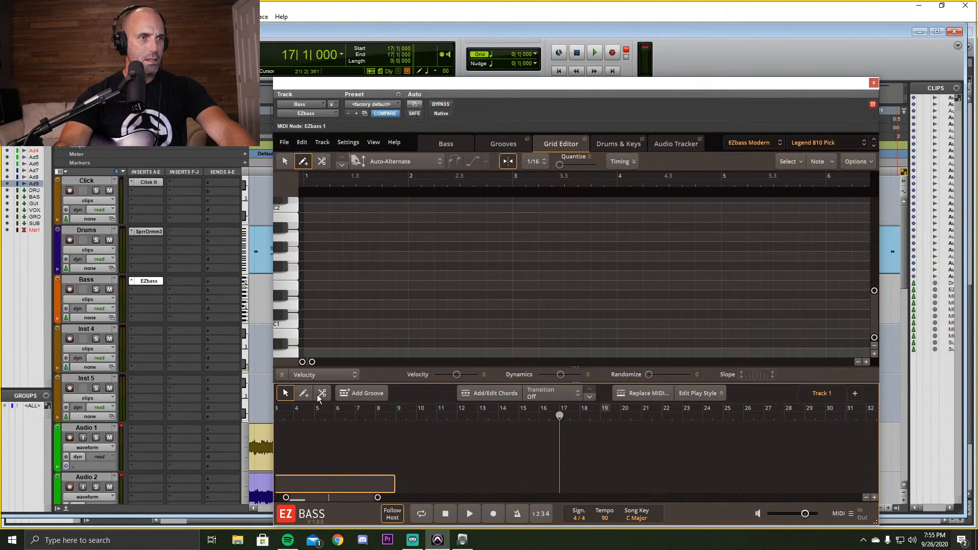
drag(325, 417, 262, 418)
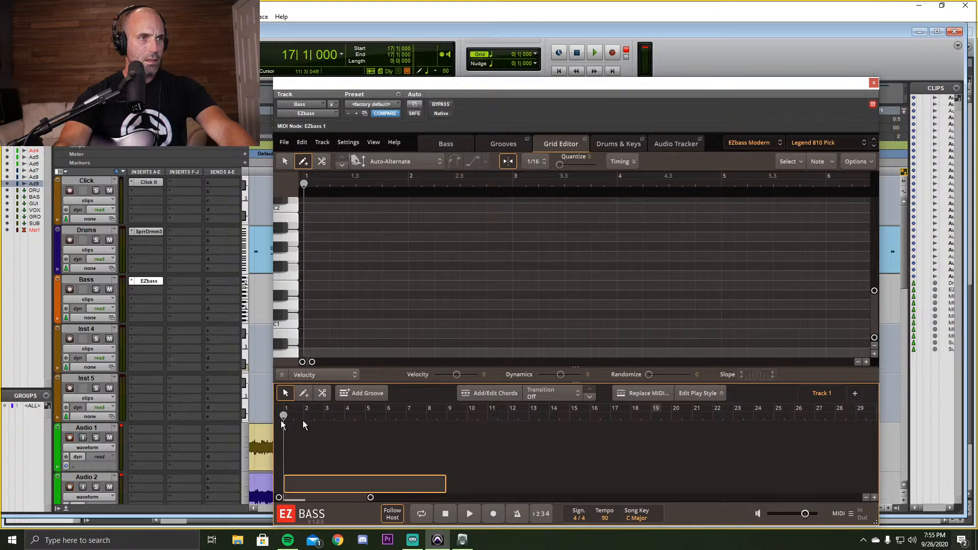
click(309, 325)
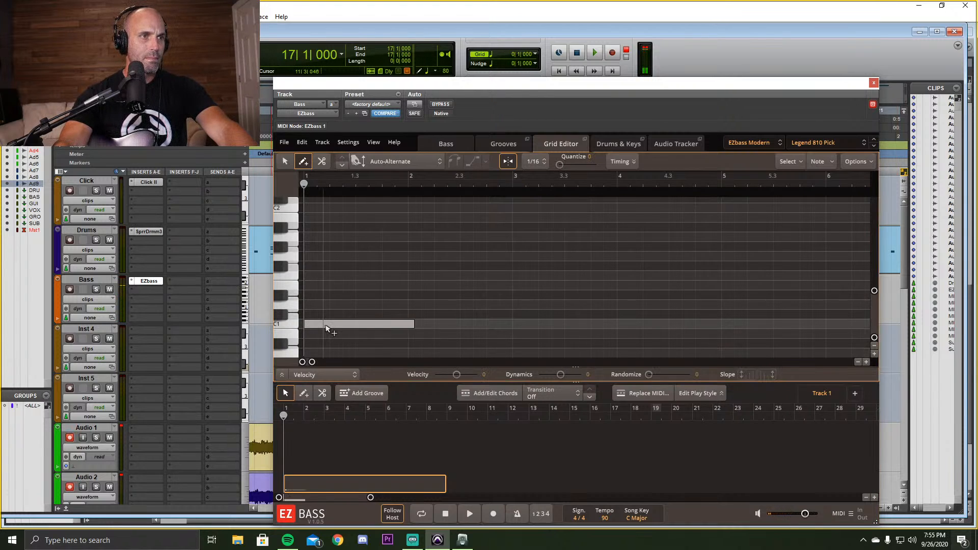
drag(326, 328, 325, 293)
drag(413, 295, 322, 295)
double_click(310, 297)
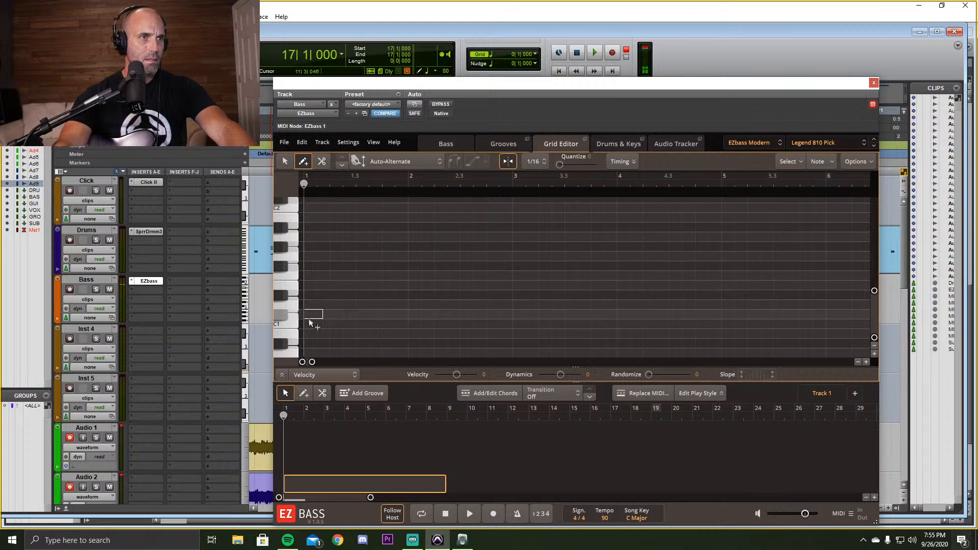
Draw a single bass note at the start of bar 1, move it to E1 and shorten it to about an eighth note.
click(309, 324)
click(311, 333)
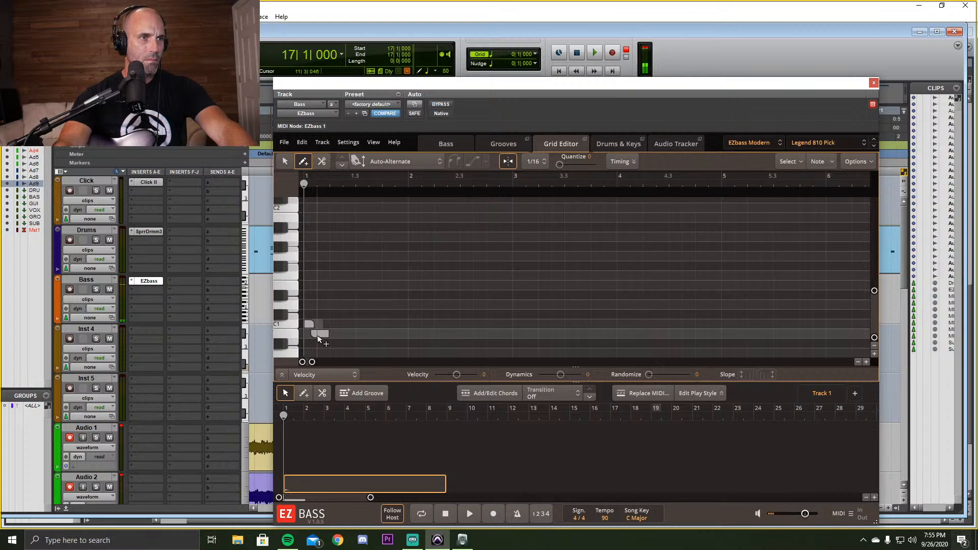
double_click(309, 325)
click(319, 333)
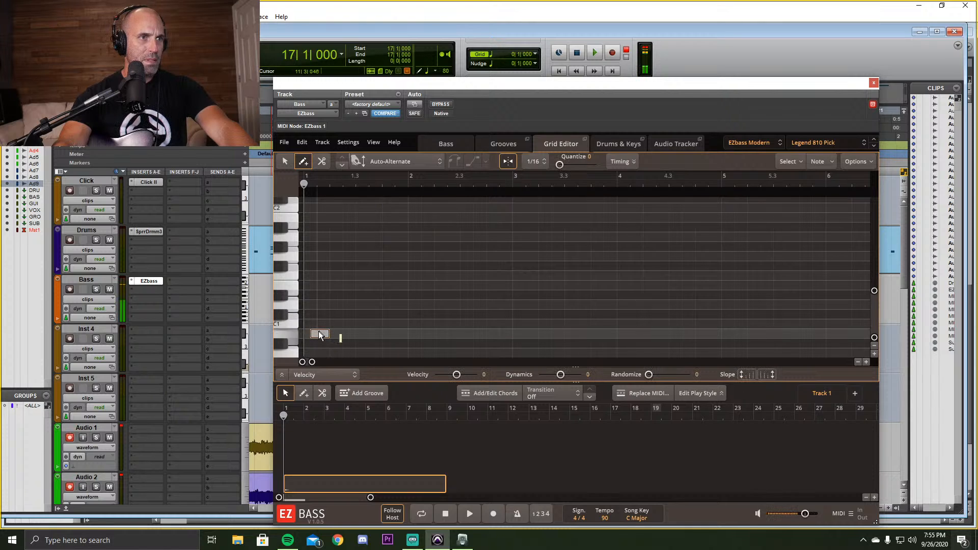
drag(320, 334, 314, 335)
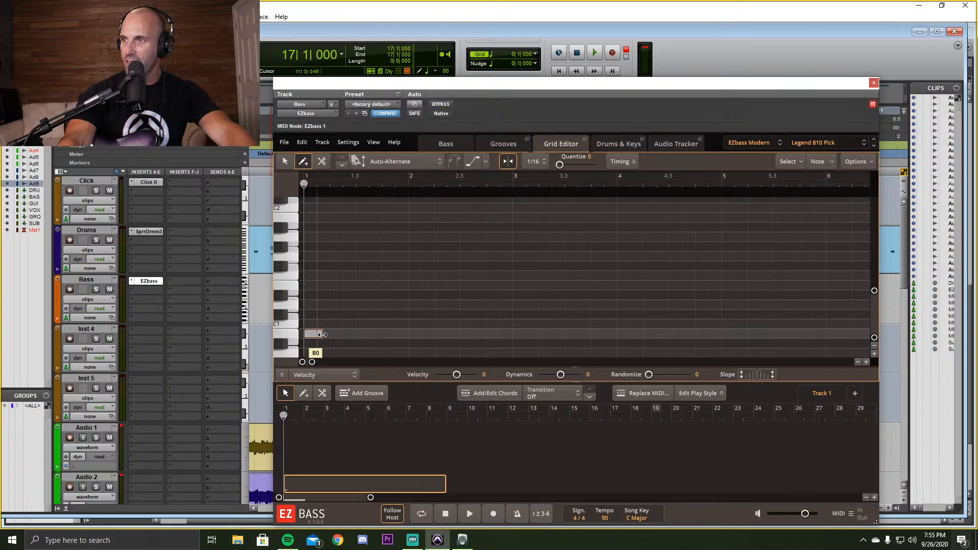
drag(315, 334, 315, 291)
click(314, 289)
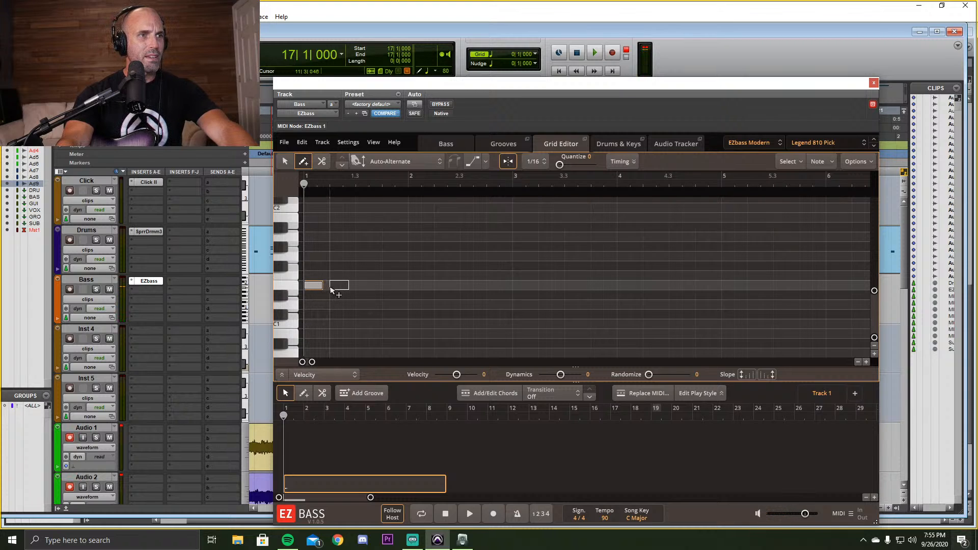
drag(322, 286, 316, 286)
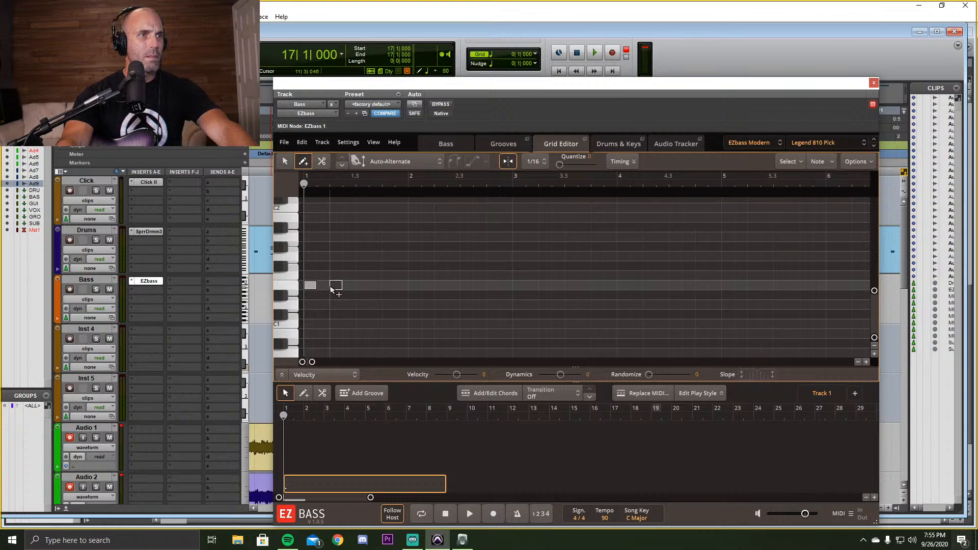
Add matching E1 notes on beats 2, 3 and 4 of bar 1, auditioning the pattern along the way.
click(336, 286)
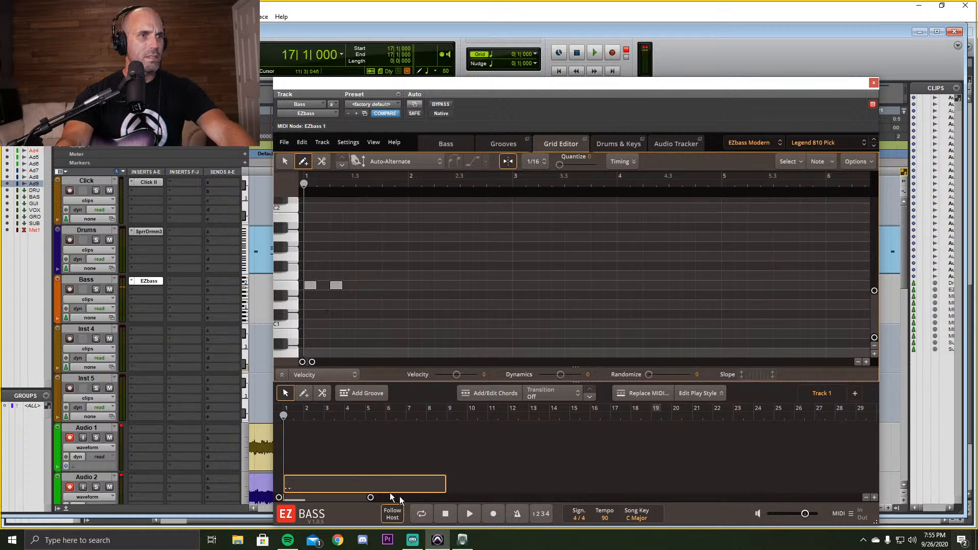
click(470, 512)
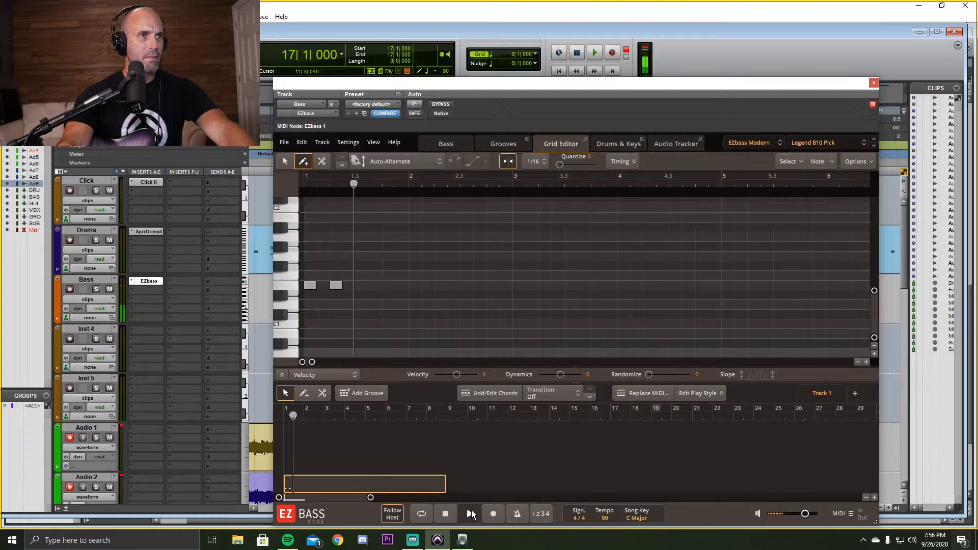
click(362, 285)
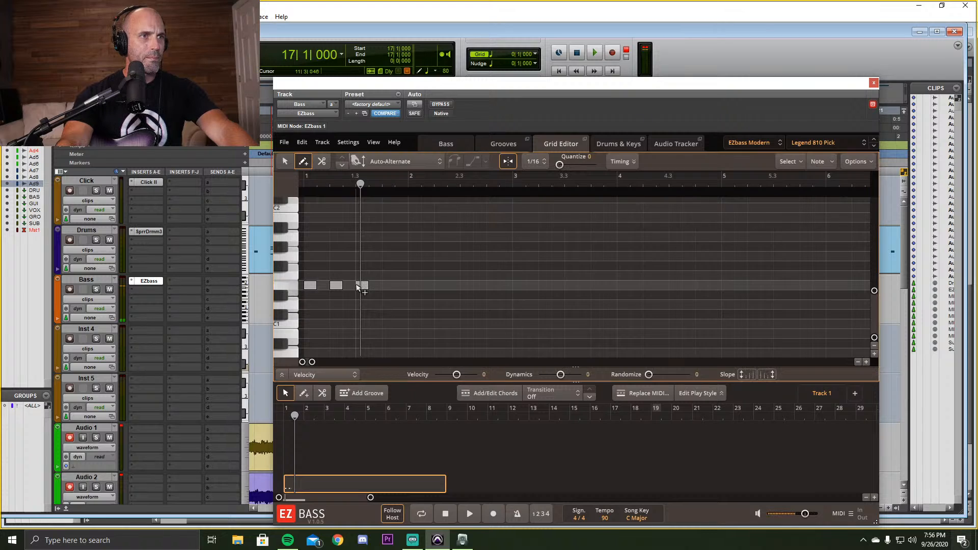
click(389, 286)
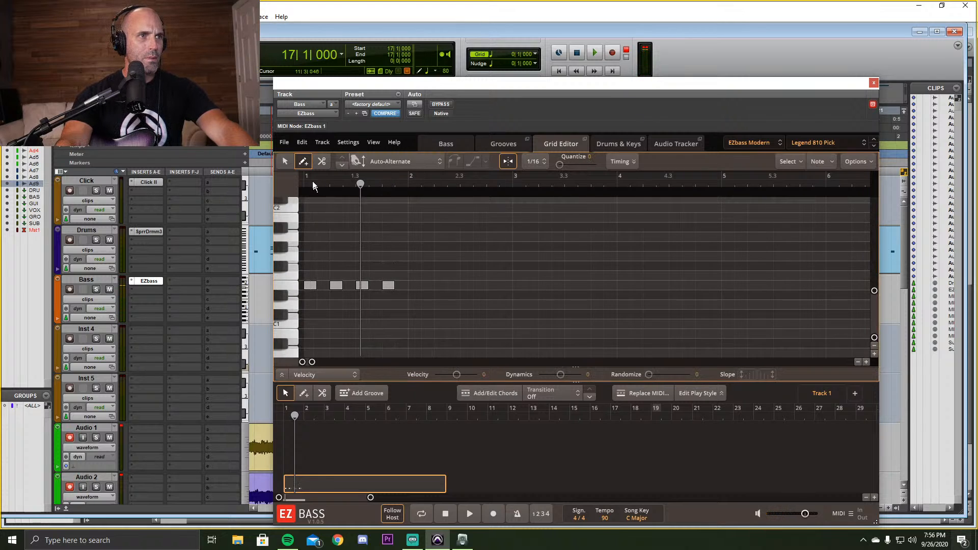
Play the four-note bass pattern from the start of bar 1 to check it.
click(306, 185)
click(467, 509)
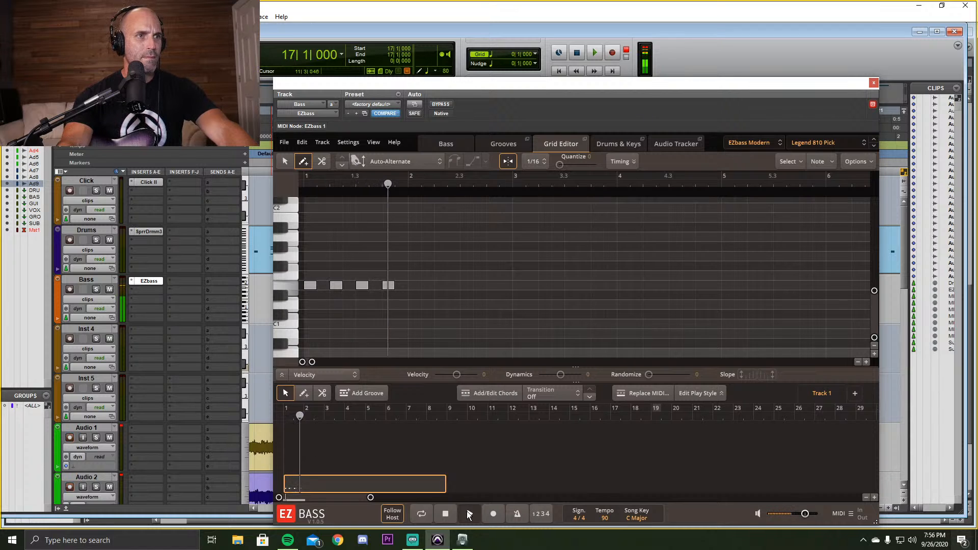
click(468, 513)
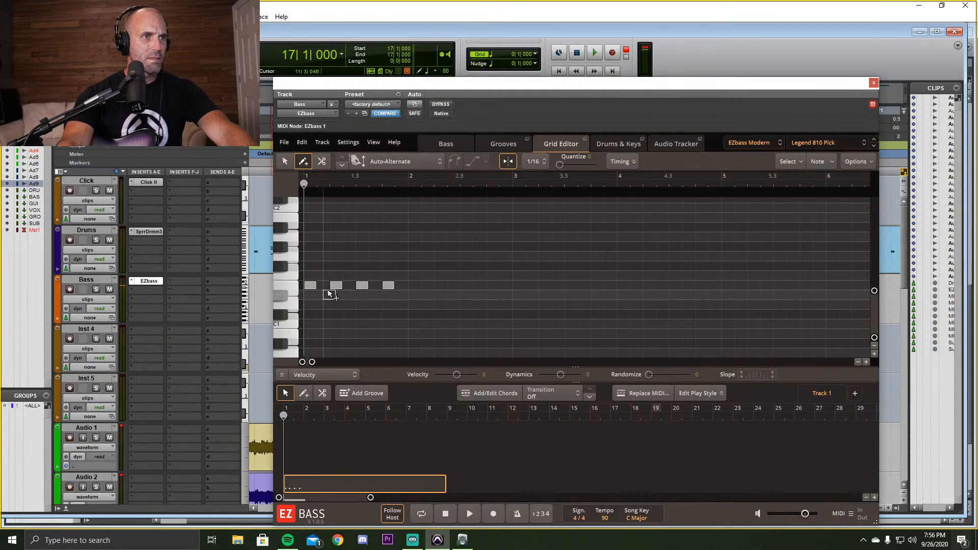
Try the beat 2 note on G1, audition the pattern, and put the note back on E1.
drag(336, 286, 337, 260)
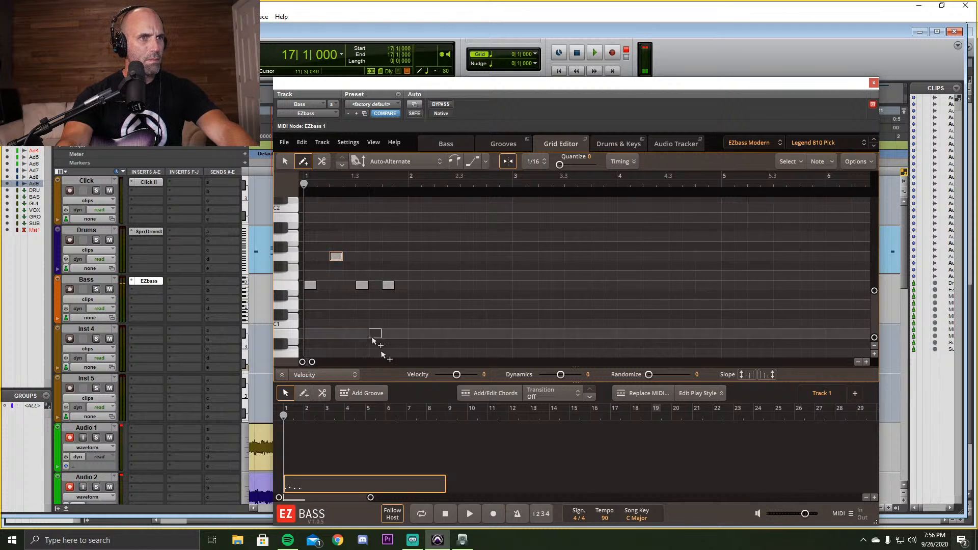
click(469, 517)
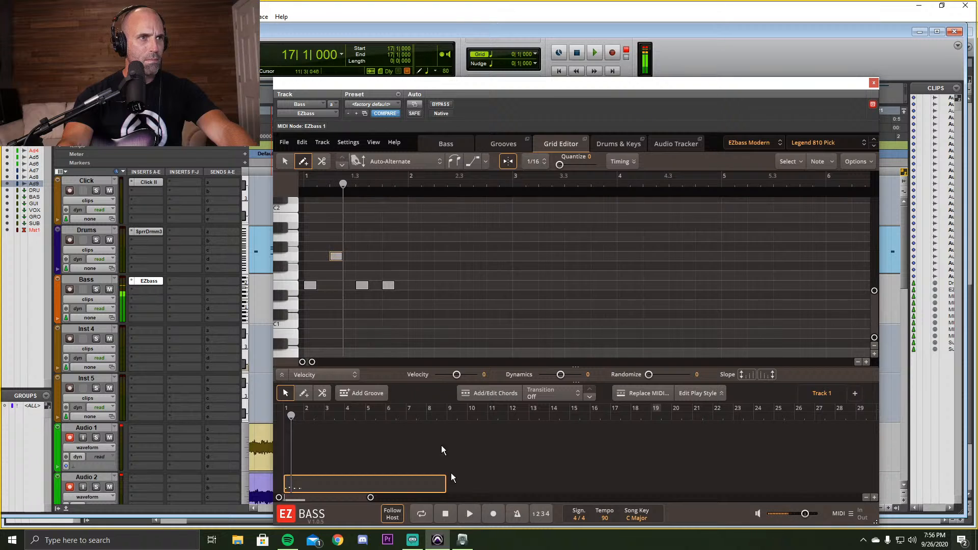
drag(336, 257, 335, 285)
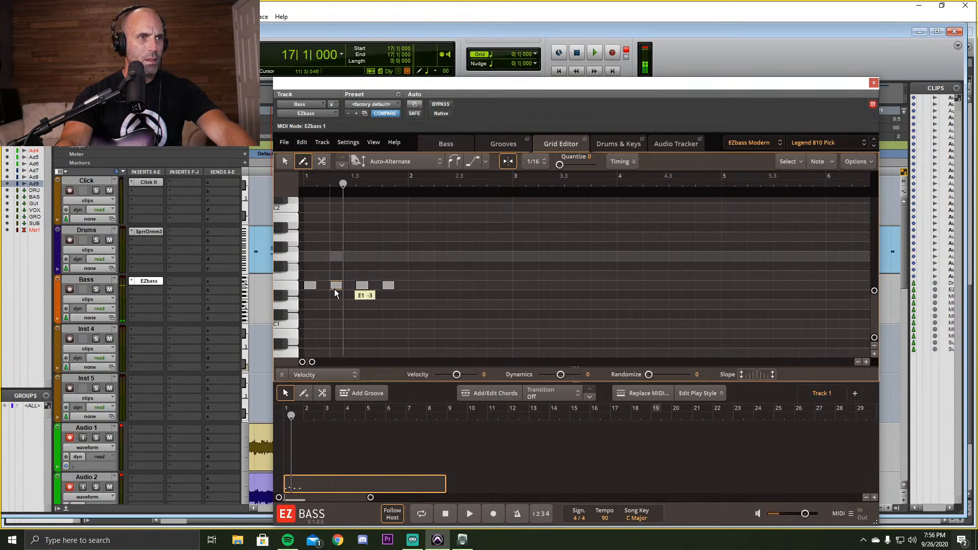
Continue the quarter-note pattern with E1 notes on beats 1, 2 and 3 of bar 2.
click(413, 290)
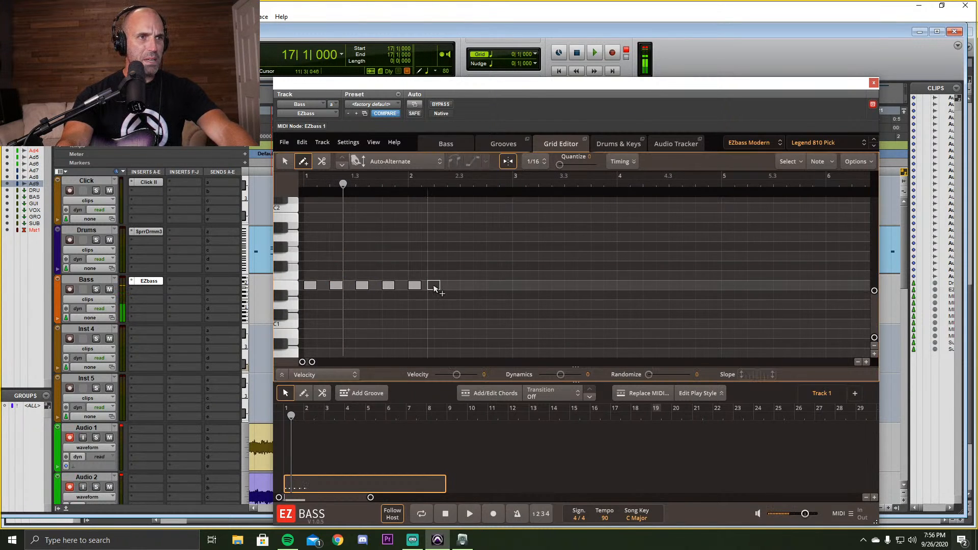
click(439, 290)
click(464, 291)
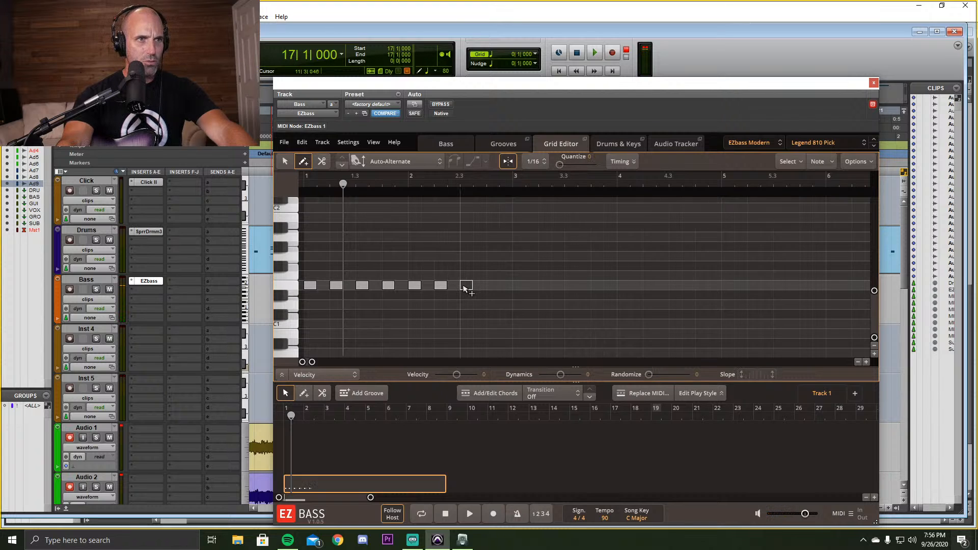
Bring the EZbass MIDI pattern into the session at 17|1|000 and move its clip from Inst 5 up to the Bass track.
click(873, 82)
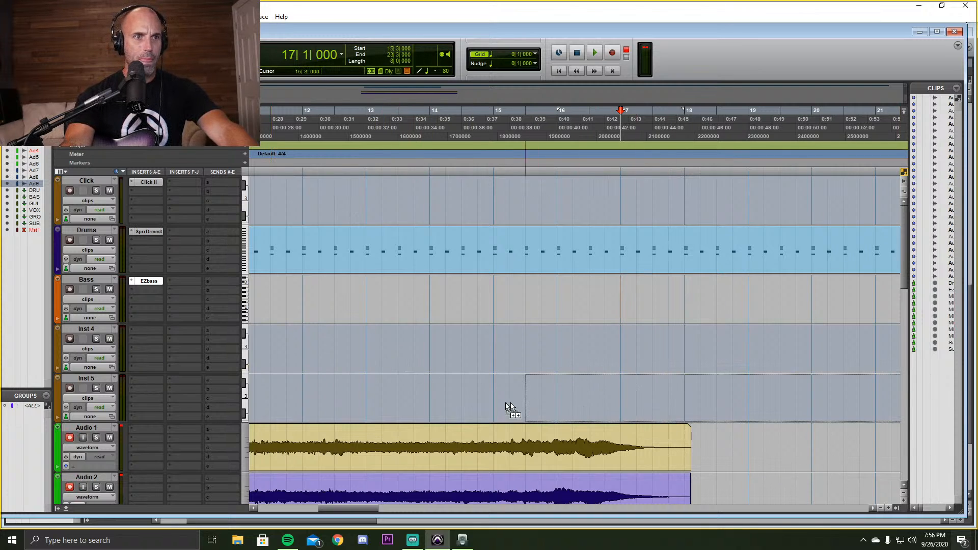
drag(619, 406, 619, 406)
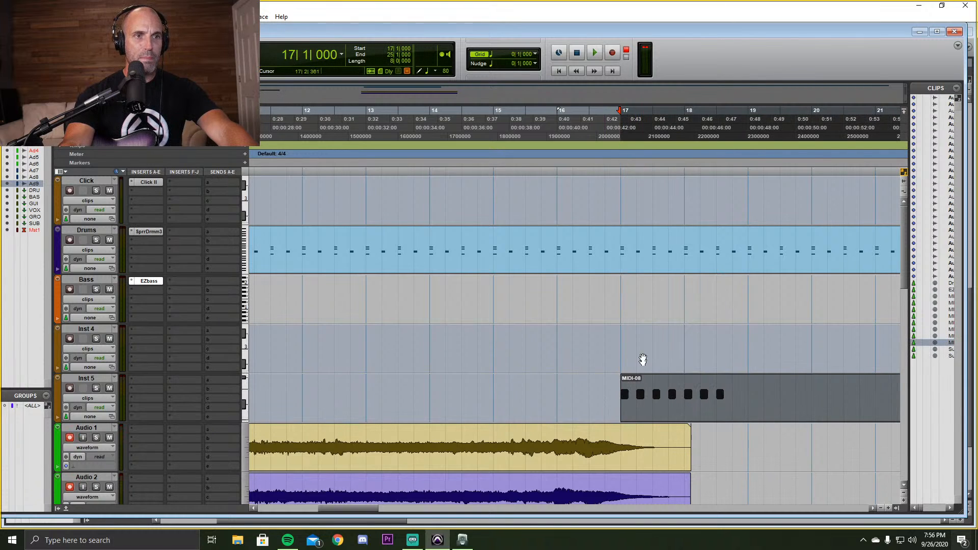
drag(698, 378, 698, 368)
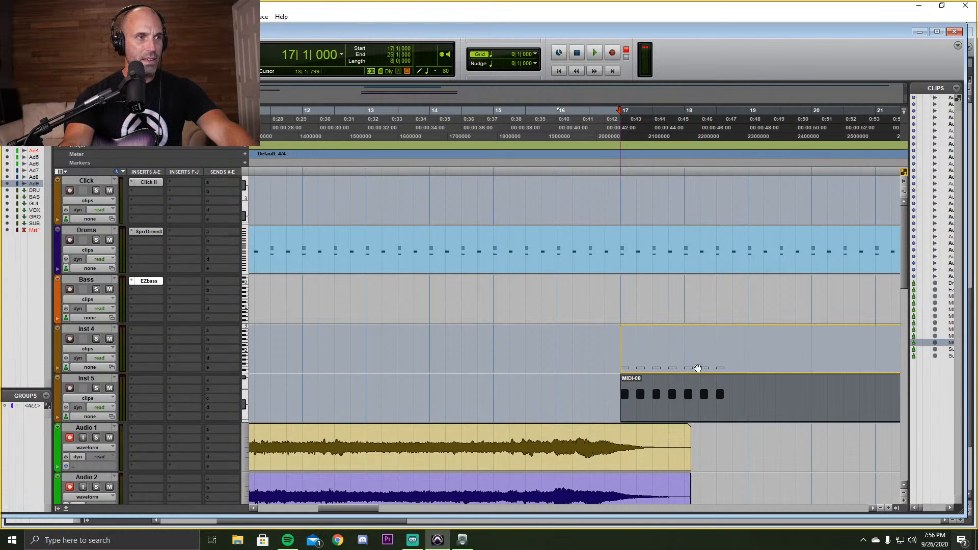
drag(700, 332, 701, 308)
Play the session from 15|4|000 to hear the bass clip in context, and delete the clip from the Bass track.
click(602, 157)
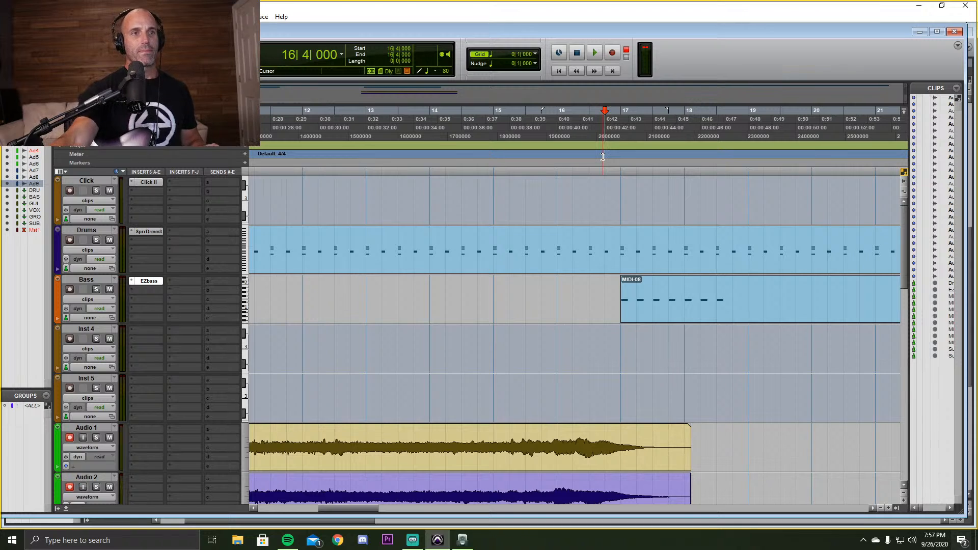
click(548, 136)
key(space)
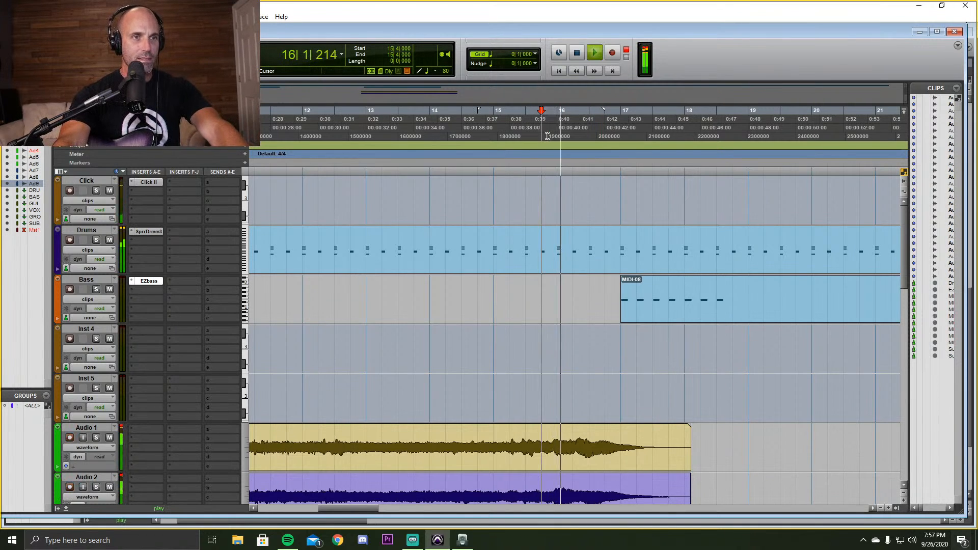
key(space)
click(694, 322)
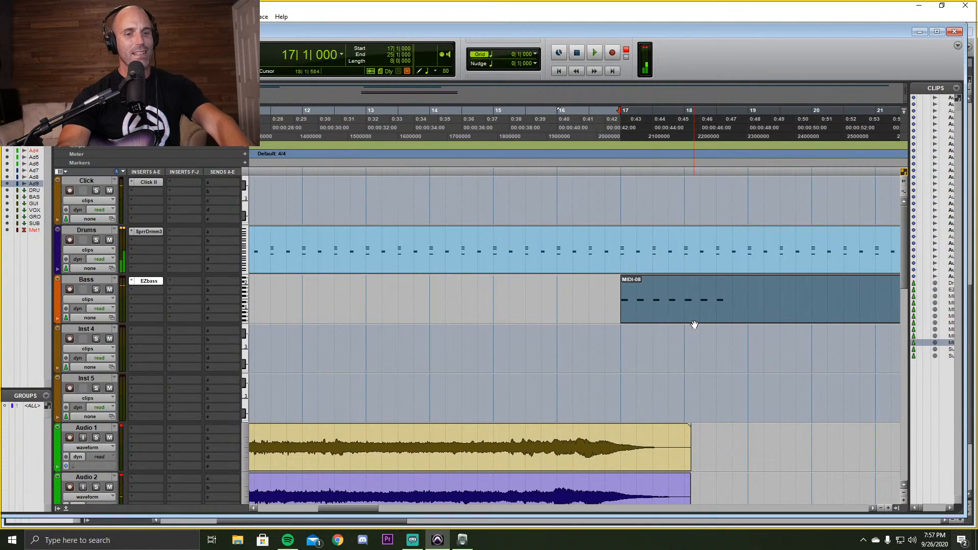
key(Delete)
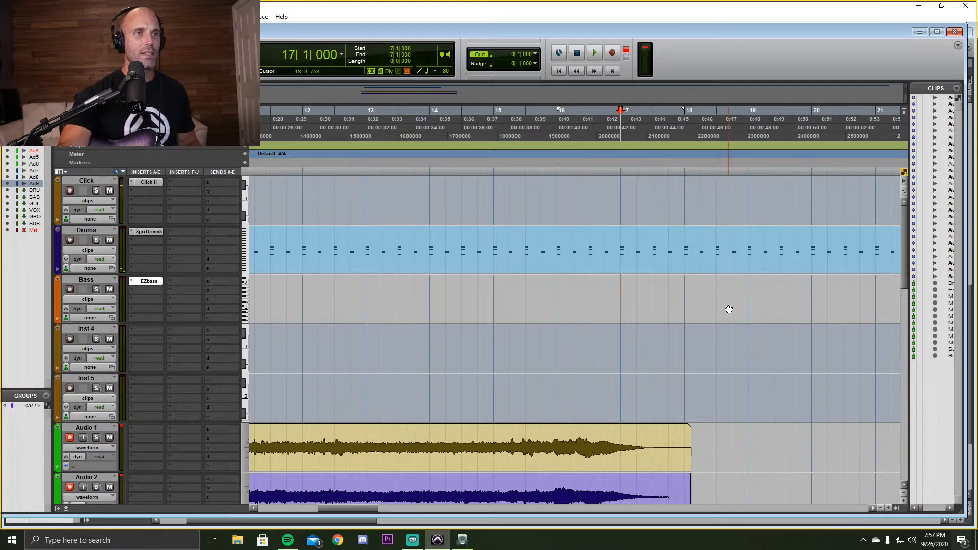
Switch to Spotify, listen to "Do I Wanna Know?" by Arctic Monkeys from about 0:29, pause it, and return to Pro Tools.
click(287, 539)
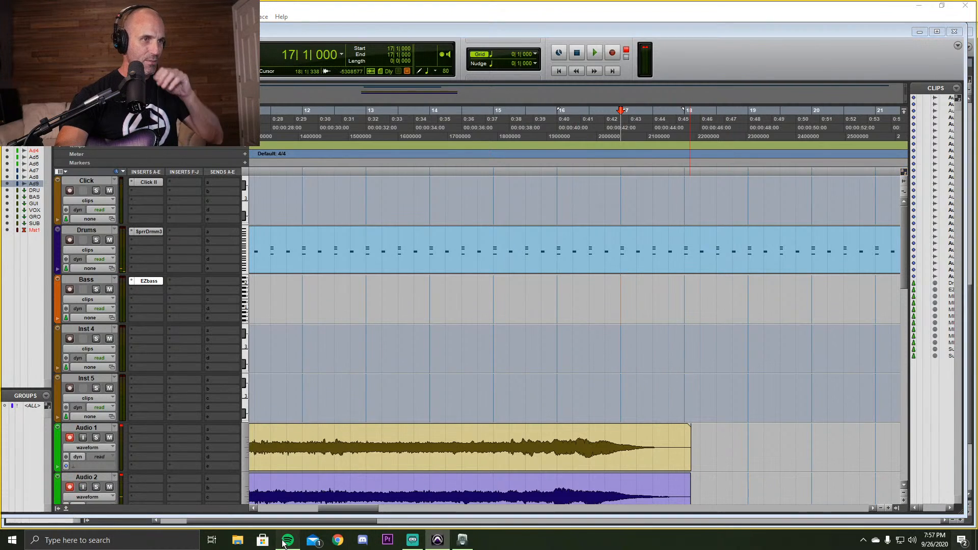
click(280, 498)
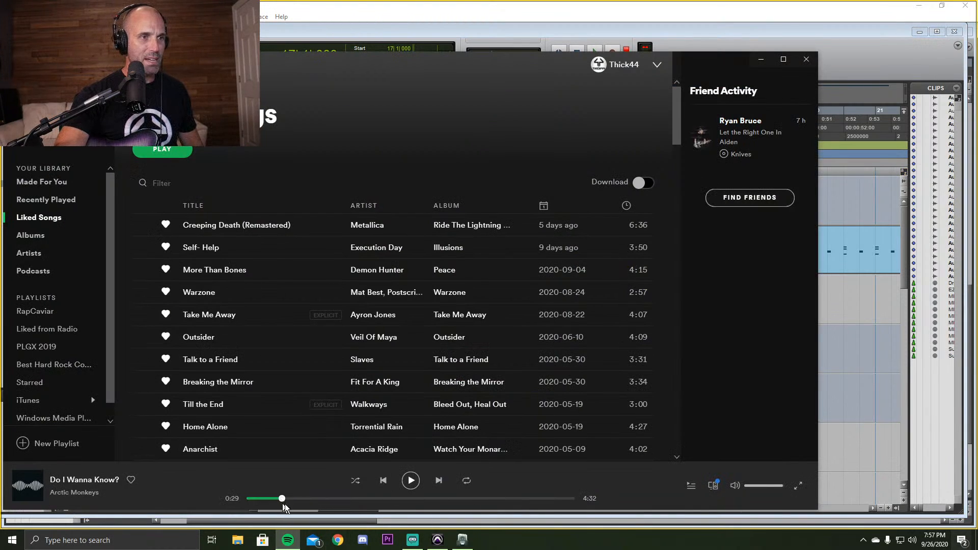
click(410, 481)
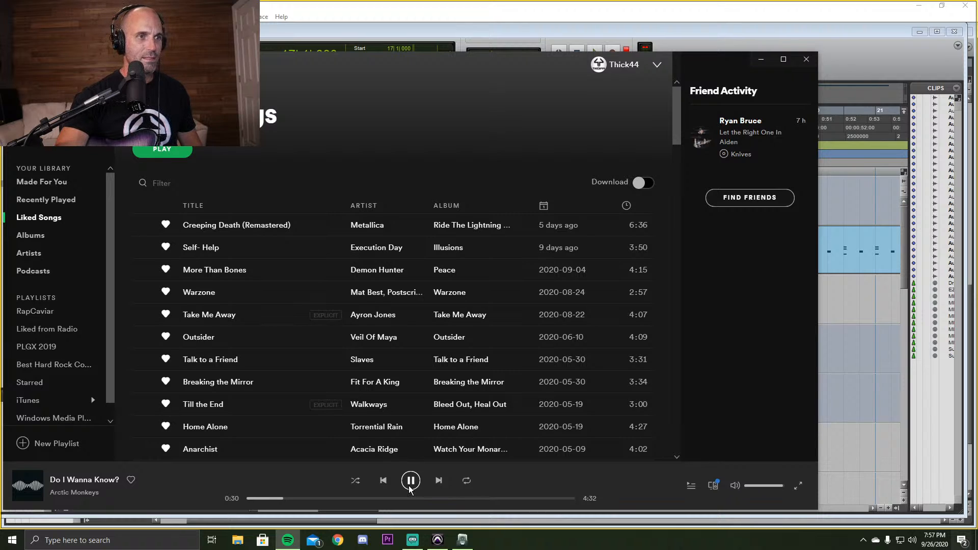
click(411, 481)
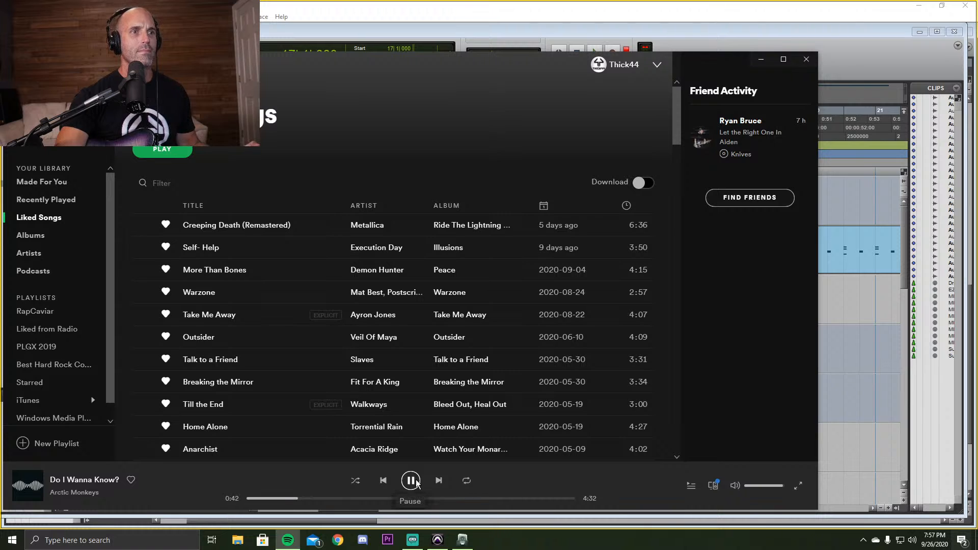
click(414, 481)
click(761, 59)
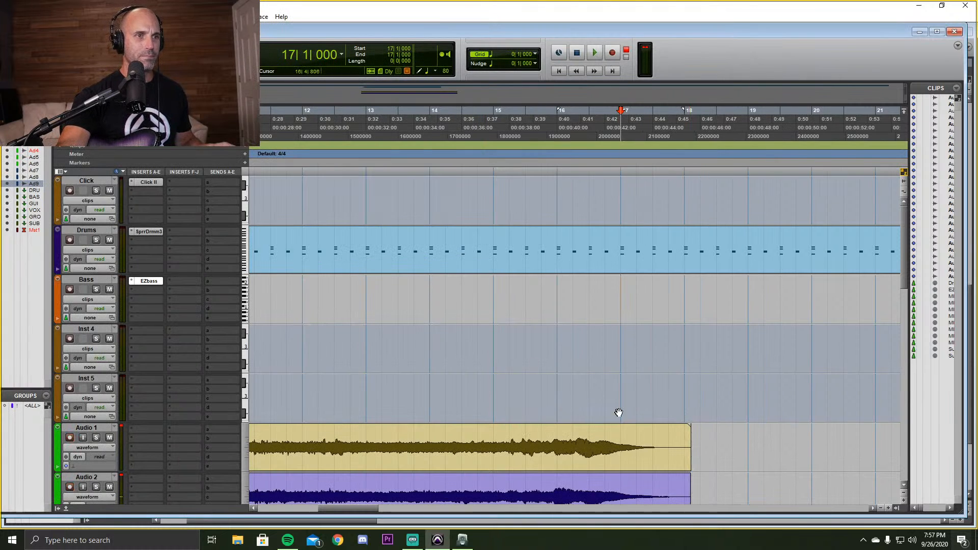
Play the session from bar 16 and again from bar 18 to listen to the section without a bass clip.
click(555, 392)
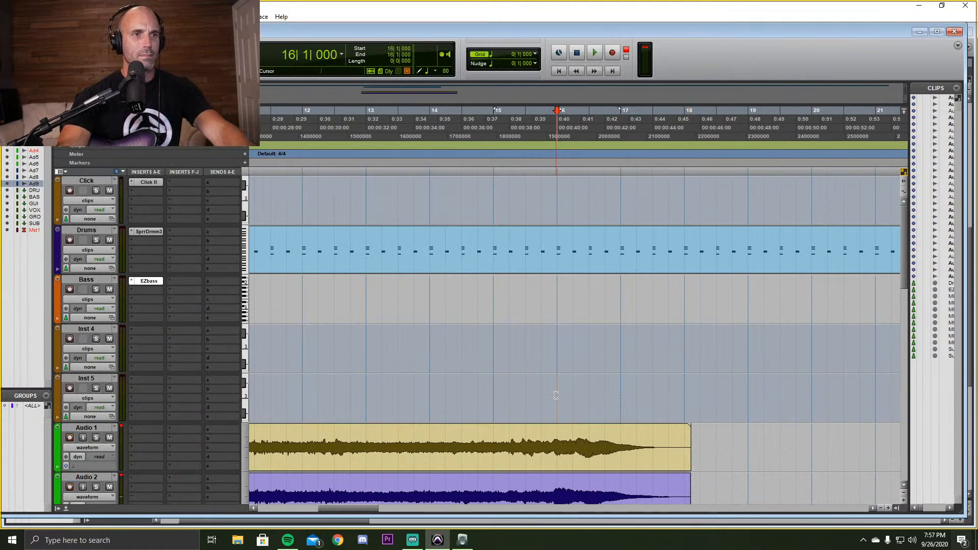
key(space)
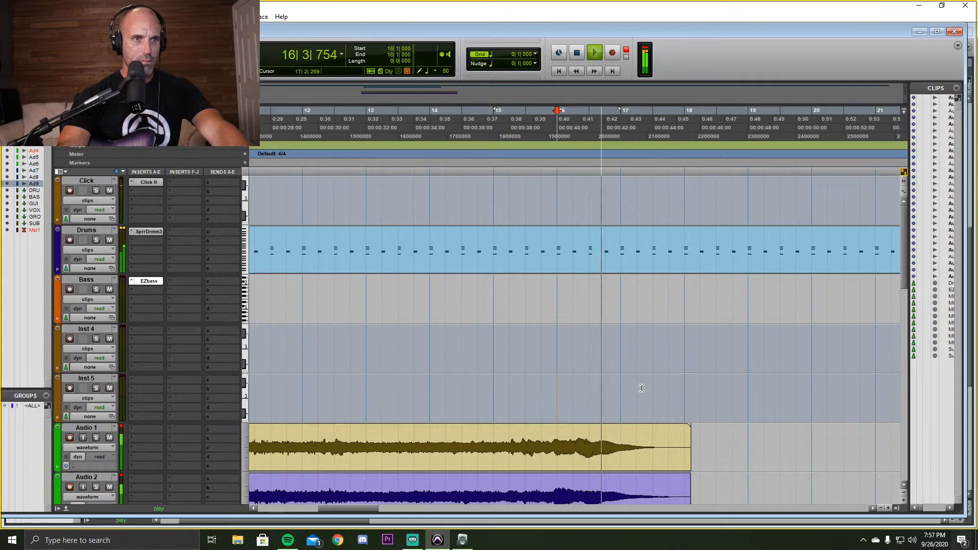
key(space)
click(686, 395)
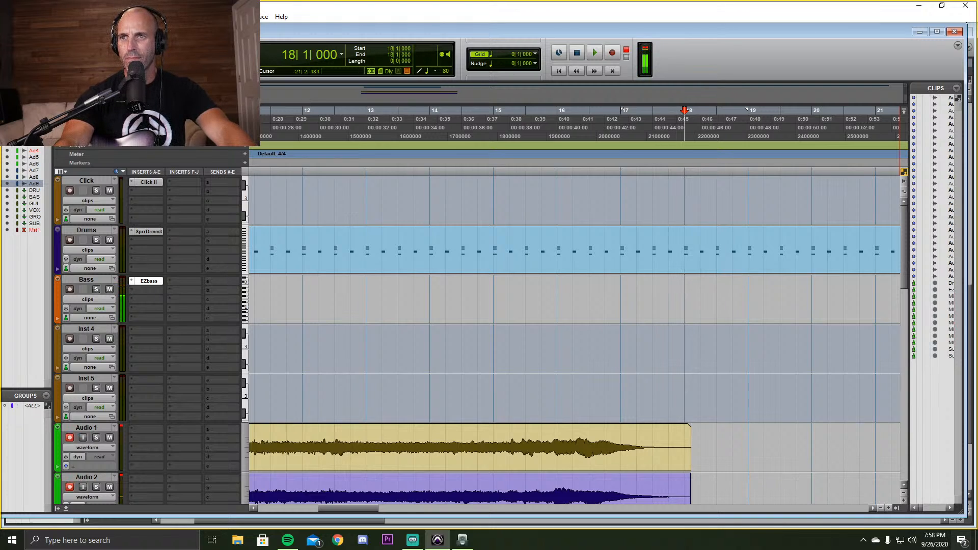
key(space)
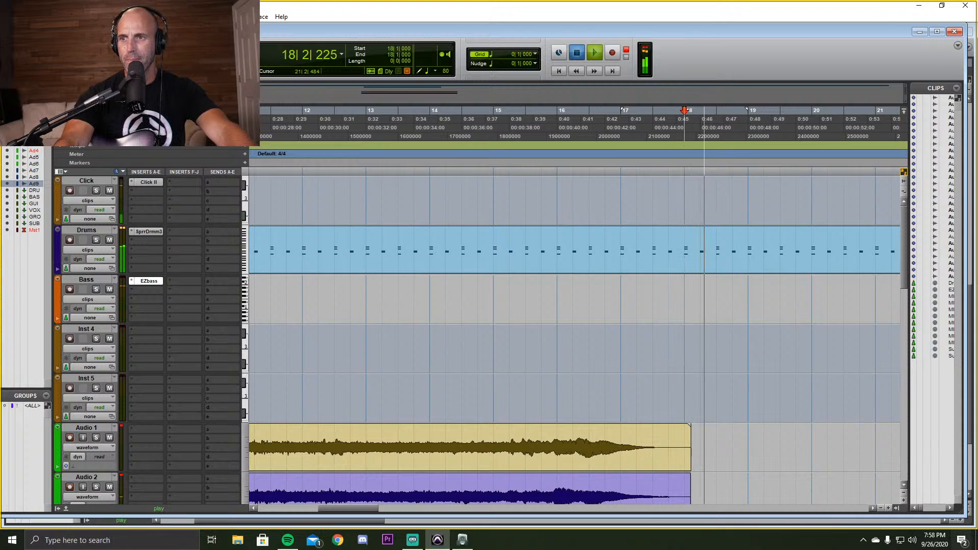
key(space)
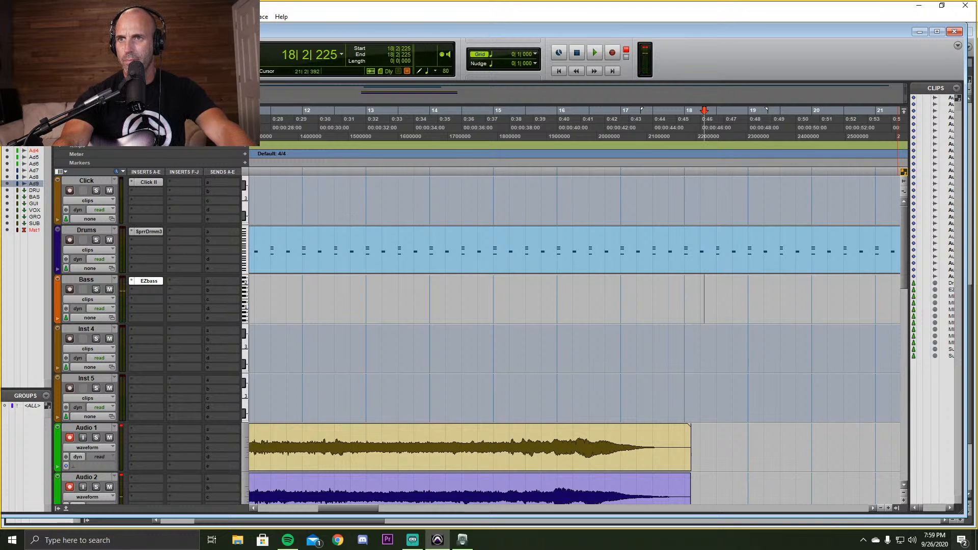
key(space)
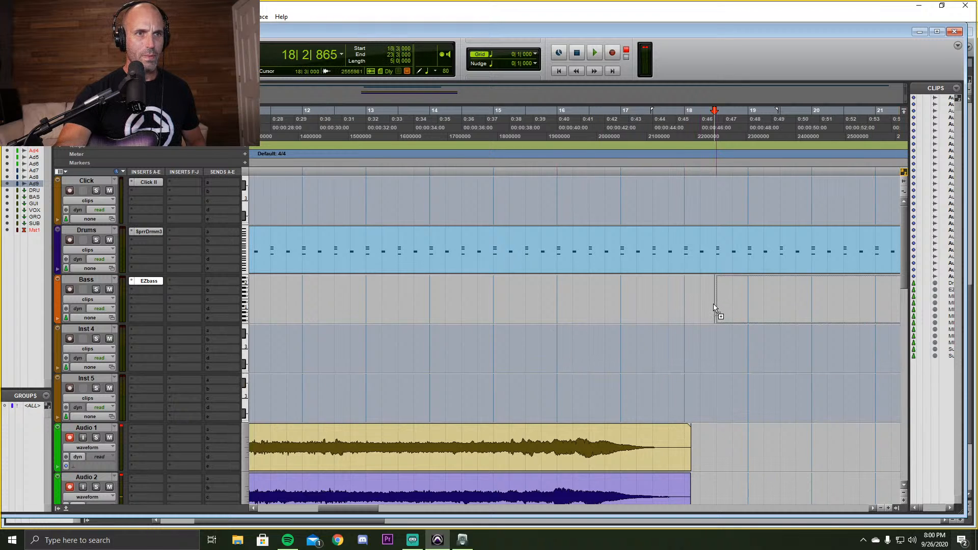
Place the new bass MIDI clip on the Bass track at 18|3|000 and play the lead-in from 16|2|000.
key(ctrl+v)
click(570, 139)
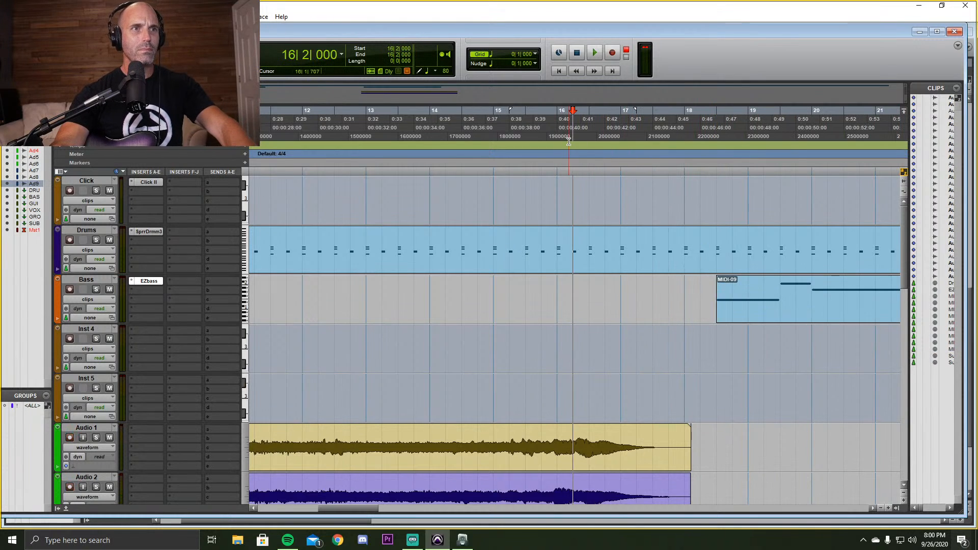
key(space)
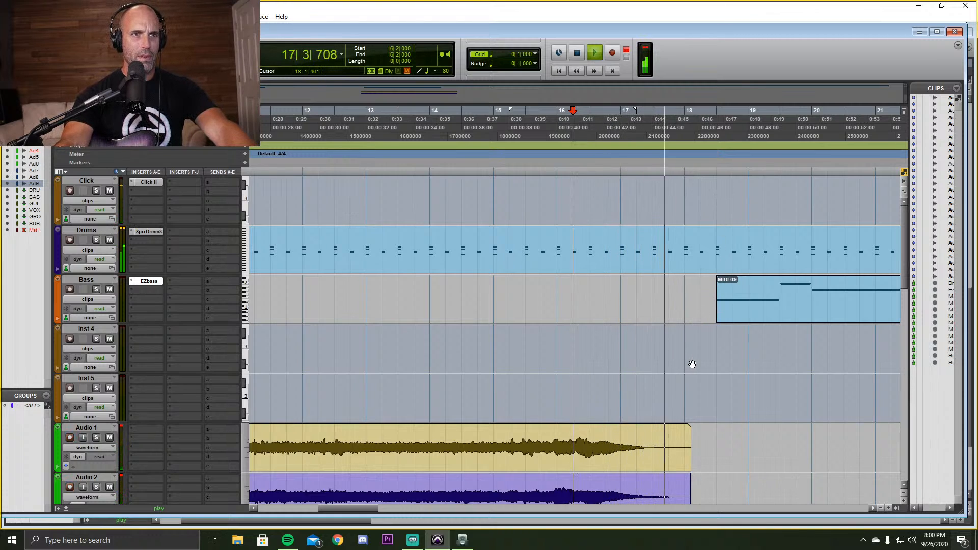
key(space)
Move the bass clip earlier to start at beat 1 of bar 18 and check its timing by playing from 16|4|000.
drag(766, 305, 732, 304)
click(605, 159)
key(space)
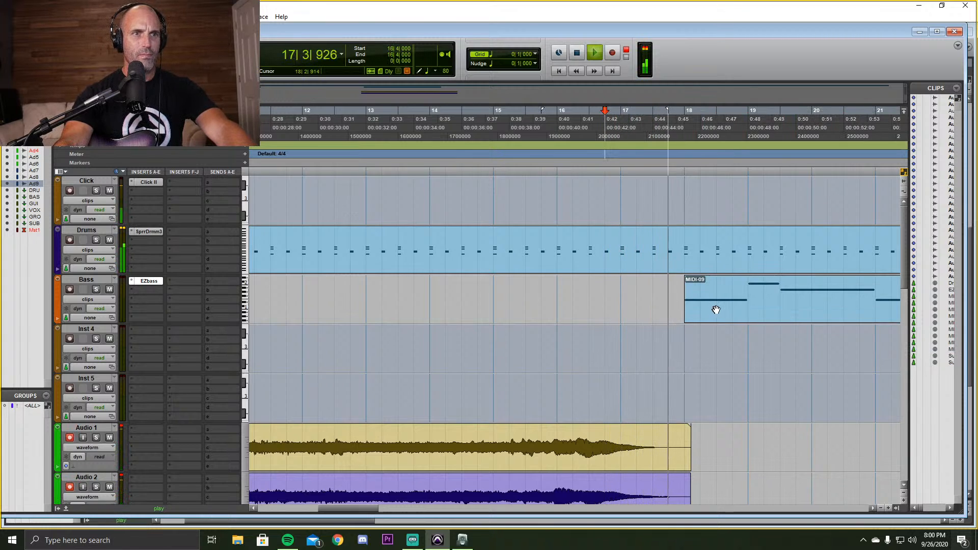
key(space)
Try the bass clip at beat 2 of bar 18, playing the lead-in from 15|4|000 and from 12|2|000.
click(744, 317)
drag(743, 317, 730, 316)
click(617, 152)
click(543, 153)
key(space)
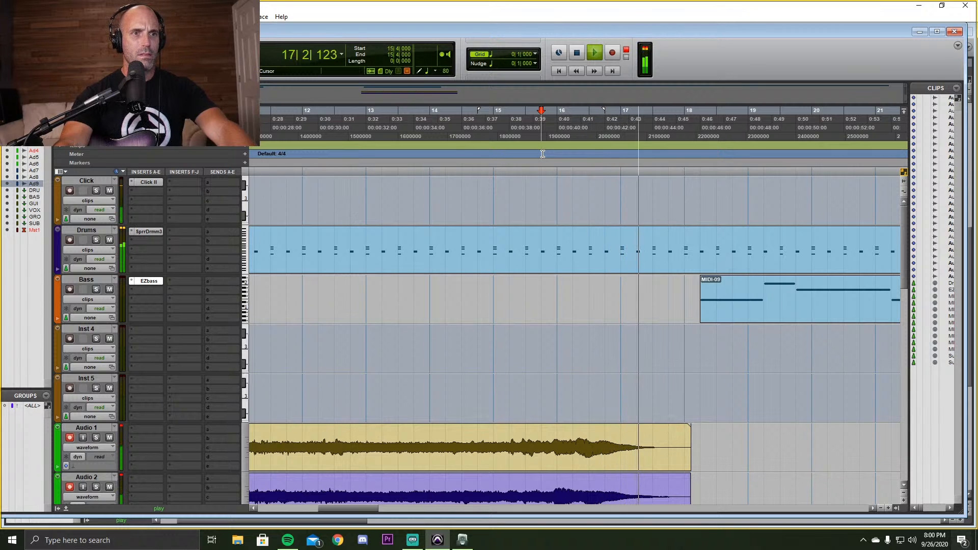
key(space)
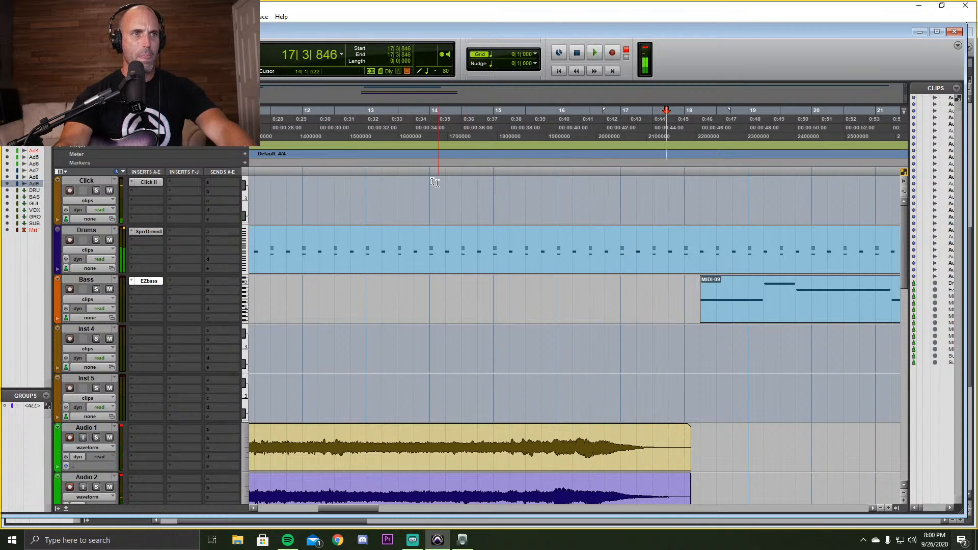
click(322, 154)
key(space)
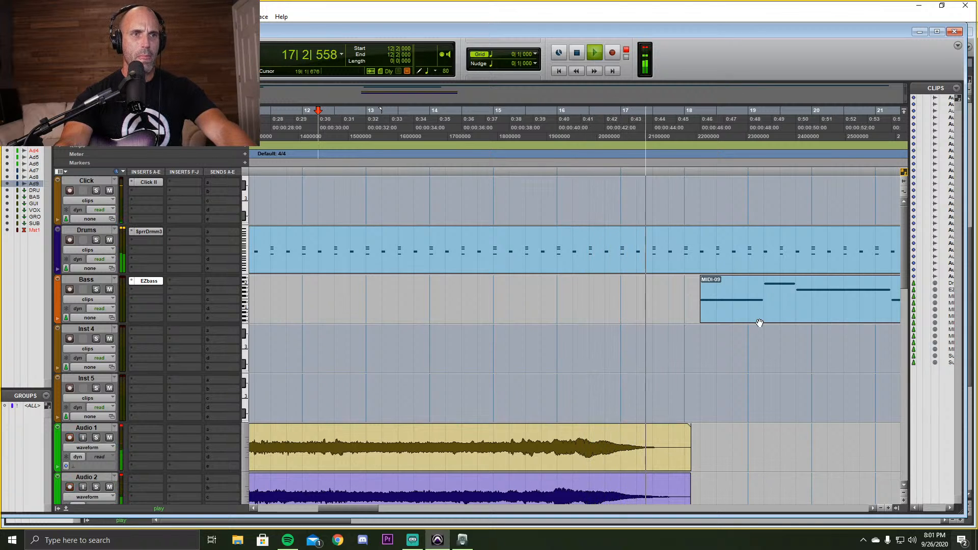
key(space)
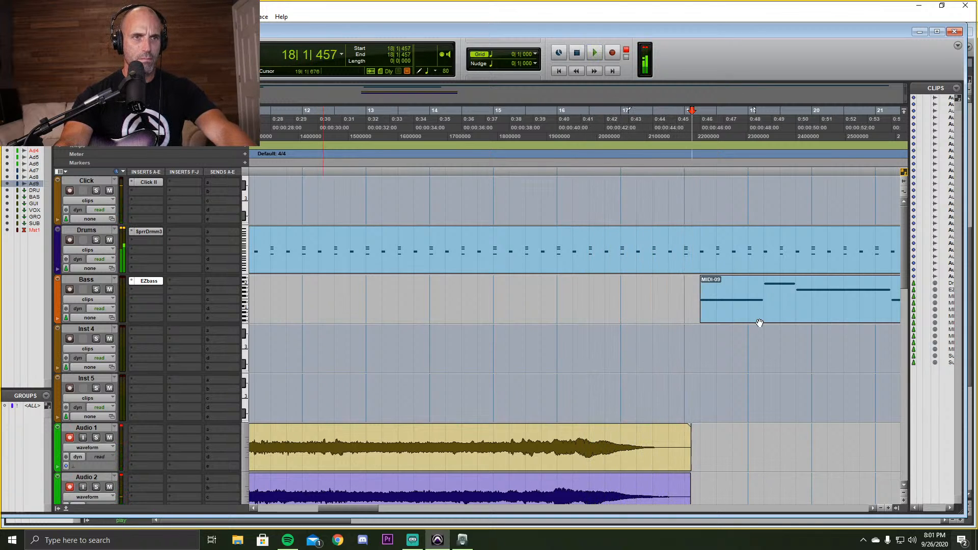
Move the bass clip back to beat 1 of bar 18 and play from 17|2|000 through the clip to check its entry.
drag(759, 323, 743, 323)
click(647, 160)
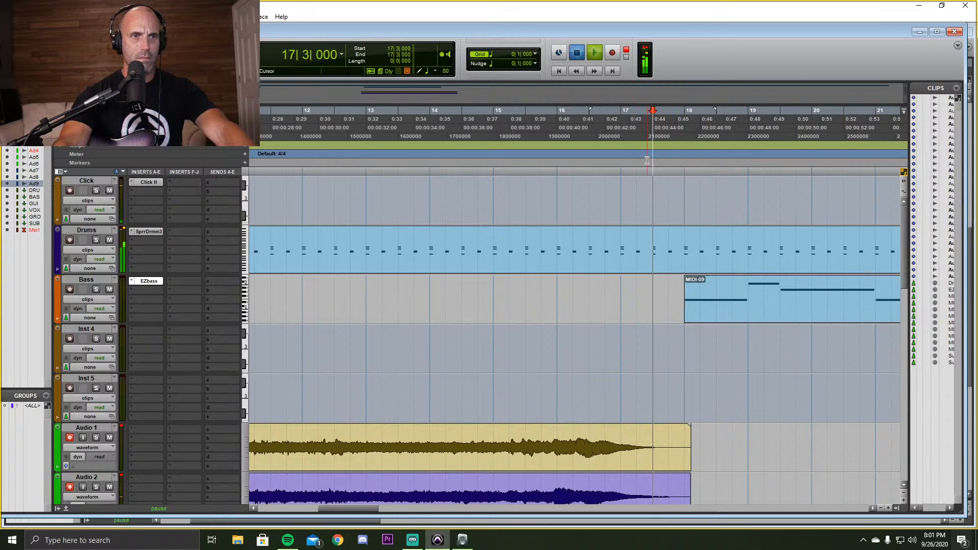
click(612, 161)
key(space)
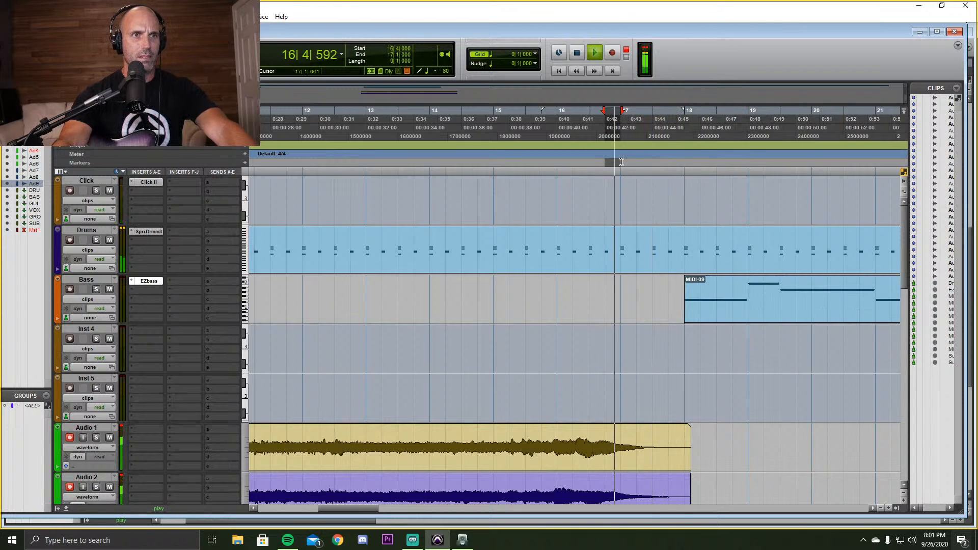
click(630, 161)
key(space)
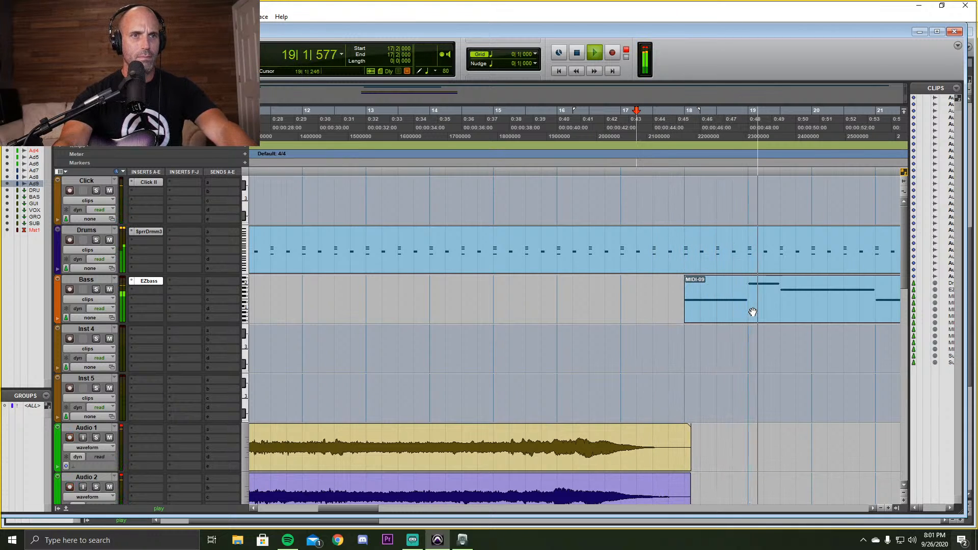
click(881, 507)
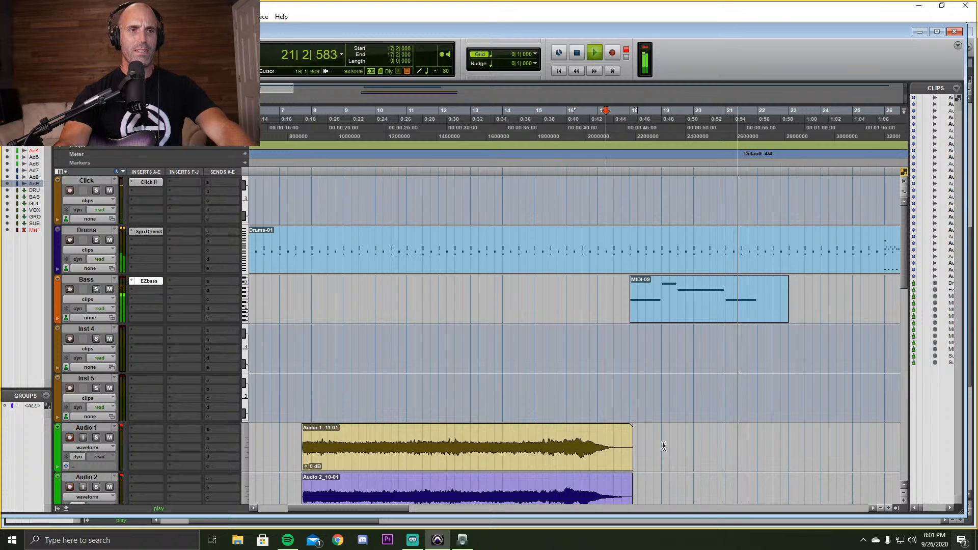
key(space)
Play the session from 7|4|000, at the start of the Audio 1 and Audio 2 clips, up to the bass entry.
scroll(626, 358, down, 3)
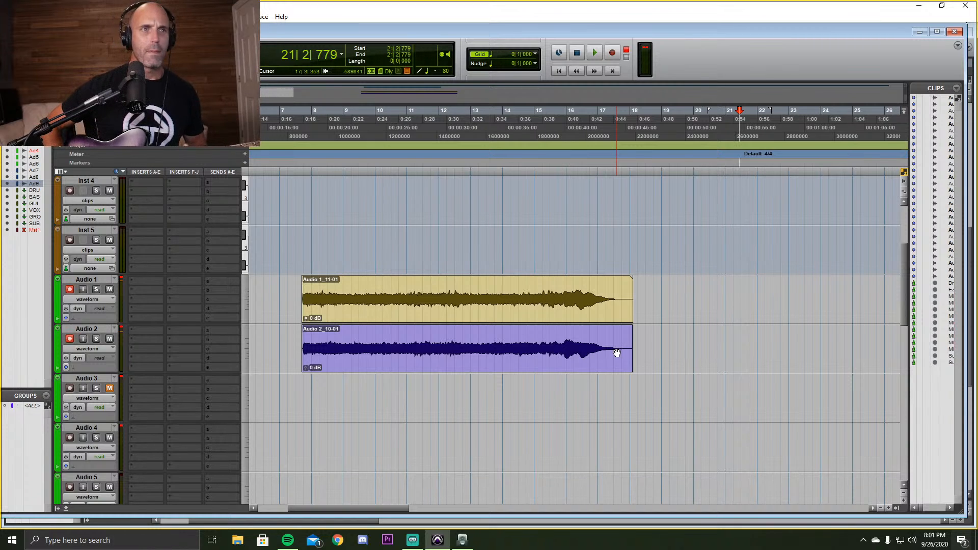
scroll(621, 346, up, 3)
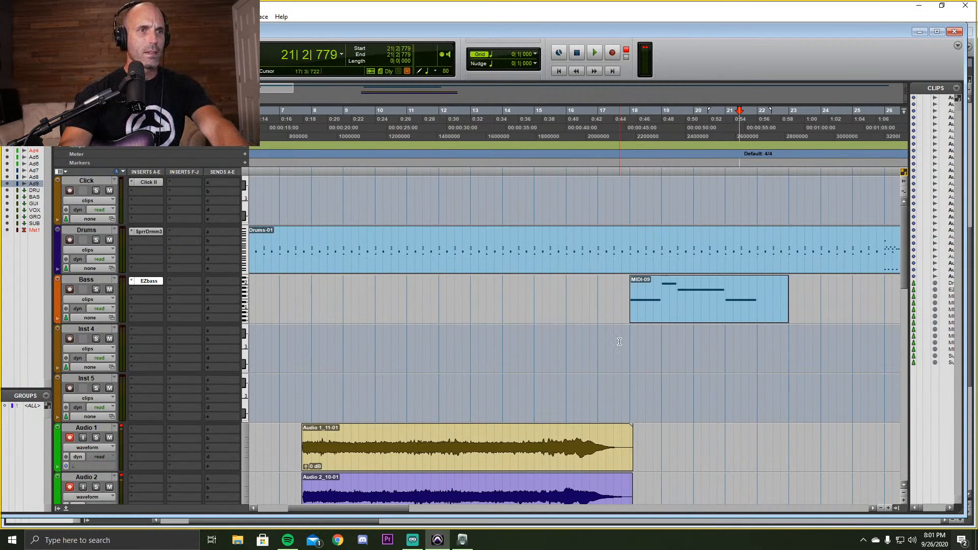
click(542, 345)
key(space)
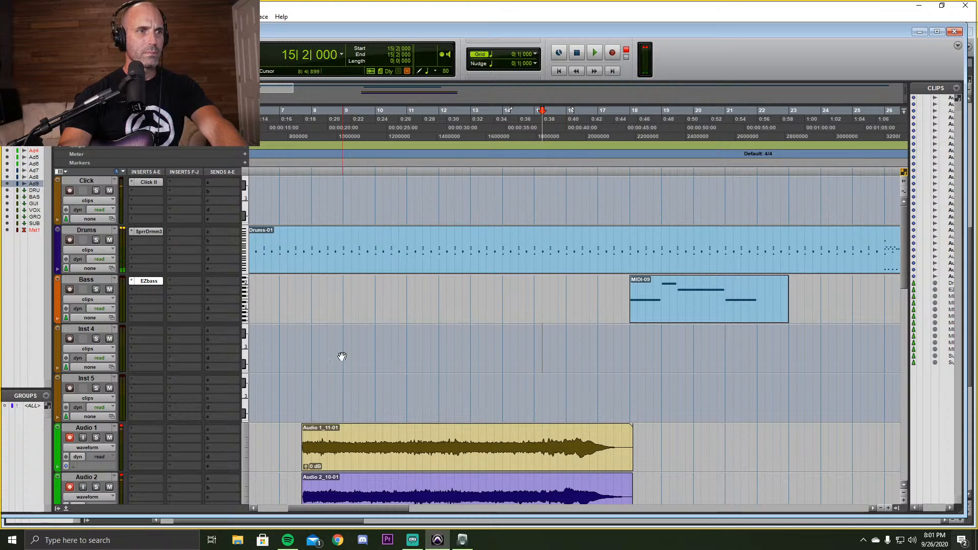
click(306, 342)
key(space)
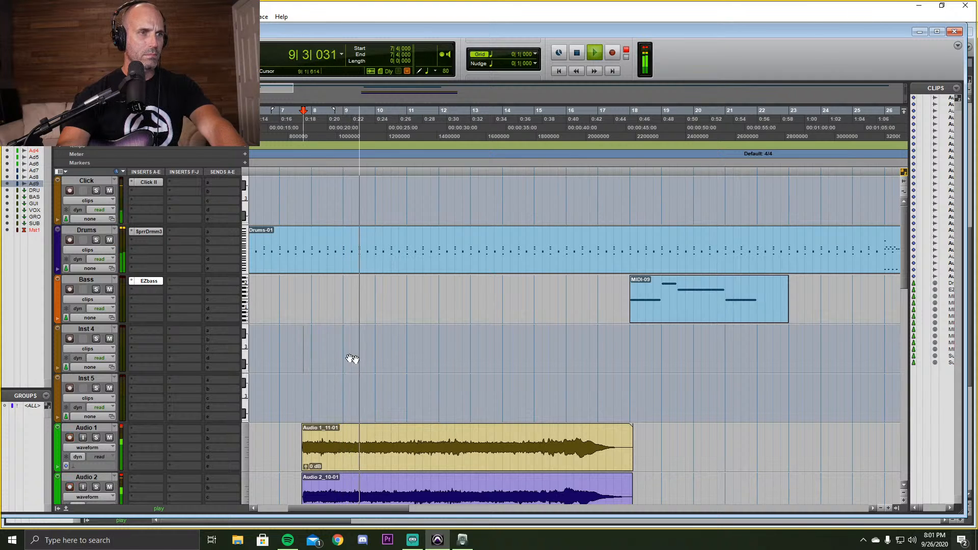
click(881, 509)
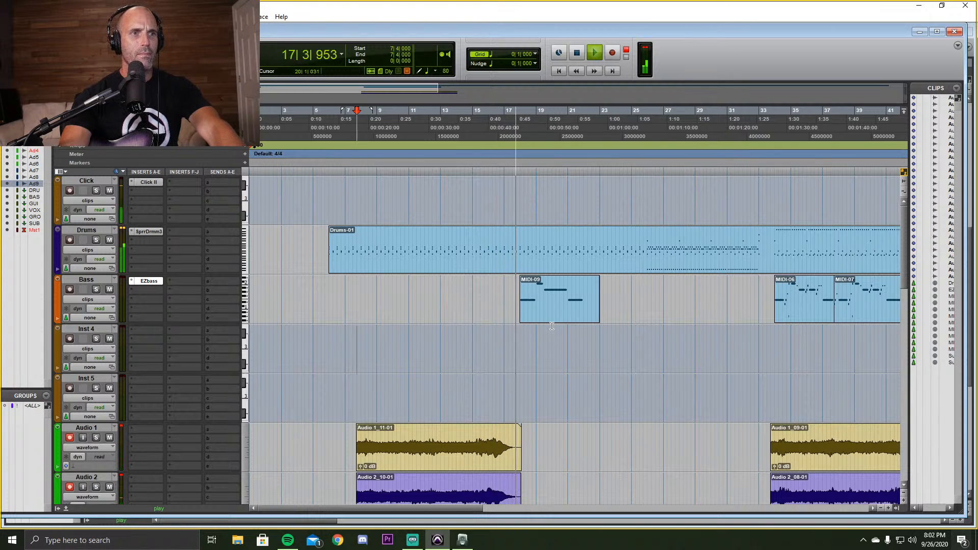
key(space)
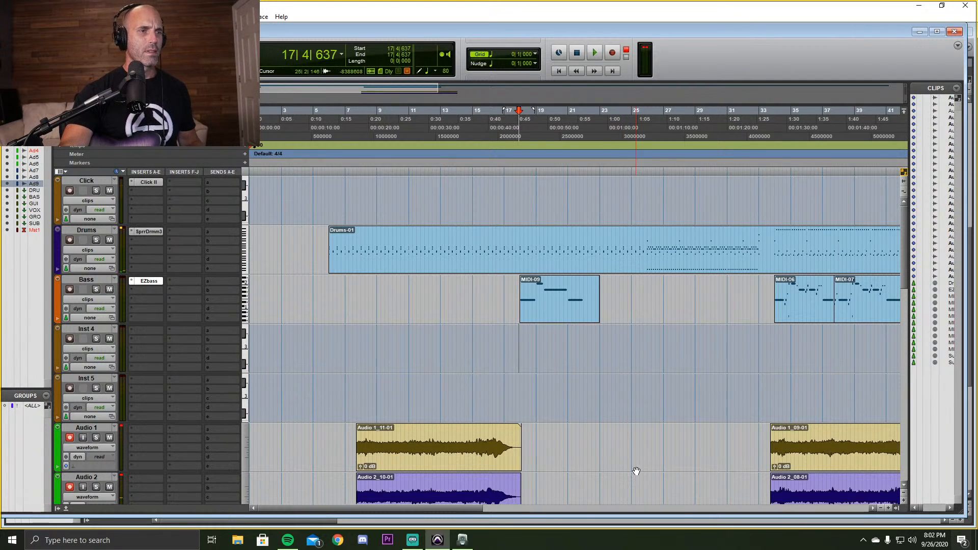
Switch to the Kemper Rig Manager and load the 38 Kellen Fuzz rig from the rig list.
click(469, 542)
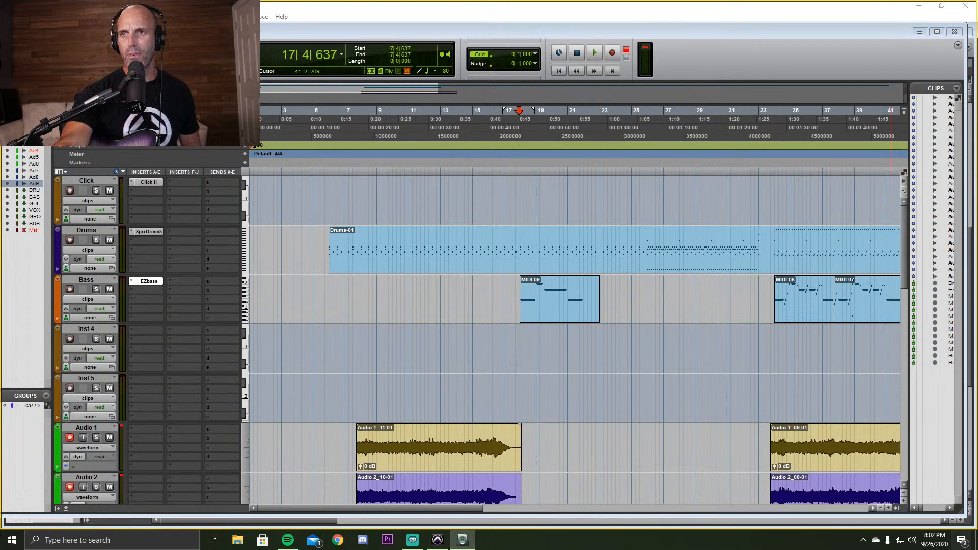
drag(977, 84, 291, 40)
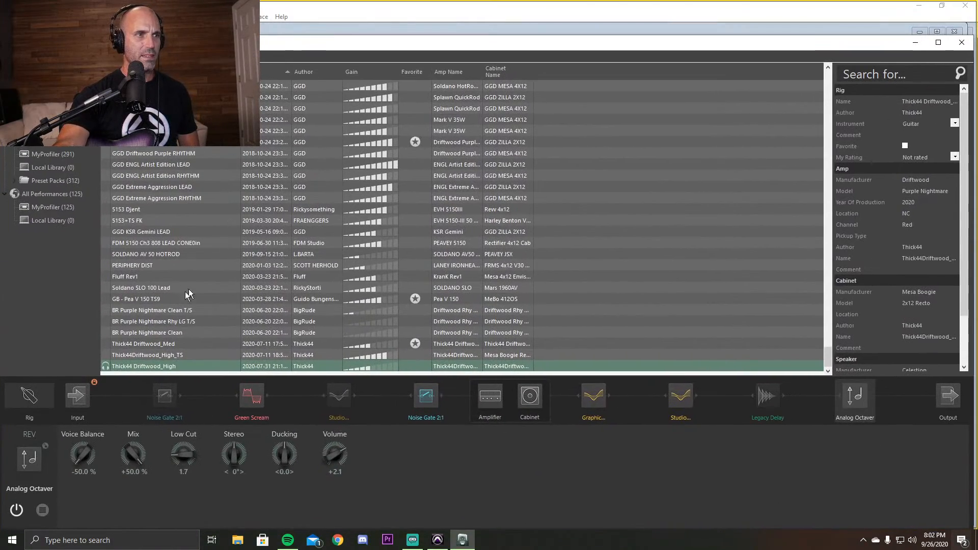
scroll(164, 304, up, 10)
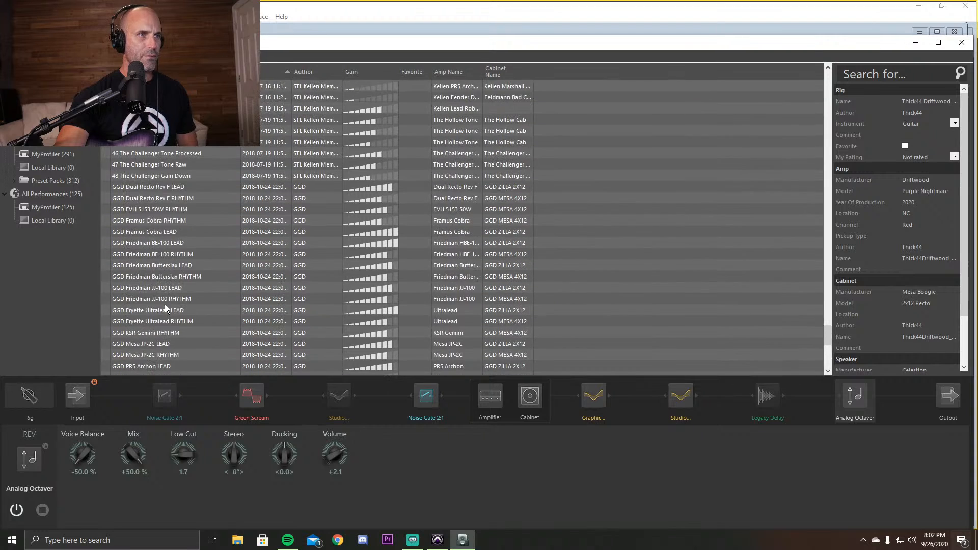
scroll(166, 309, up, 6)
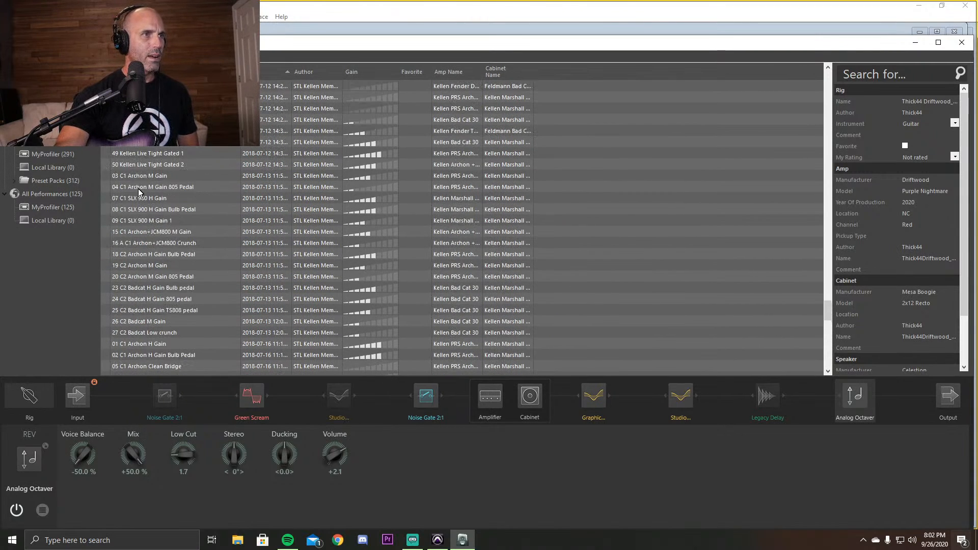
scroll(138, 188, up, 1)
scroll(139, 185, up, 1)
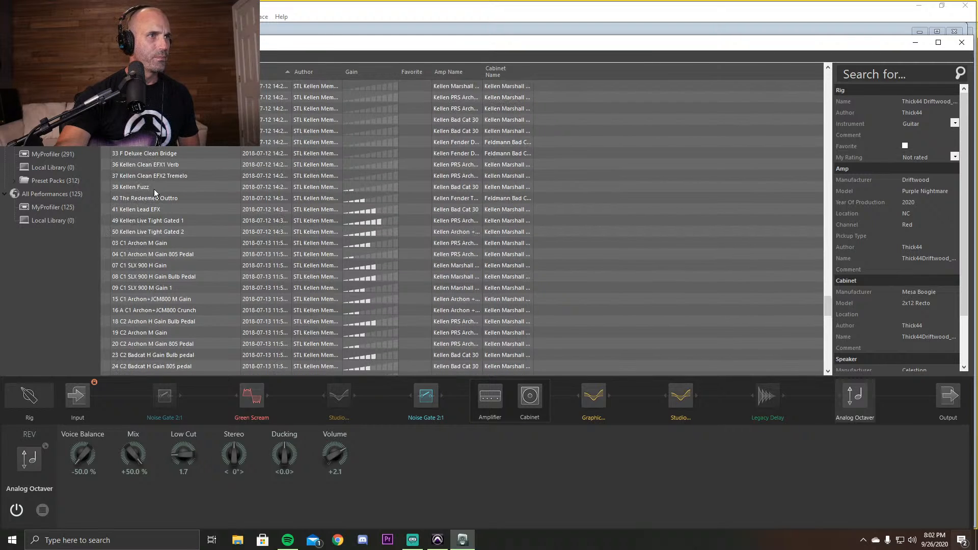
click(146, 187)
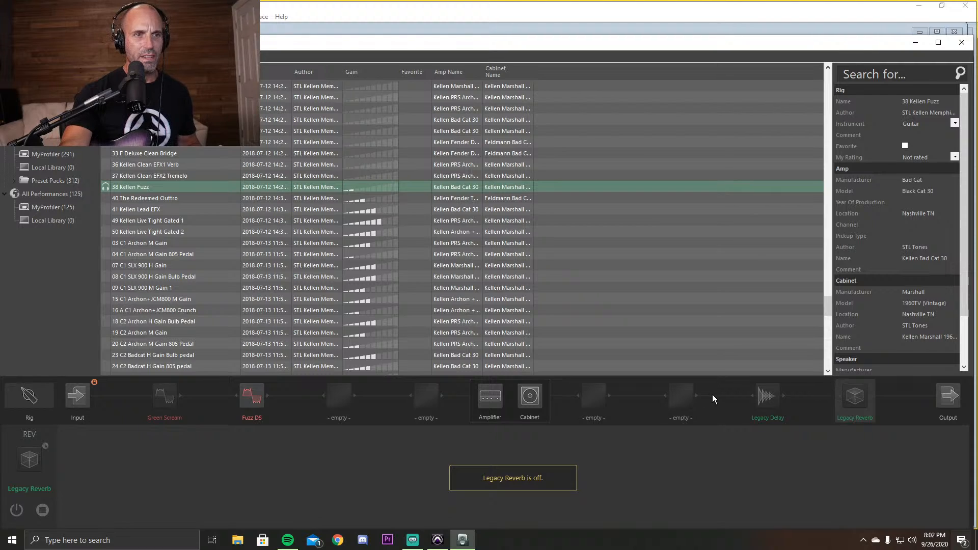
Try an Analog Octaver in the empty MOD slot with the amplifier at gain 1.0, bass -1.6 and middle +2.0.
click(686, 398)
right_click(685, 393)
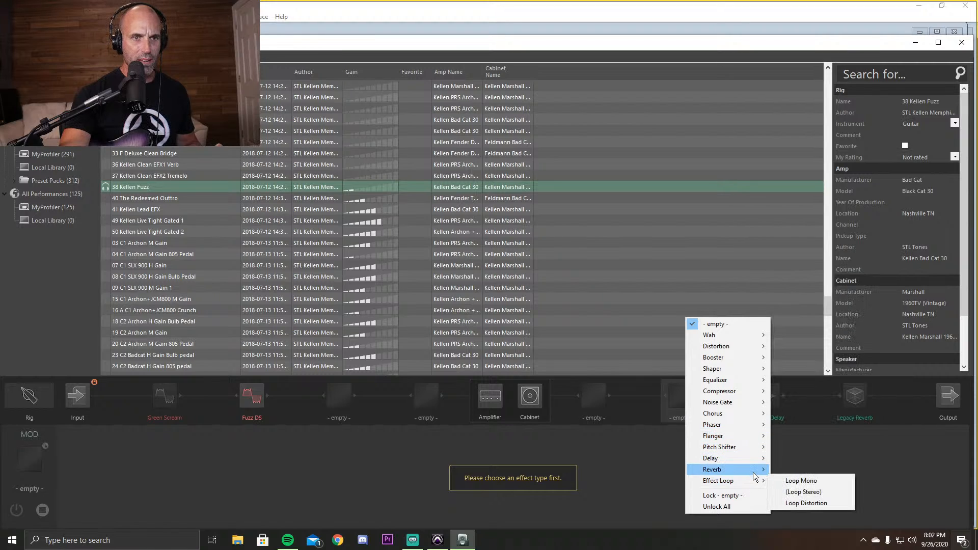
mouse_move(762, 448)
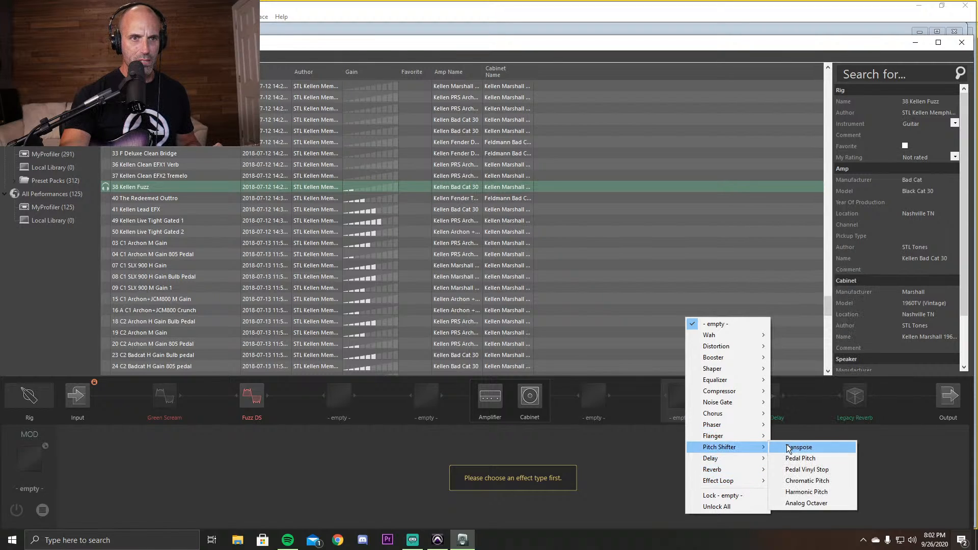
click(807, 503)
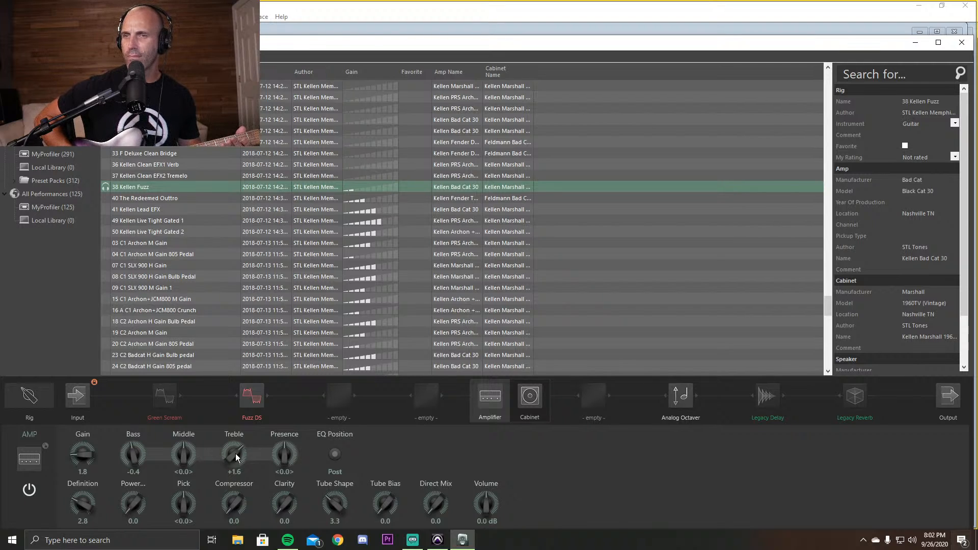
drag(133, 453, 183, 444)
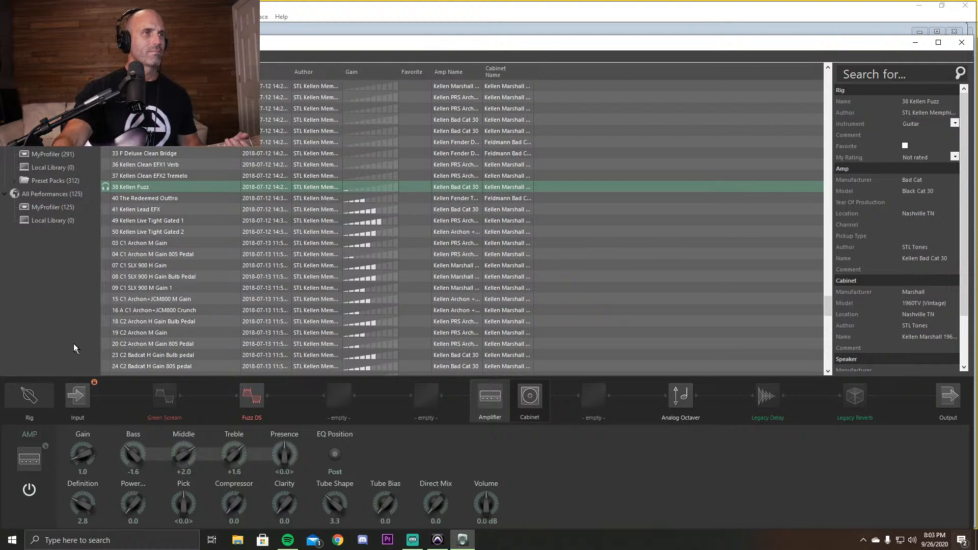
Audition the 37 Kellen Clean EFX2 Tremelo rig and load the GB - Oranje RV 50 808 rig in its place.
click(146, 176)
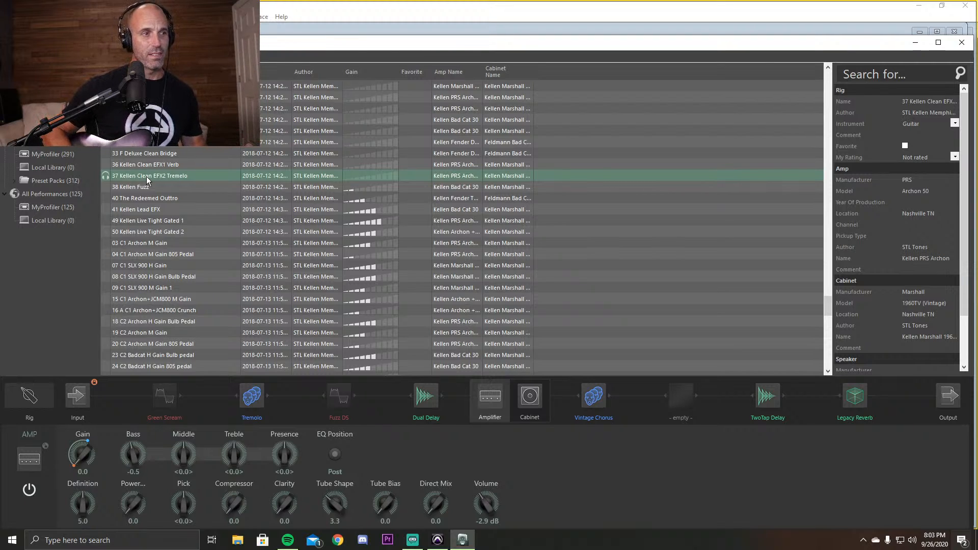
scroll(164, 153, up, 5)
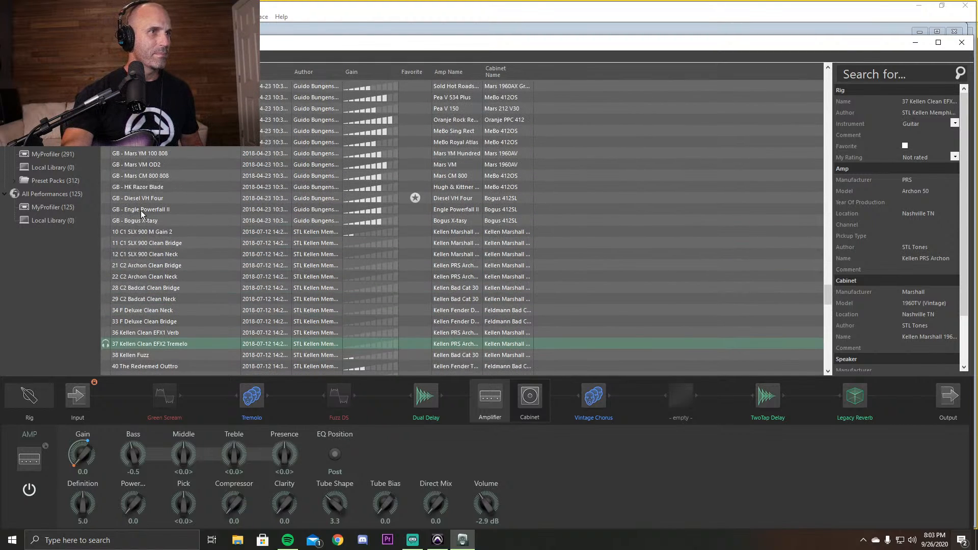
scroll(140, 210, up, 2)
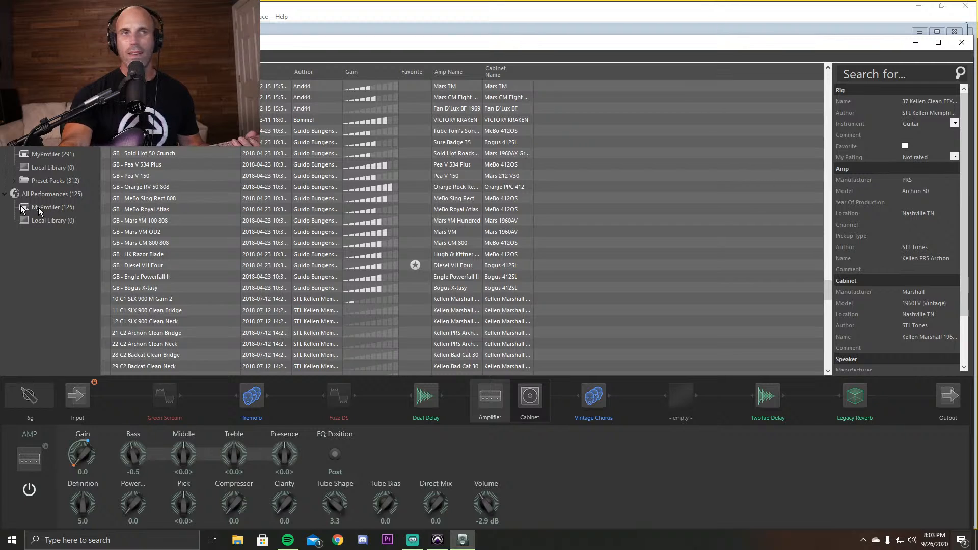
scroll(133, 200, up, 2)
scroll(161, 206, up, 1)
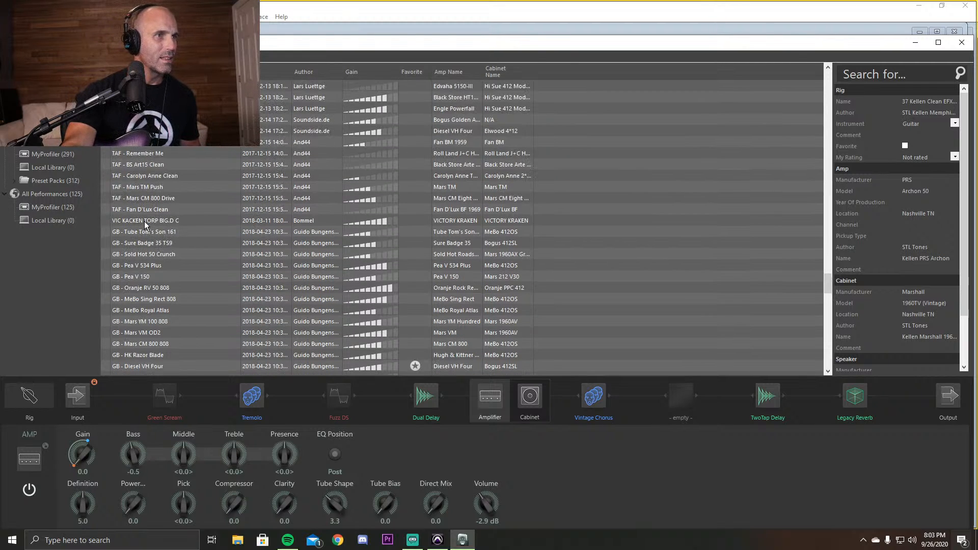
scroll(175, 248, down, 1)
click(152, 256)
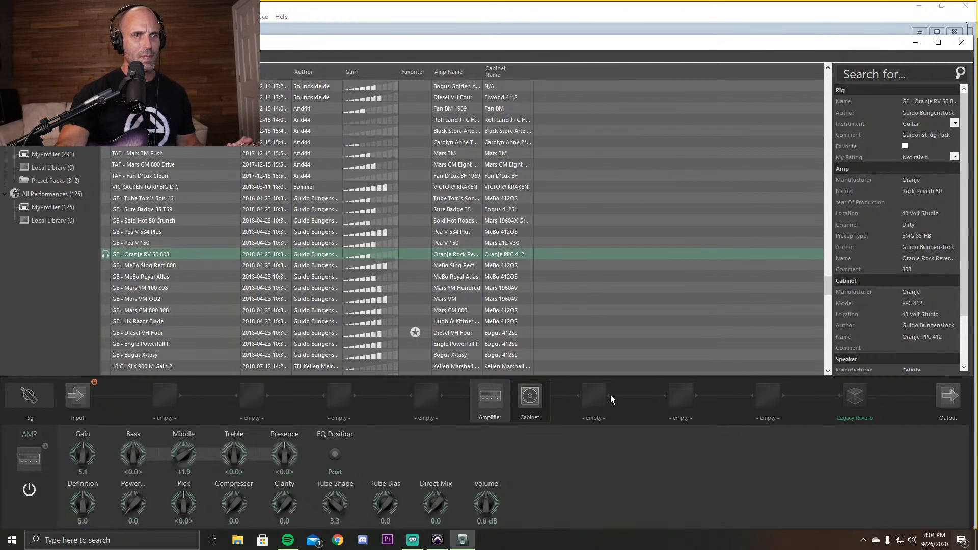
Add an Analog Octaver with volume +5.0 in the empty X slot after the cabinet and return to Pro Tools.
right_click(595, 393)
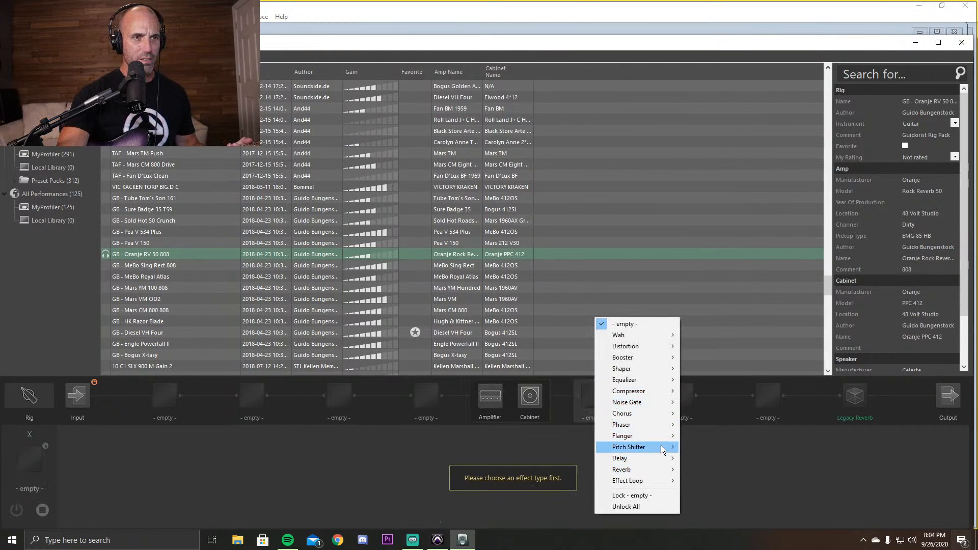
mouse_move(661, 445)
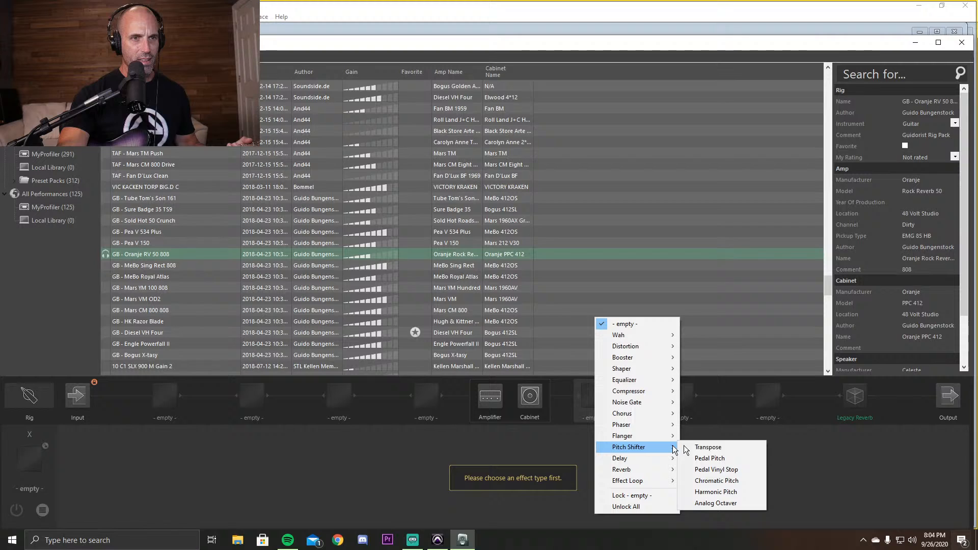
click(714, 502)
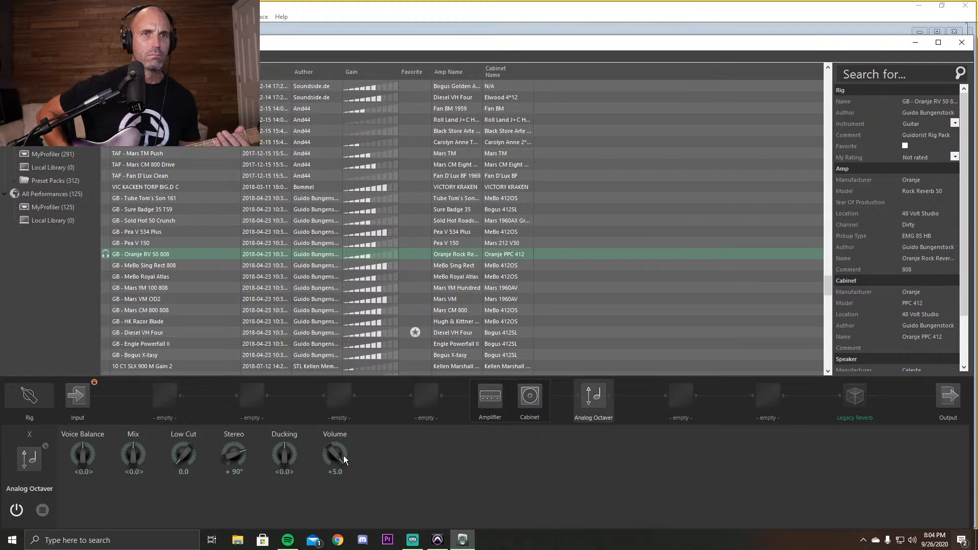
click(916, 42)
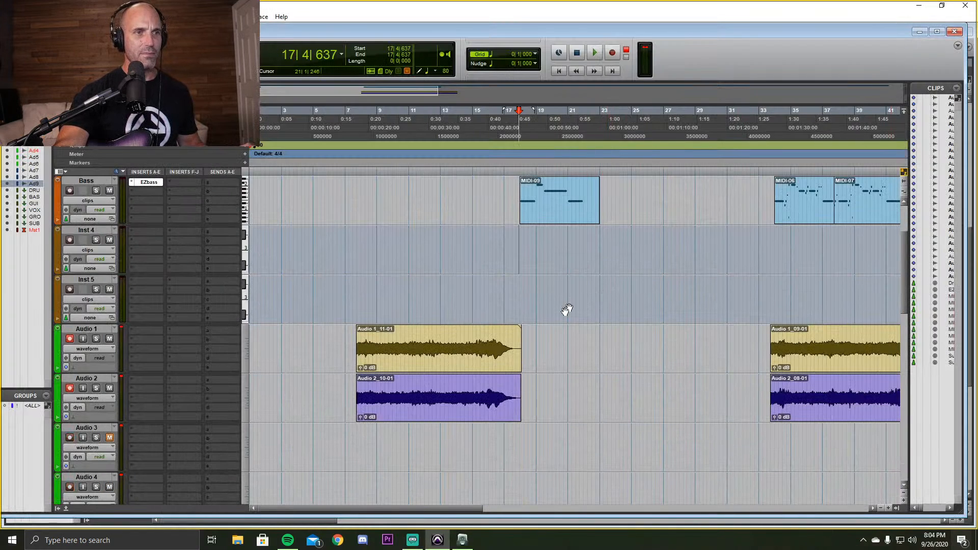
Record-enable Audio 3 and Audio 4 and record a guitar take on both tracks from 15|2|000 to 28|4|003.
click(487, 433)
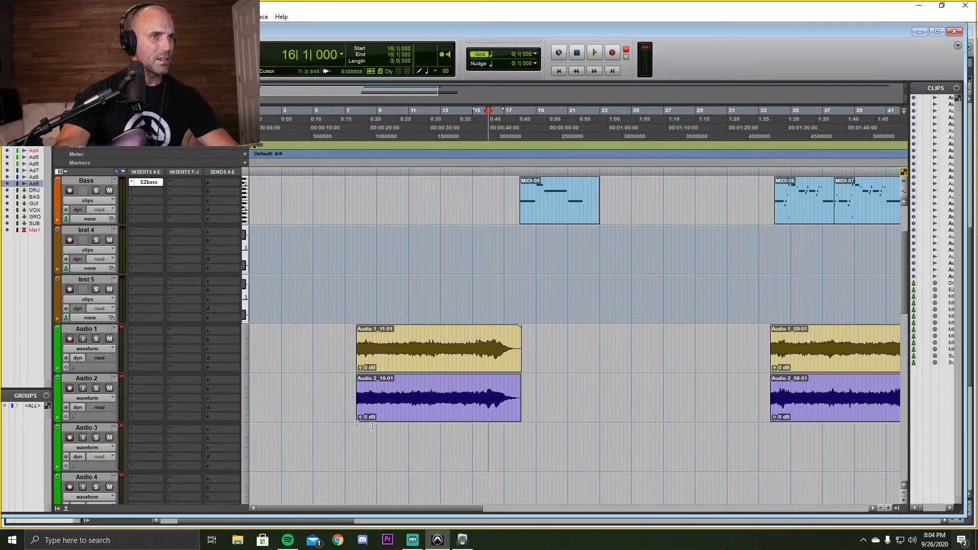
scroll(357, 426, down, 1)
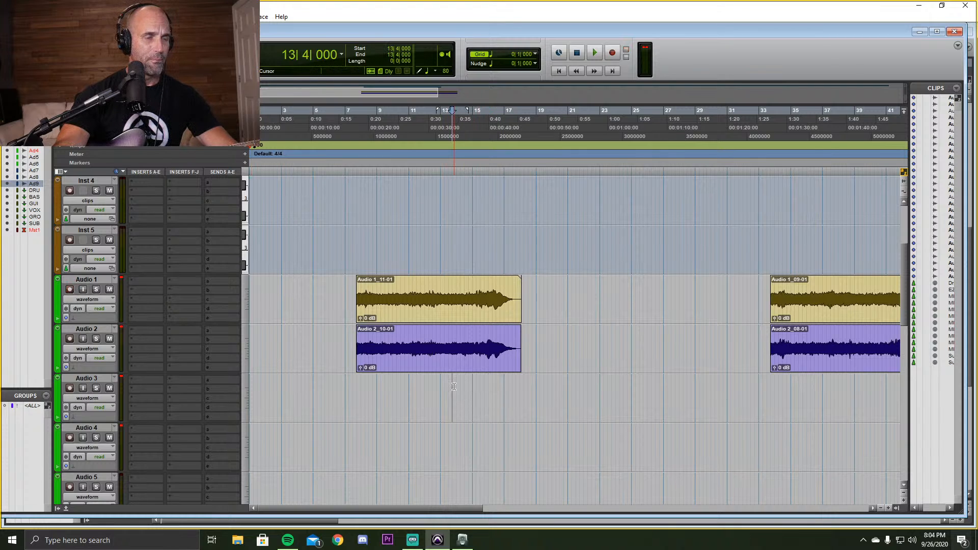
key(ctrl+space)
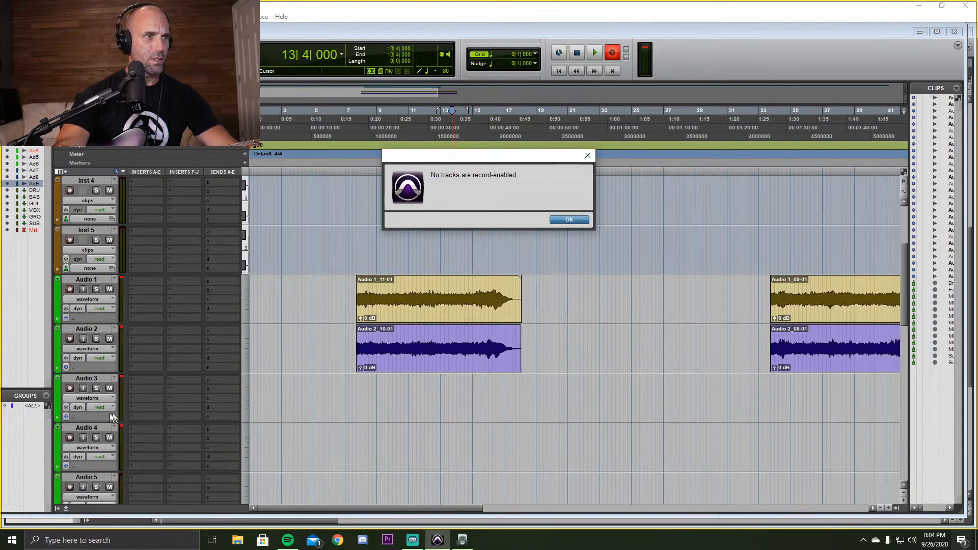
click(562, 222)
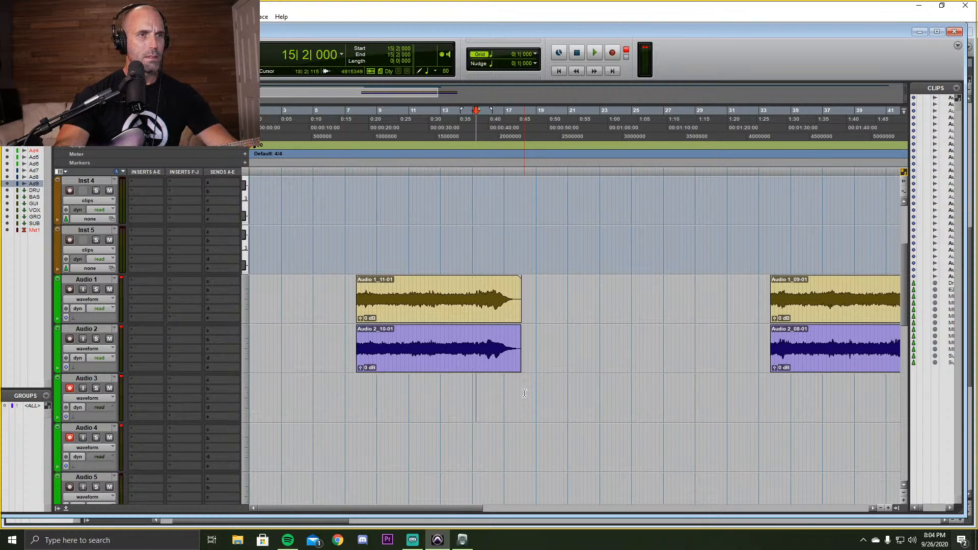
key(ctrl+space)
scroll(577, 406, up, 3)
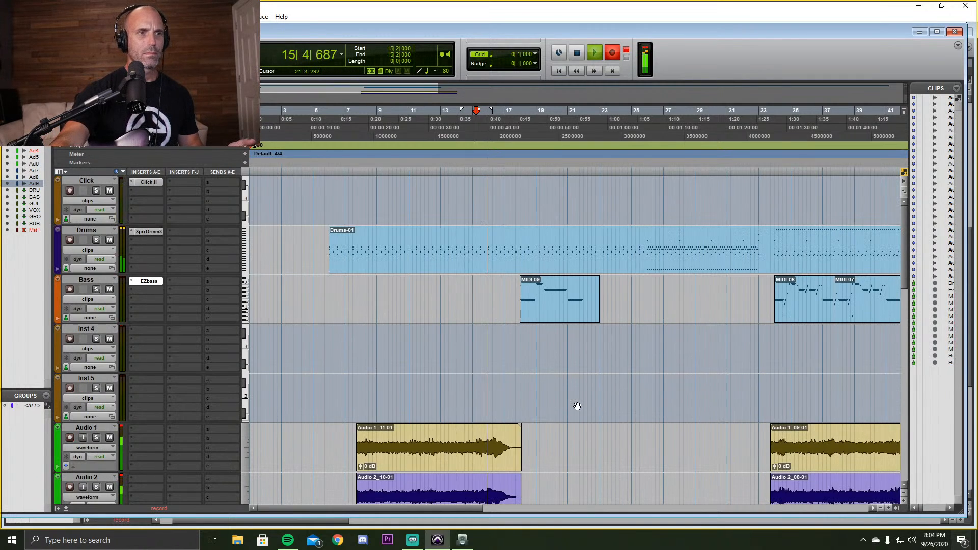
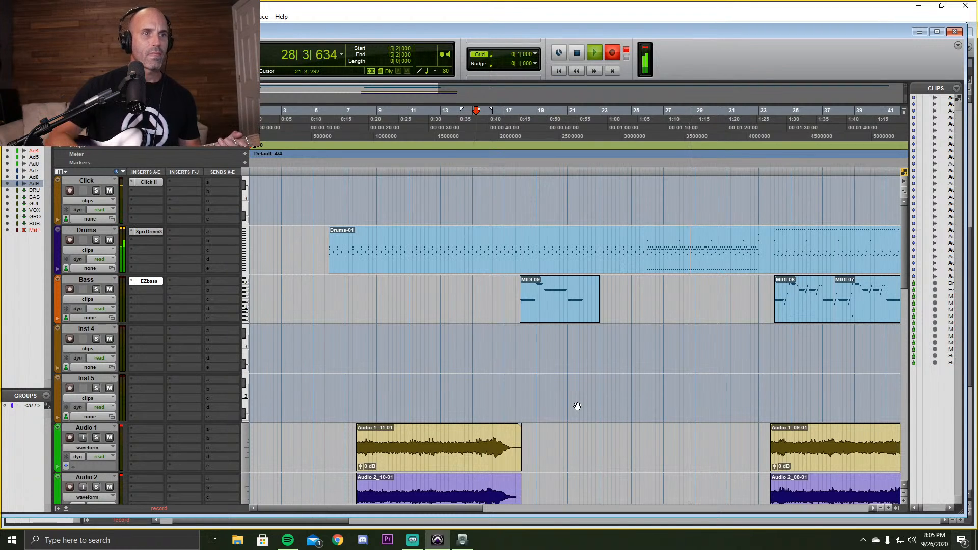
key(space)
Mute the Audio 5 track and move the newly recorded Audio 4 clip down onto it.
scroll(510, 388, down, 4)
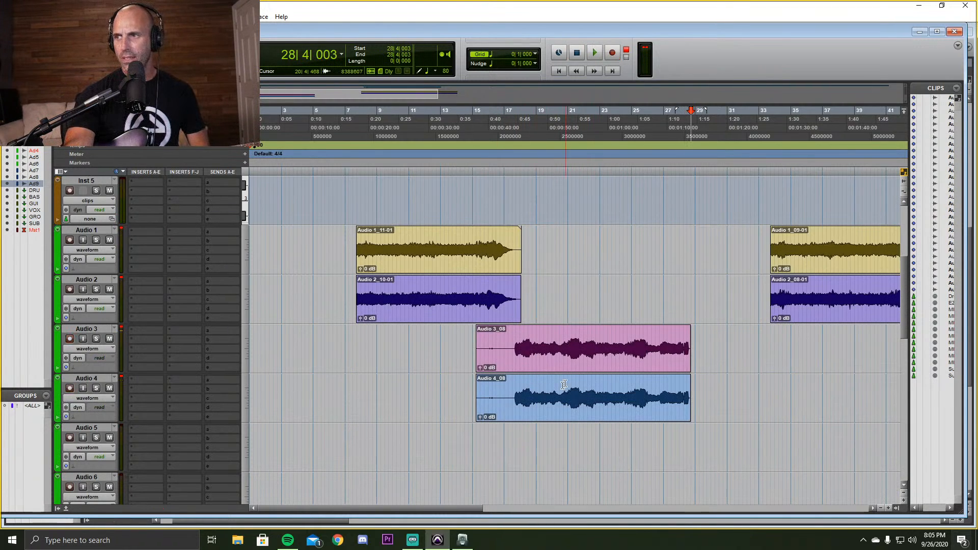
click(110, 438)
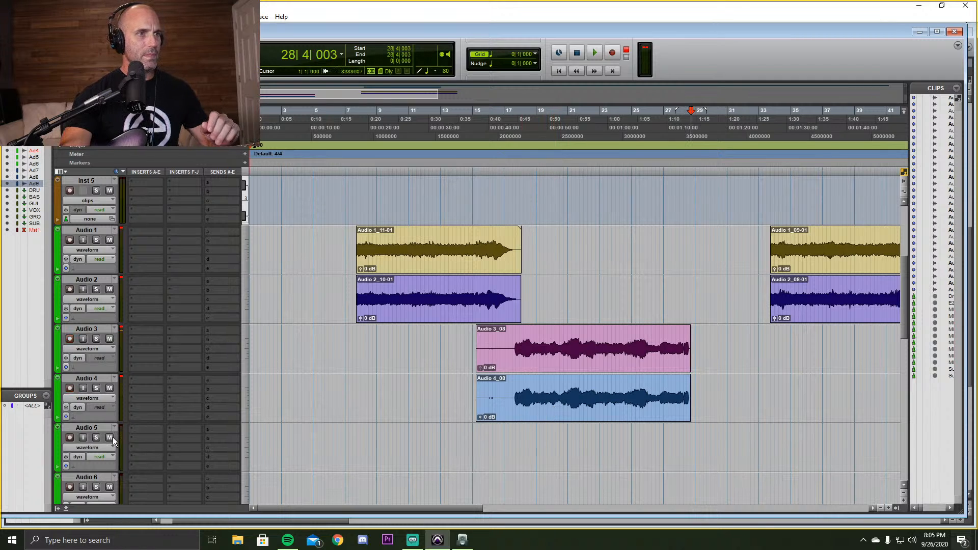
drag(542, 411, 545, 437)
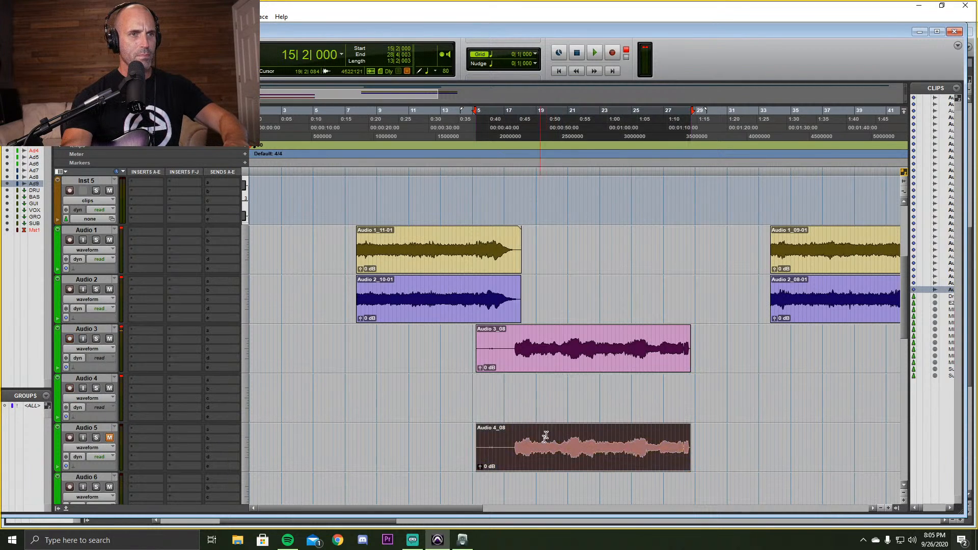
Record a second guitar take on Audio 3 and Audio 4 from 15|2|000 and move the first-take clip from Audio 5 back to Audio 4.
key(ctrl+space)
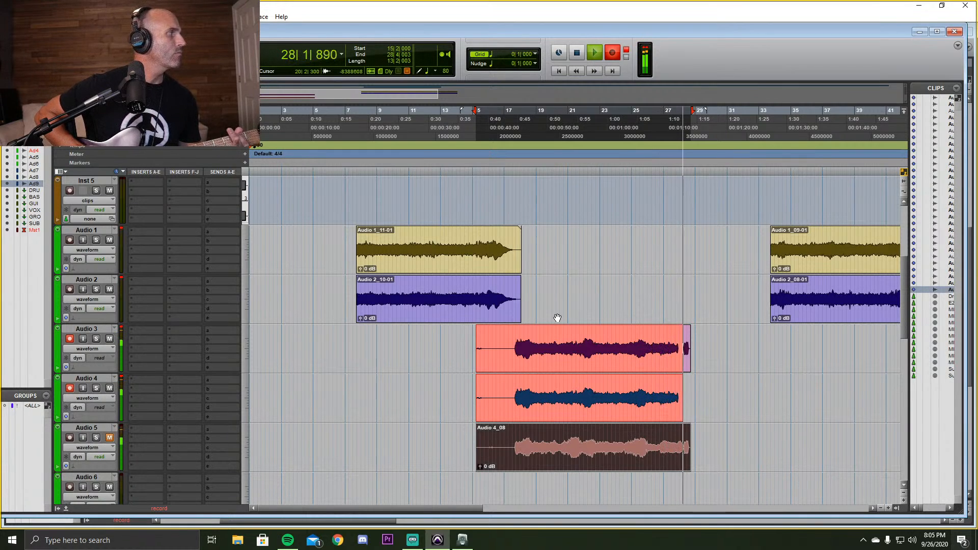
key(space)
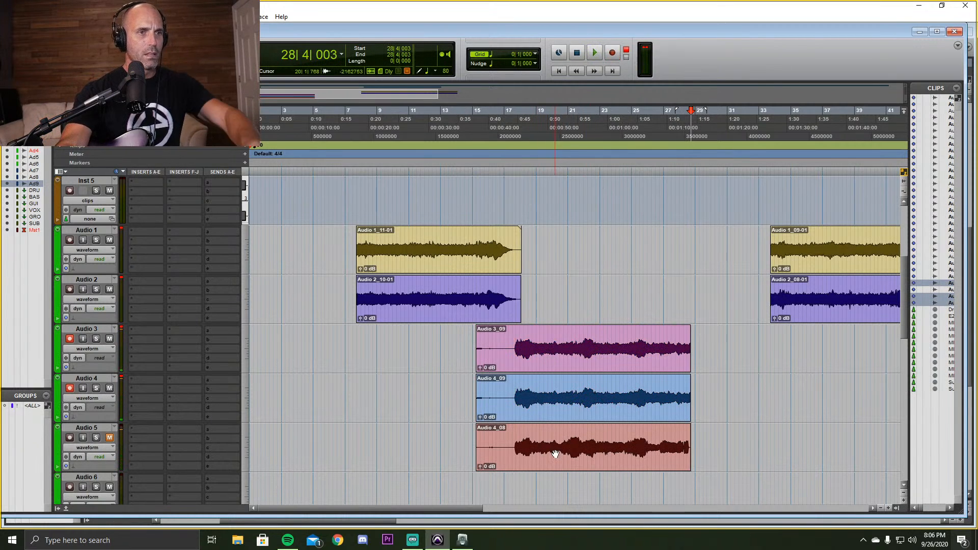
drag(555, 453, 553, 405)
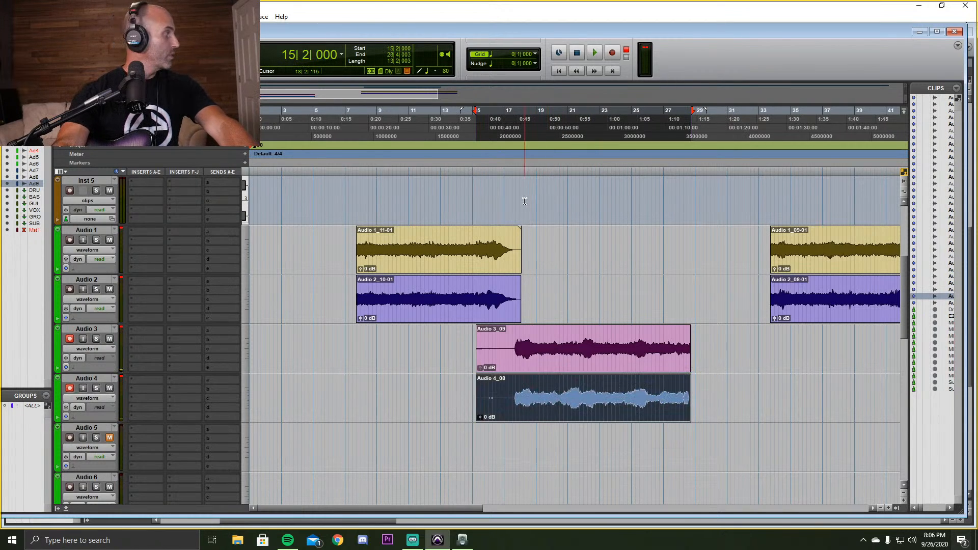
Examine the start of the guitar clips on Audio 3 and Audio 4 up close and play briefly from 17|3|599.
click(556, 364)
shift+click(553, 404)
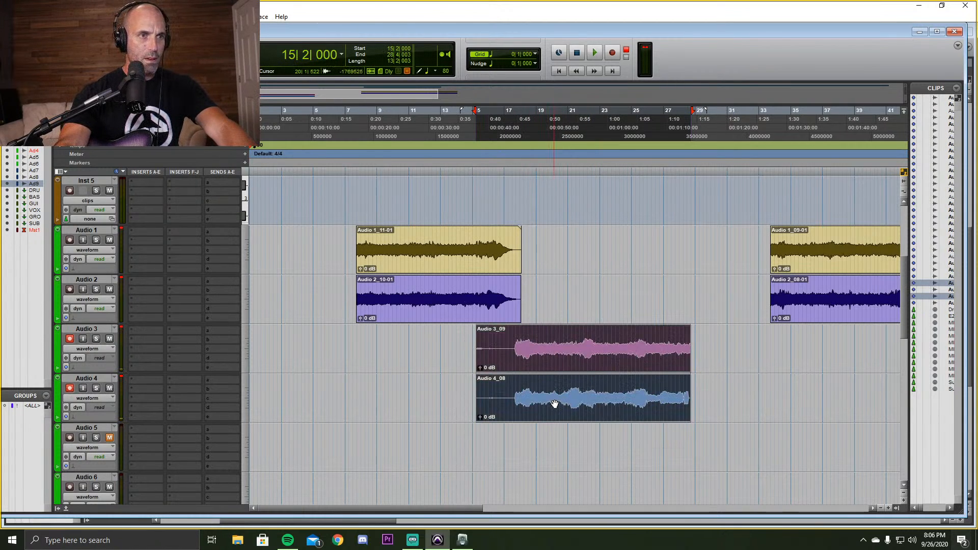
key(t)
key(t)
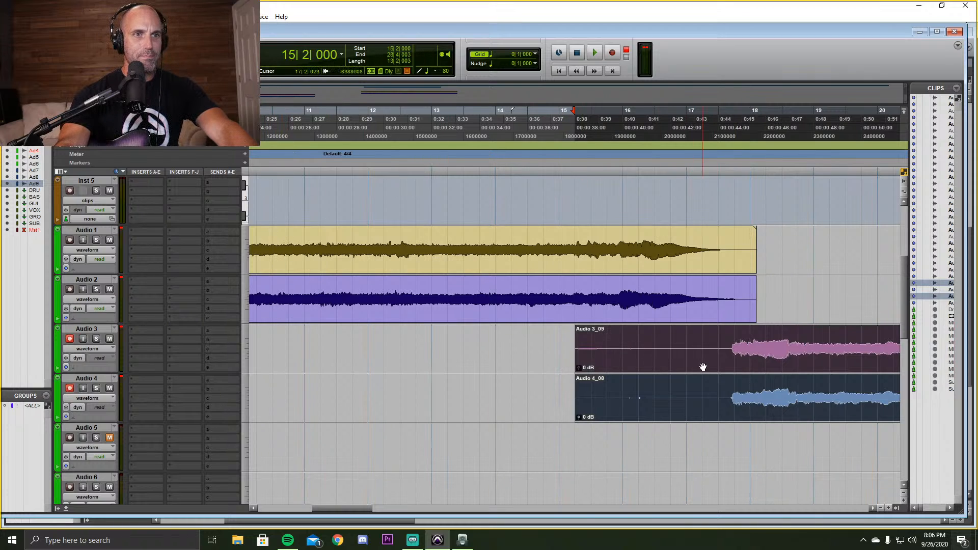
click(730, 184)
key(space)
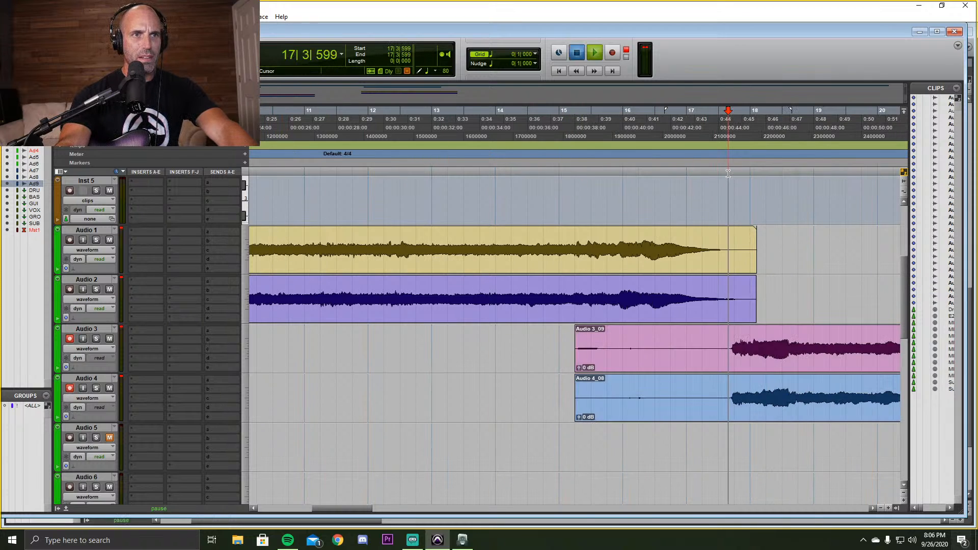
key(space)
Play from 11|2|177 and delete the silent lead-in before about 17|2|883 from the guitar clips on Audio 3 and Audio 4.
click(651, 163)
click(323, 154)
key(space)
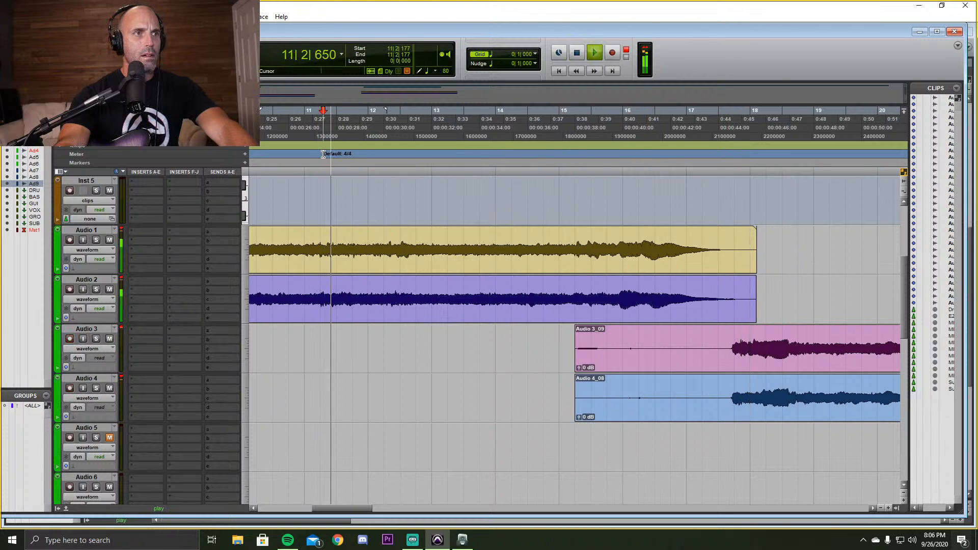
key(ctrl+bracketleft)
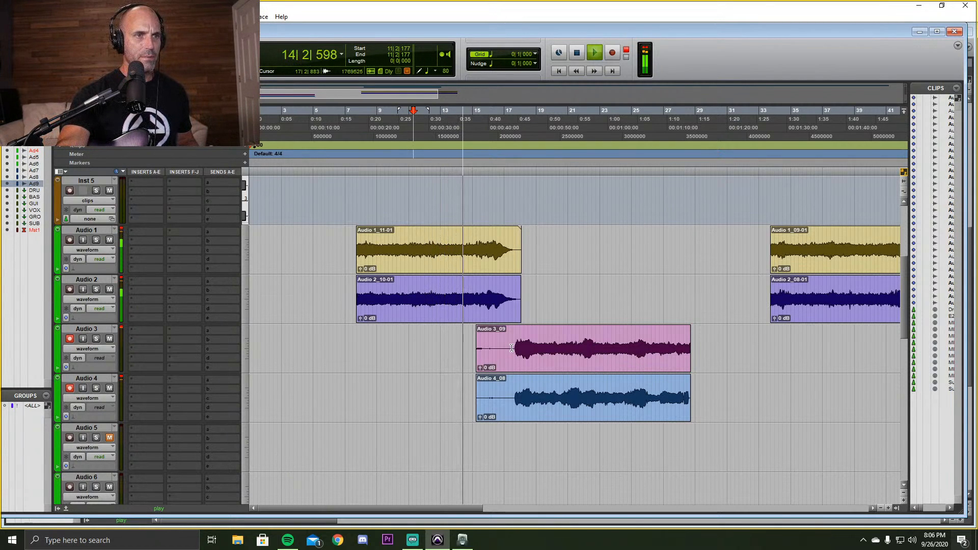
drag(513, 351, 431, 389)
key(Delete)
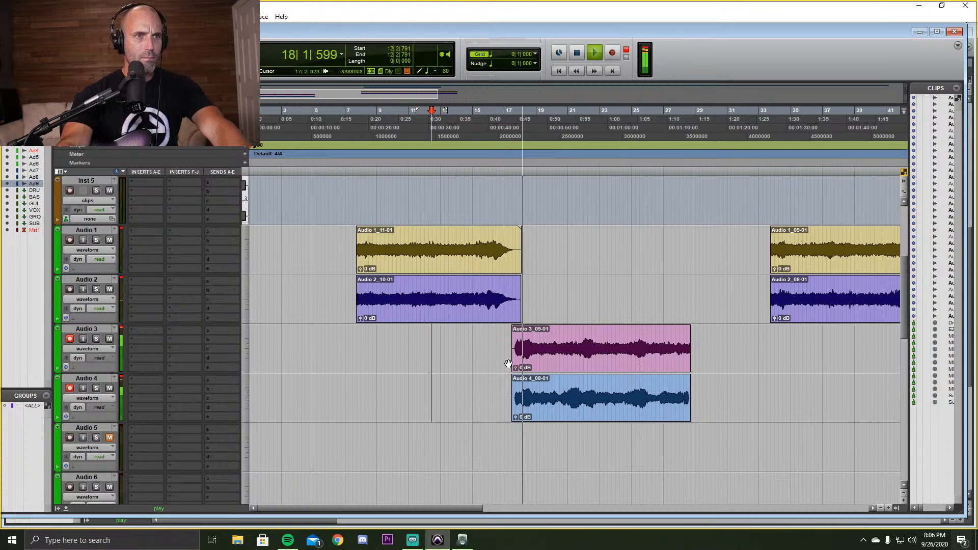
key(space)
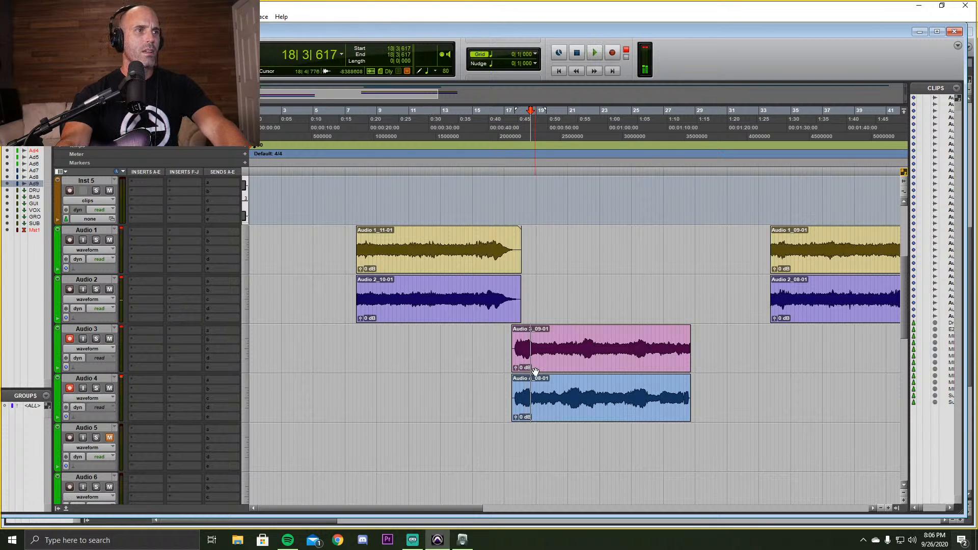
Insert the D-Verb reverb on Audio 3 and copy it to the first insert slot of Audio 4.
click(571, 353)
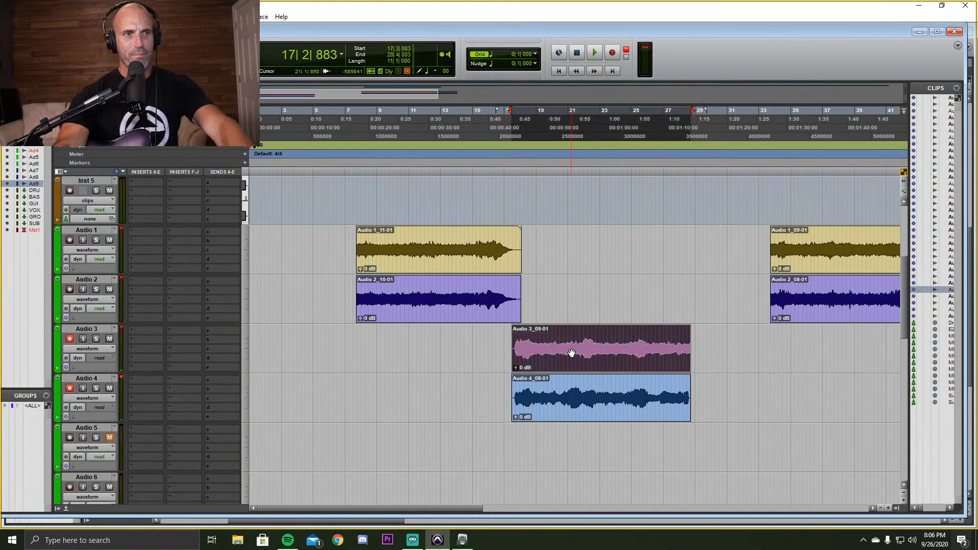
click(135, 331)
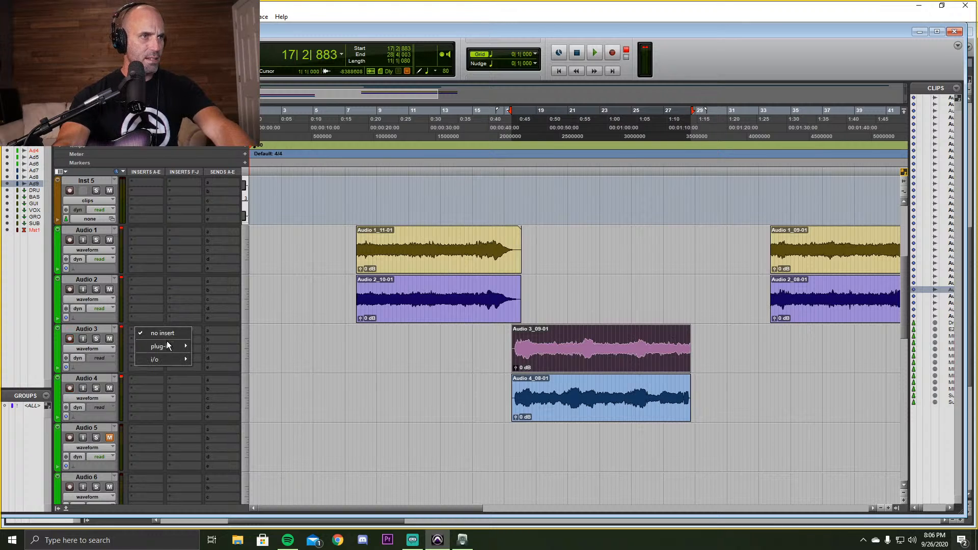
mouse_move(168, 345)
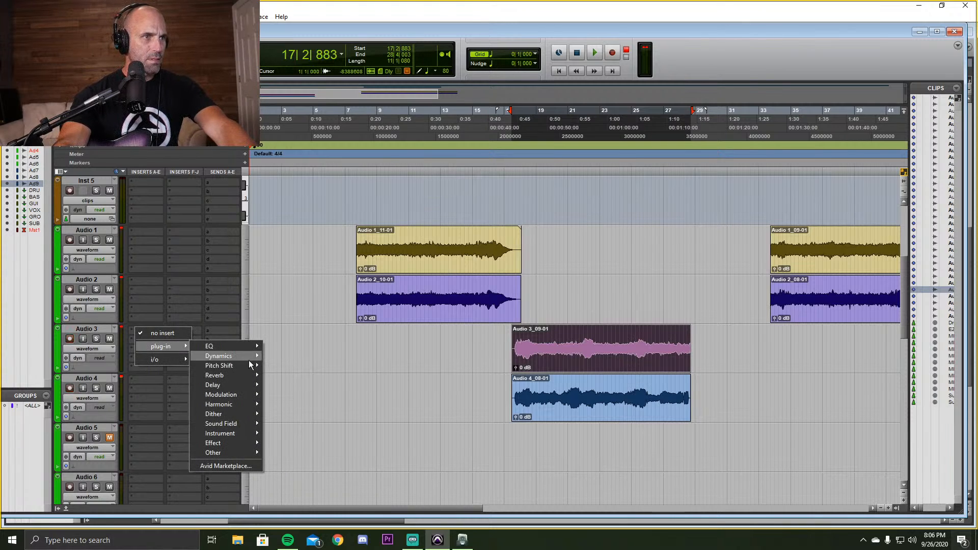
mouse_move(250, 359)
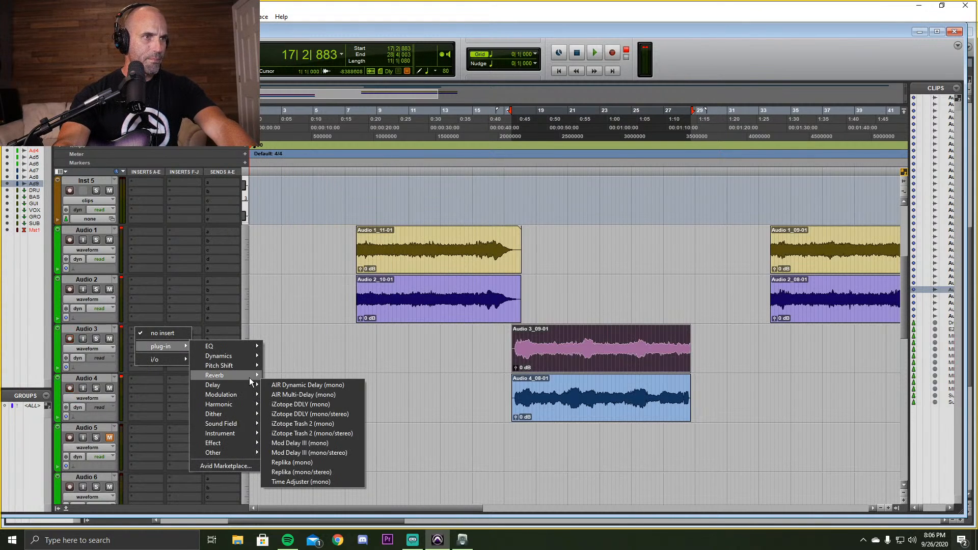
mouse_move(252, 376)
click(286, 407)
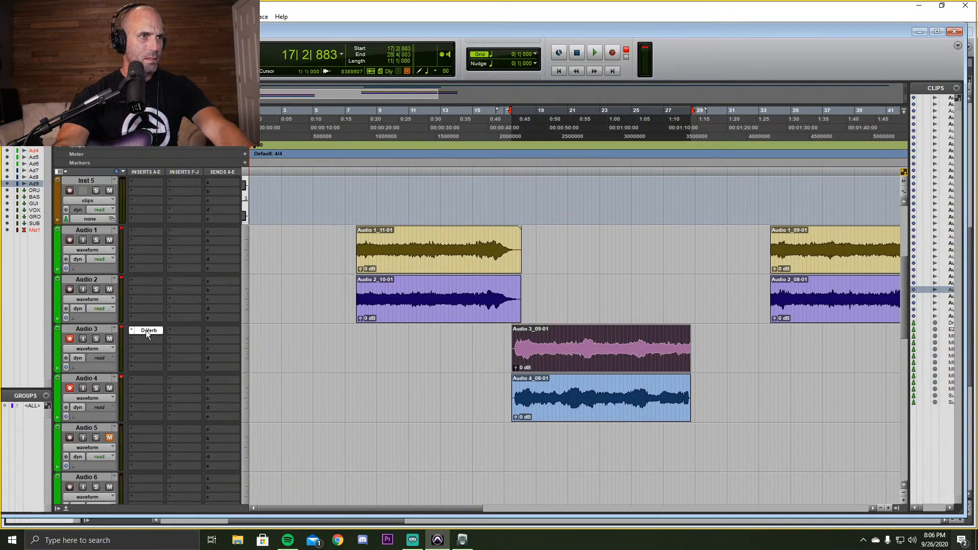
drag(151, 382, 151, 381)
Listen to Audio 3 and Audio 4 soloed from 17|1|737, and unsoloed in the full mix from 15|3|845.
click(96, 388)
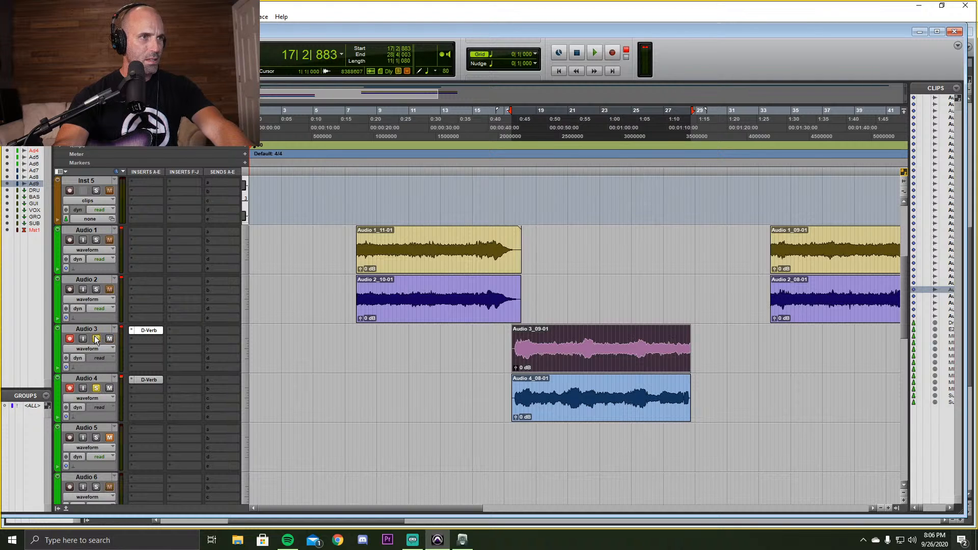
click(96, 338)
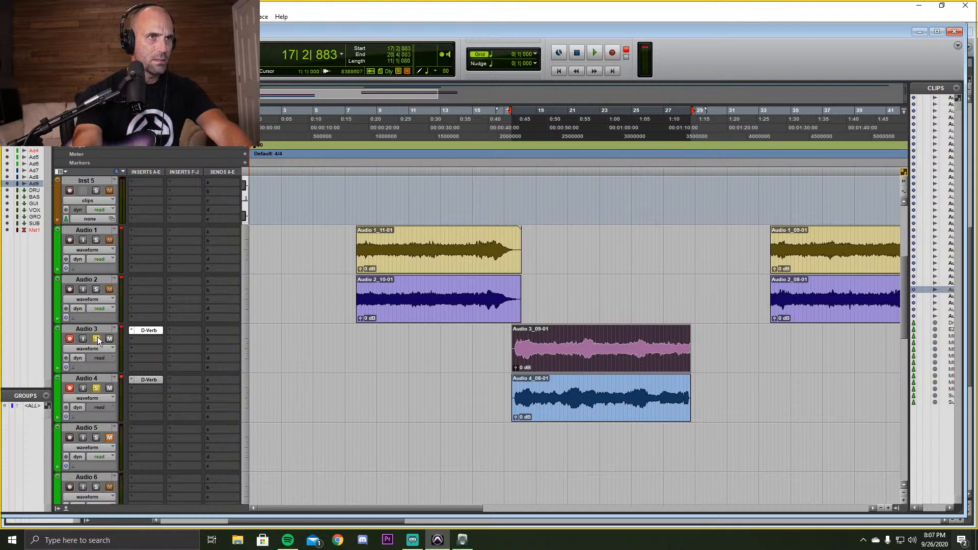
click(506, 342)
key(space)
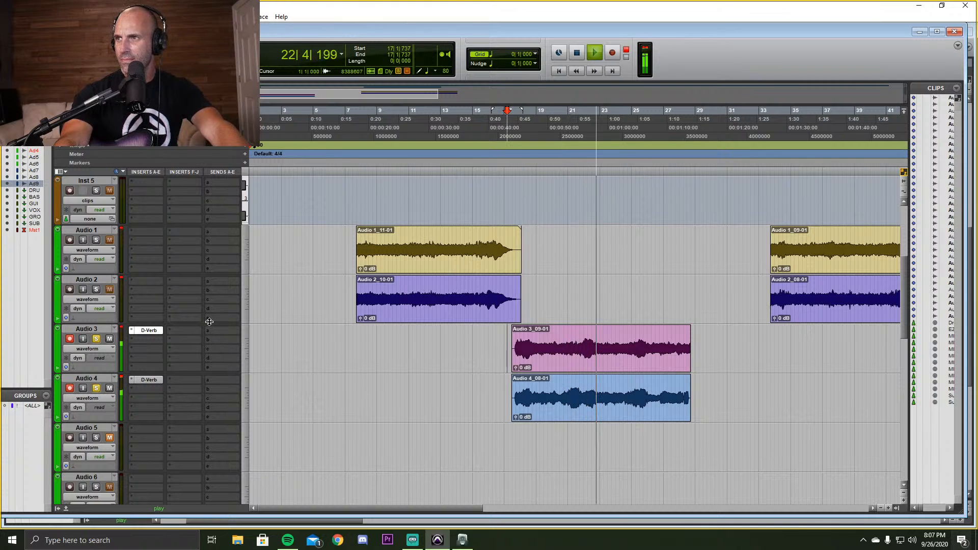
key(space)
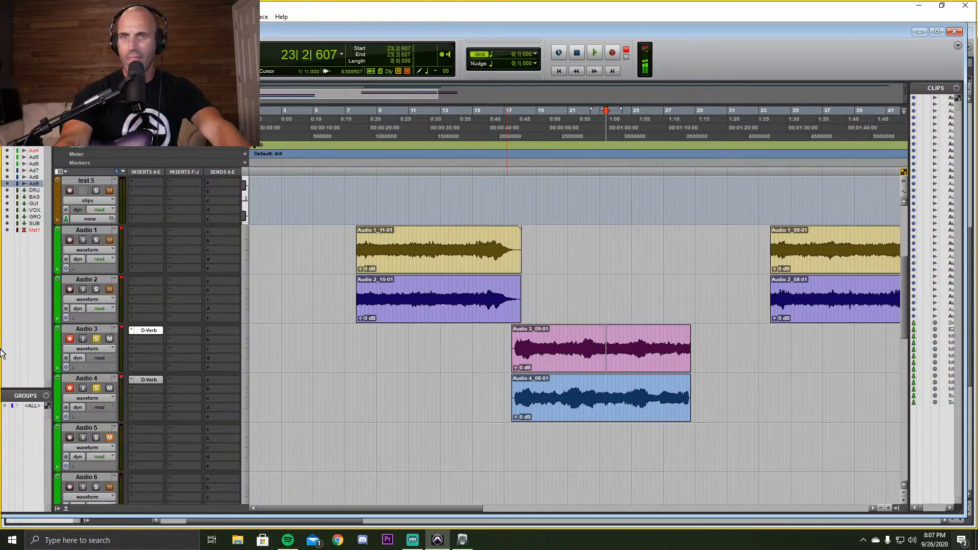
click(98, 340)
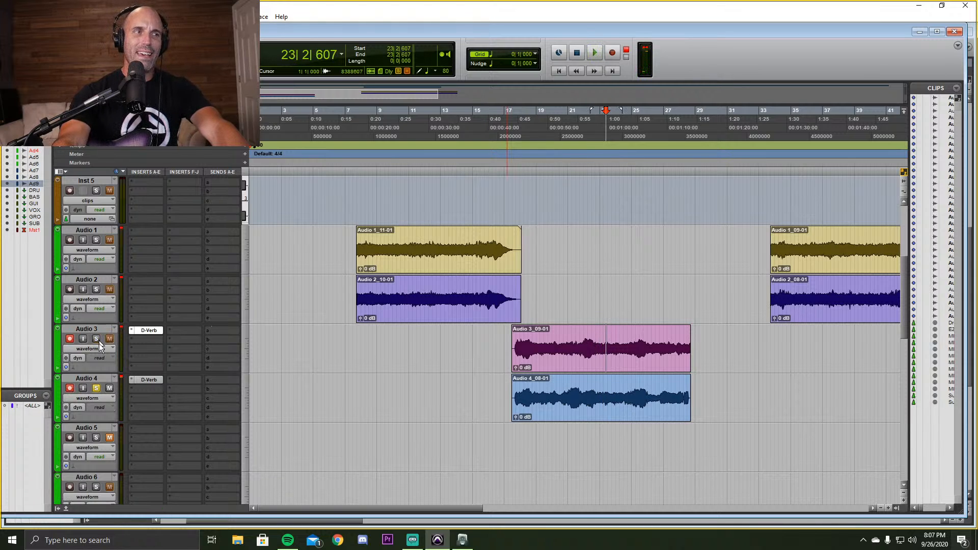
click(94, 388)
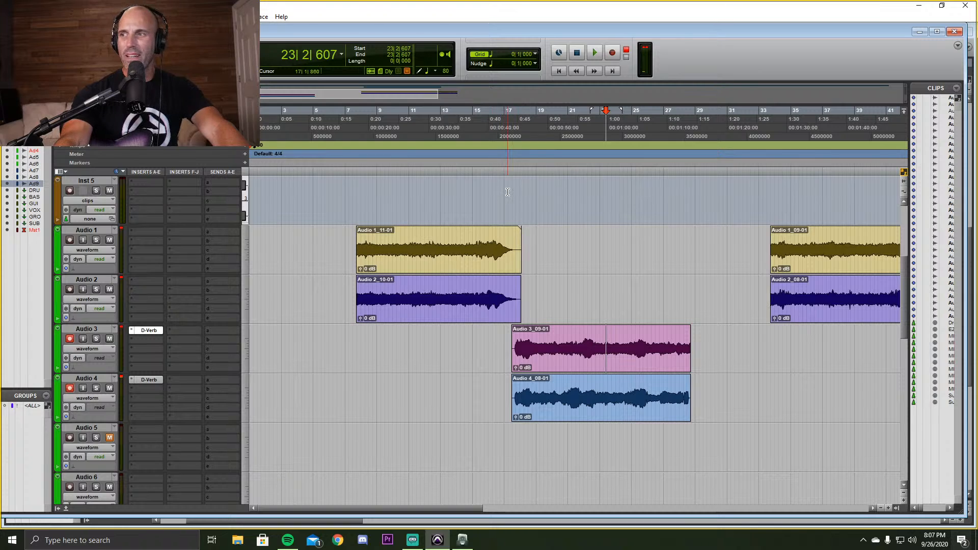
key(space)
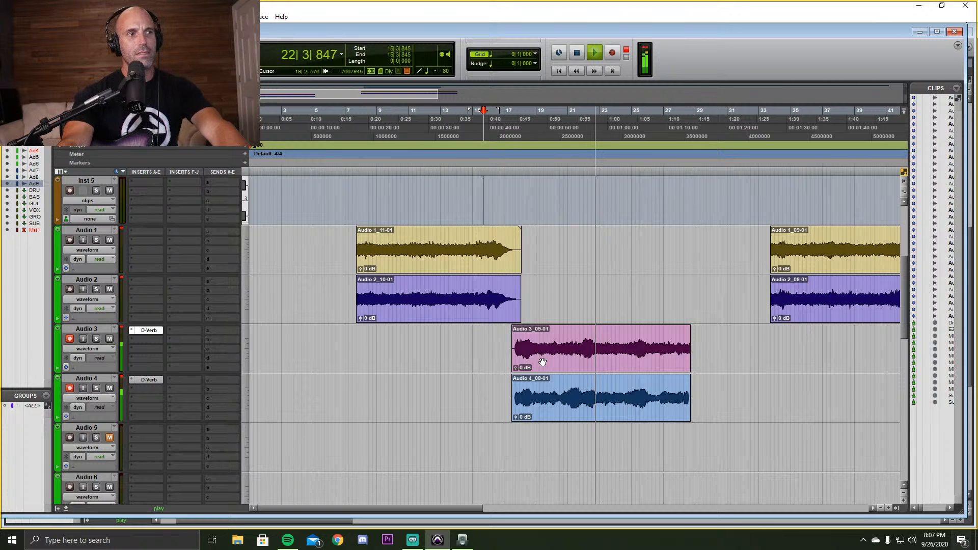
key(space)
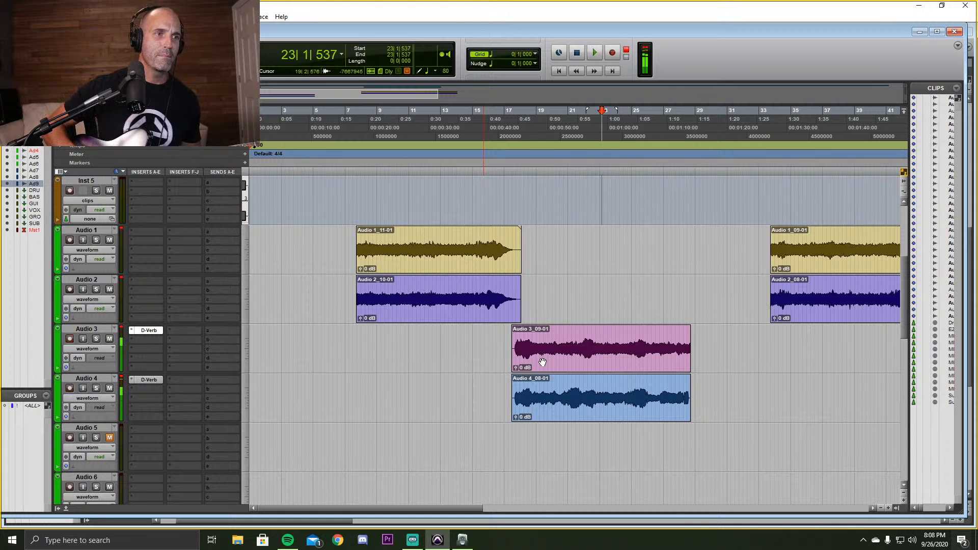
Replace the D-Verb on Audio 4 with a copy of the one on Audio 3 and play briefly from 17|1|492.
click(135, 381)
click(155, 385)
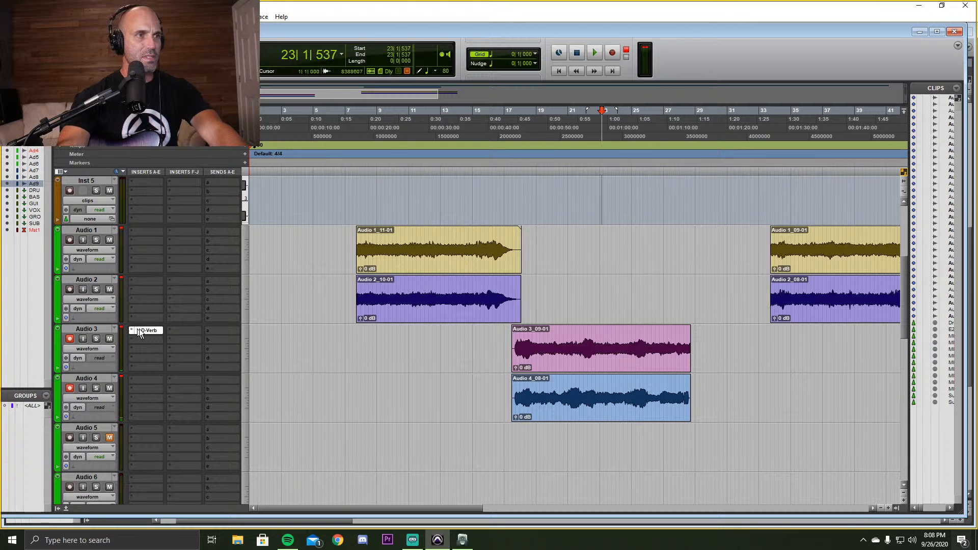
drag(157, 330, 151, 380)
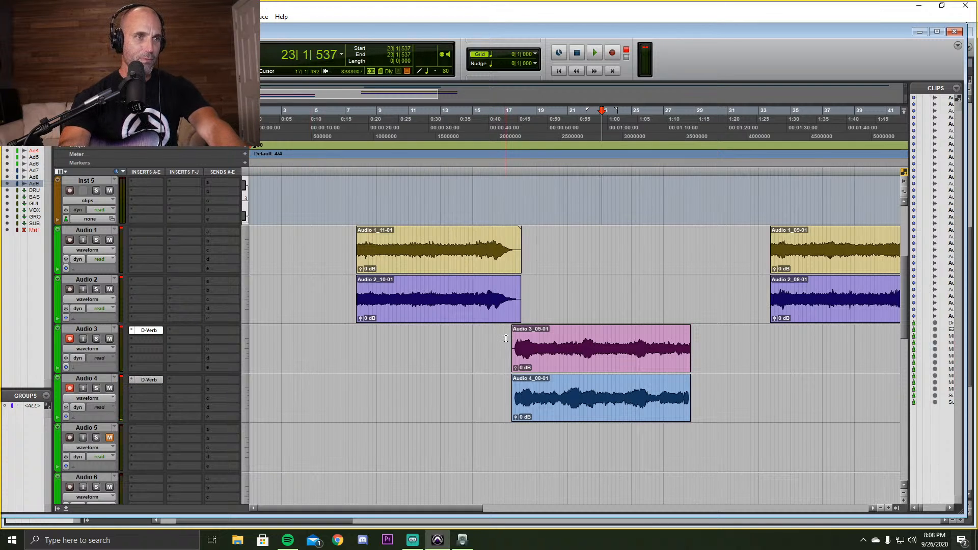
key(space)
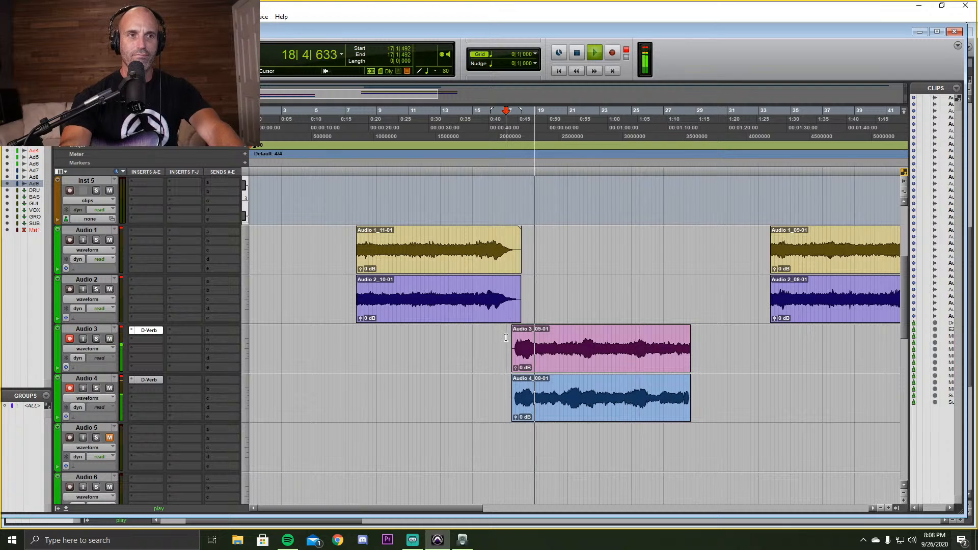
key(space)
Shift both guitar clips on Audio 3 and Audio 4 slightly later to start at 17|2|945 and play the section back.
click(547, 364)
shift+click(540, 407)
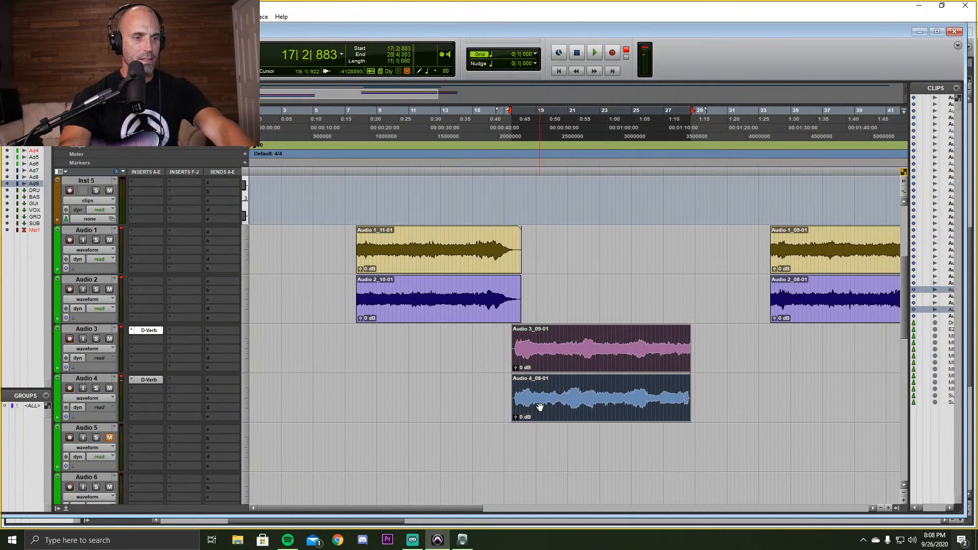
key(t)
key(t)
key(t)
key(t)
drag(649, 370, 654, 370)
key(space)
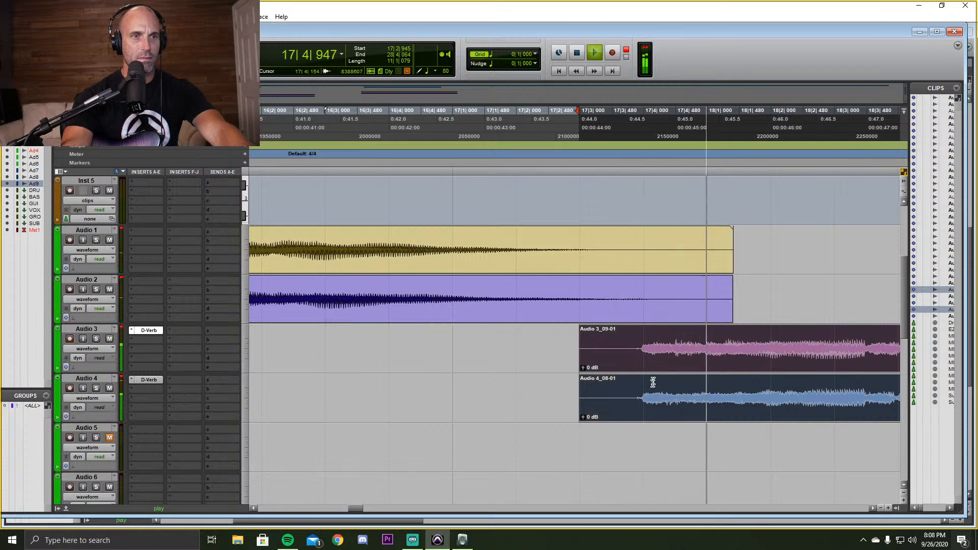
click(880, 508)
click(879, 508)
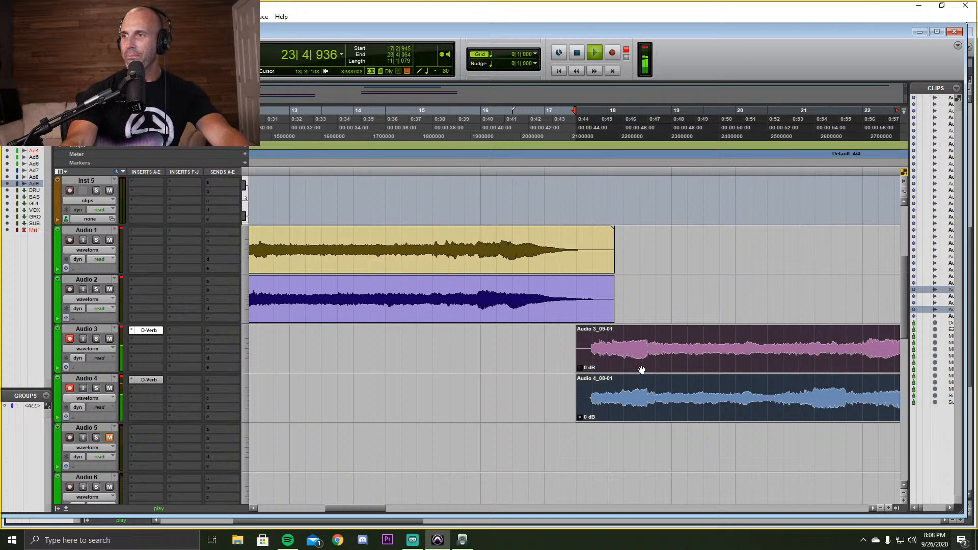
key(space)
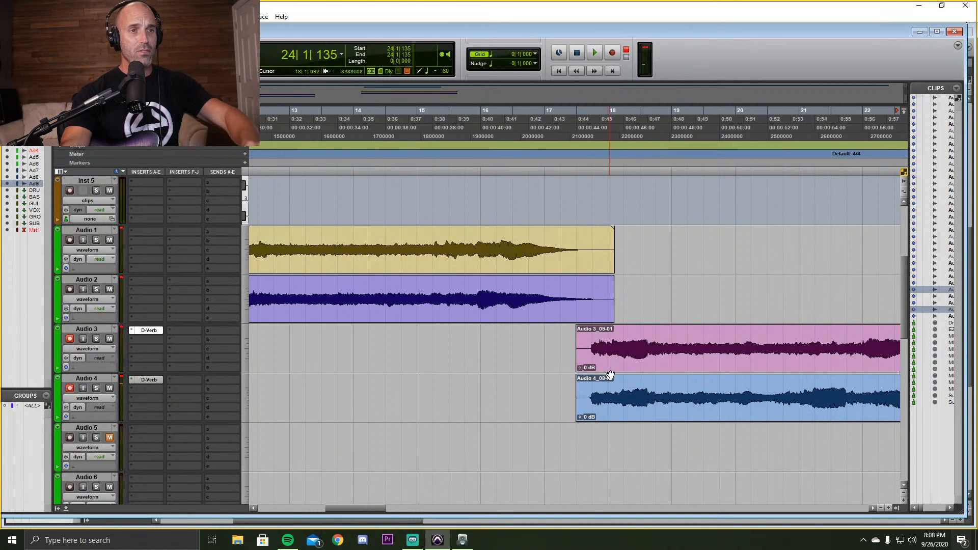
Mute Audio 1 and Audio 2 and record a guitar take on Audio 3 and Audio 4 from 7|2|883 to 17|3|641.
drag(361, 509, 319, 505)
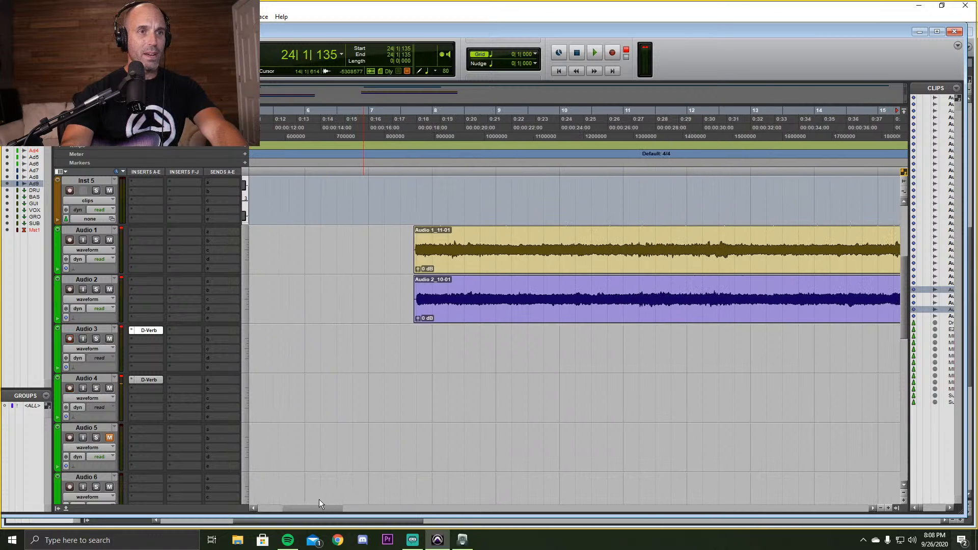
click(399, 337)
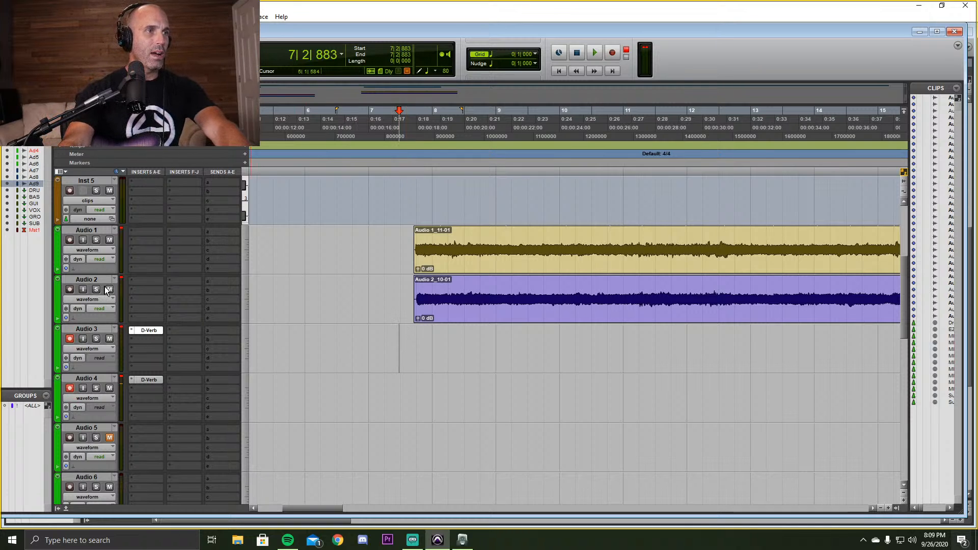
click(110, 241)
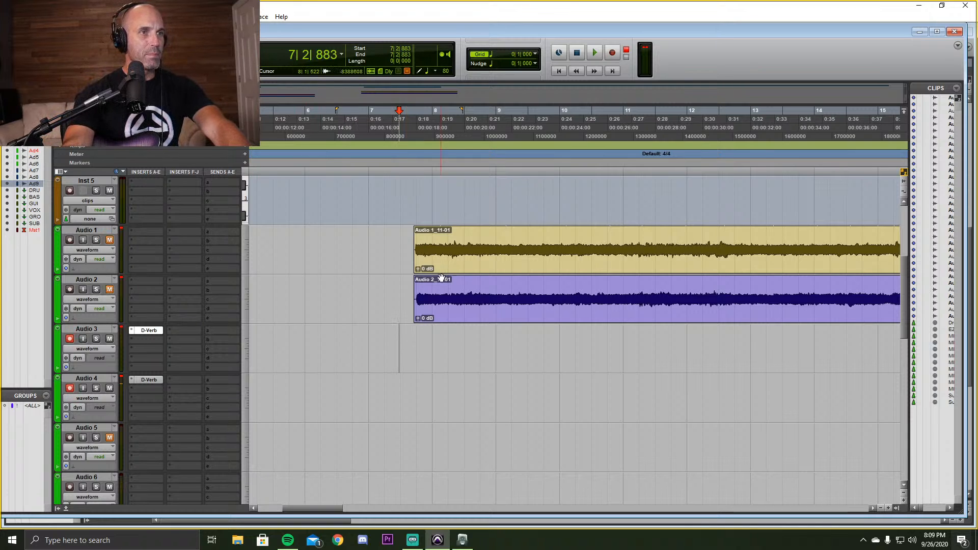
key(ctrl+space)
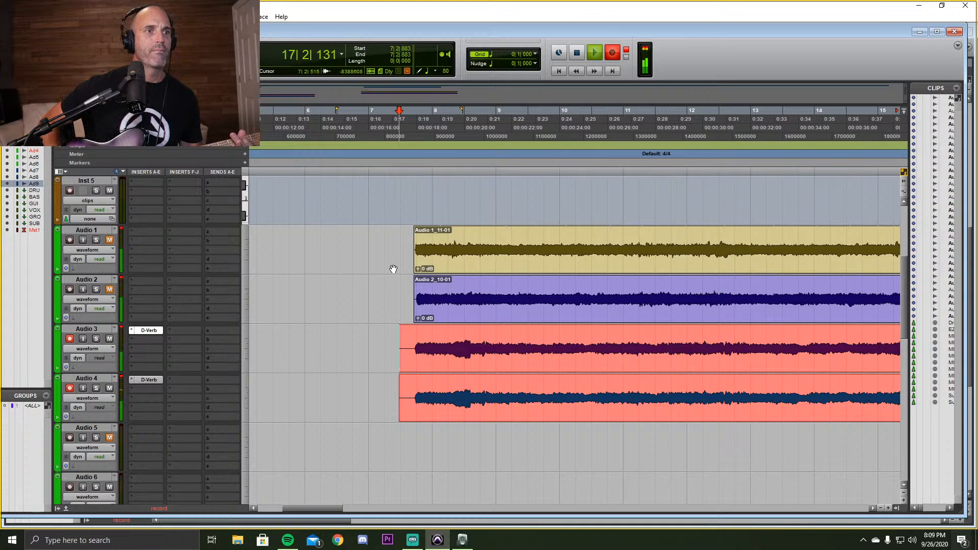
key(space)
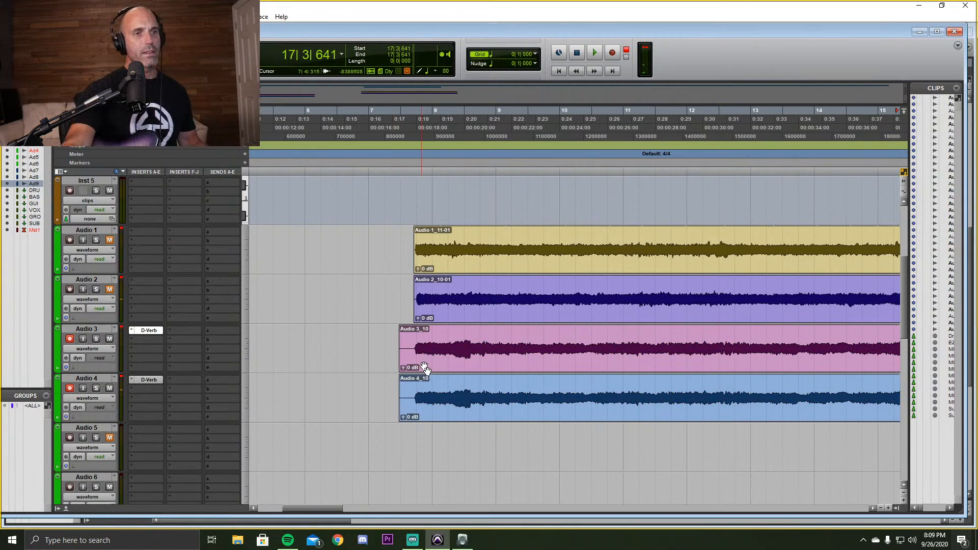
Record a second guitar take from 7|2|883 with the first take's Audio 4 clip held on Audio 5, and return that clip to Audio 4.
drag(556, 415, 555, 442)
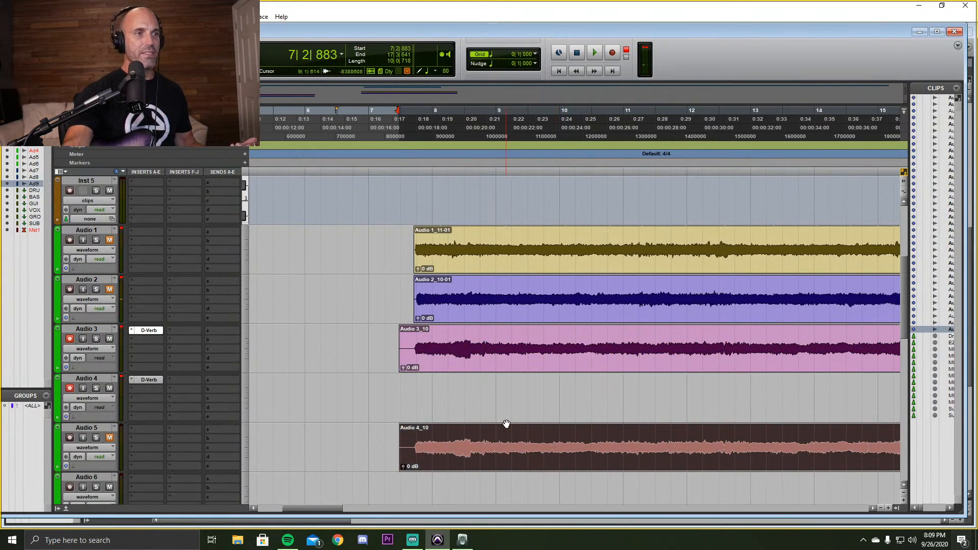
key(ctrl+space)
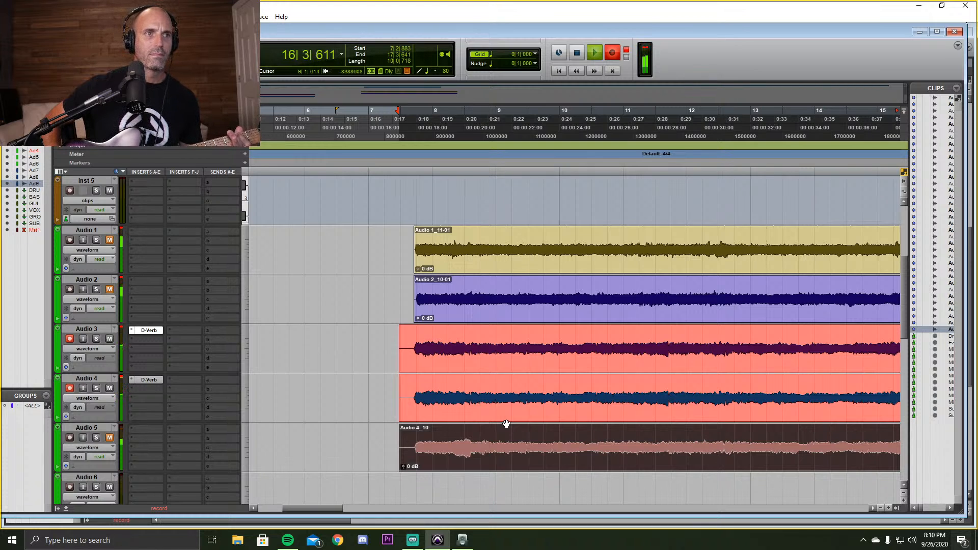
key(space)
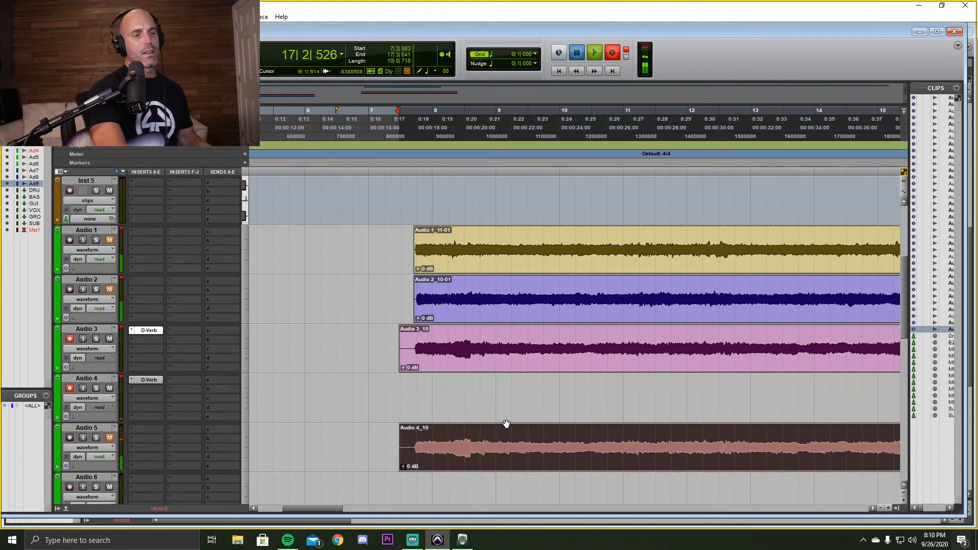
drag(514, 472, 495, 413)
Move the newly recorded Audio 3 and Audio 4 clips together slightly later so they start at 7|2|948.
key(ctrl+bracketright)
key(ctrl+bracketright)
key(ctrl+bracketright)
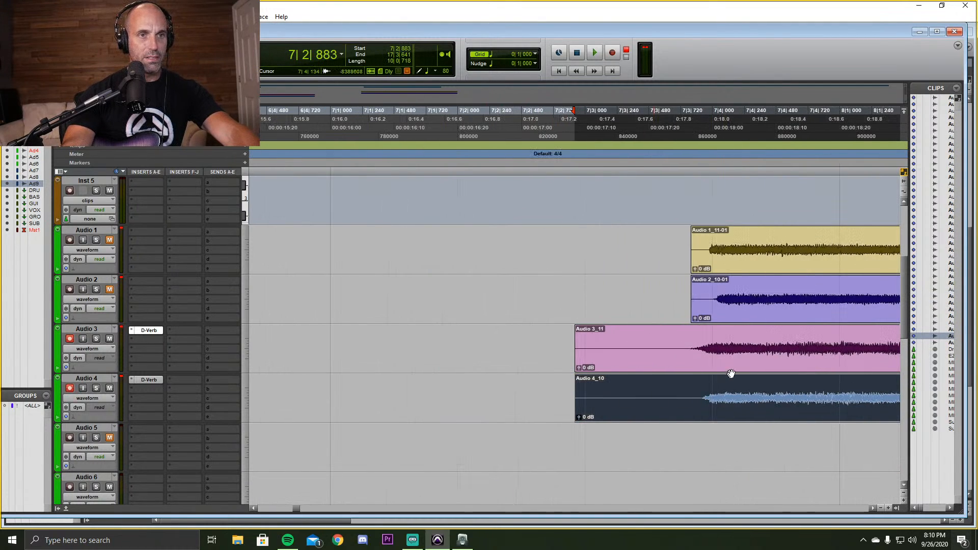
click(732, 367)
shift+click(732, 411)
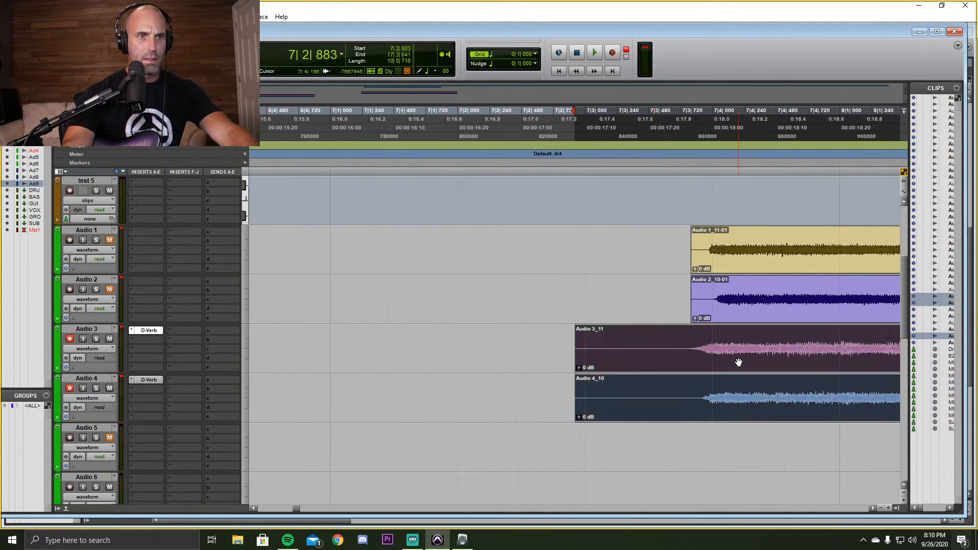
drag(739, 362, 747, 365)
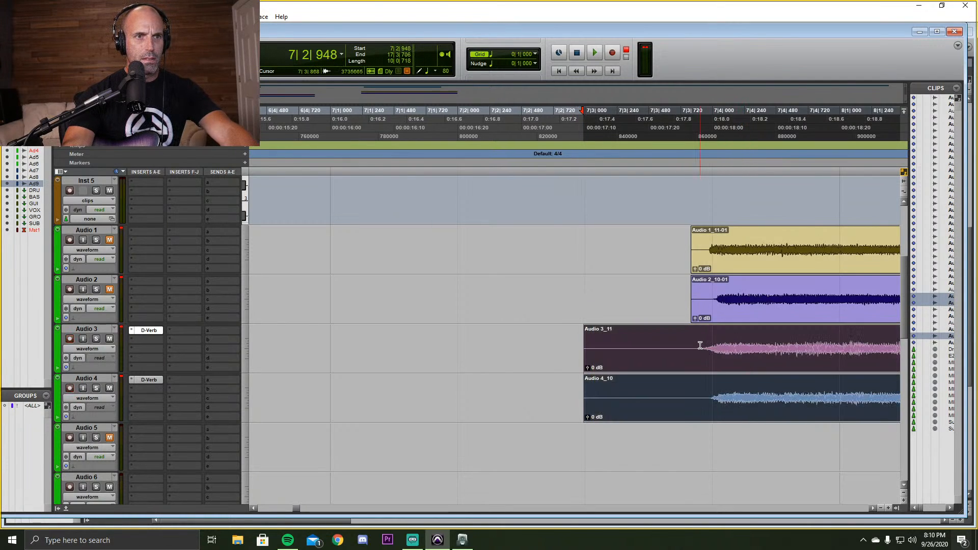
Trim the silent lead-in from the new Audio 3 and Audio 4 takes and unmute Audio 1 and Audio 2.
drag(700, 345, 521, 393)
key(Delete)
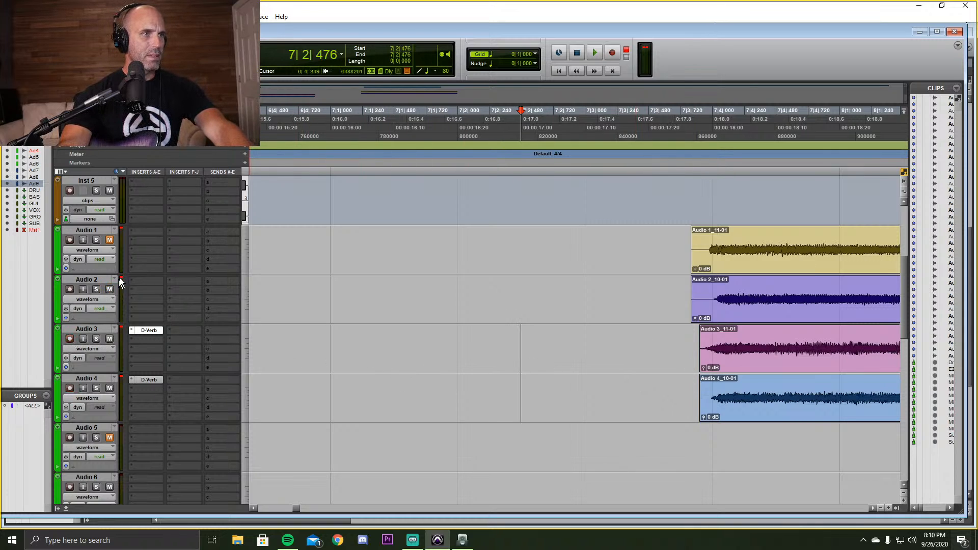
scroll(523, 275, up, 4)
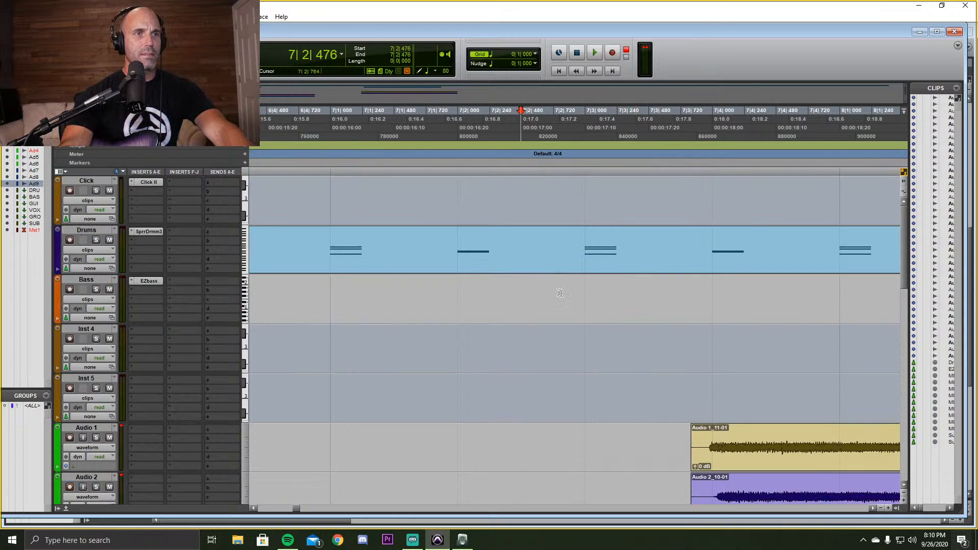
Play back the layered guitar section from 7|2|860 into bar 16.
key(space)
scroll(571, 333, down, 4)
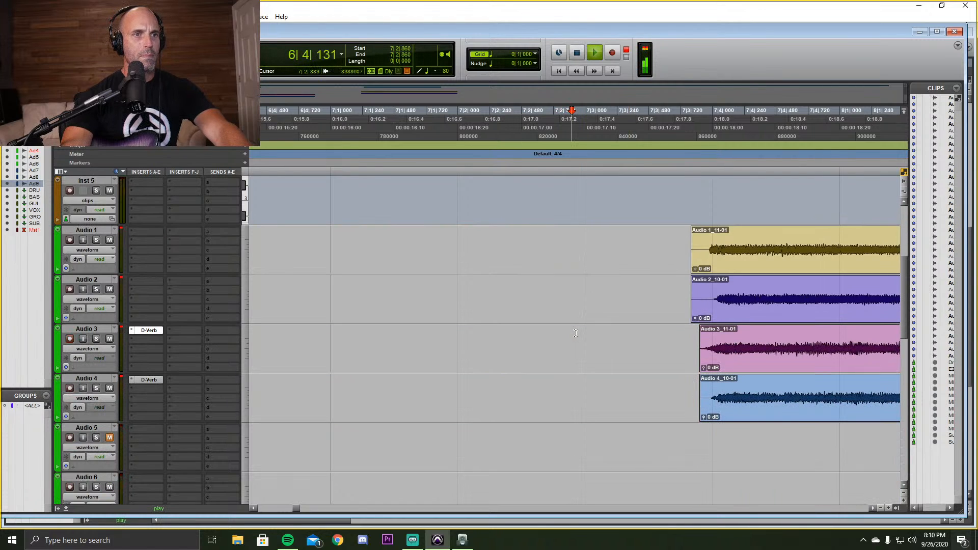
scroll(572, 333, up, 1)
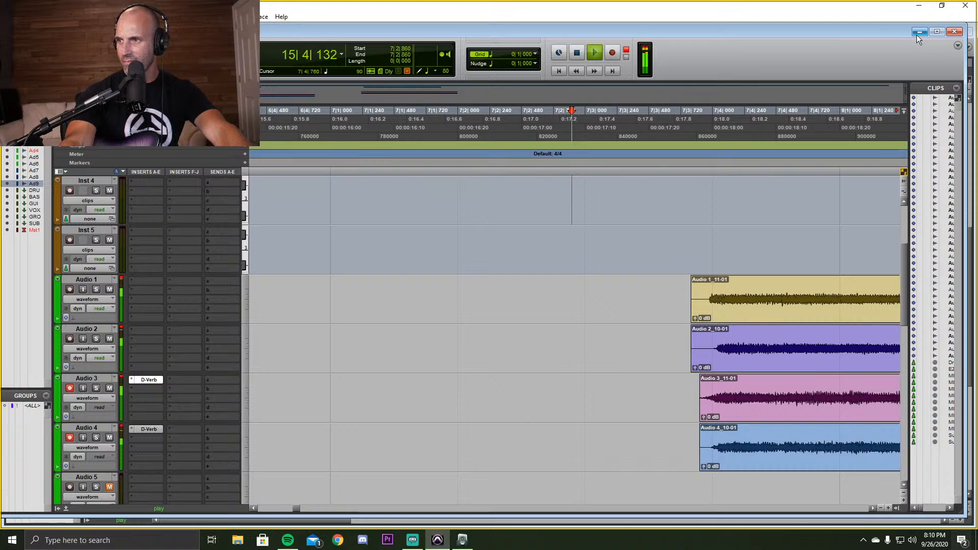
key(space)
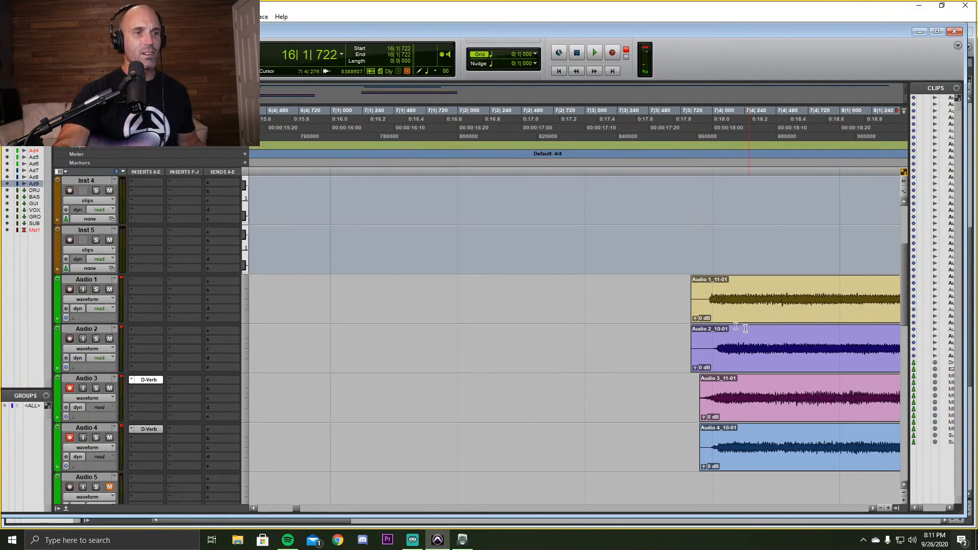
Switch to the guitar rig library, mark the rig GB - Oranje RV 50 808 as a favorite, and return to Pro Tools.
click(462, 540)
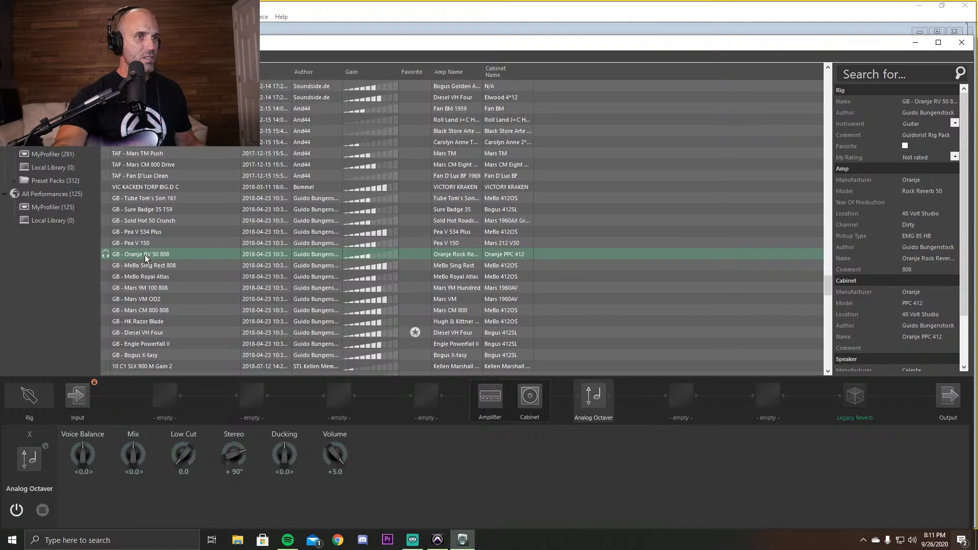
right_click(412, 252)
click(442, 275)
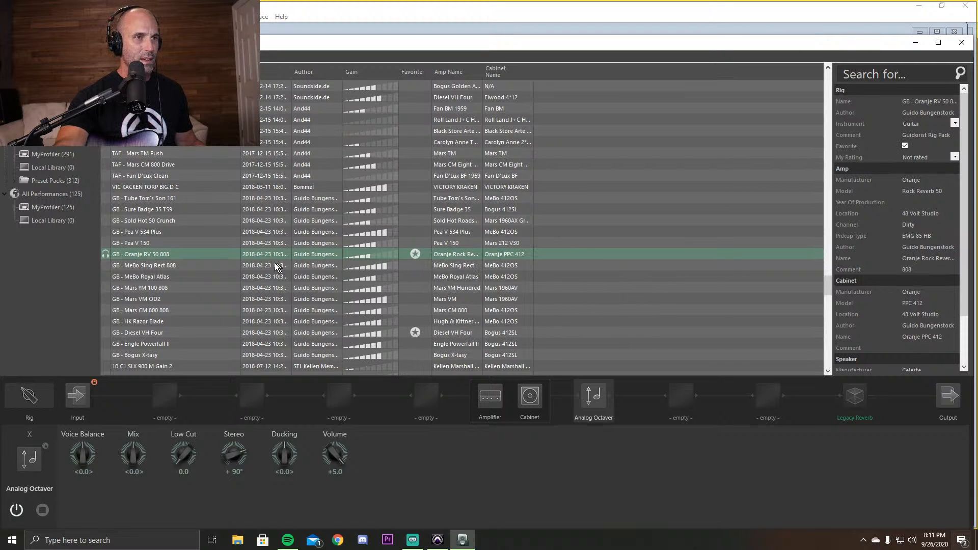
scroll(178, 260, up, 2)
scroll(179, 267, down, 4)
scroll(180, 268, up, 3)
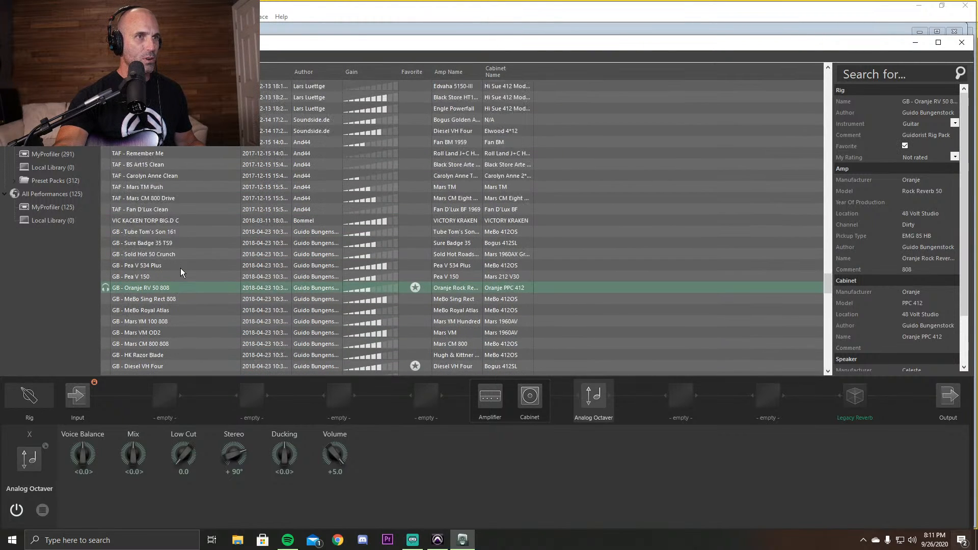
scroll(153, 265, down, 1)
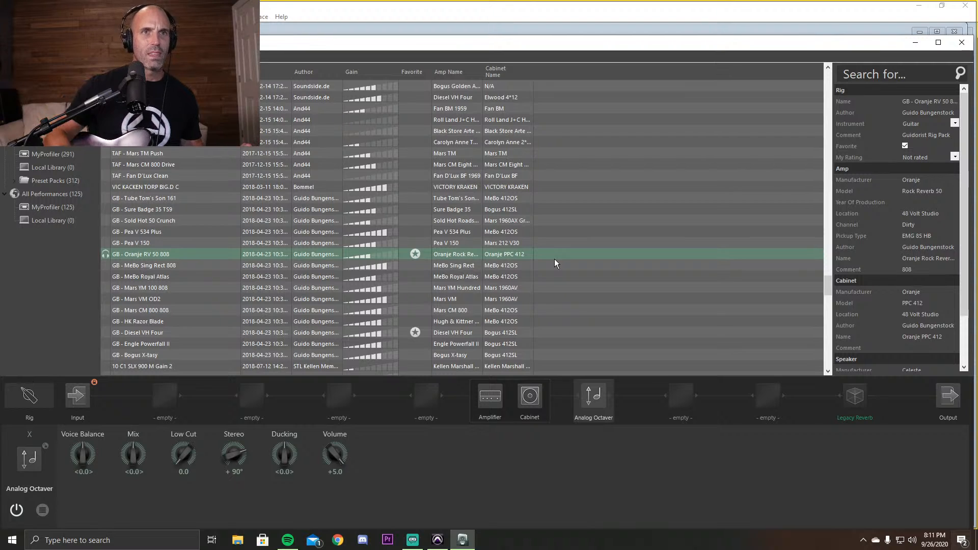
click(914, 44)
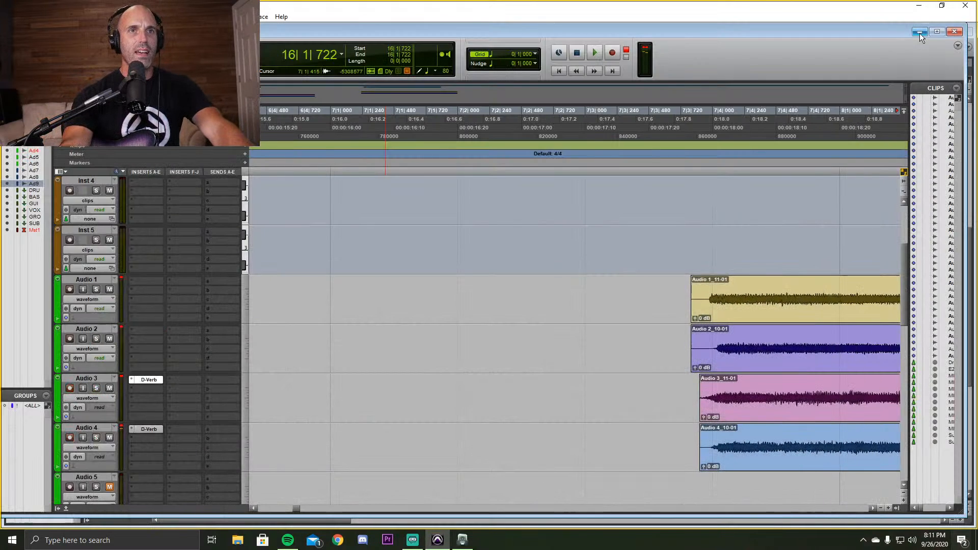
Play the guitar section from 7|3|948 with the timeline zoomed out to show the whole section.
click(710, 159)
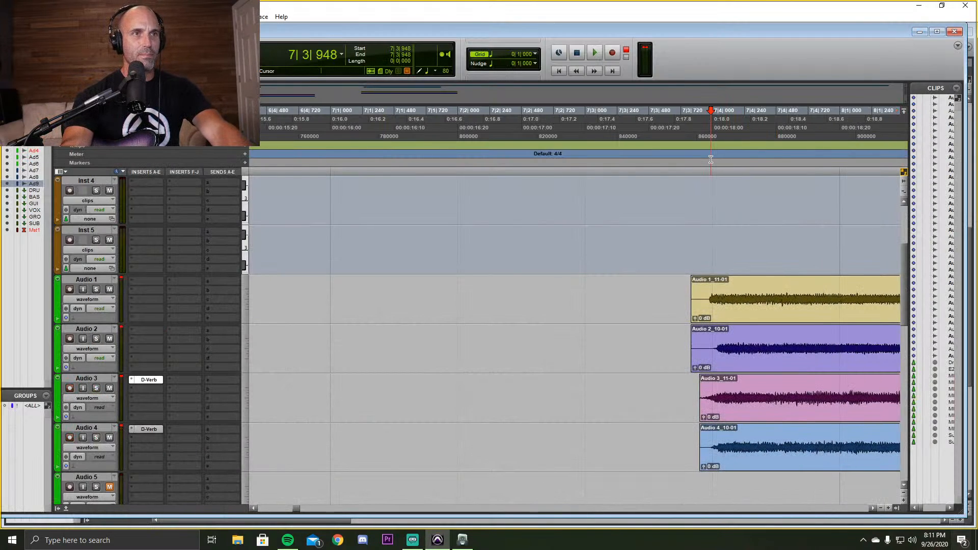
key(space)
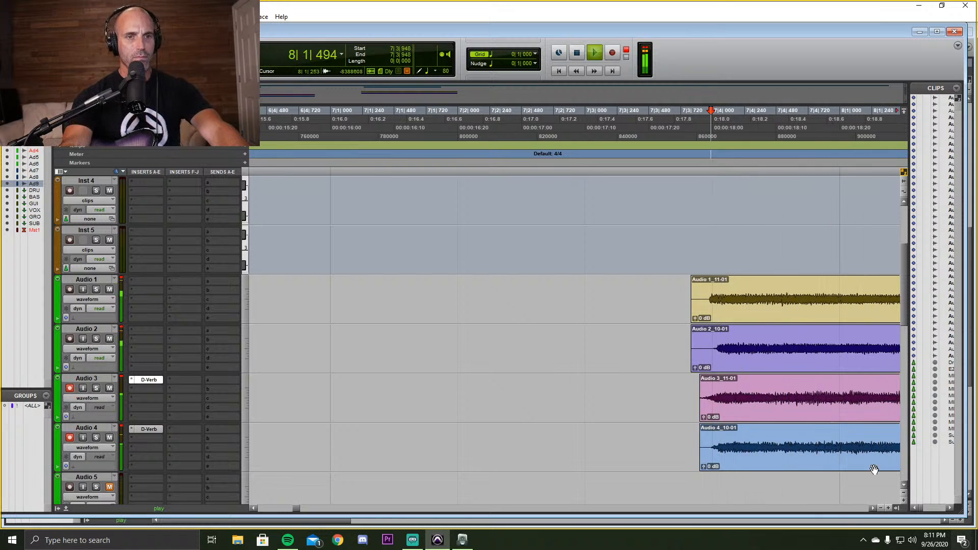
click(880, 508)
click(880, 508)
click(881, 507)
click(882, 507)
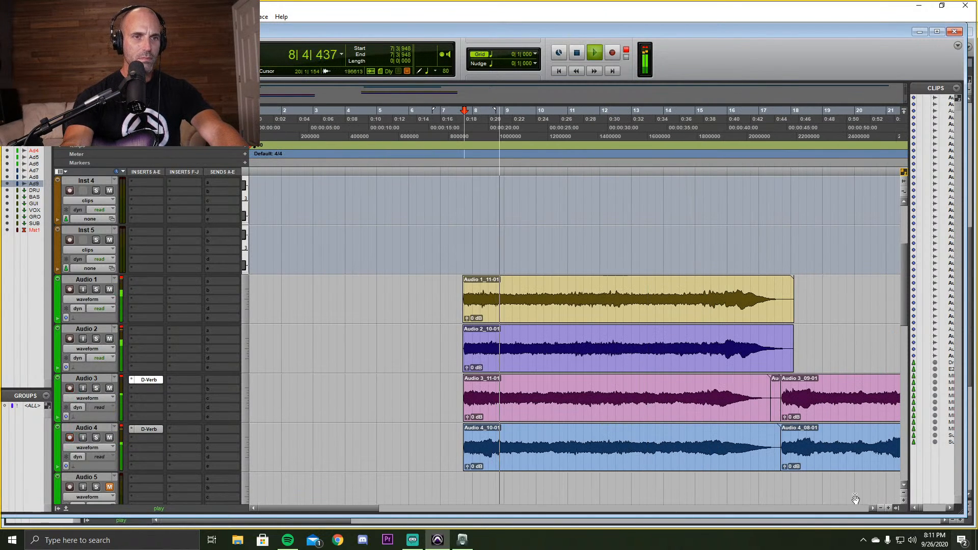
Delete the short leftover clip between the two main Audio 3 clips just before bar 18 and check the transition.
click(776, 410)
key(Delete)
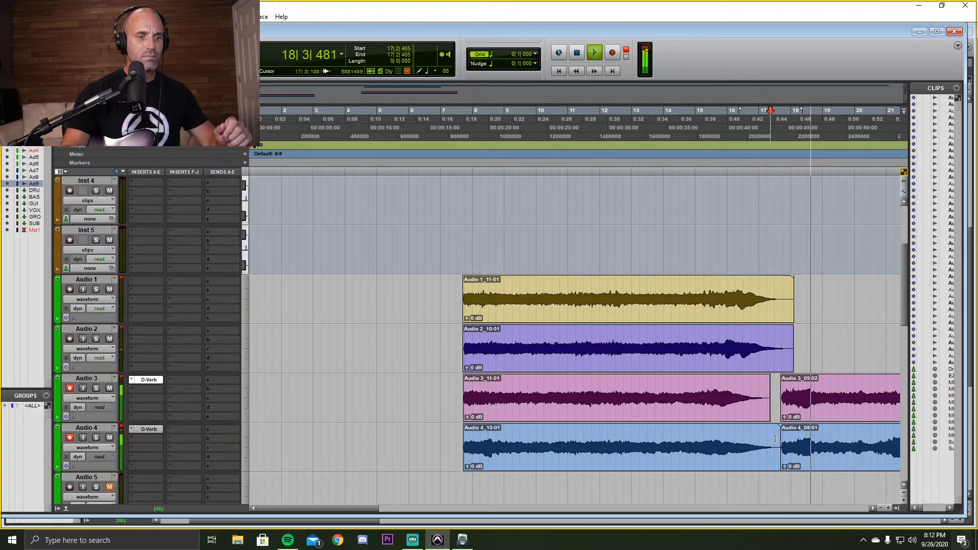
key(space)
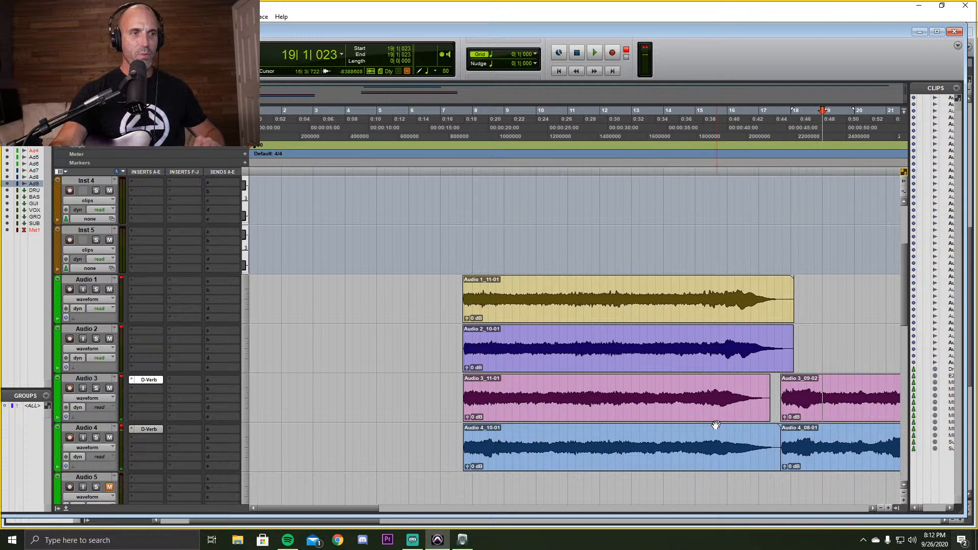
Place the edit cursor just before bar 34 and route the Bass track's output to the Bass Aux stereo bus.
drag(338, 506, 477, 511)
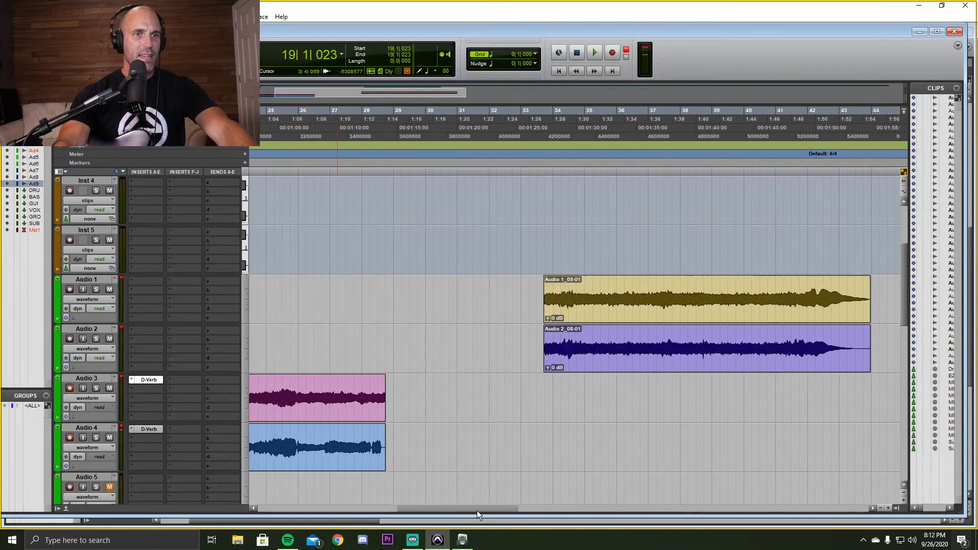
scroll(542, 306, up, 3)
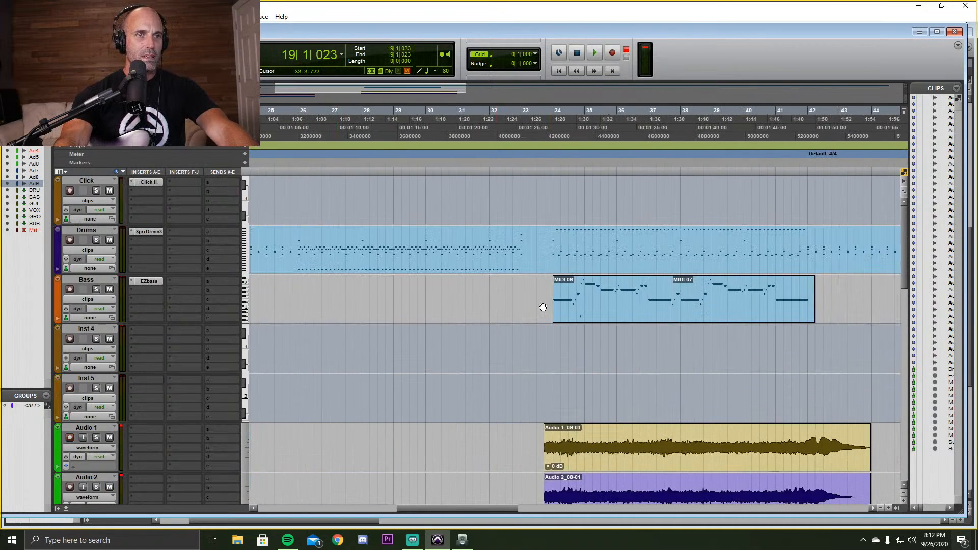
click(547, 332)
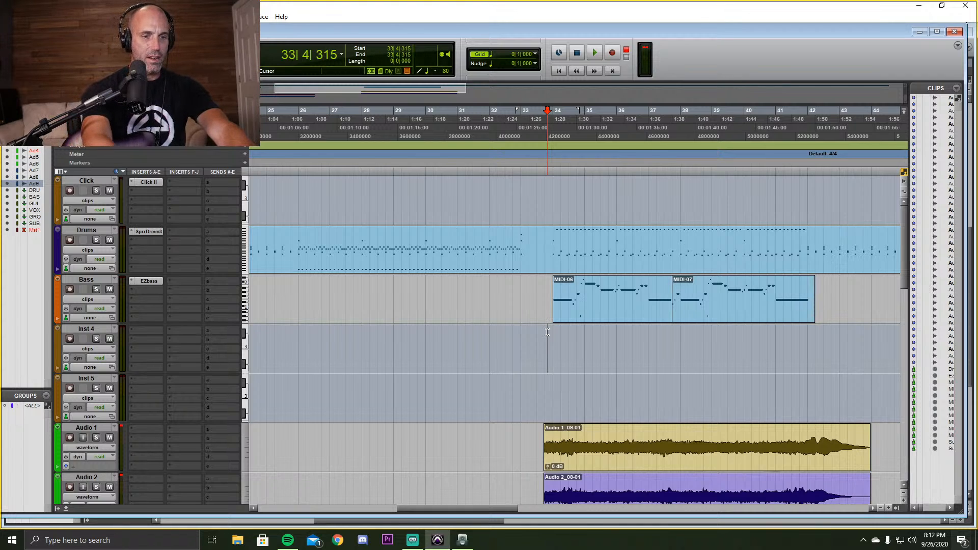
key(ctrl+equal)
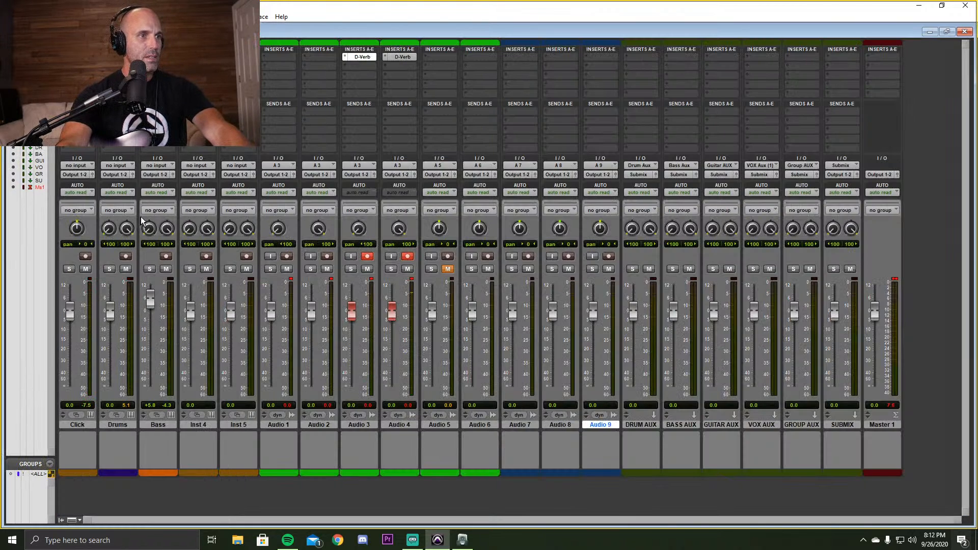
click(154, 173)
mouse_move(183, 199)
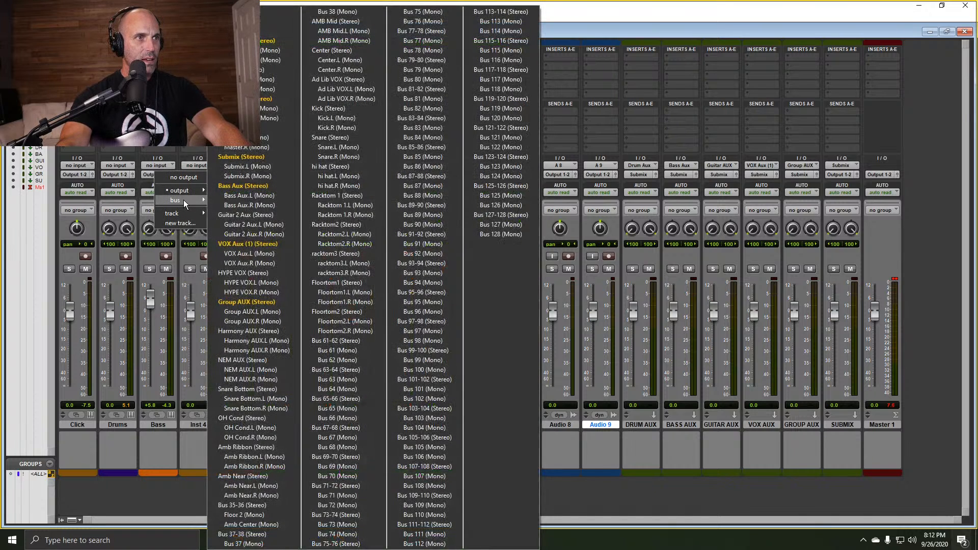
click(237, 185)
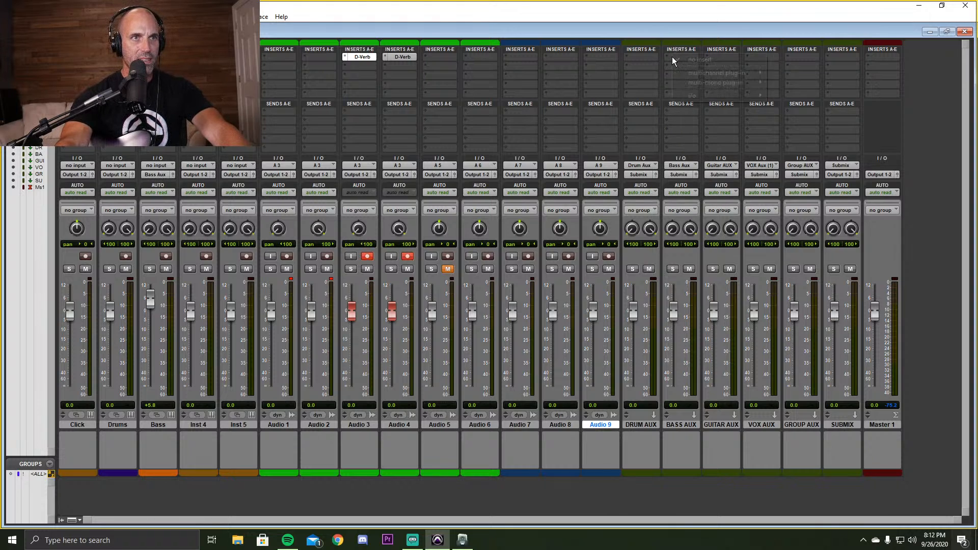
Insert the AIR Stereo Width plug-in in the first insert slot of BASS AUX.
click(672, 57)
mouse_move(696, 75)
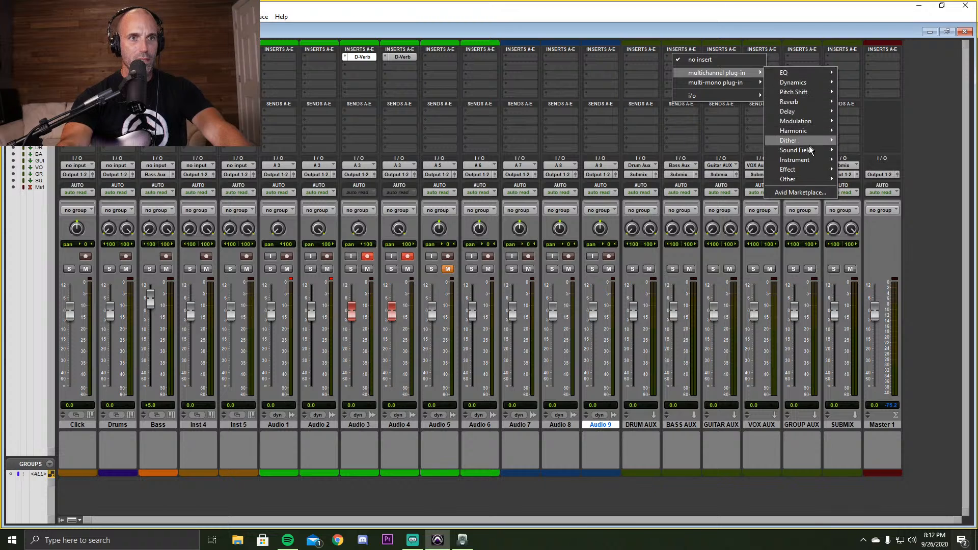
mouse_move(808, 178)
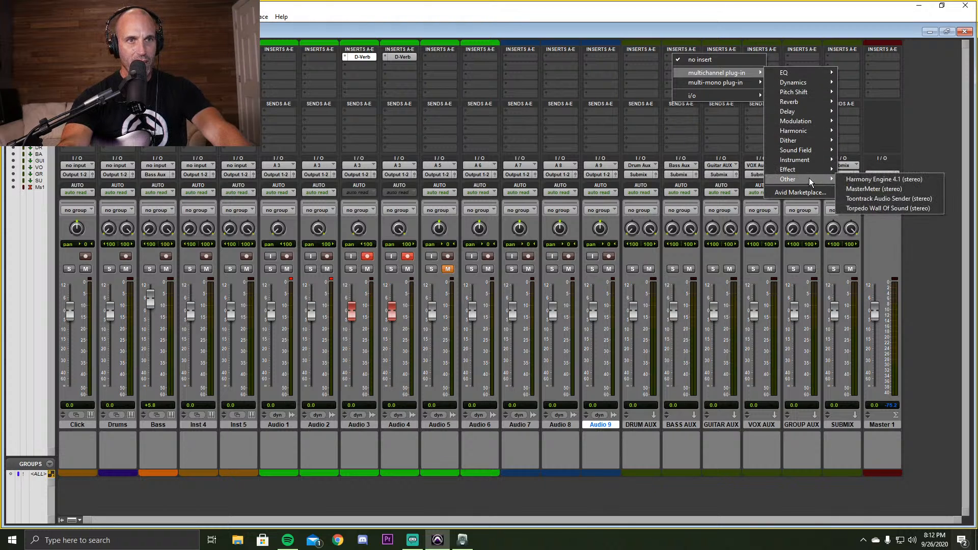
mouse_move(817, 150)
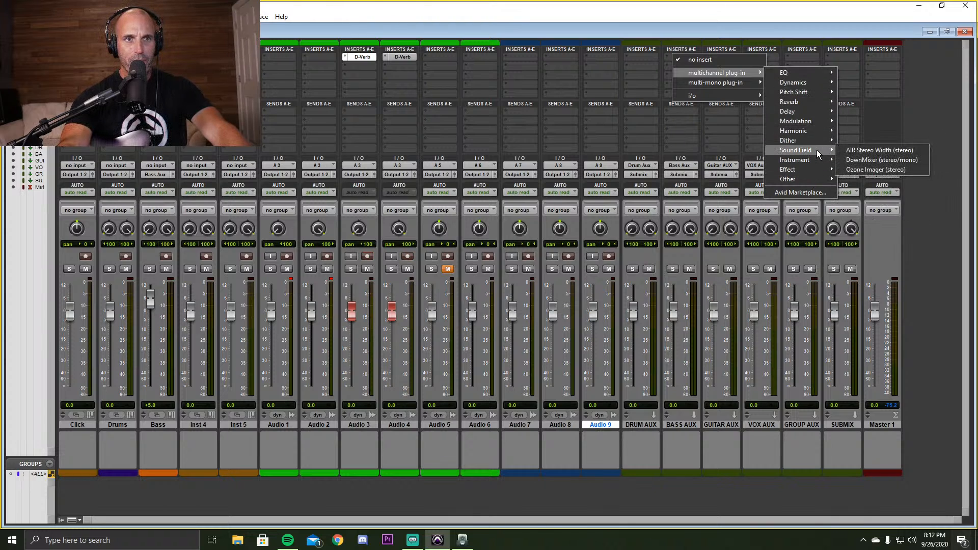
click(868, 150)
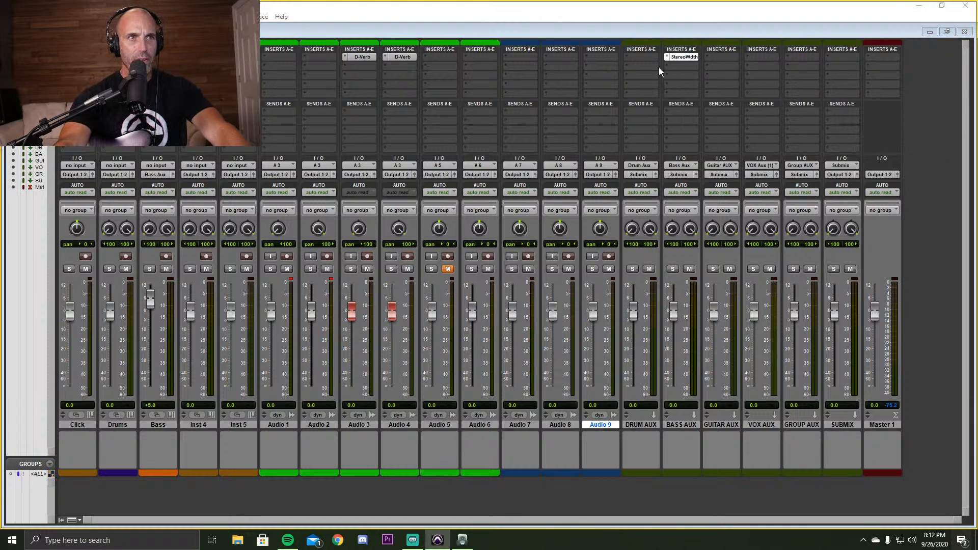
Load the stereo Ozone Imager plug-in in the first insert slot of BASS AUX in place of AIR Stereo Width.
click(668, 57)
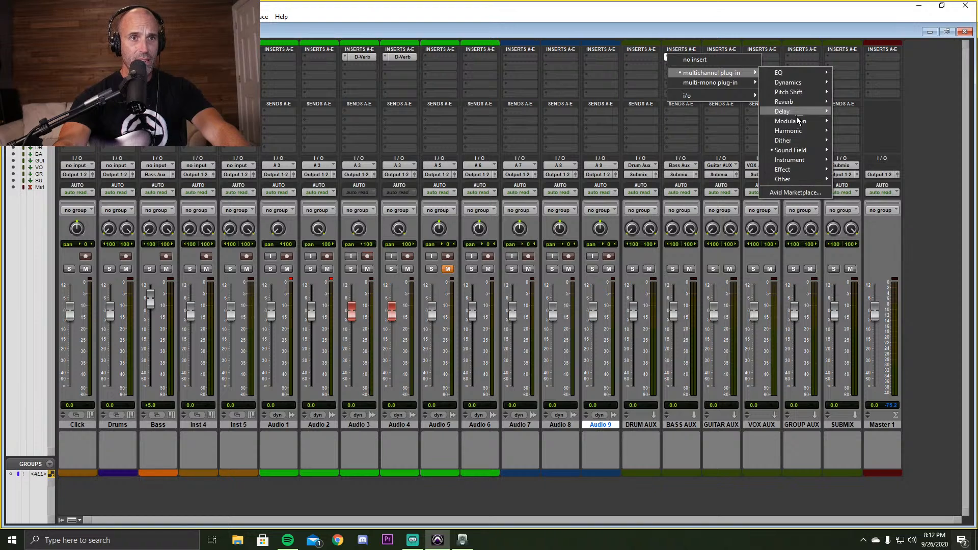
mouse_move(790, 154)
click(874, 169)
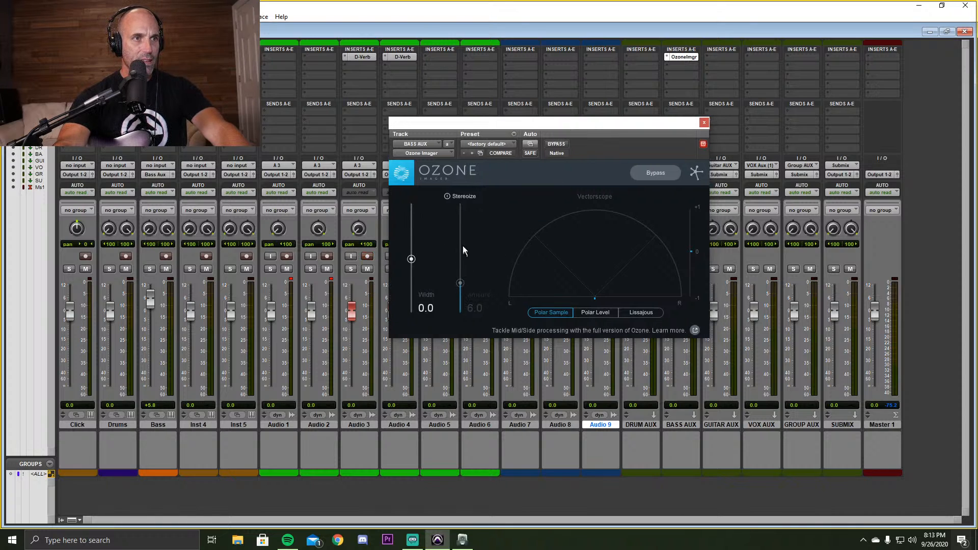
Enable Stereoize in the Ozone Imager with an amount of 17.3, then close the plug-in and return to the timeline.
click(447, 196)
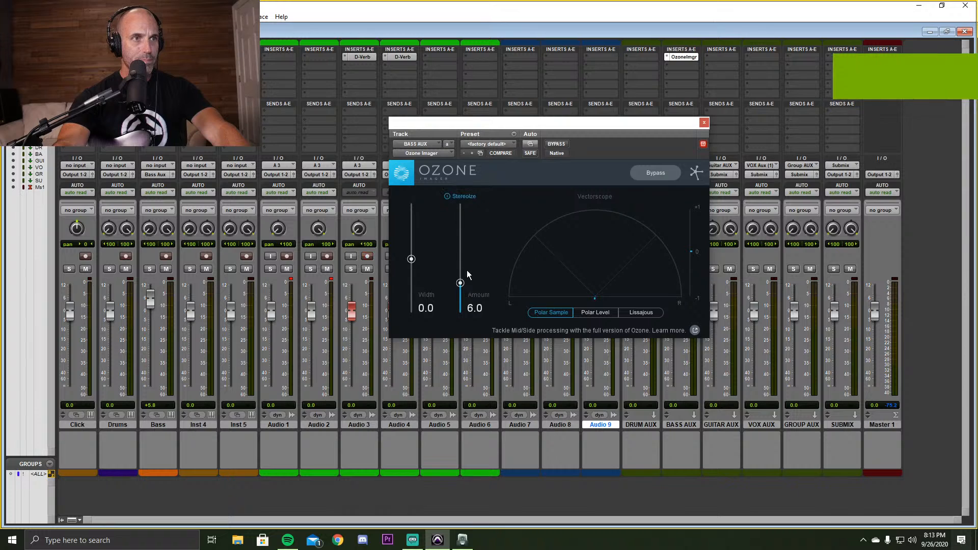
drag(467, 270, 468, 219)
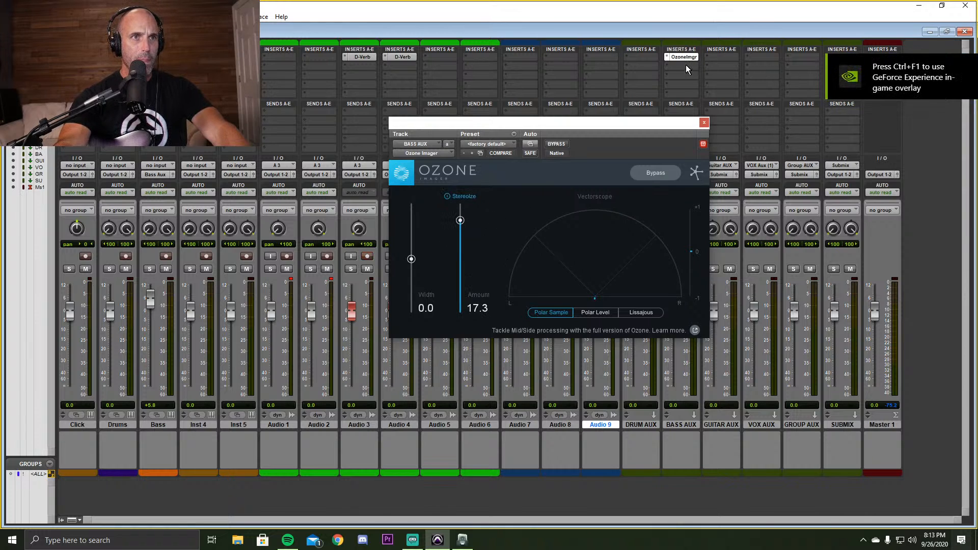
click(932, 32)
click(703, 123)
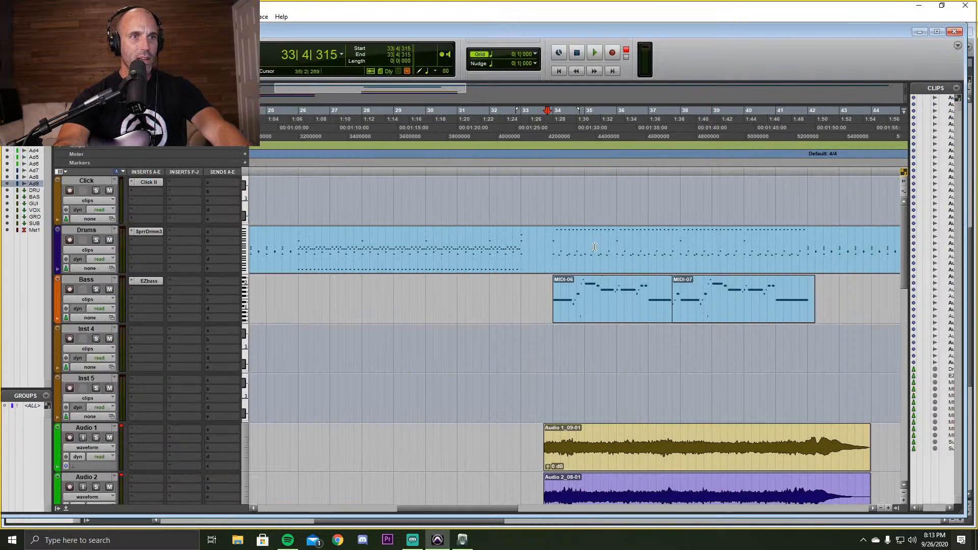
Play back the bass and guitar section from 33|4|561 to check the widened bass sound.
click(548, 289)
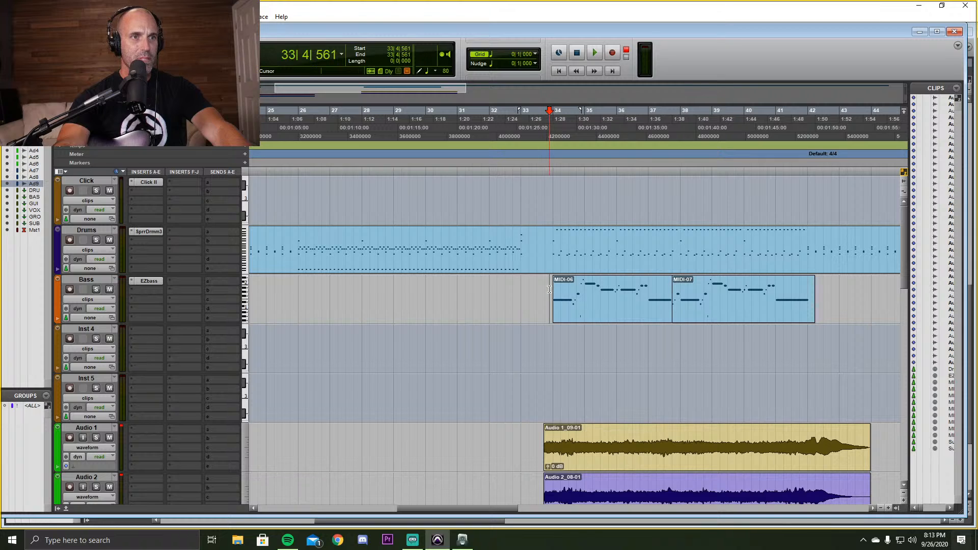
key(space)
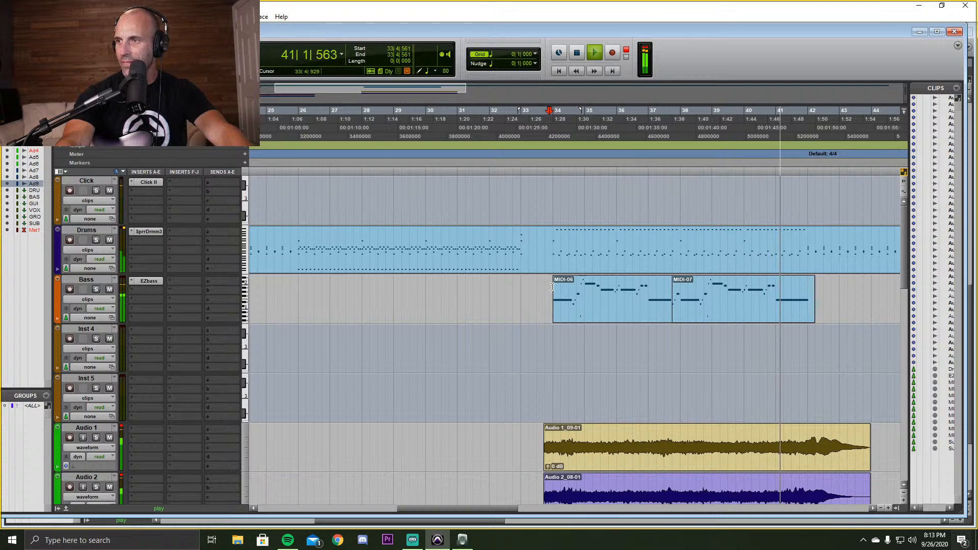
key(space)
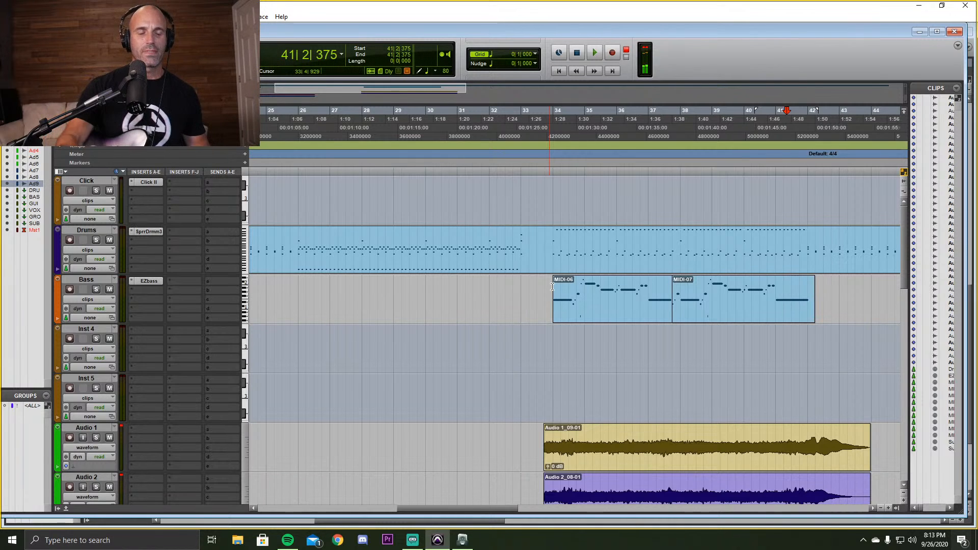
scroll(552, 361, down, 3)
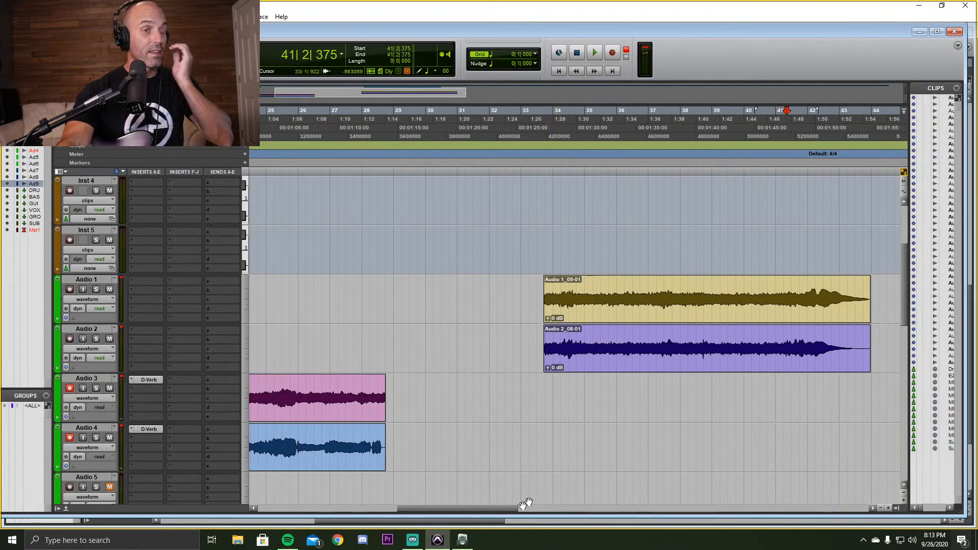
mouse_move(487, 508)
mouse_down()
mouse_move(469, 509)
mouse_move(527, 506)
mouse_move(487, 504)
mouse_move(497, 506)
mouse_up()
scroll(492, 295, up, 1)
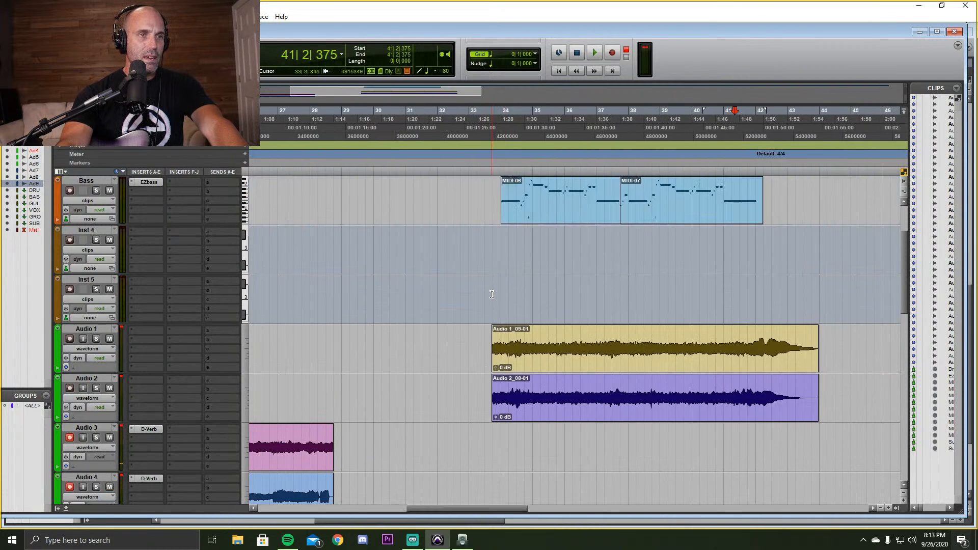
Unmute Audio 5, and in the mixer pan Audio 5 fully left and Audio 6 to the right.
scroll(487, 275, up, 1)
click(494, 297)
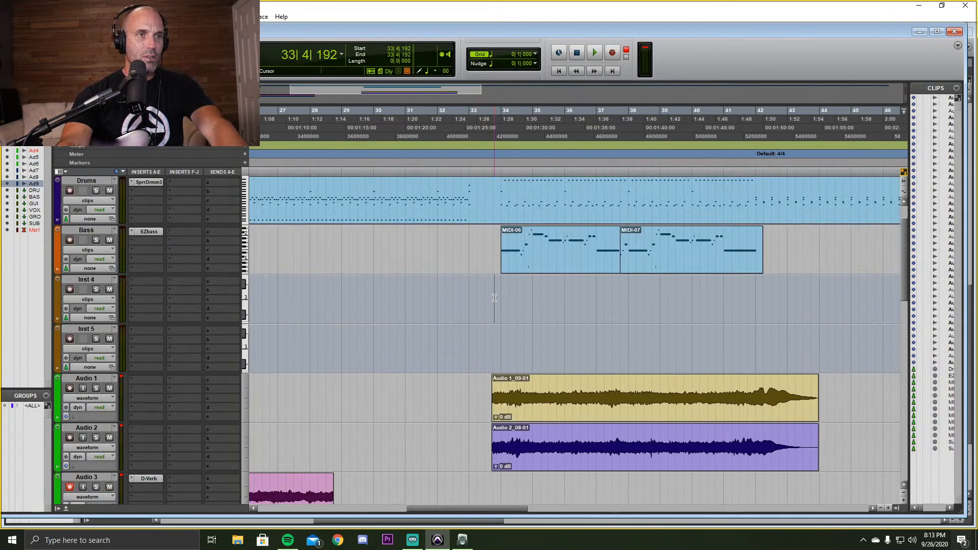
scroll(494, 297, down, 2)
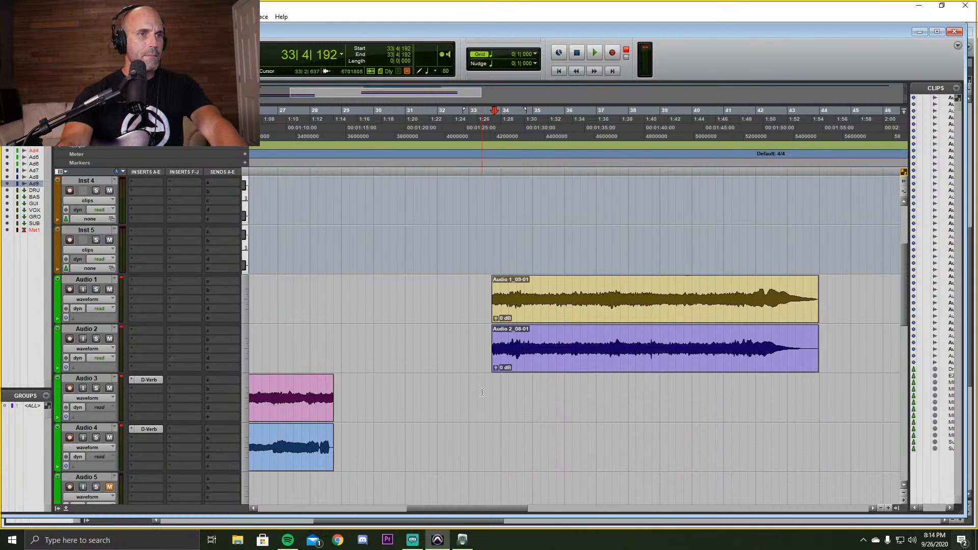
scroll(193, 432, down, 1)
scroll(115, 429, down, 1)
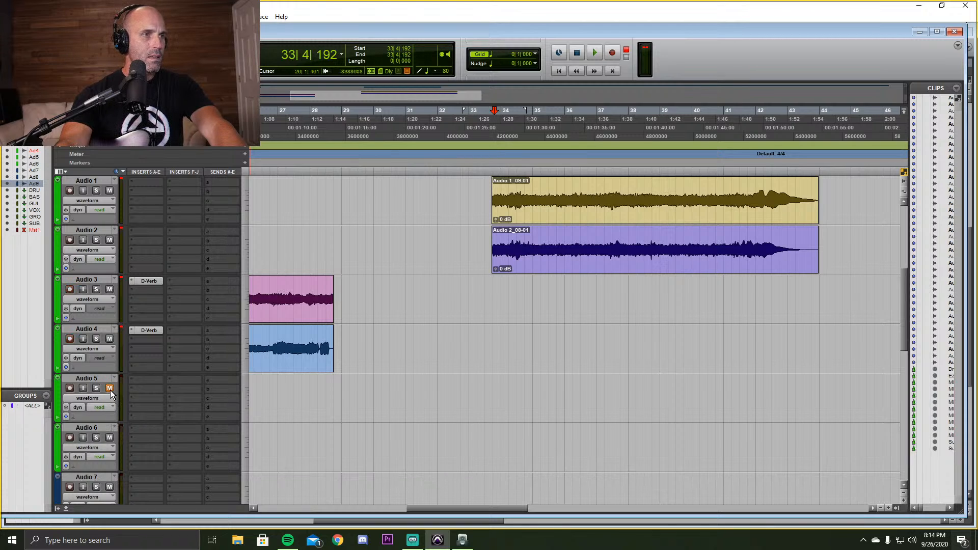
key(ctrl+equal)
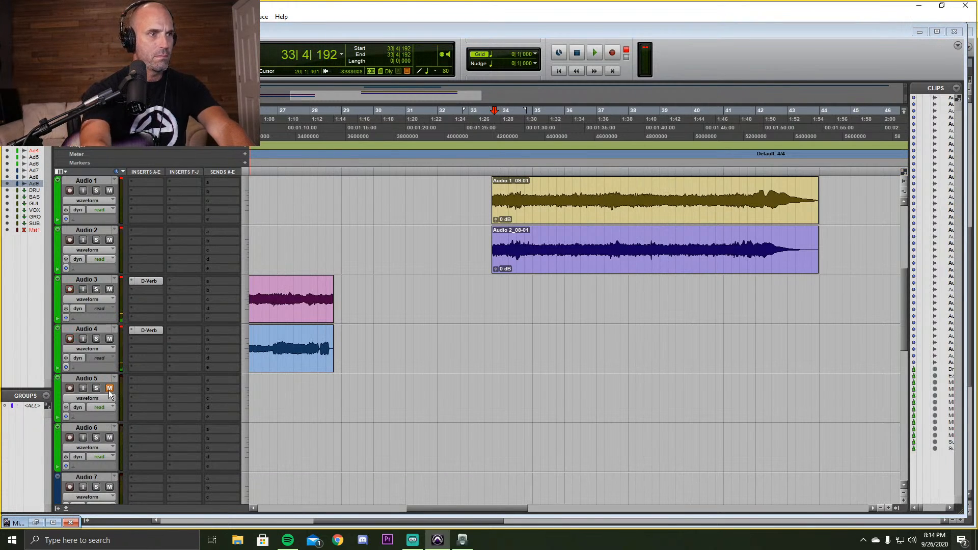
click(53, 523)
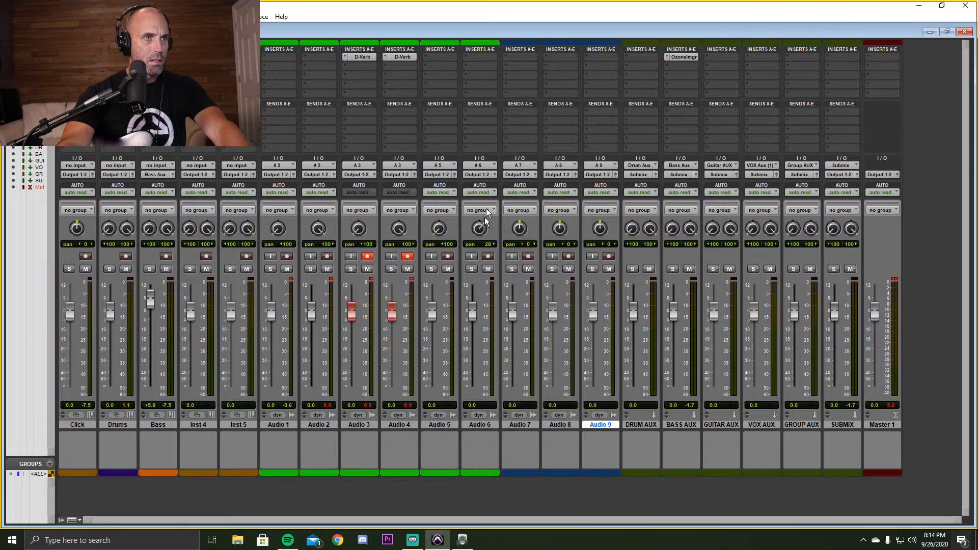
key(ctrl+equal)
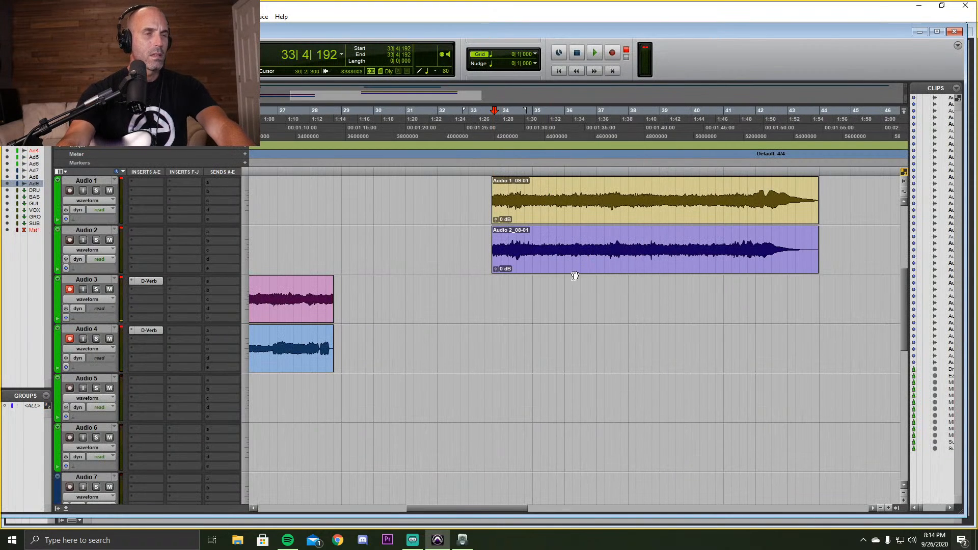
Move the guitar clips from Audio 1 and Audio 2 down to Audio 5 and Audio 6, keeping their start at 33|3|868.
click(548, 270)
shift+click(561, 220)
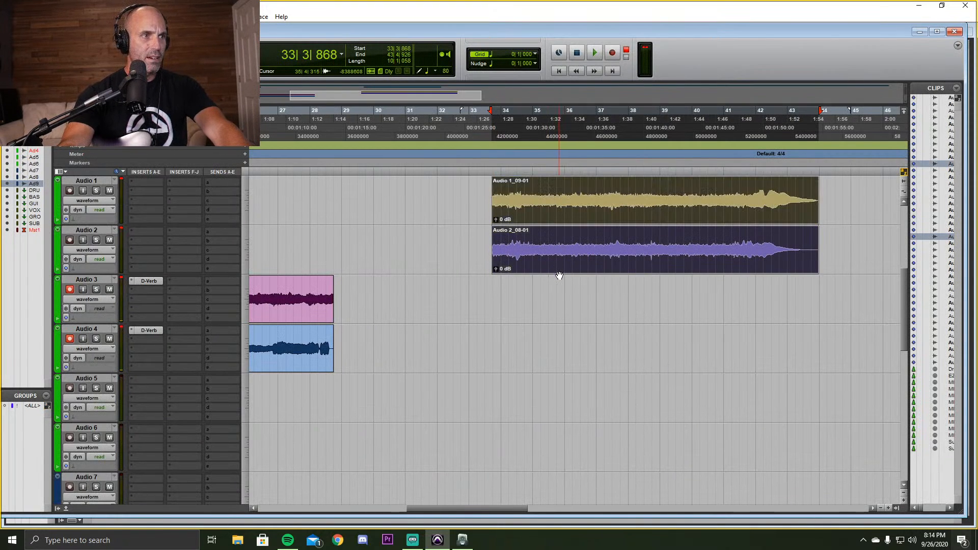
drag(559, 264, 536, 458)
key(ctrl+z)
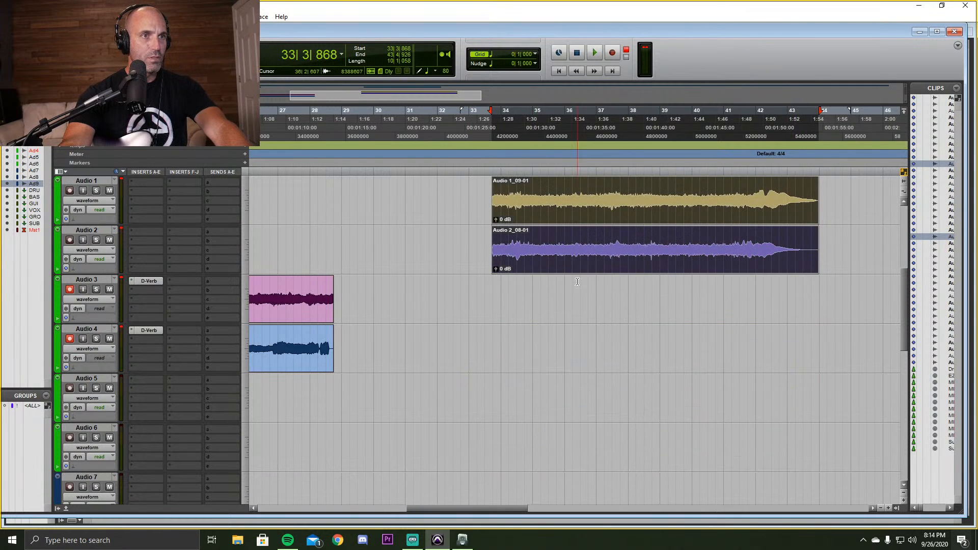
drag(581, 267, 572, 445)
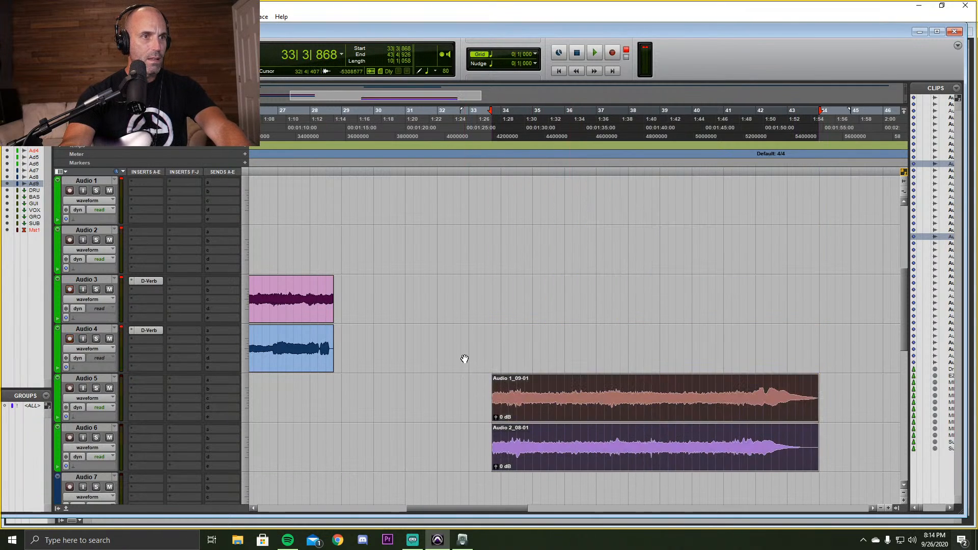
Briefly play back the section with the moved guitars, then place the recording start point at 33|2|515.
click(491, 285)
key(space)
key(space)
scroll(468, 327, up, 5)
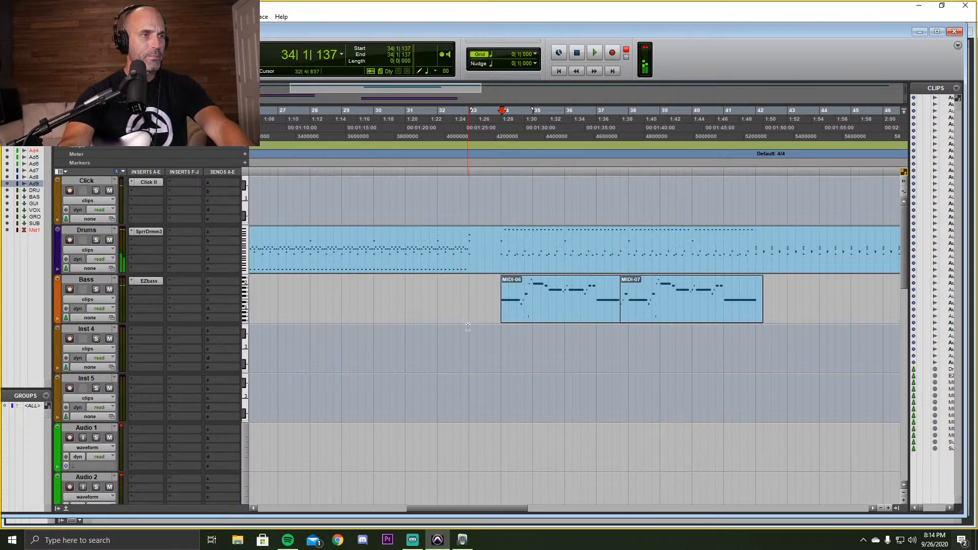
scroll(143, 382, down, 2)
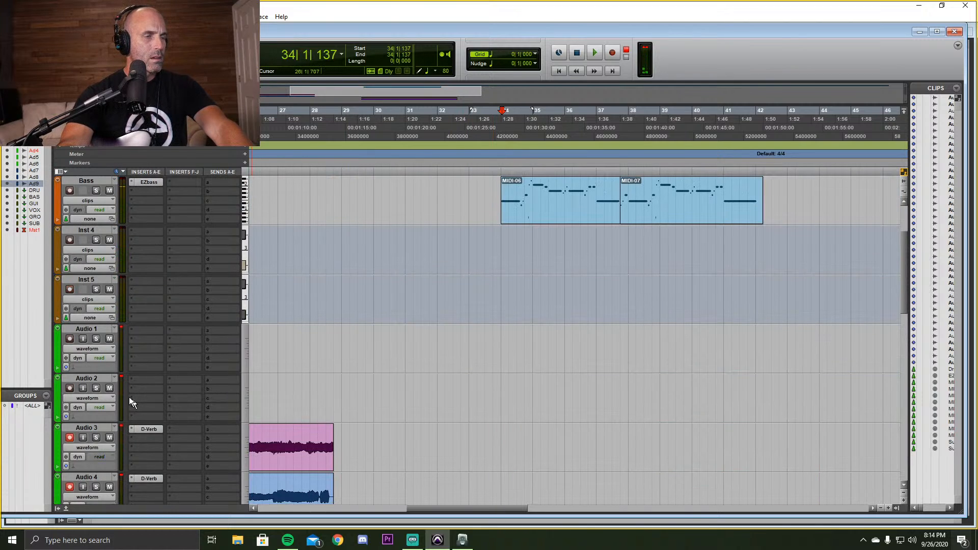
click(69, 339)
scroll(285, 407, down, 3)
click(481, 281)
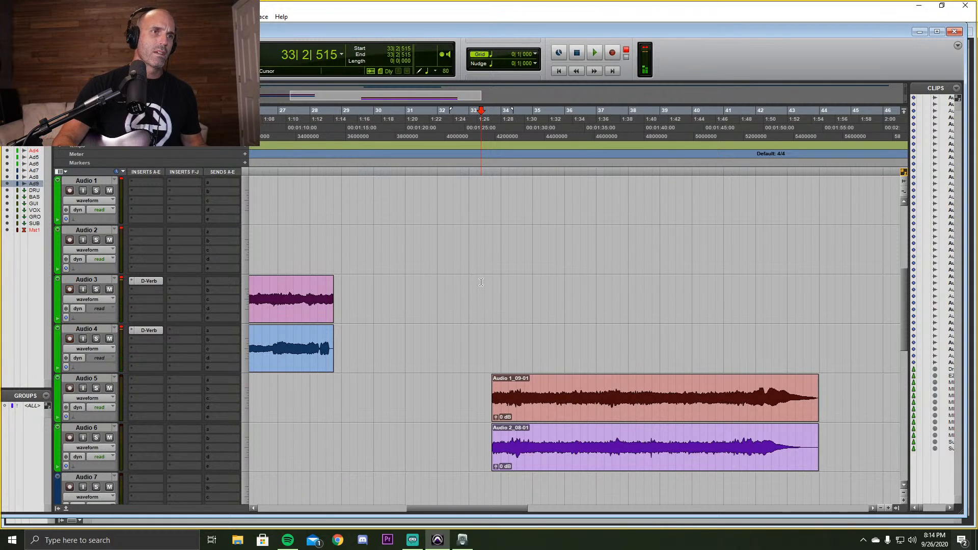
Try recording a guitar take on Audio 3 and Audio 4 from 33|2|515, then undo it.
key(ctrl+space)
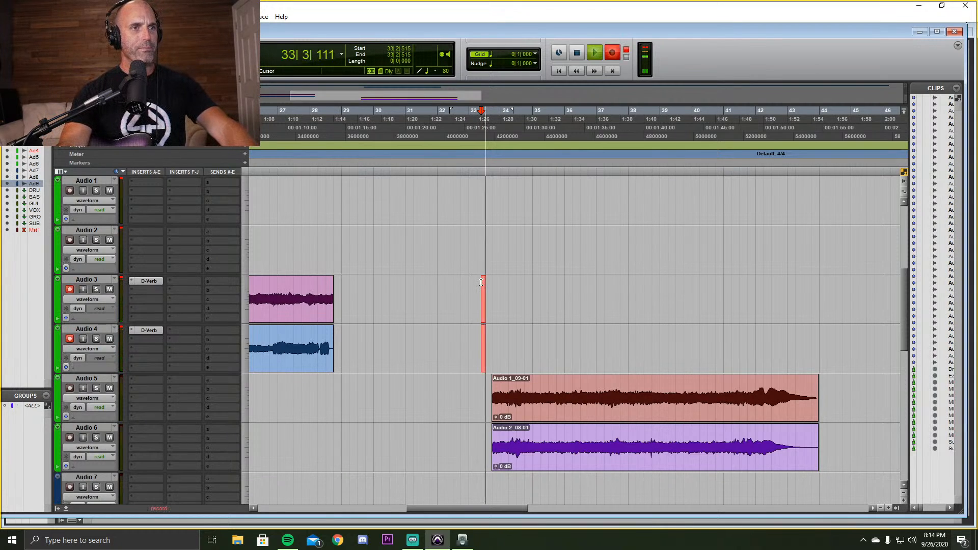
key(ctrl+period)
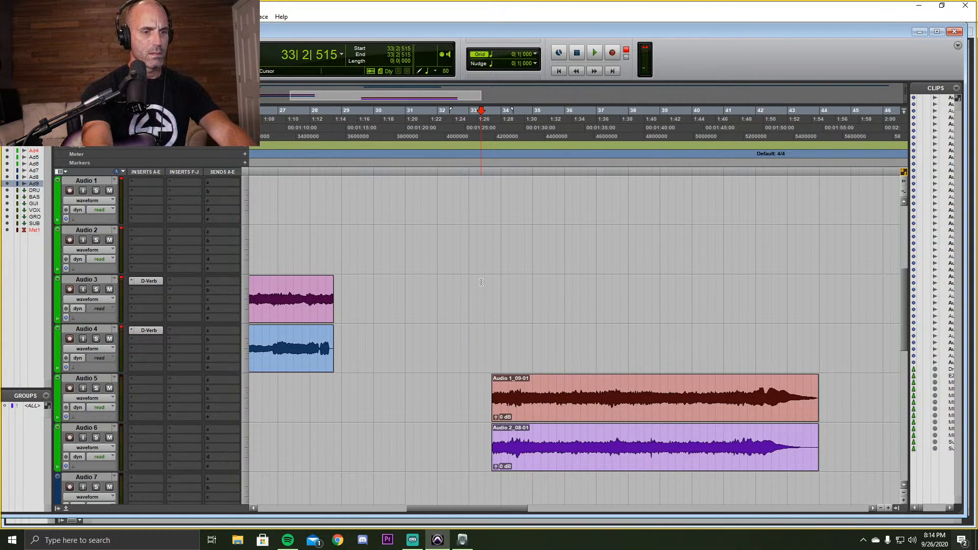
key(space)
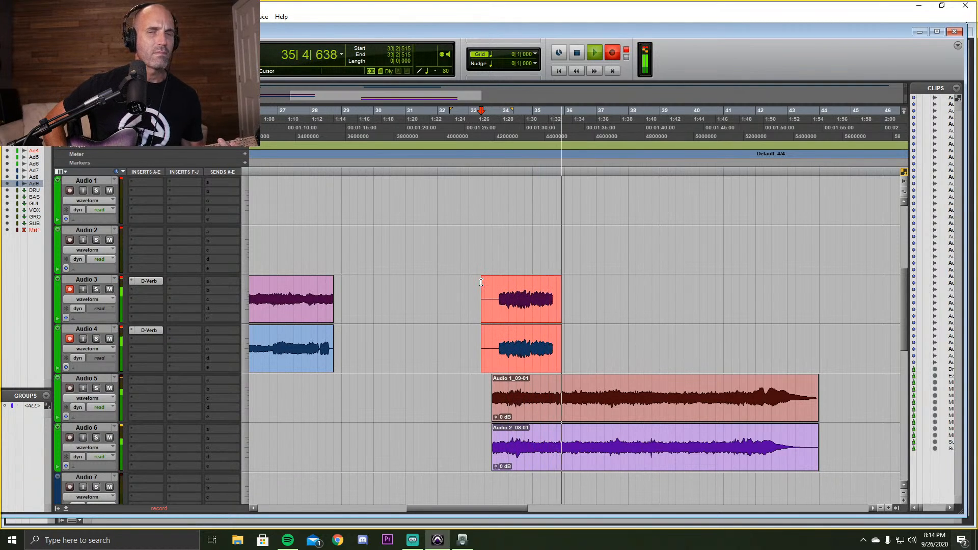
key(space)
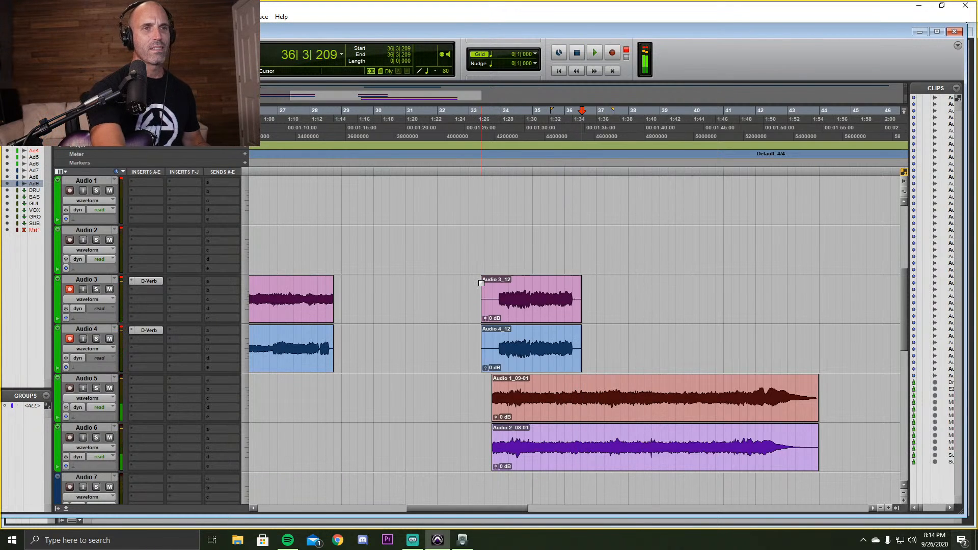
key(ctrl+z)
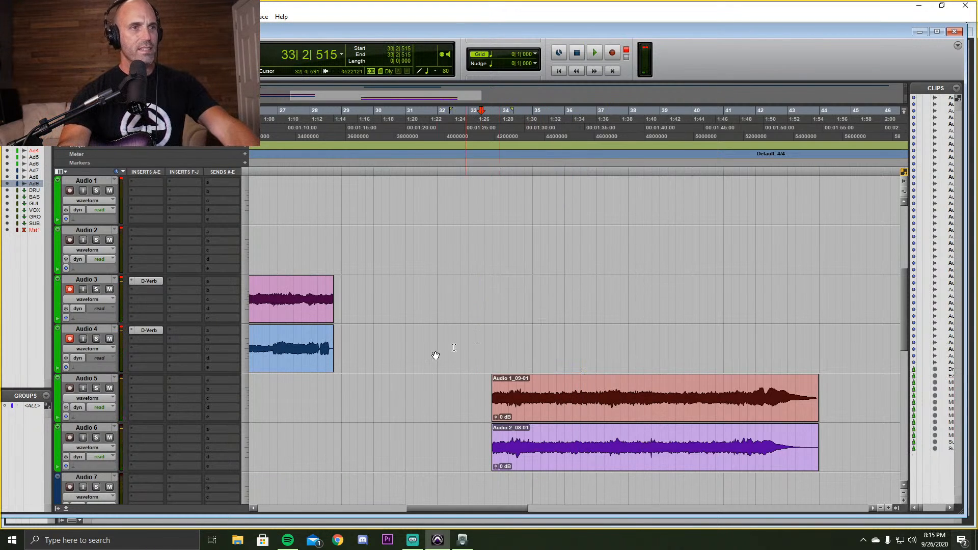
Record-arm Audio 1 and Audio 2 instead of Audio 3 and Audio 4, and load the Thick44 Driftwood_High rig in Rig Manager.
click(69, 290)
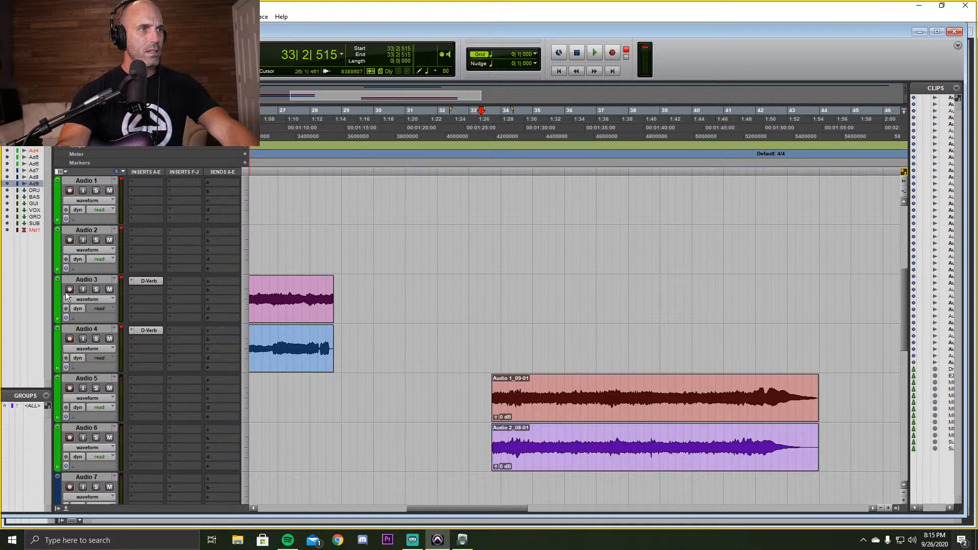
click(69, 192)
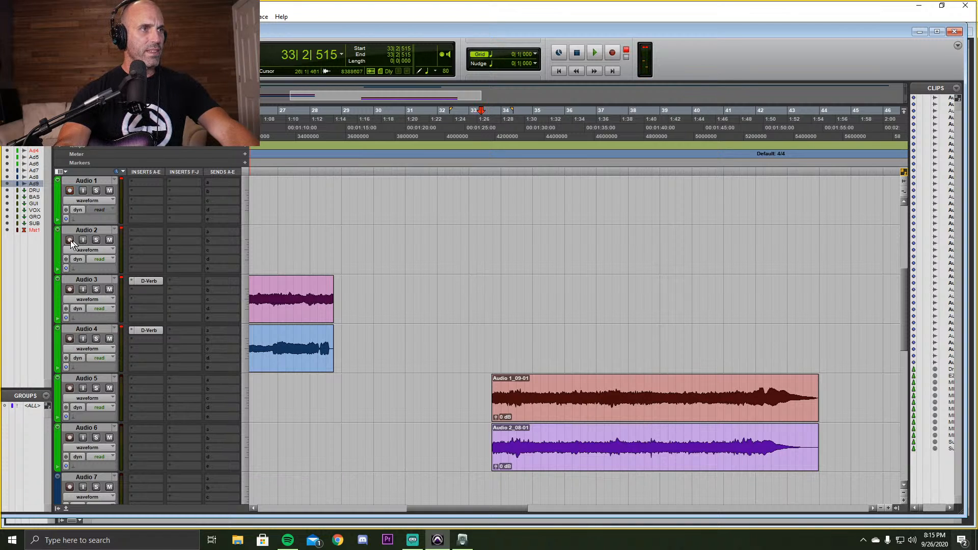
click(462, 540)
scroll(701, 306, down, 20)
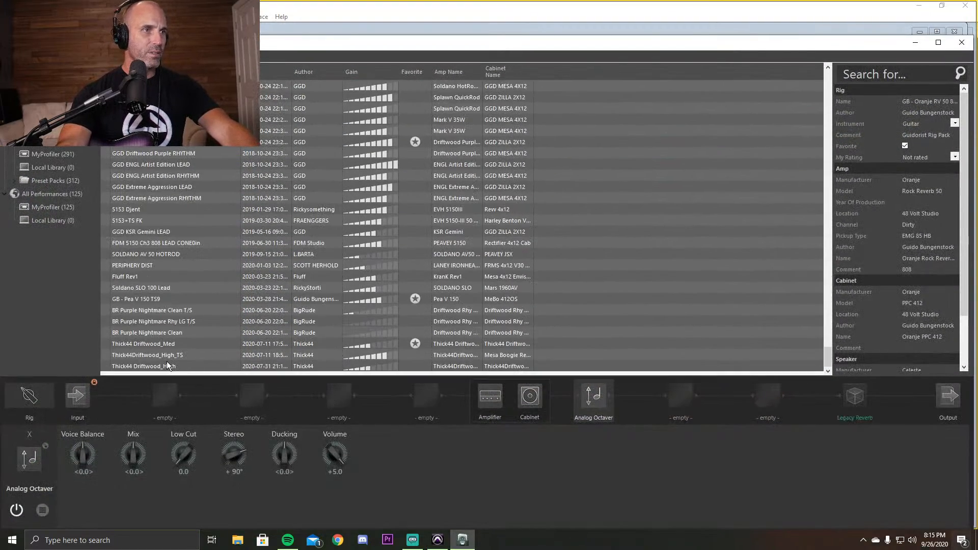
click(166, 363)
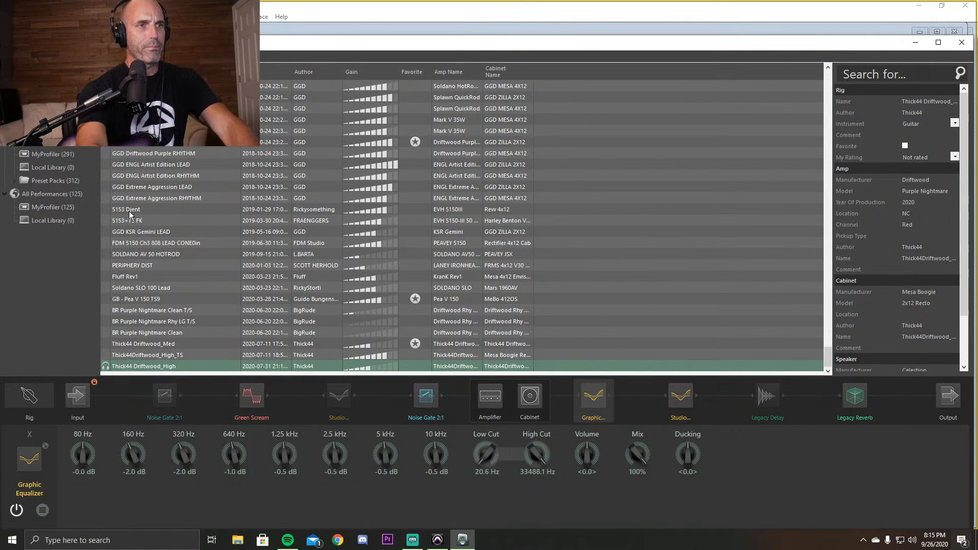
click(925, 44)
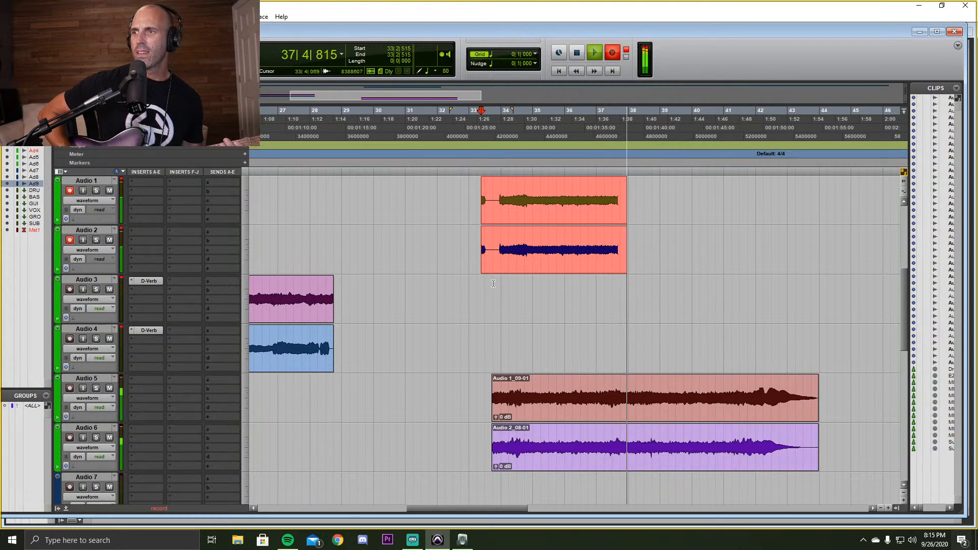
Try several guitar takes on Audio 1 and Audio 2 from 33|2|515, undoing each rejected take before recording again.
key(space)
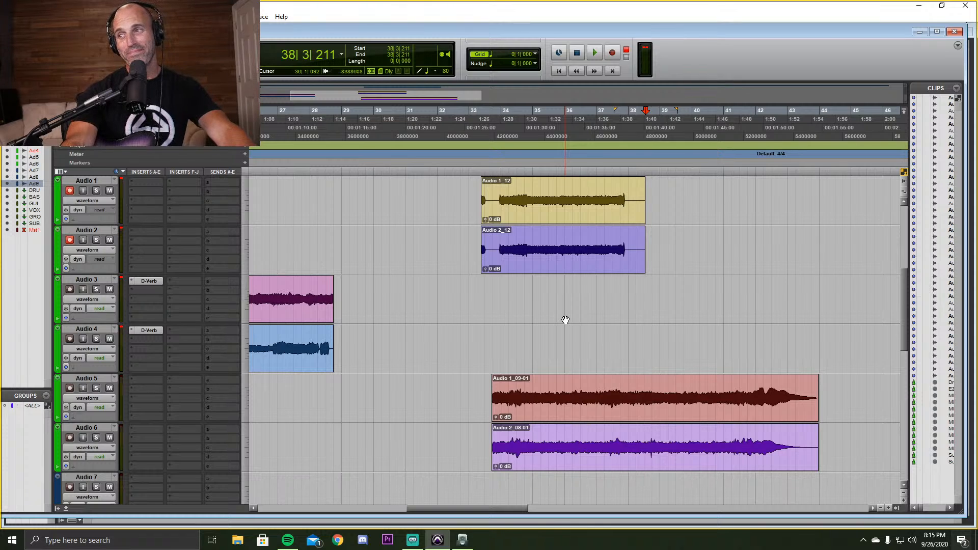
key(ctrl+z)
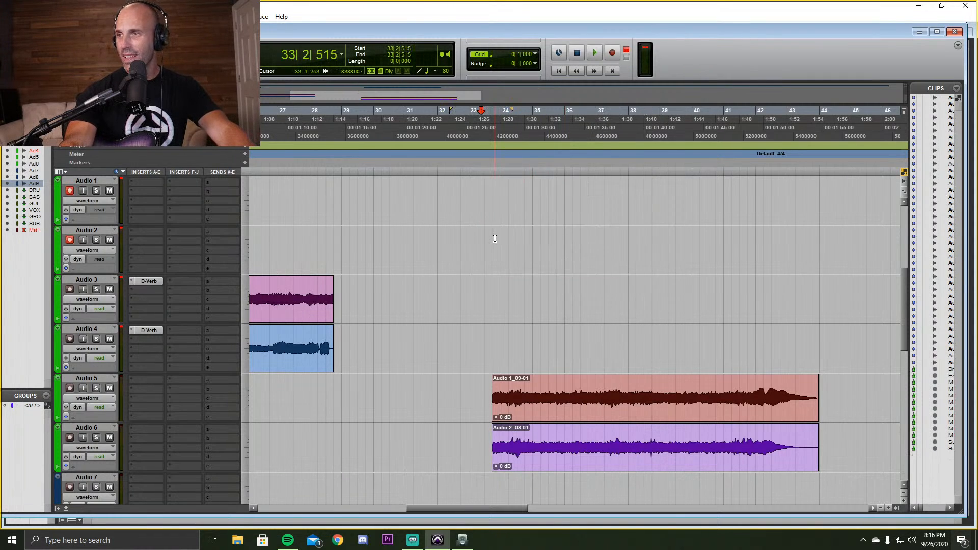
key(ctrl+space)
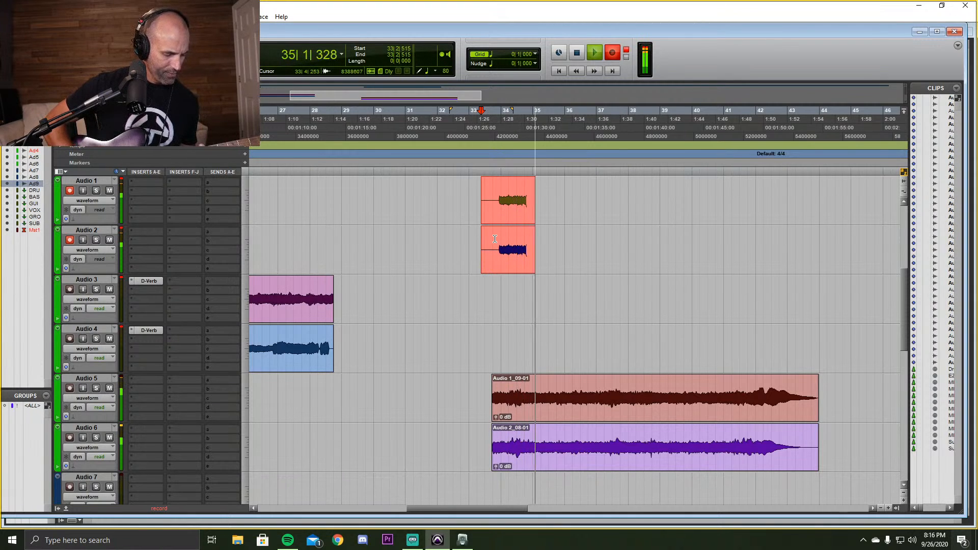
key(space)
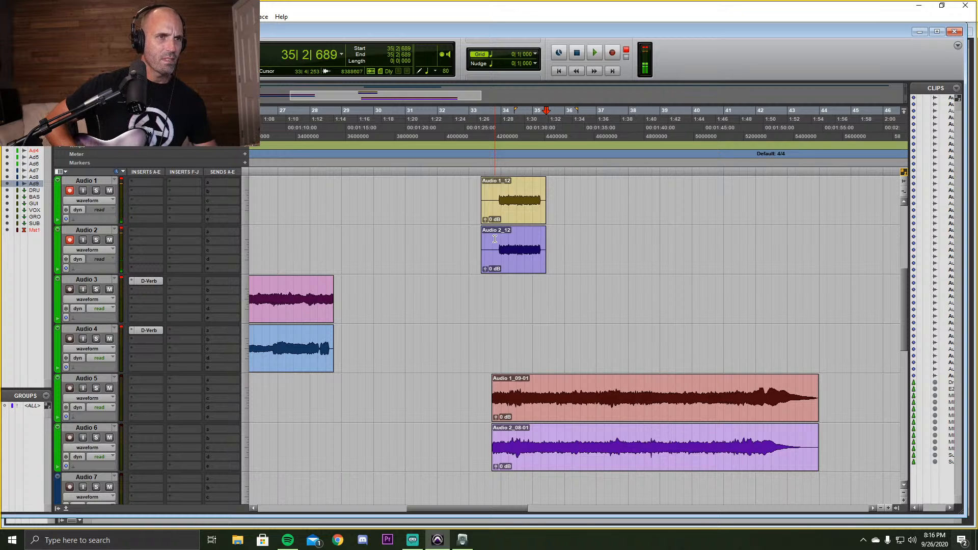
key(ctrl+z)
key(space)
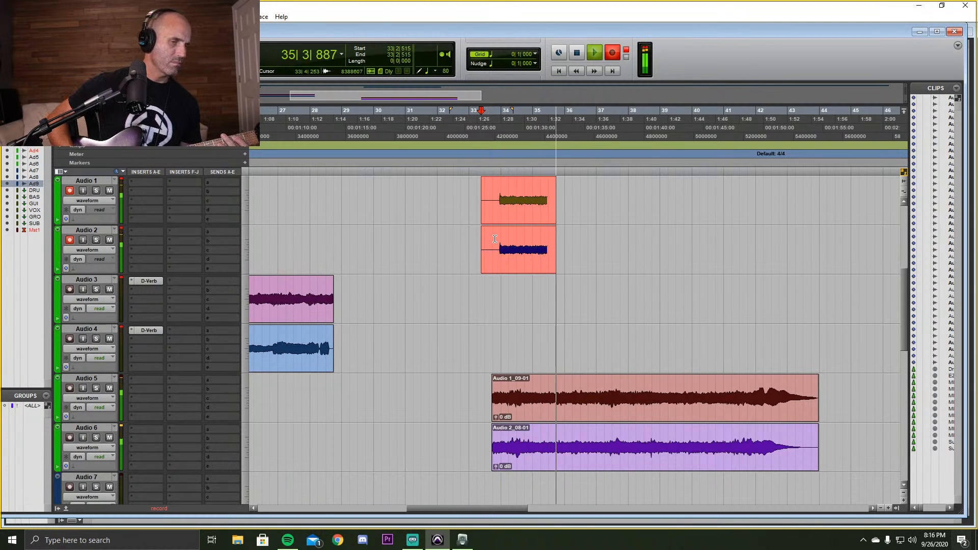
key(space)
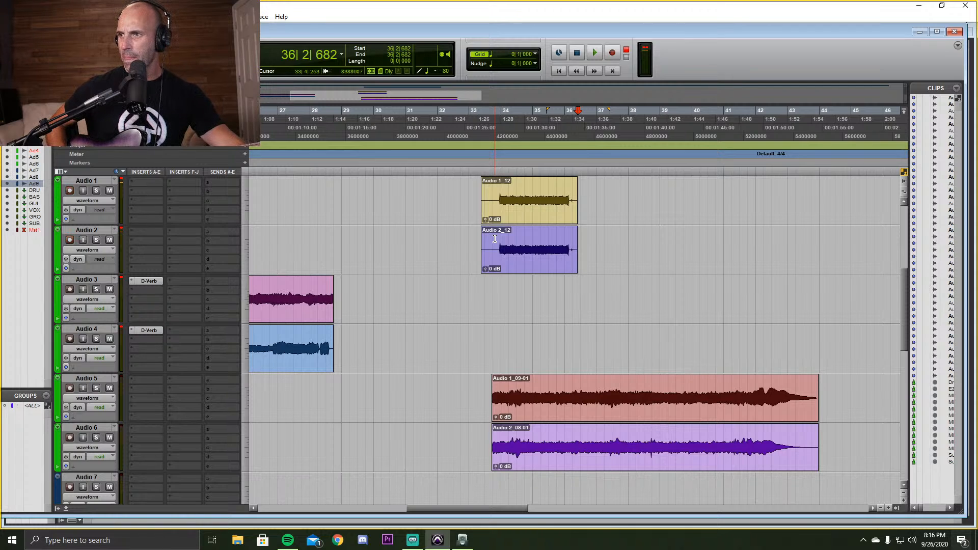
key(ctrl+z)
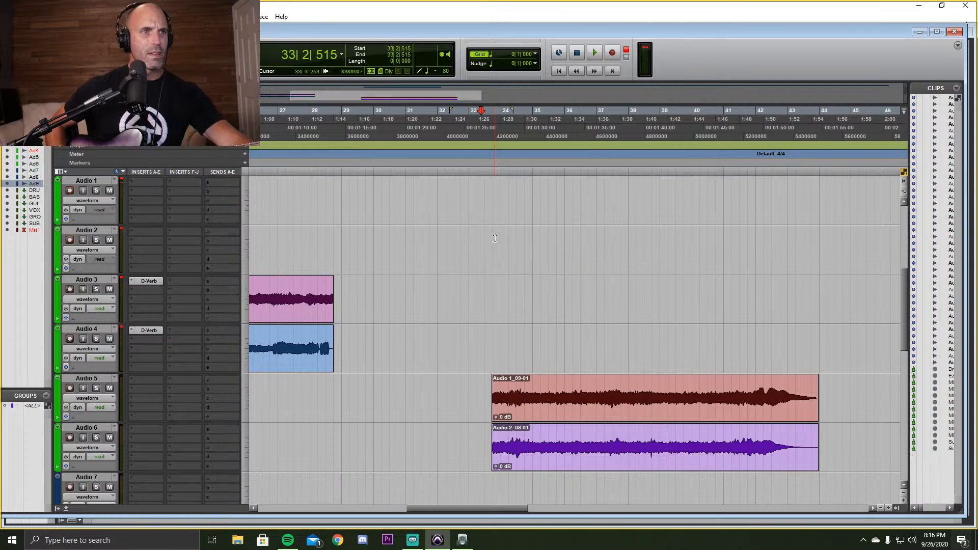
key(ctrl+space)
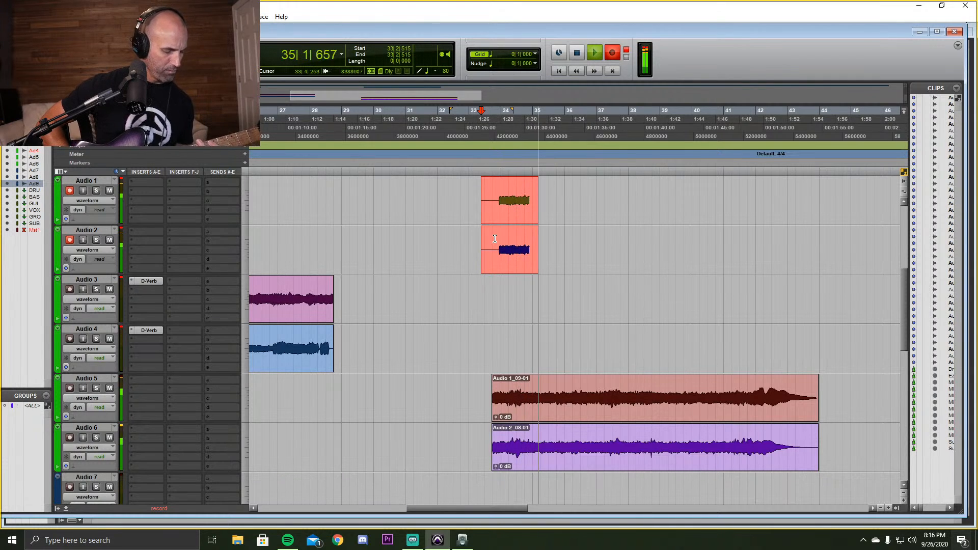
key(space)
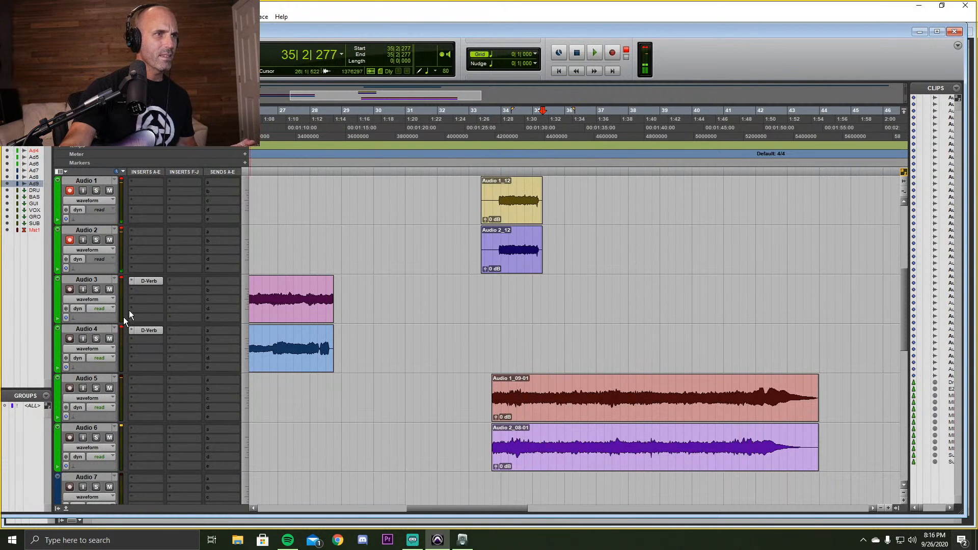
Mute Audio 5 and Audio 6, and re-record the guitar on Audio 1 and Audio 2 from 33|2|515 to 44|3|939.
click(97, 438)
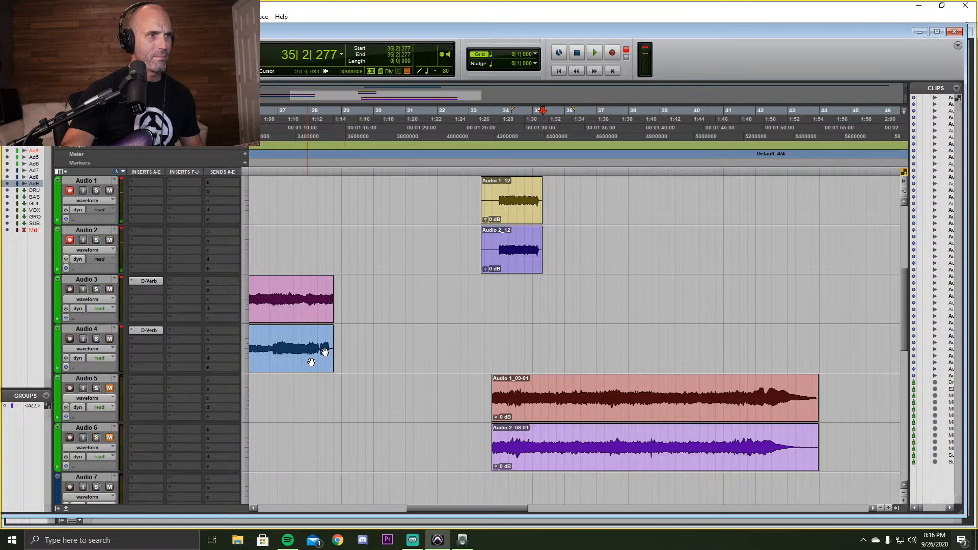
key(ctrl+z)
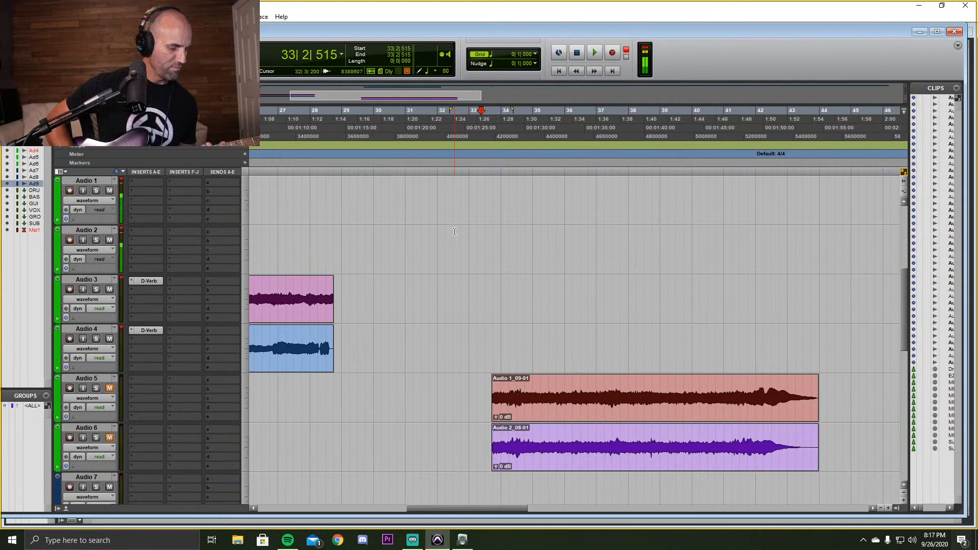
key(ctrl+space)
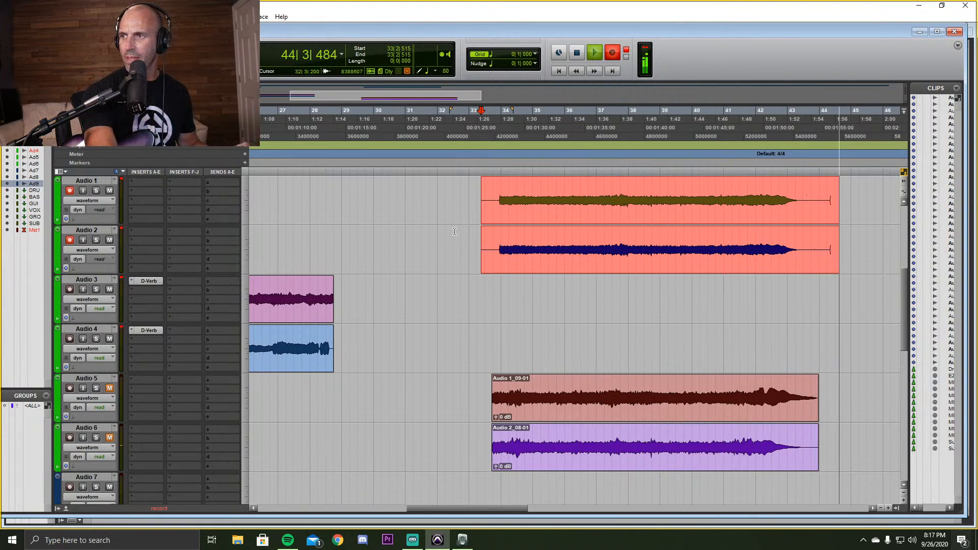
key(ctrl+period)
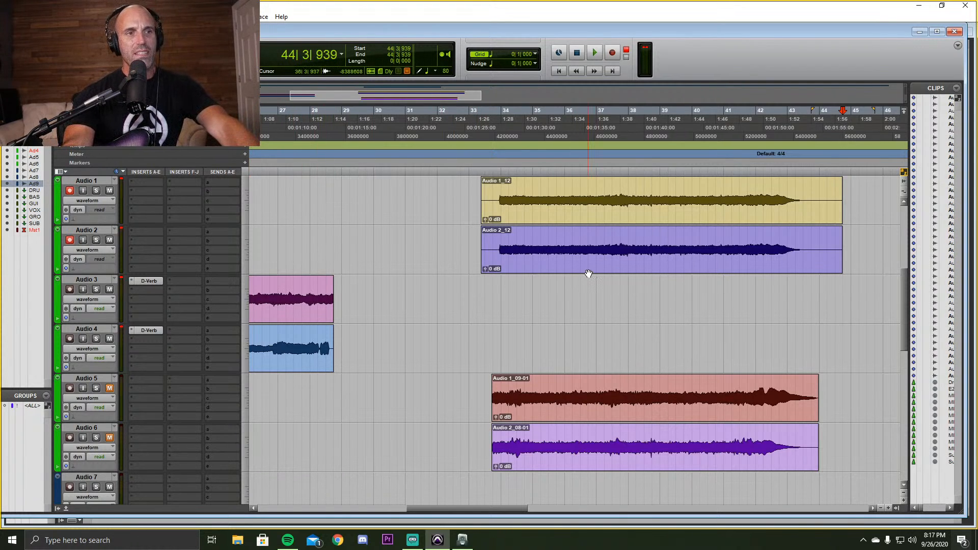
Move the Audio 2 clip down to Audio 3 and record a second guitar take on Audio 1 and Audio 2 from 33|2|515 to 43|4|223.
drag(588, 273, 588, 294)
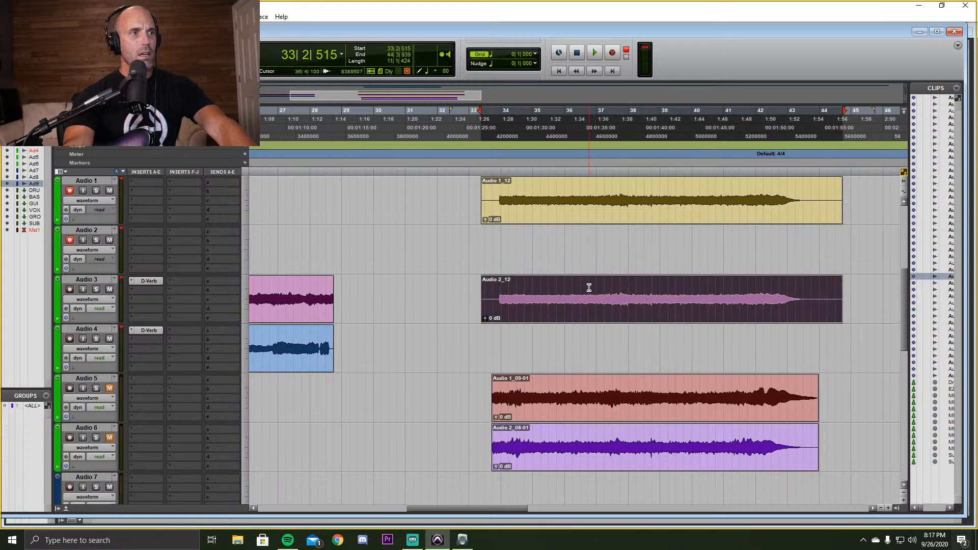
key(space)
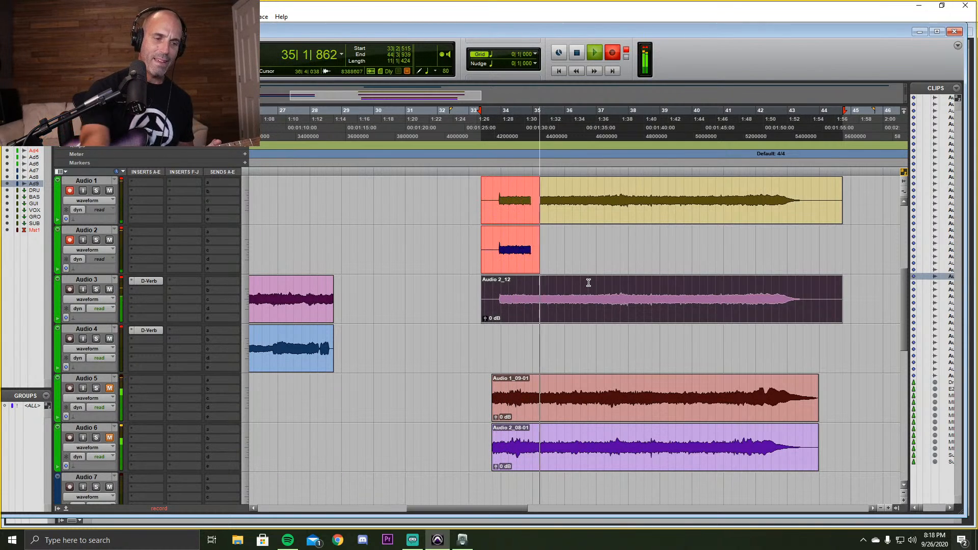
key(space)
key(ctrl+z)
key(ctrl+space)
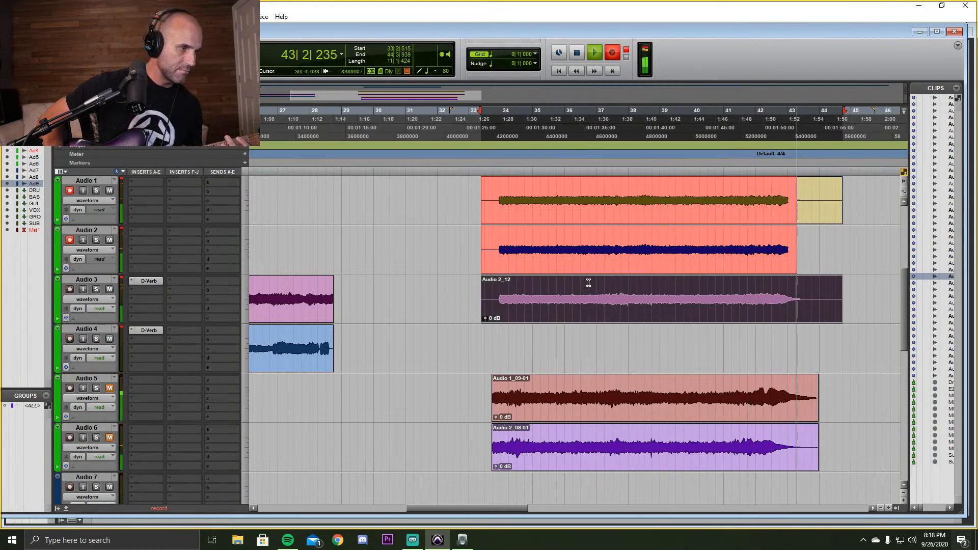
key(space)
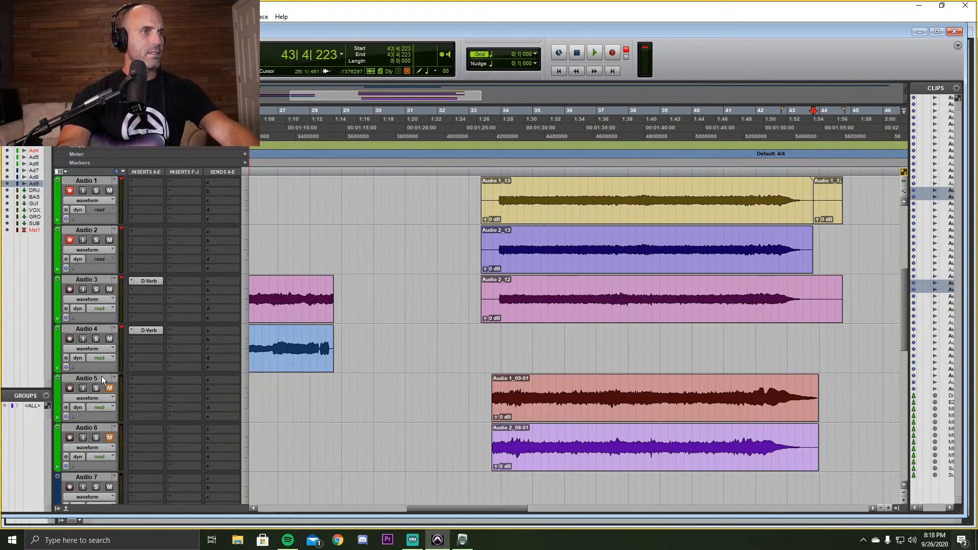
Unmute Audio 5 and move the earlier guitar take from Audio 3 back onto Audio 2.
click(109, 388)
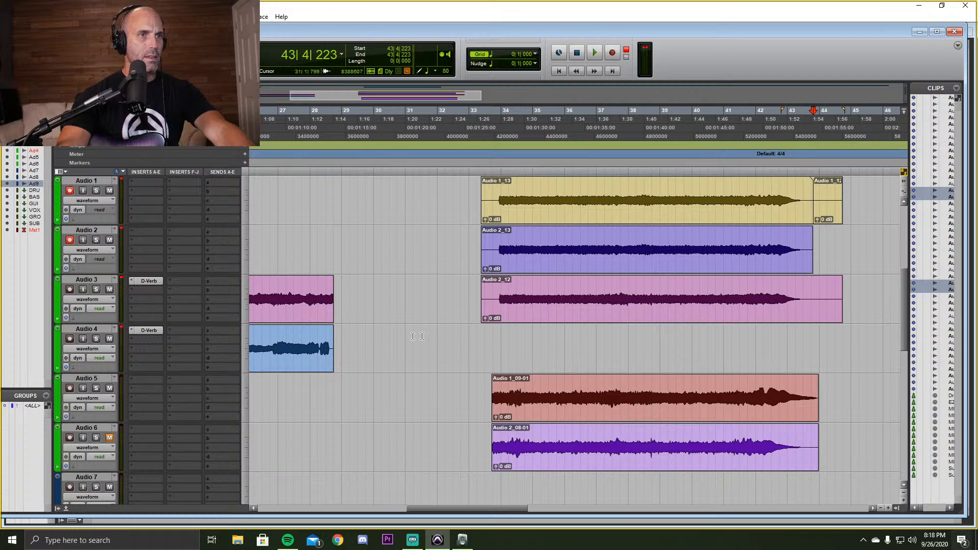
drag(543, 318, 550, 247)
Cut the silent lead-in before 33|4|795 from the guitar clips on Audio 1 and Audio 2.
click(550, 220)
shift+click(545, 261)
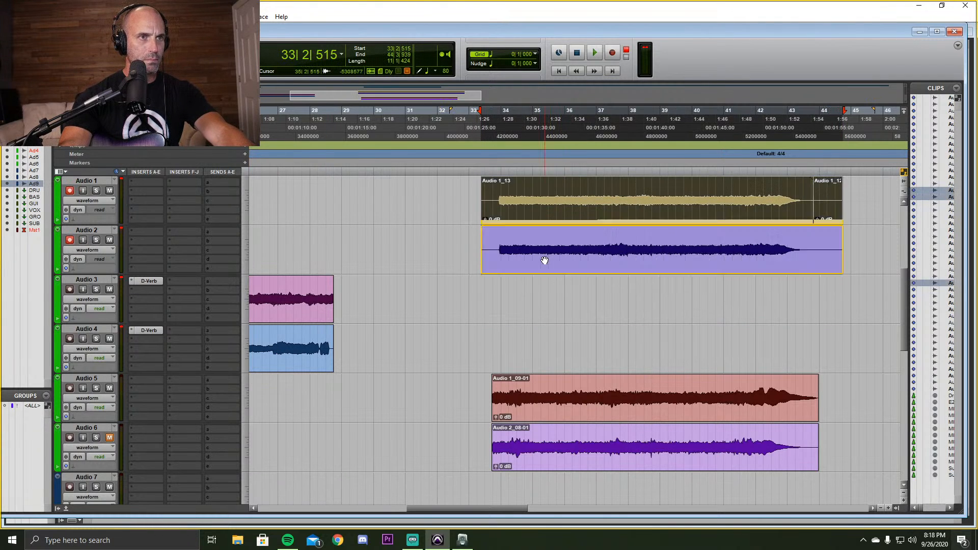
key(t)
key(t)
key(t)
key(t)
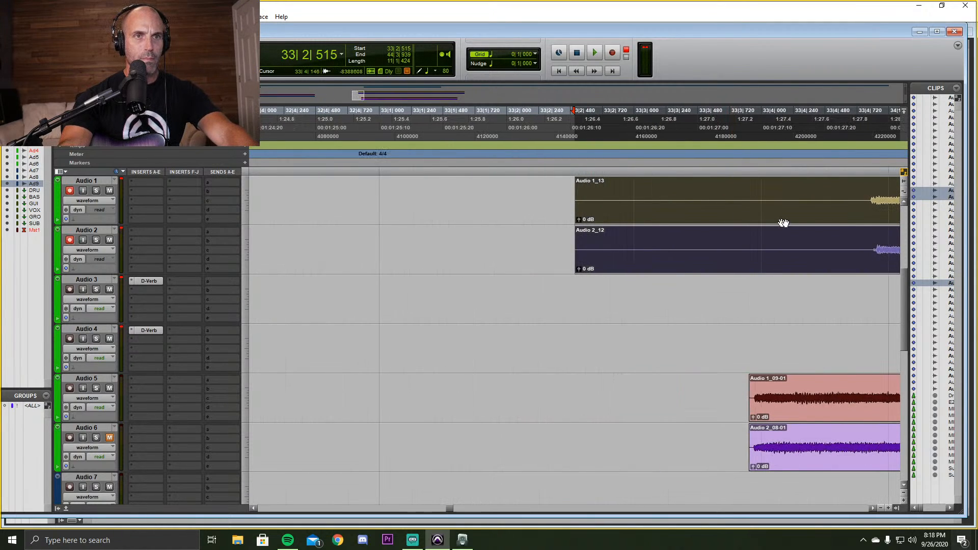
drag(832, 226, 527, 239)
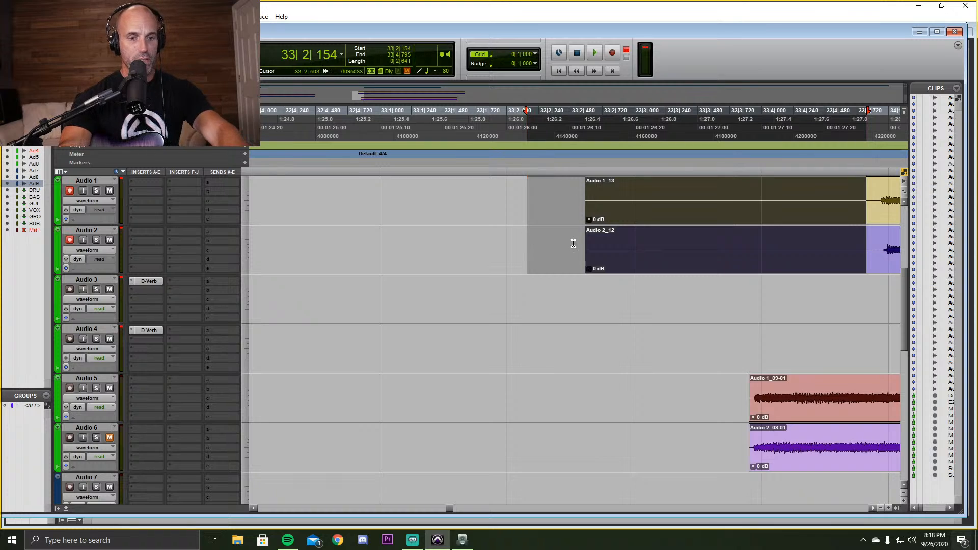
key(Delete)
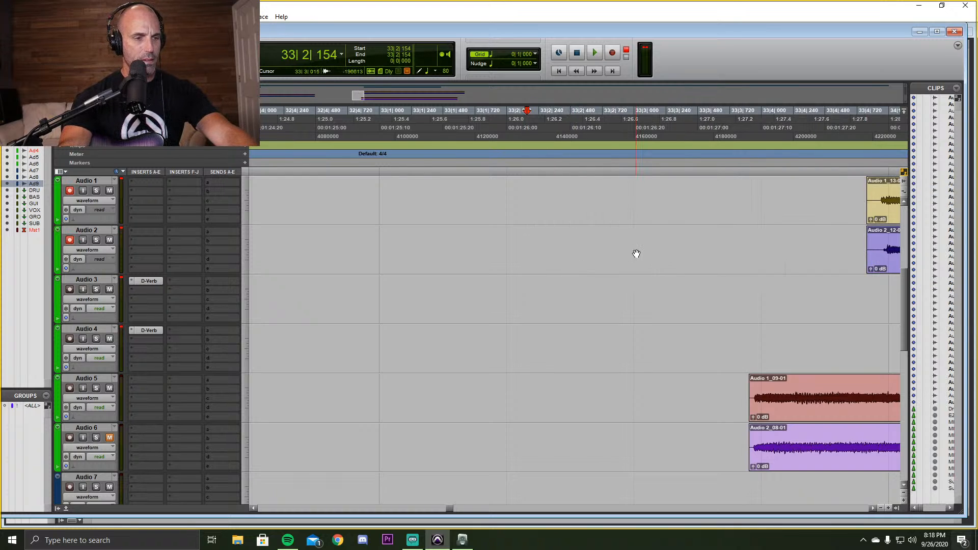
key(e)
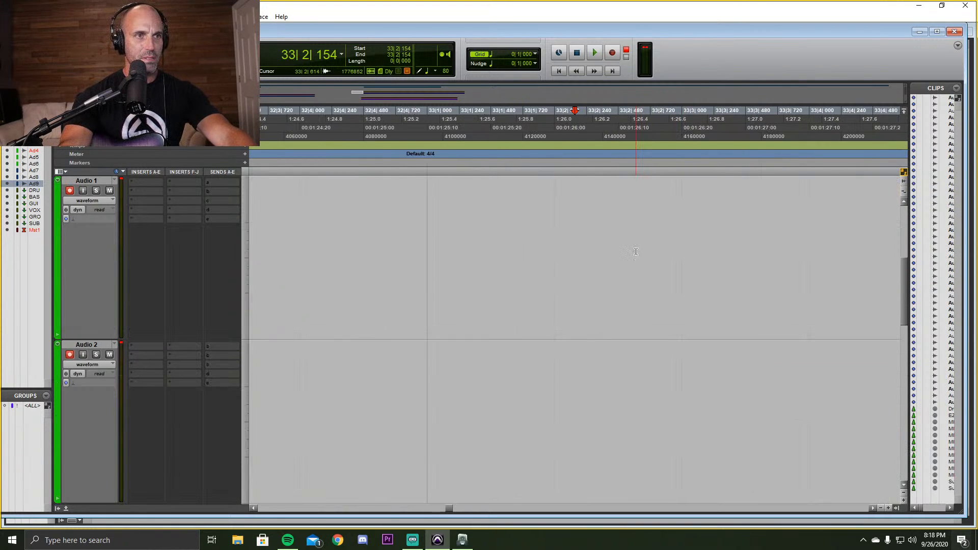
key(e)
Play the arrangement from around 32|2|515 to hear the layered guitars on Audio 1, 2, 5 and 6 with the drums and bass.
key(r)
key(r)
key(r)
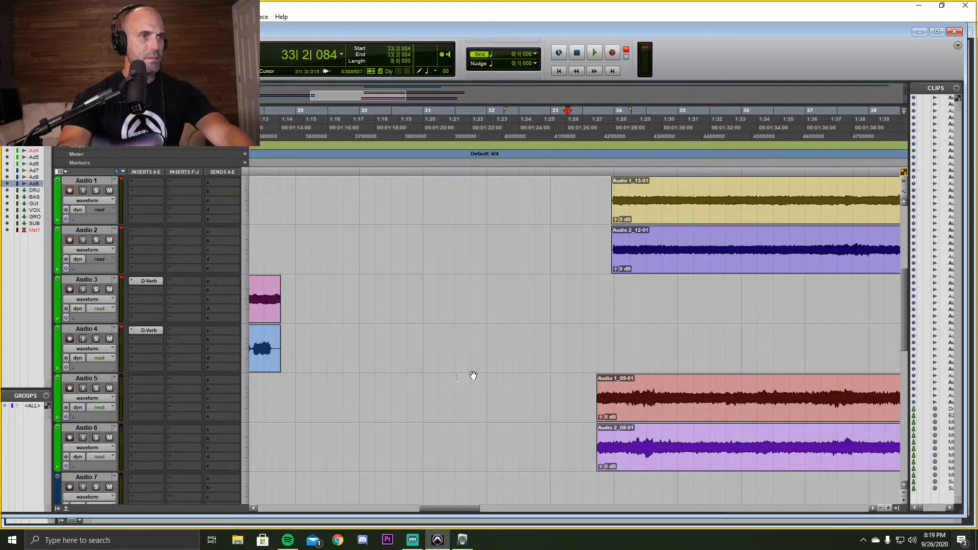
scroll(528, 210, up, 5)
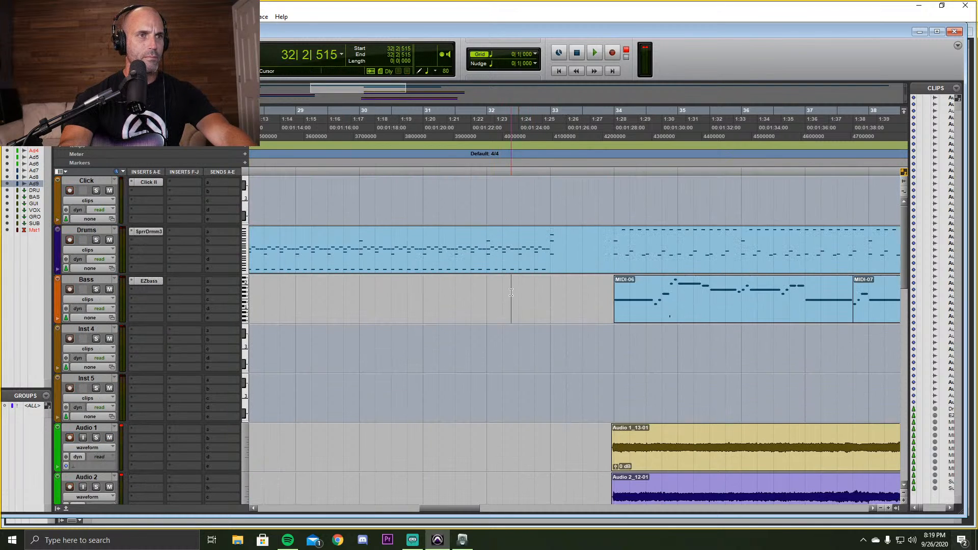
key(space)
scroll(520, 295, down, 6)
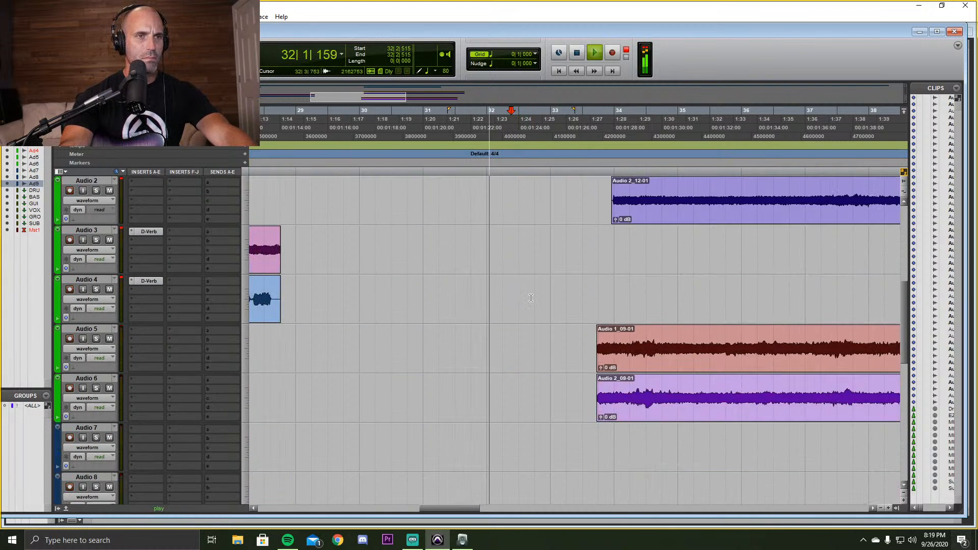
scroll(531, 298, up, 3)
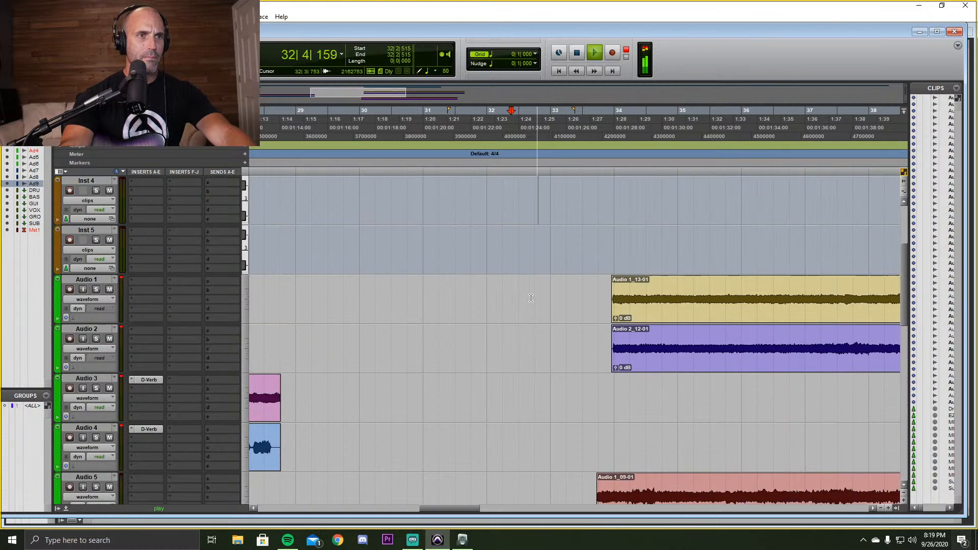
scroll(531, 298, up, 2)
scroll(534, 299, down, 4)
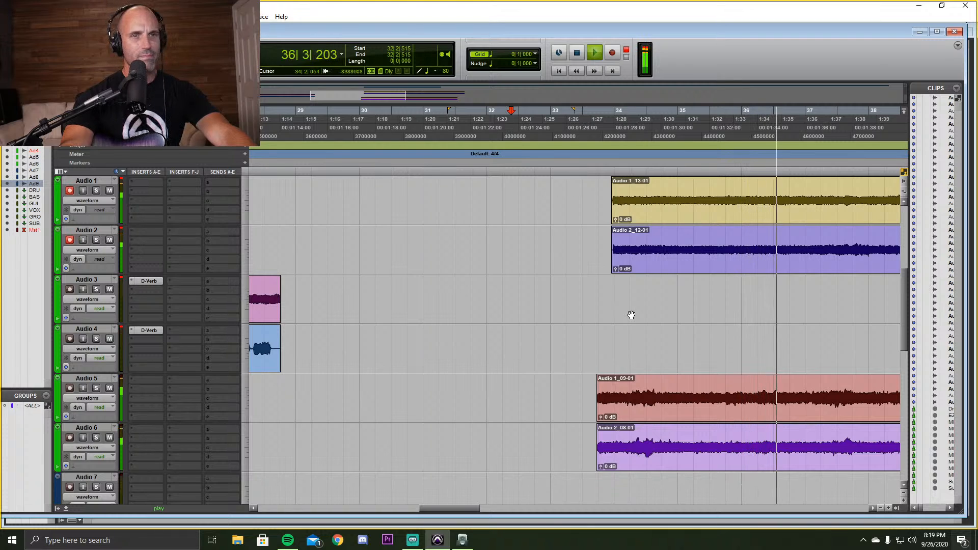
key(space)
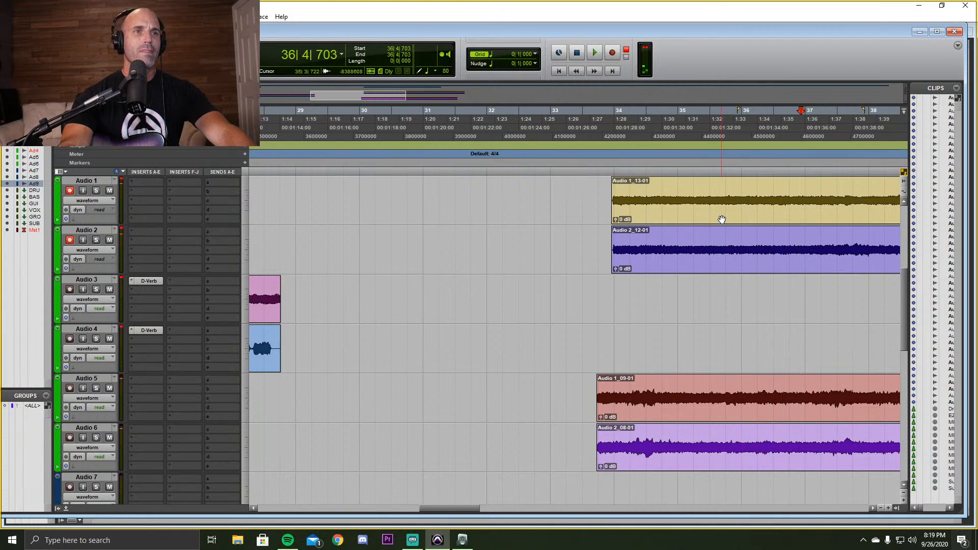
Delete the guitar clips starting at 33|4|795 on Audio 1 and Audio 2.
click(722, 219)
key(Delete)
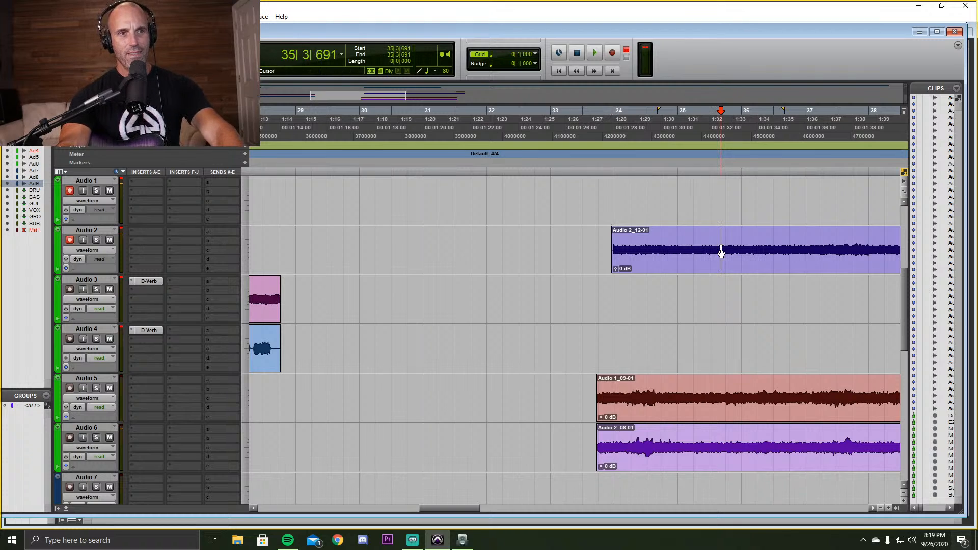
click(721, 252)
key(Delete)
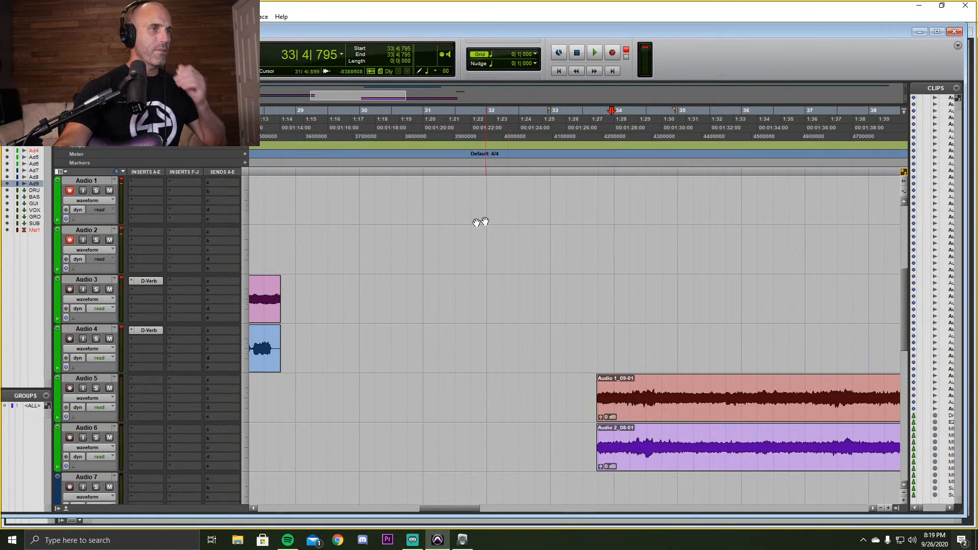
Disarm Audio 1 and Audio 2, and record-arm Audio 3 and Audio 4 instead.
click(70, 240)
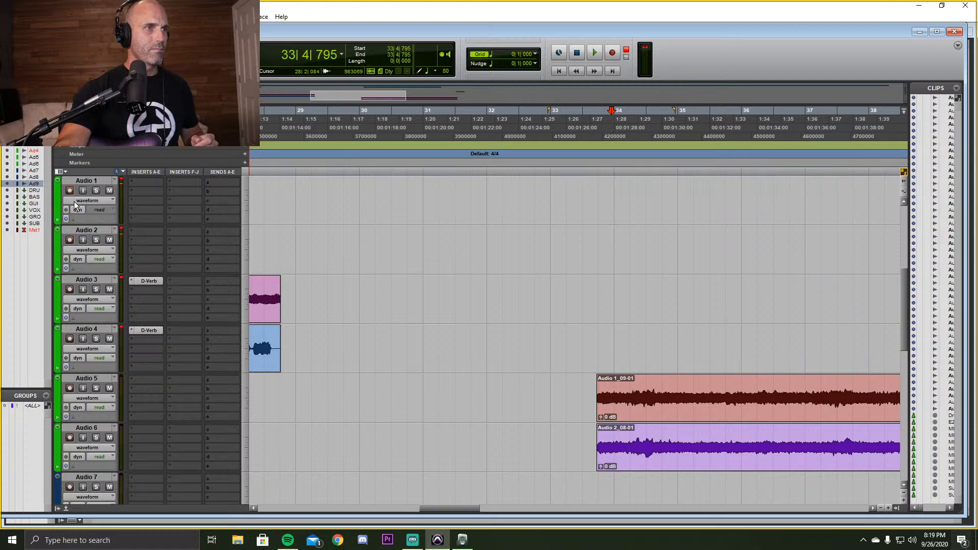
click(70, 191)
click(70, 289)
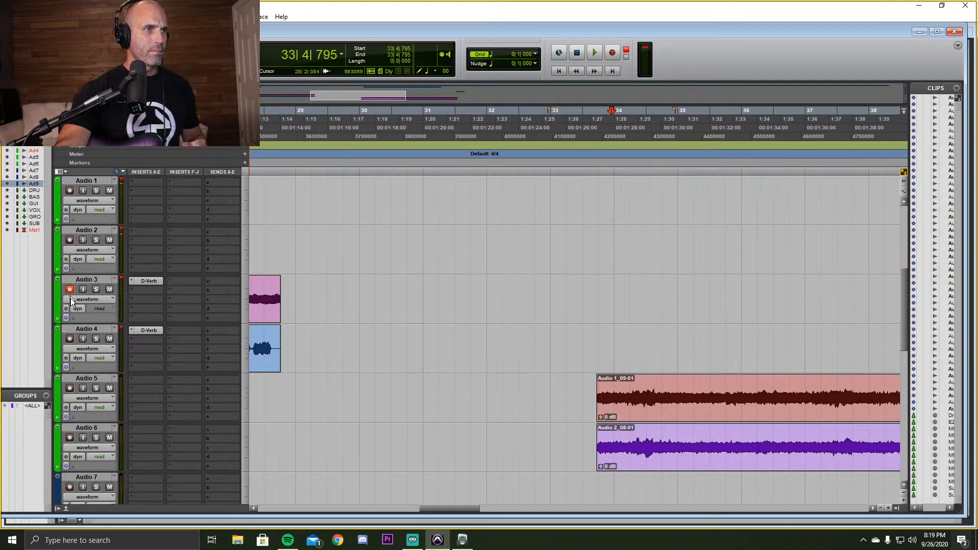
click(70, 338)
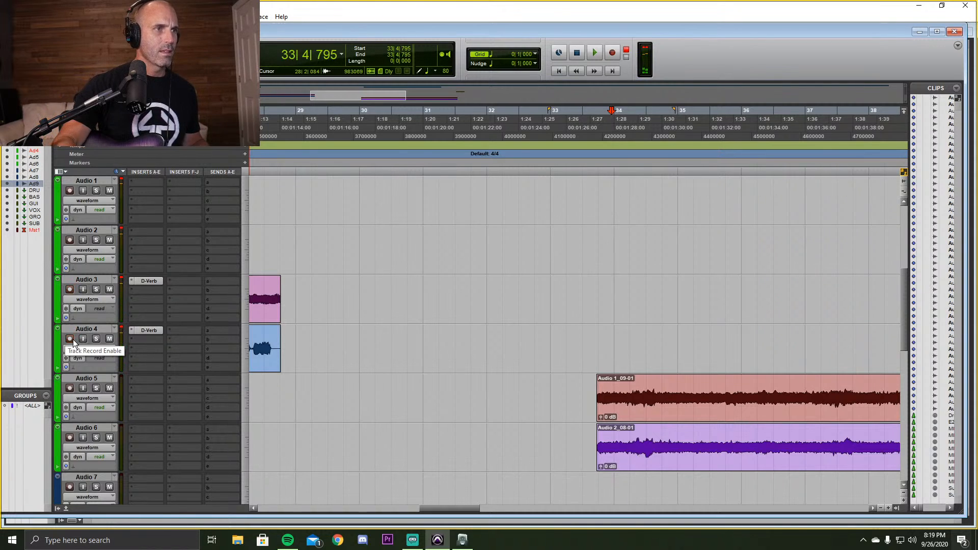
Insert the mono iZotope DDLY delay after D-Verb on Audio 3 and toggle the power of its two delay paths.
click(135, 290)
mouse_move(163, 311)
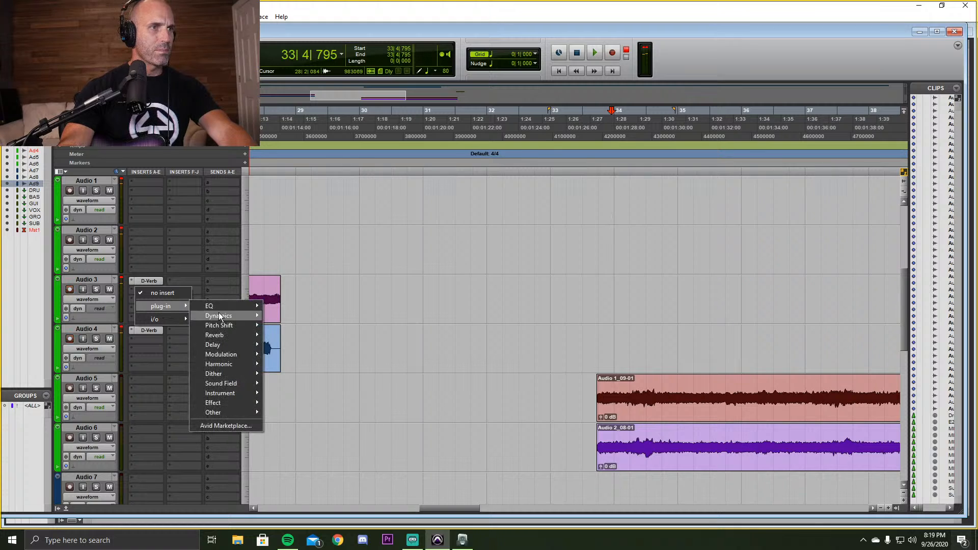
mouse_move(229, 344)
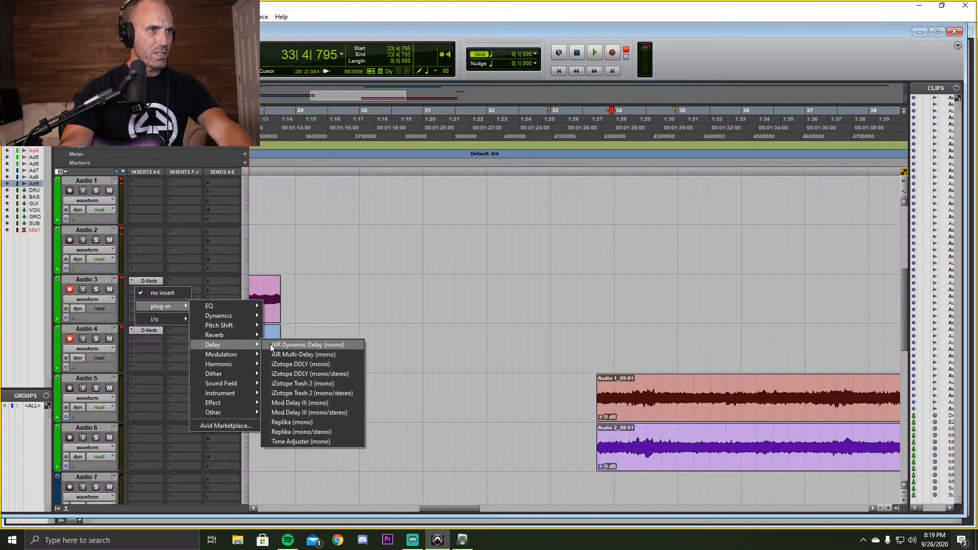
click(292, 364)
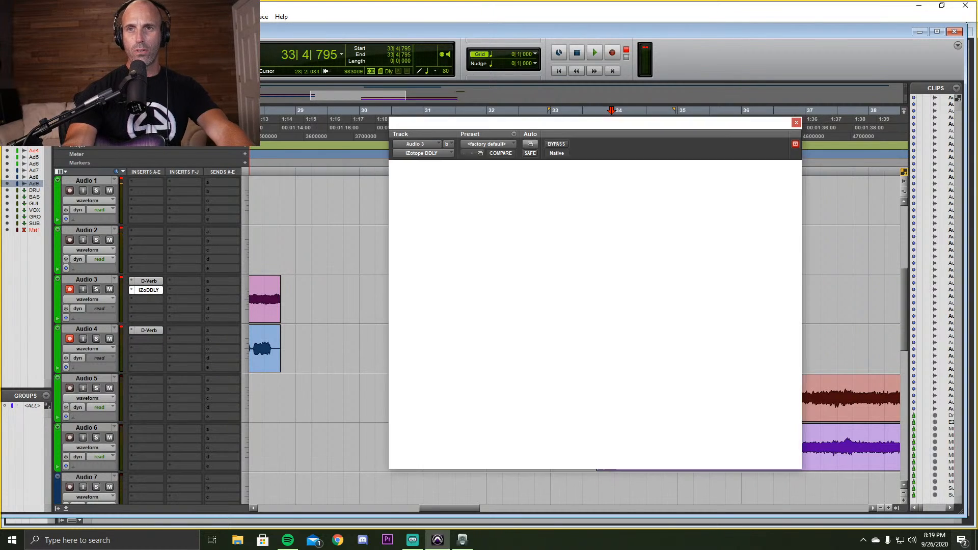
mouse_move(573, 126)
mouse_down()
mouse_move(552, 111)
mouse_move(570, 115)
mouse_up()
click(432, 195)
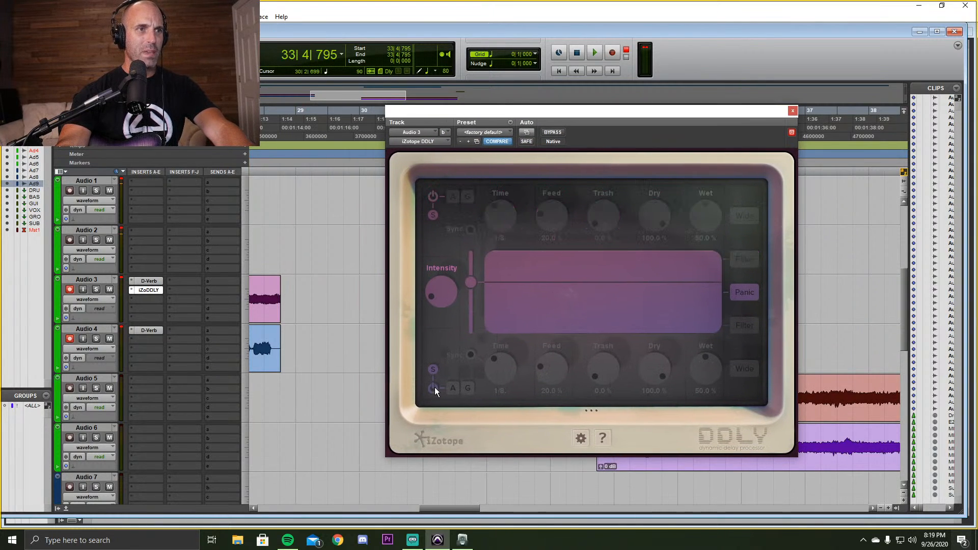
click(434, 388)
click(433, 197)
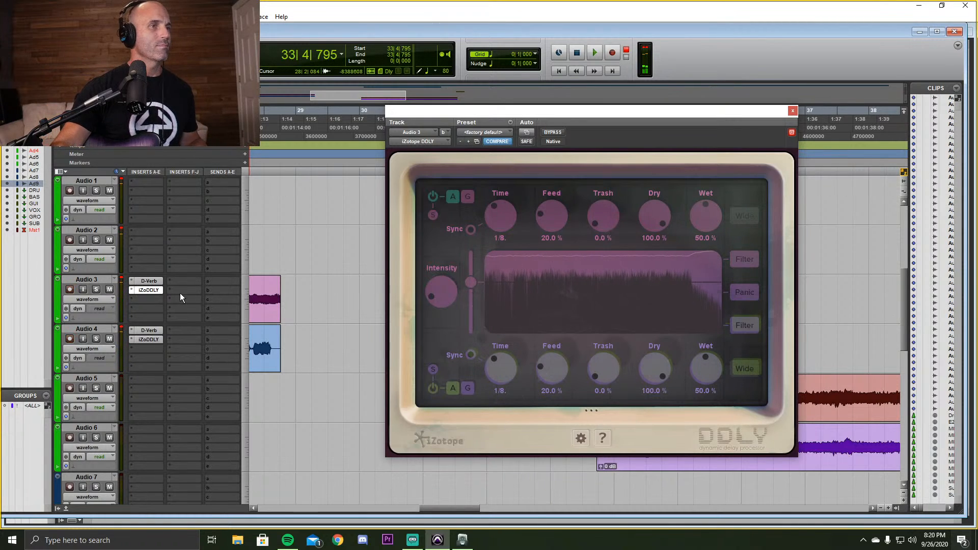
Remove the iZotope DDLY inserts from Audio 3 and Audio 4, and close the plug-in window.
click(130, 289)
click(153, 295)
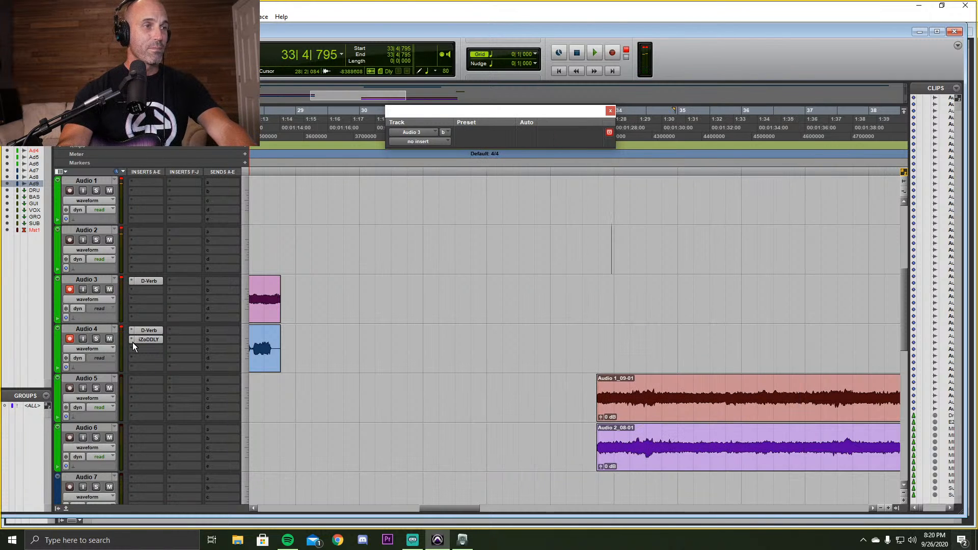
click(133, 340)
click(153, 345)
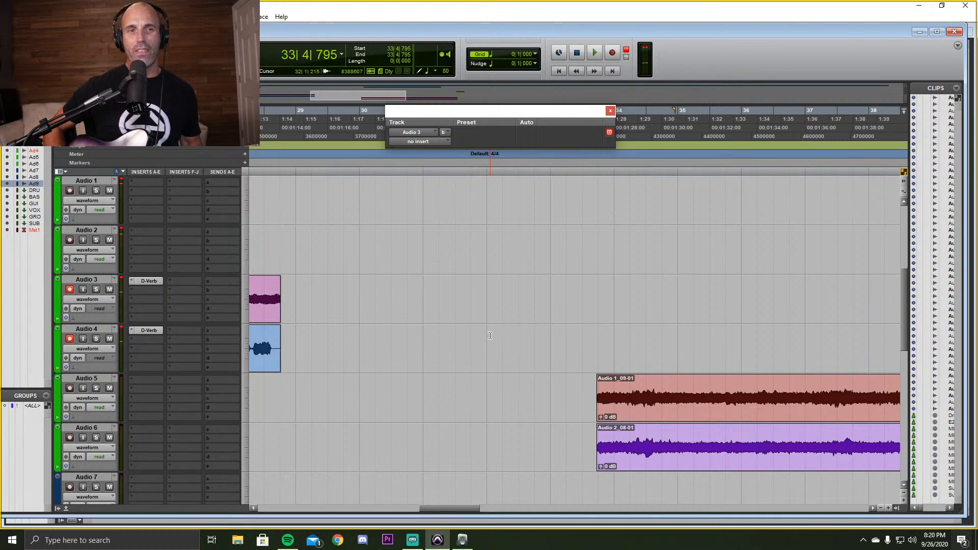
click(610, 111)
Place the edit cursor at 33|4|468, look at the guitar rig in Rig Manager, and record-arm Audio 1 and Audio 2.
scroll(613, 264, up, 3)
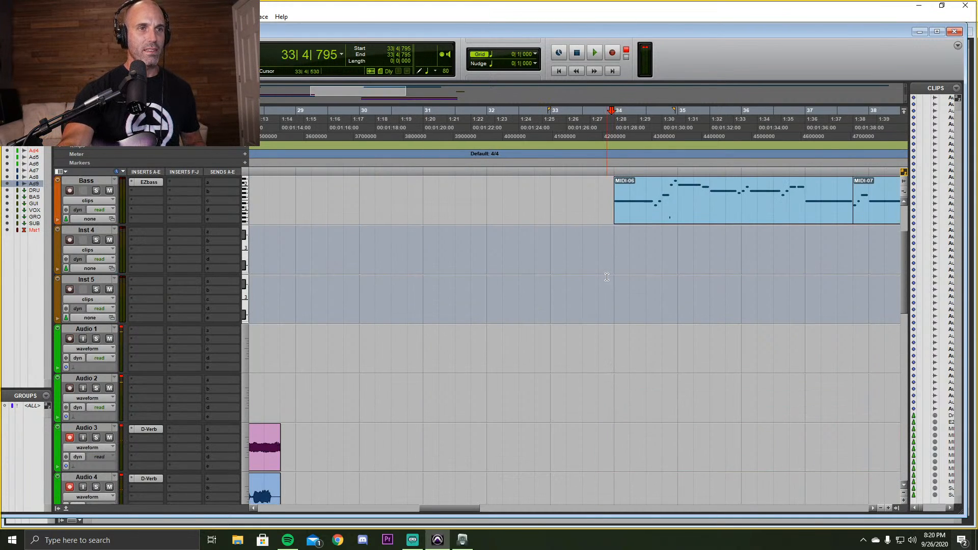
click(606, 279)
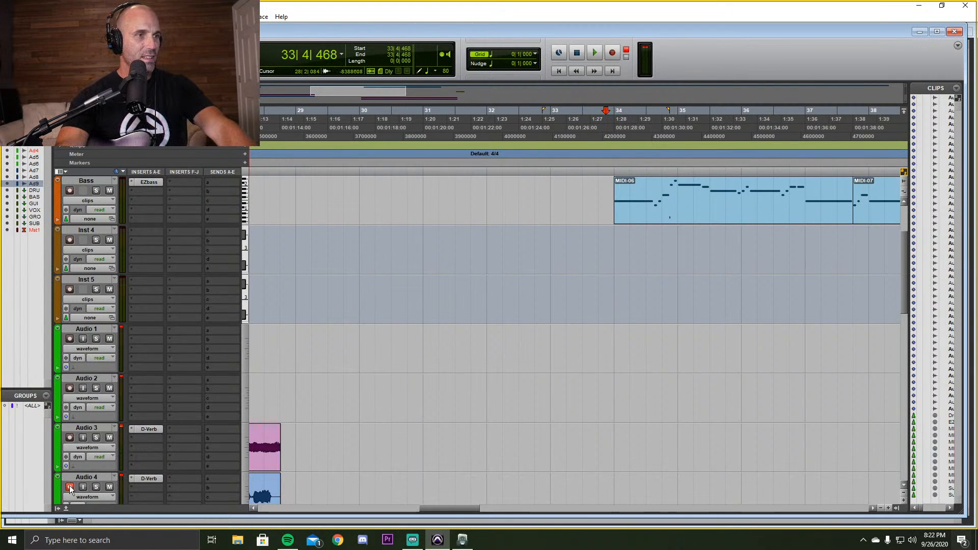
click(462, 540)
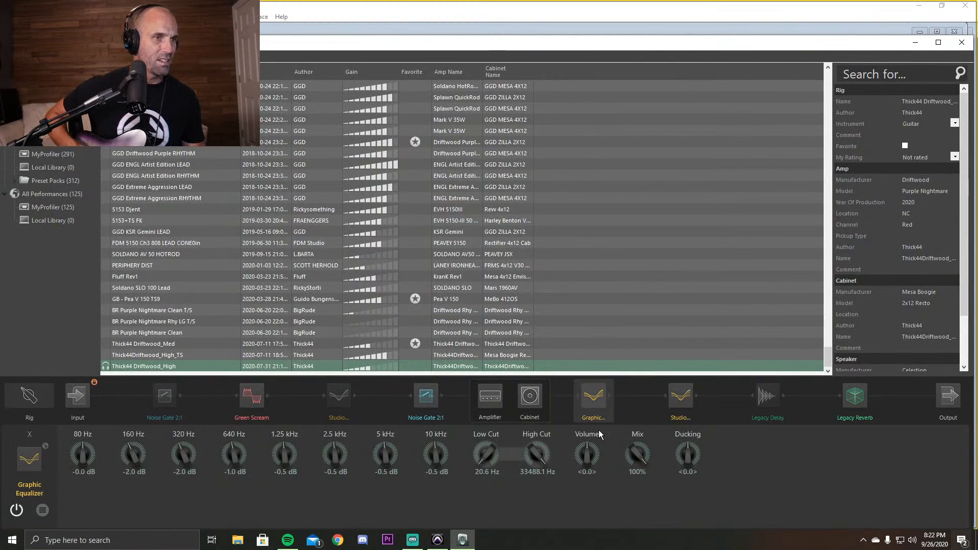
click(913, 38)
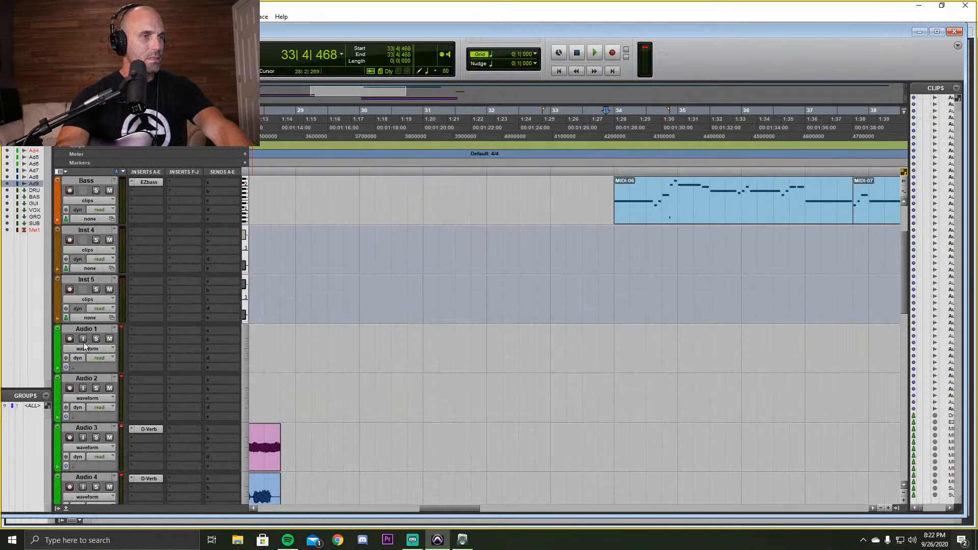
click(70, 338)
click(70, 388)
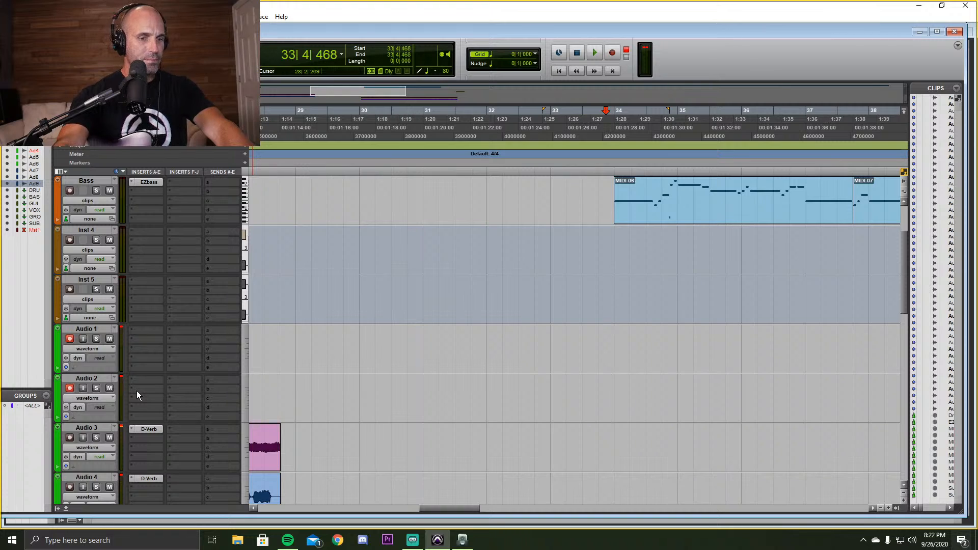
Look at the mixer channel strips in Pro Tools and the guitar rig's Graphic Equalizer in Rig Manager.
key(ctrl+equal)
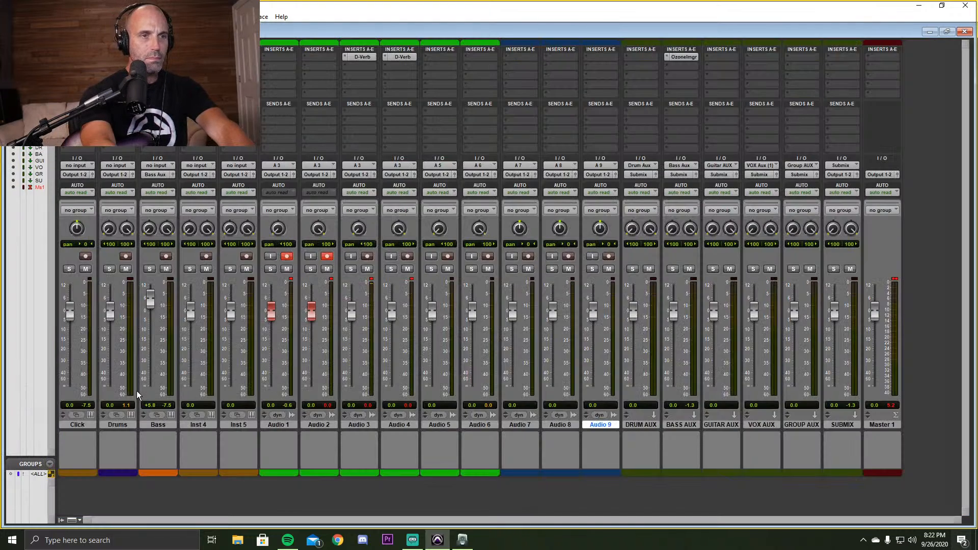
click(472, 544)
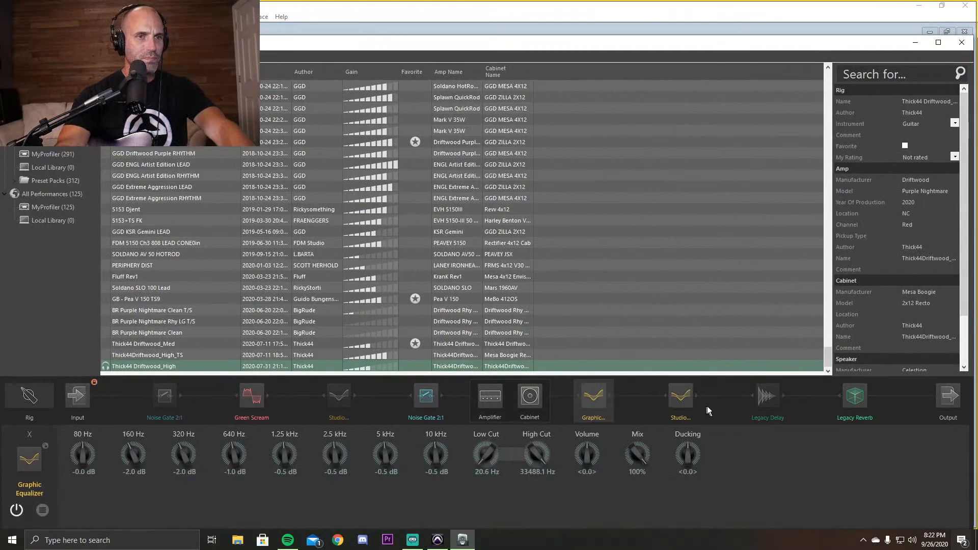
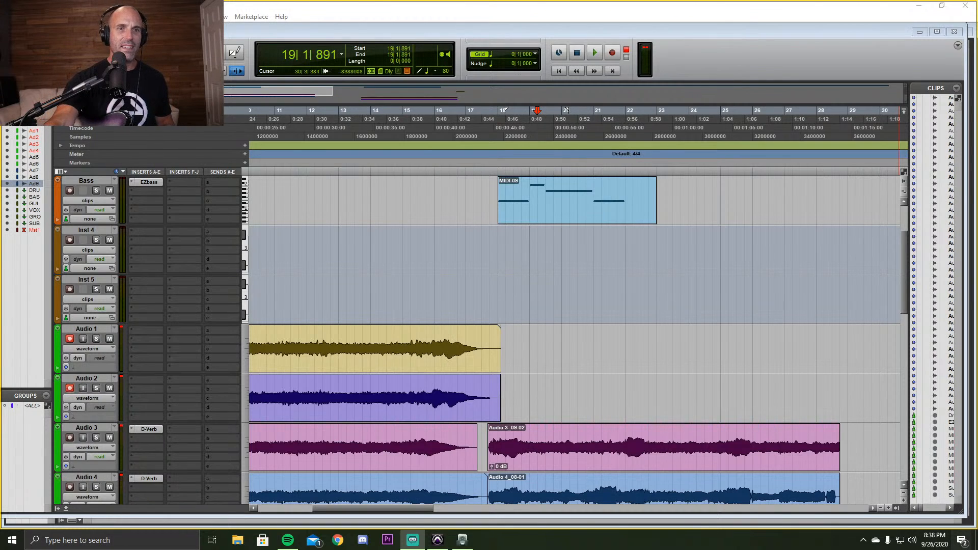
Look at October 2020 in the system calendar, close it, and place the edit cursor at 26|2|852.
click(934, 539)
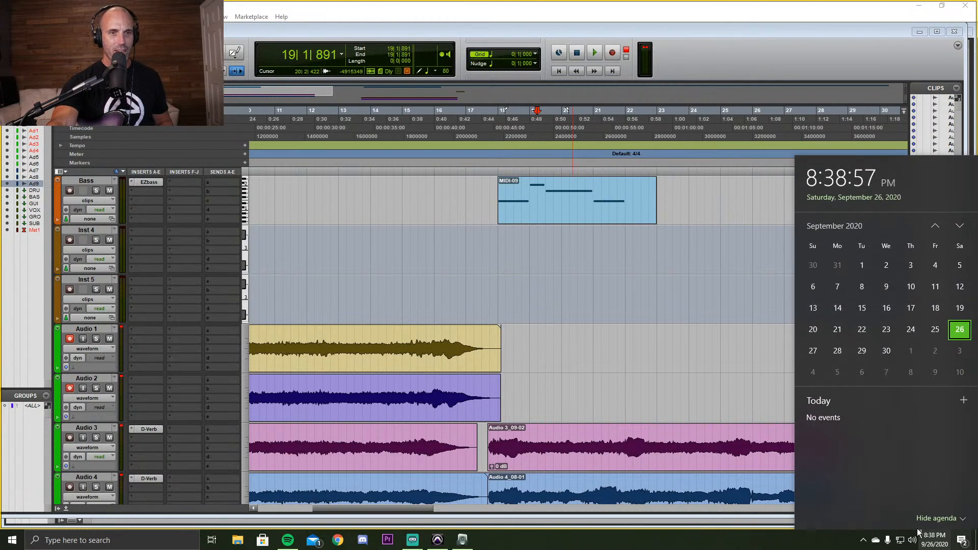
click(959, 225)
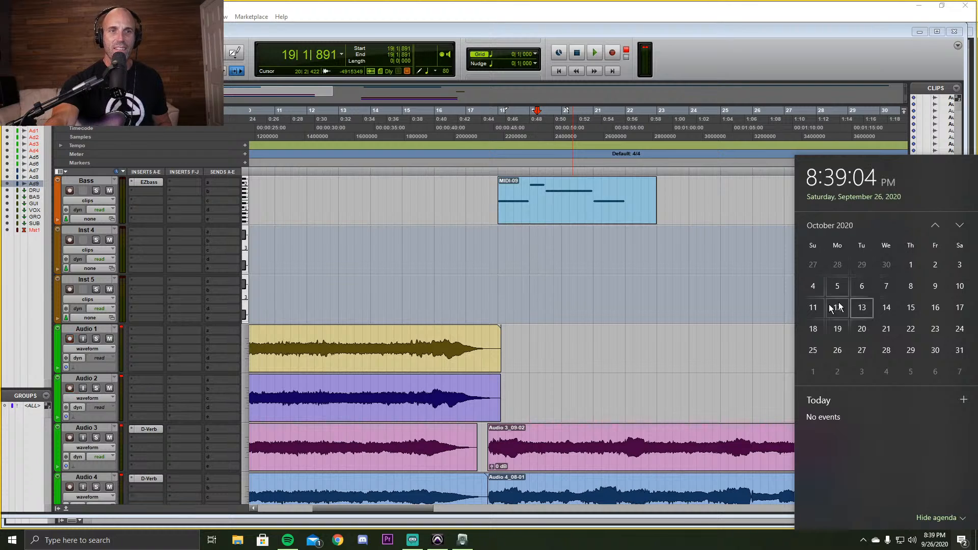
click(767, 291)
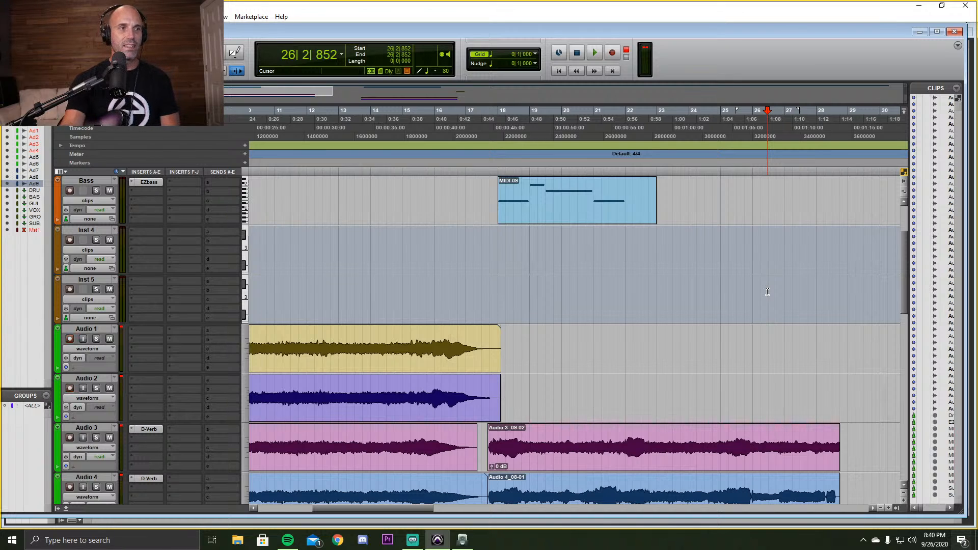
Switch to Chrome, go to instagram.com and open the thick44 profile page.
click(339, 541)
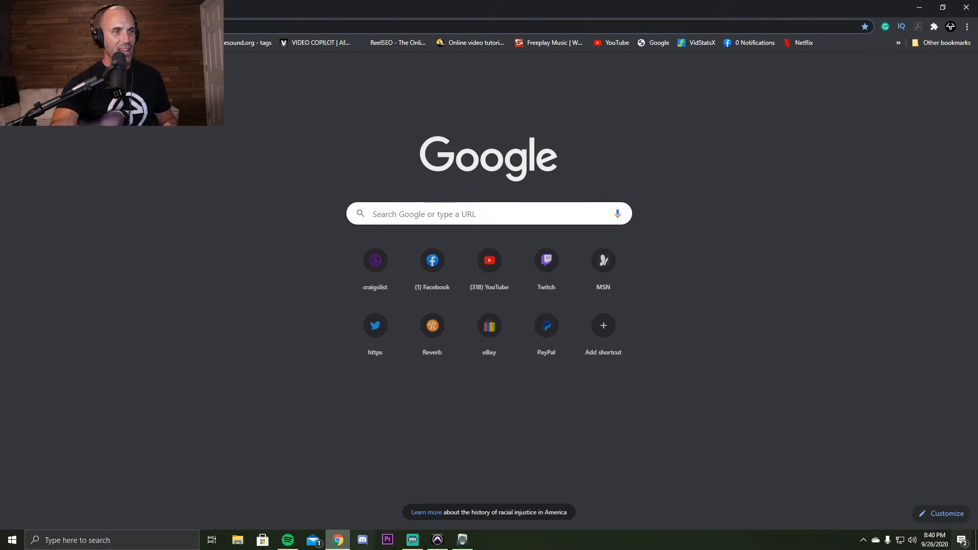
click(403, 31)
text(instagram.com)
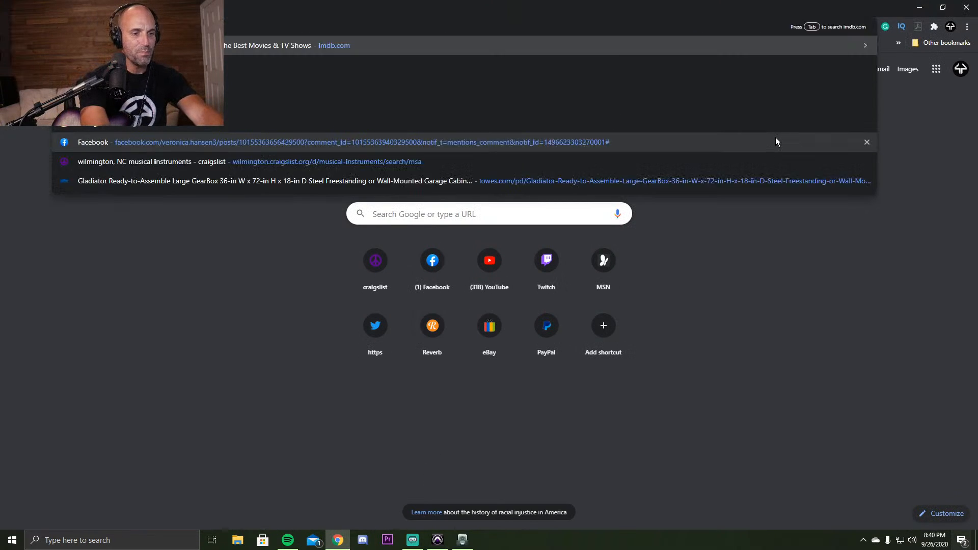
key(Return)
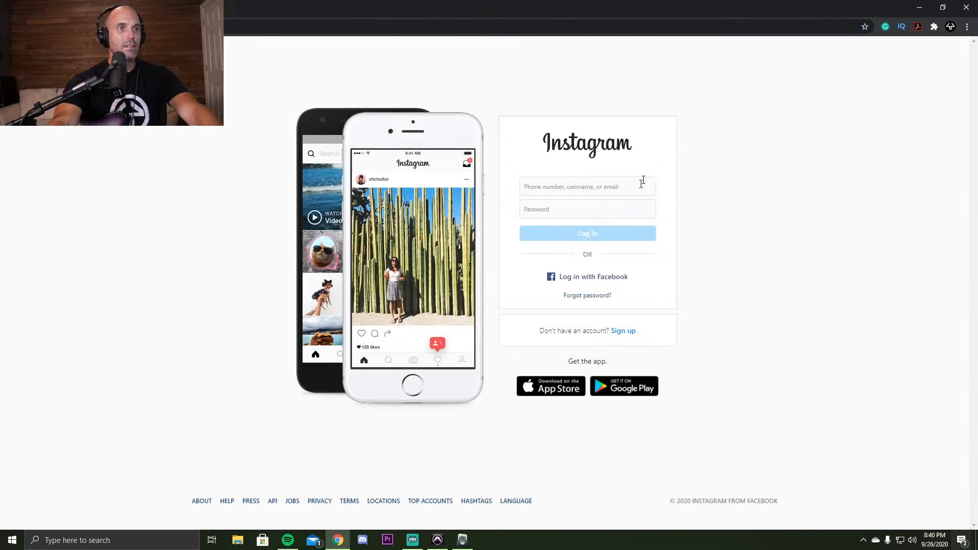
click(336, 28)
text(thick44)
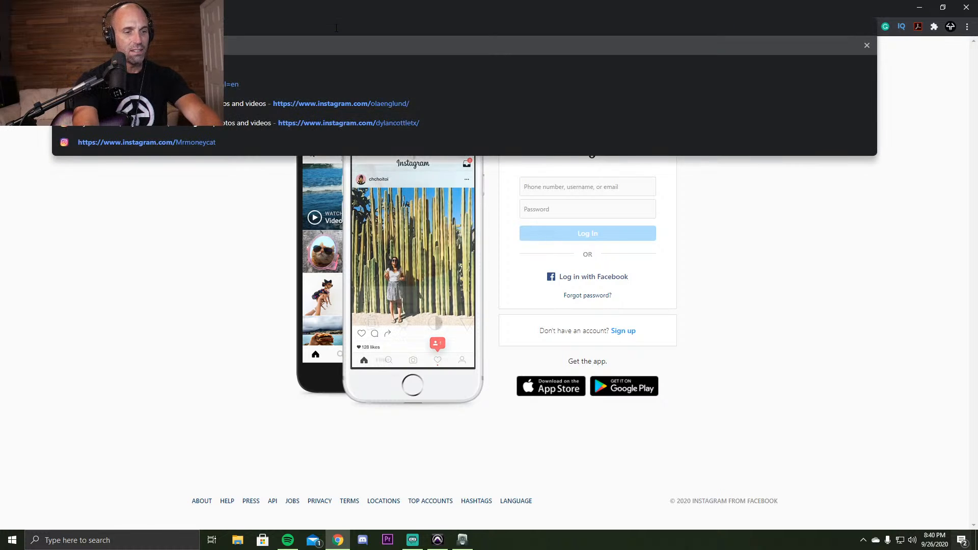
key(Return)
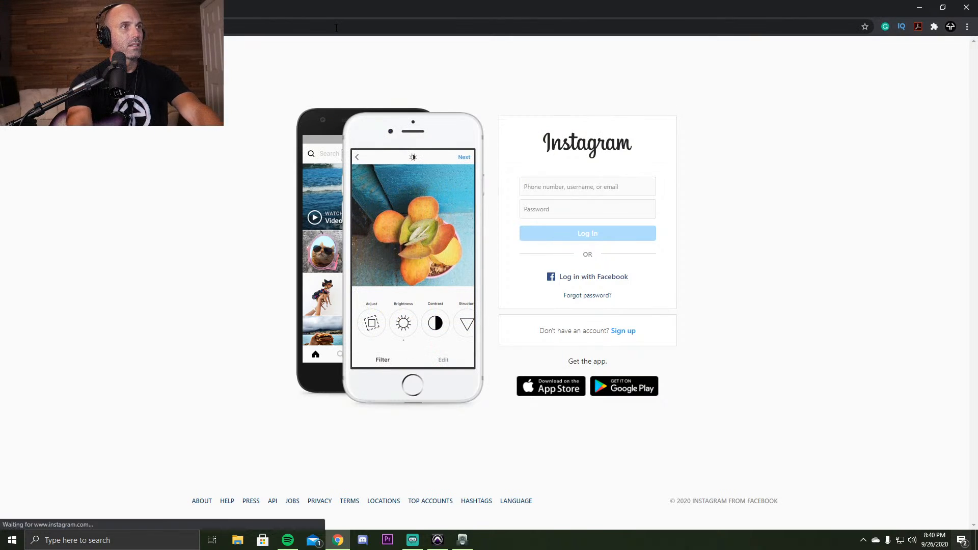
Browse the posts and related accounts on the thick44 profile, dismiss the login prompts, and close the browser.
scroll(481, 238, down, 4)
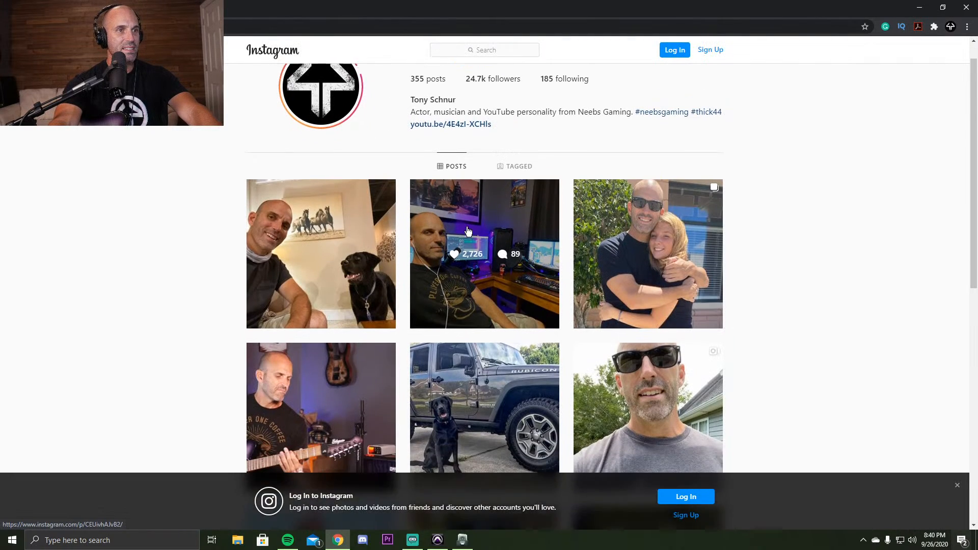
scroll(481, 238, down, 2)
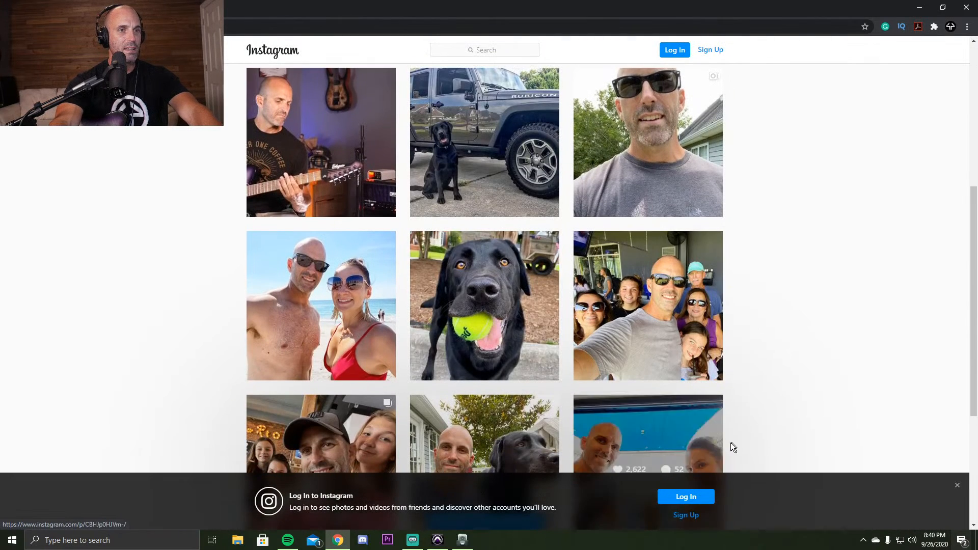
click(957, 490)
scroll(612, 382, down, 5)
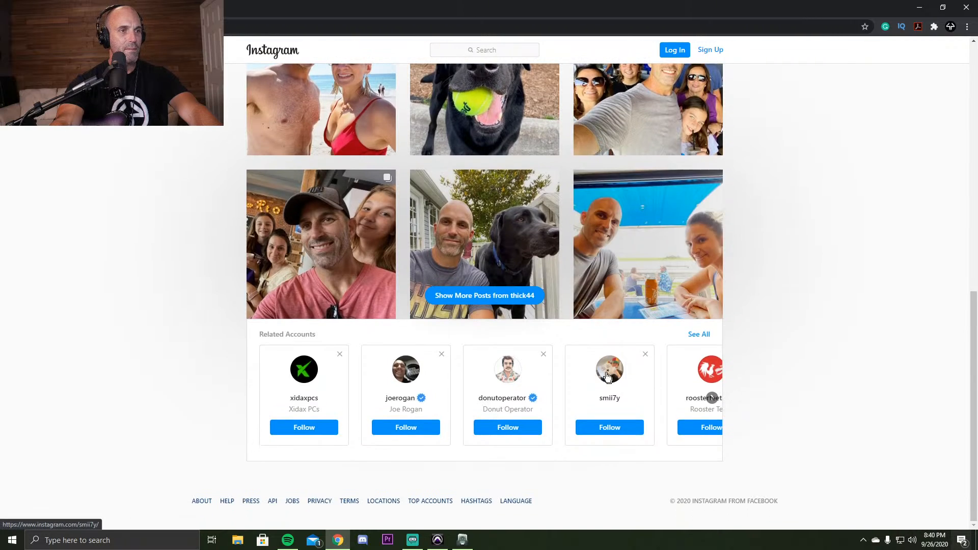
scroll(605, 360, up, 5)
scroll(605, 360, up, 6)
scroll(552, 307, down, 10)
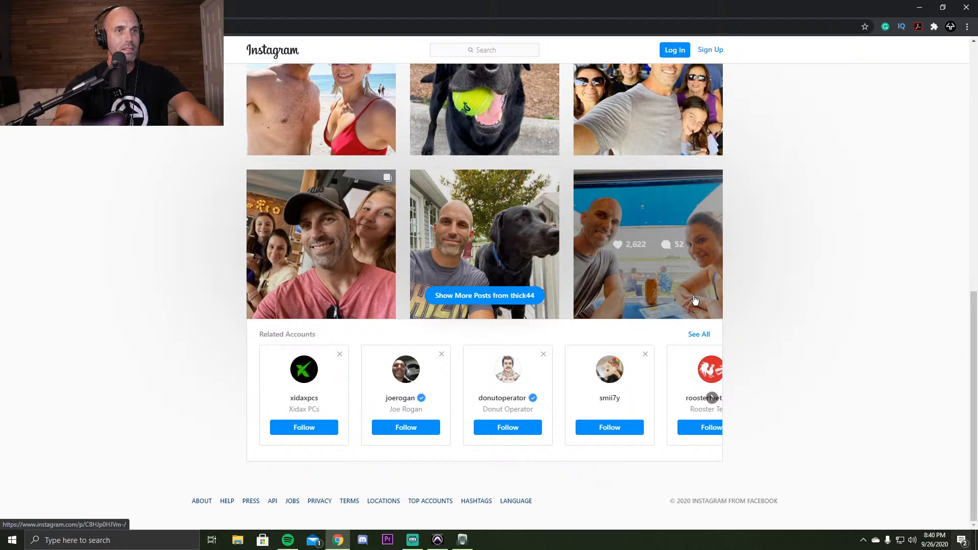
scroll(694, 300, up, 5)
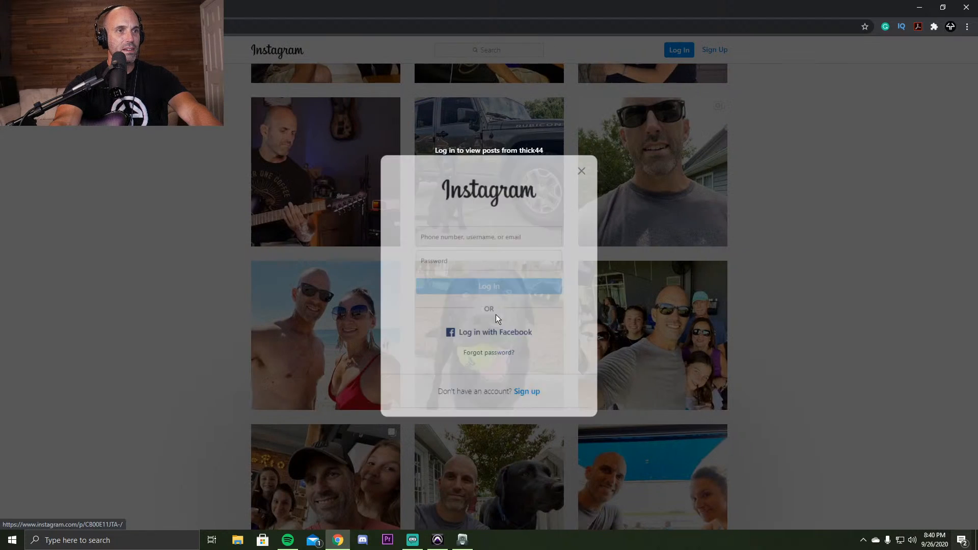
click(581, 171)
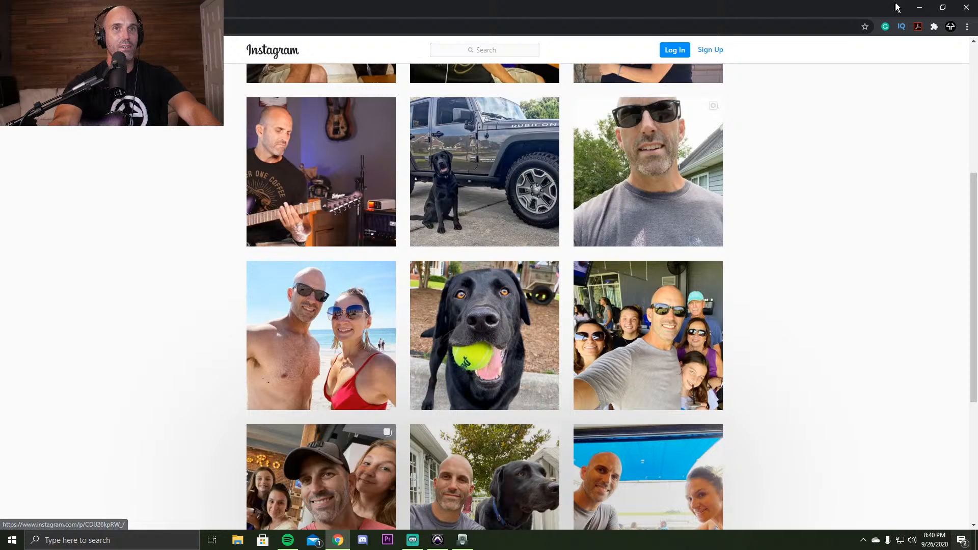
click(966, 7)
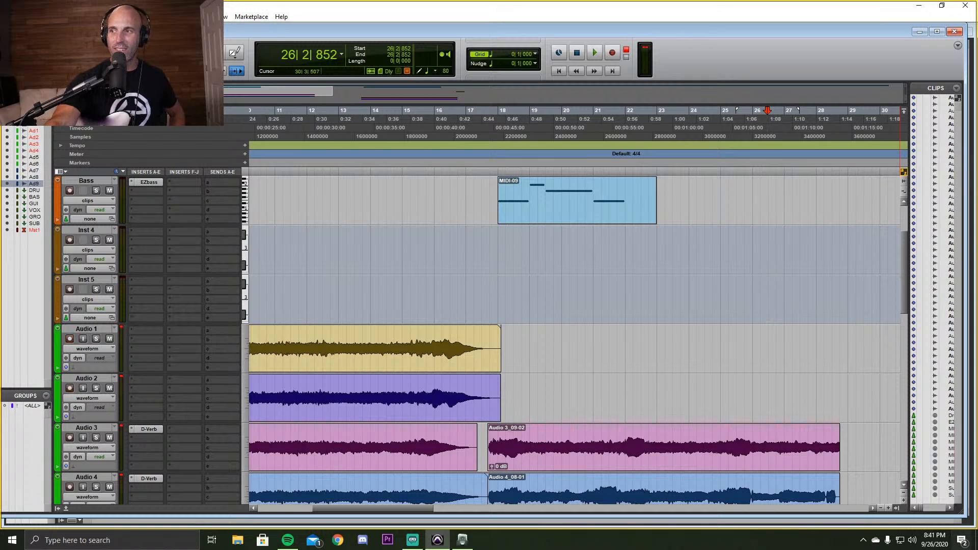
Save the current session and start opening another one, browsing to the Music folder.
click(10, 17)
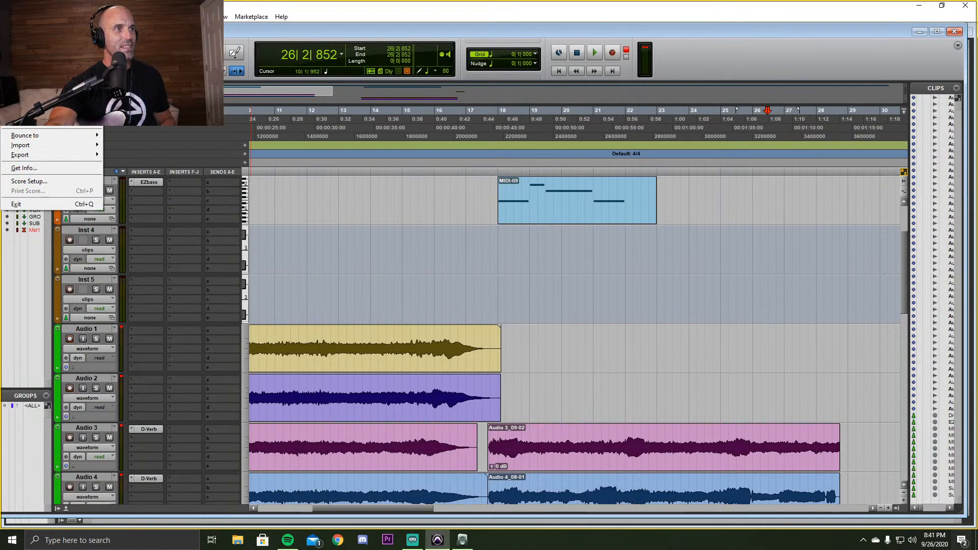
click(23, 69)
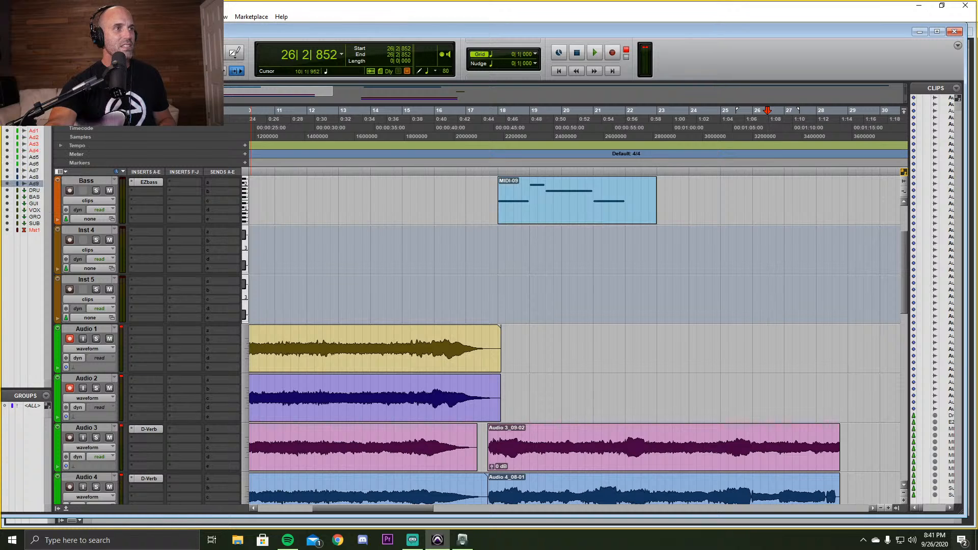
click(9, 17)
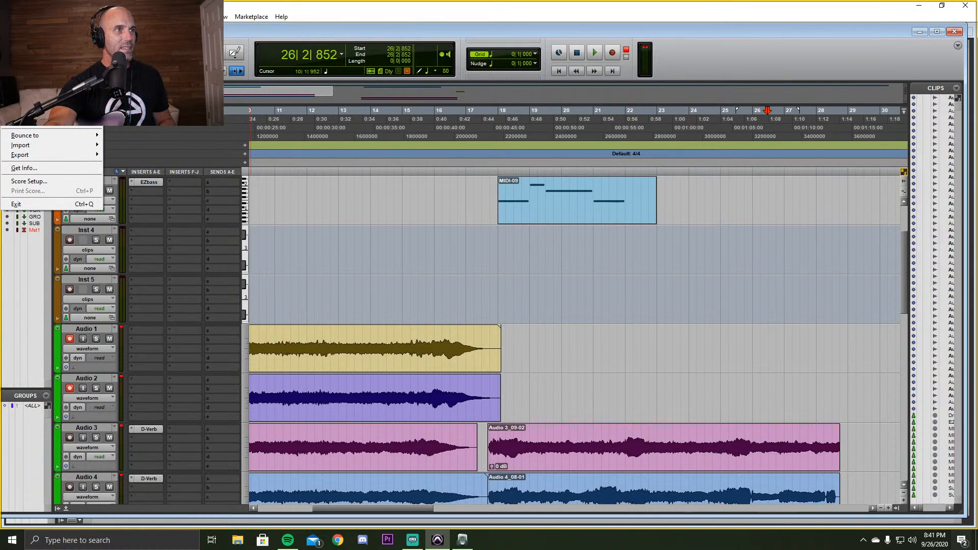
mouse_move(31, 47)
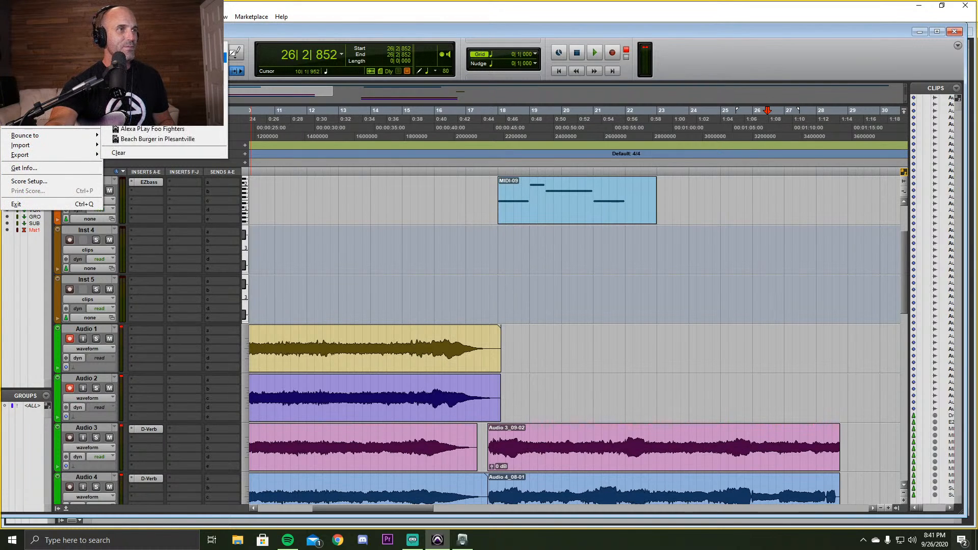
click(31, 38)
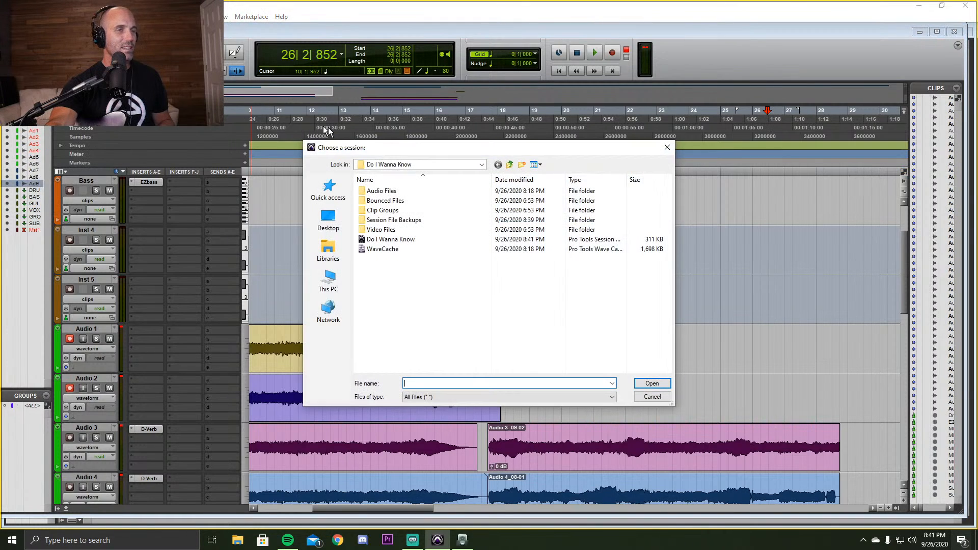
click(510, 164)
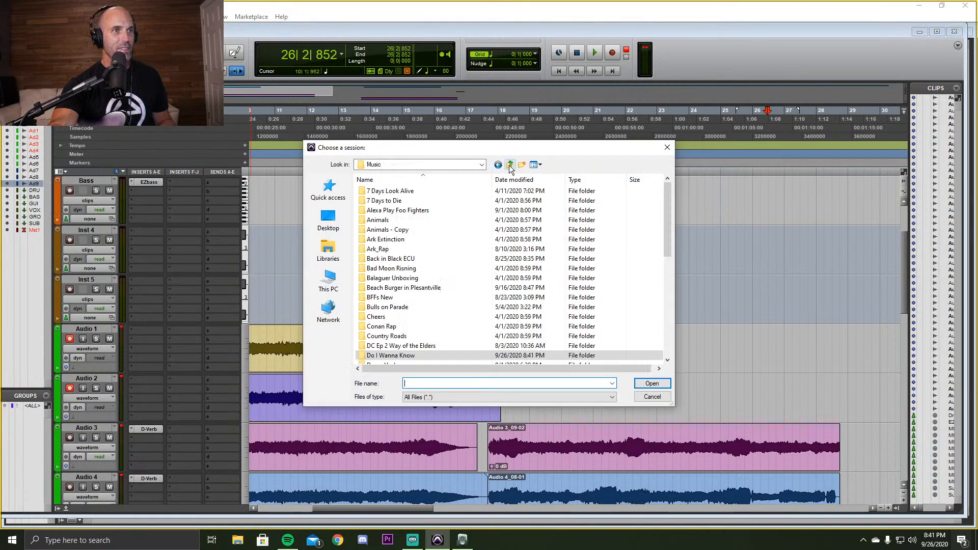
Open the Ready For It3.recovered session from the nested Ready For It folder, declining the detailed report and the missing plug-in purchase.
scroll(424, 290, down, 10)
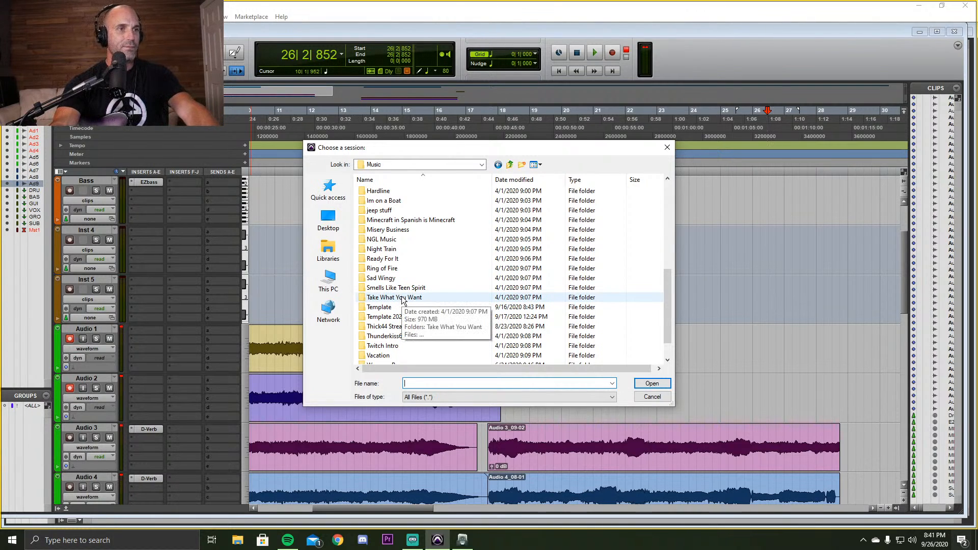
double_click(389, 259)
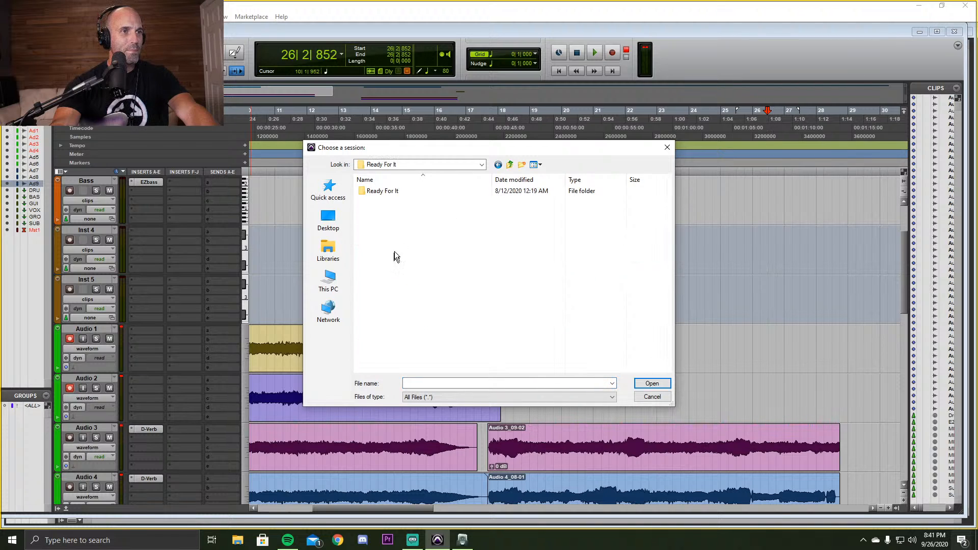
double_click(386, 192)
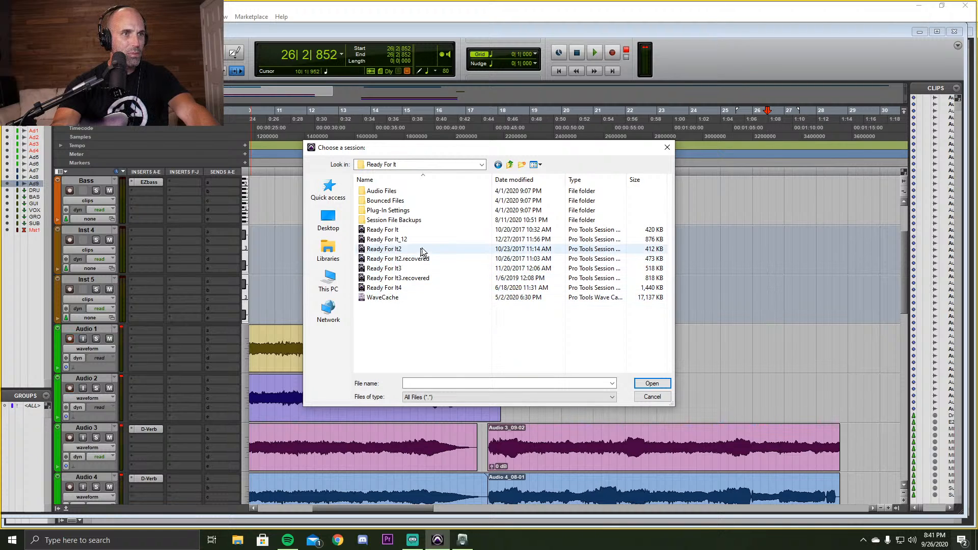
click(377, 278)
click(656, 385)
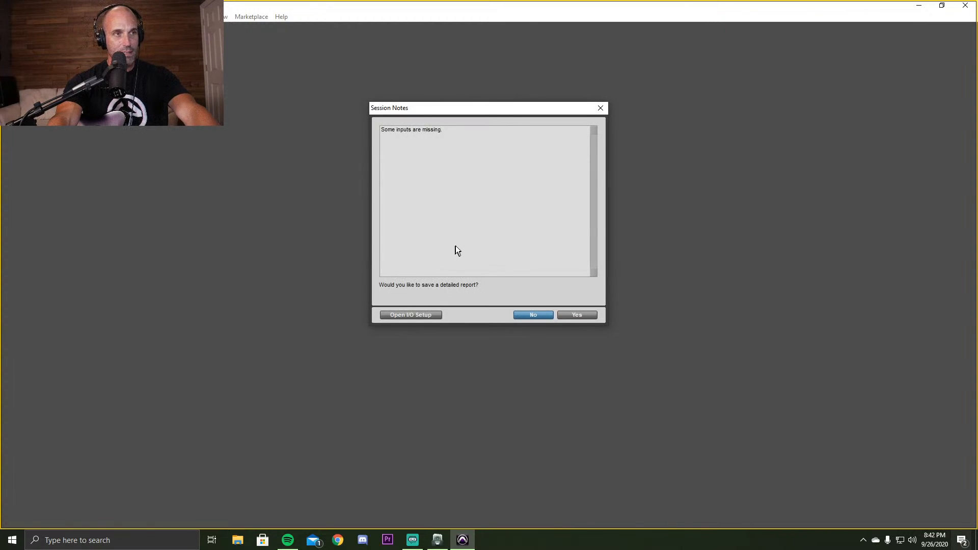
click(533, 316)
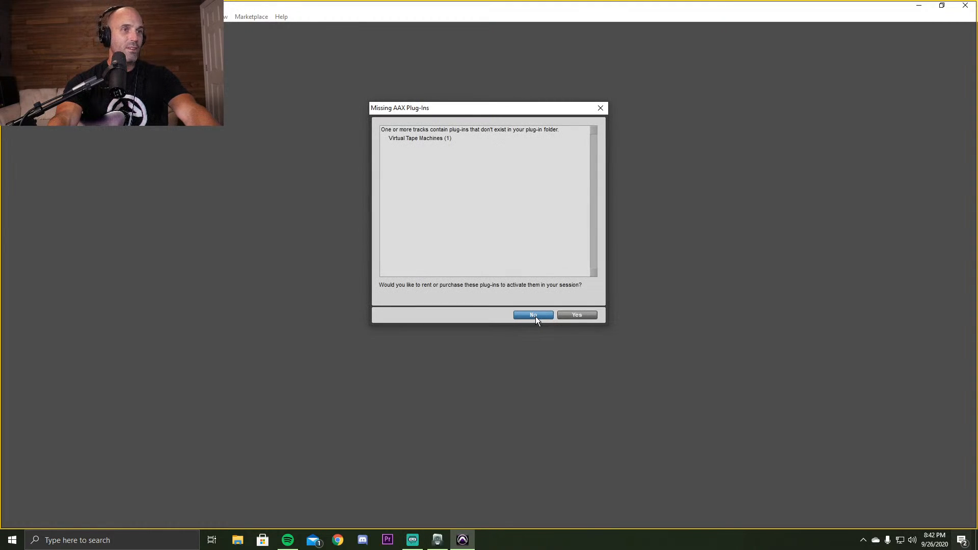
click(535, 315)
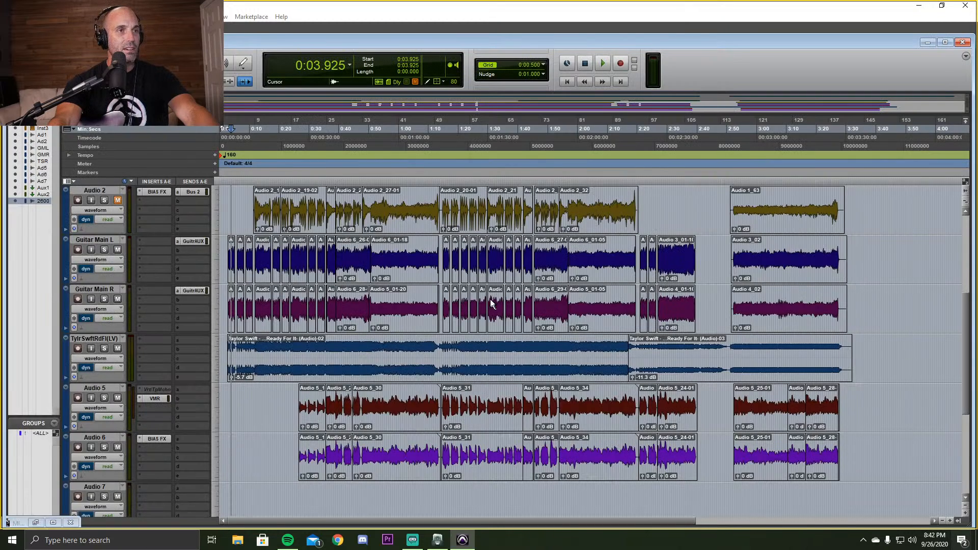
Place the edit cursor at 0:02.517 and examine the drum, guitar, reference audio and aux tracks near the song's start.
scroll(252, 274, up, 2)
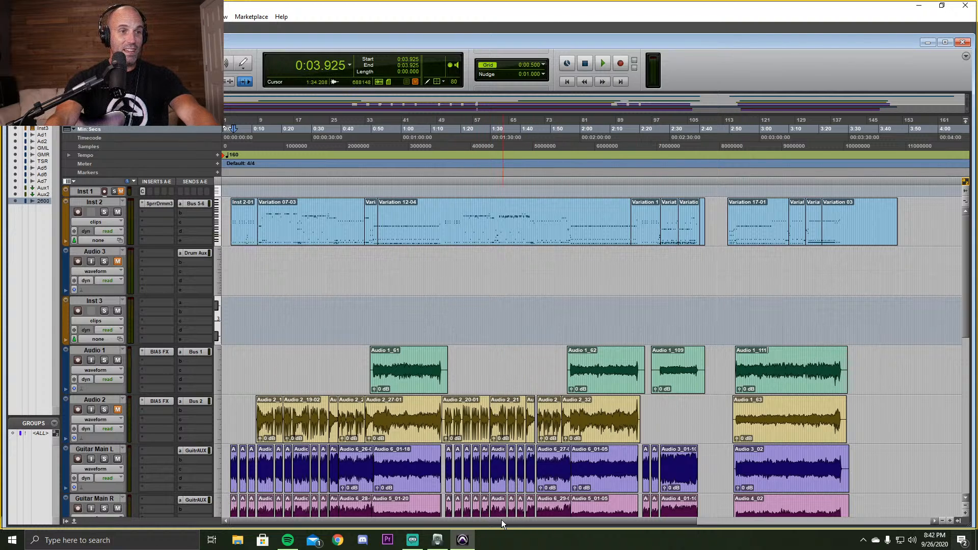
key(t)
key(t)
key(t)
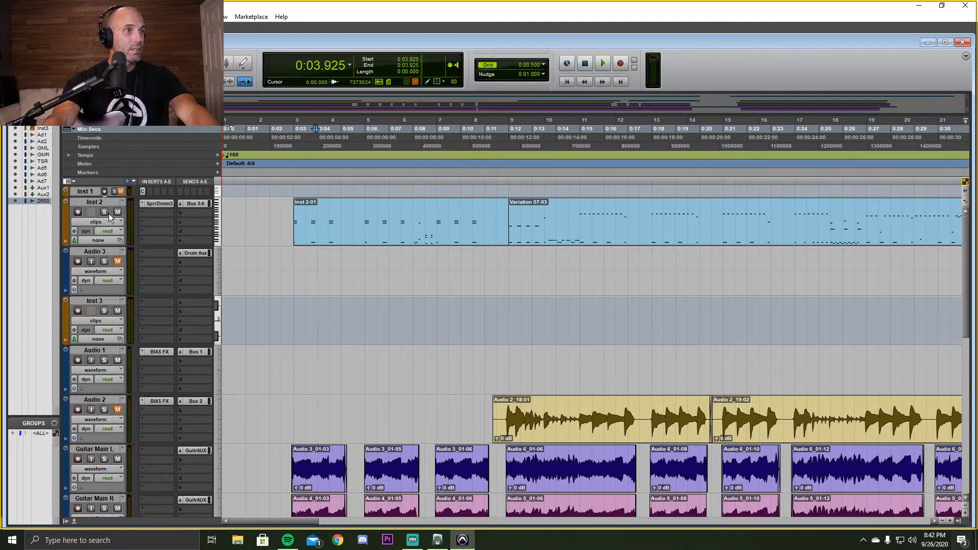
click(281, 218)
scroll(282, 218, down, 5)
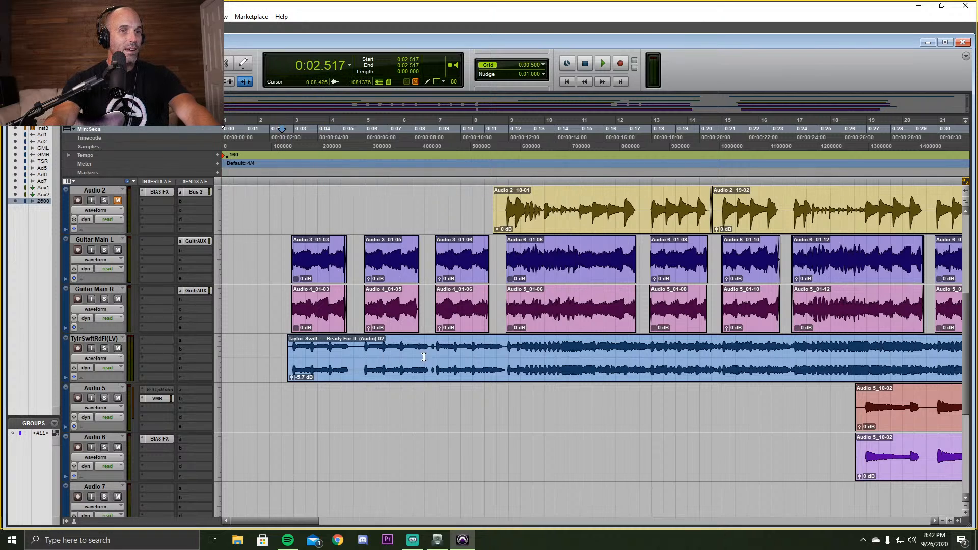
scroll(343, 361, down, 1)
scroll(342, 361, down, 3)
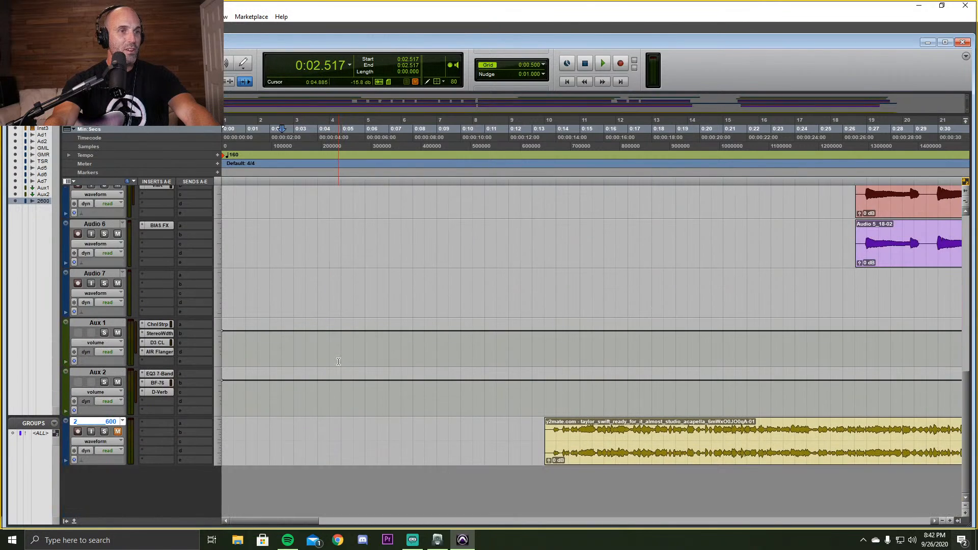
scroll(342, 361, up, 6)
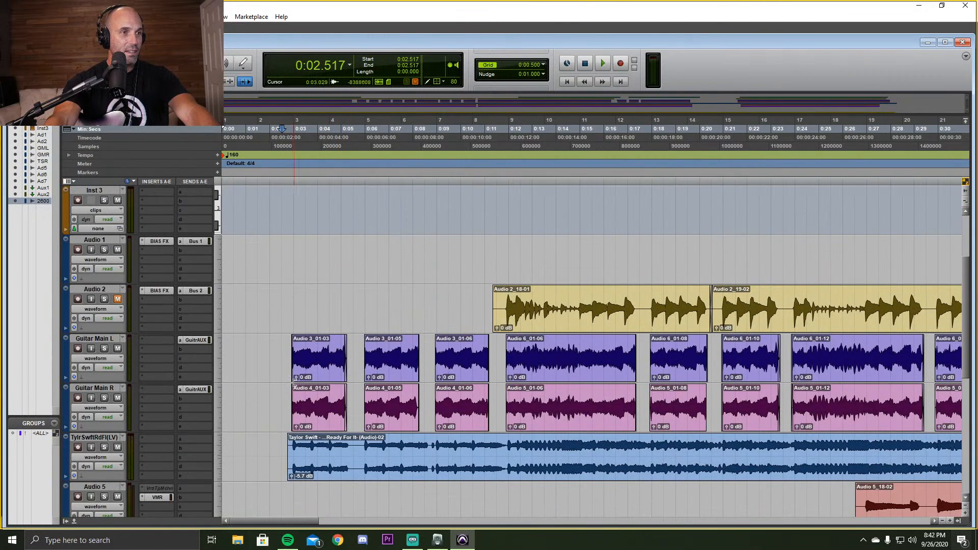
Unmute and solo the acapella track below Aux 2 and audition it briefly from 0:13.696.
scroll(371, 484, down, 2)
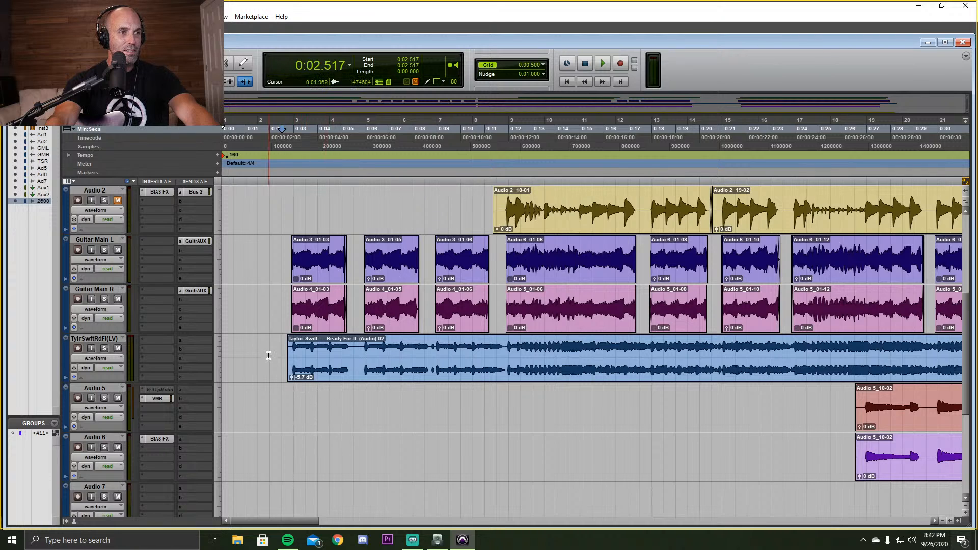
scroll(271, 351, down, 4)
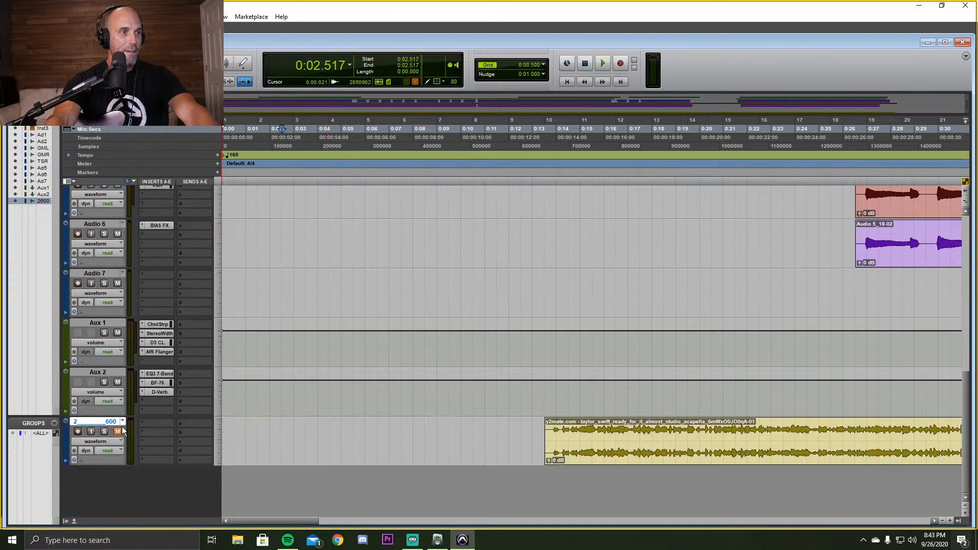
click(103, 431)
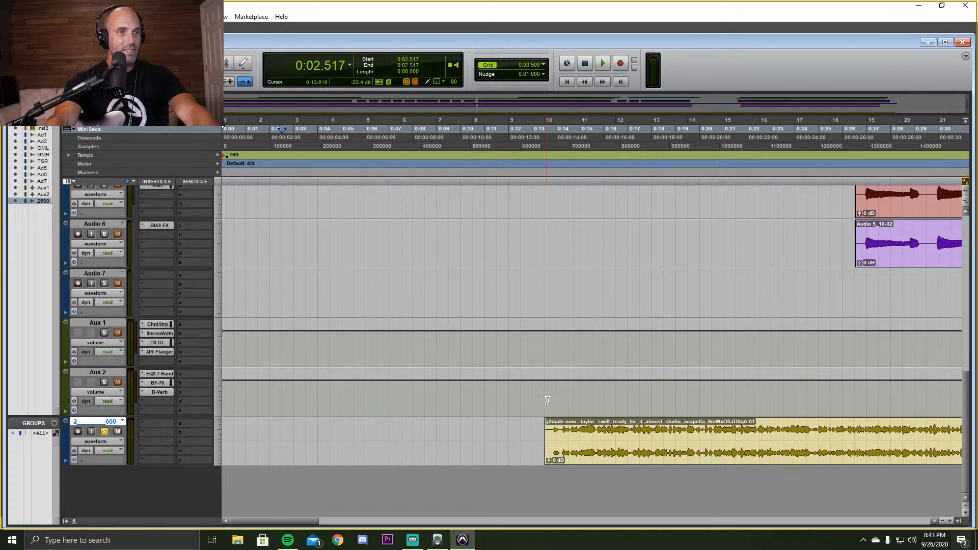
click(549, 397)
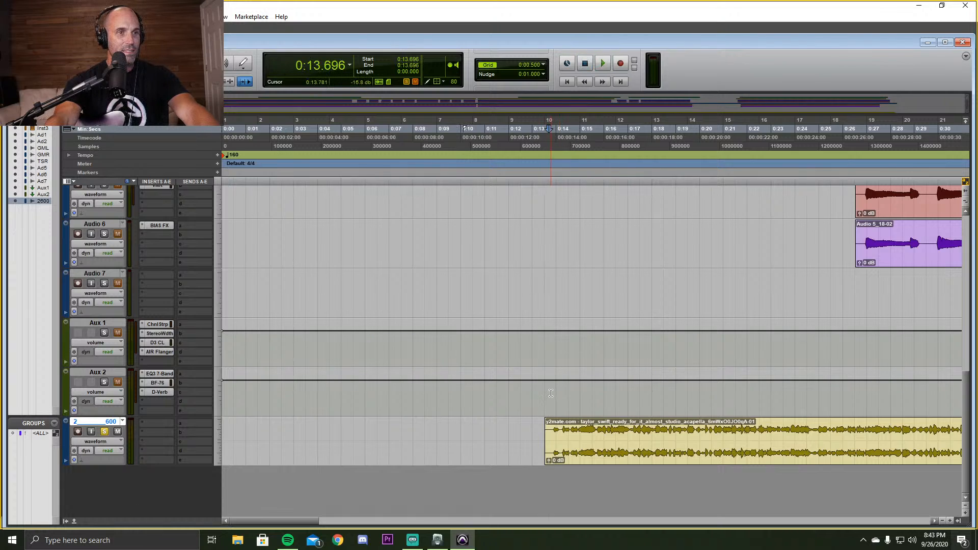
key(space)
key(space)
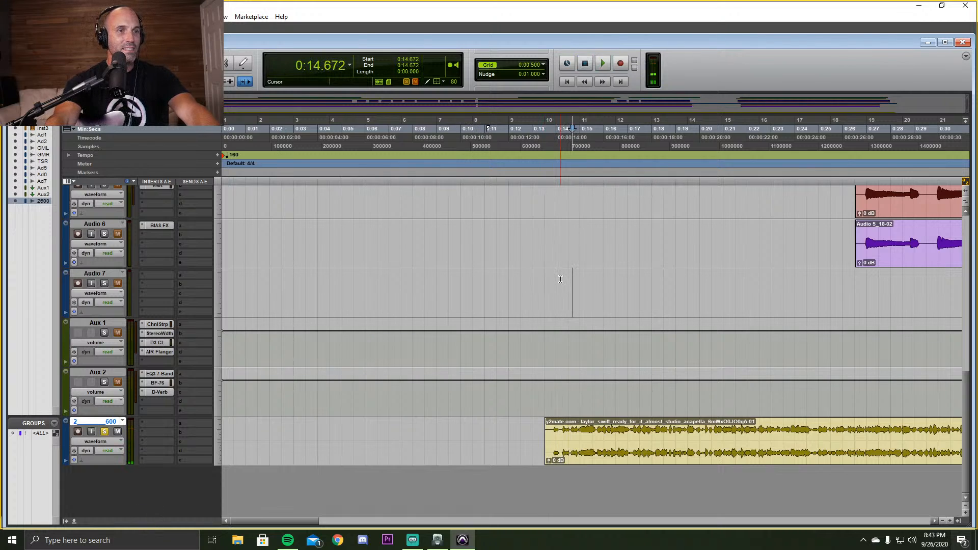
Turn off the solo on the acapella track and mute it again.
scroll(142, 395, up, 3)
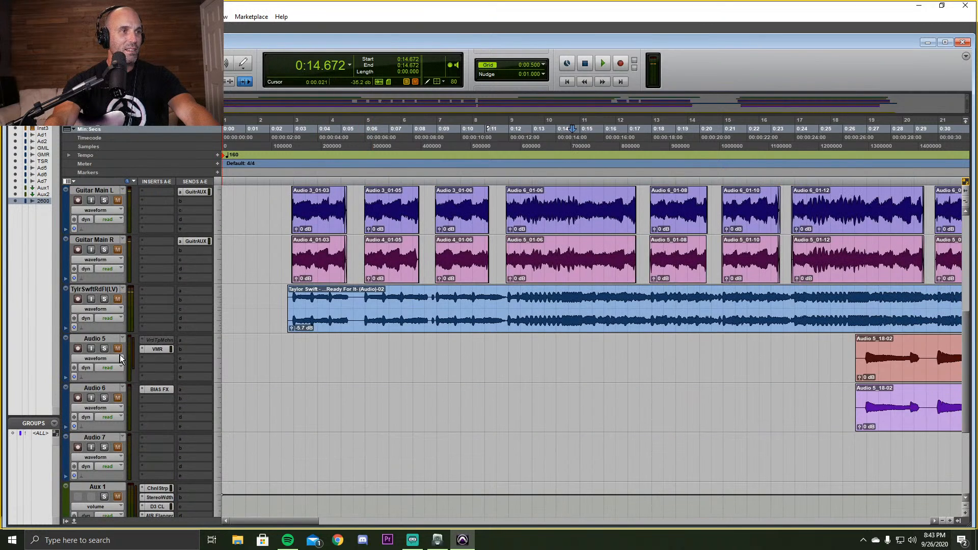
scroll(121, 350, down, 3)
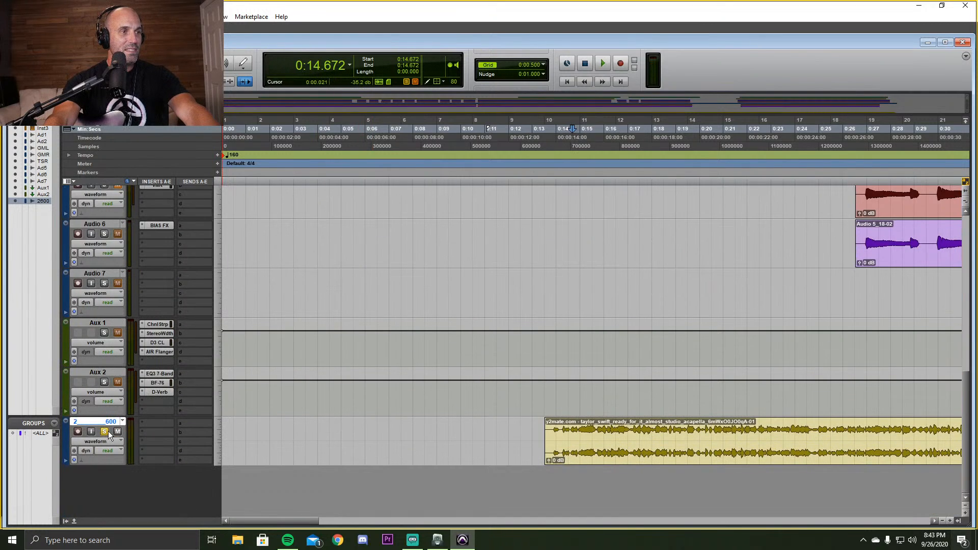
click(118, 431)
scroll(229, 426, up, 4)
scroll(229, 426, down, 4)
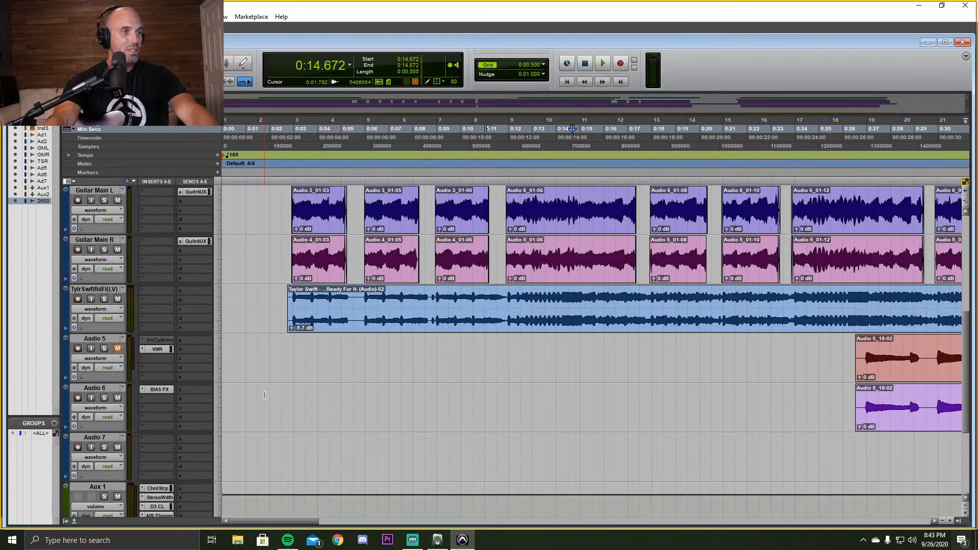
Play the song from 0:02.517, unmute Audio 5 during playback, and stop at 0:26.443.
scroll(265, 397, up, 6)
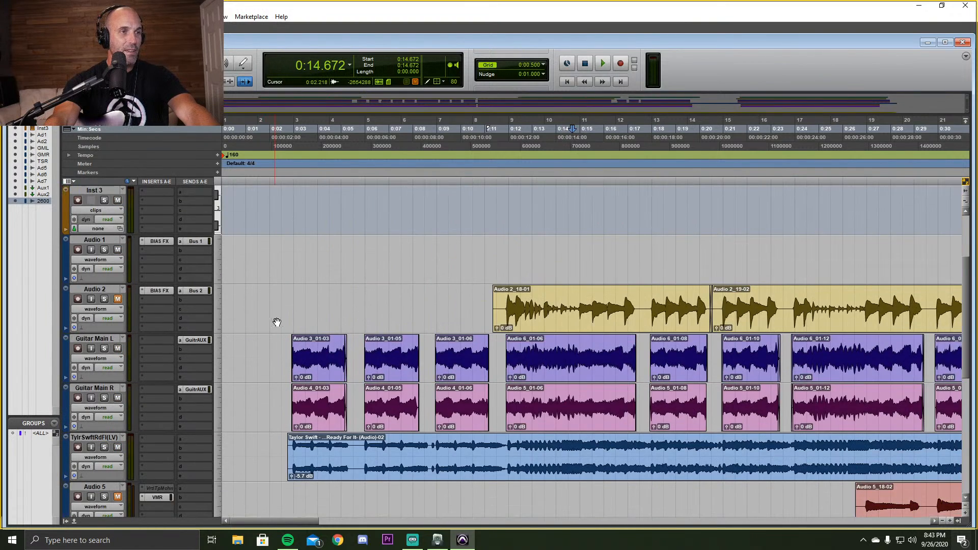
click(281, 345)
key(space)
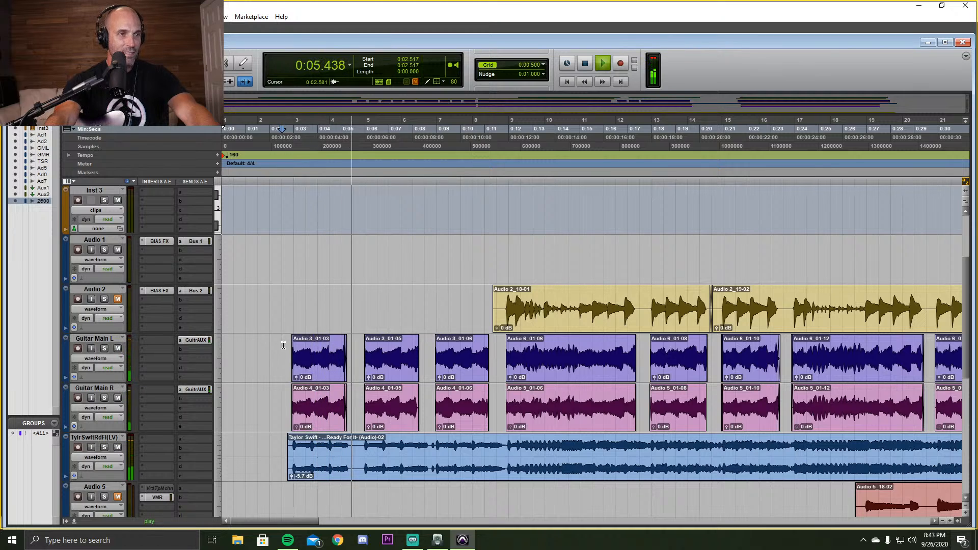
scroll(118, 444, down, 1)
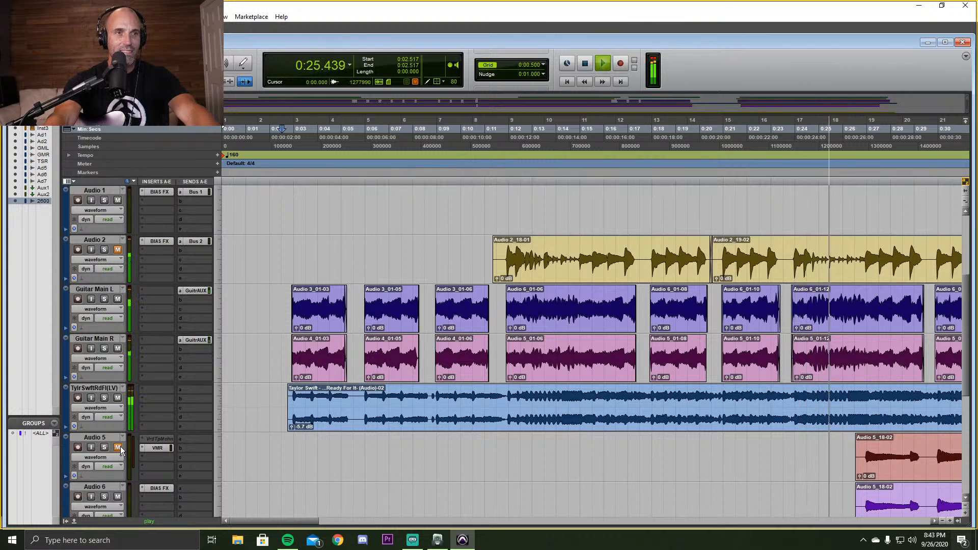
click(118, 447)
key(space)
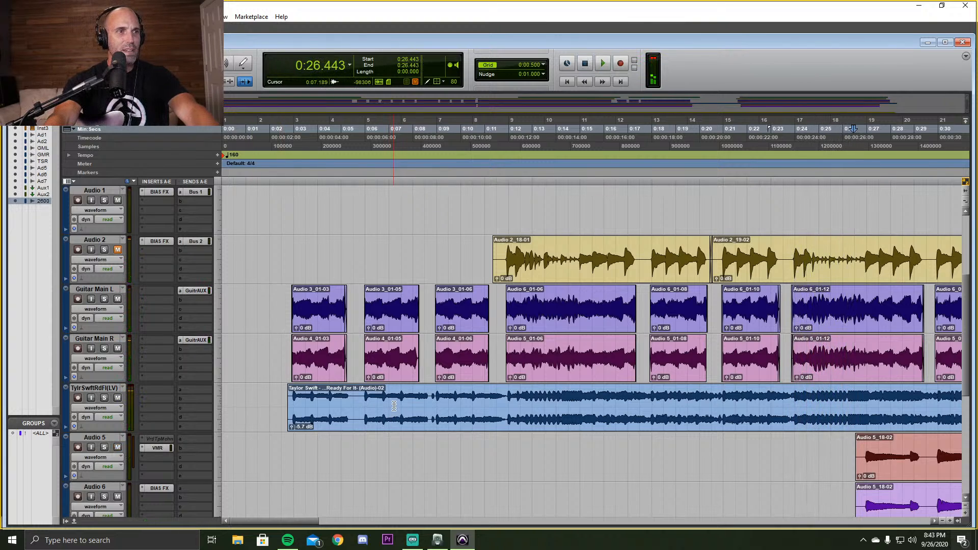
Open the Superior Drummer 3 plug-in on the Inst 2 track, reposition its window, and audition the snare.
scroll(347, 422, down, 1)
scroll(349, 426, up, 4)
scroll(451, 436, down, 3)
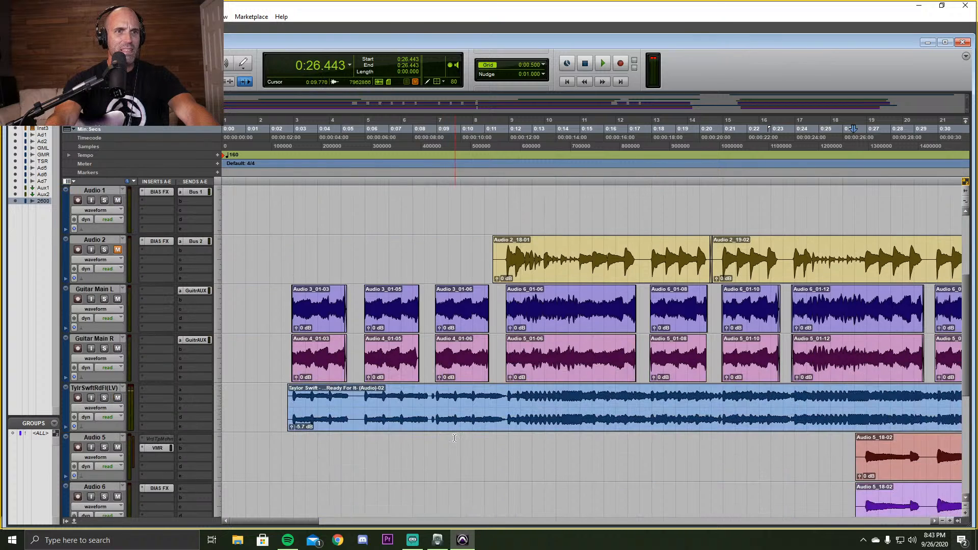
scroll(453, 437, up, 2)
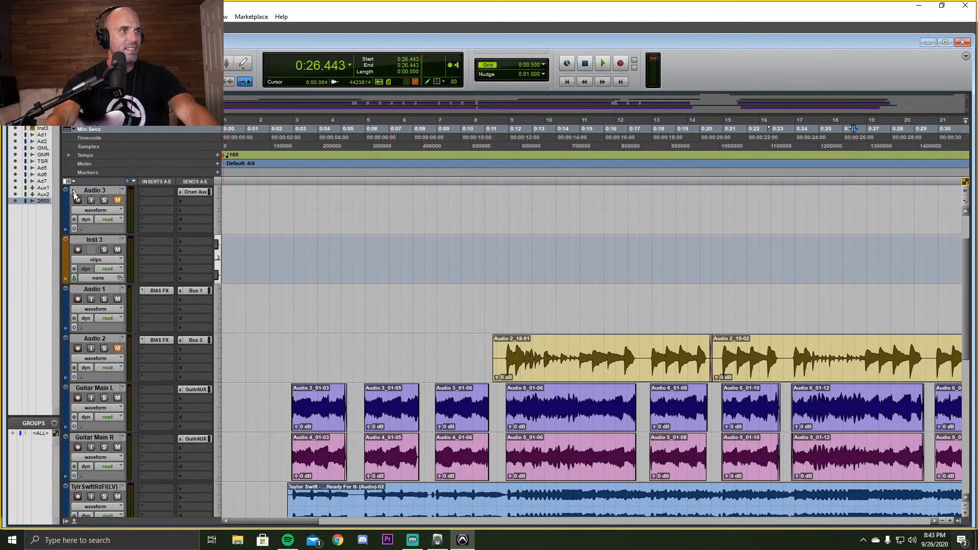
scroll(397, 285, up, 1)
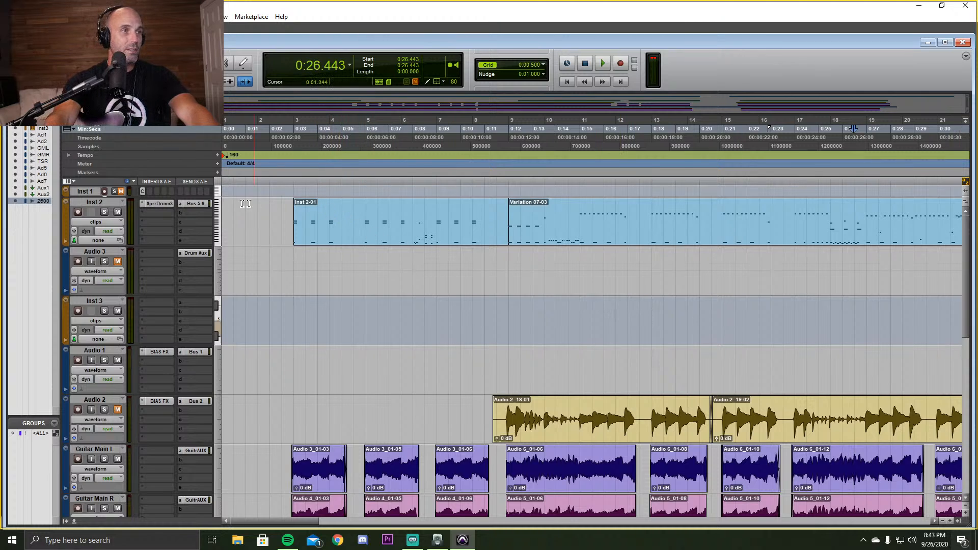
click(154, 202)
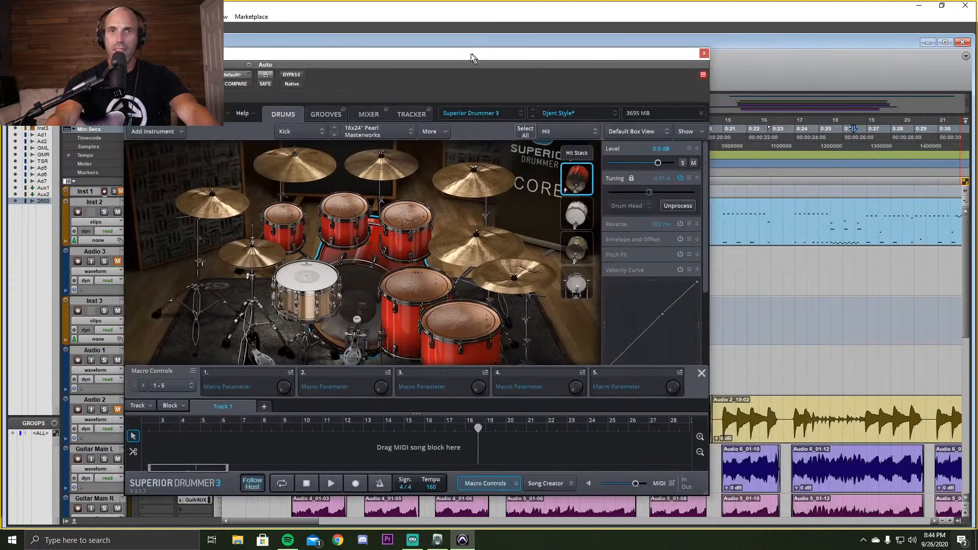
drag(470, 53, 532, 56)
click(386, 270)
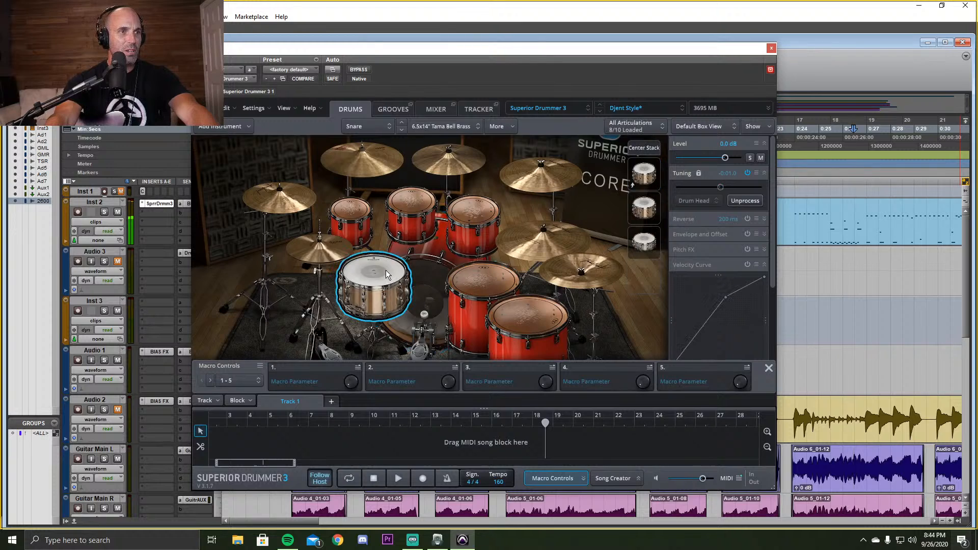
Preview the Verse 03 Robotics 150 BPM and Verse 01 Cataclysm 184 BPM grooves in the drum plug-in's groove library.
click(393, 110)
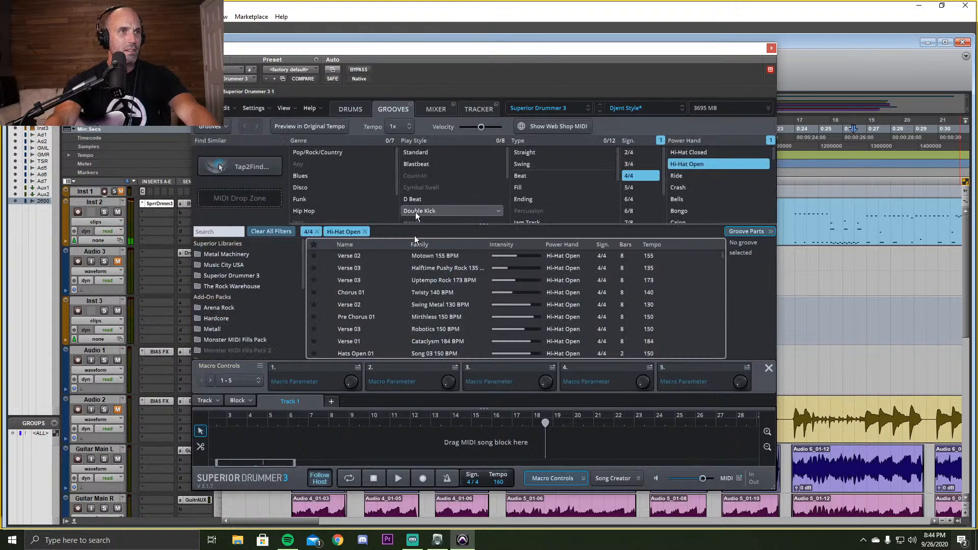
click(329, 329)
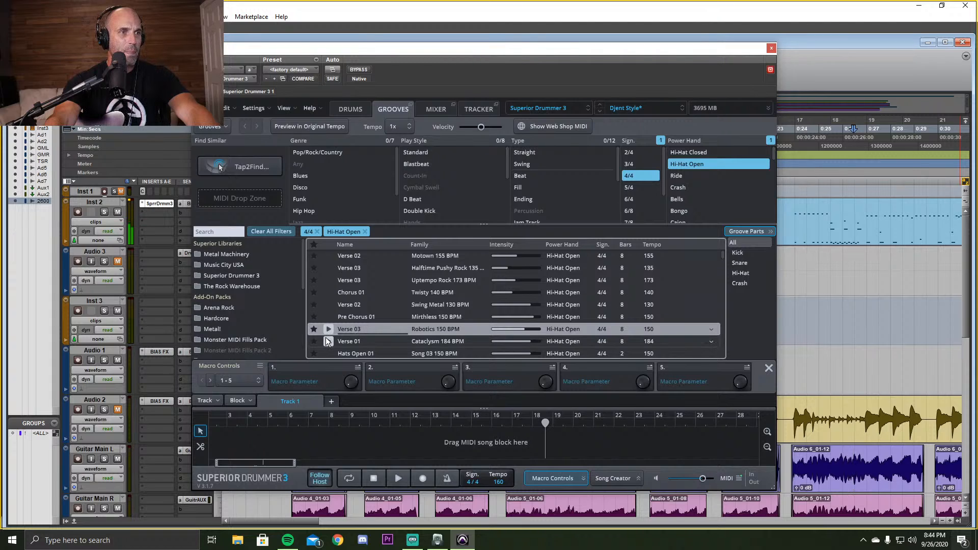
click(325, 339)
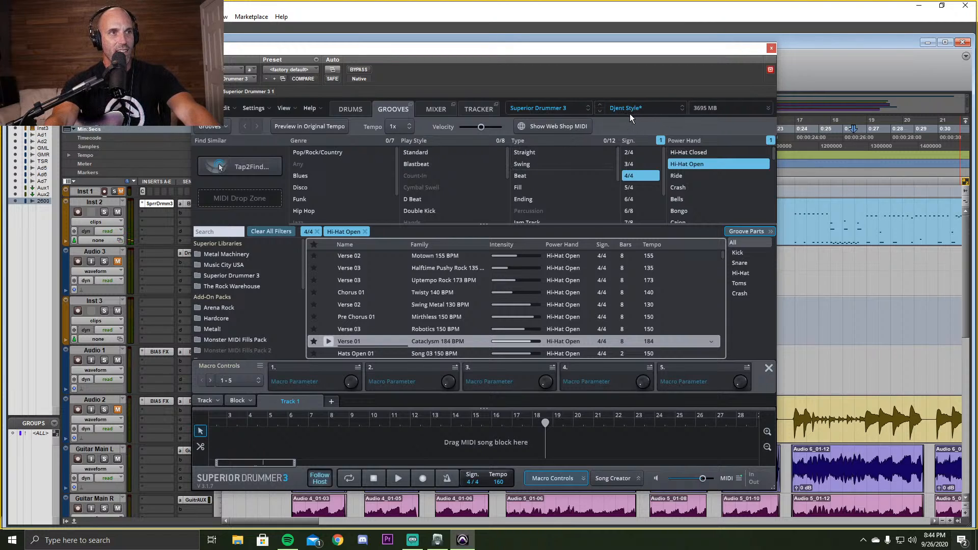
Return to the drum kit view, audition the hi-hat, two cymbals and the snare, and close the drum plug-in.
click(362, 110)
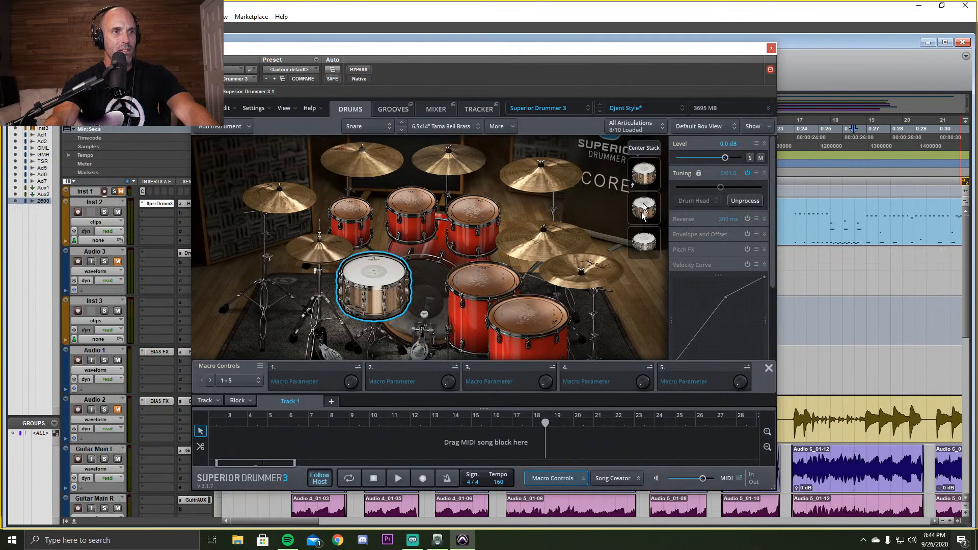
click(326, 255)
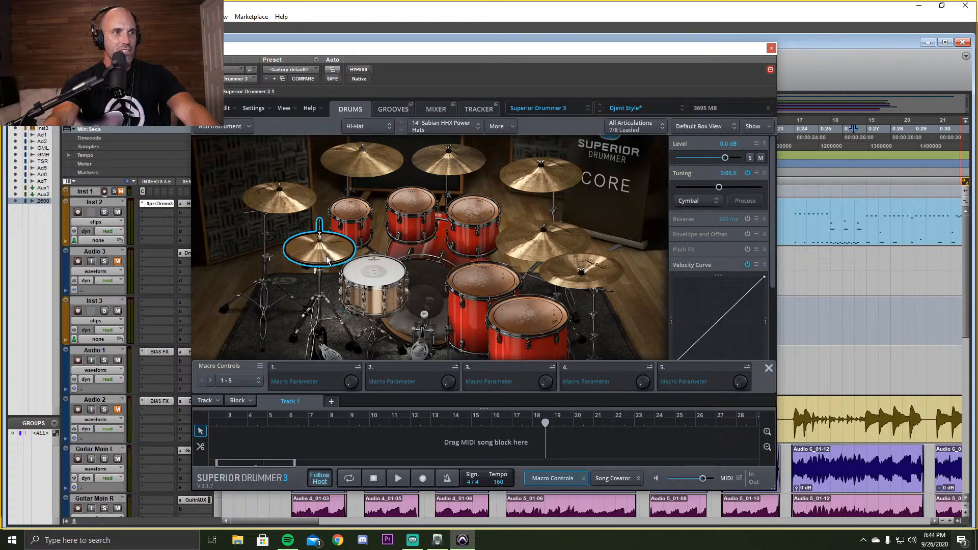
click(275, 198)
click(363, 166)
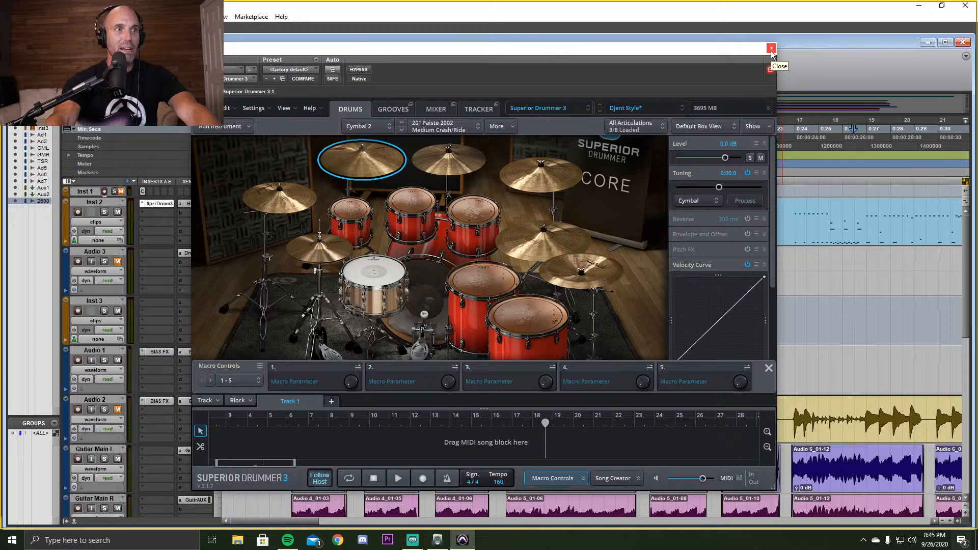
click(378, 272)
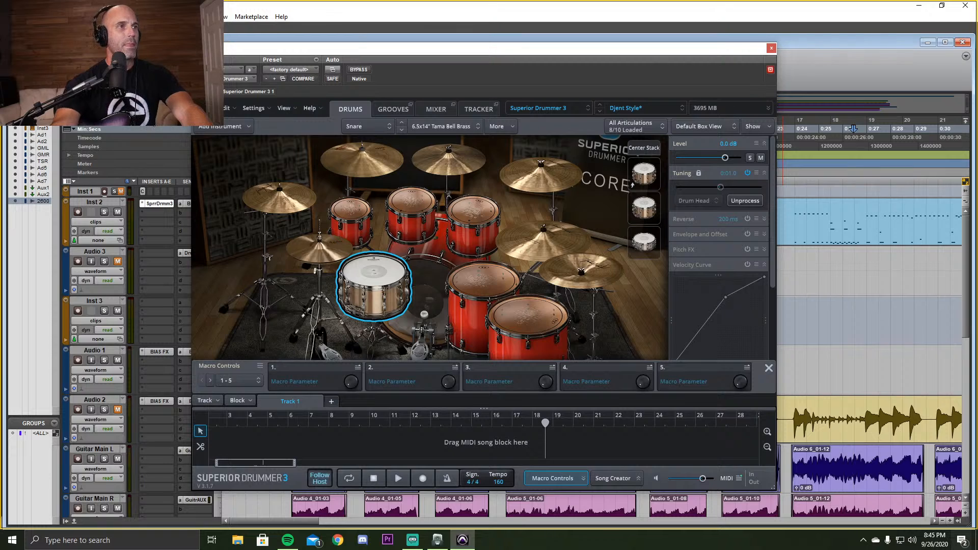
click(771, 49)
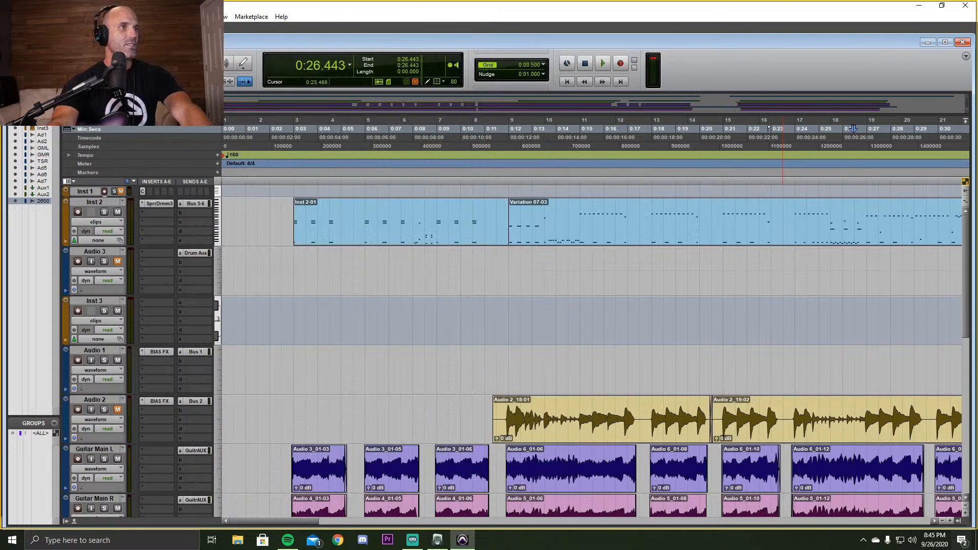
Start opening another session and browse up from the Ready For It folder to the Music folder.
click(9, 17)
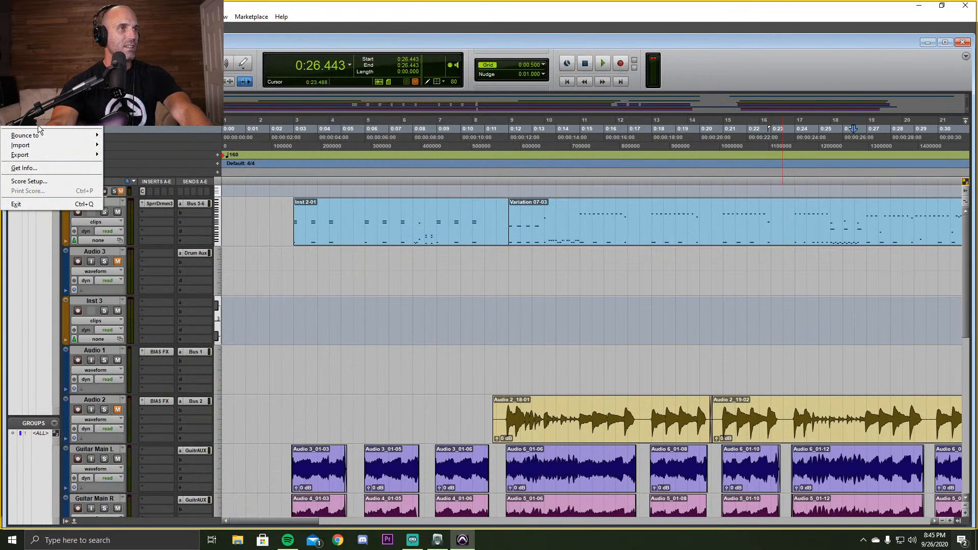
mouse_move(41, 138)
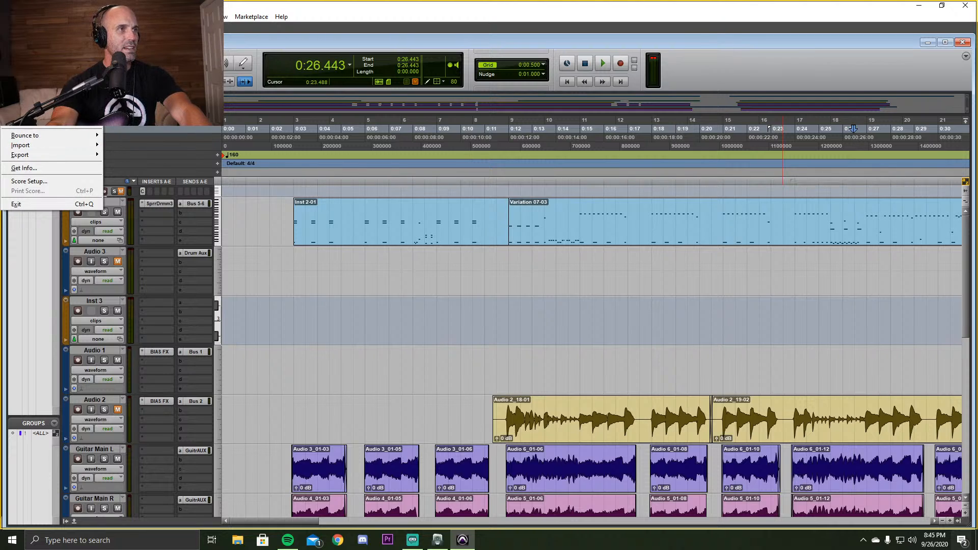
mouse_move(40, 47)
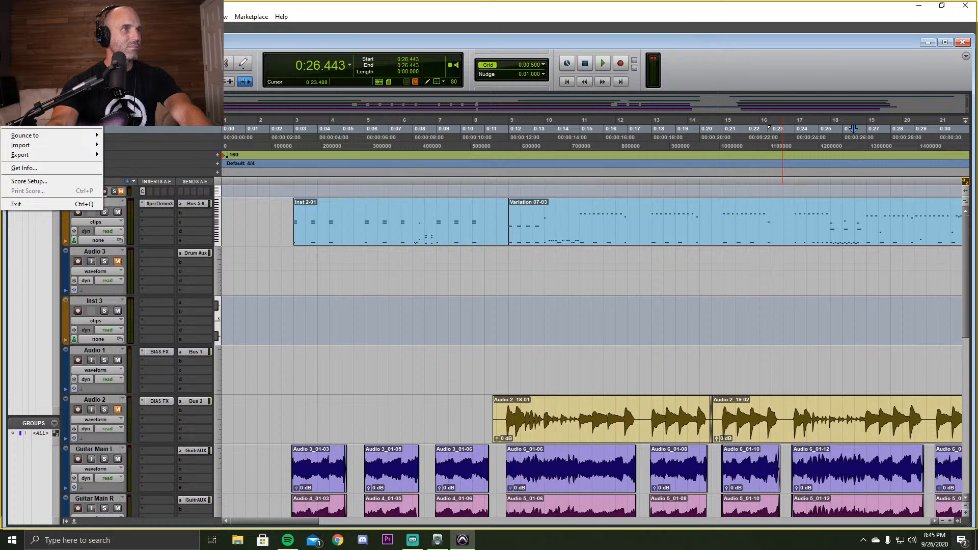
click(40, 38)
click(510, 165)
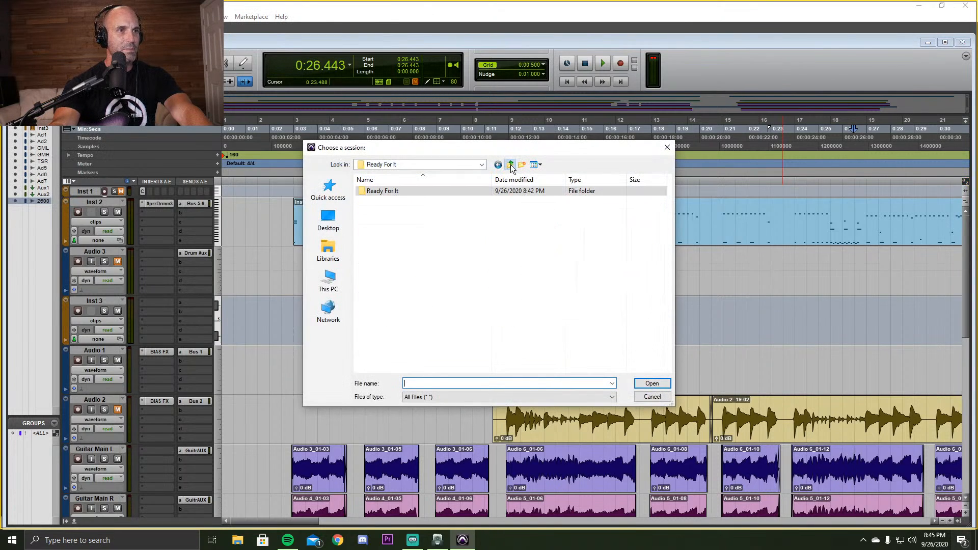
click(511, 165)
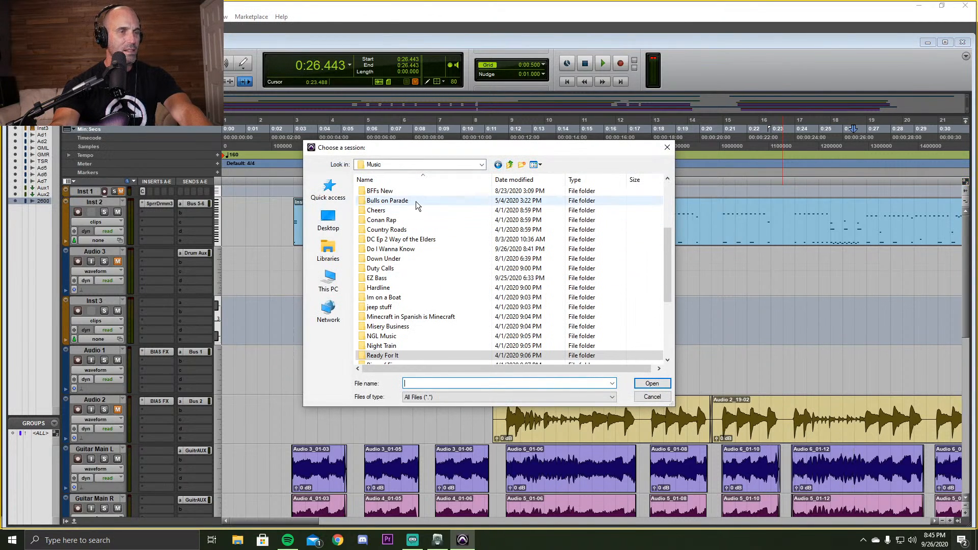
scroll(406, 294, down, 5)
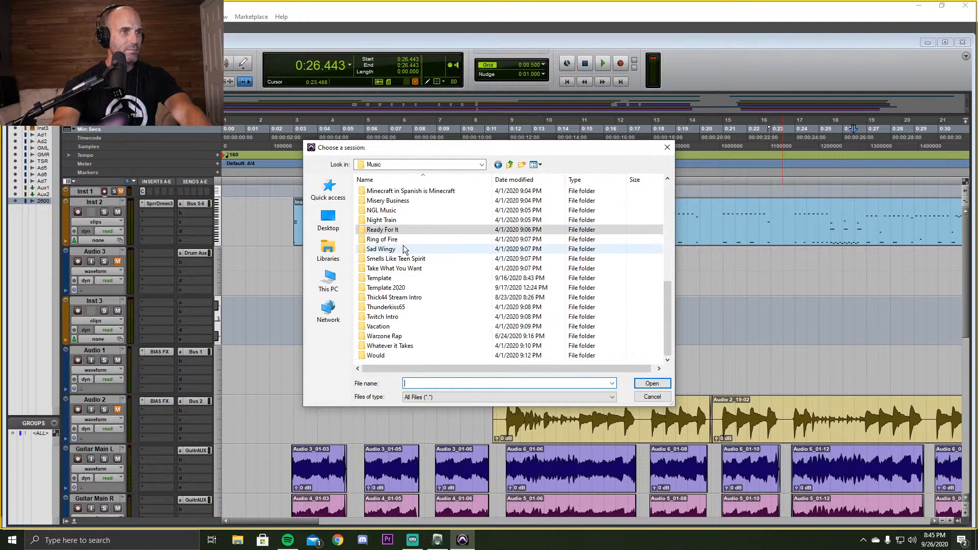
scroll(401, 352, up, 1)
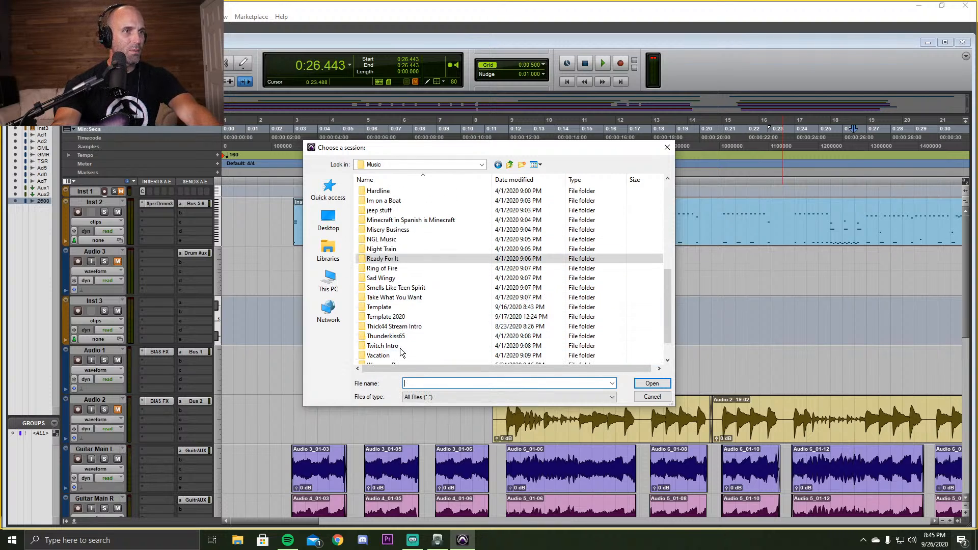
scroll(390, 251, up, 2)
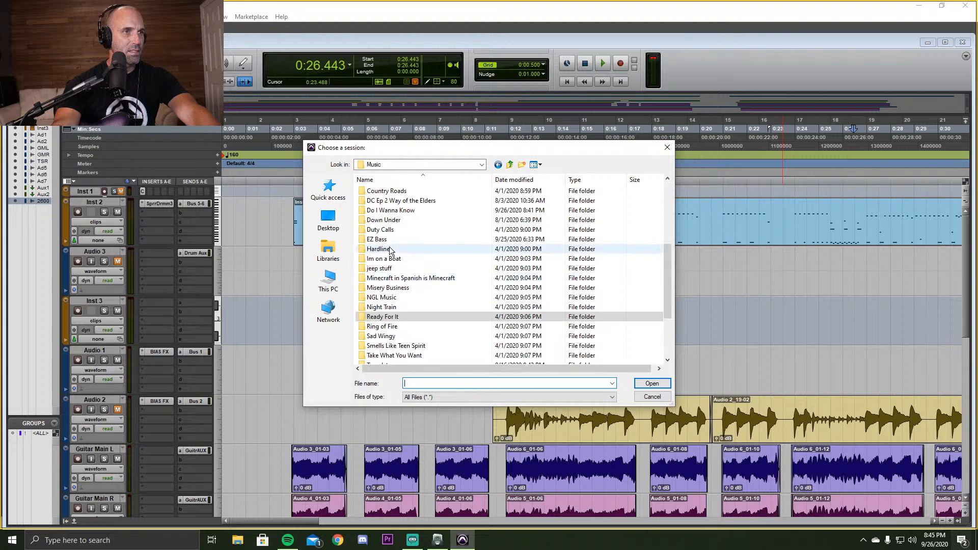
scroll(390, 250, up, 1)
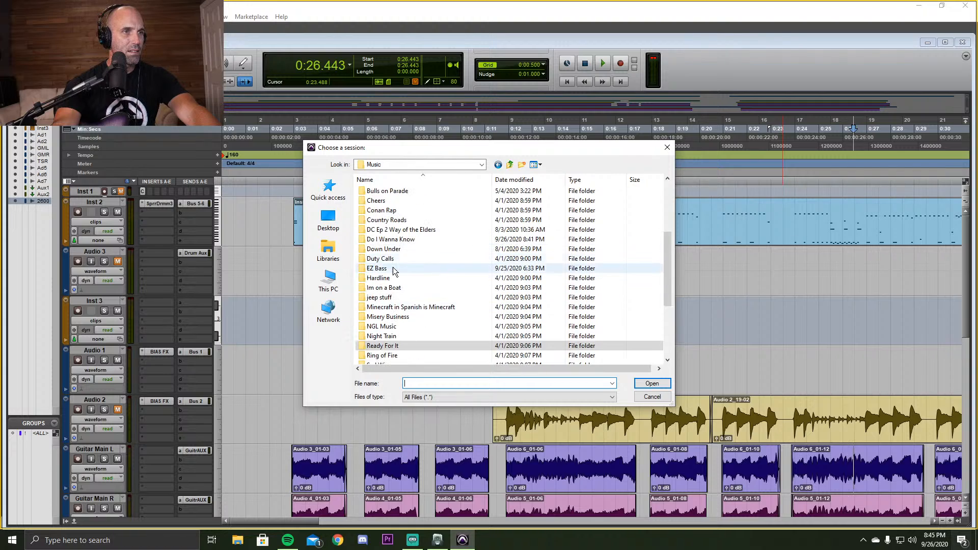
double_click(396, 240)
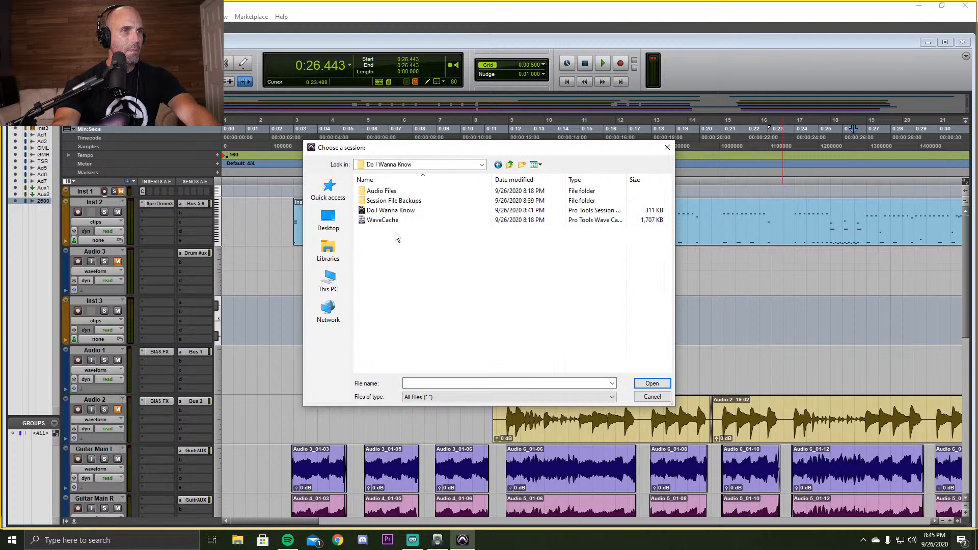
click(510, 165)
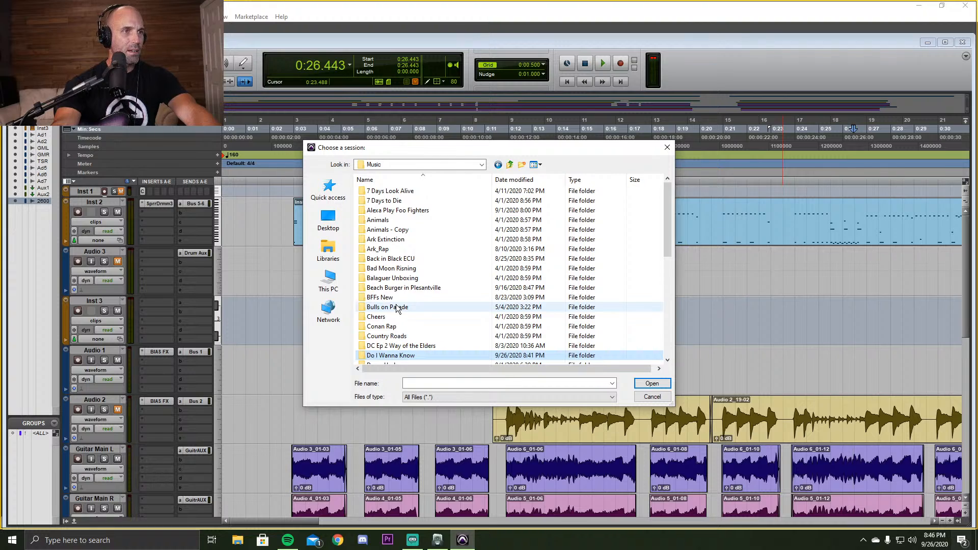
Open the EZ Bass2 session from the EZ Bass folder, discarding changes to Ready For It3.recovered and declining the detailed report.
scroll(398, 310, down, 1)
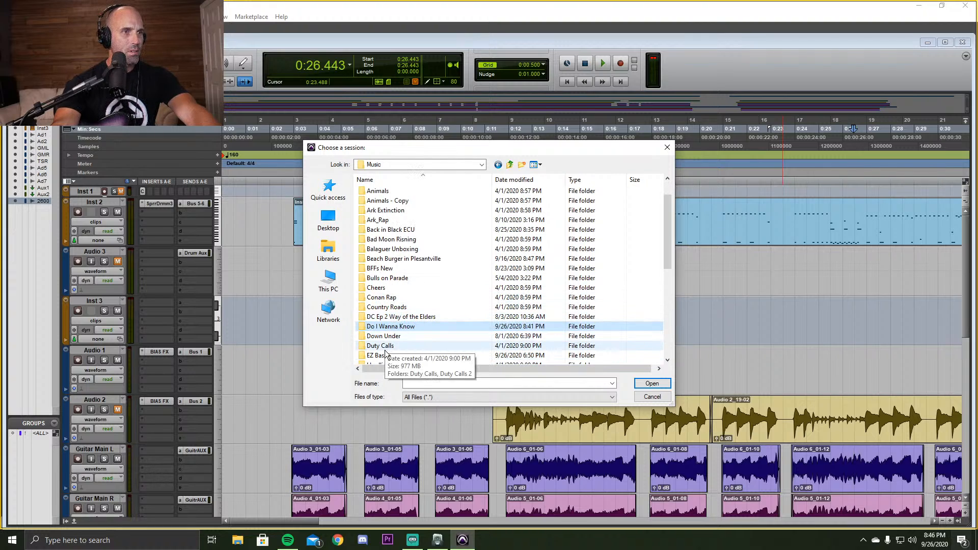
double_click(377, 355)
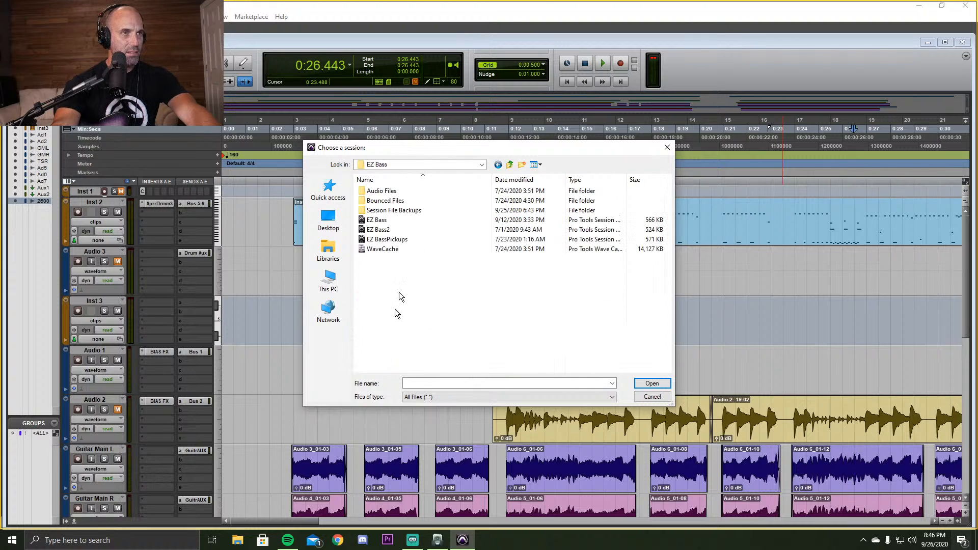
click(381, 230)
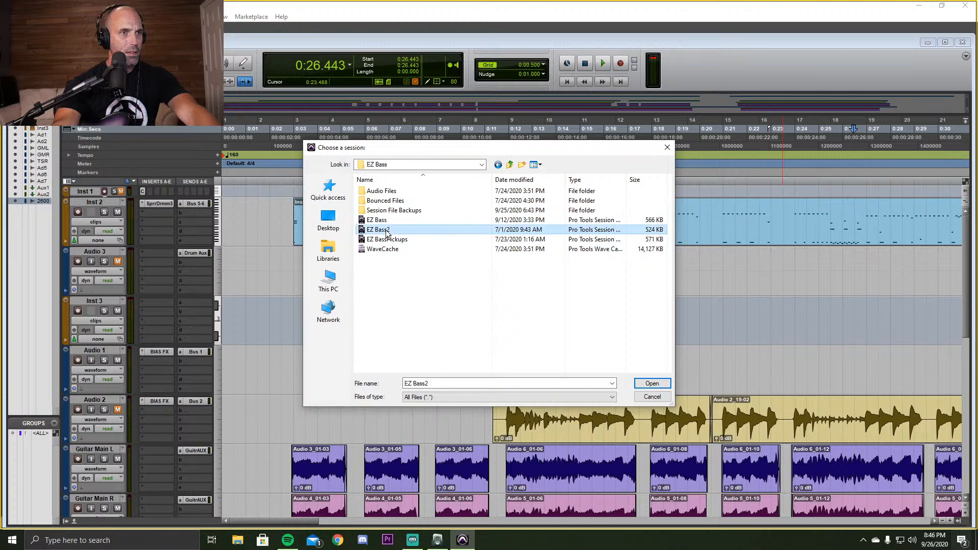
click(648, 379)
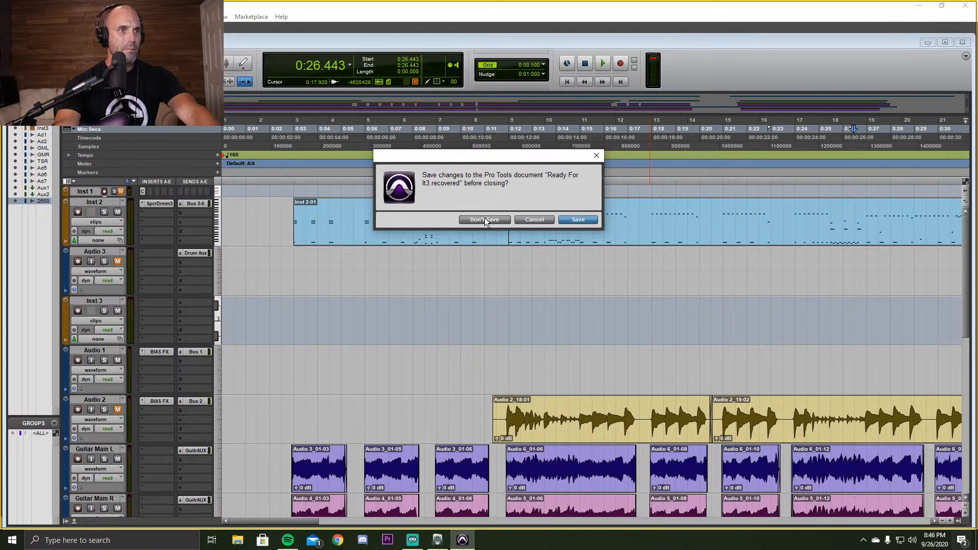
click(484, 219)
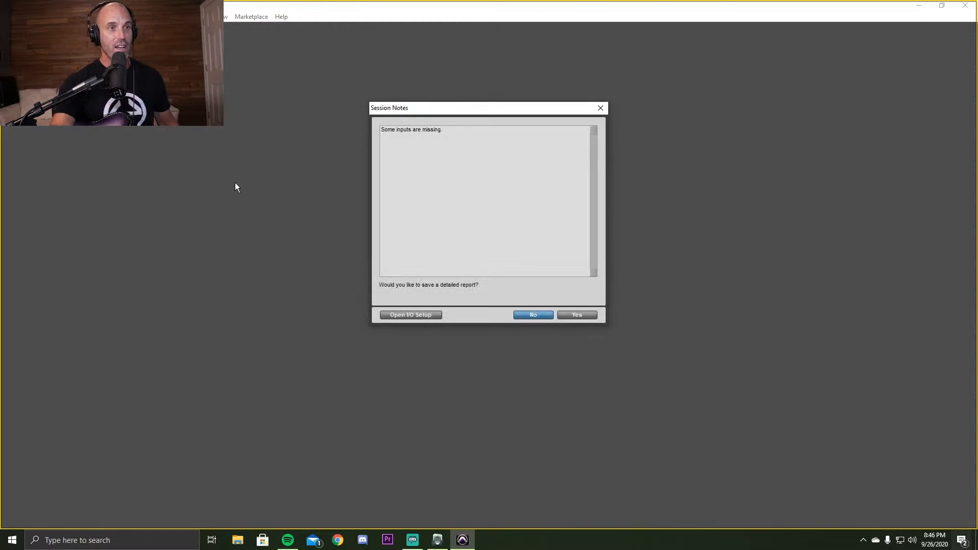
click(536, 315)
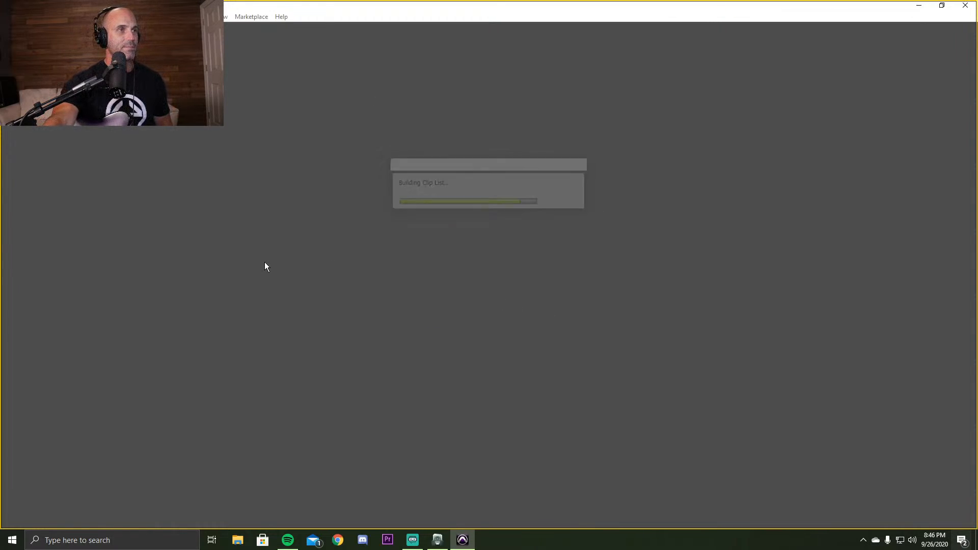
Unmute Audio 1 and Audio 2, and view the kit in the Drums track's Superior Drummer 3 plug-in before closing it.
scroll(447, 330, up, 5)
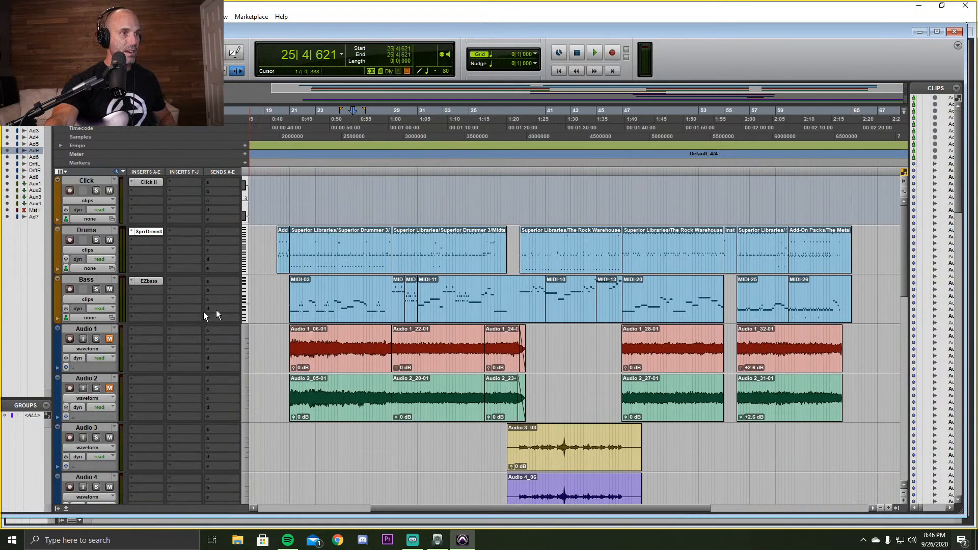
click(110, 388)
click(151, 236)
click(150, 234)
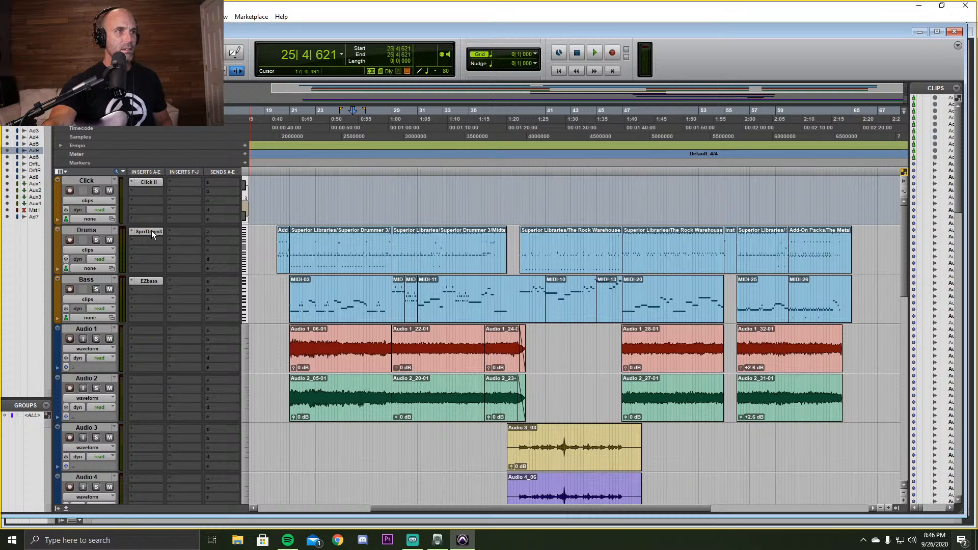
click(148, 232)
drag(622, 78, 586, 67)
click(383, 127)
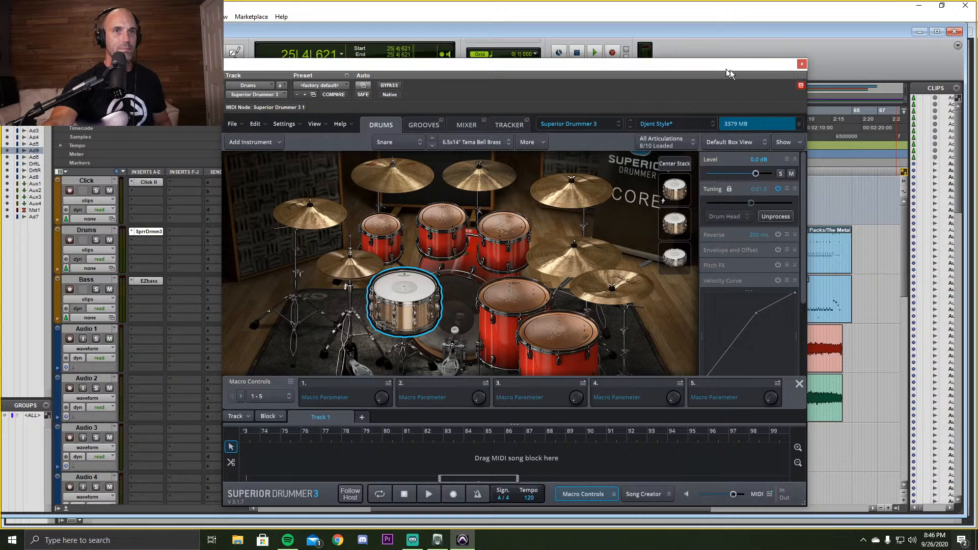
click(801, 64)
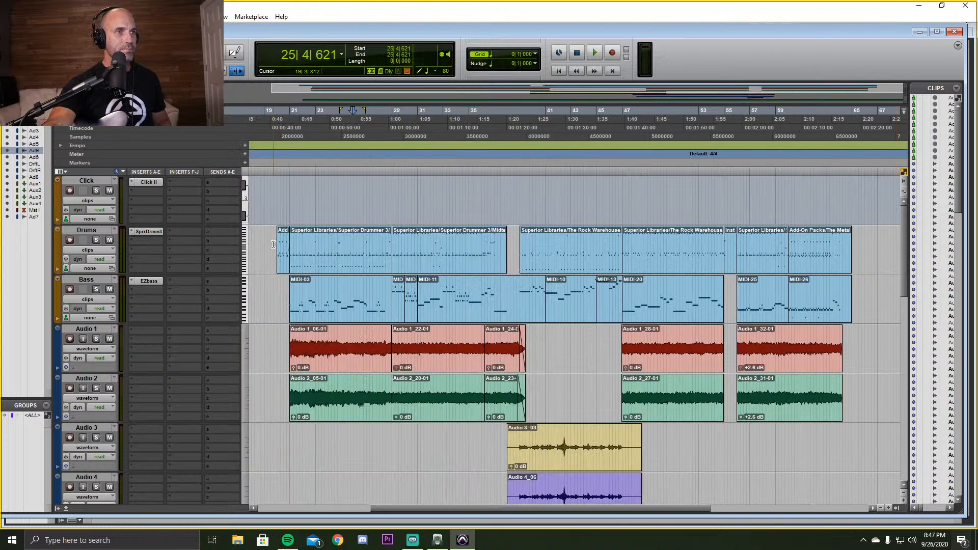
Mute the Click track and play the session from 19|4|464, stopping at 23|2|861.
click(274, 281)
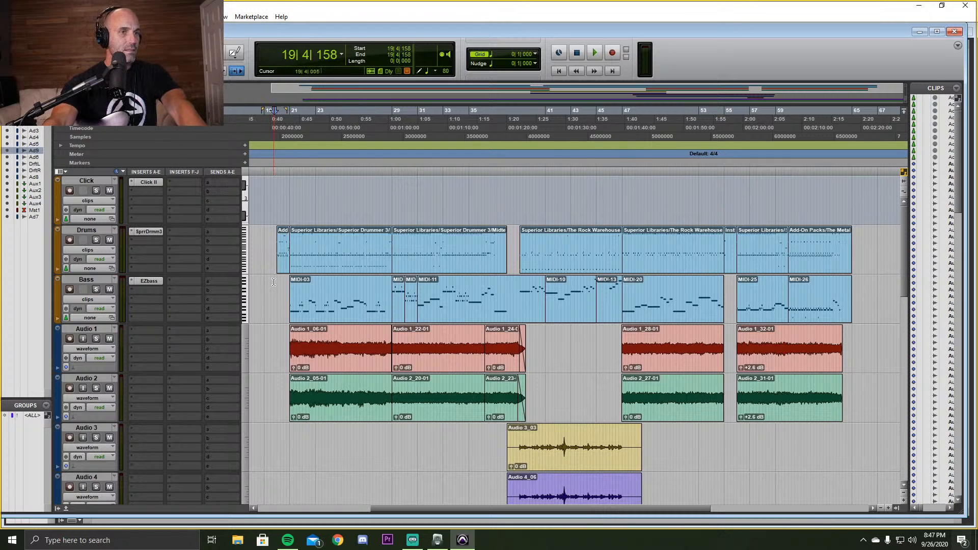
key(space)
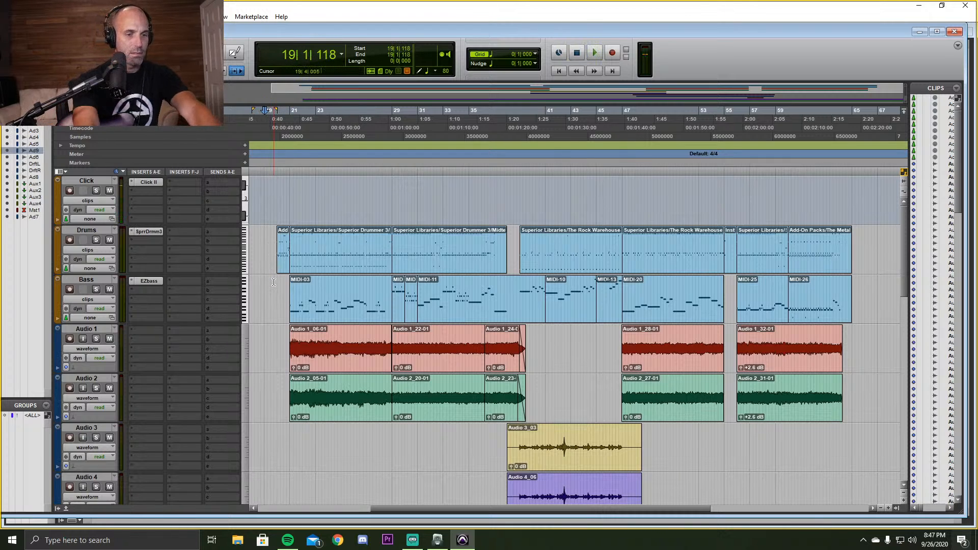
click(110, 191)
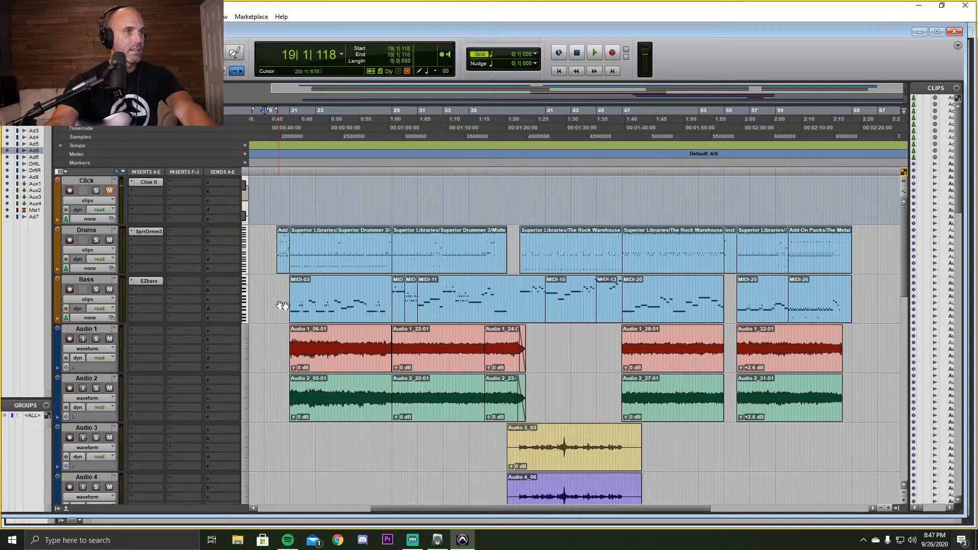
click(275, 284)
key(space)
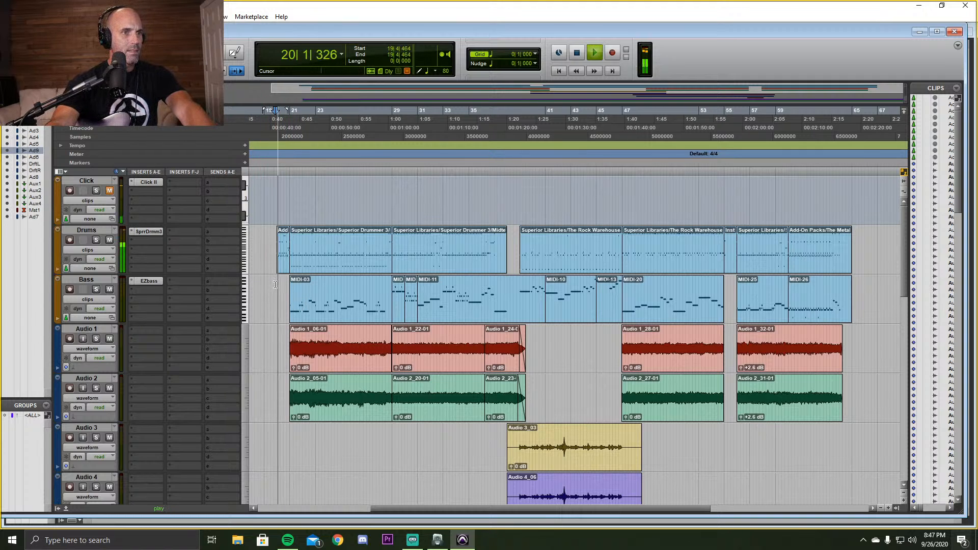
scroll(277, 288, down, 2)
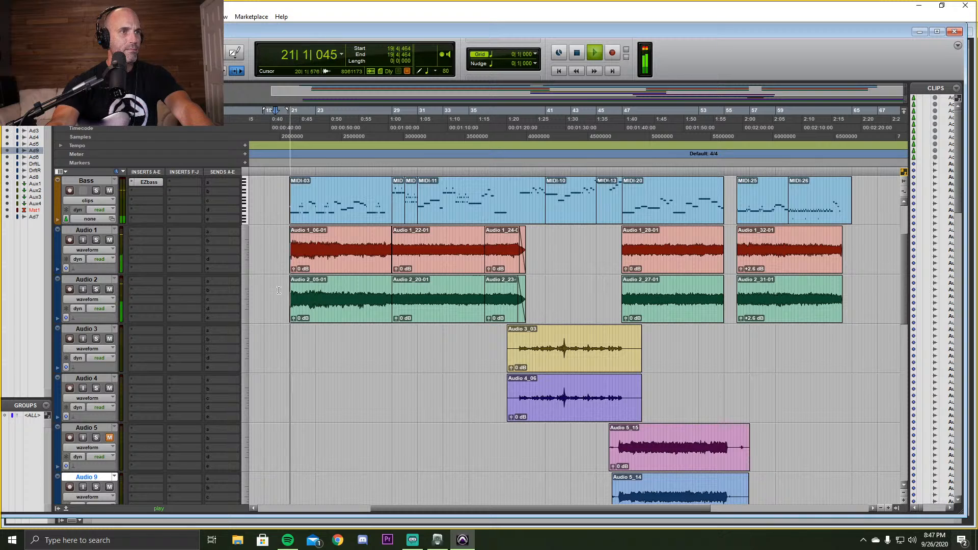
scroll(278, 290, up, 2)
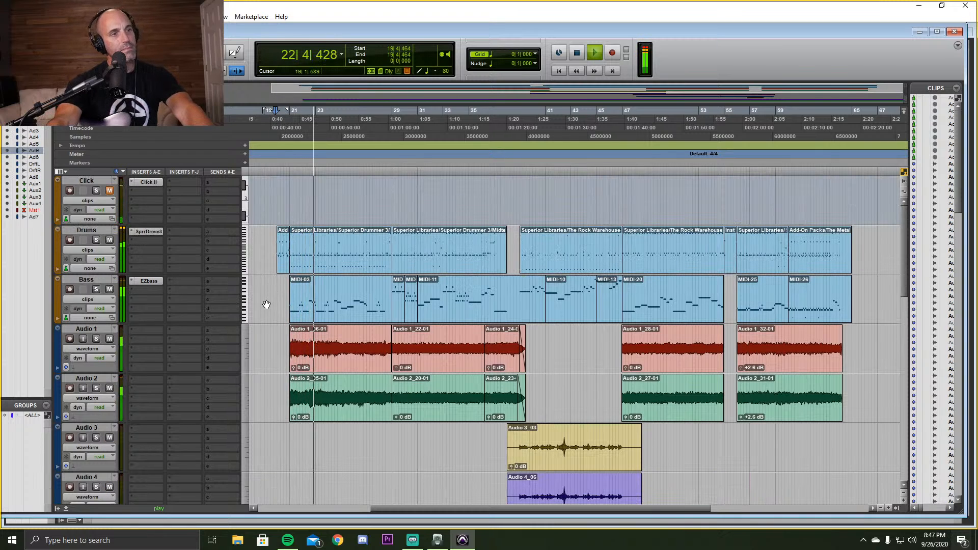
key(space)
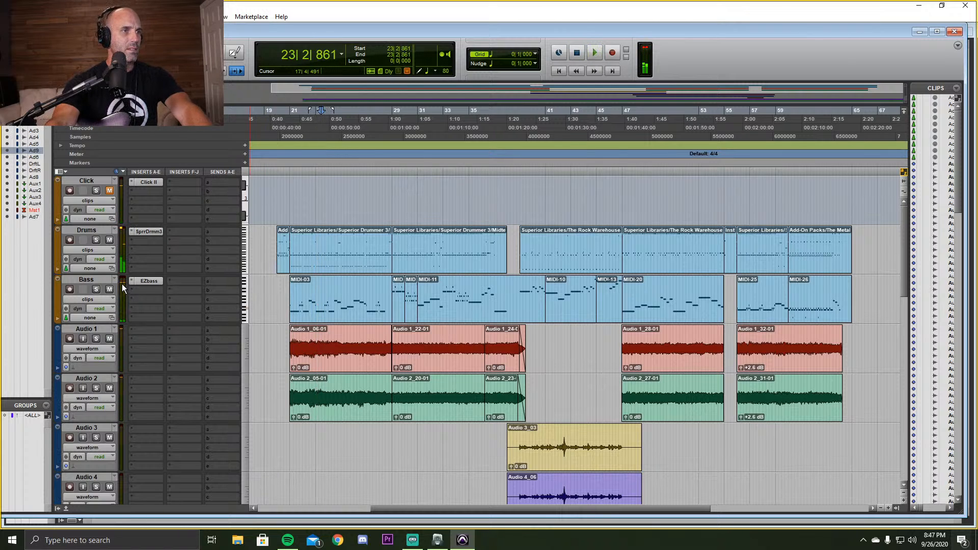
Solo the Bass track and place the playback start at 20|3|645, just before the first bass clip.
click(95, 290)
scroll(271, 290, down, 15)
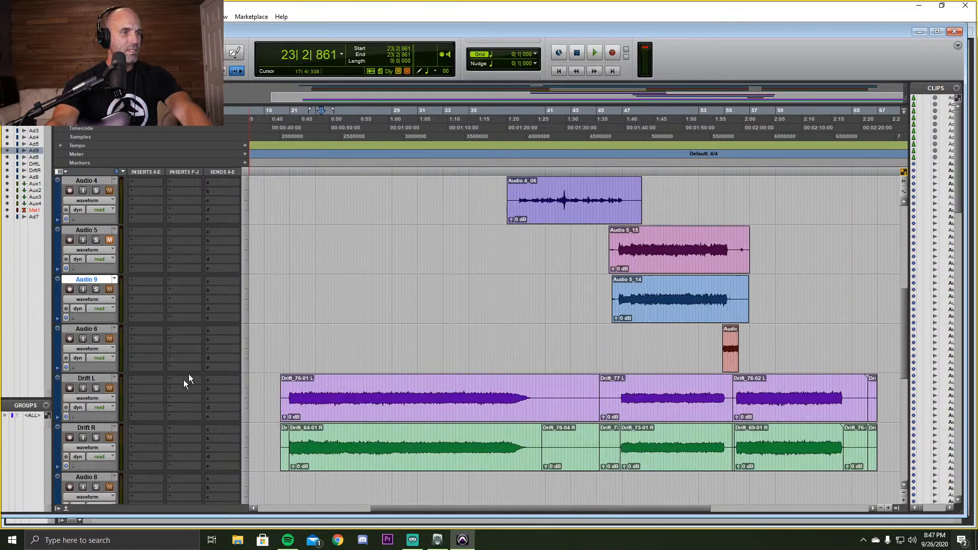
scroll(234, 377, up, 15)
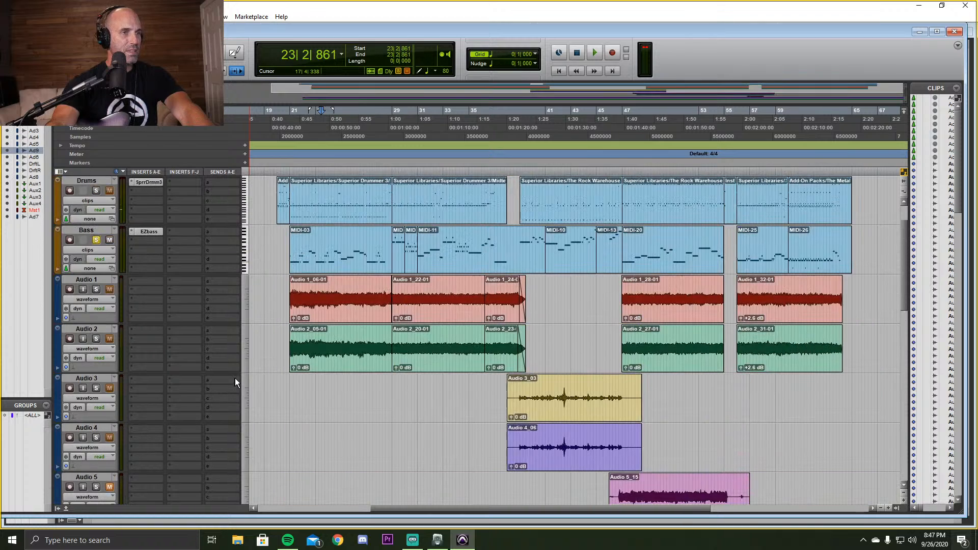
click(285, 298)
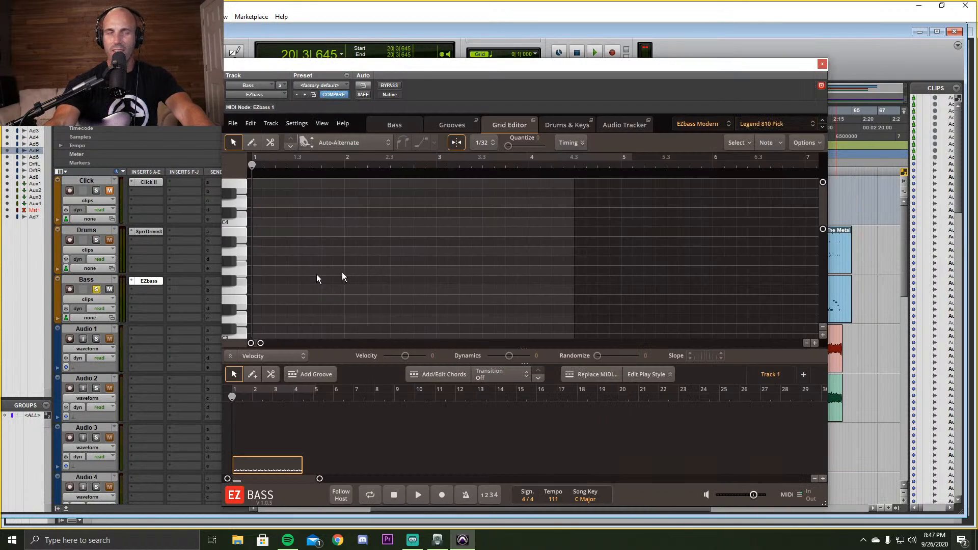
View the bass guitar in the Bass track's EZbass plug-in, audition its strings along the neck, and close the plug-in.
click(403, 125)
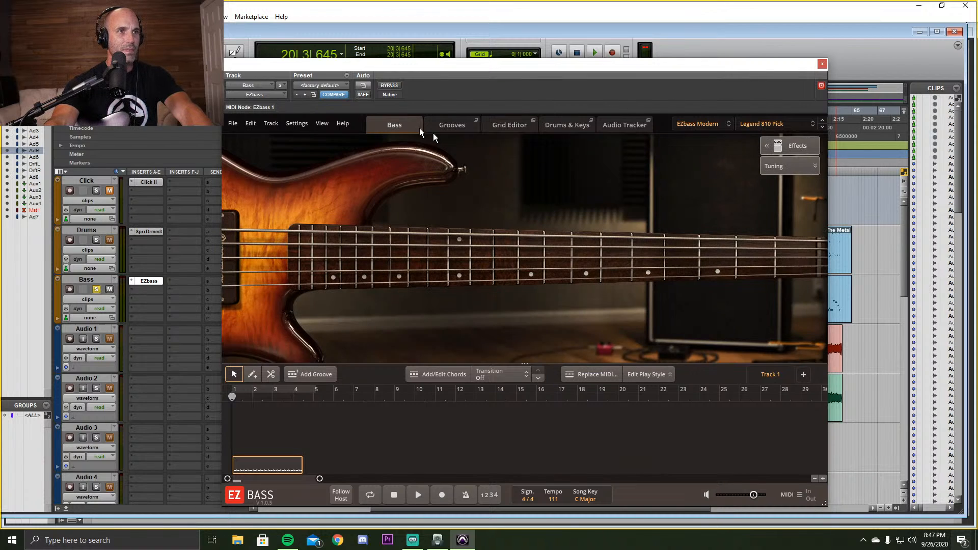
mouse_move(473, 236)
mouse_down()
mouse_move(524, 259)
mouse_move(647, 276)
mouse_move(601, 272)
mouse_move(582, 256)
mouse_move(741, 254)
mouse_up()
mouse_move(609, 270)
mouse_down()
mouse_move(585, 263)
mouse_move(652, 269)
mouse_move(616, 260)
mouse_up()
click(822, 63)
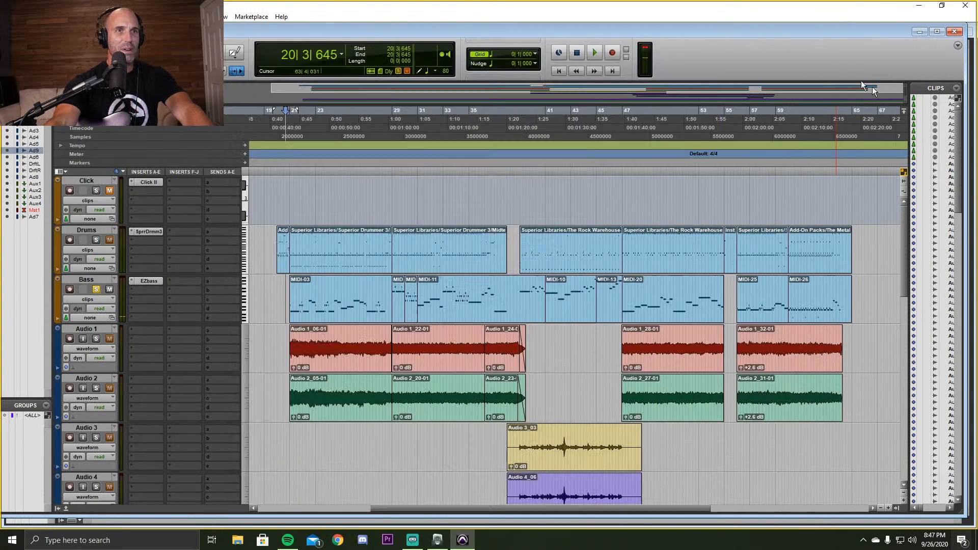
Place the playback start at 20|3|952 and play the soloed Bass track, stopping at 27|4|045.
click(285, 290)
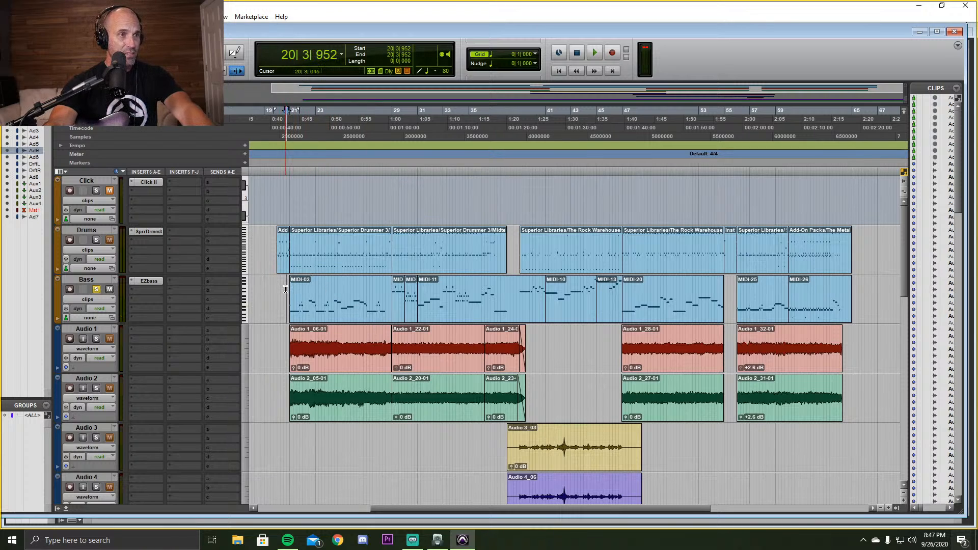
key(space)
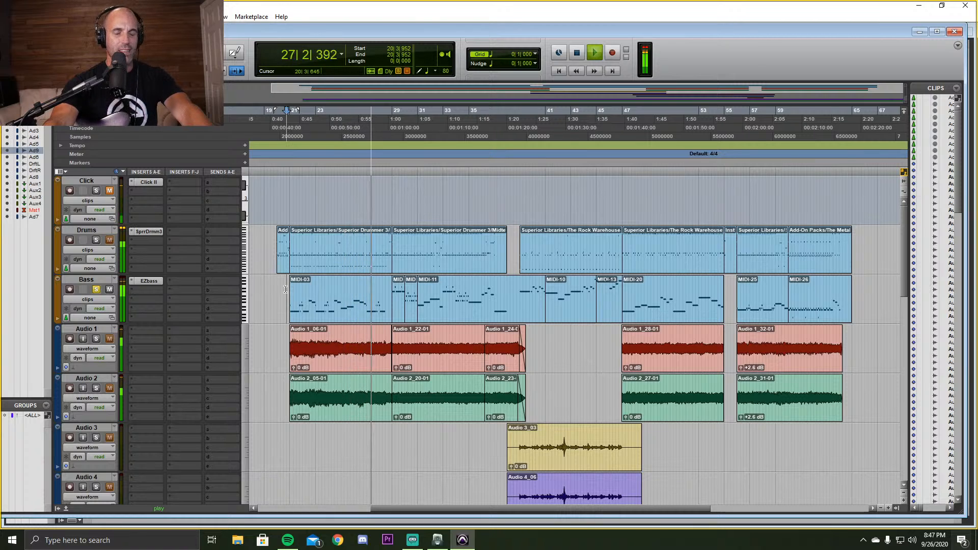
key(space)
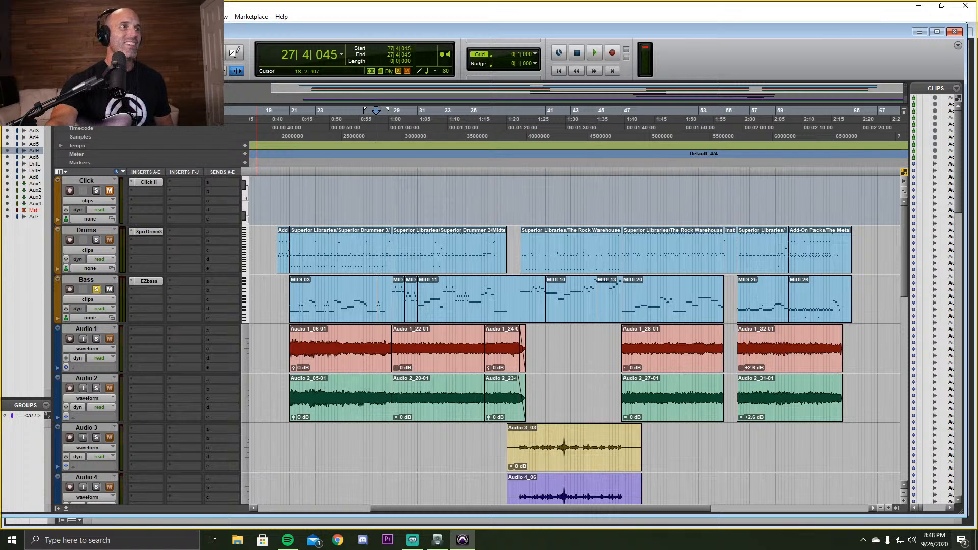
Close the EZ Bass2 session without saving its changes.
click(8, 17)
click(420, 10)
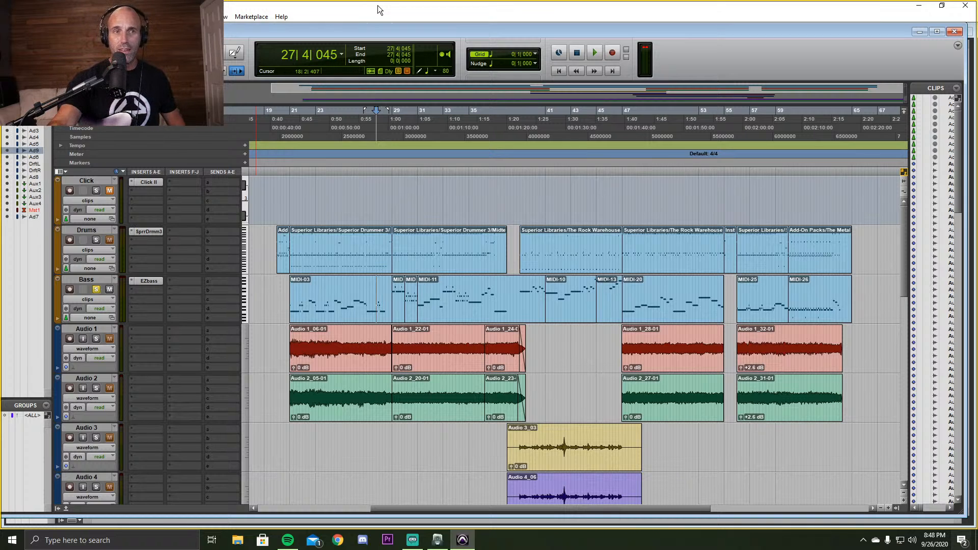
click(8, 17)
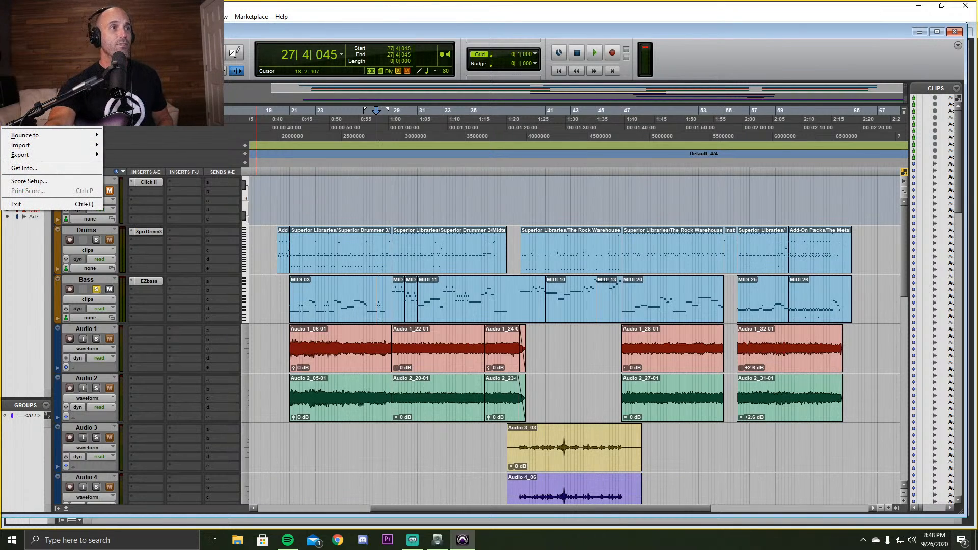
mouse_move(44, 137)
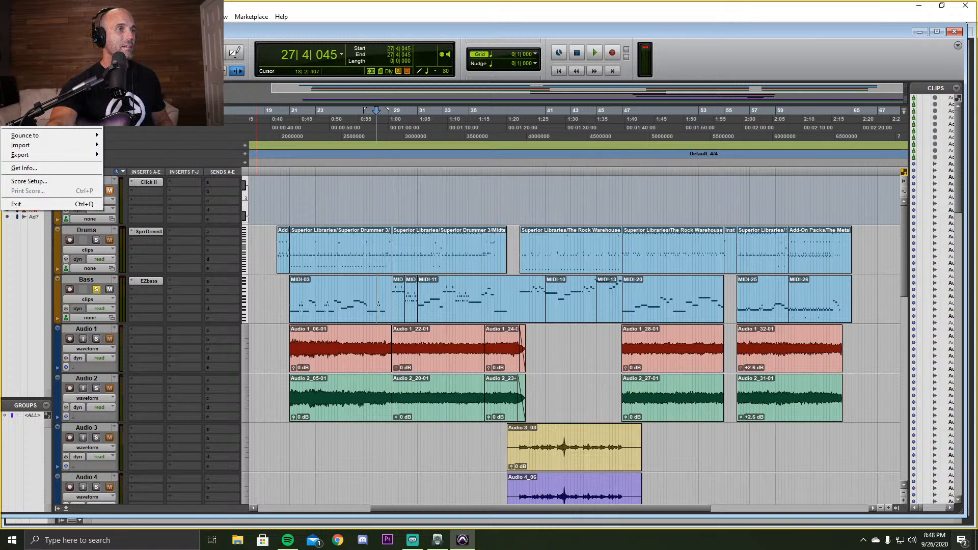
click(16, 204)
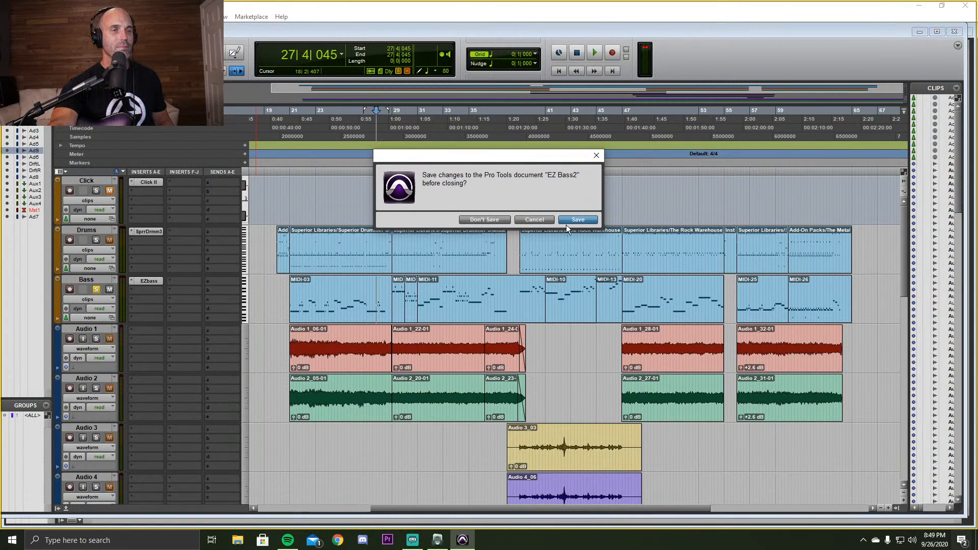
click(484, 220)
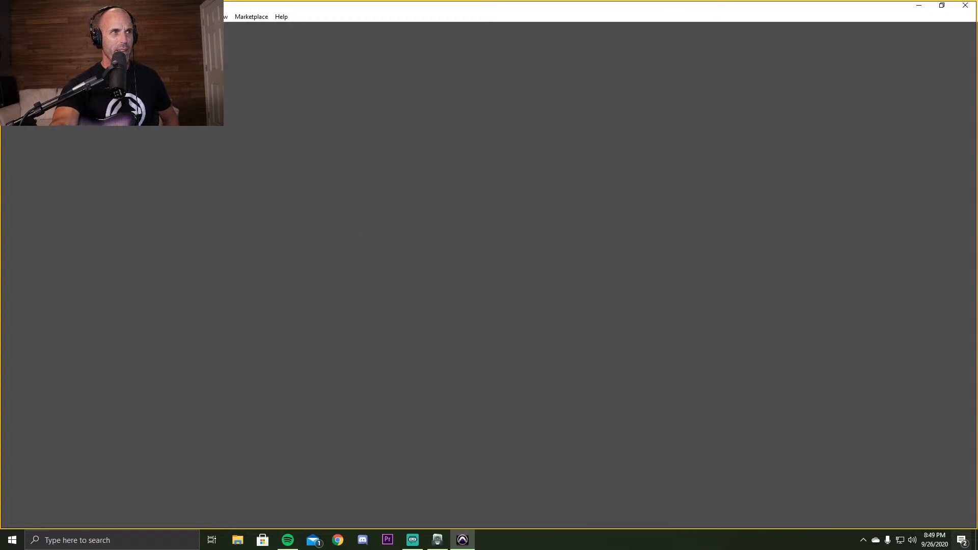
Start opening another session and browse from the EZ Bass folder up to the Music folder.
click(9, 17)
mouse_move(30, 46)
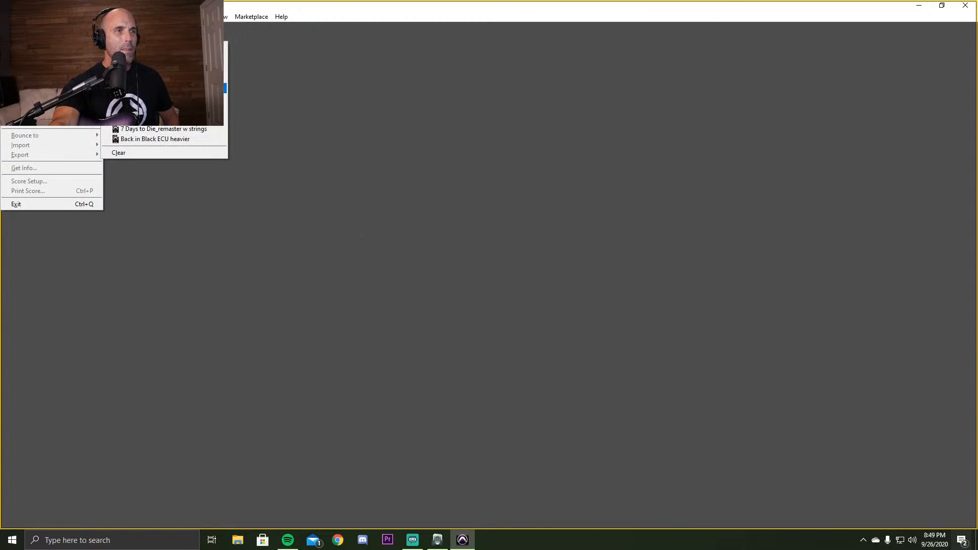
click(31, 37)
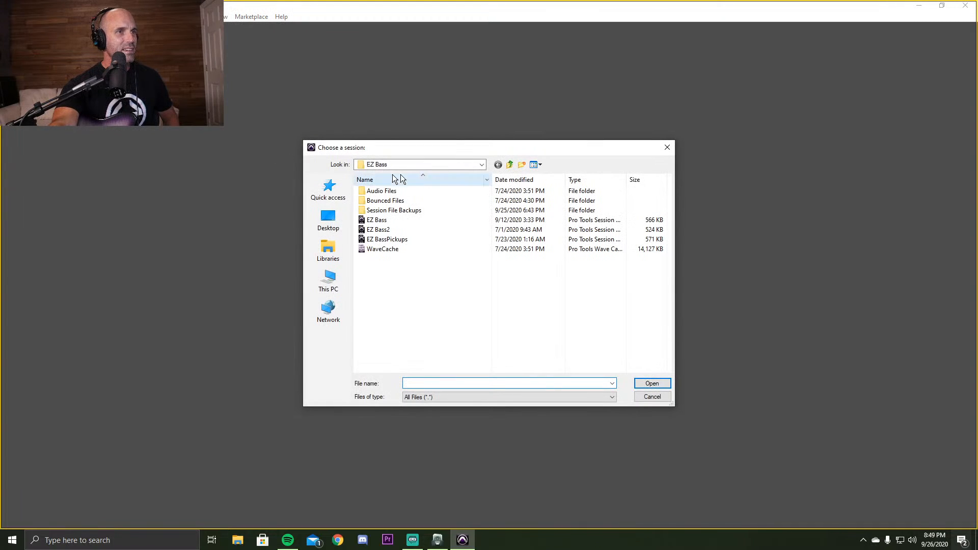
click(481, 164)
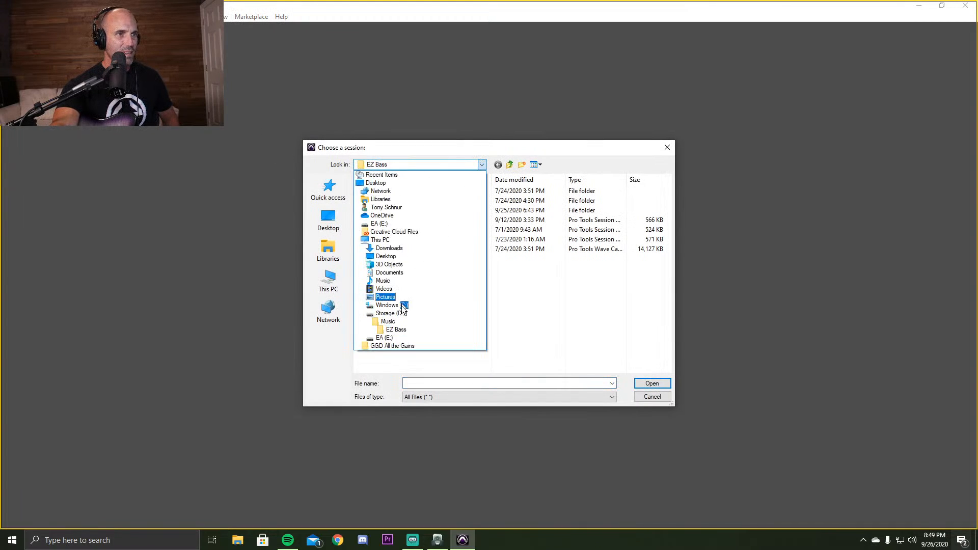
click(510, 163)
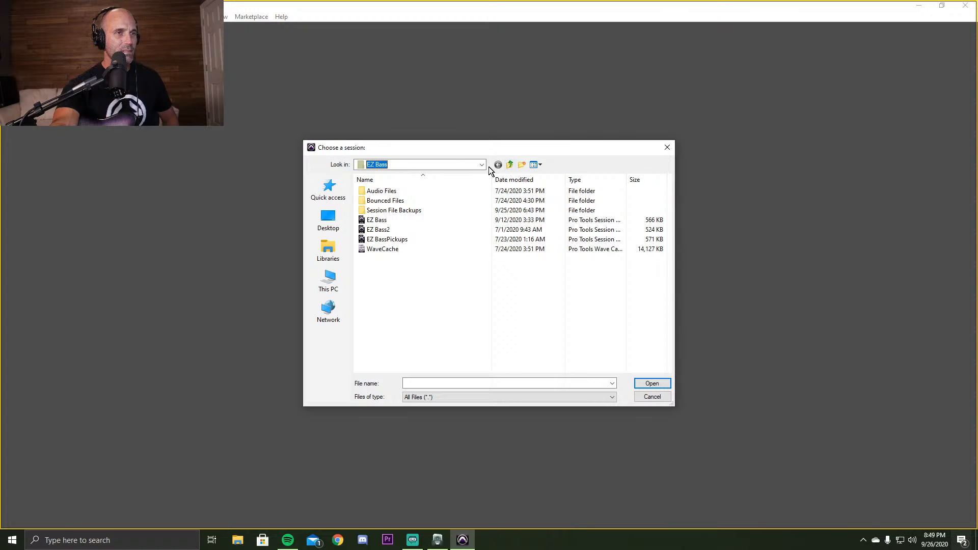
click(510, 164)
Open the Ready For It4 session from the Ready For It folder.
scroll(410, 305, down, 4)
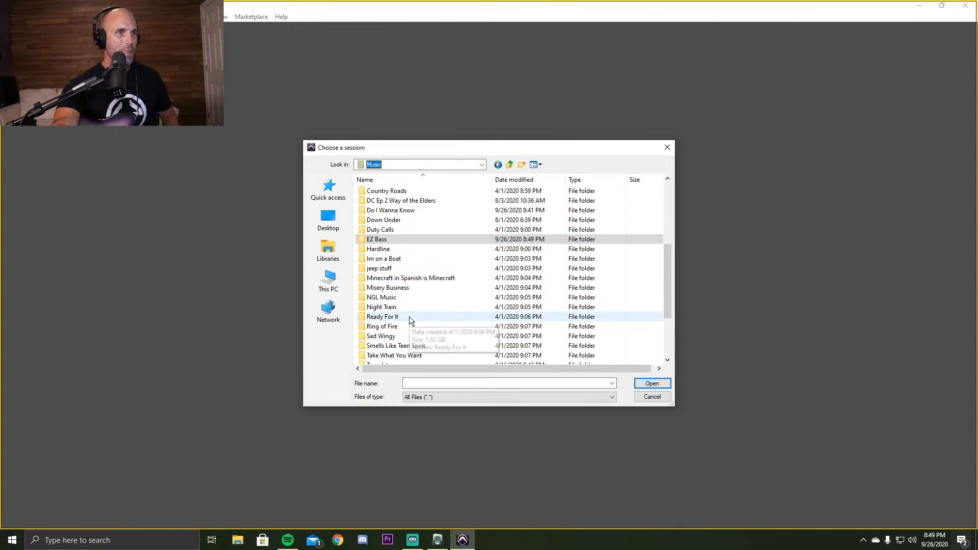
scroll(408, 317, down, 1)
scroll(413, 335, down, 2)
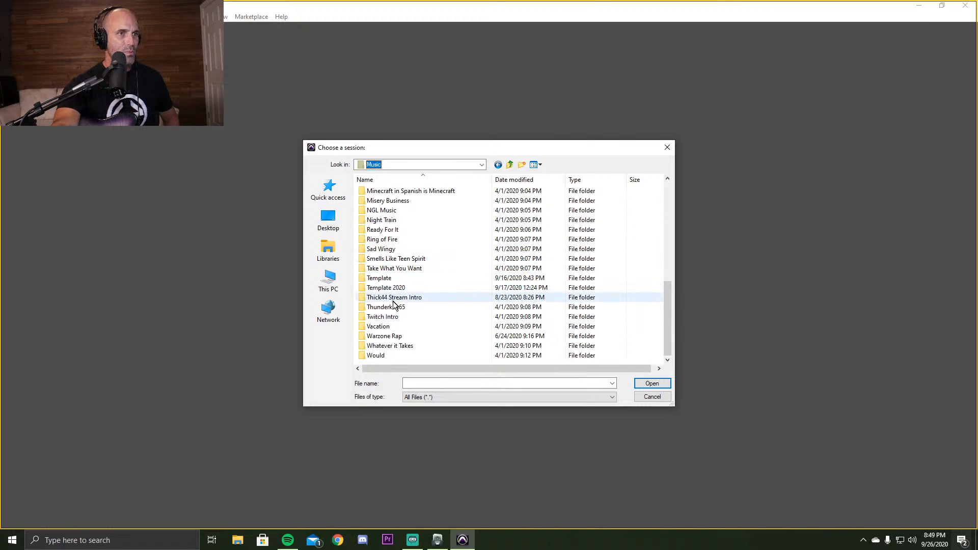
double_click(395, 230)
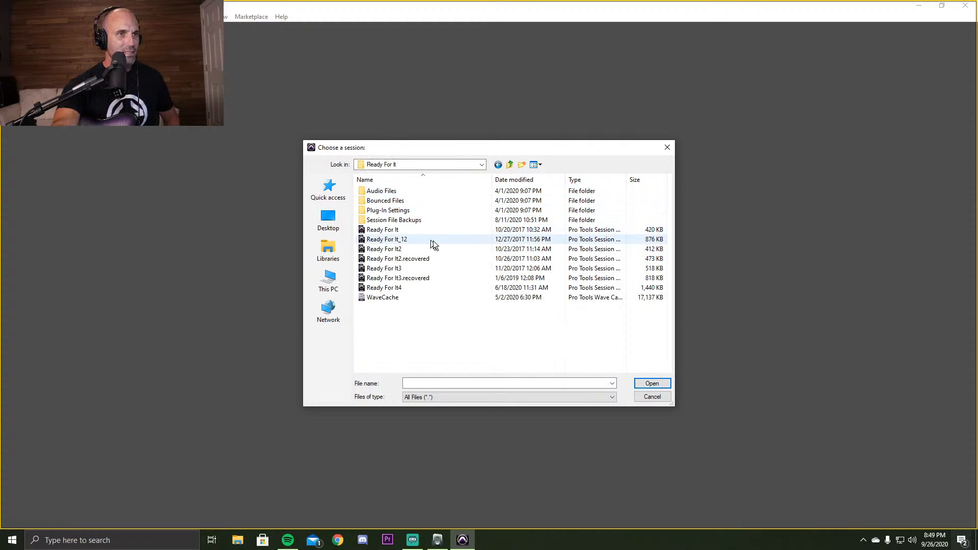
click(407, 289)
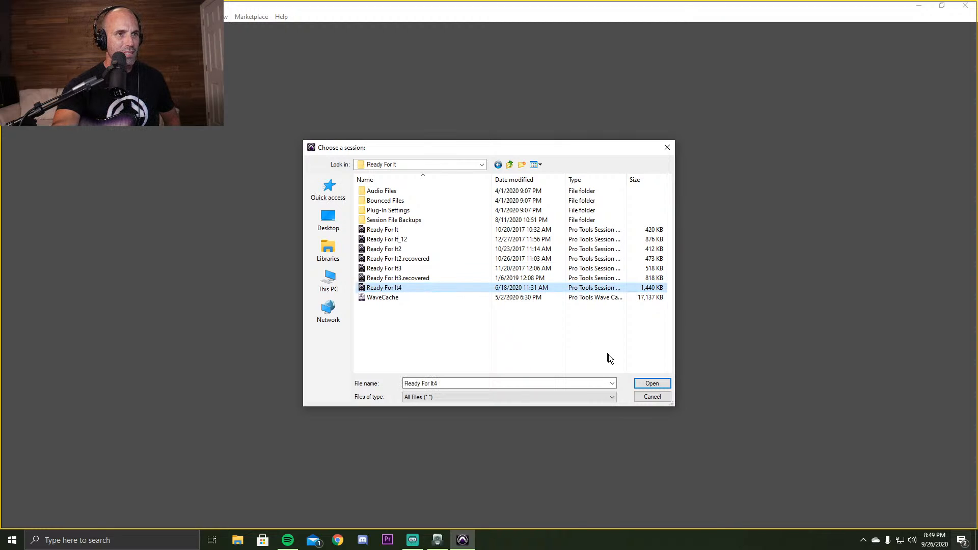
click(658, 383)
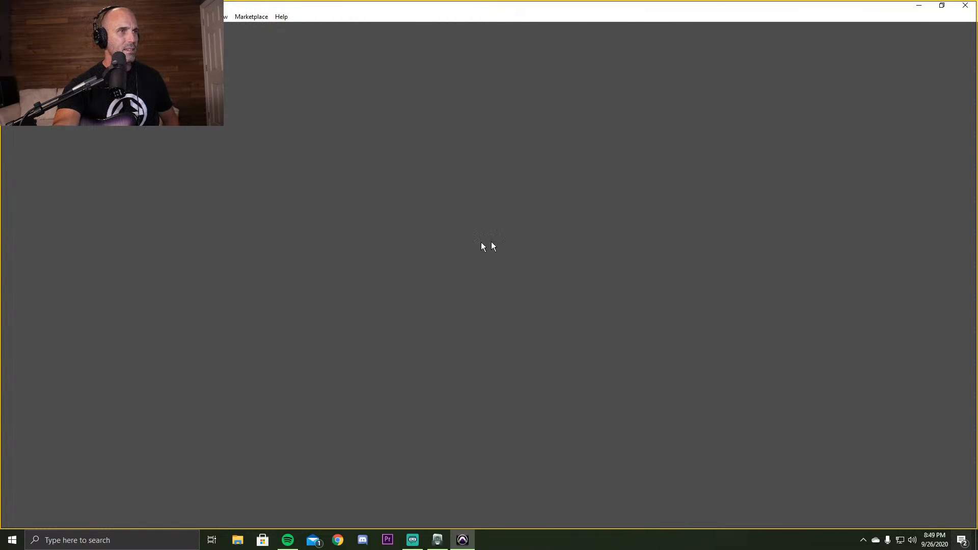
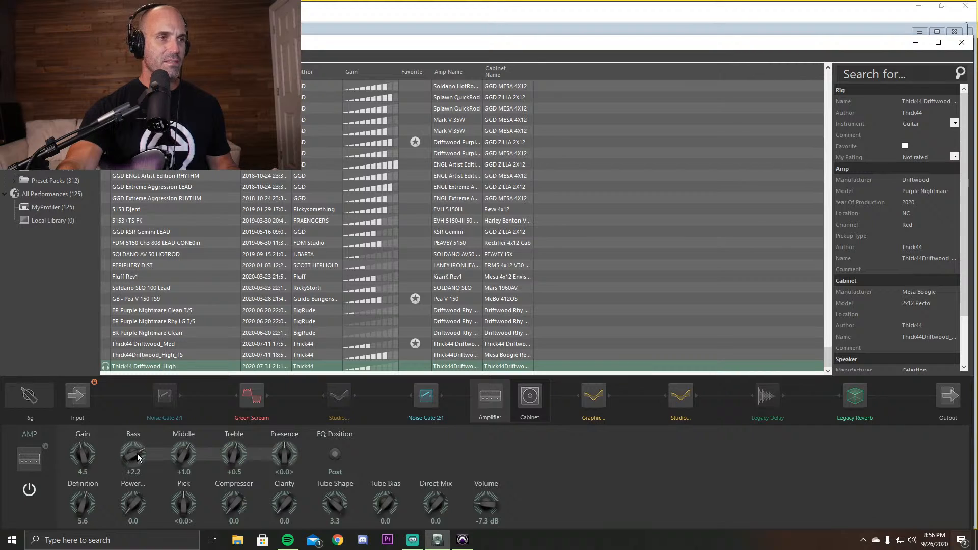
Set the Thick44 Driftwood_High rig's amplifier Middle to -3.2 and Treble to +4.4, and return to Pro Tools.
drag(186, 456, 185, 481)
drag(234, 450, 234, 430)
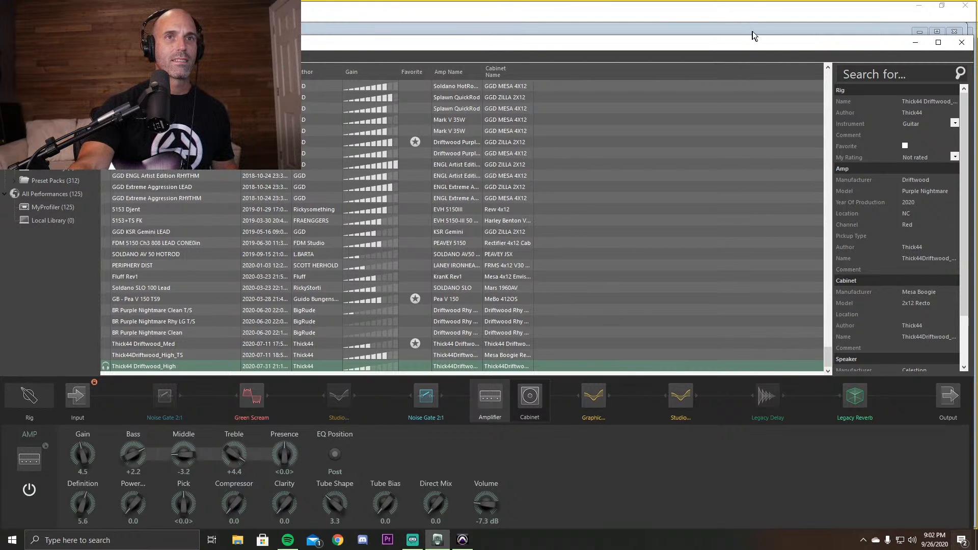
click(915, 42)
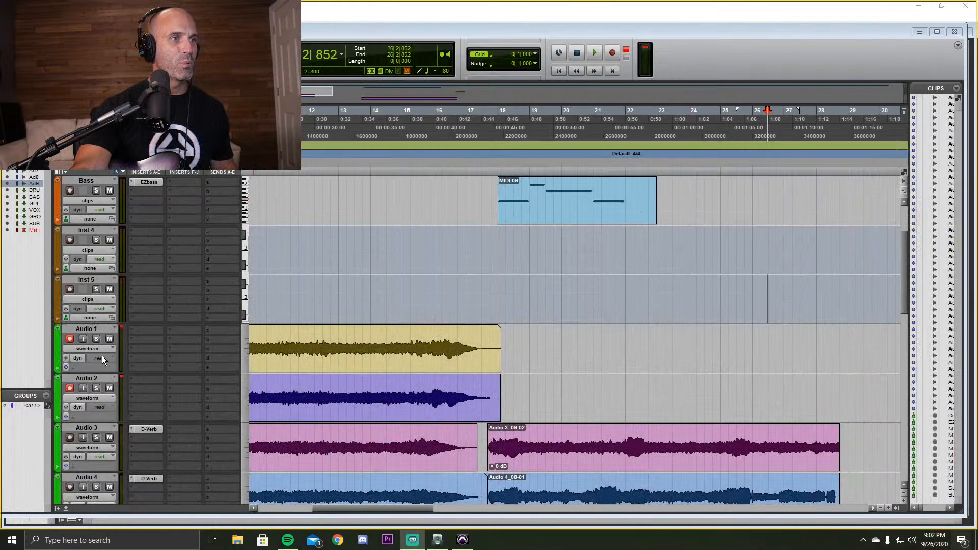
Insert iZotope DDLY (mono) on Audio 1, set the upper delay's Wet to 19.0 %, and turn on the lower delay.
click(143, 331)
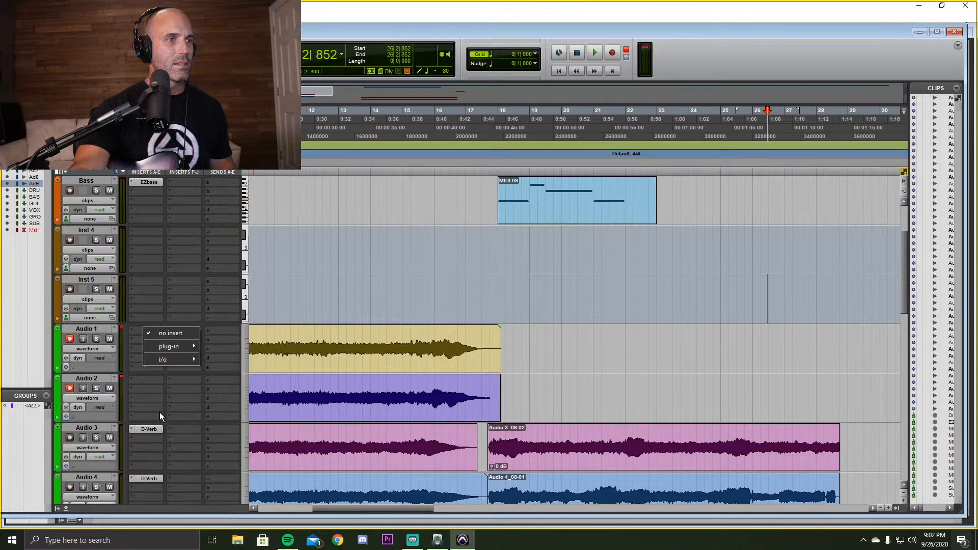
mouse_move(172, 347)
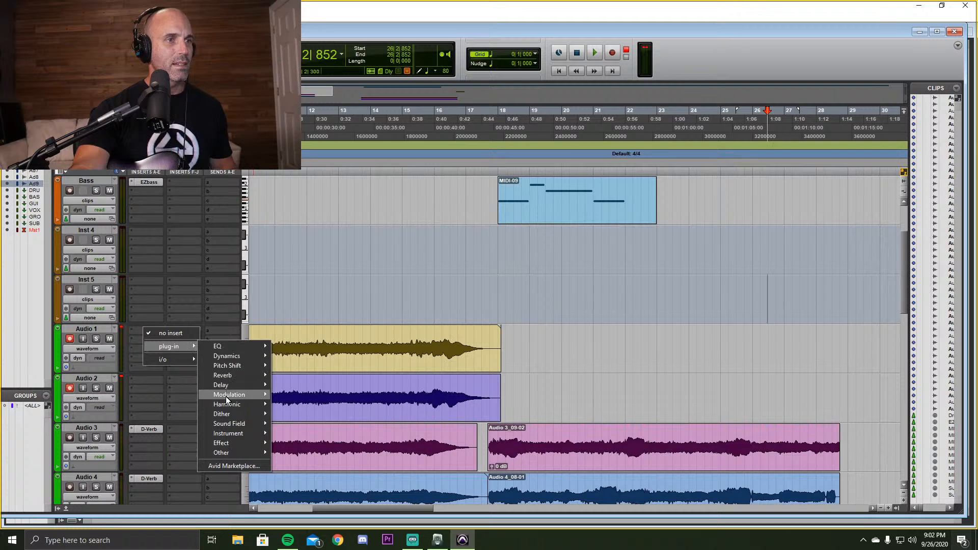
mouse_move(236, 383)
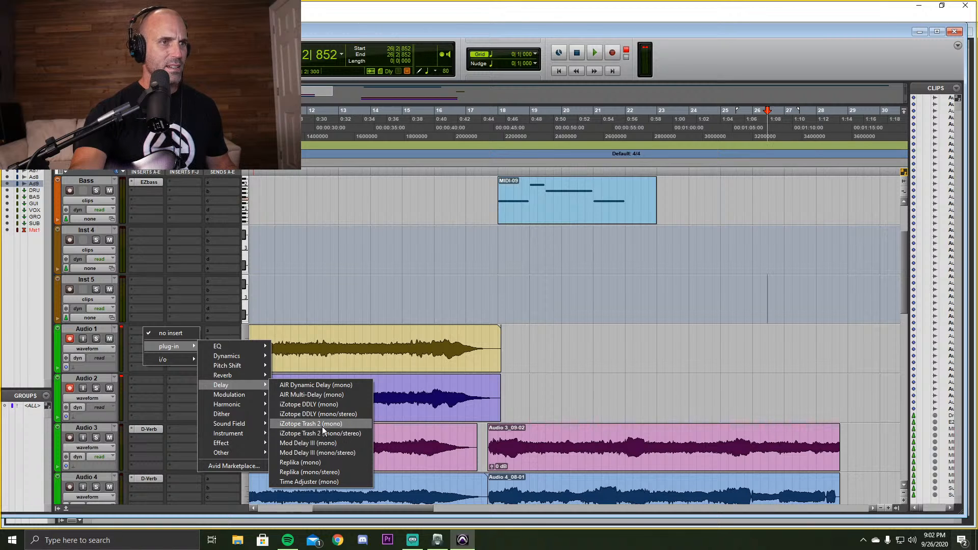
click(317, 404)
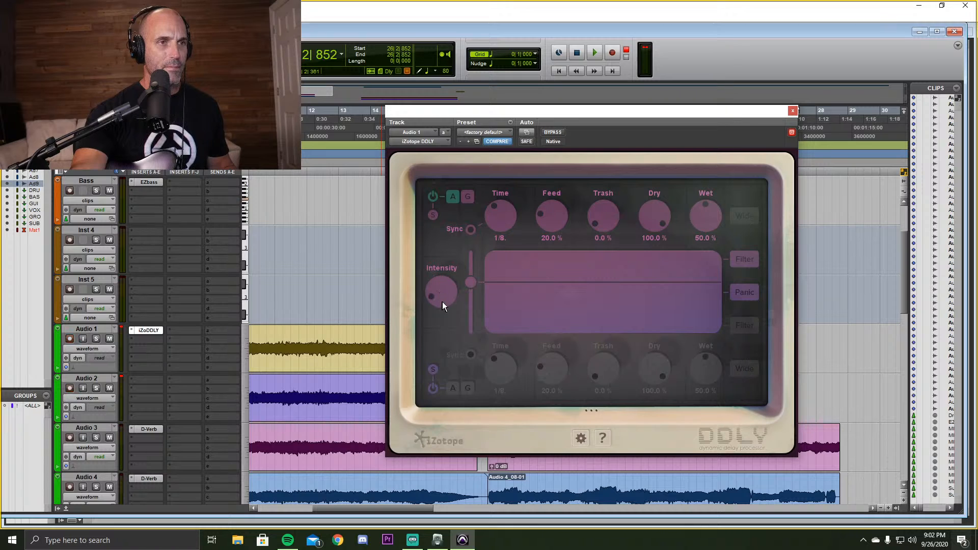
drag(701, 213, 695, 236)
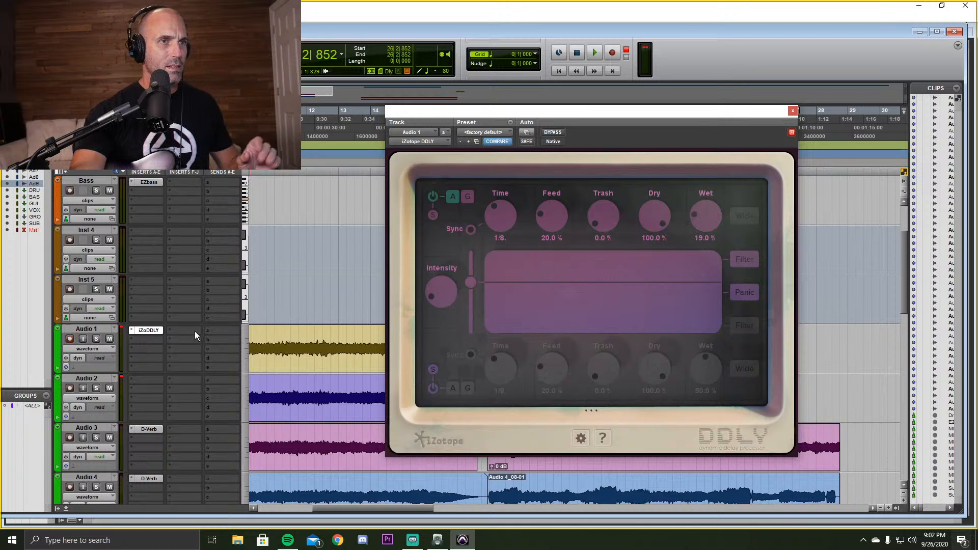
click(432, 388)
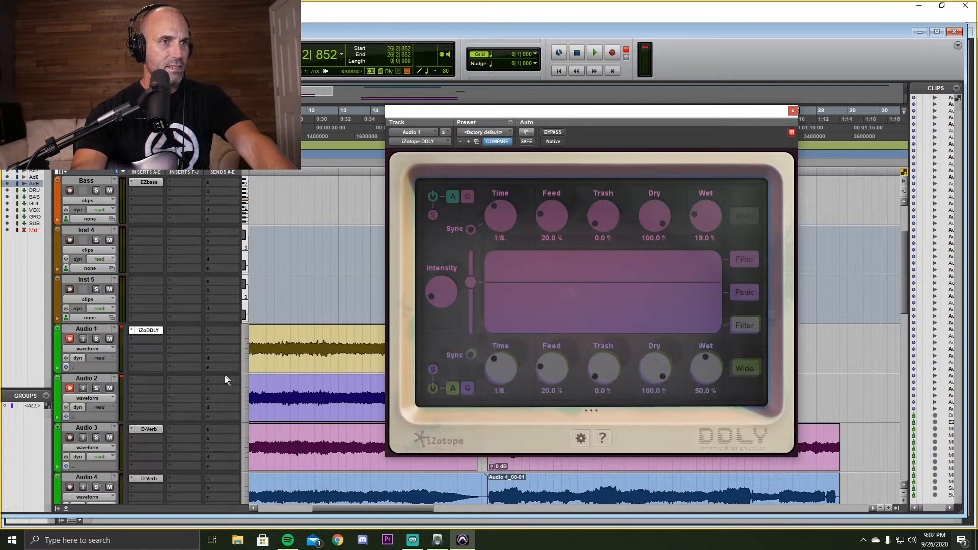
Copy the DDLY insert from Audio 1 to Audio 2, and bypass it on both tracks.
drag(146, 330, 159, 379)
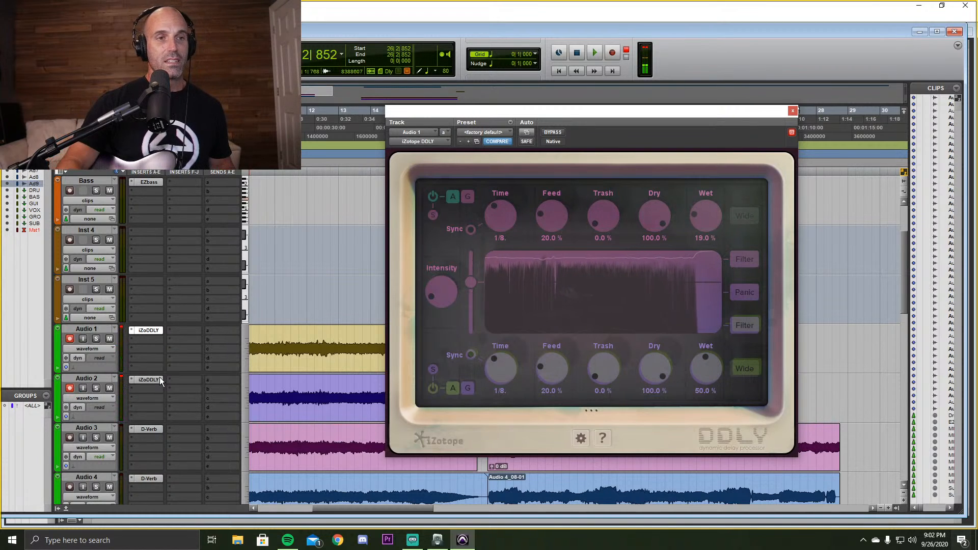
ctrl+click(155, 330)
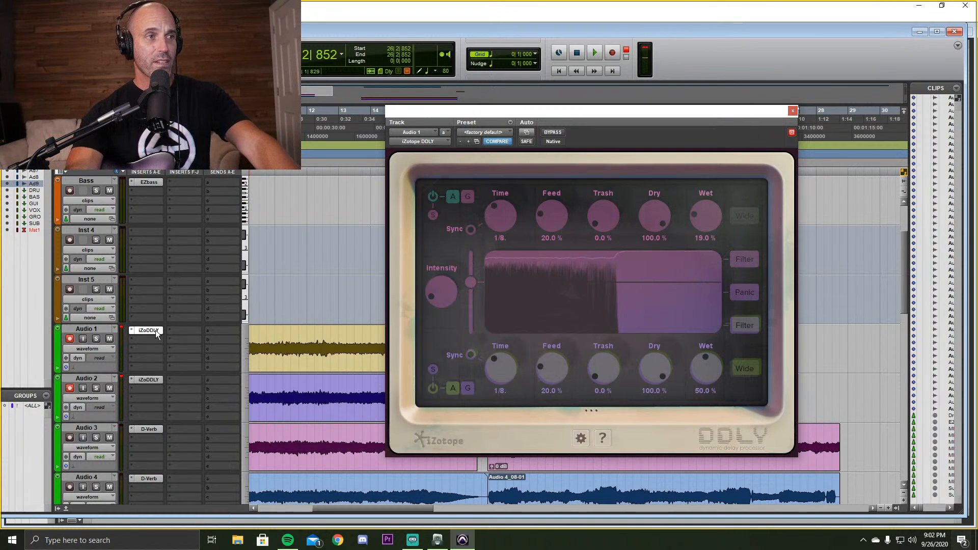
ctrl+click(144, 379)
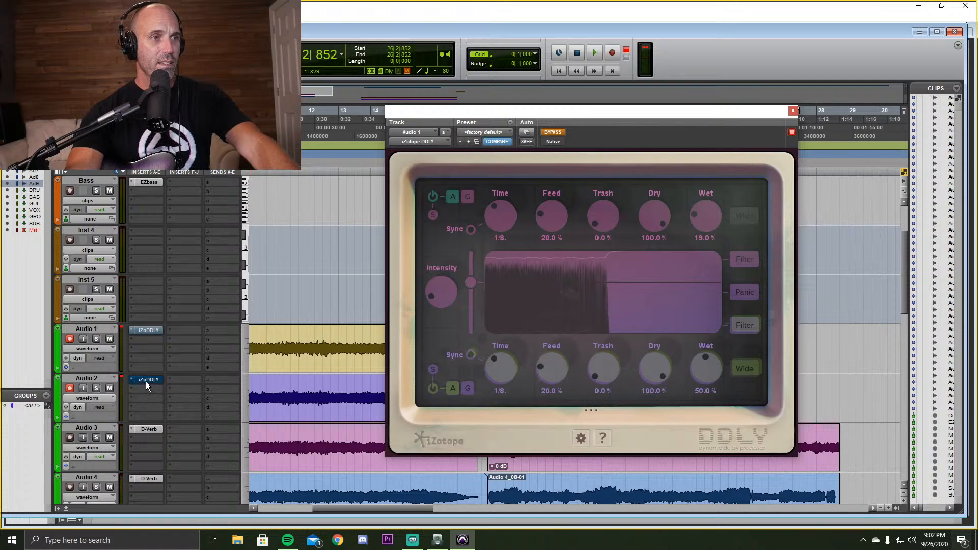
Switch to Rig Manager and replace the rig's Legacy Delay with an Analog Octaver, setting its Mix to +50.0 % and Volume to +3.1.
click(437, 540)
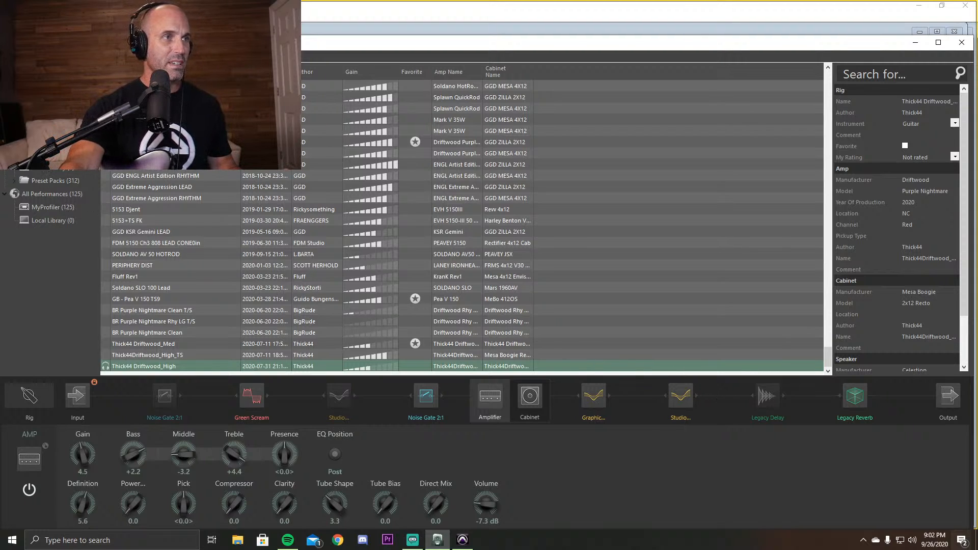
right_click(768, 401)
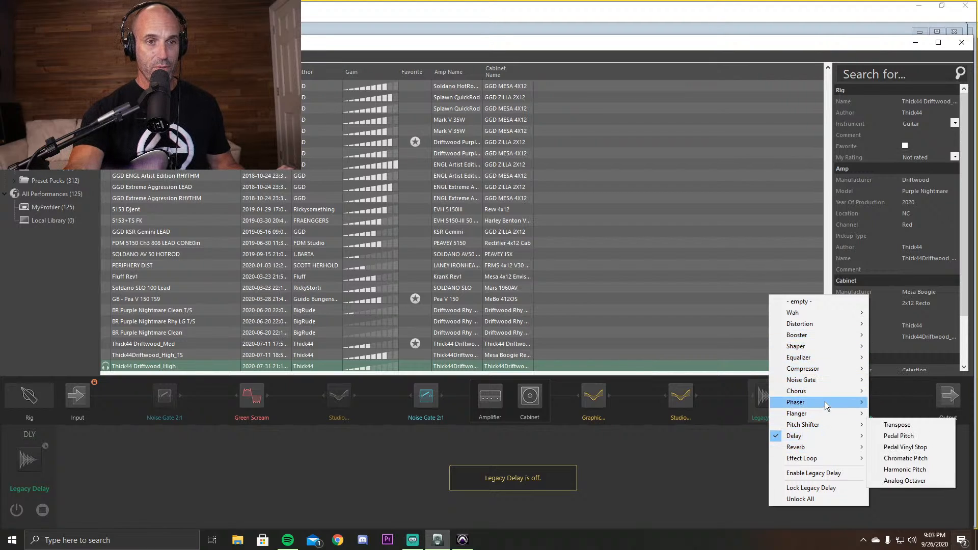
mouse_move(828, 375)
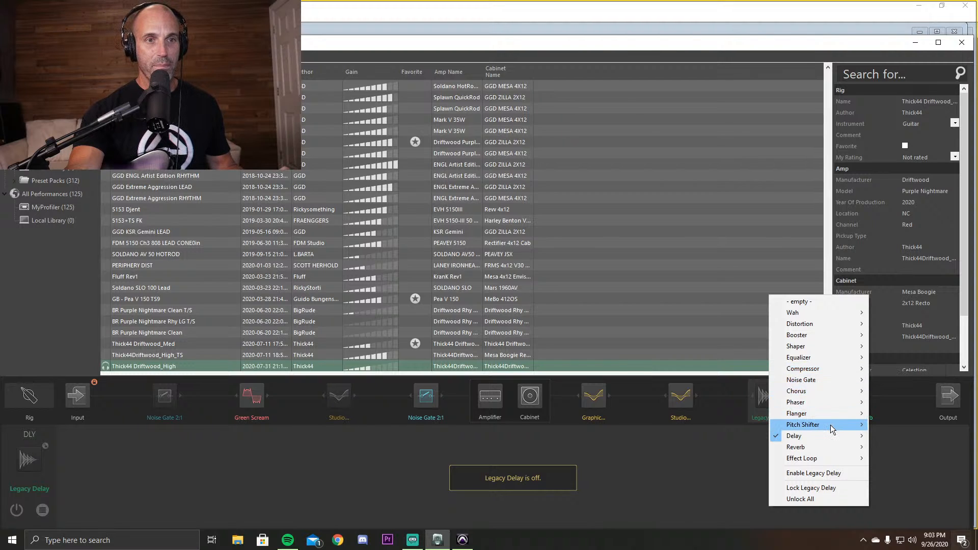
mouse_move(830, 424)
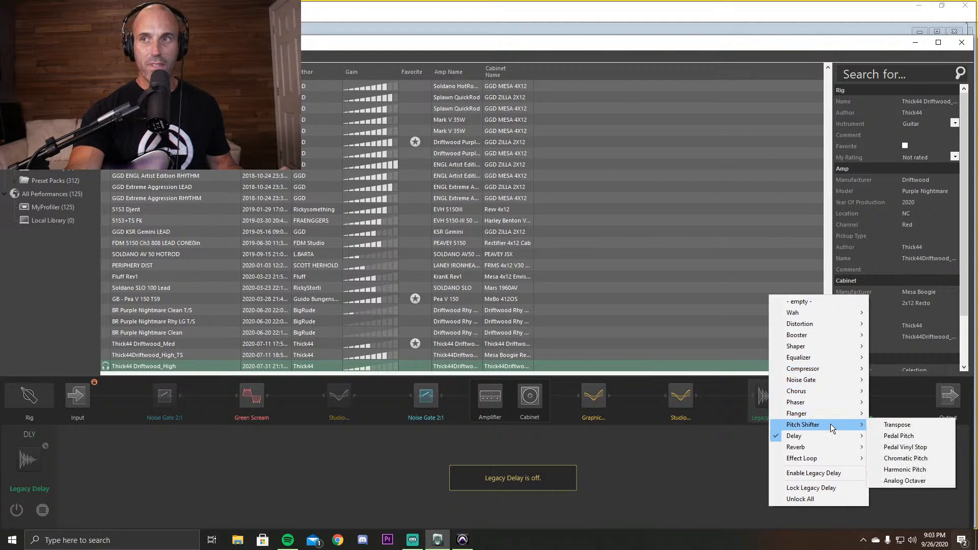
click(903, 480)
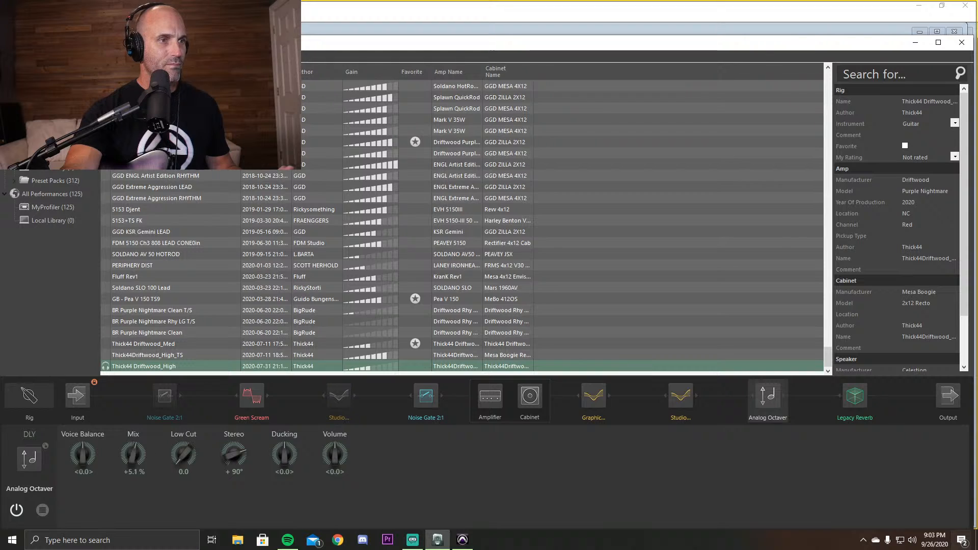
drag(133, 453, 246, 485)
scroll(335, 454, up, 6)
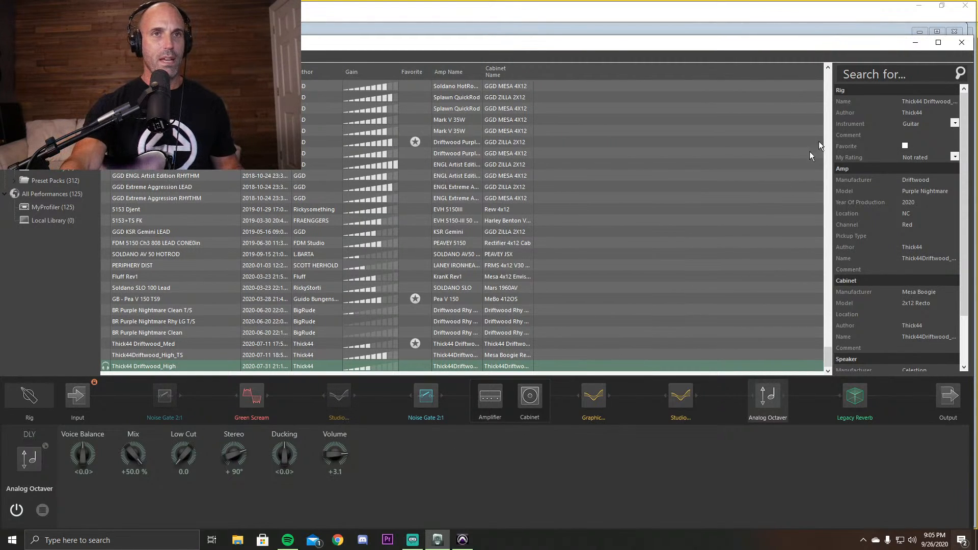
Return to Pro Tools, close the DDLY window, and open Superior Drummer 3 on the Drums track to its drum kit view.
click(915, 42)
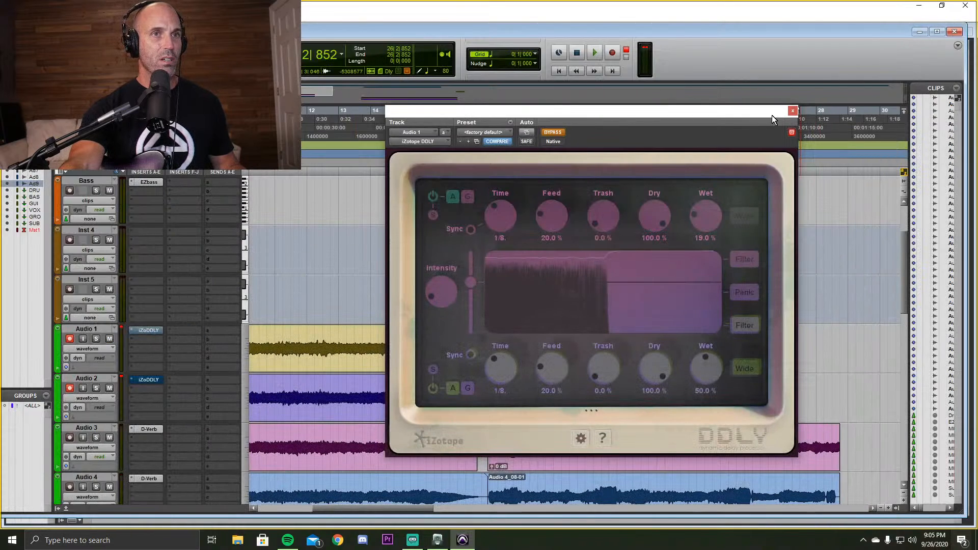
click(792, 111)
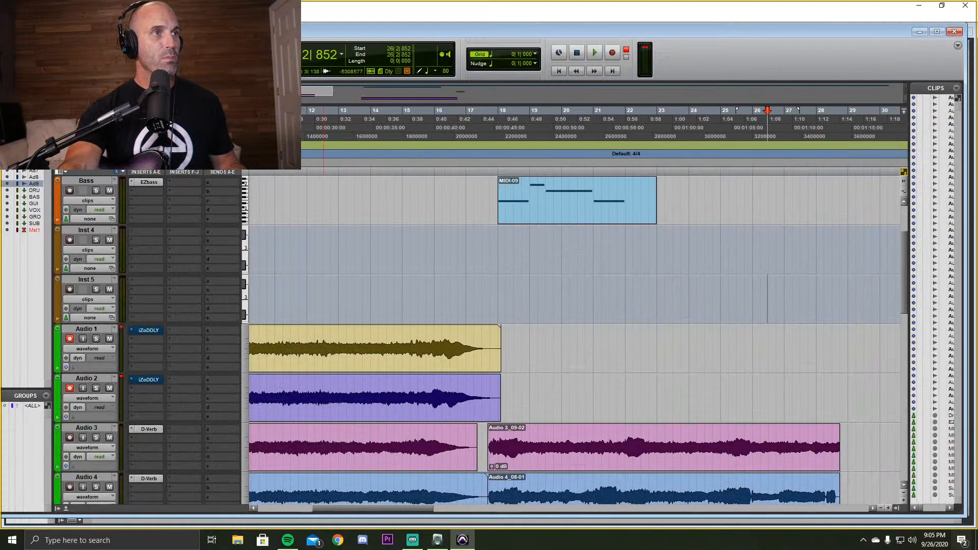
scroll(139, 192, up, 2)
click(148, 231)
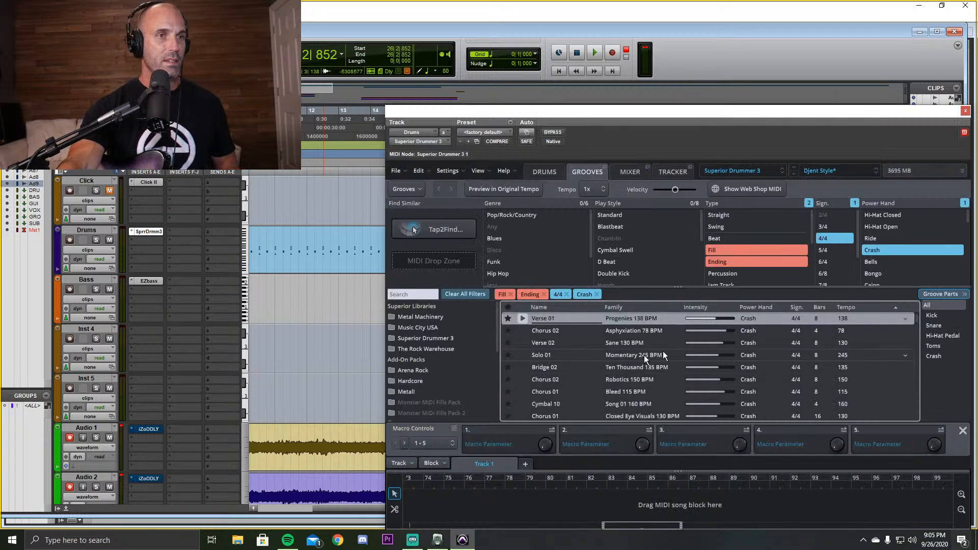
click(540, 171)
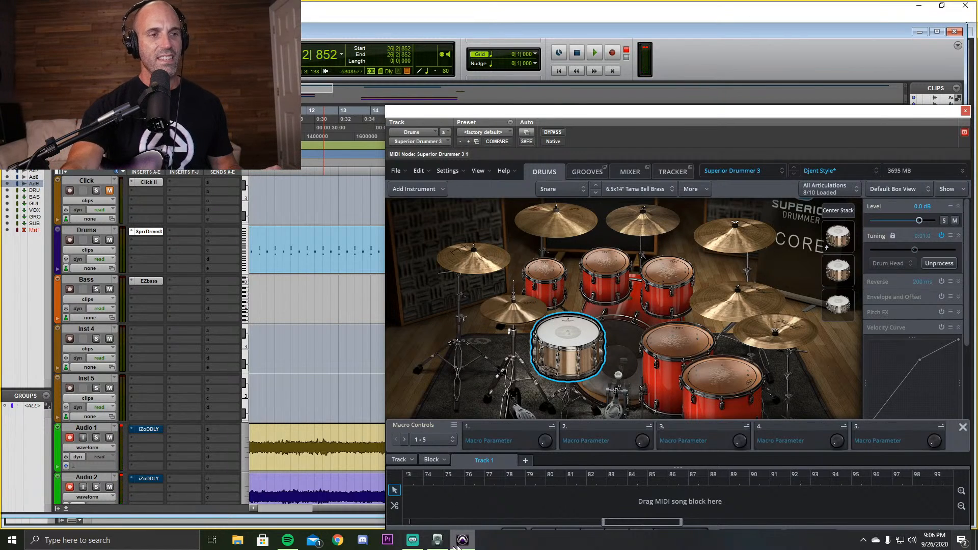
Switch to Rig Manager and set the Thick44 Driftwood_High rig's amplifier Bass to -0.1, Middle to +1.2 and Treble to +1.7.
click(437, 540)
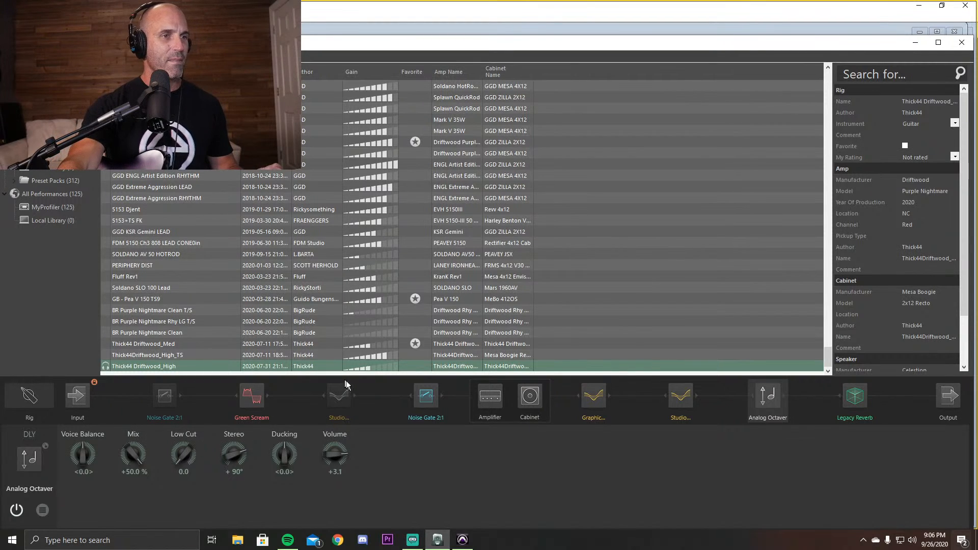
click(481, 399)
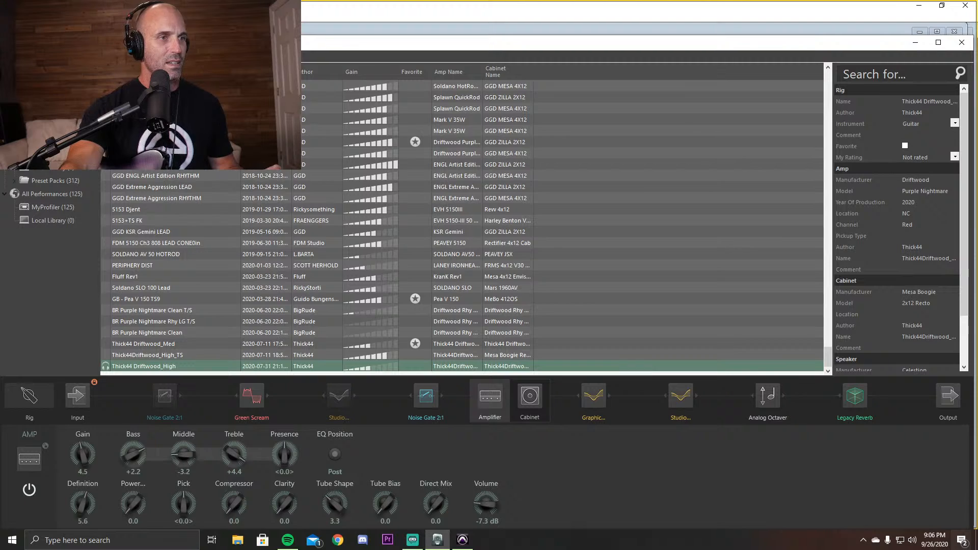
drag(184, 453, 183, 431)
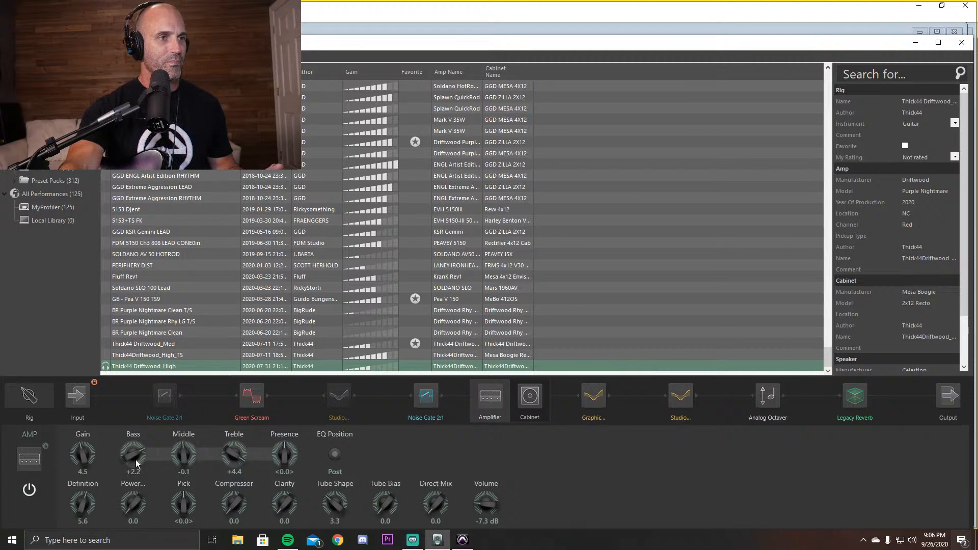
drag(136, 460, 136, 483)
drag(231, 448, 186, 437)
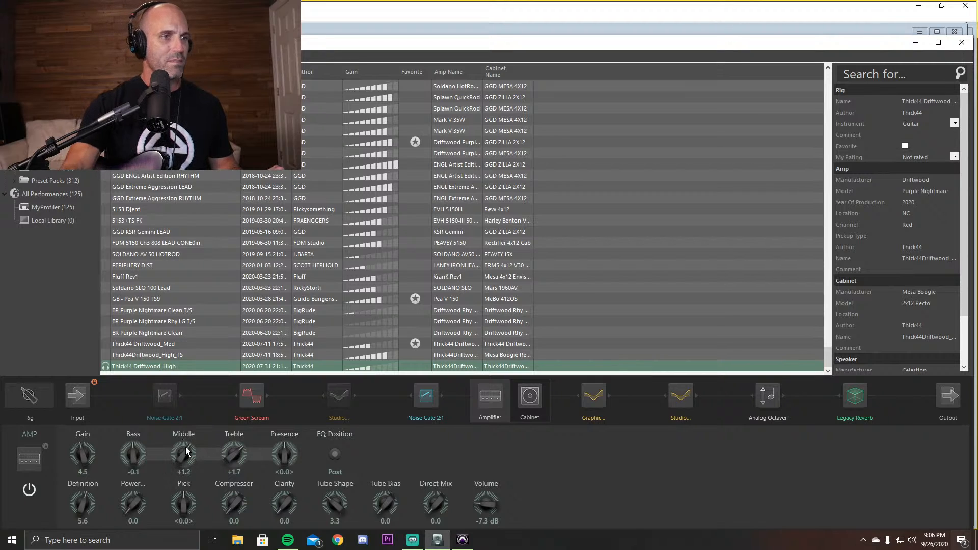